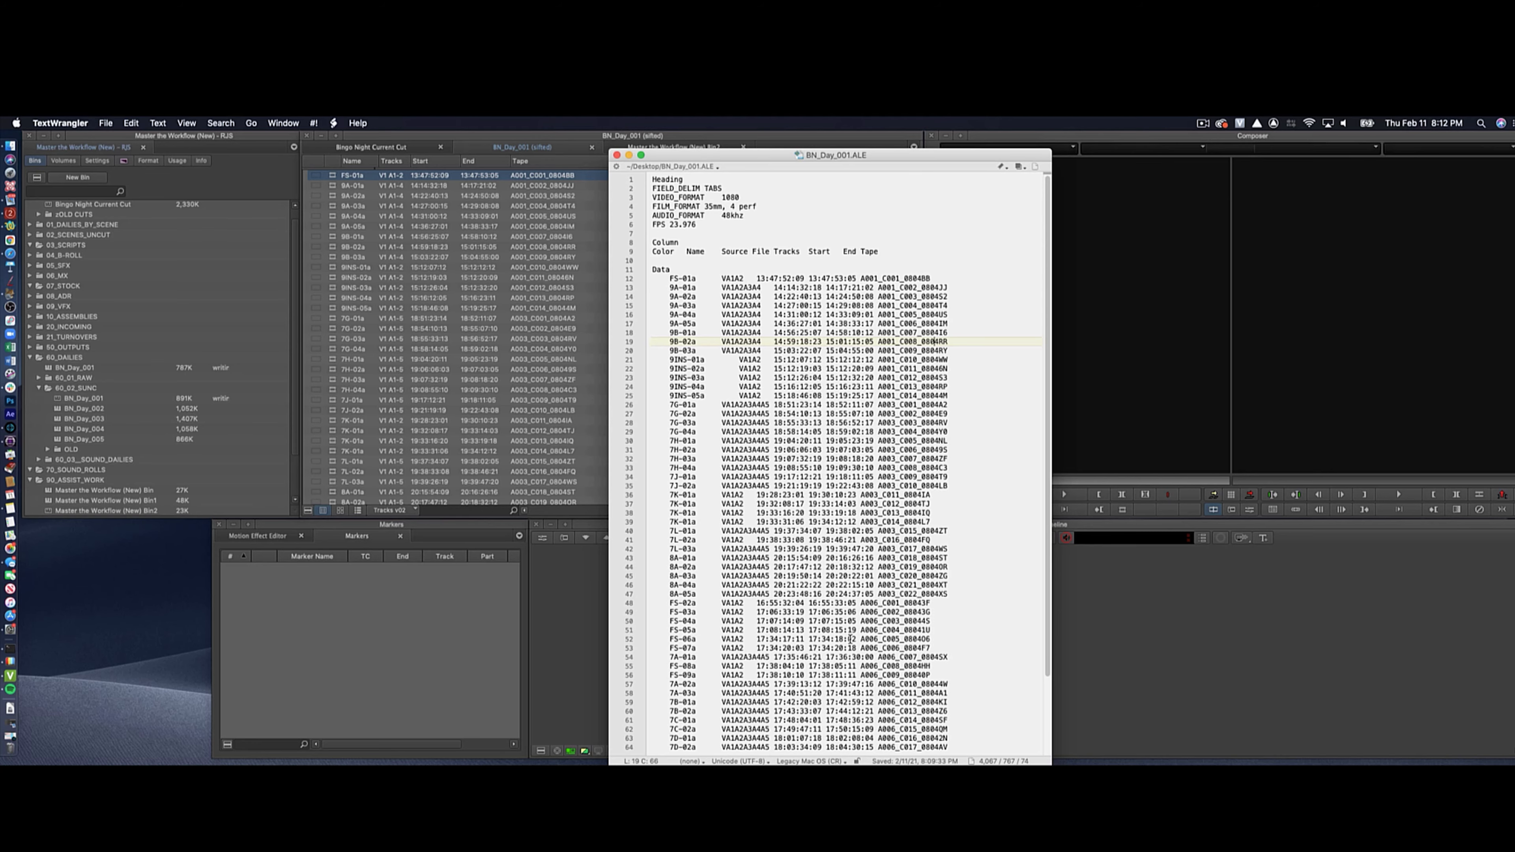
Inspect the last data rows and the empty final line at the end of BN_Day_001.ALE
scroll(850, 638, "down", 3)
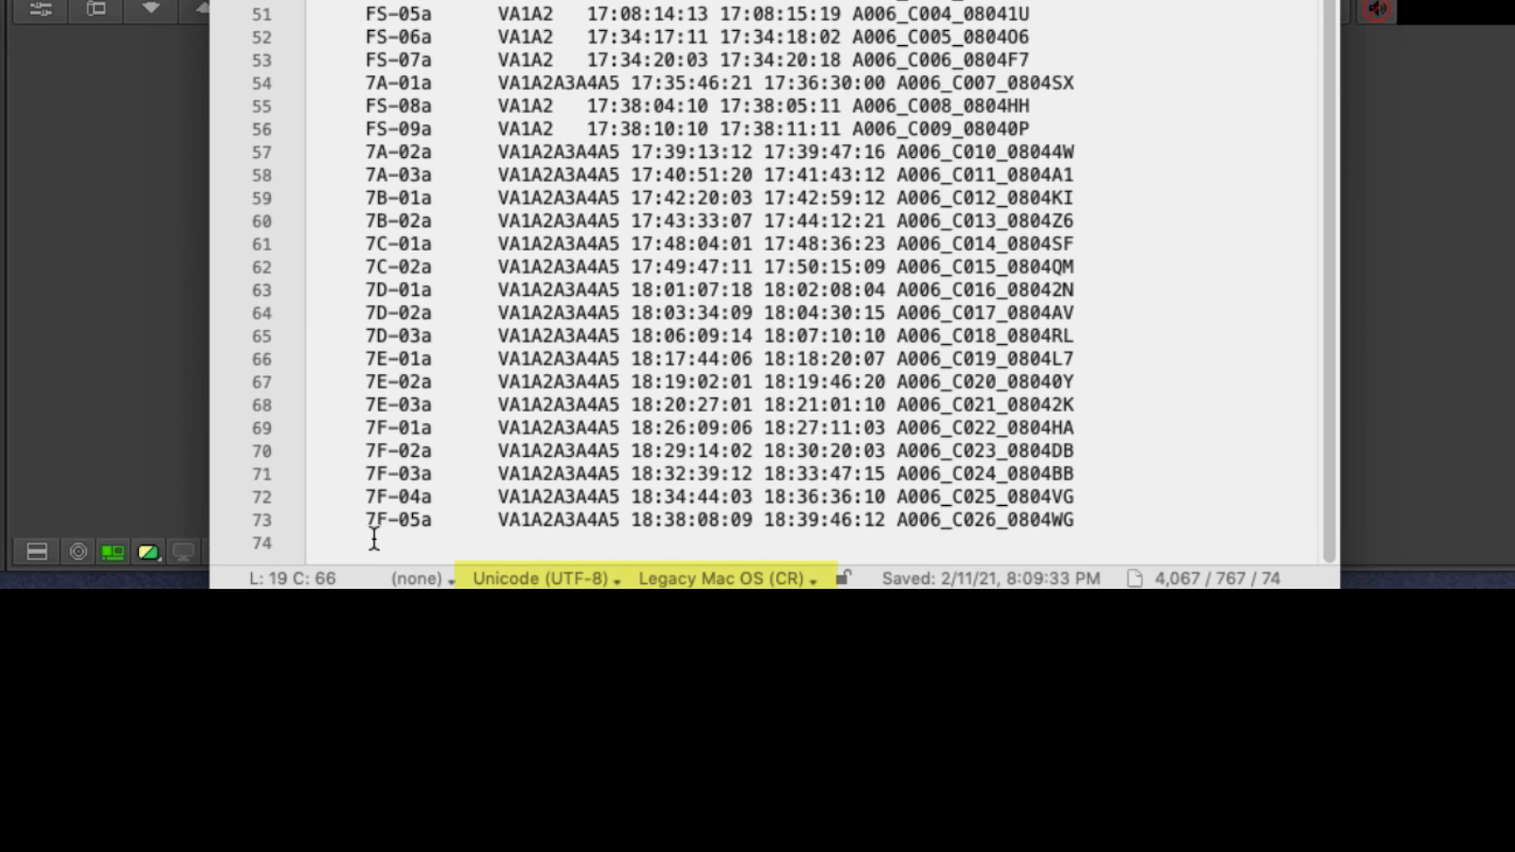
left_click(266, 525)
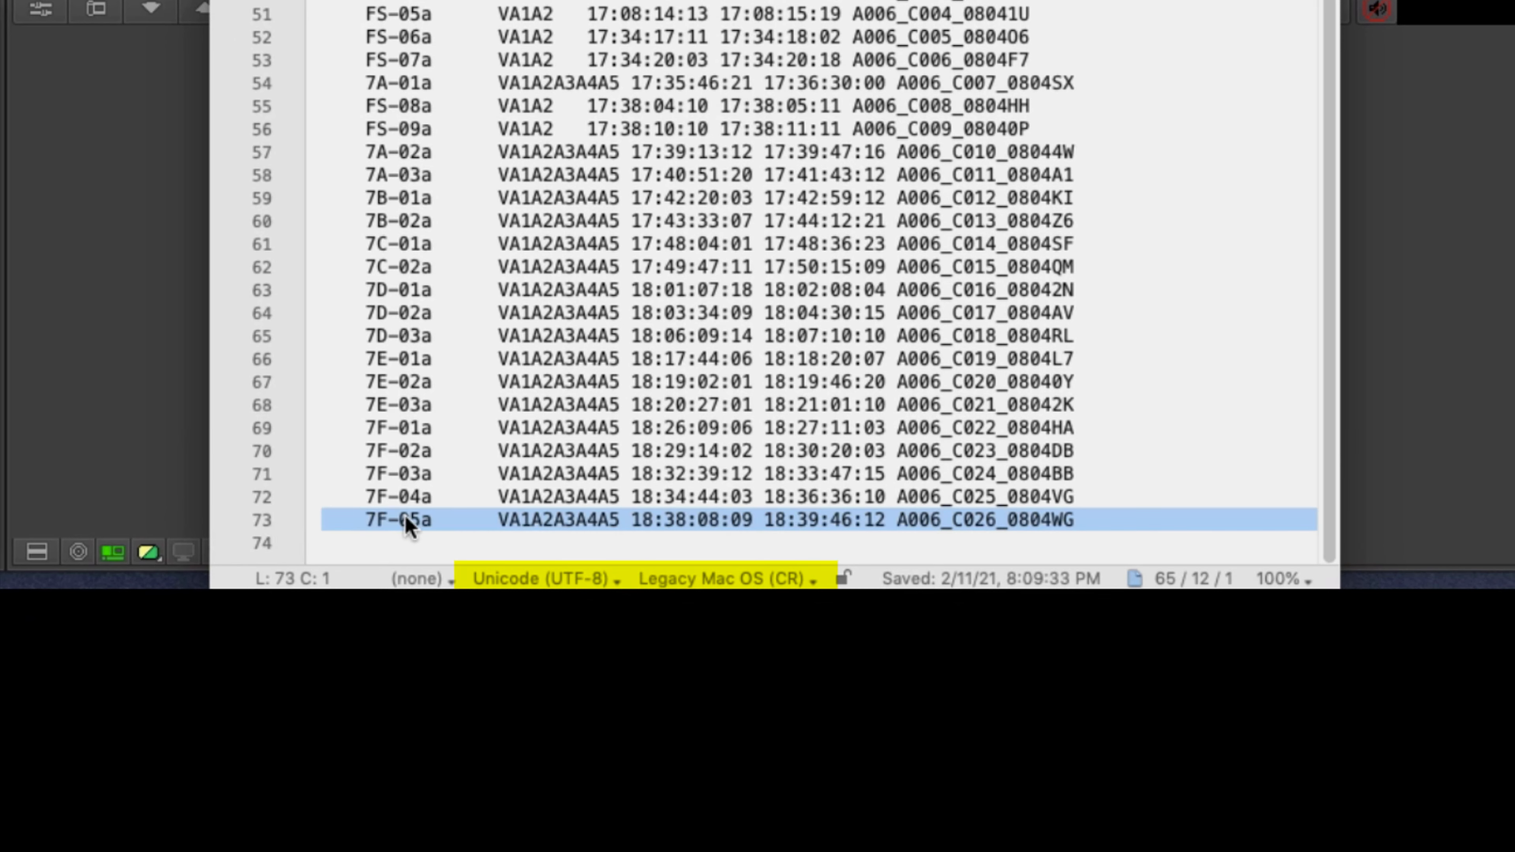
left_click(417, 546)
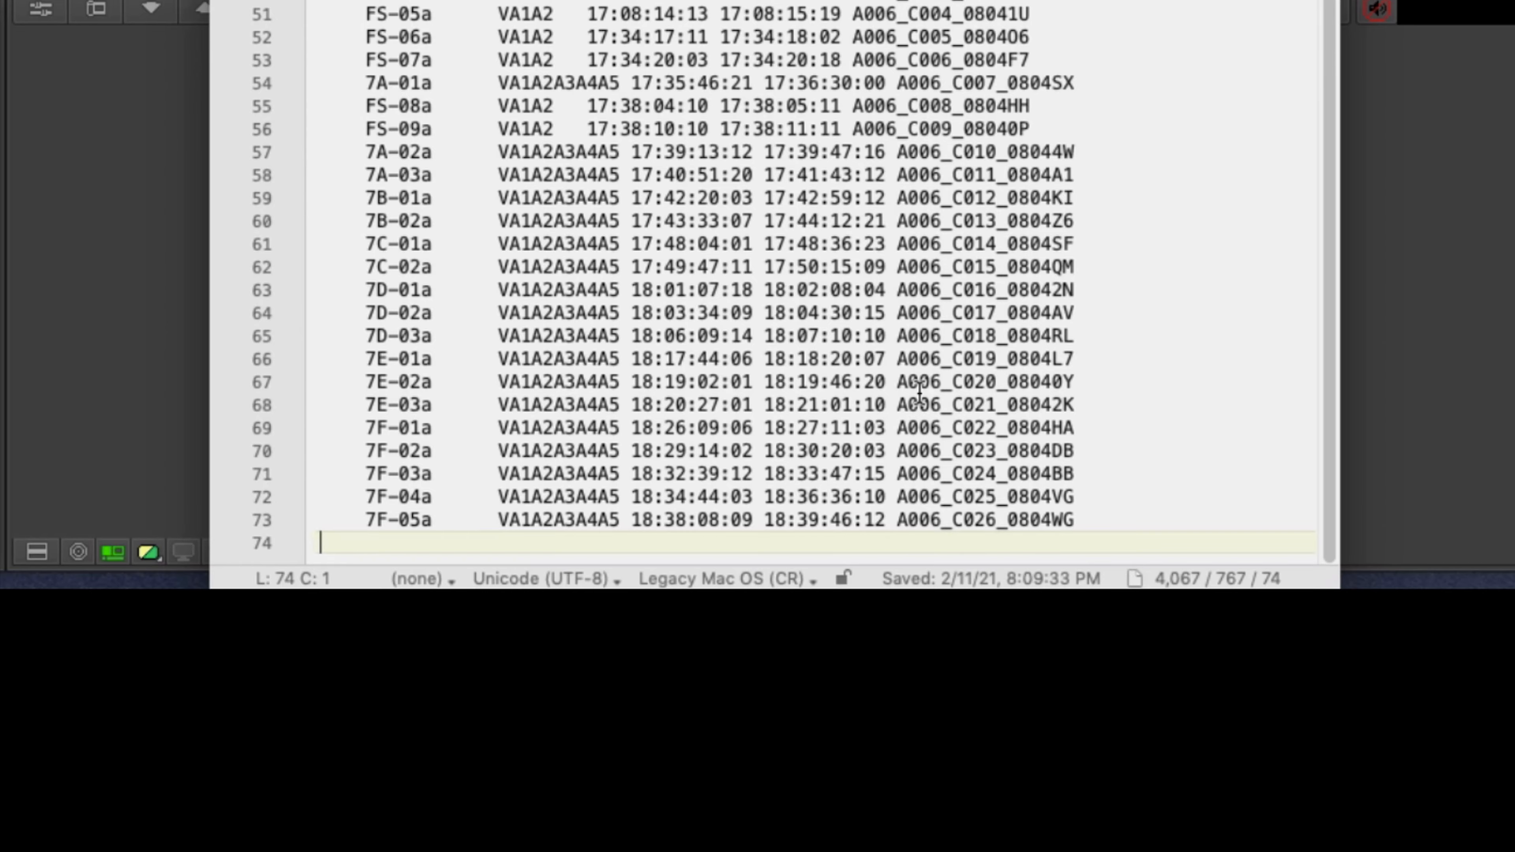
scroll(1099, 284, "up", 5)
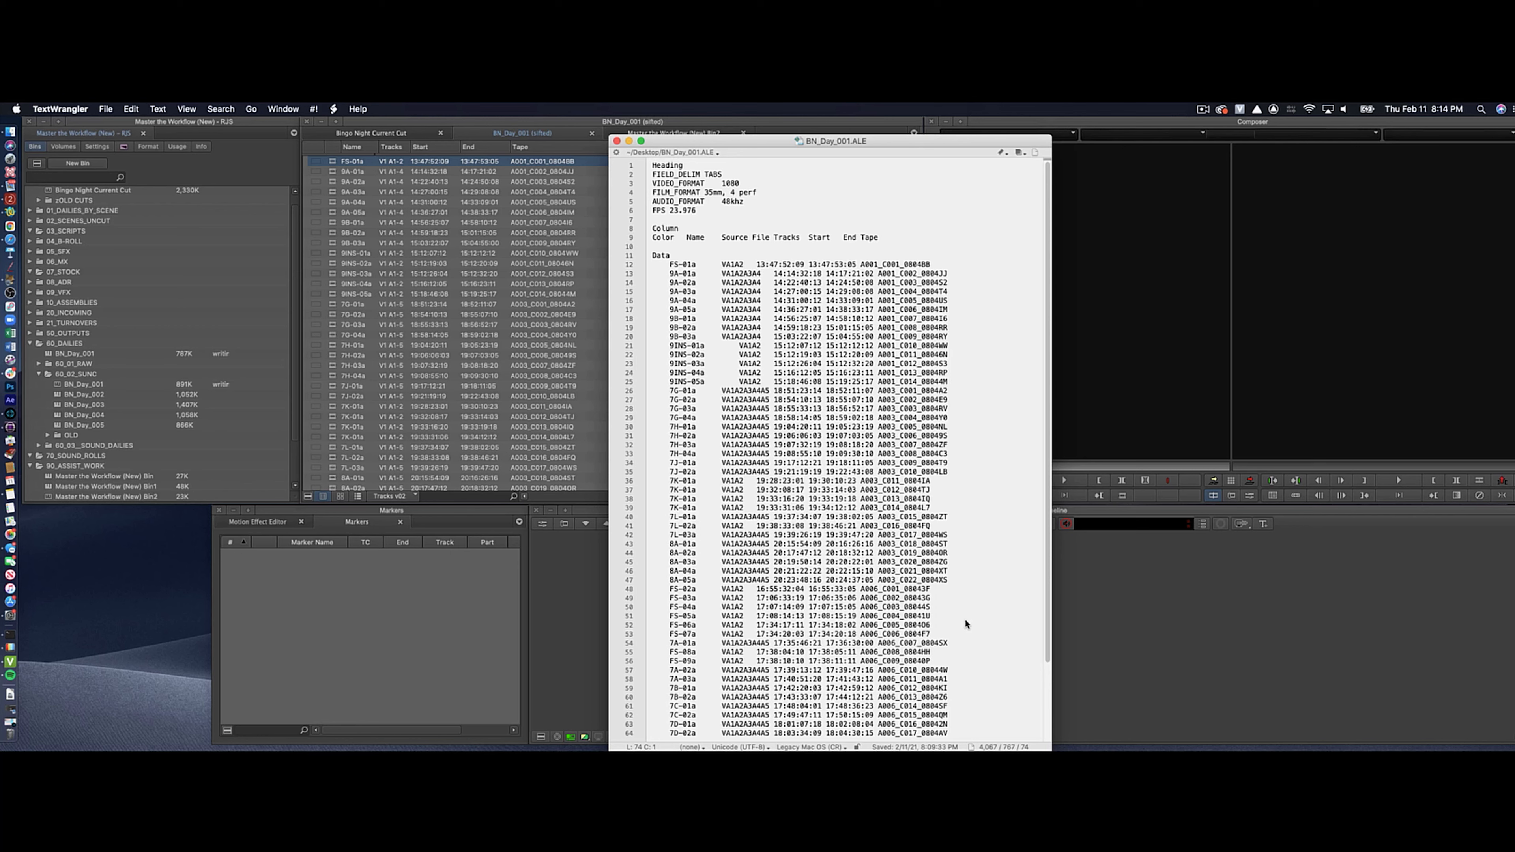
Switch to Avid Media Composer and create a subclip of FS-01a in the BN_Day_001 bin using only tracks V1 and A1, and load it
left_click(335, 169)
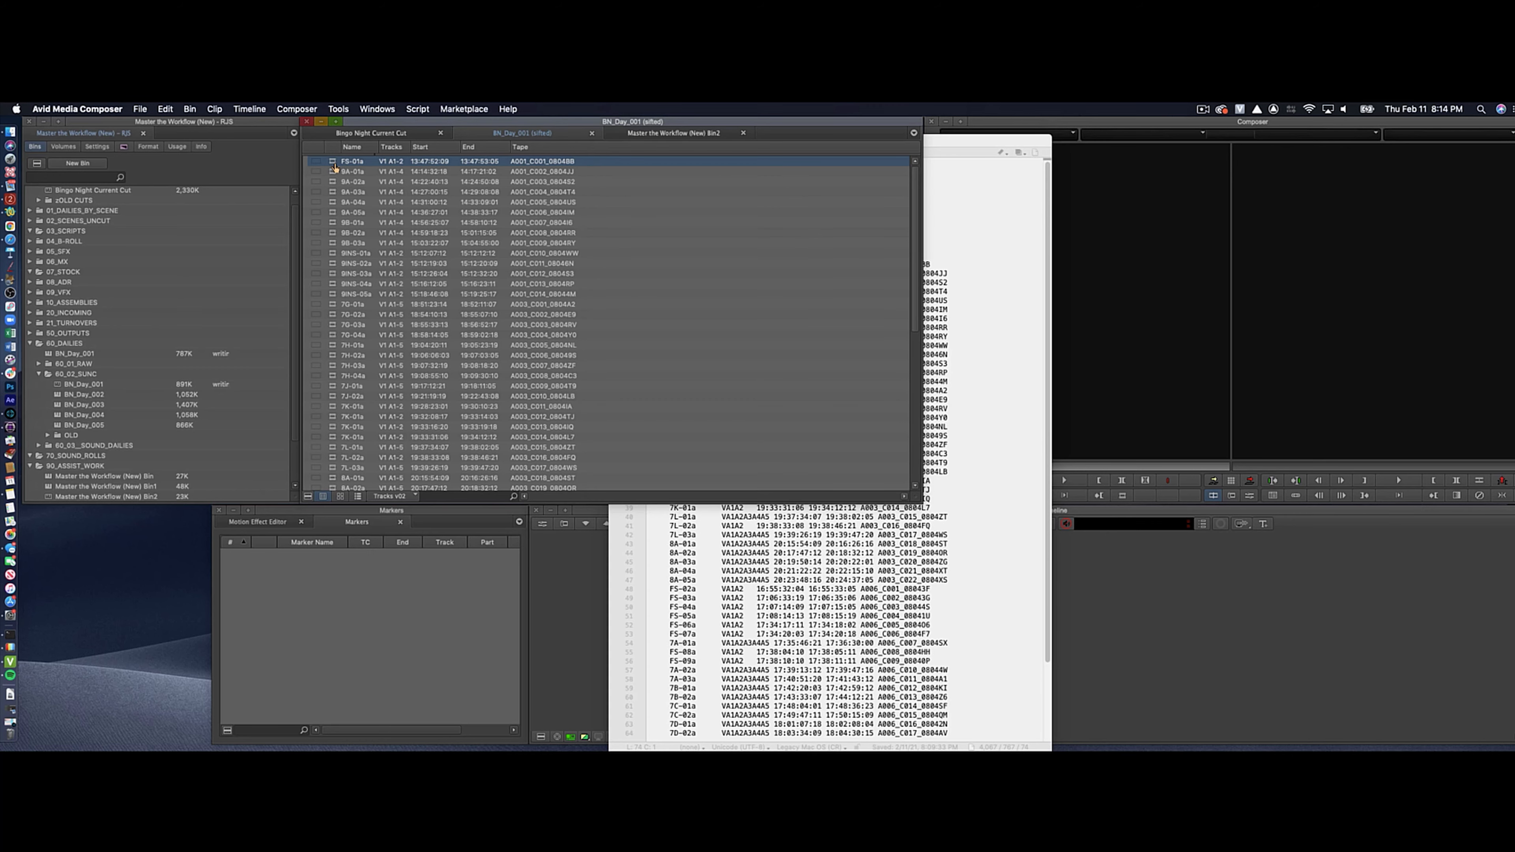
double_click(336, 169)
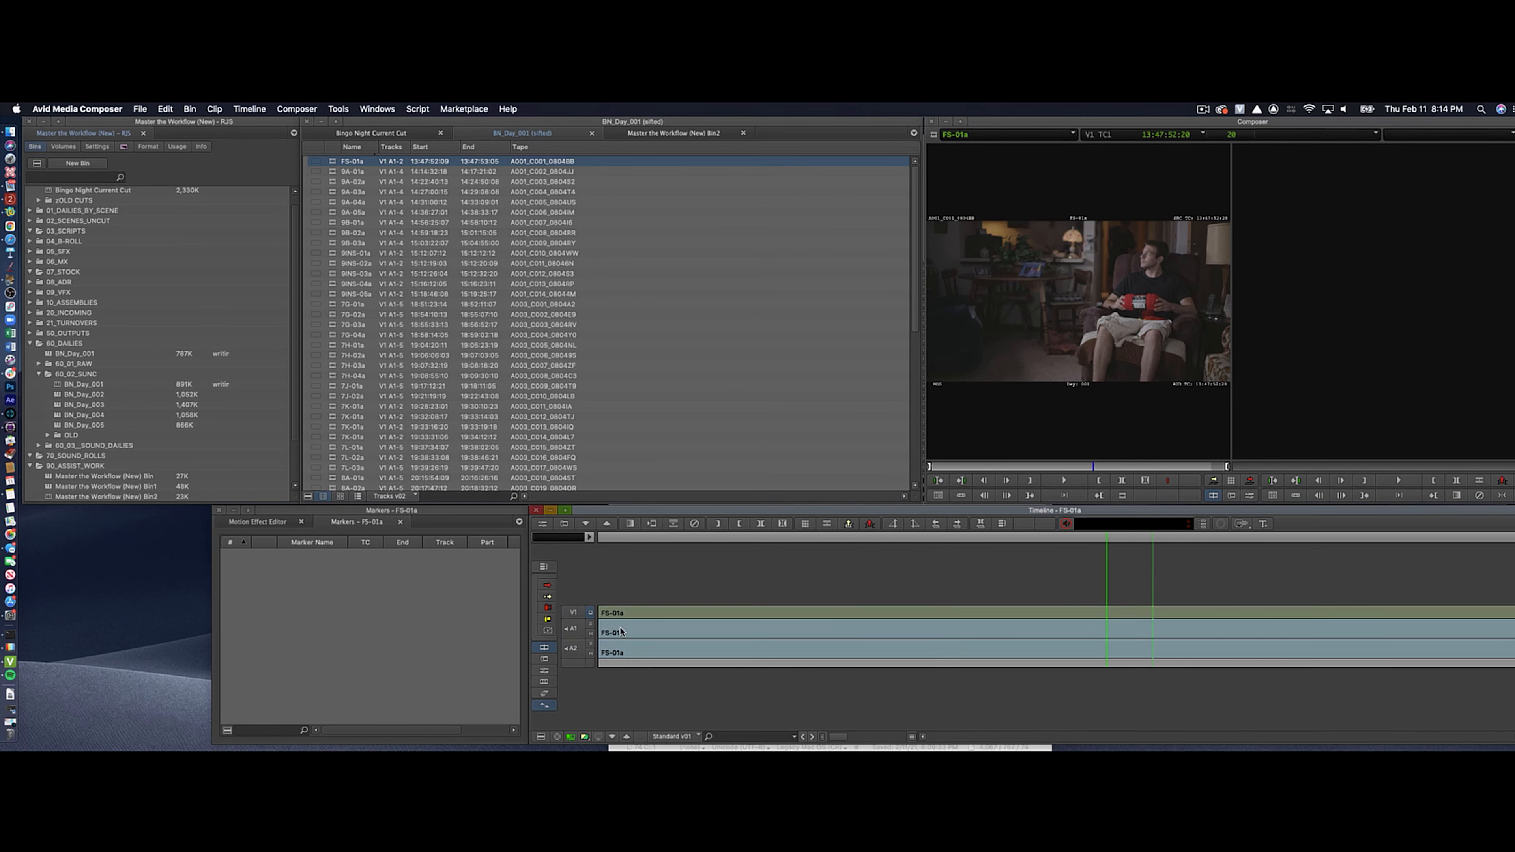
left_click_drag(578, 616, 576, 633)
left_click(684, 626)
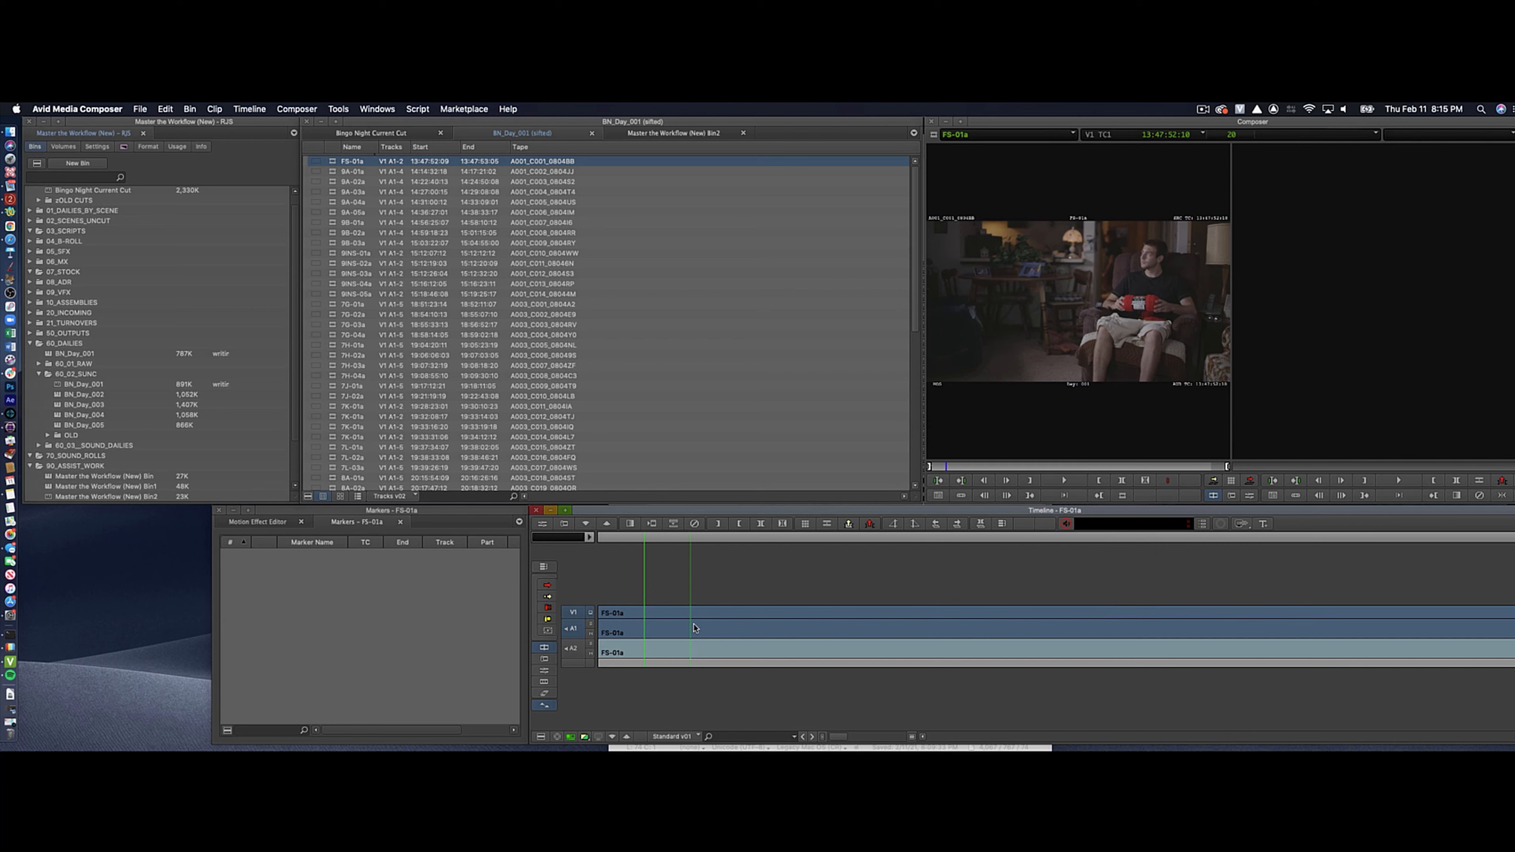
left_click_drag(694, 628, 335, 168)
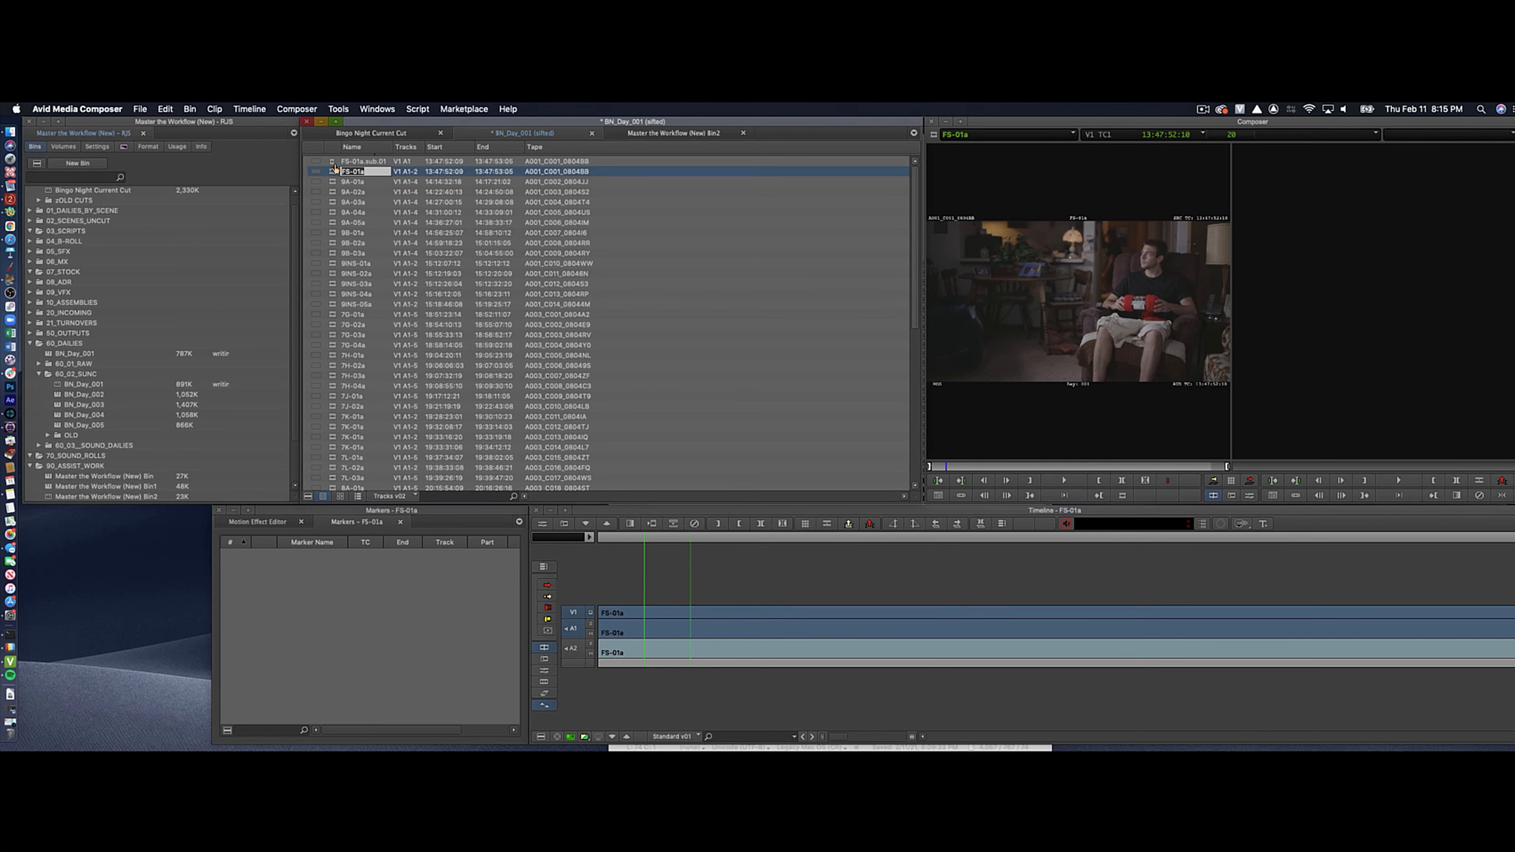
double_click(335, 167)
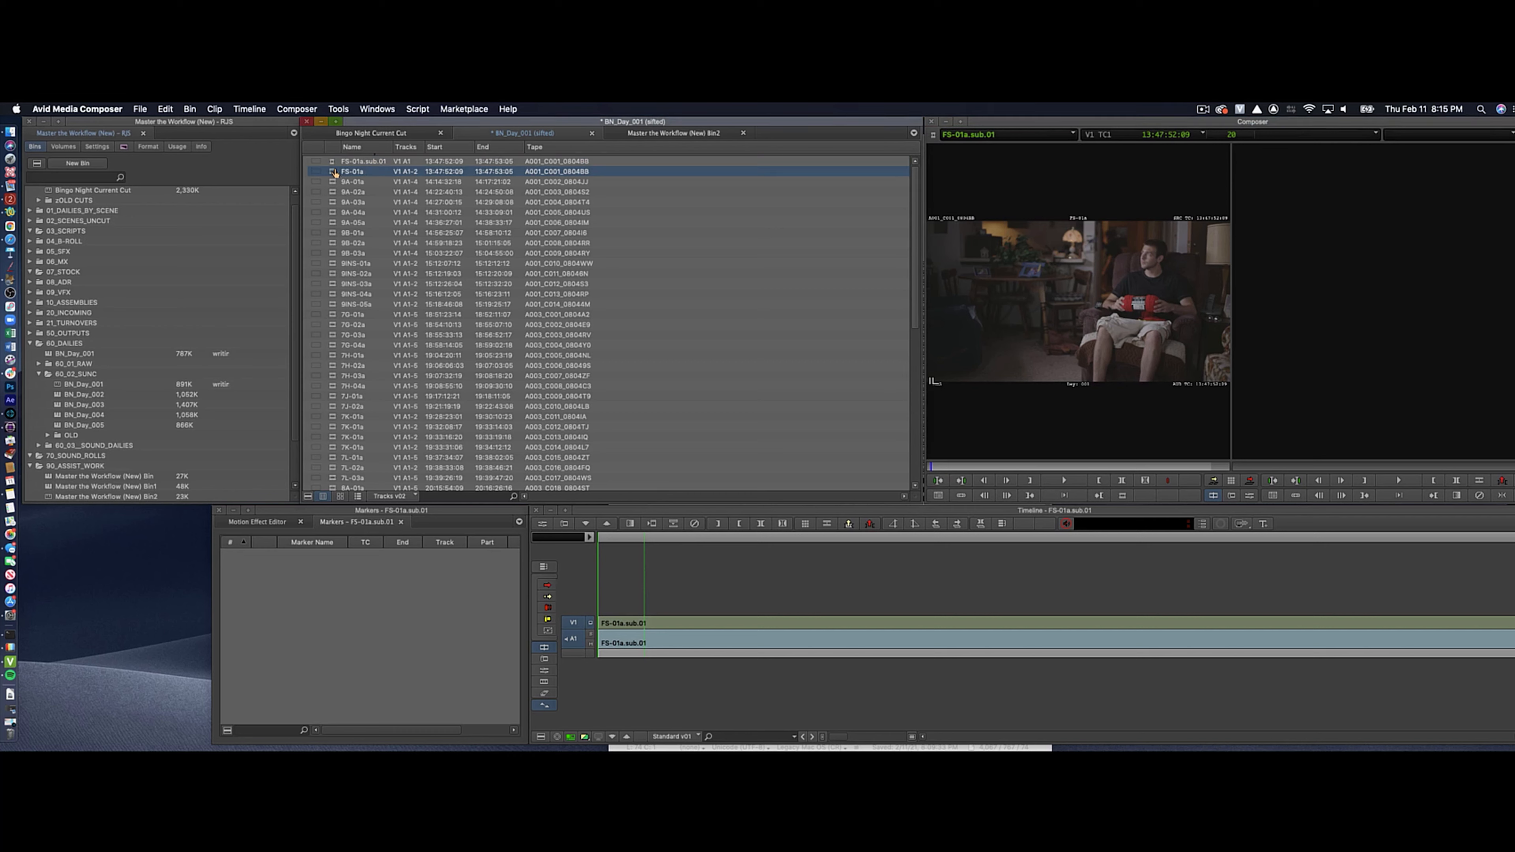
Delete the subclip FS-01a.sub.01 from the BN_Day_001 bin
left_click(336, 162)
key("Delete")
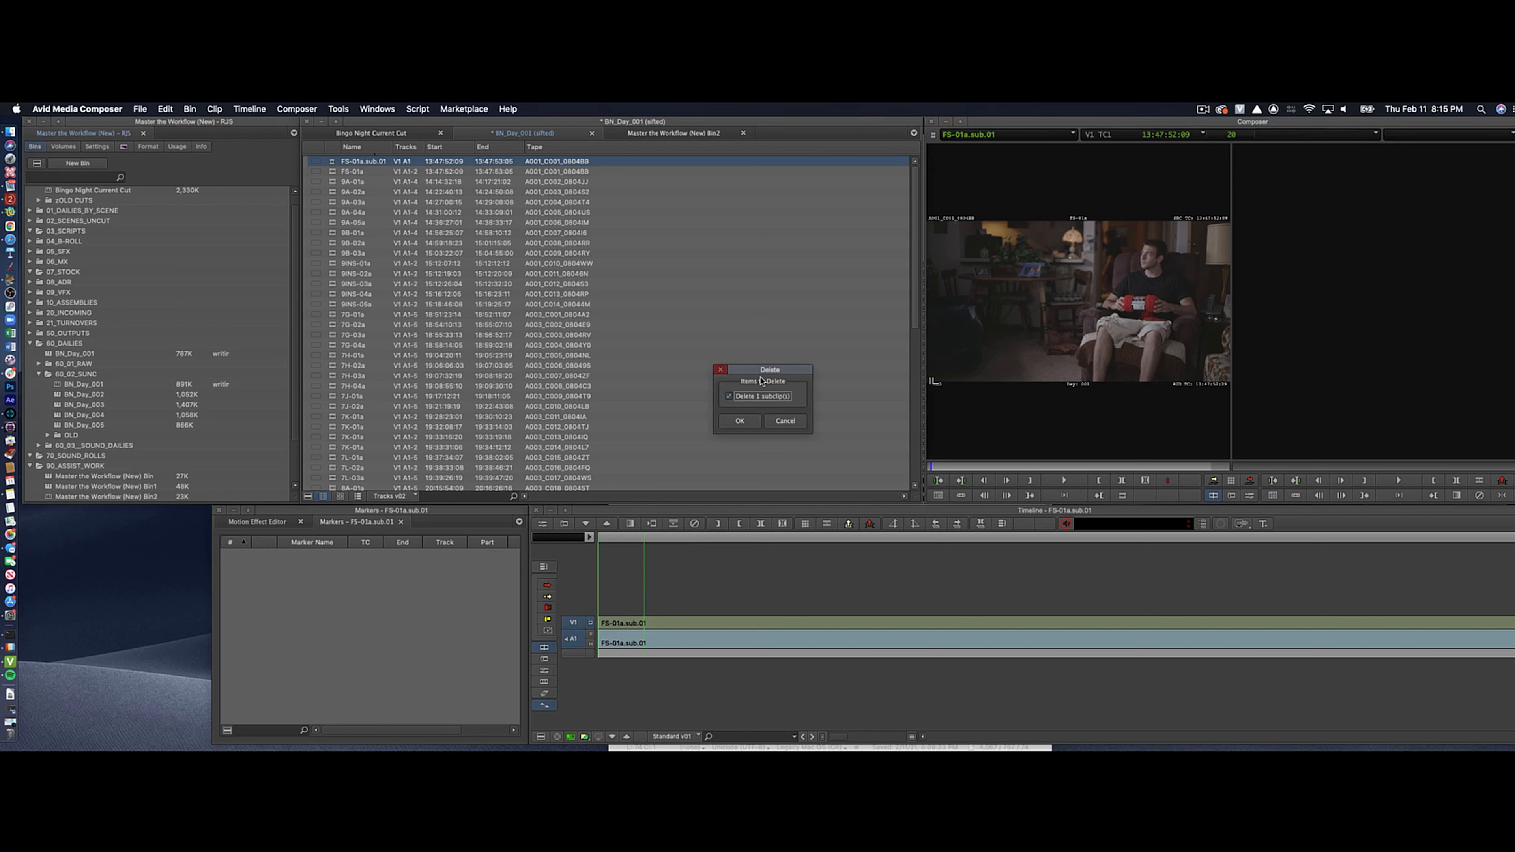
left_click(740, 421)
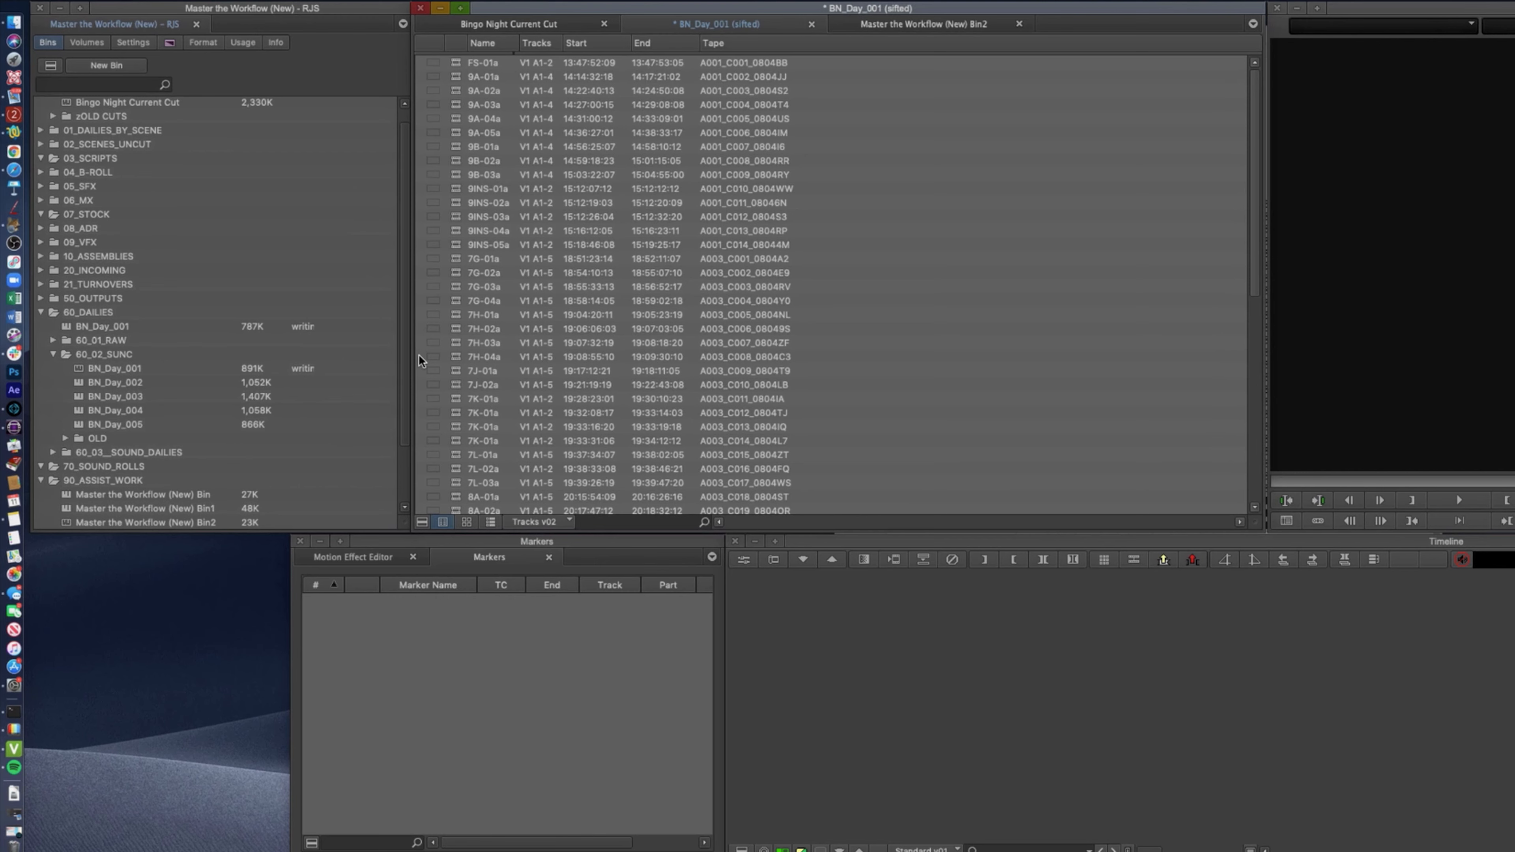
left_click(190, 1)
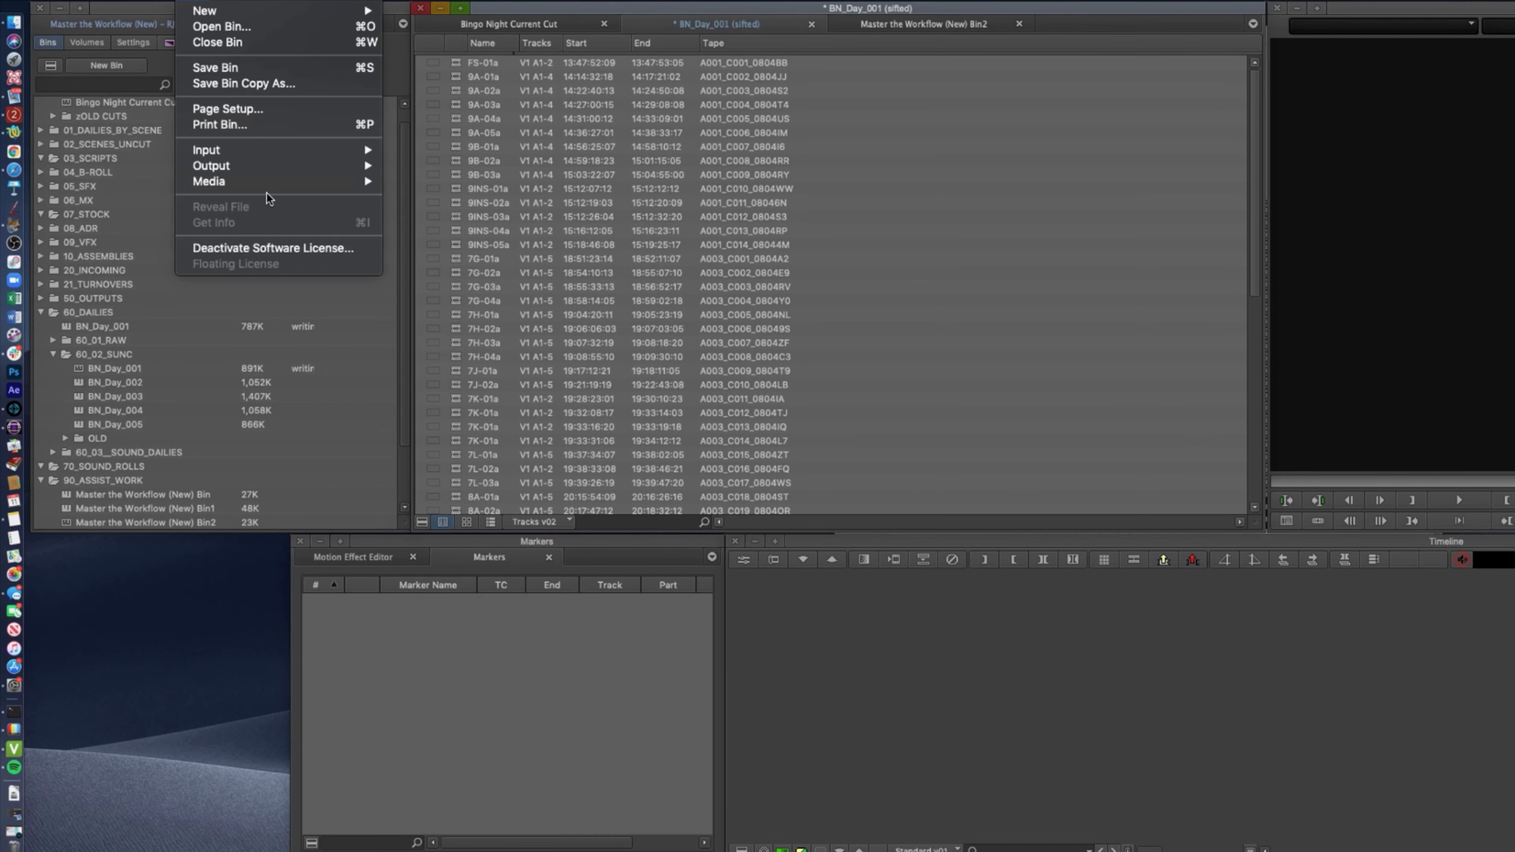
mouse_move(268, 172)
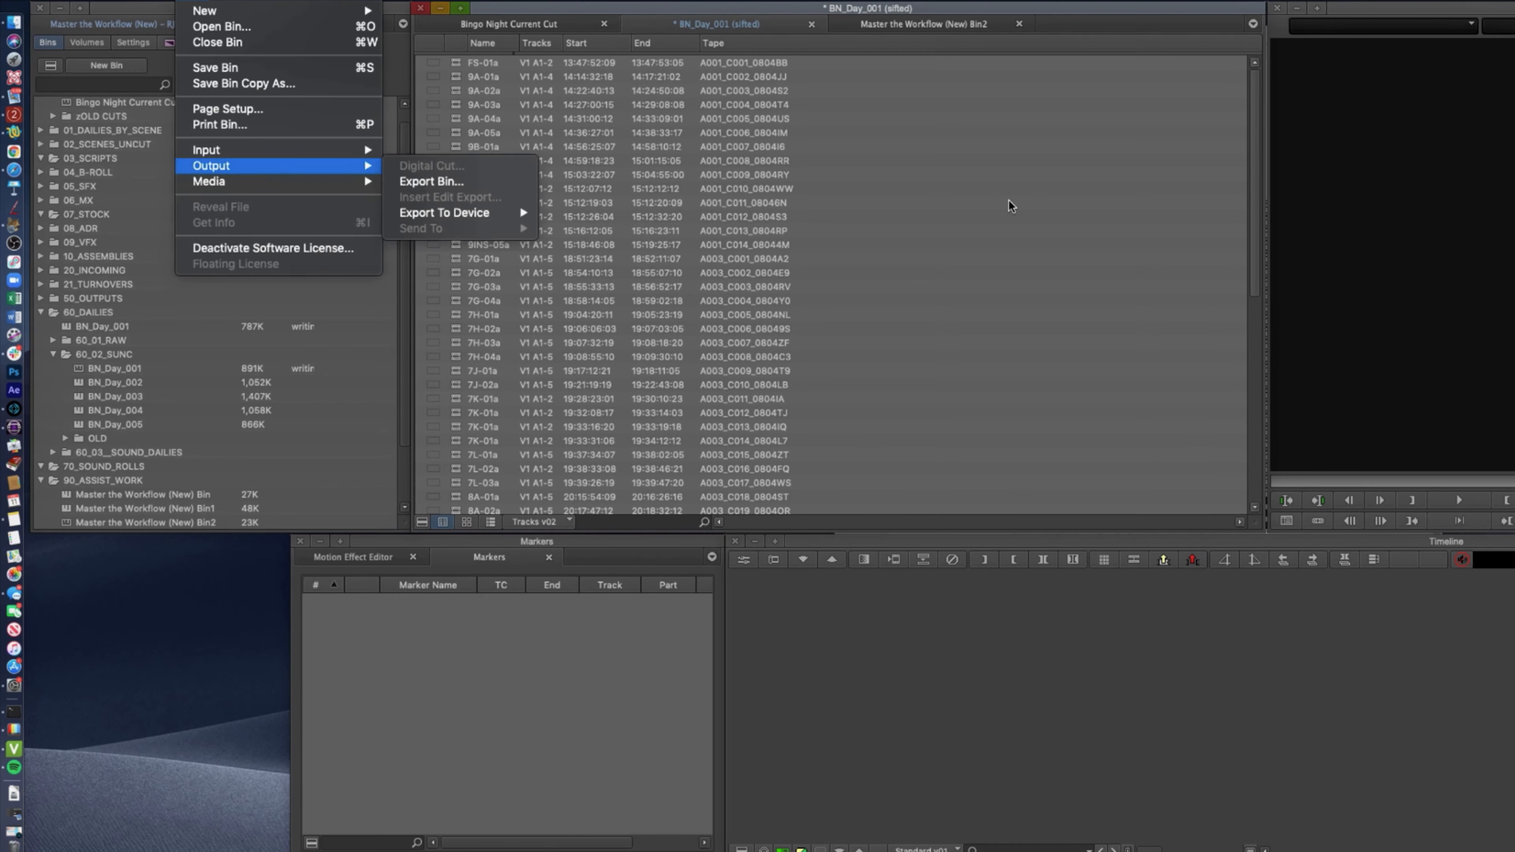
left_click(996, 220)
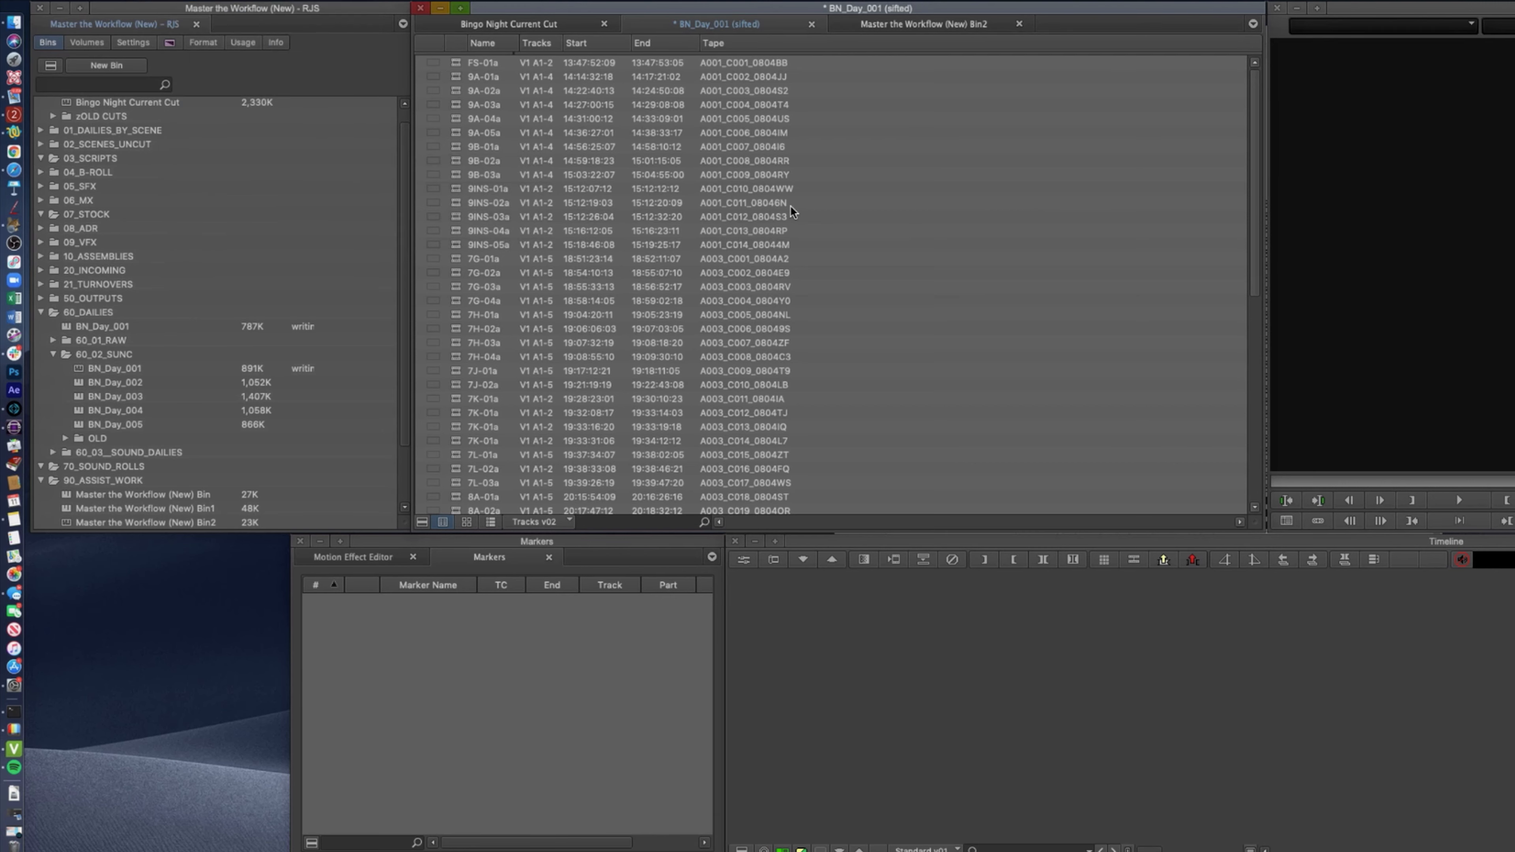
Check which export settings are offered when exporting only clip 9INS-03a to a file, and cancel the export
left_click(456, 220)
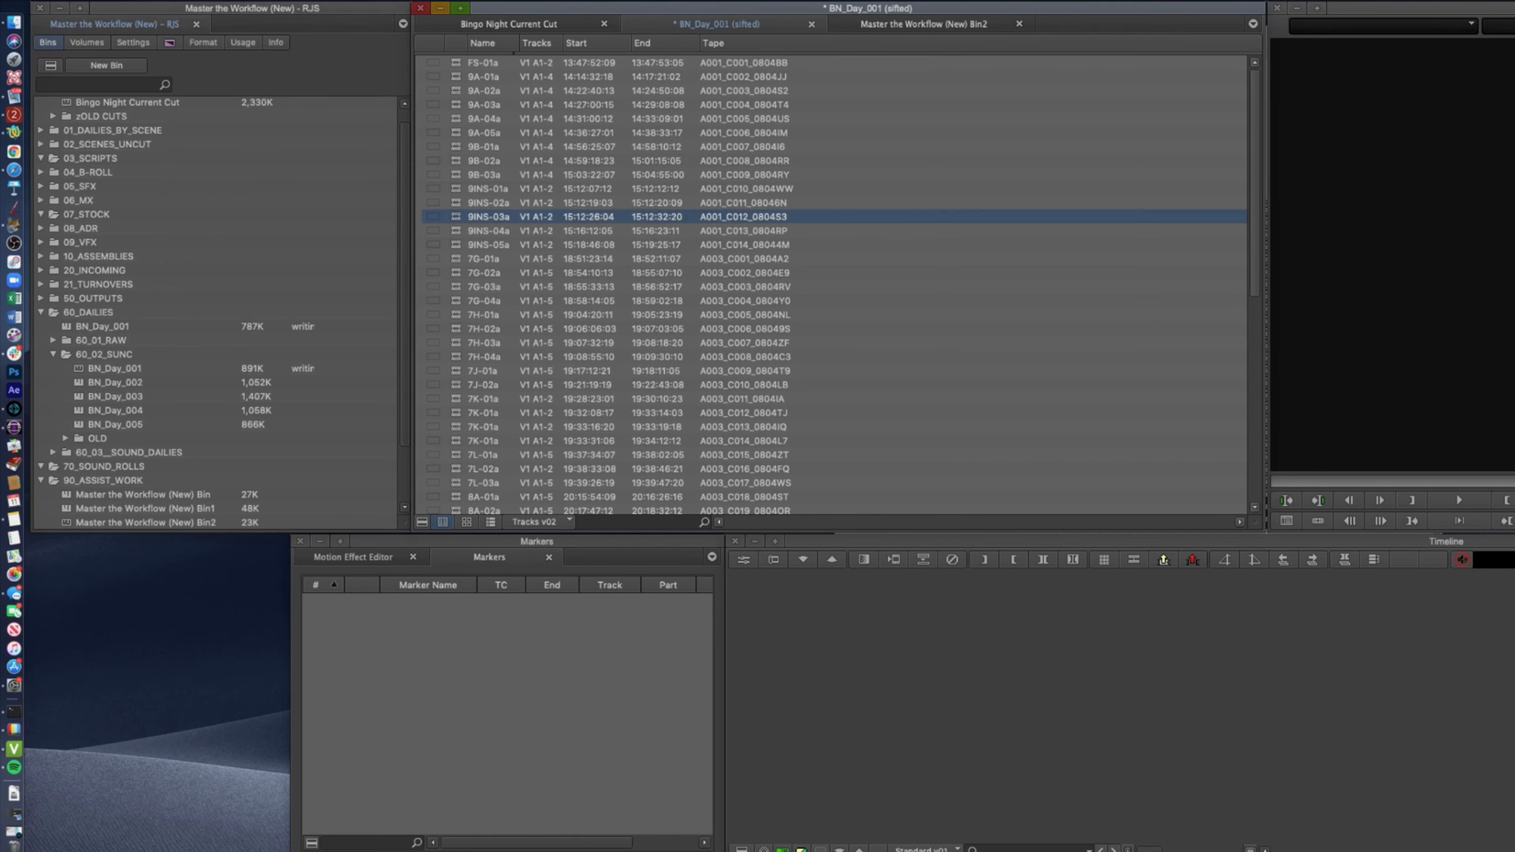
left_click(190, 1)
mouse_move(236, 167)
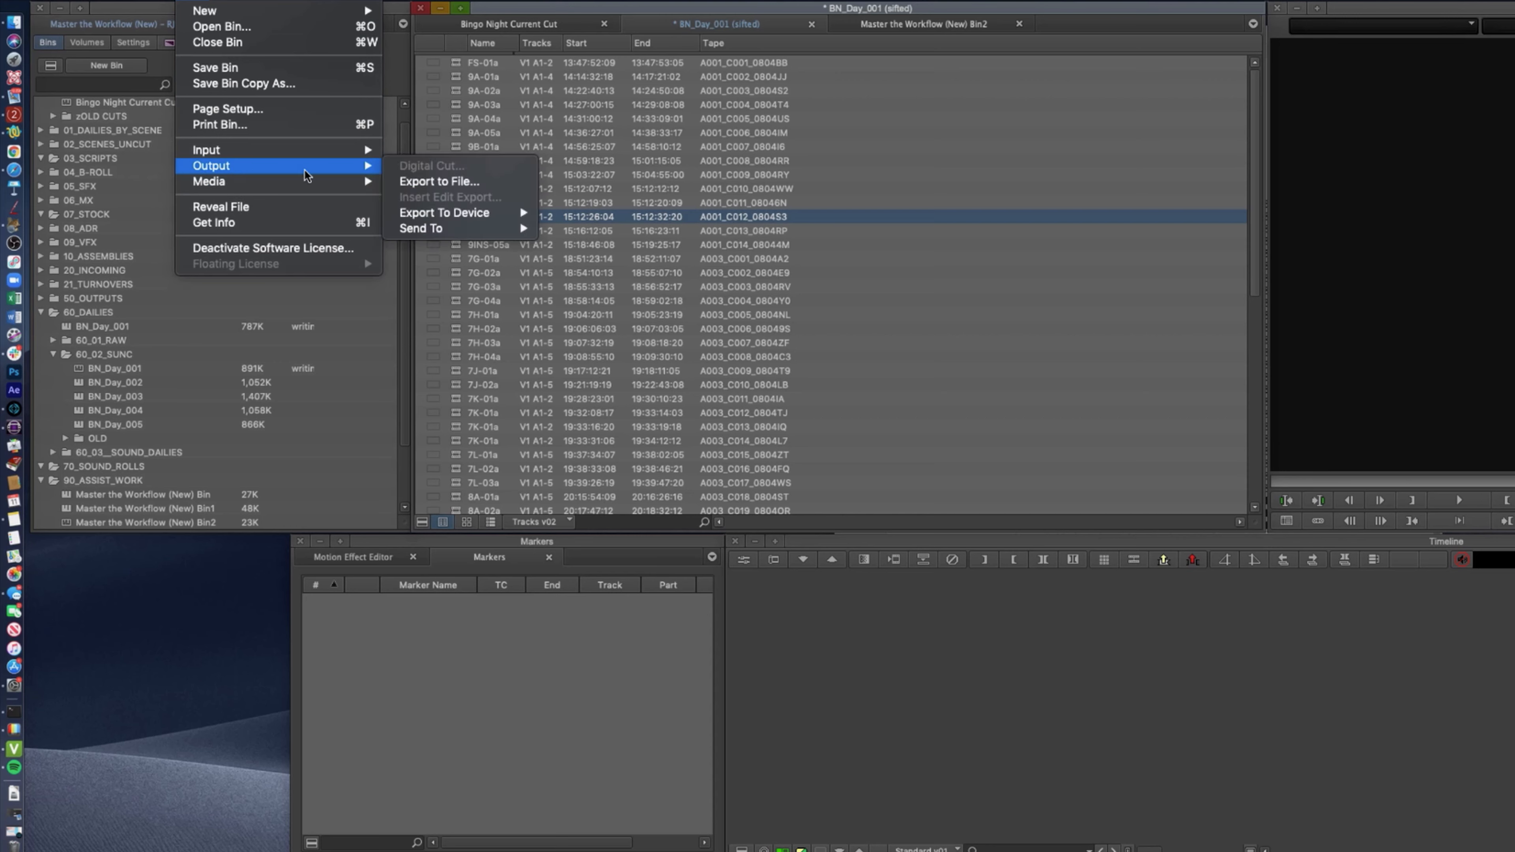
left_click(432, 183)
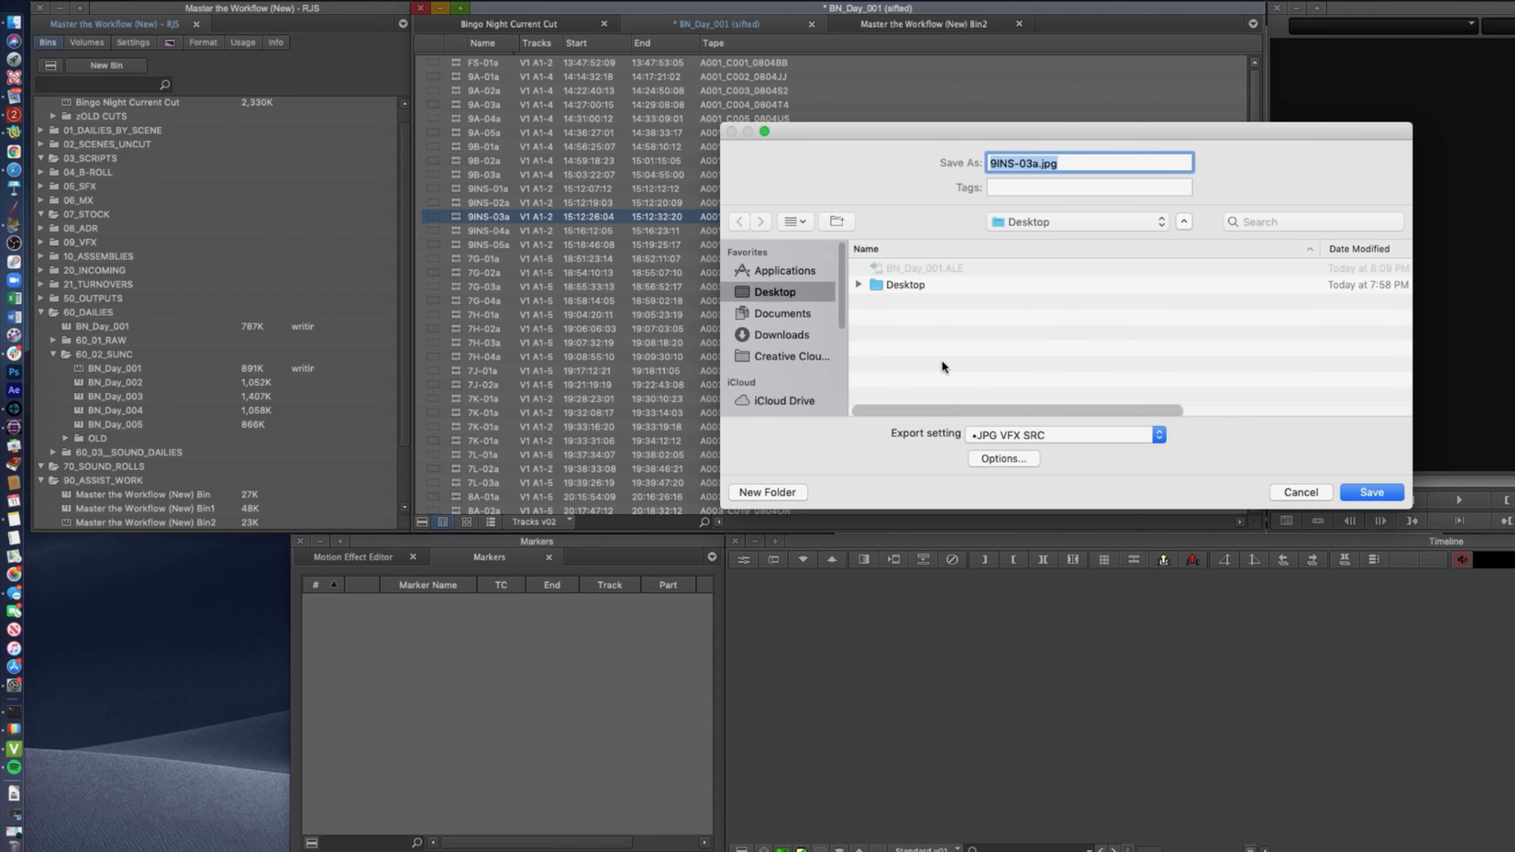
left_click(1077, 435)
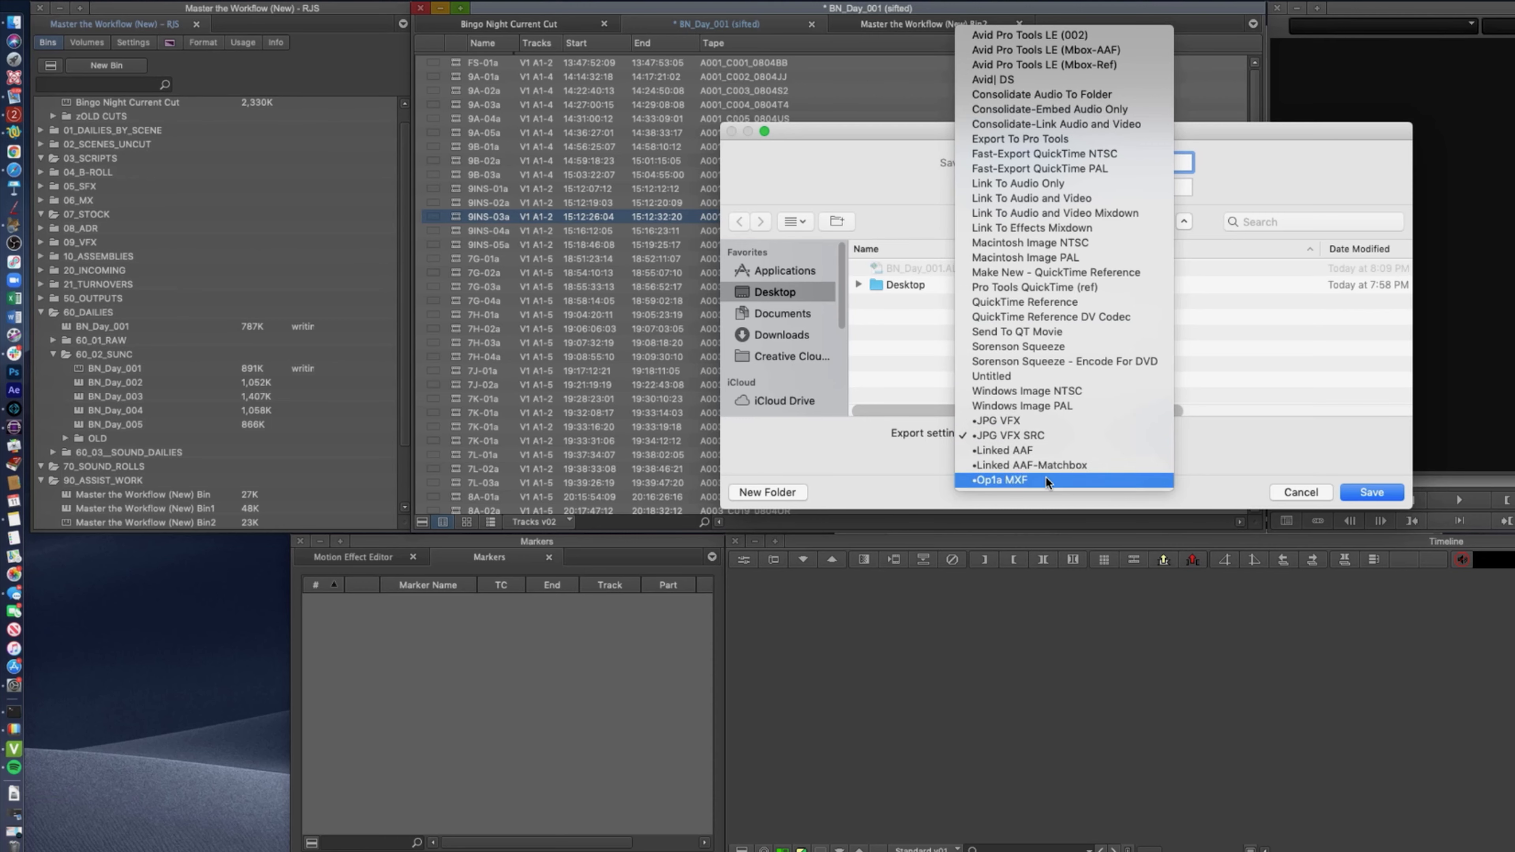
left_click(1039, 464)
key("Escape")
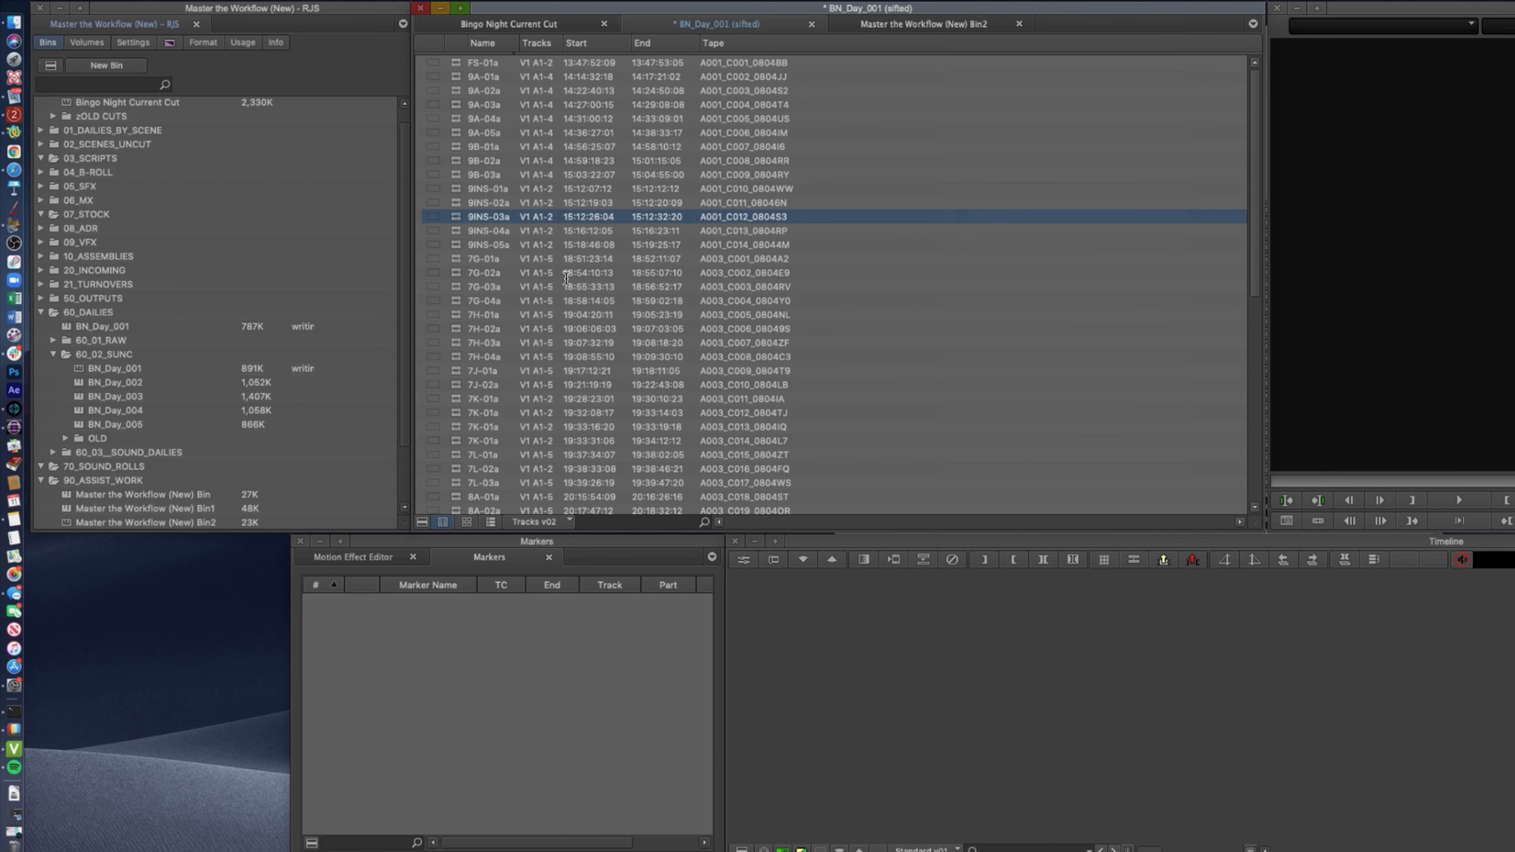
With no clip selected, export the BN_Day_001 bin to the Desktop as BN_Day_001.ALE in Avid Log Exchange format
left_click(418, 253)
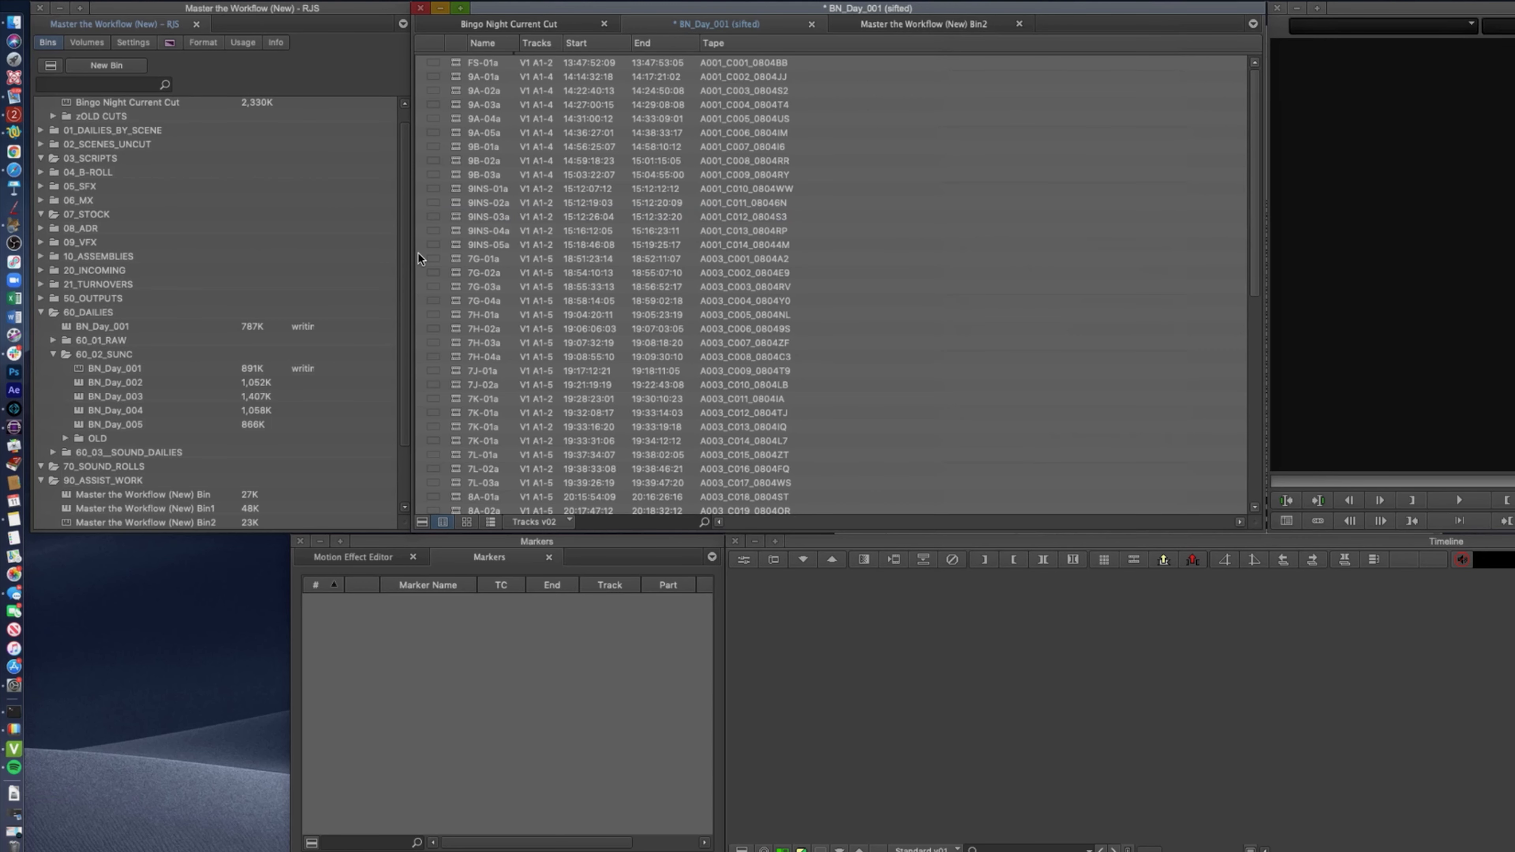
left_click(190, 1)
mouse_move(252, 164)
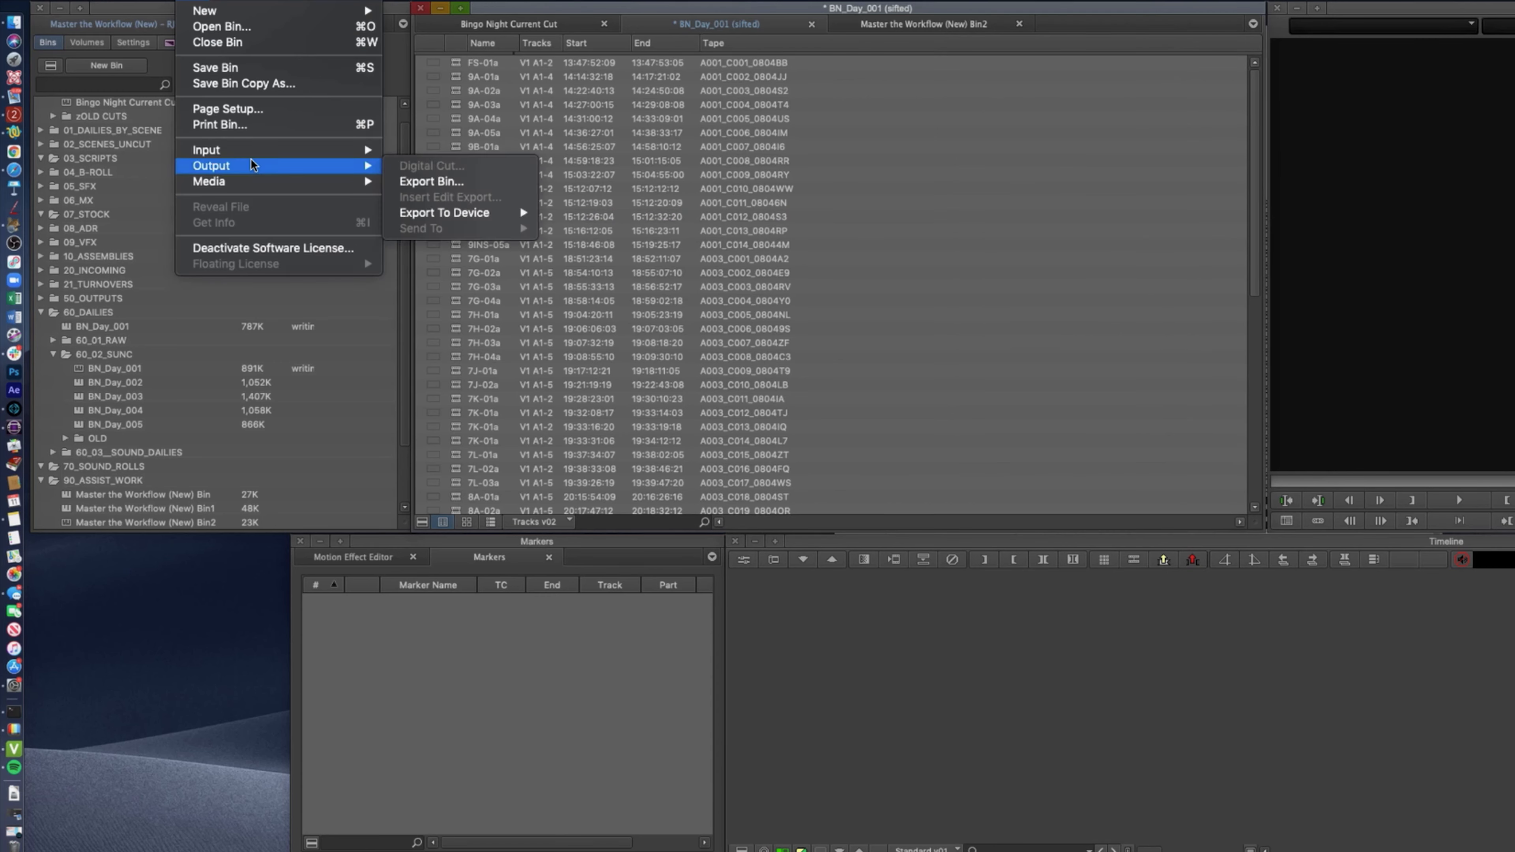
left_click(475, 179)
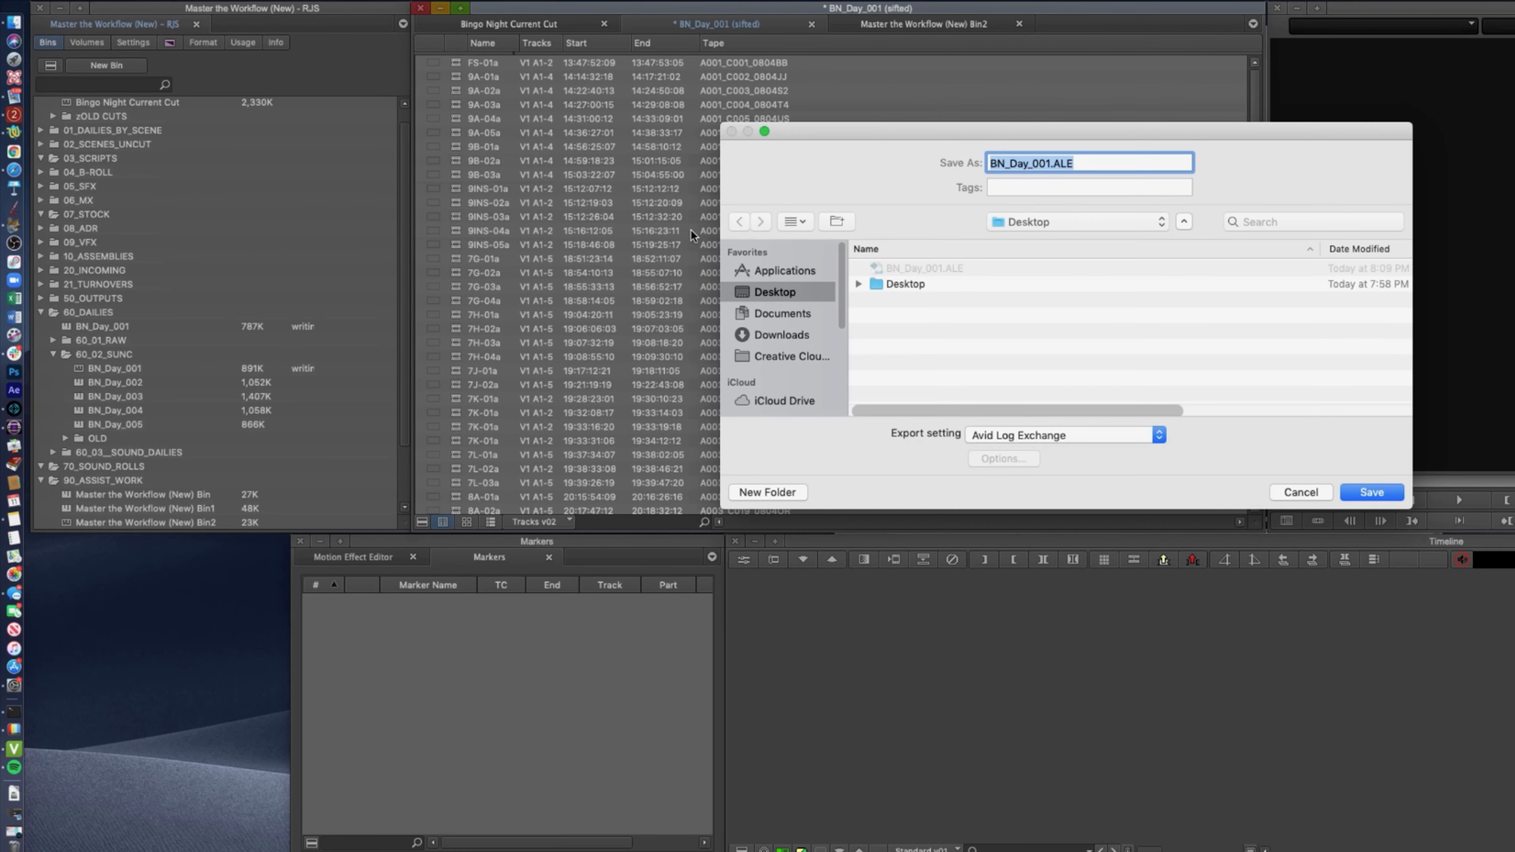
left_click(1080, 434)
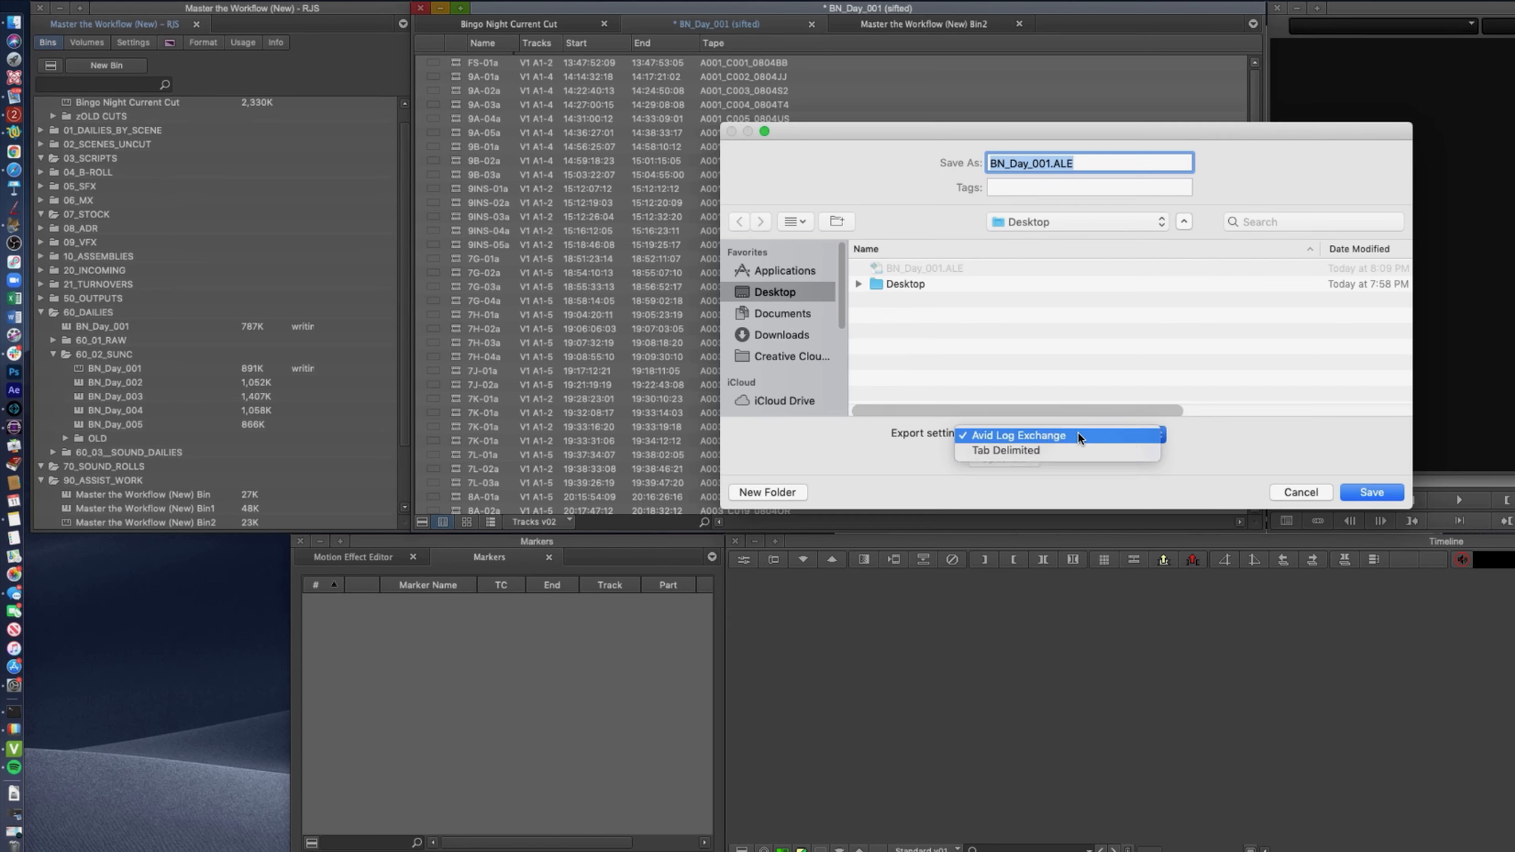
left_click(1077, 435)
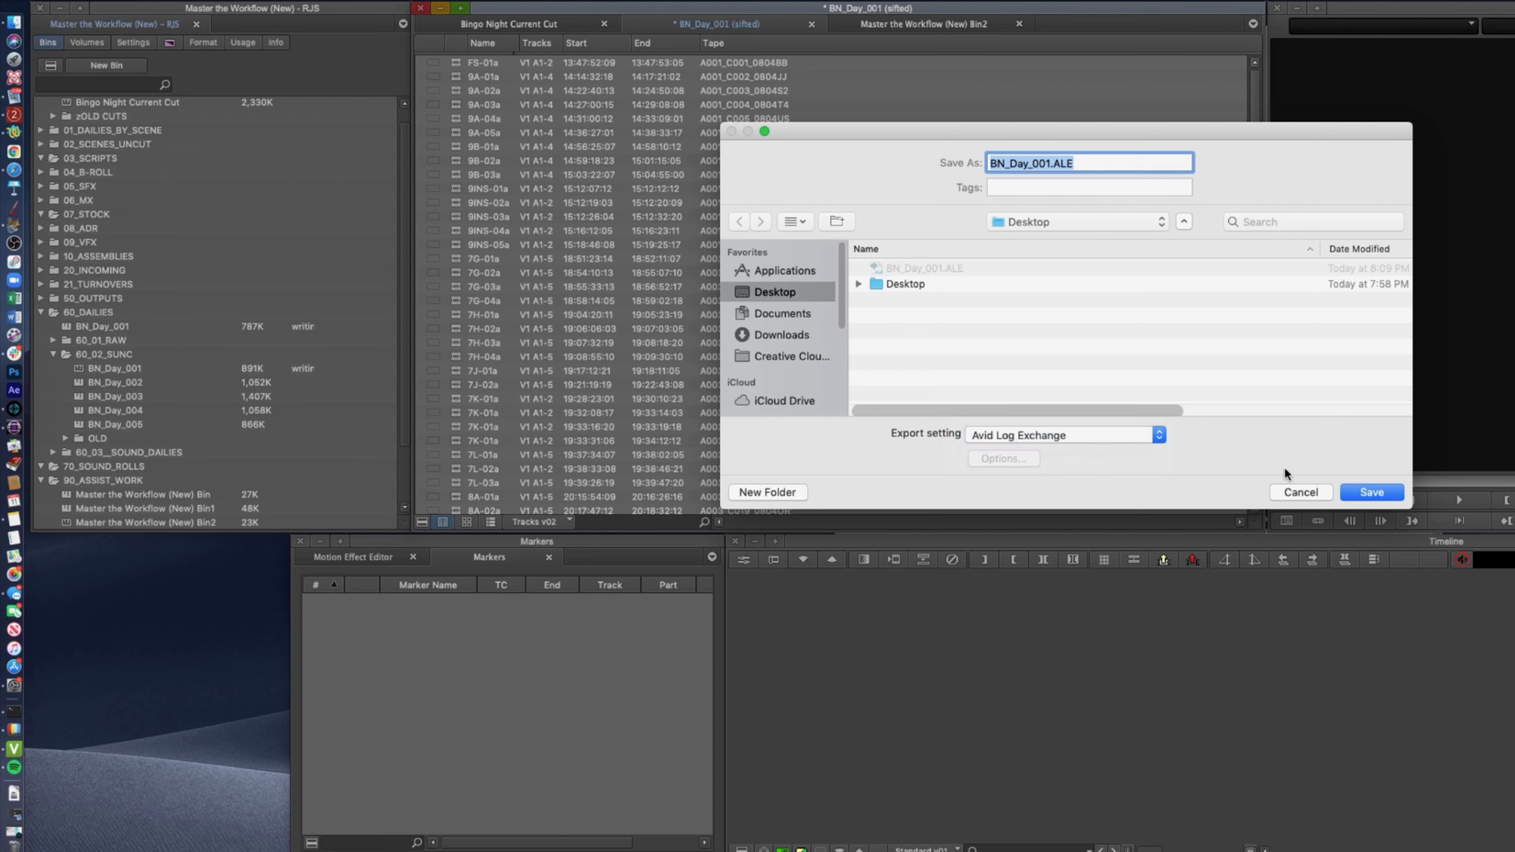
left_click(1370, 488)
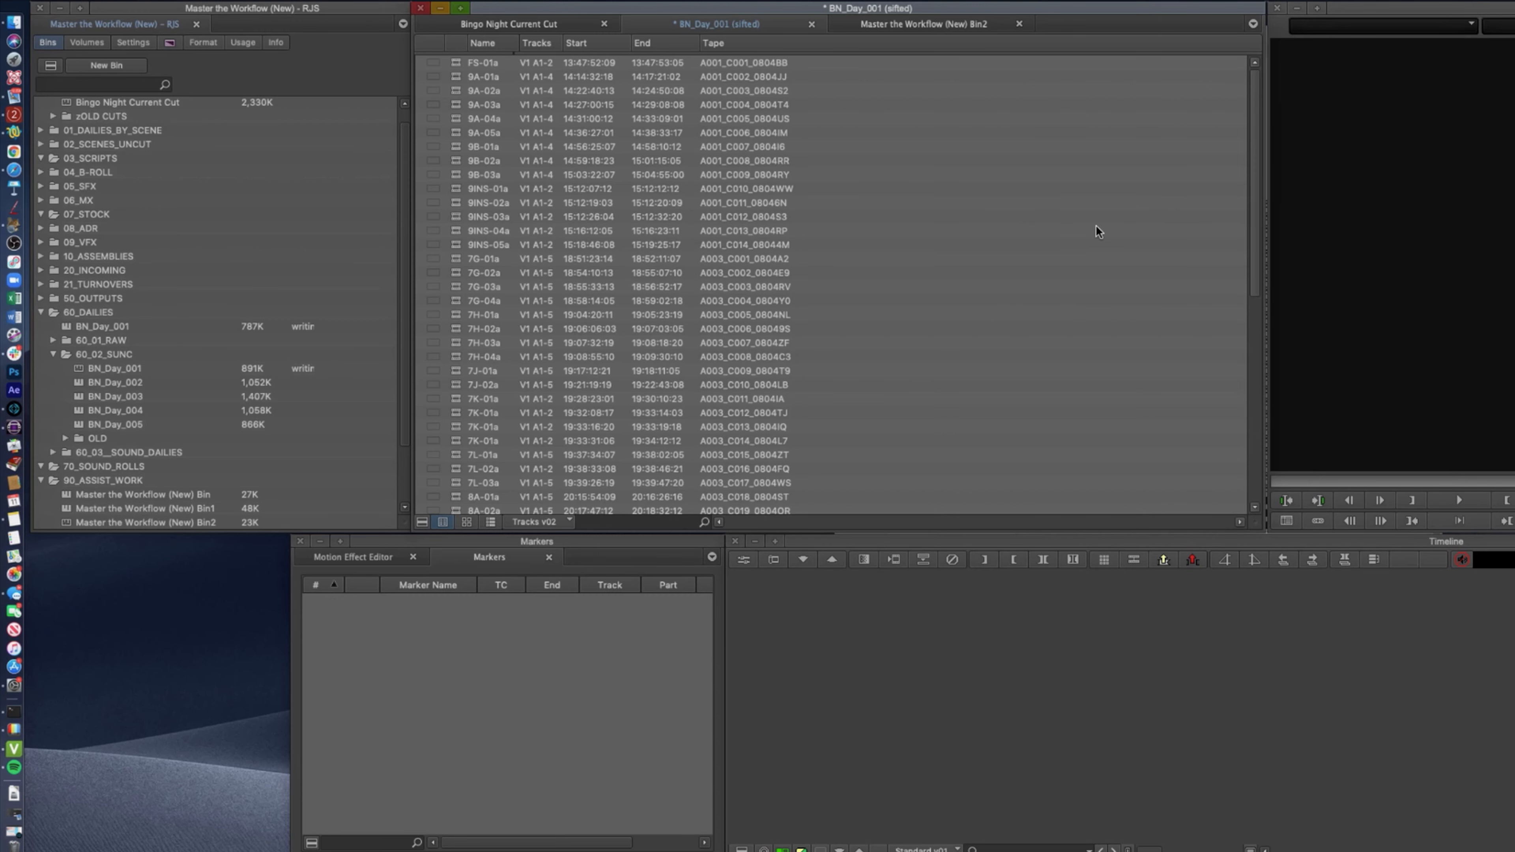
Open BN_Day_001.ALE from the Desktop in TextWrangler
left_click(9, 24)
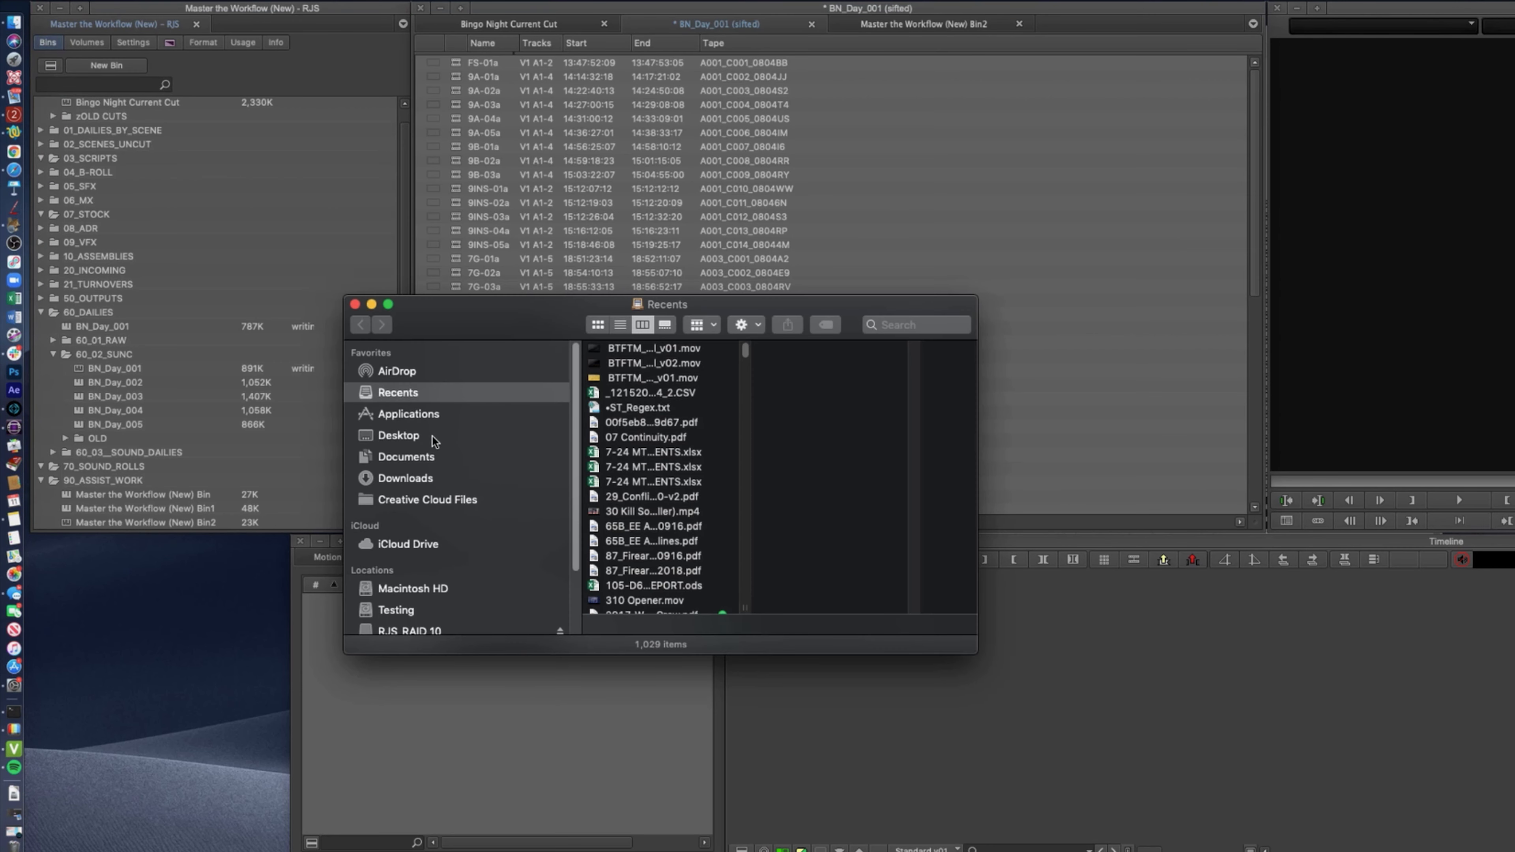
left_click(432, 435)
double_click(644, 351)
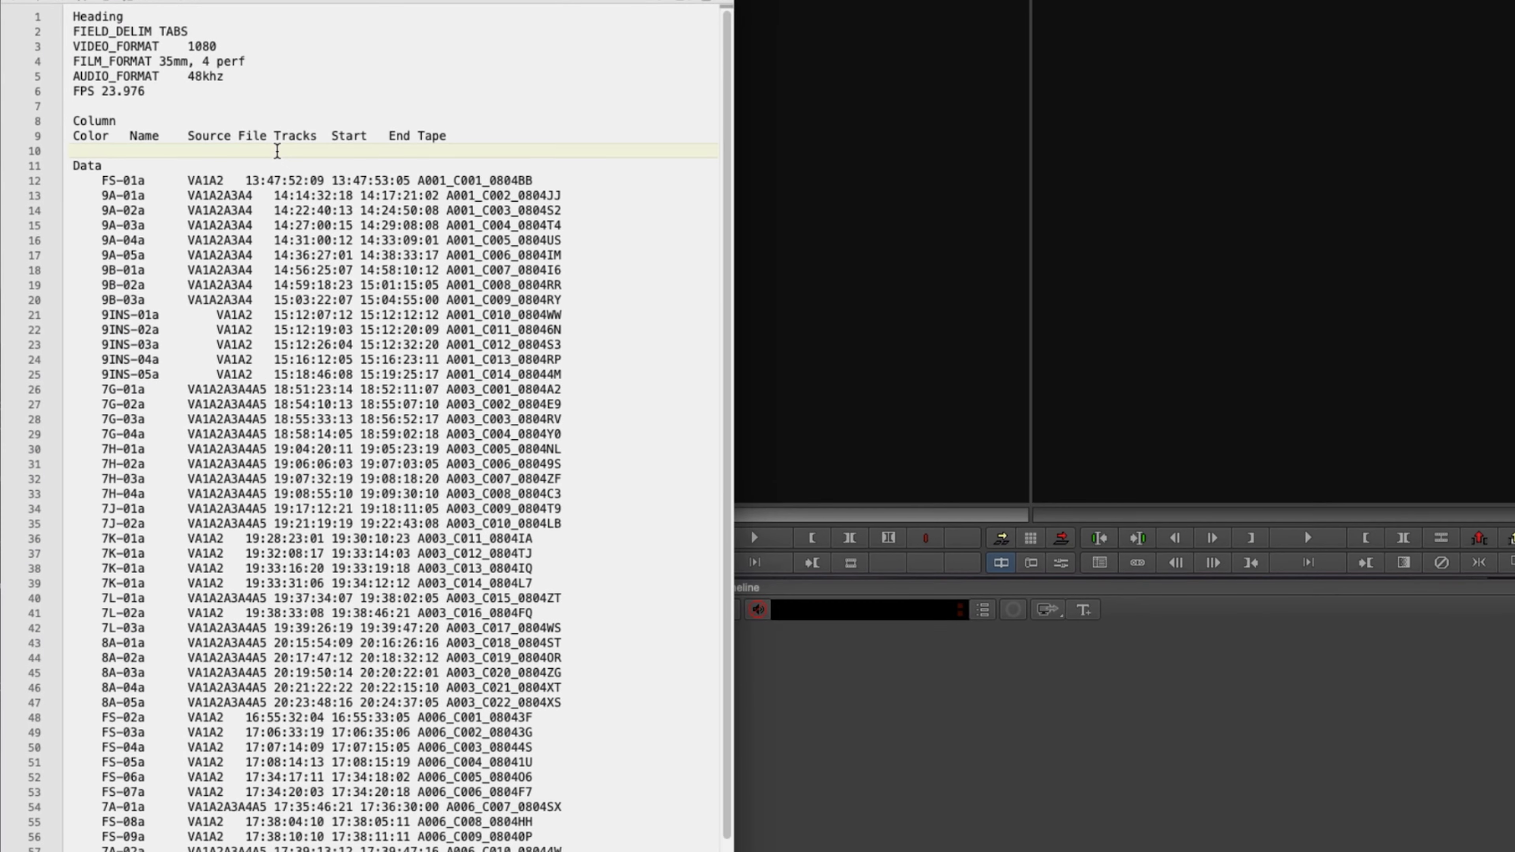
Set up a Grep search in the ALE file with the find pattern (?<=VA1)[A\d]+
key("super+f")
type("(")
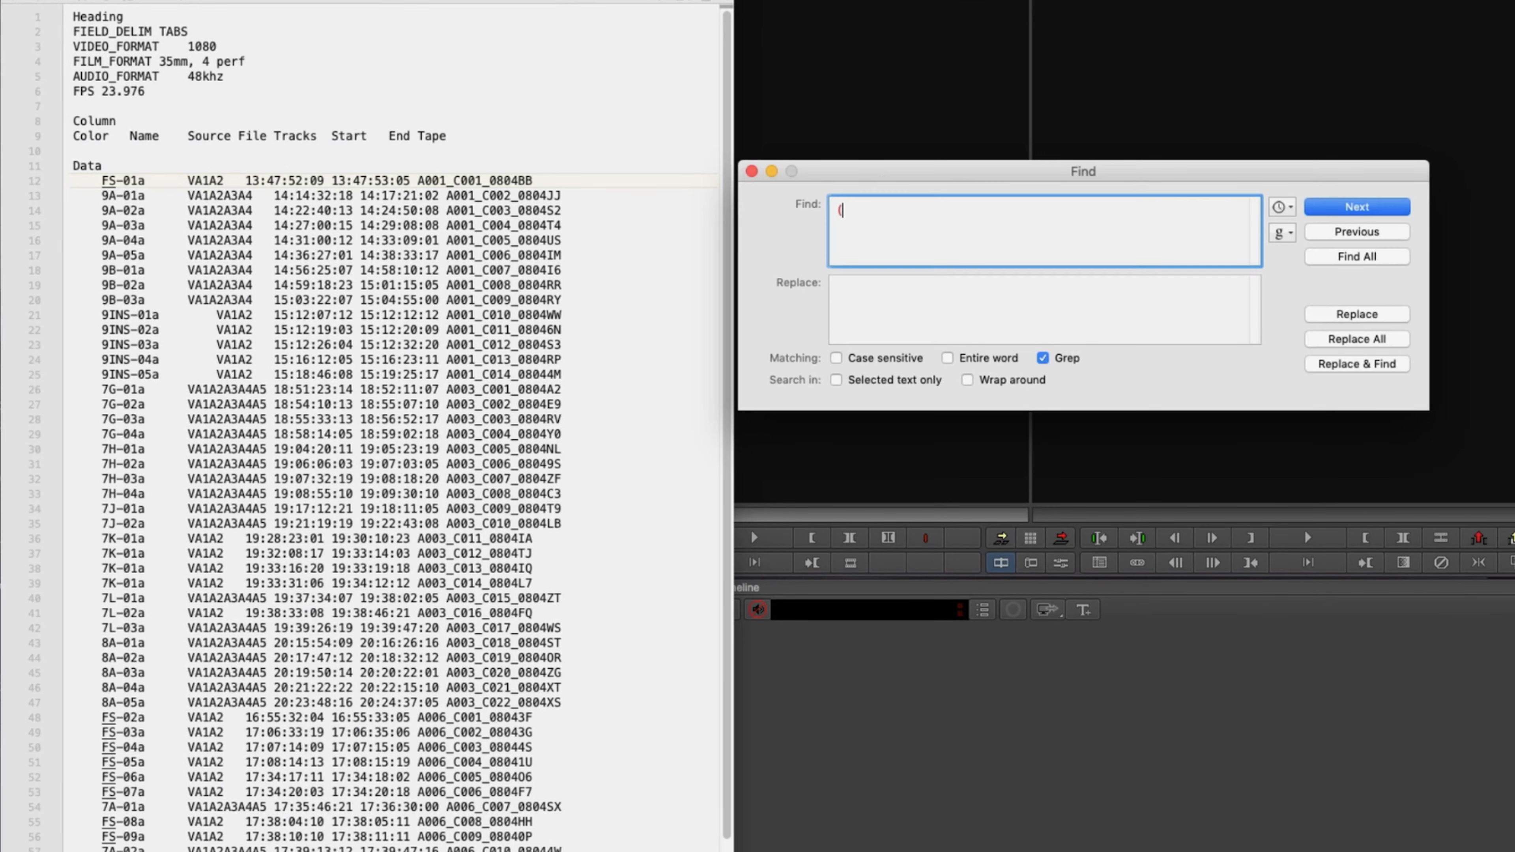
type("?<=V")
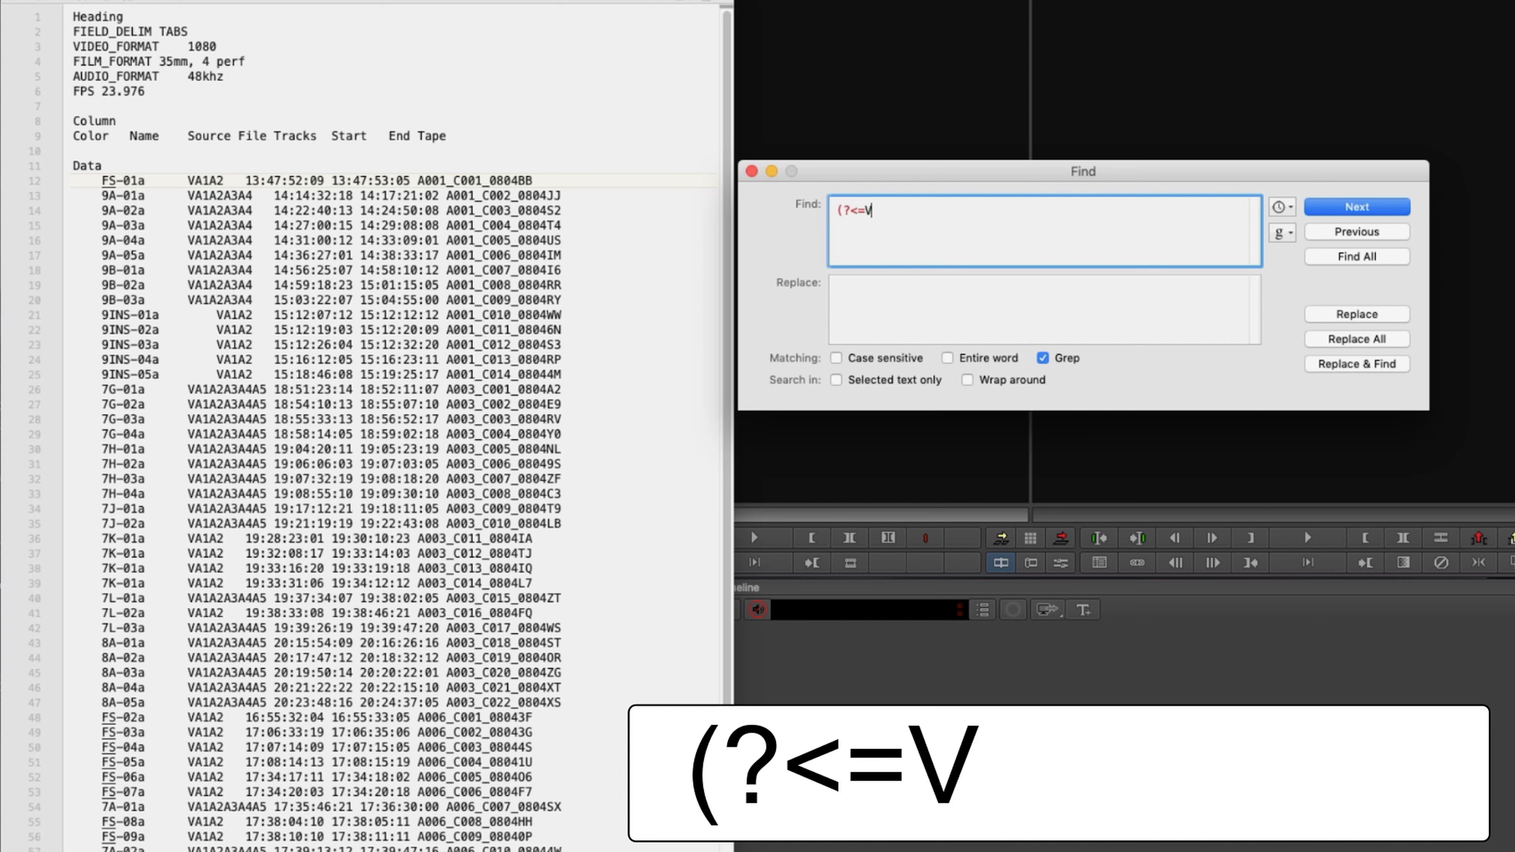
type("A1)[")
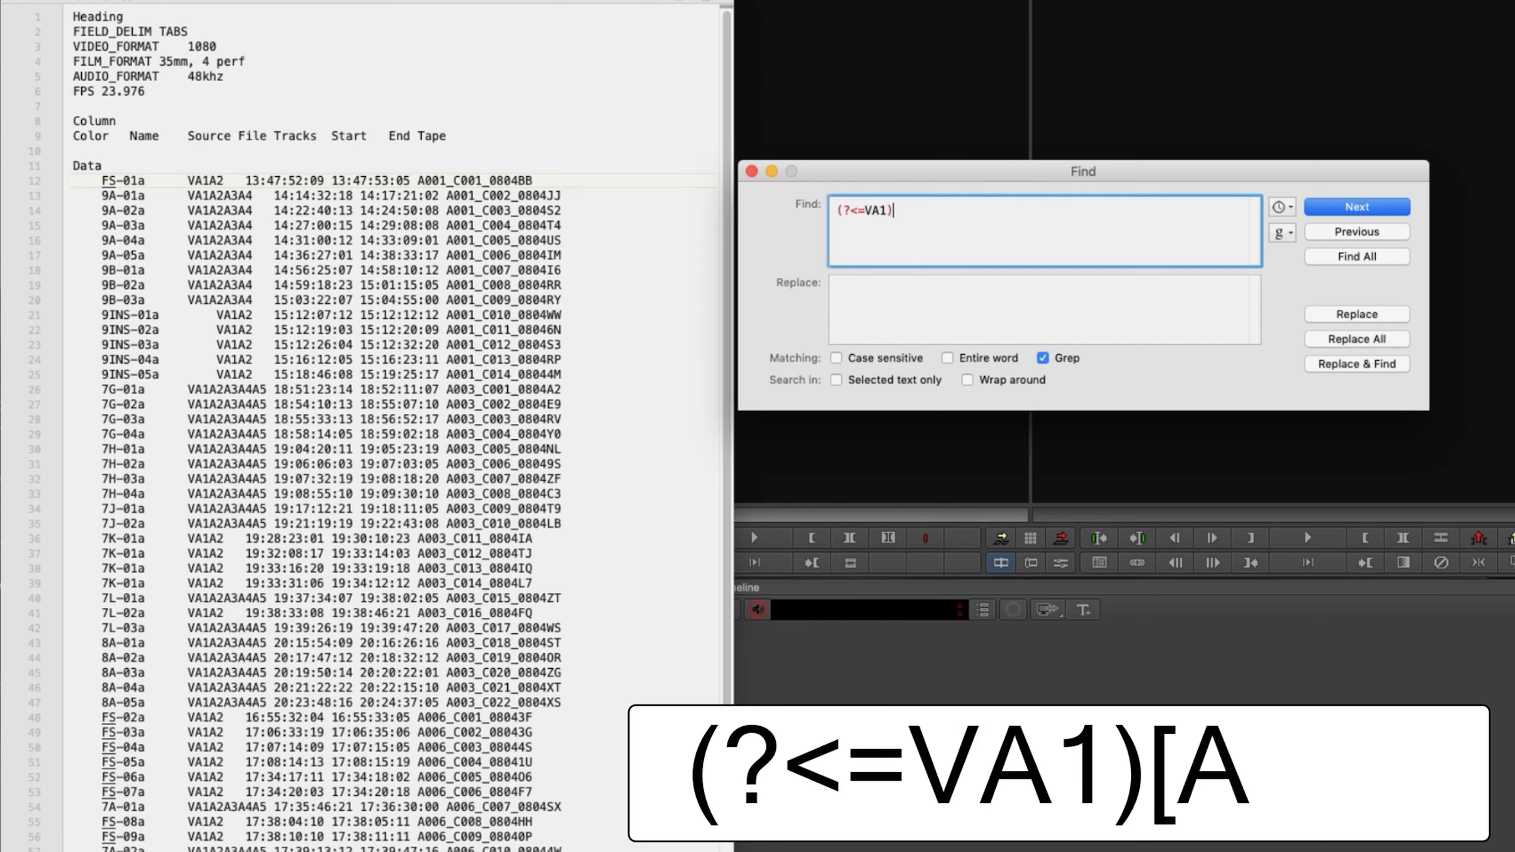
type("A\\d]")
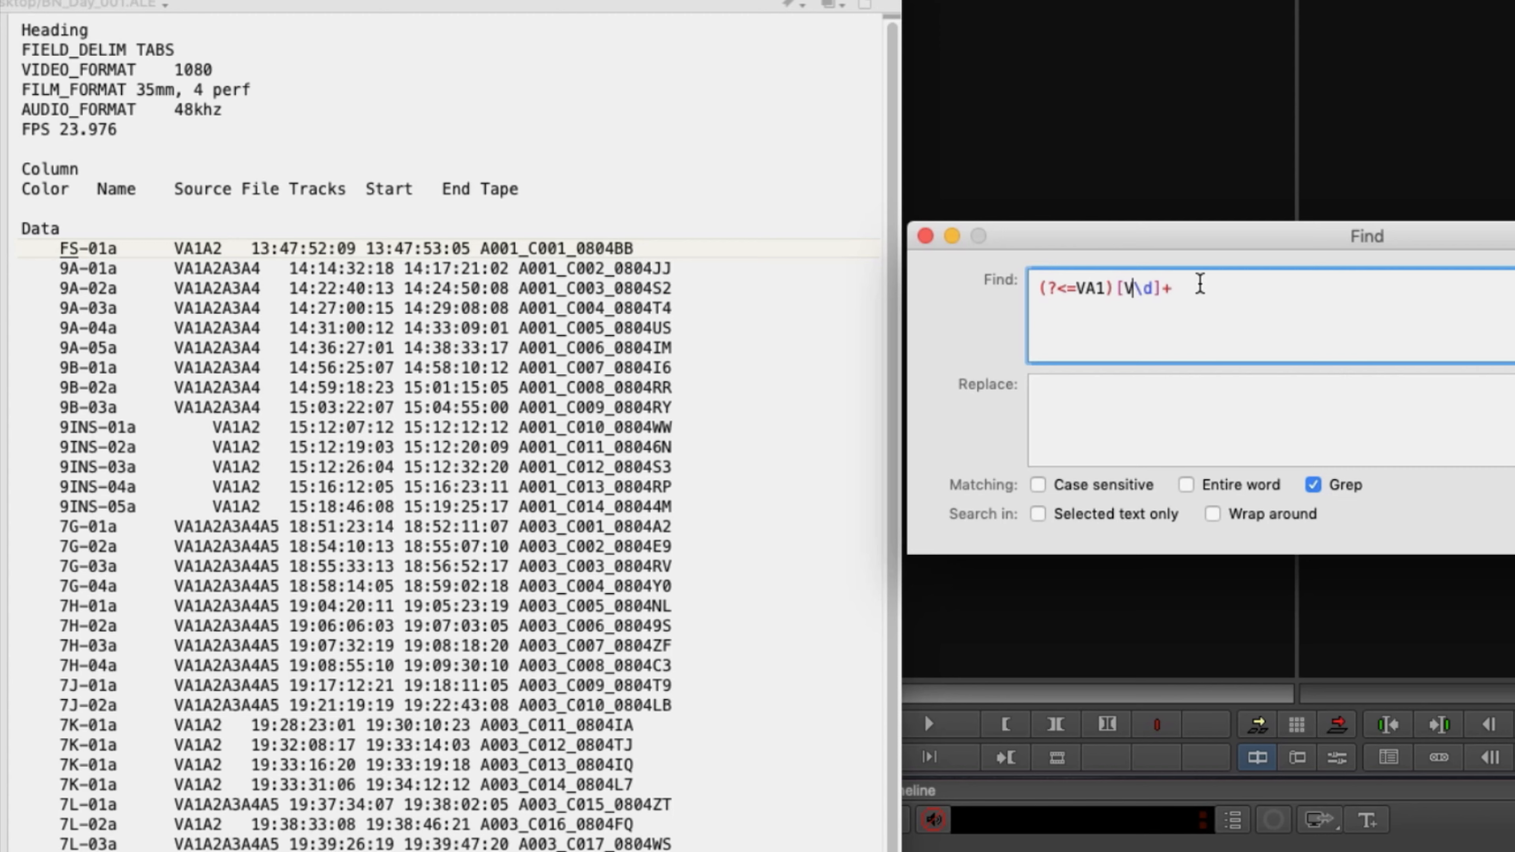
key("BackSpace")
type("A")
Compare the track entries of the first two data rows, FS-01a and 9A-01a, with the Grep find pattern
left_click(182, 254)
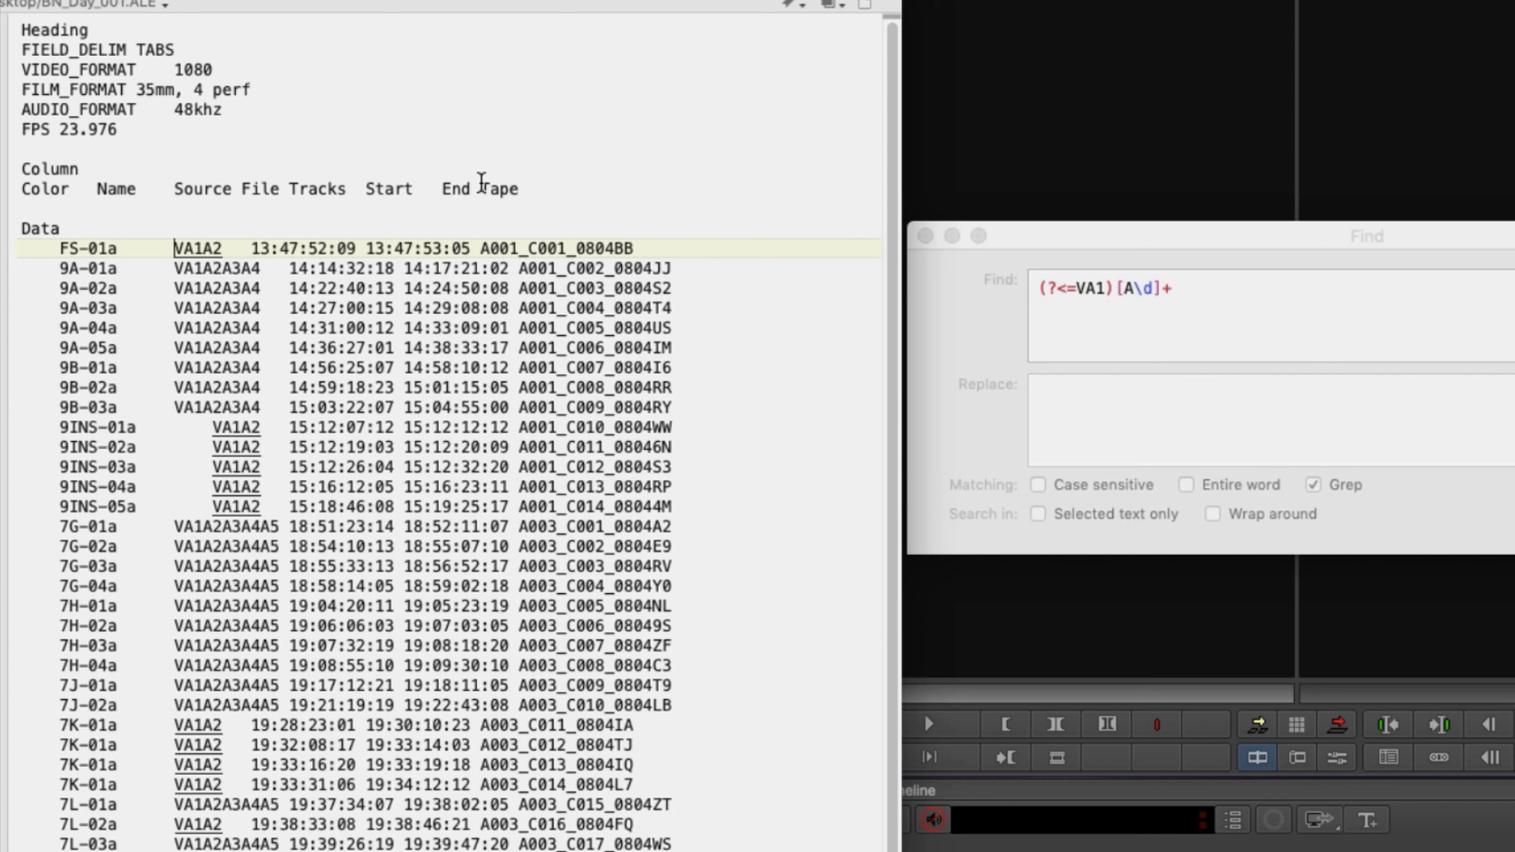
key("Right")
key("Right")
left_click(1183, 307)
left_click(1188, 292)
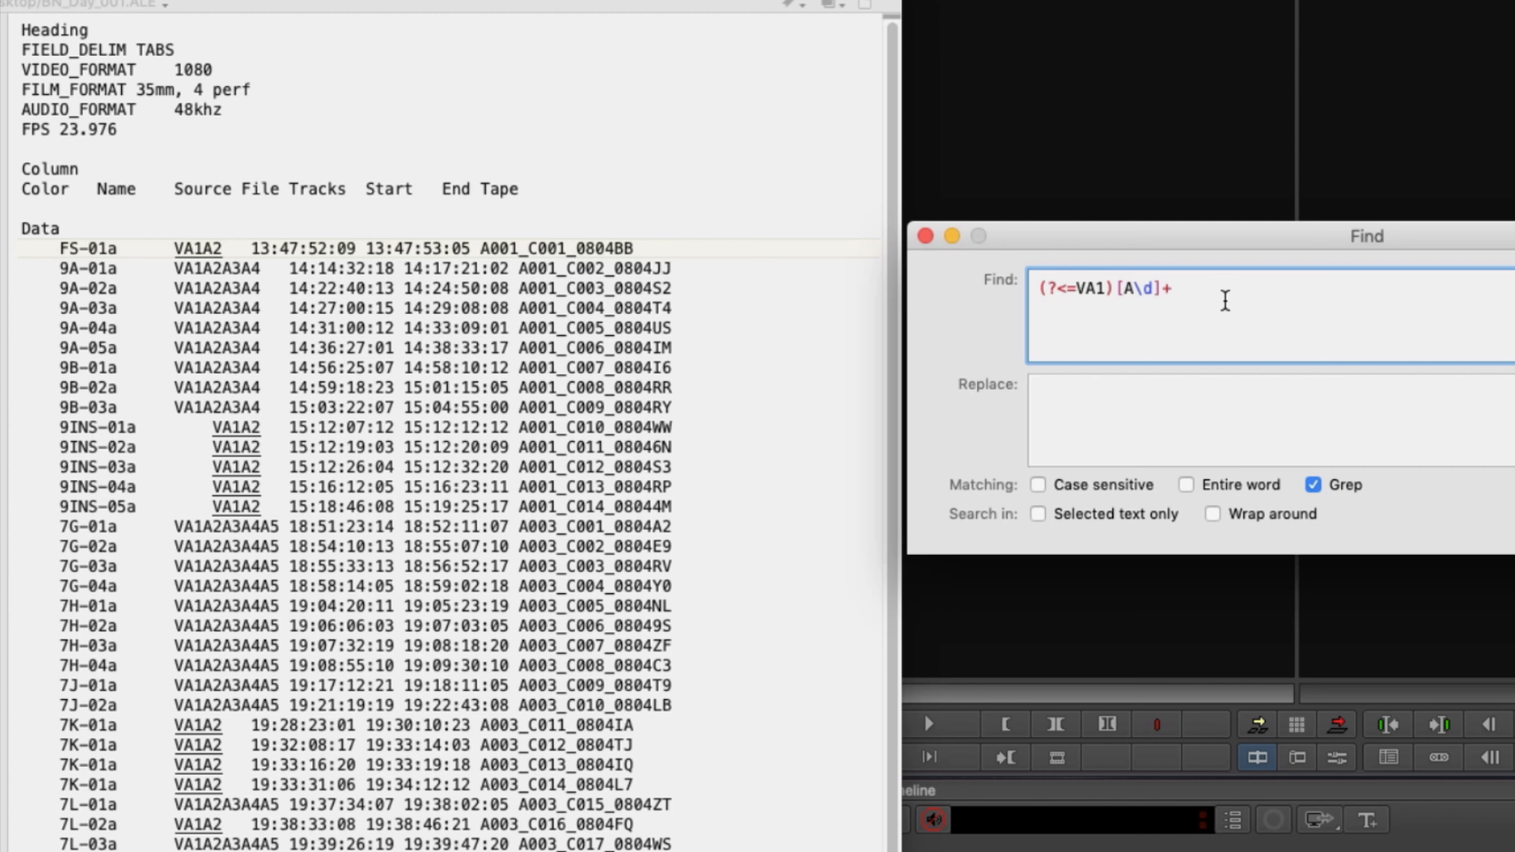
left_click(262, 270)
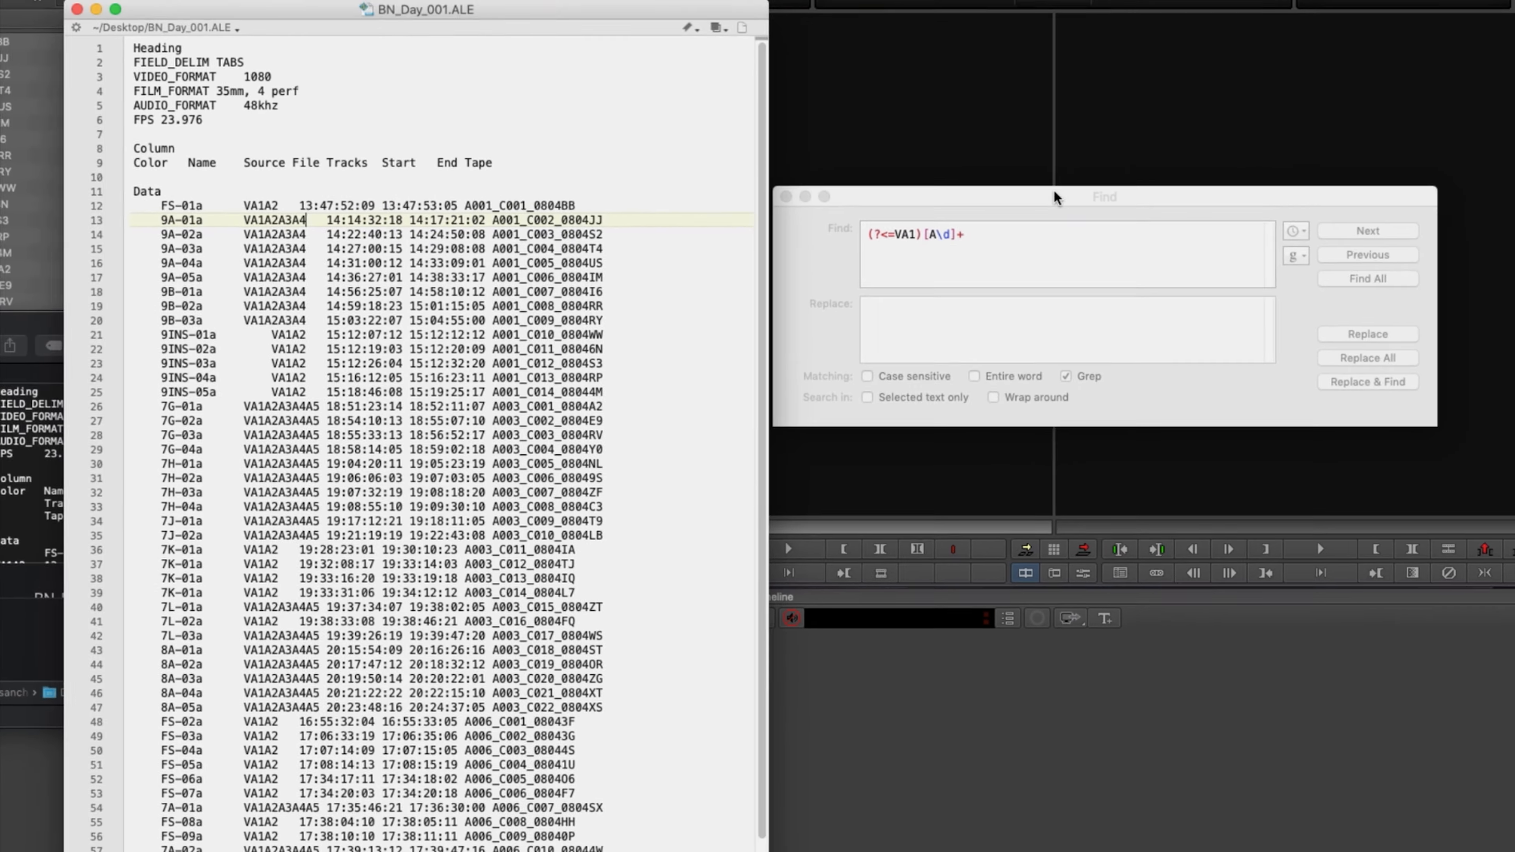
left_click(1298, 237)
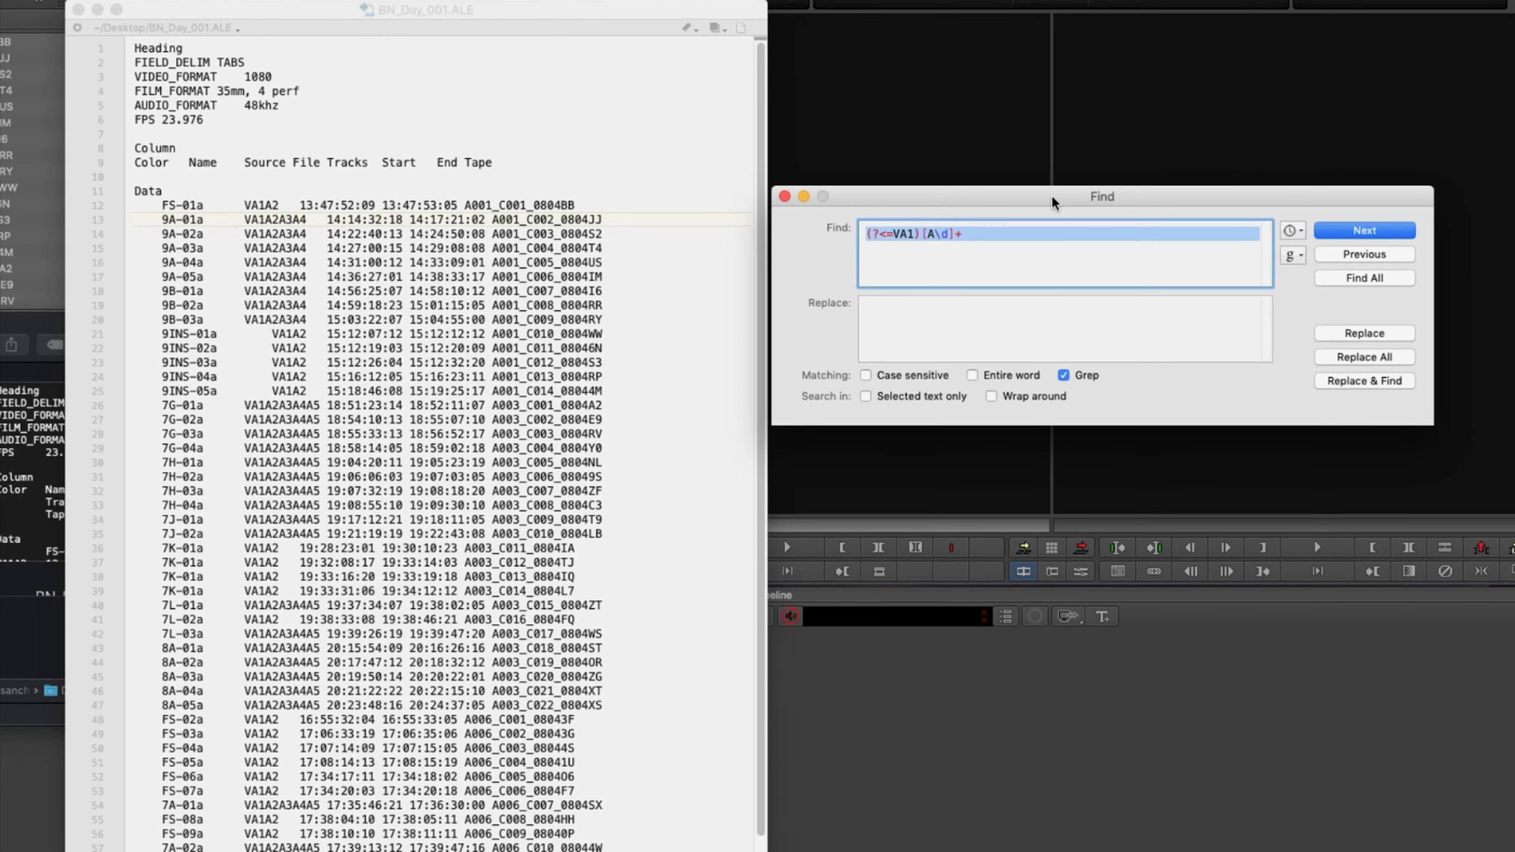
Replace all matches of the Grep pattern (?<=VA1)[A\d]+ with nothing and check the track entries throughout the ALE file
left_click(1332, 358)
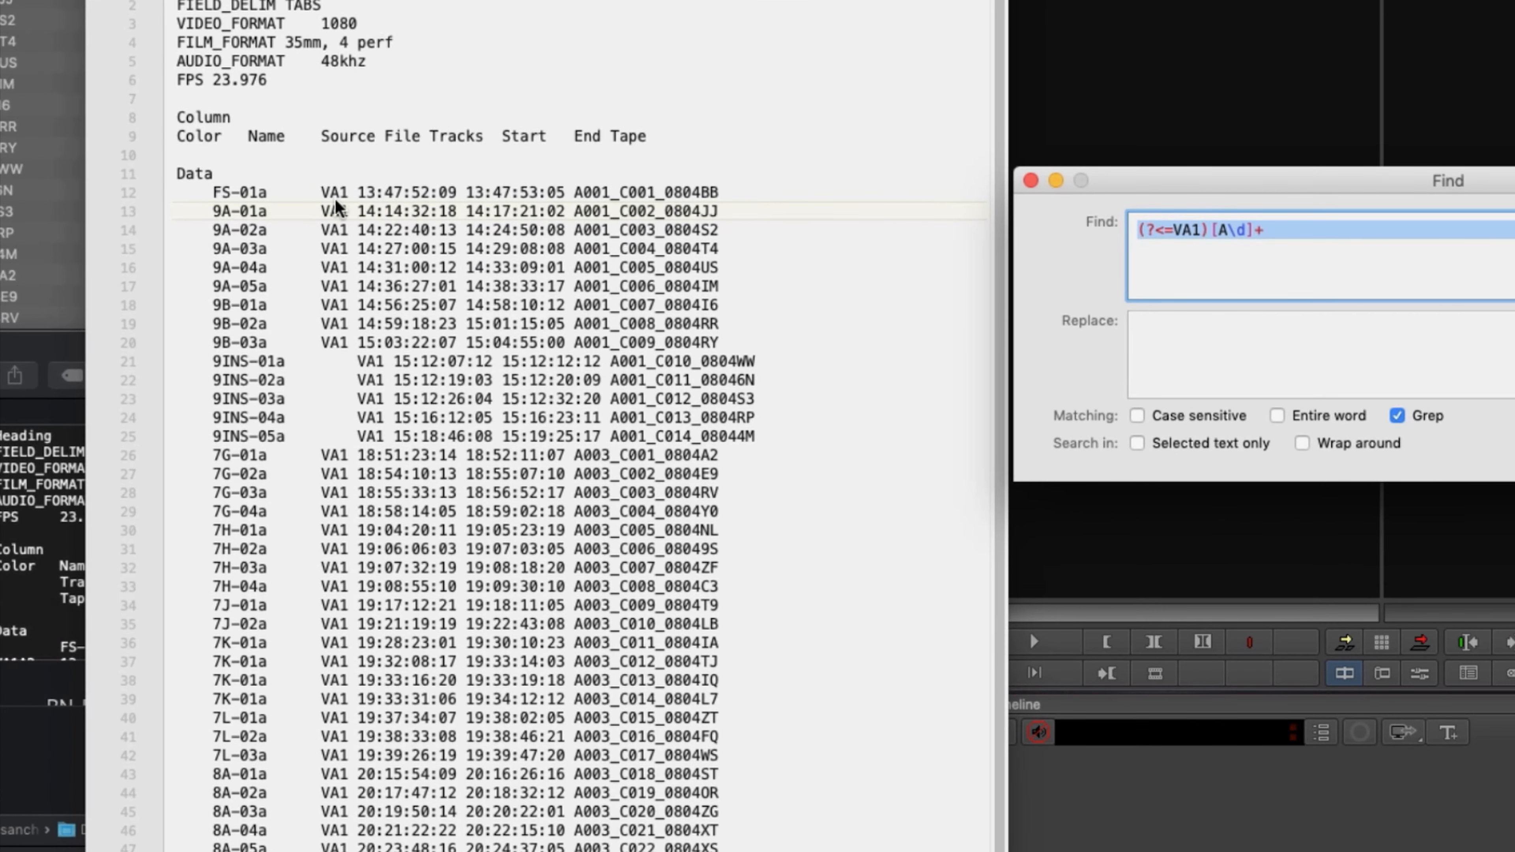
scroll(367, 370, "down", 5)
scroll(299, 719, "up", 5)
scroll(382, 603, "down", 5)
scroll(400, 650, "up", 5)
scroll(391, 460, "down", 5)
scroll(363, 386, "up", 5)
Highlight the data rows from FS-01a to the end of the file and review their track entries
left_click(144, 201)
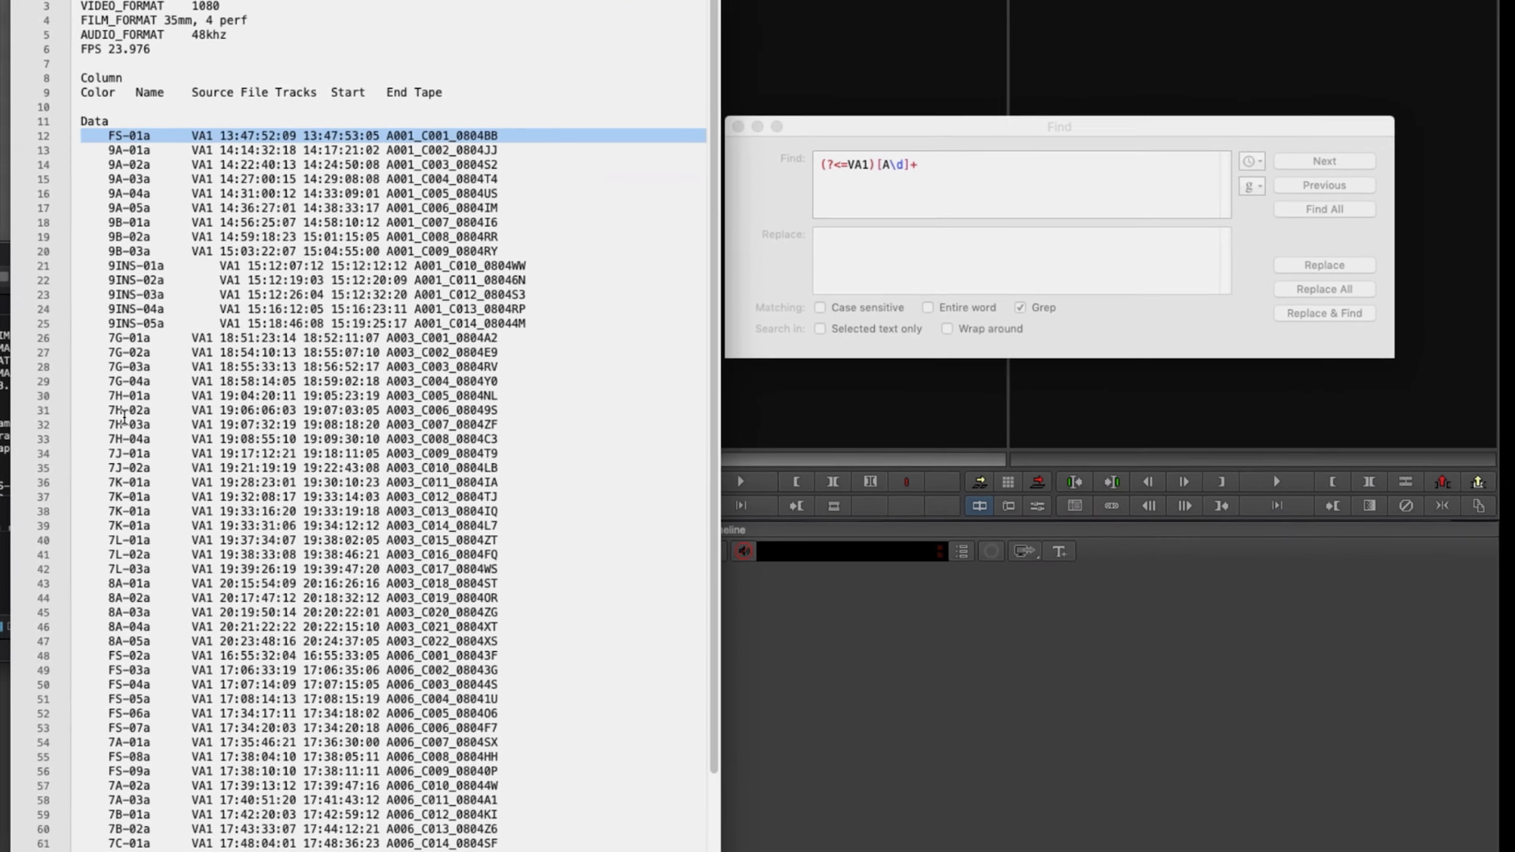
scroll(388, 418, "down", 5)
key("super+a")
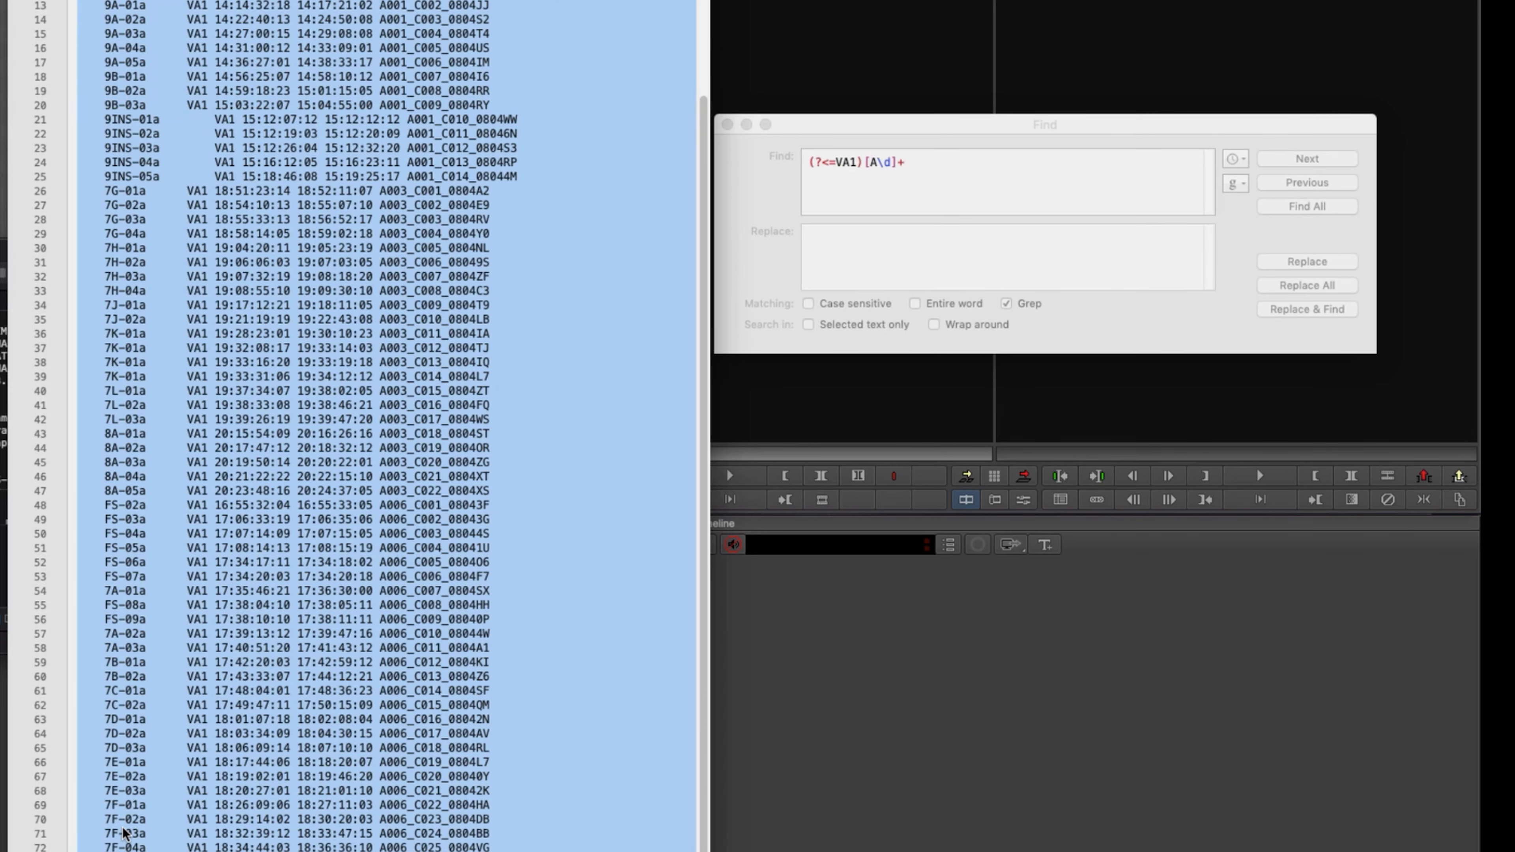
scroll(128, 823, "up", 4)
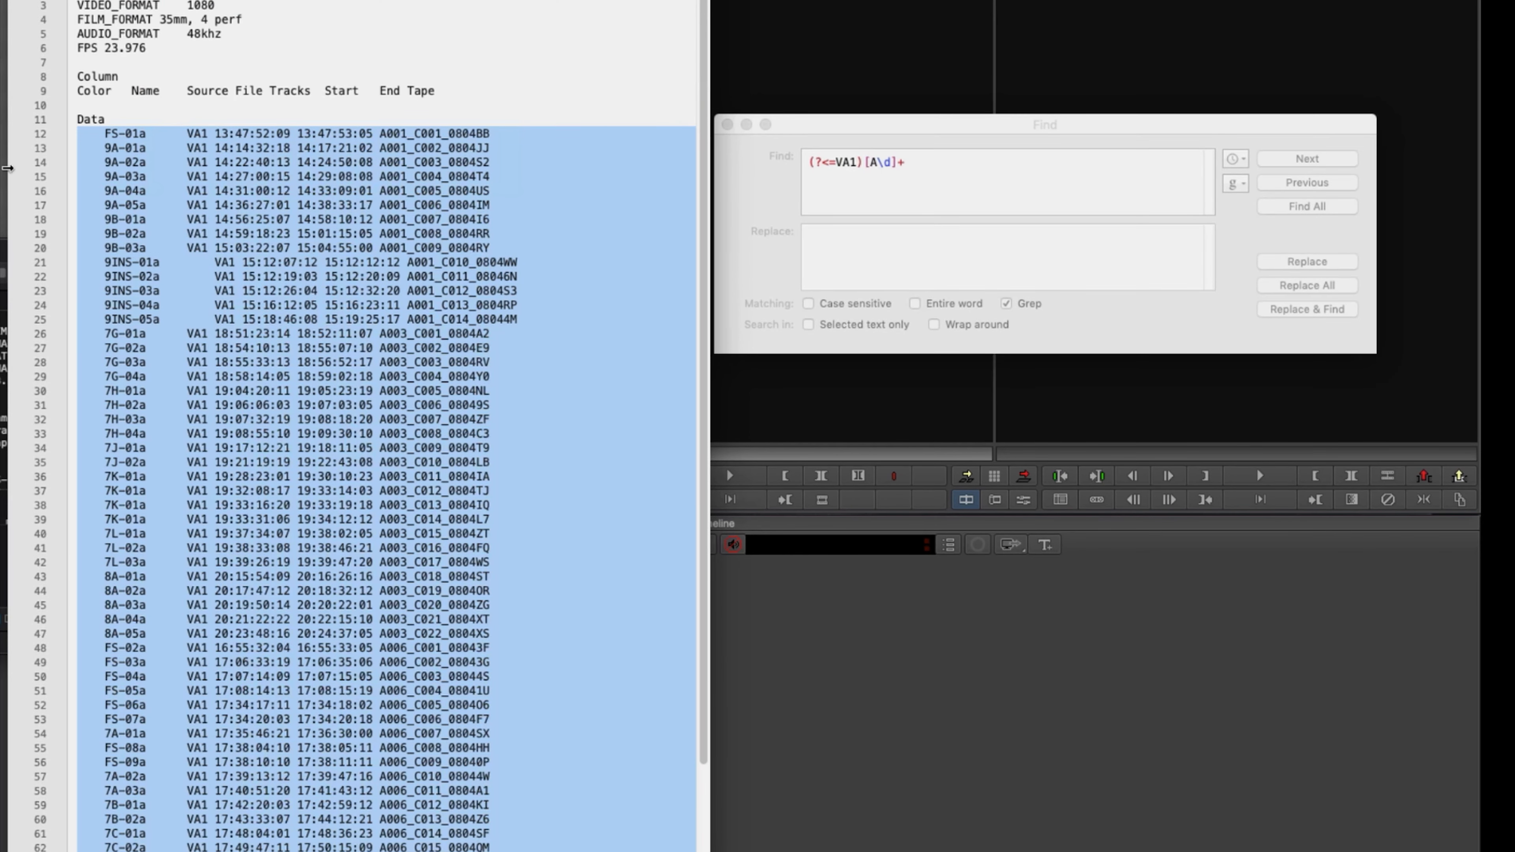
scroll(82, 192, "down", 4)
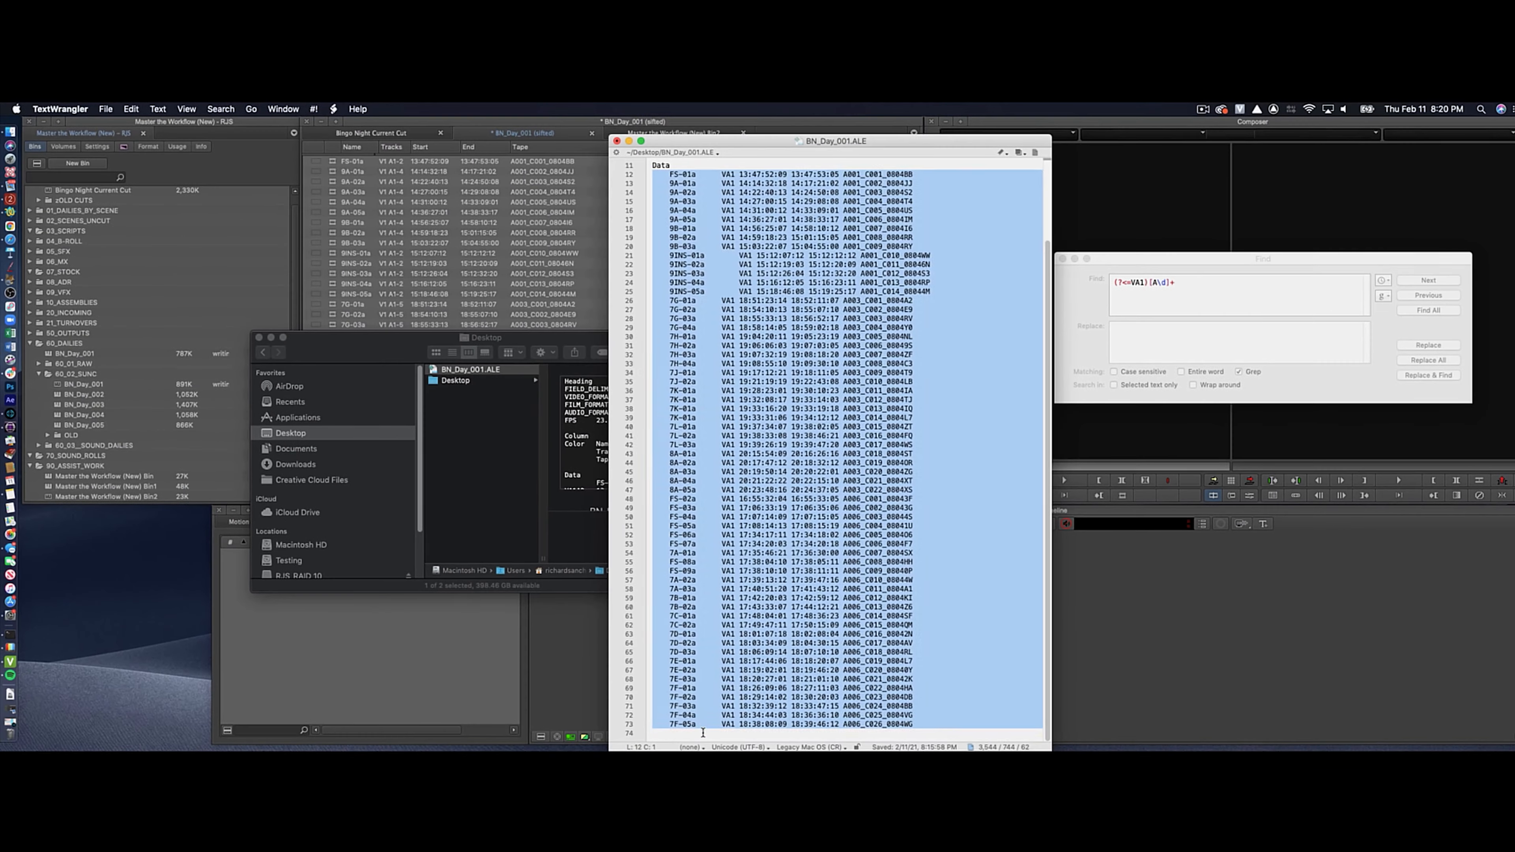
Deselect the rows and save BN_Day_001.ALE, overwriting the version on disk
left_click(704, 734)
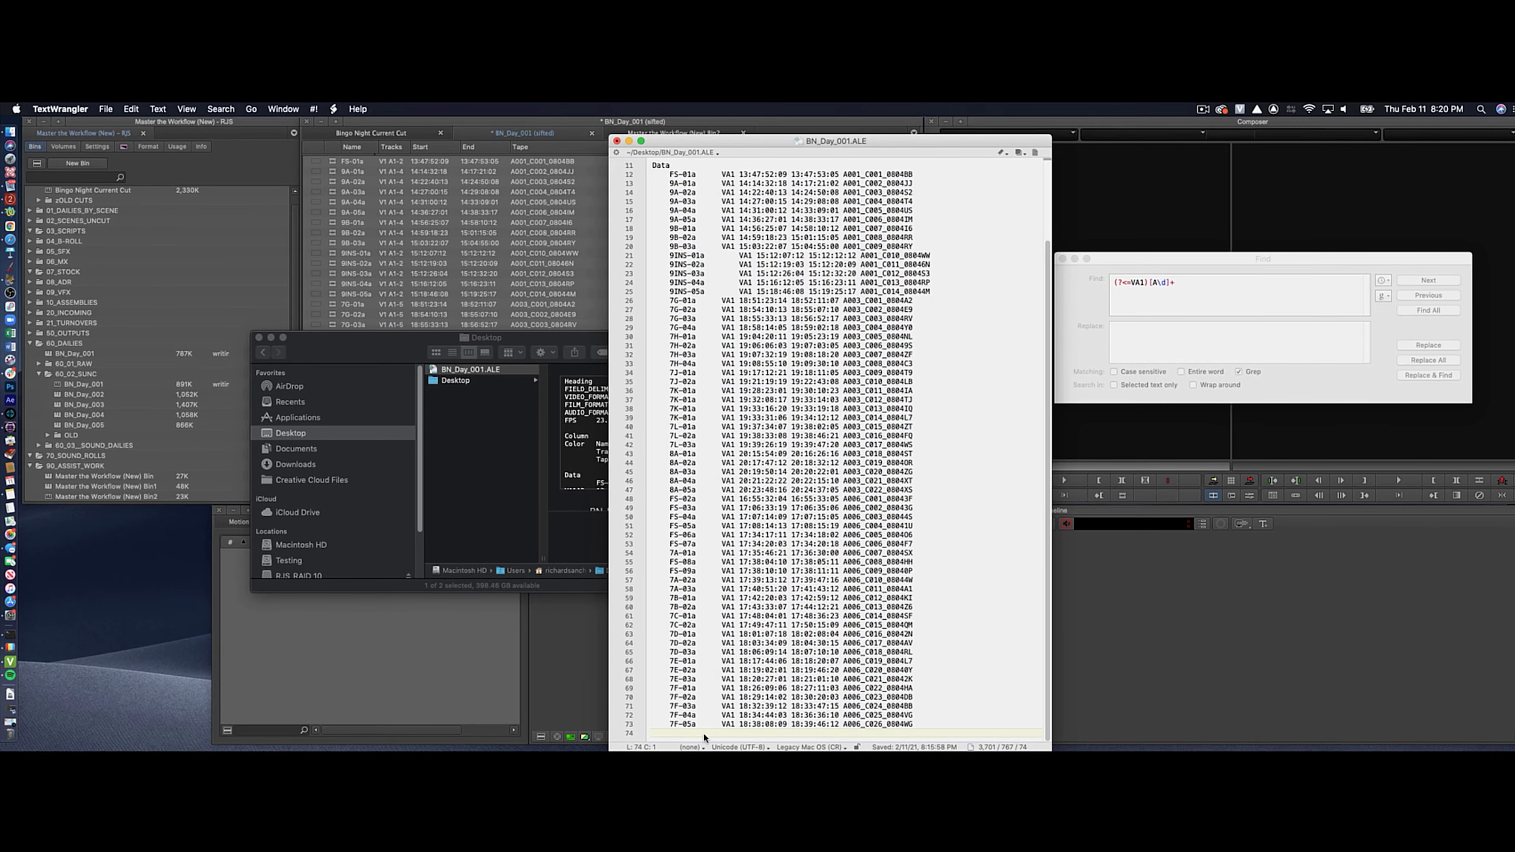
key("super+s")
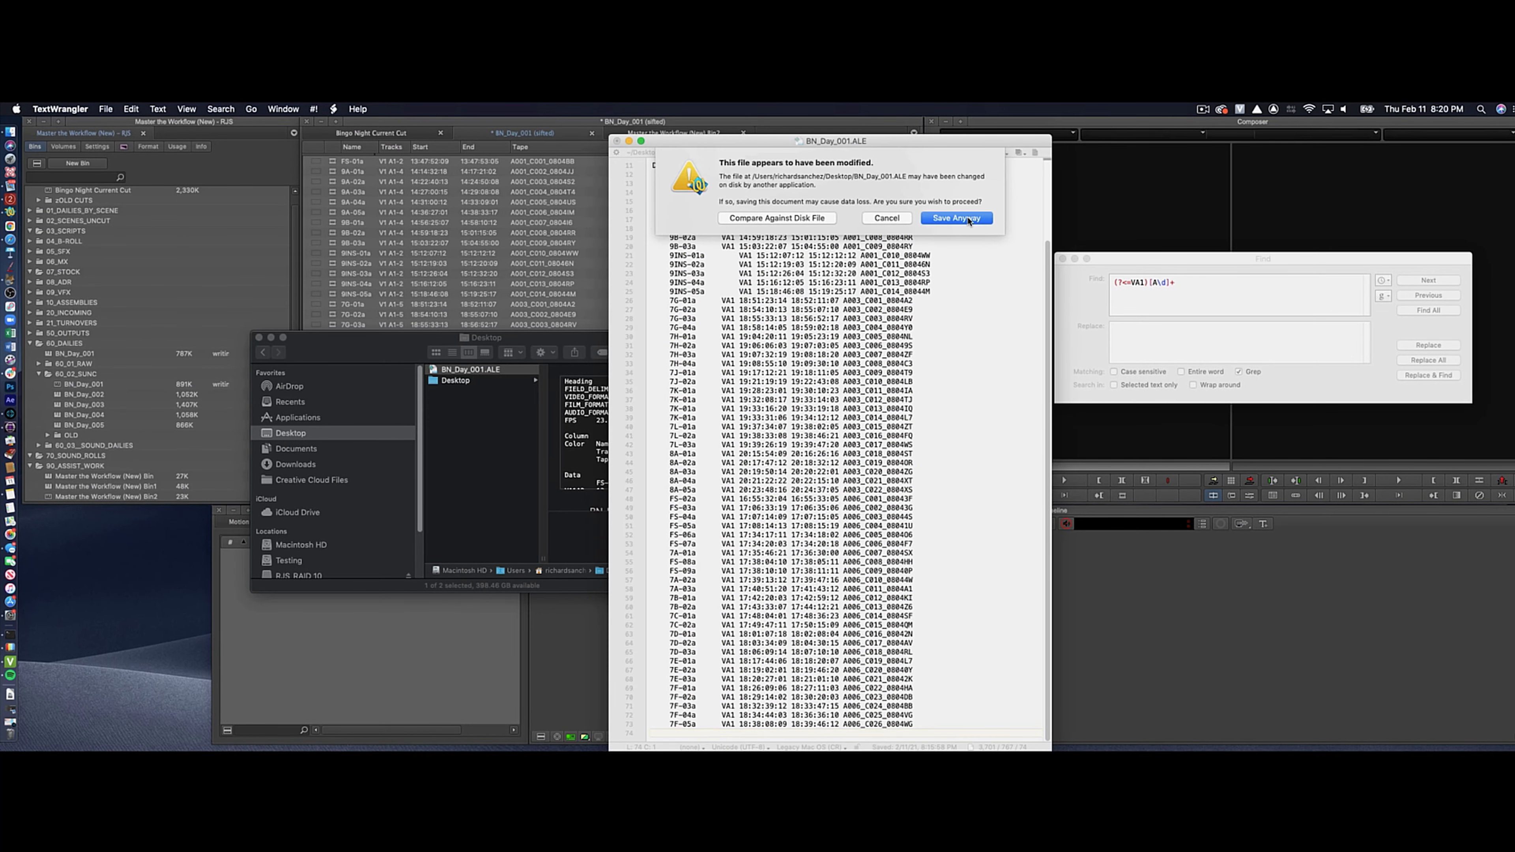
left_click(957, 218)
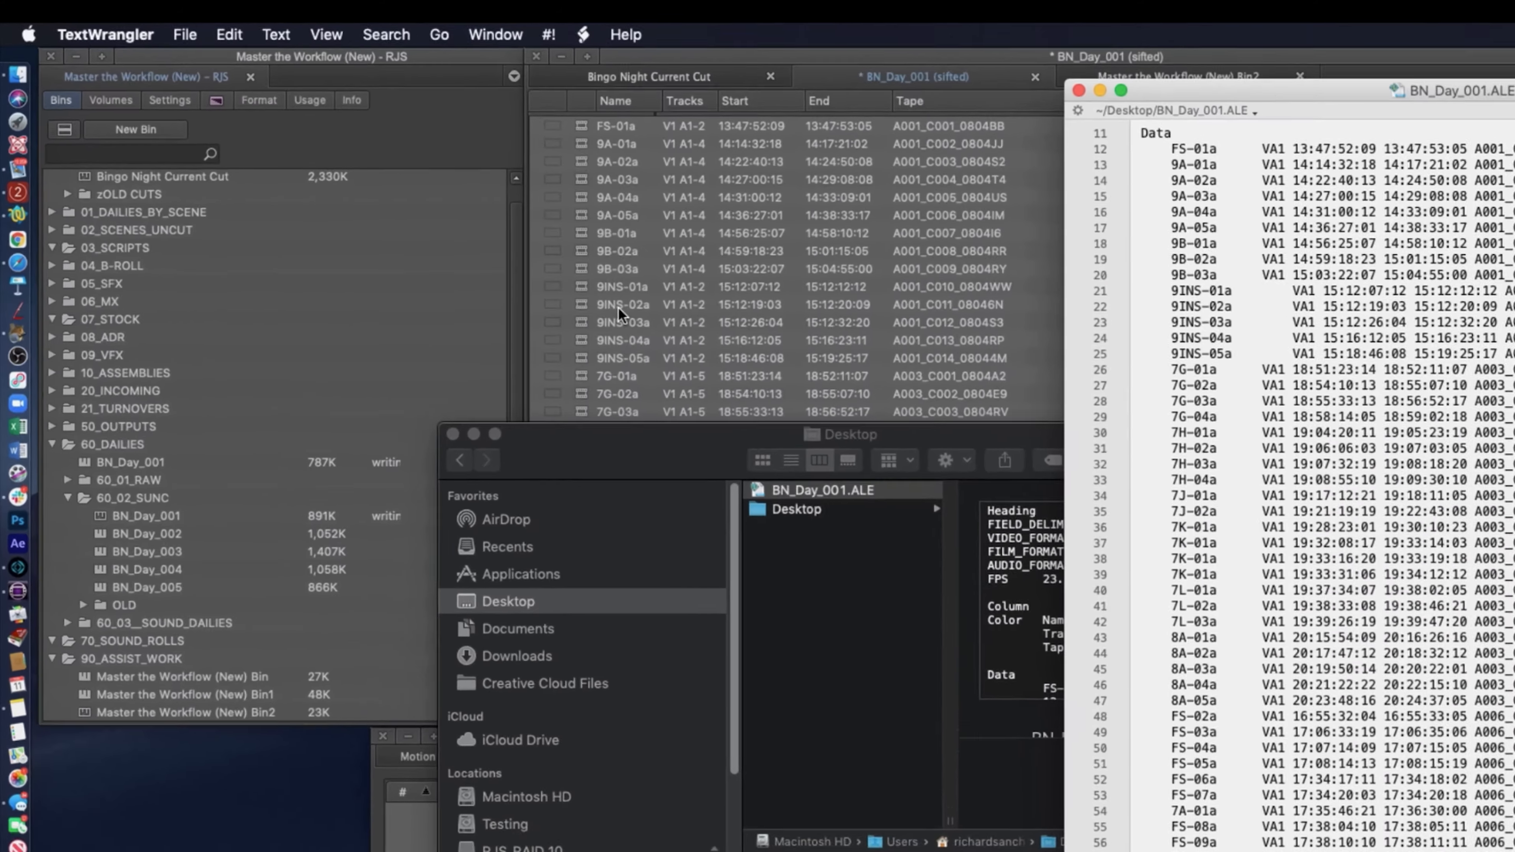
Switch to Avid Media Composer and open the project's Import settings
left_click(343, 265)
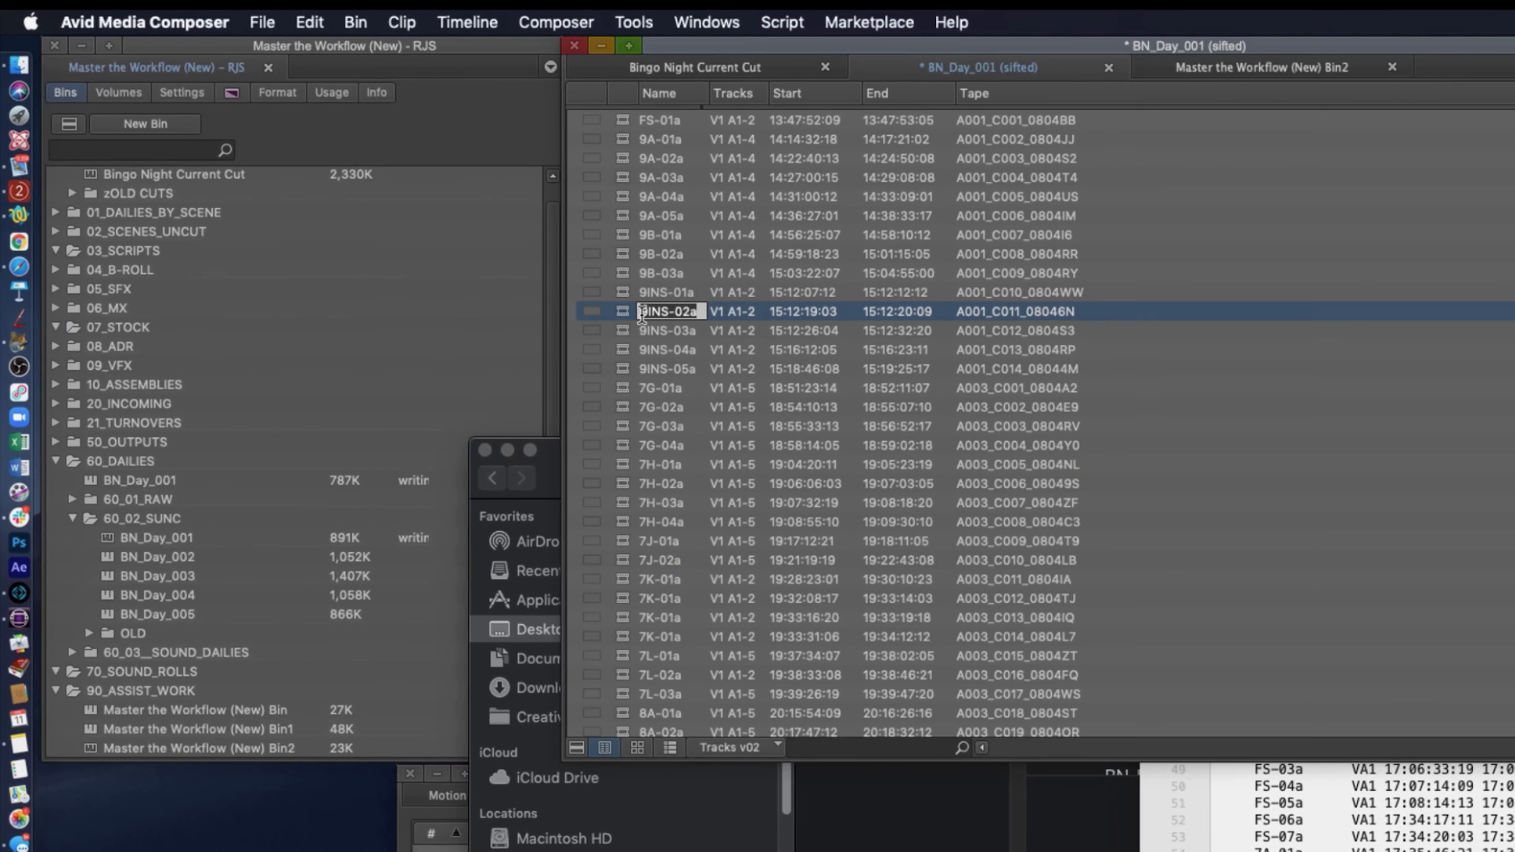
left_click(634, 293)
left_click(190, 91)
left_click(191, 91)
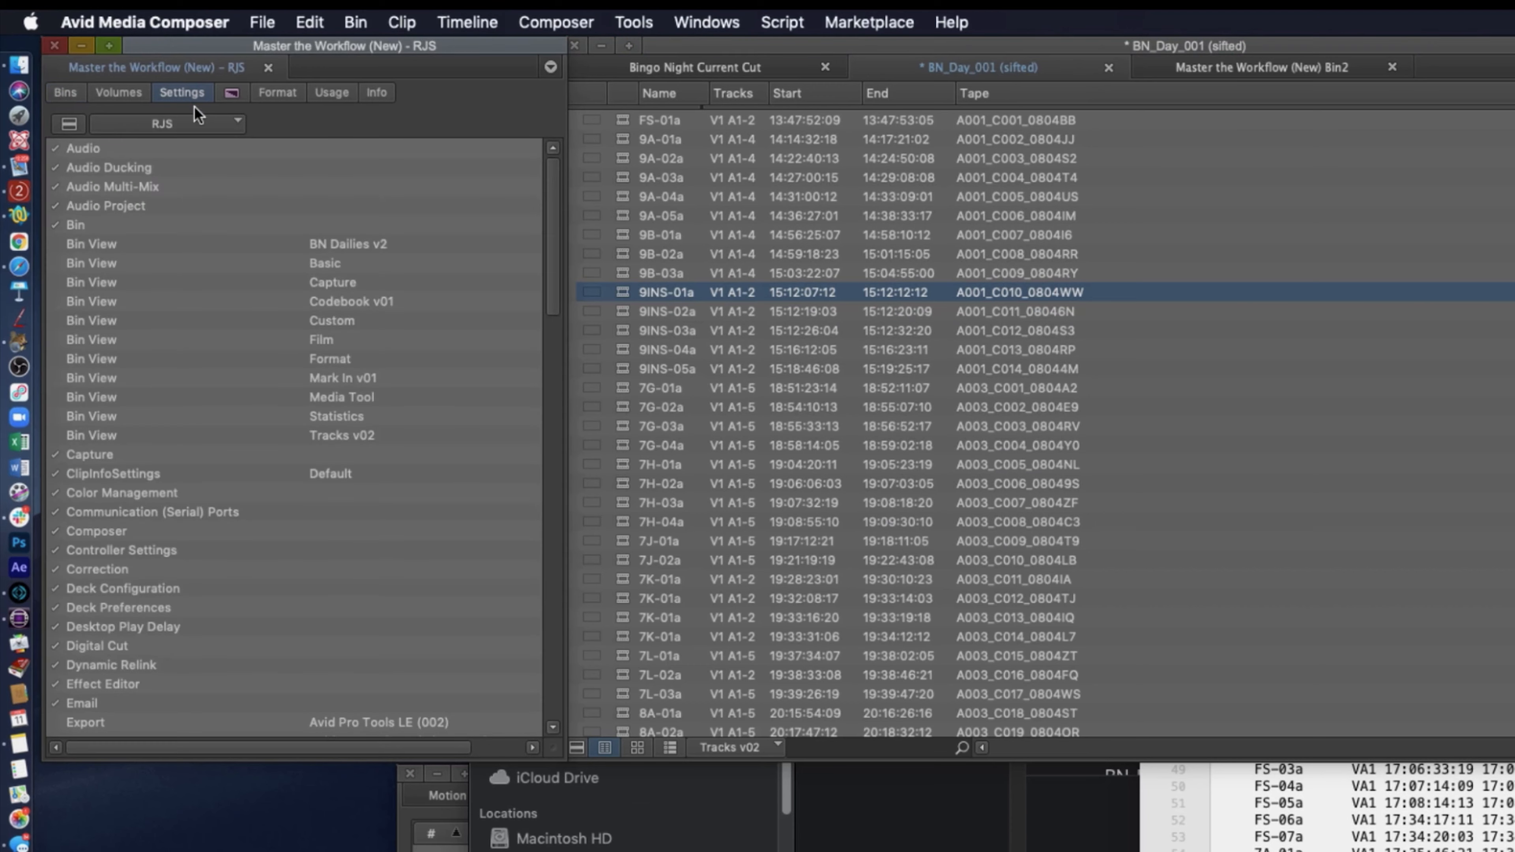
scroll(211, 431, "down", 5)
scroll(211, 431, "down", 7)
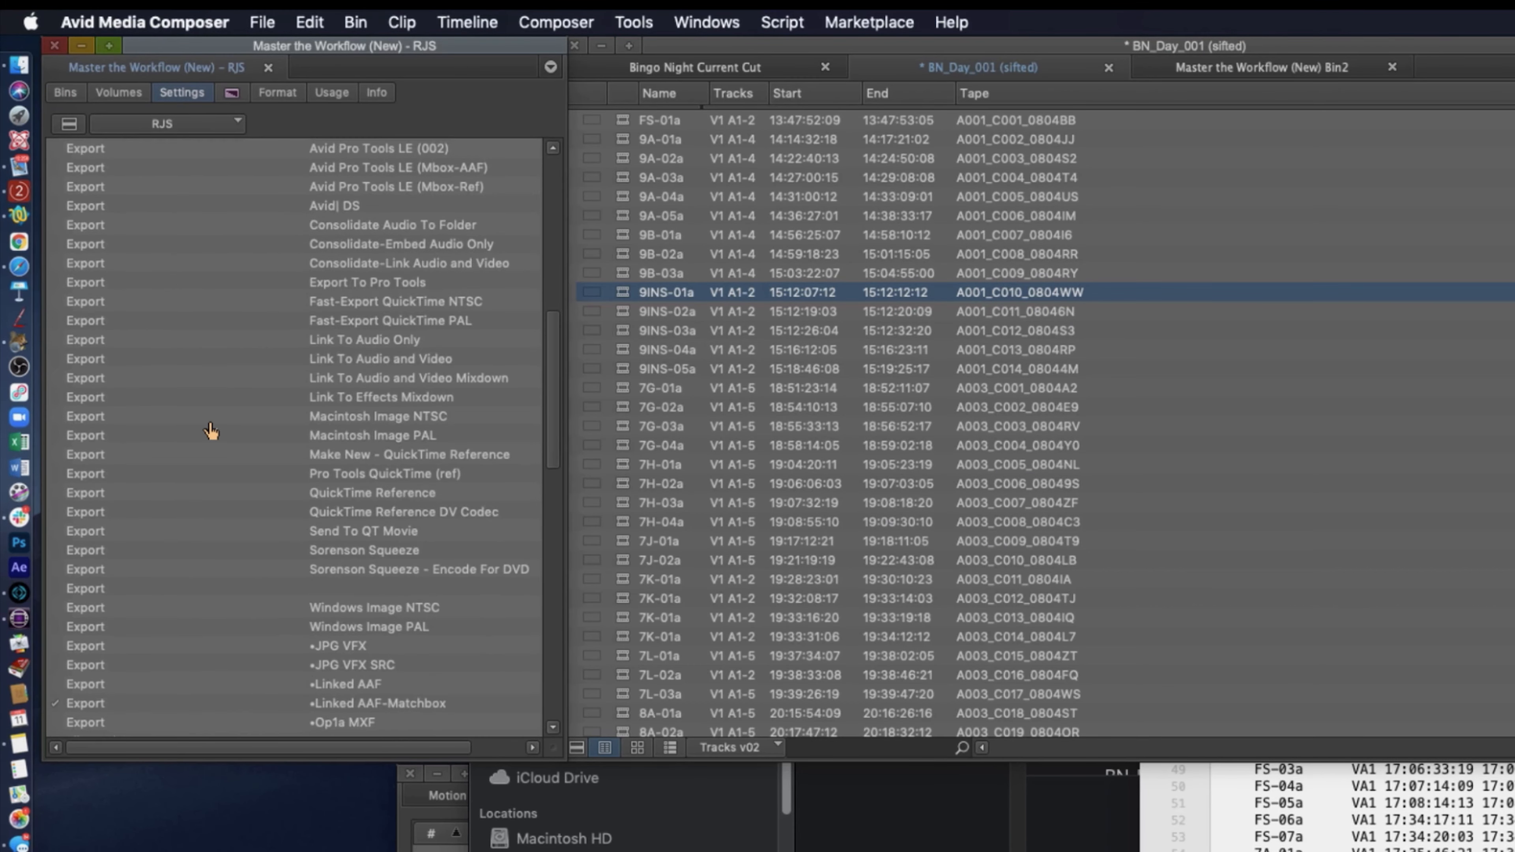
left_click(127, 620)
double_click(127, 621)
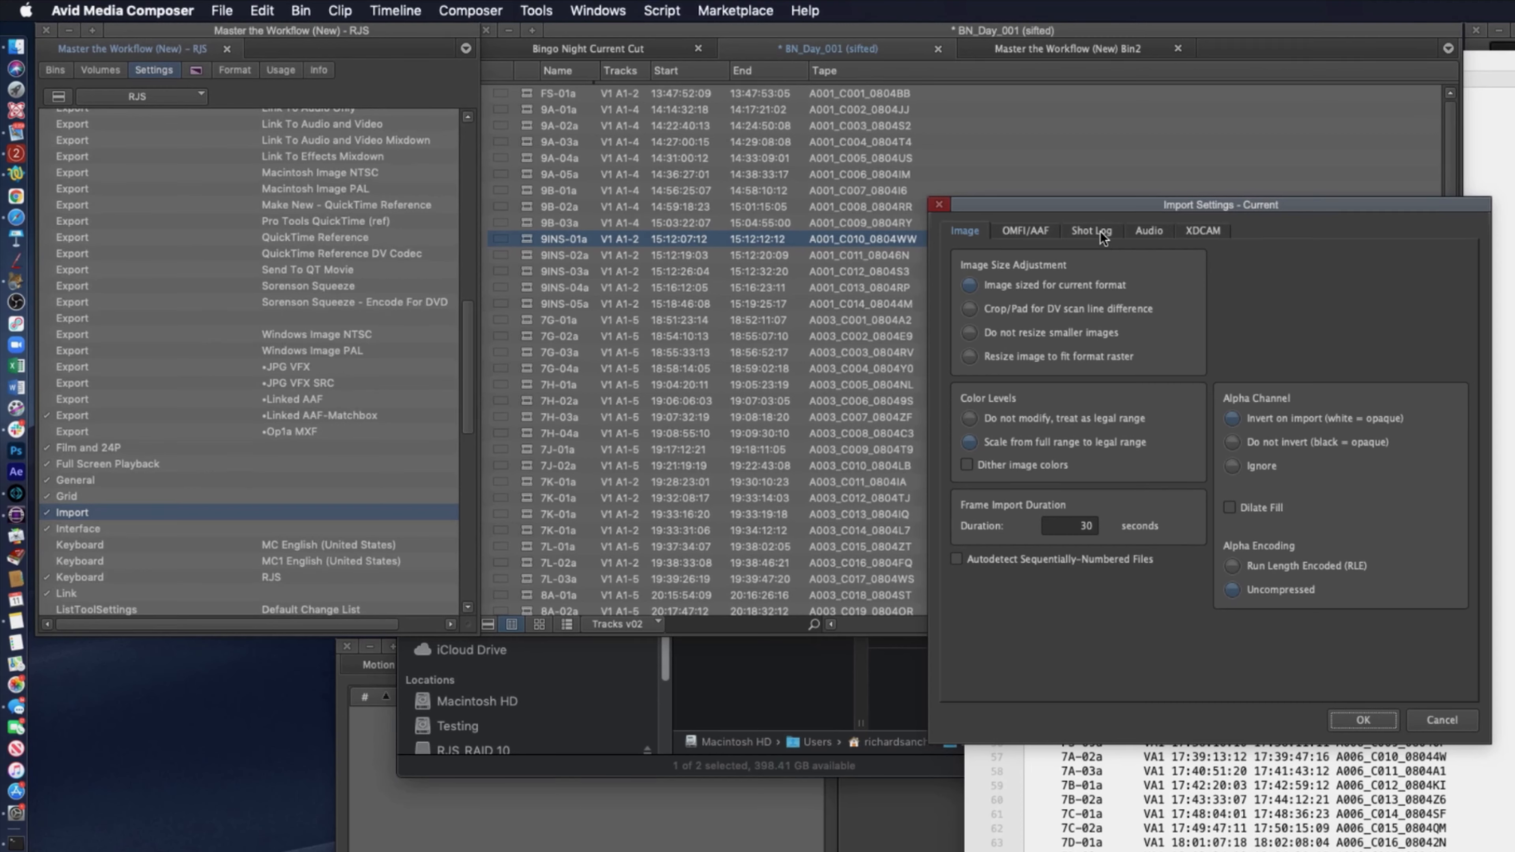
Set the Shot Log import option to merge events with known sources and automatically create subclips, and apply it
left_click(1100, 234)
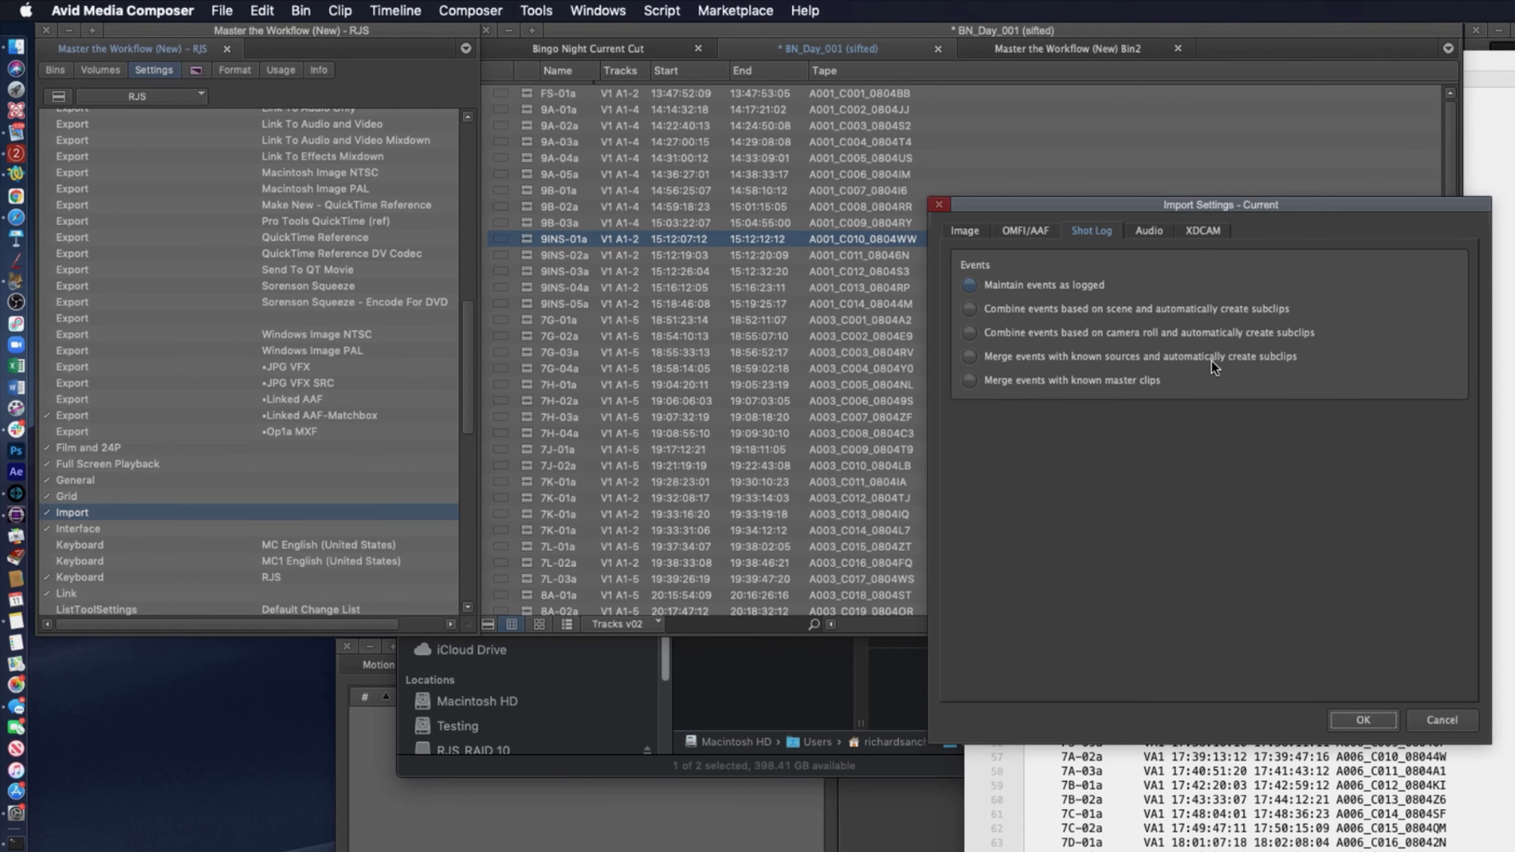
left_click(1054, 358)
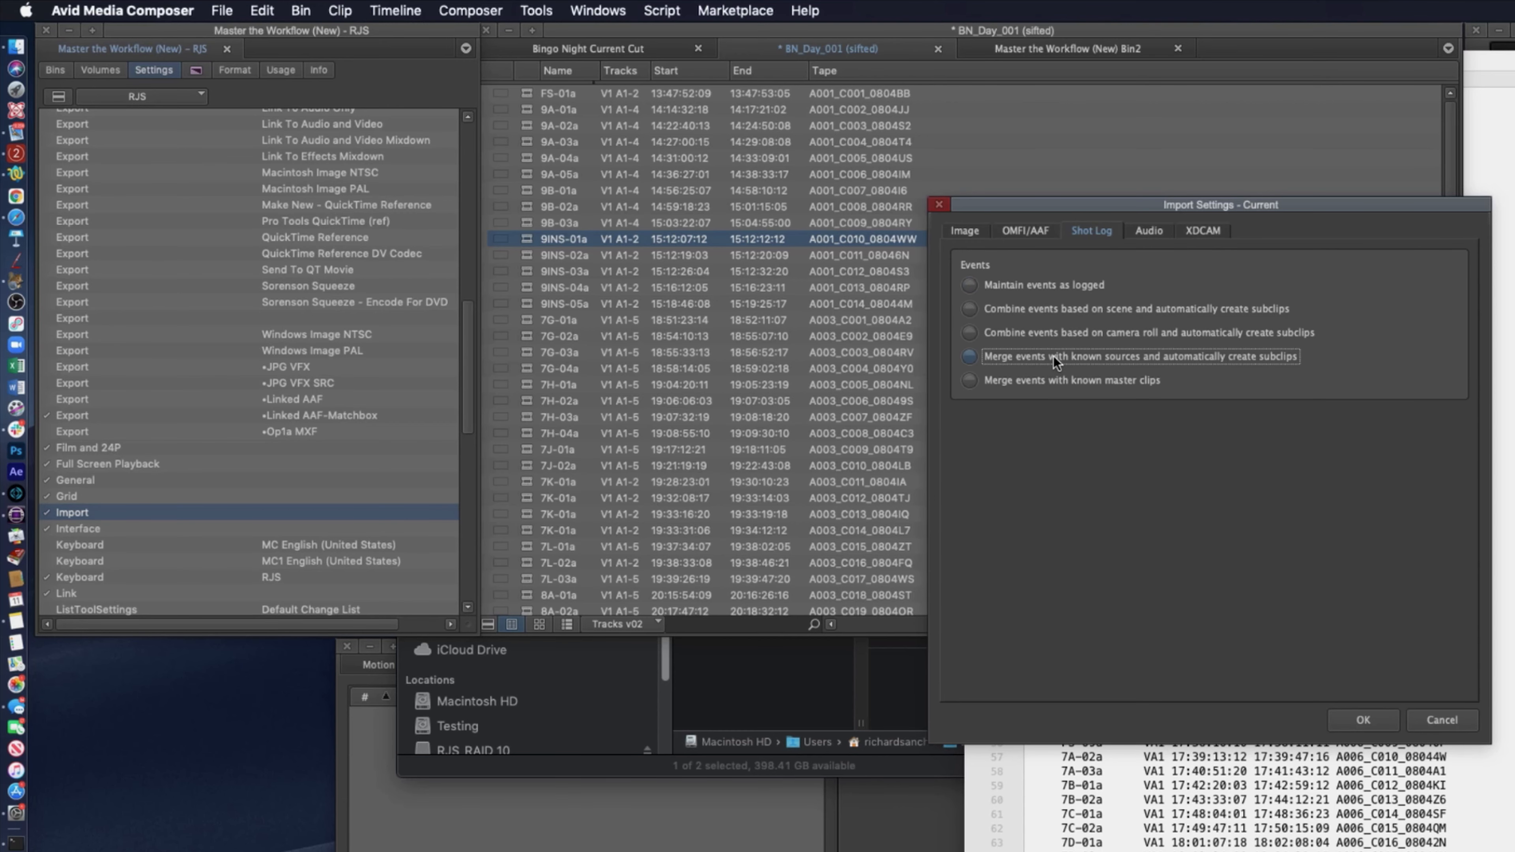
left_click(1366, 721)
Select all clips in the BN_Day_001 bin and import BN_Day_001.ALE from the Desktop into that bin
left_click(523, 266)
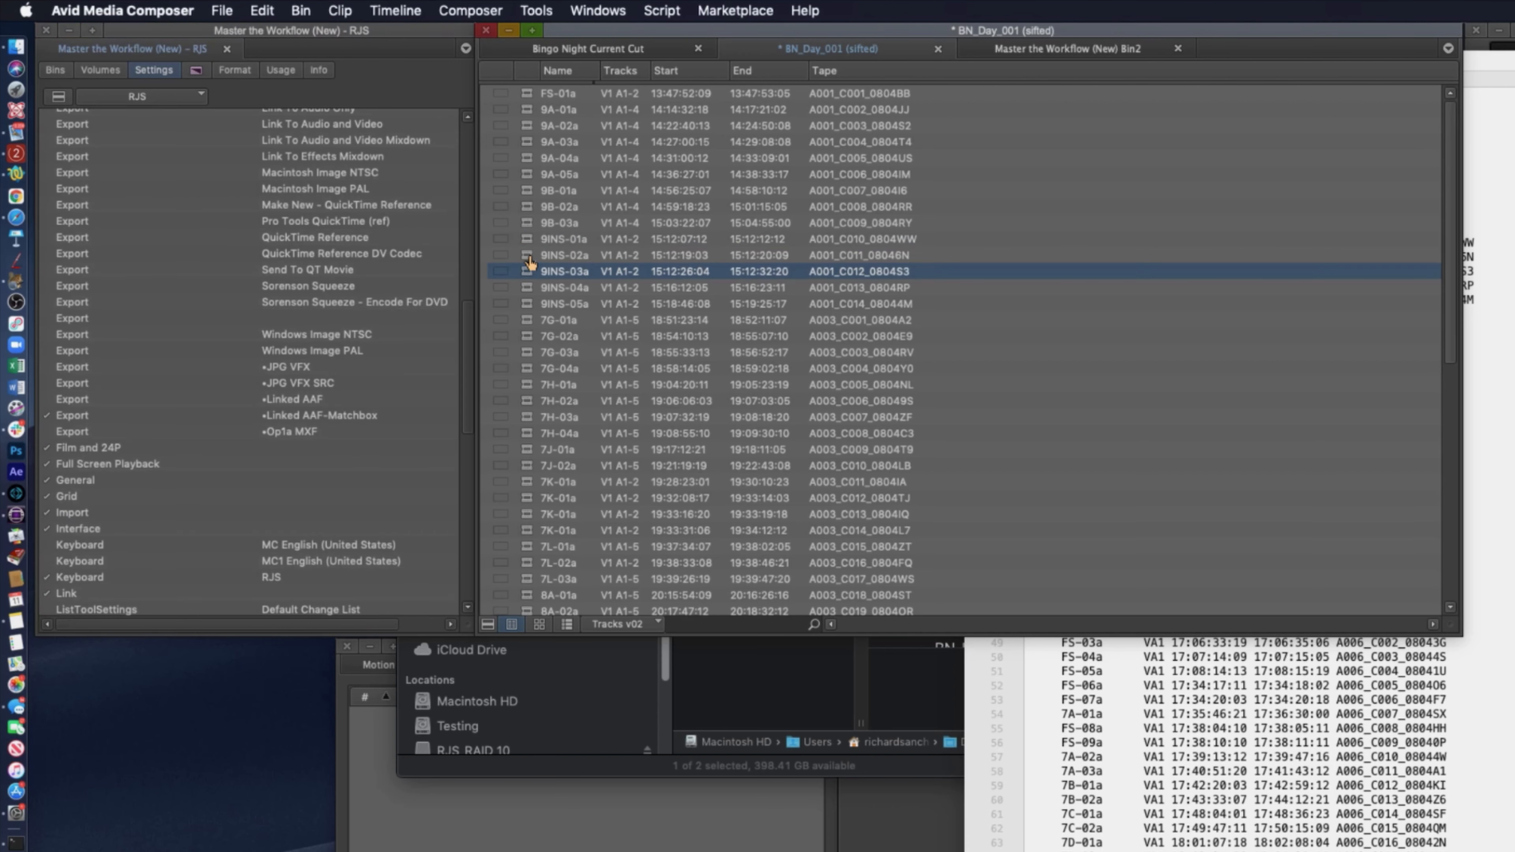
key("super+a")
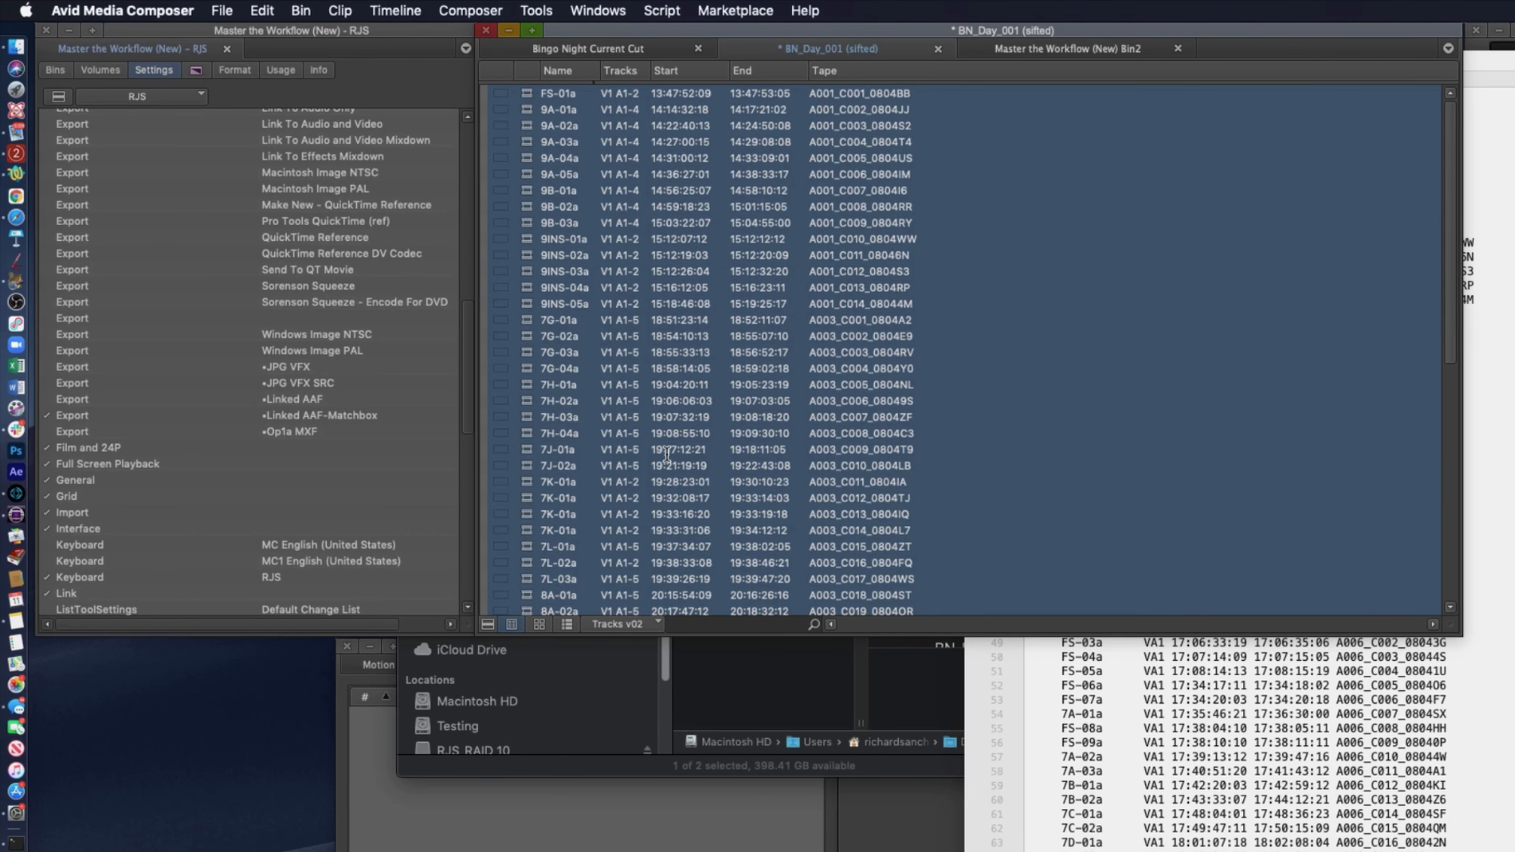
left_click(812, 683)
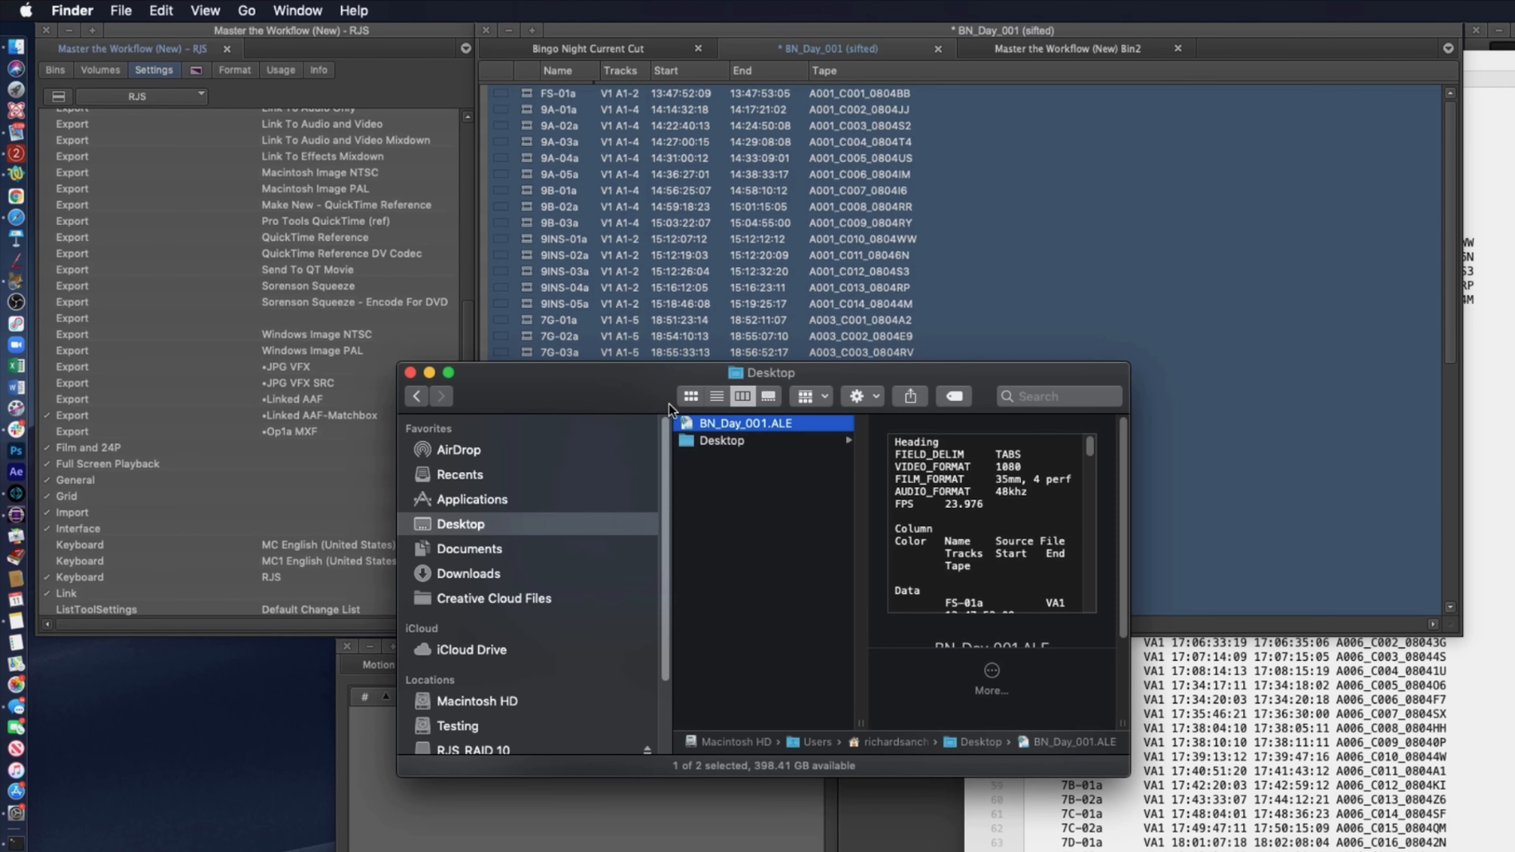
left_click_drag(689, 430, 545, 291)
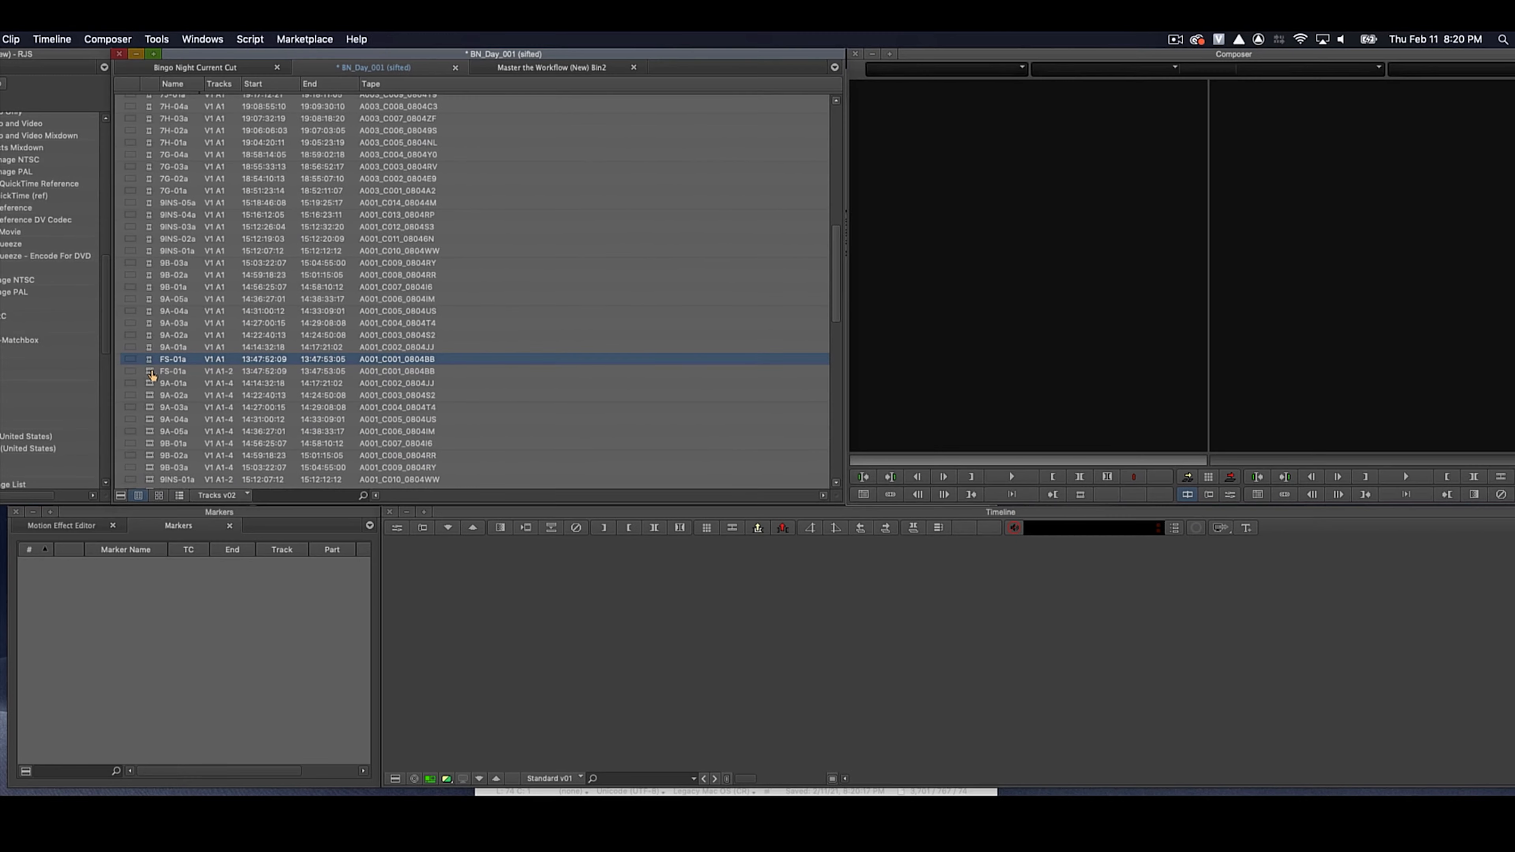
Load the original clips and new subclips of FS-01a and 9A-01a in turn to compare their audio tracks
double_click(444, 441)
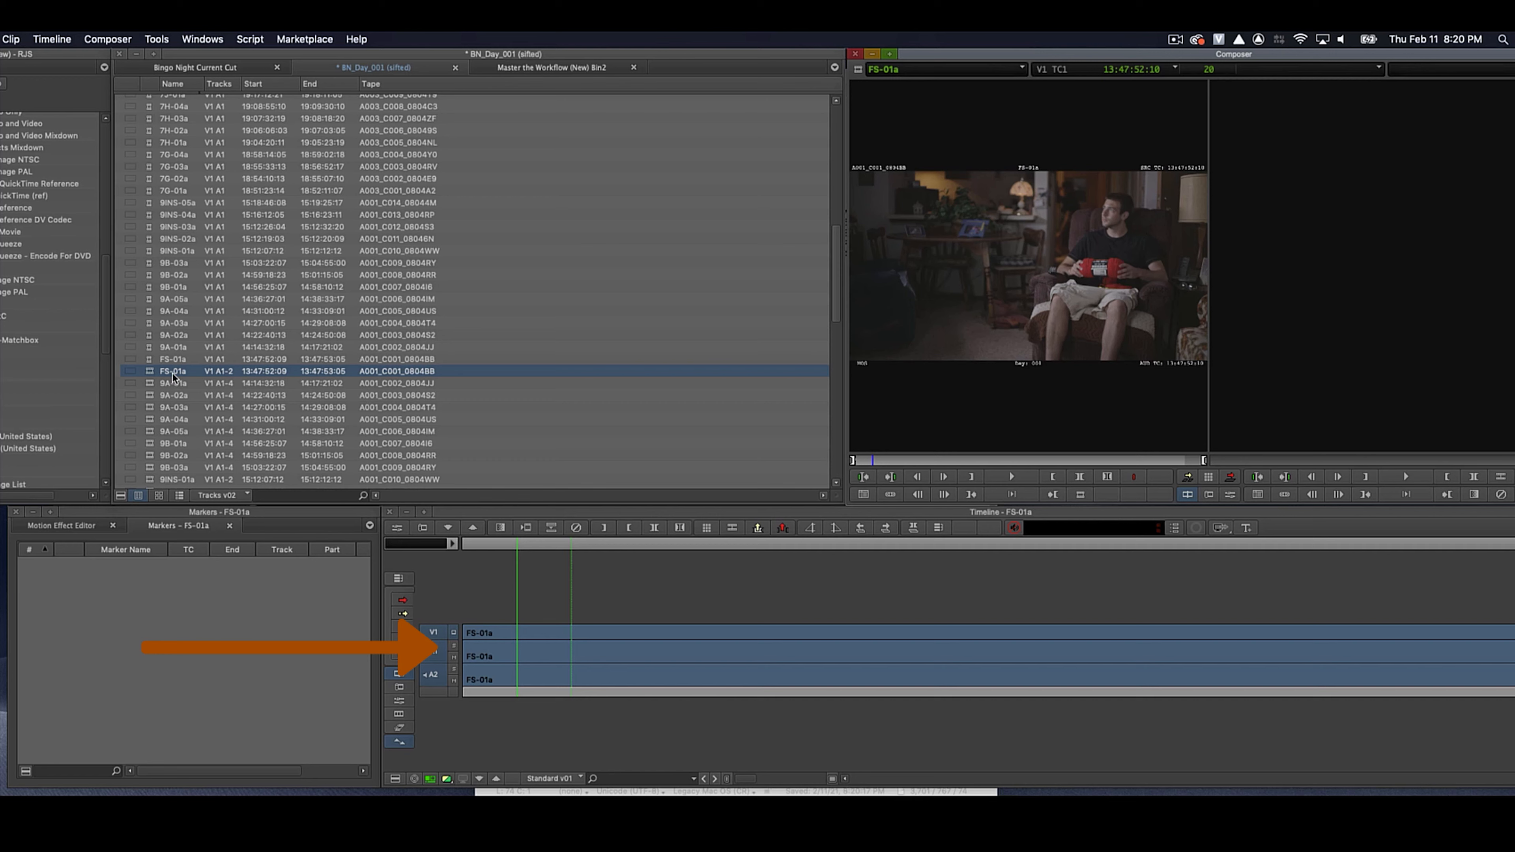
double_click(153, 360)
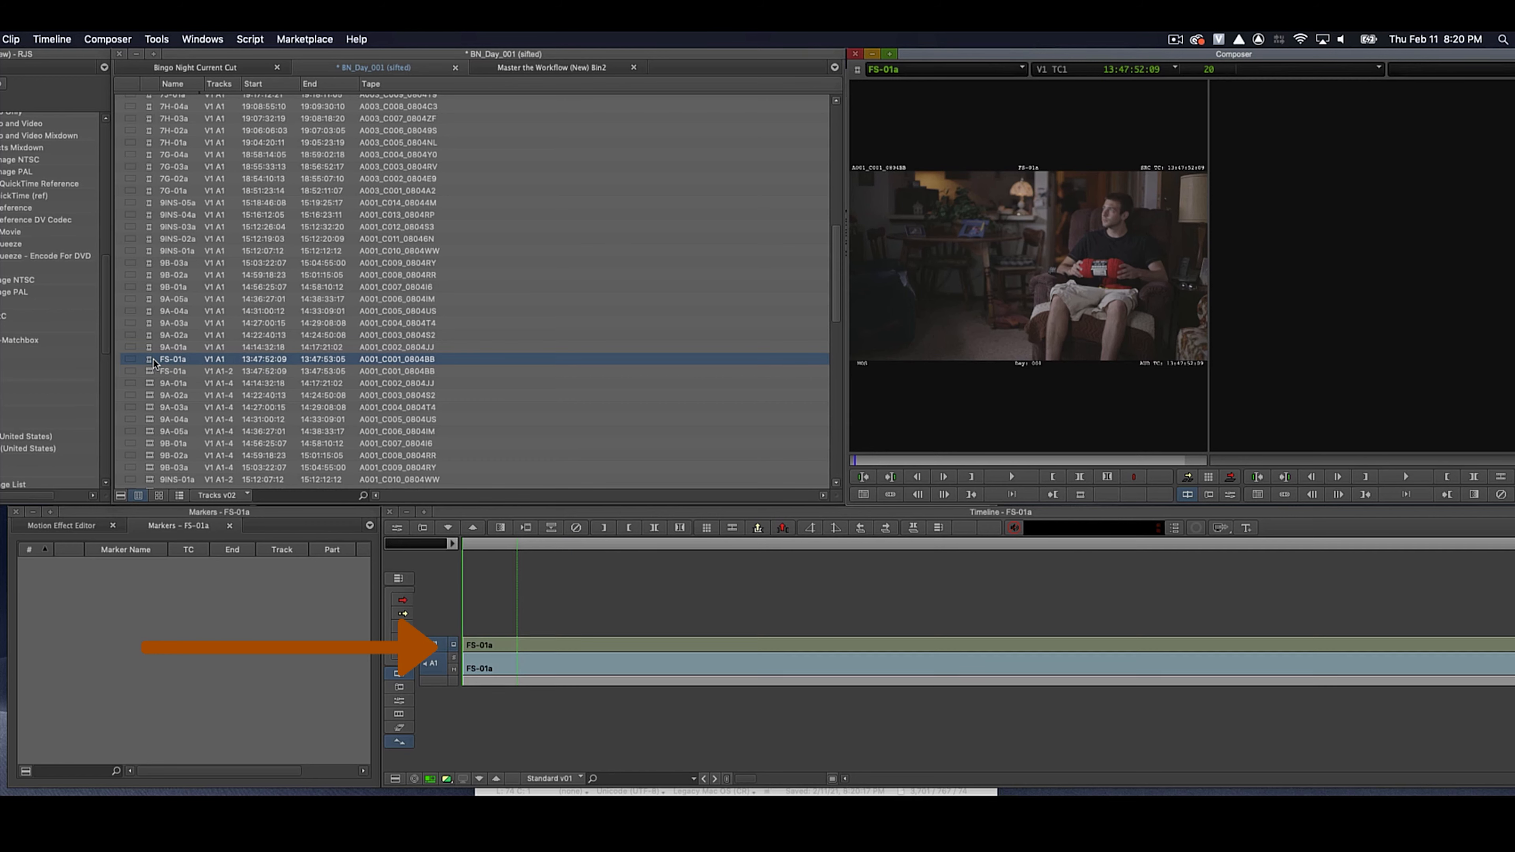
double_click(154, 385)
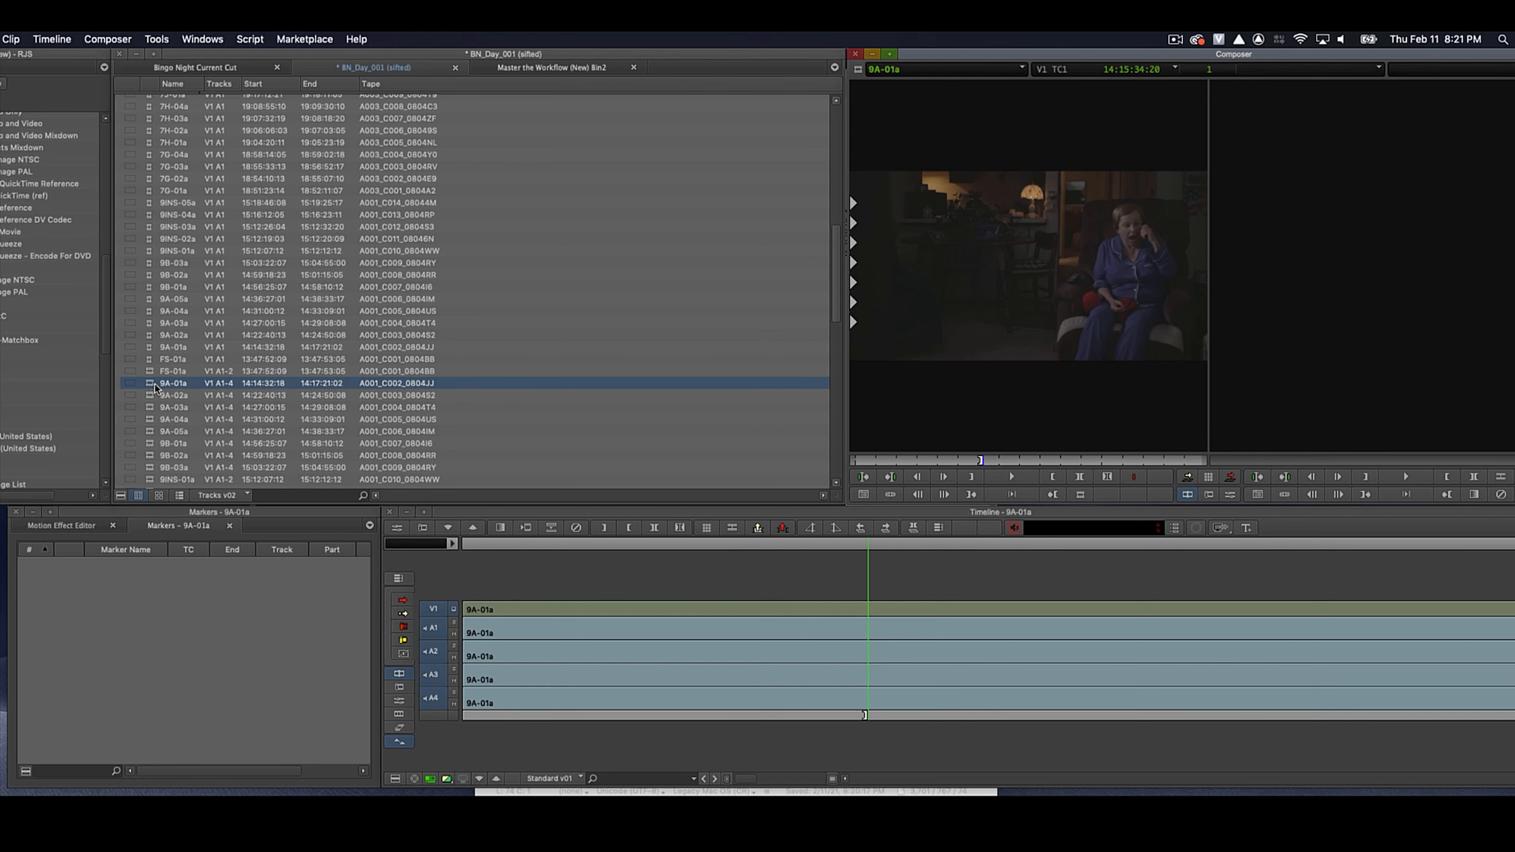
double_click(153, 348)
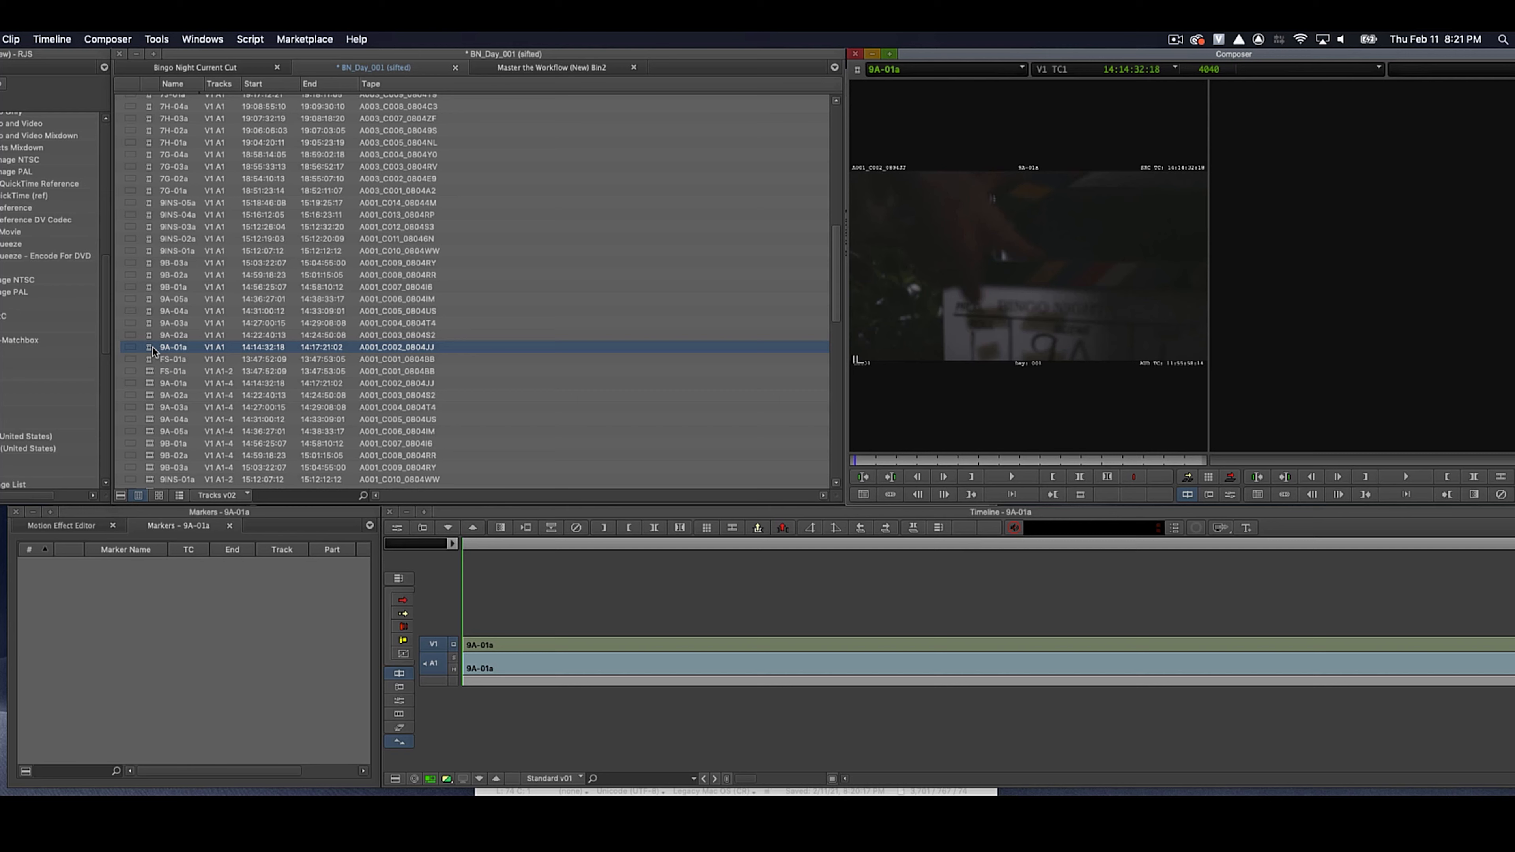
Select all the imported subclips in the BN_Day_001 bin and move them to the Master the Workflow (New) Bin2 bin
left_click(154, 362)
scroll(177, 127, "up", 10)
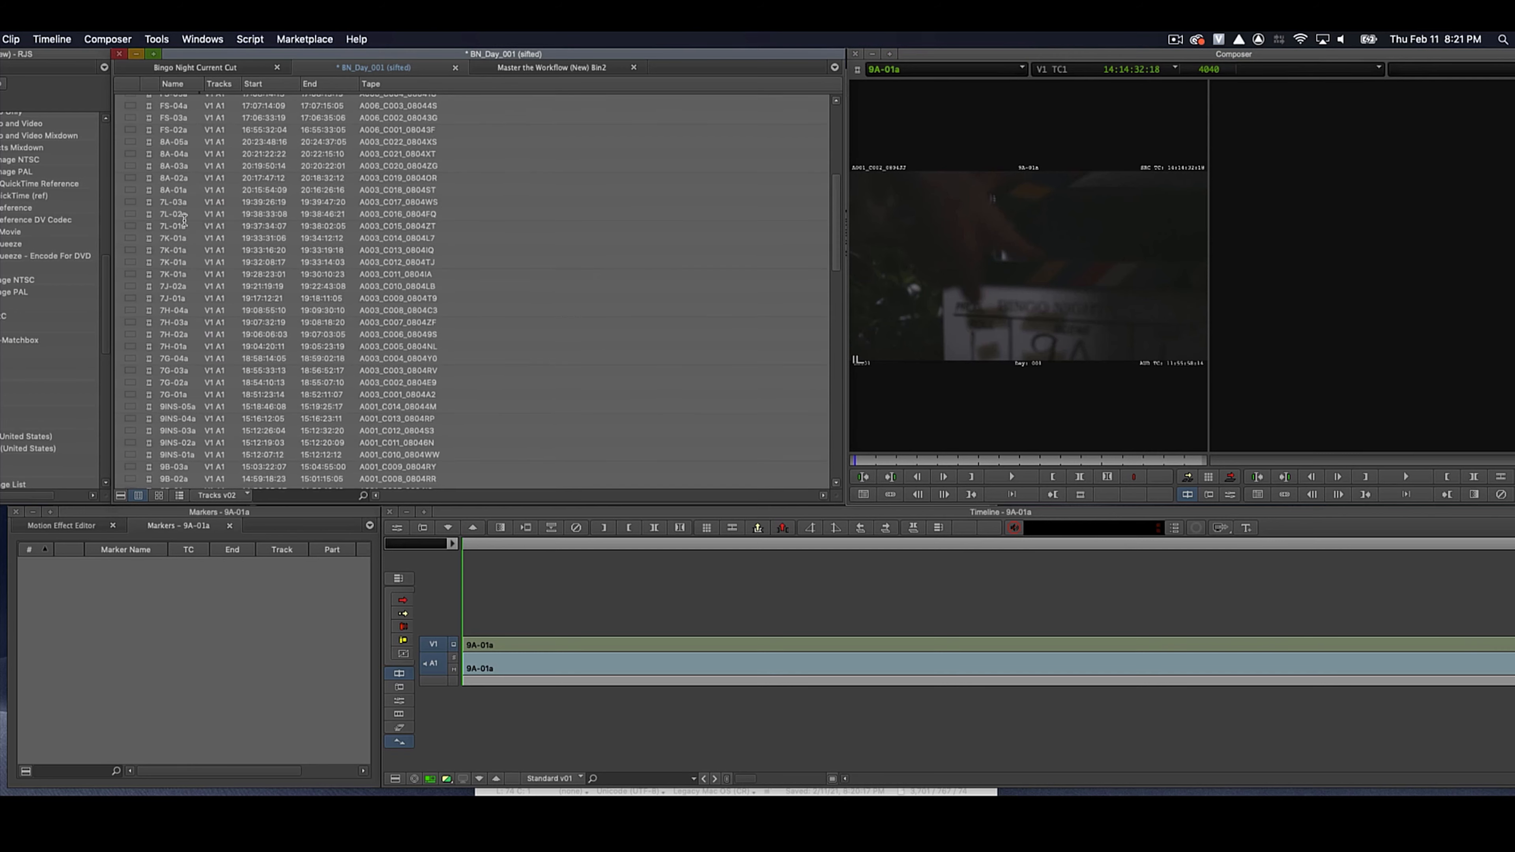
key("super+a")
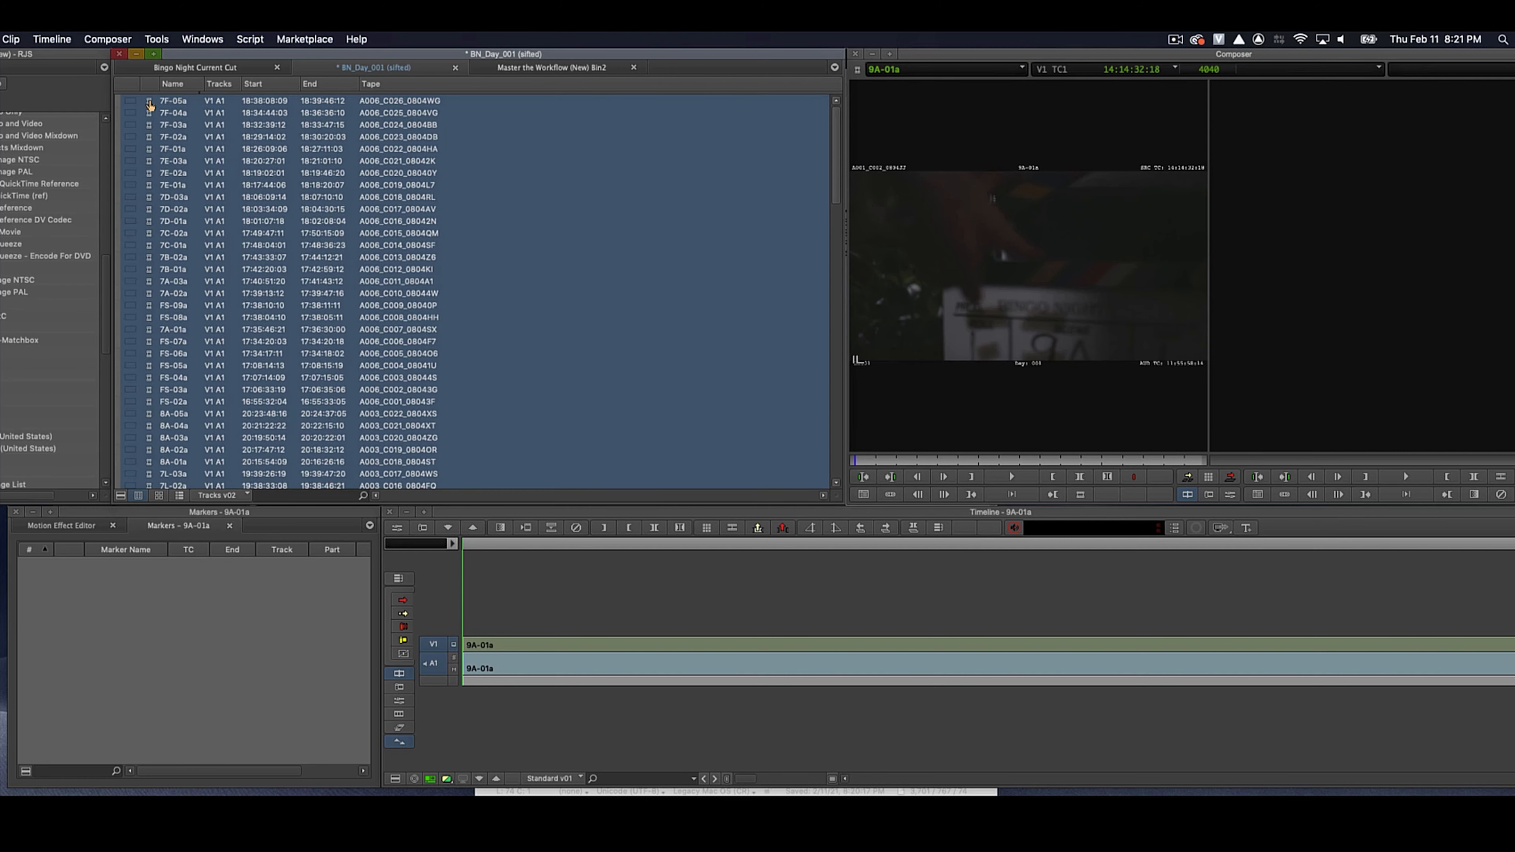
left_click_drag(177, 127, 294, 219)
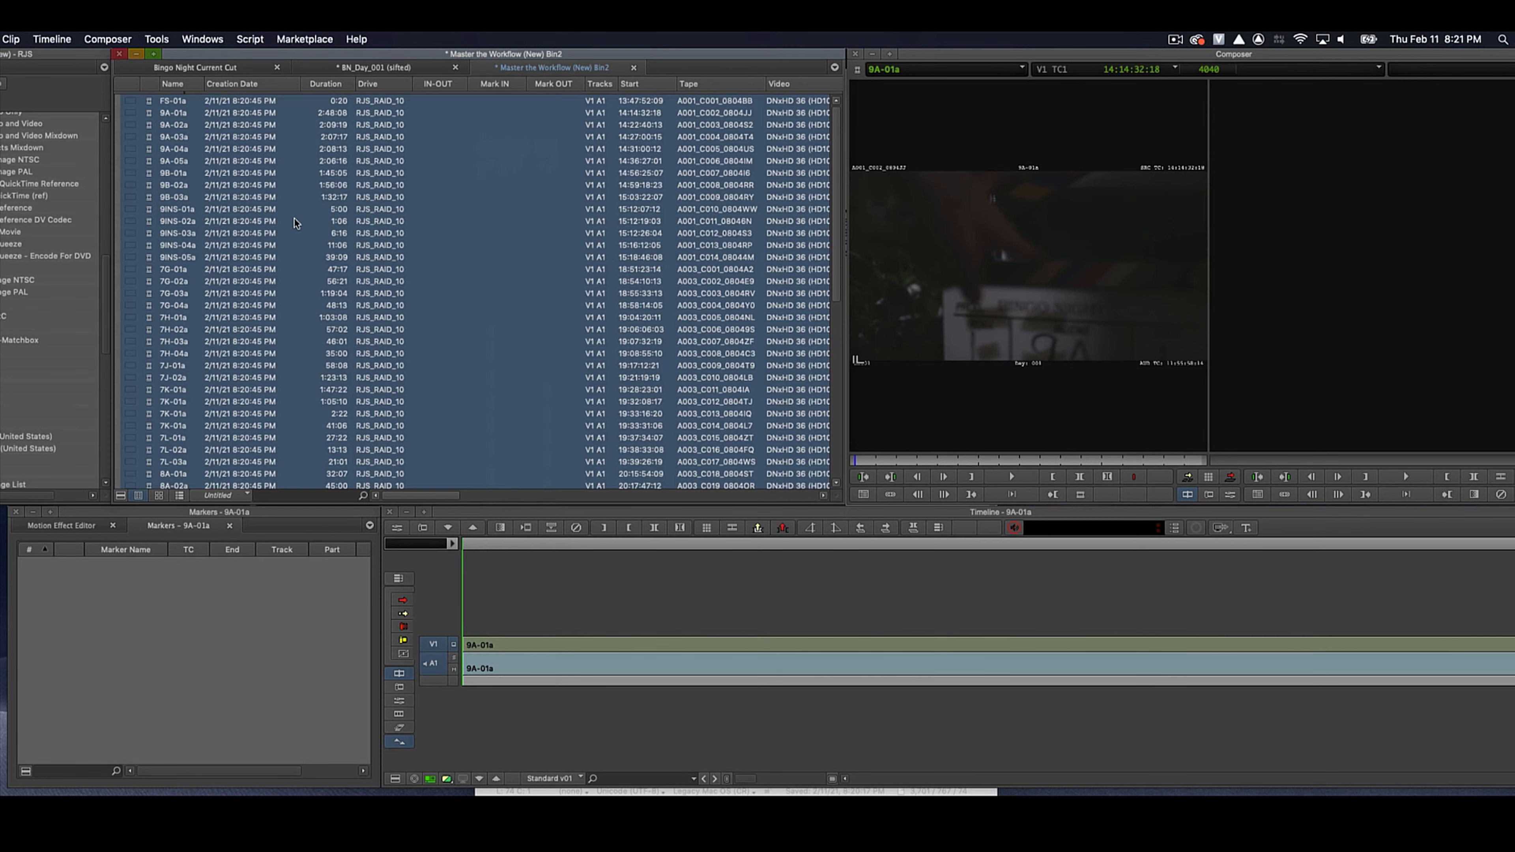
Return to the BN_Day_001 bin, clear the clip selection and save the bin
left_click(389, 66)
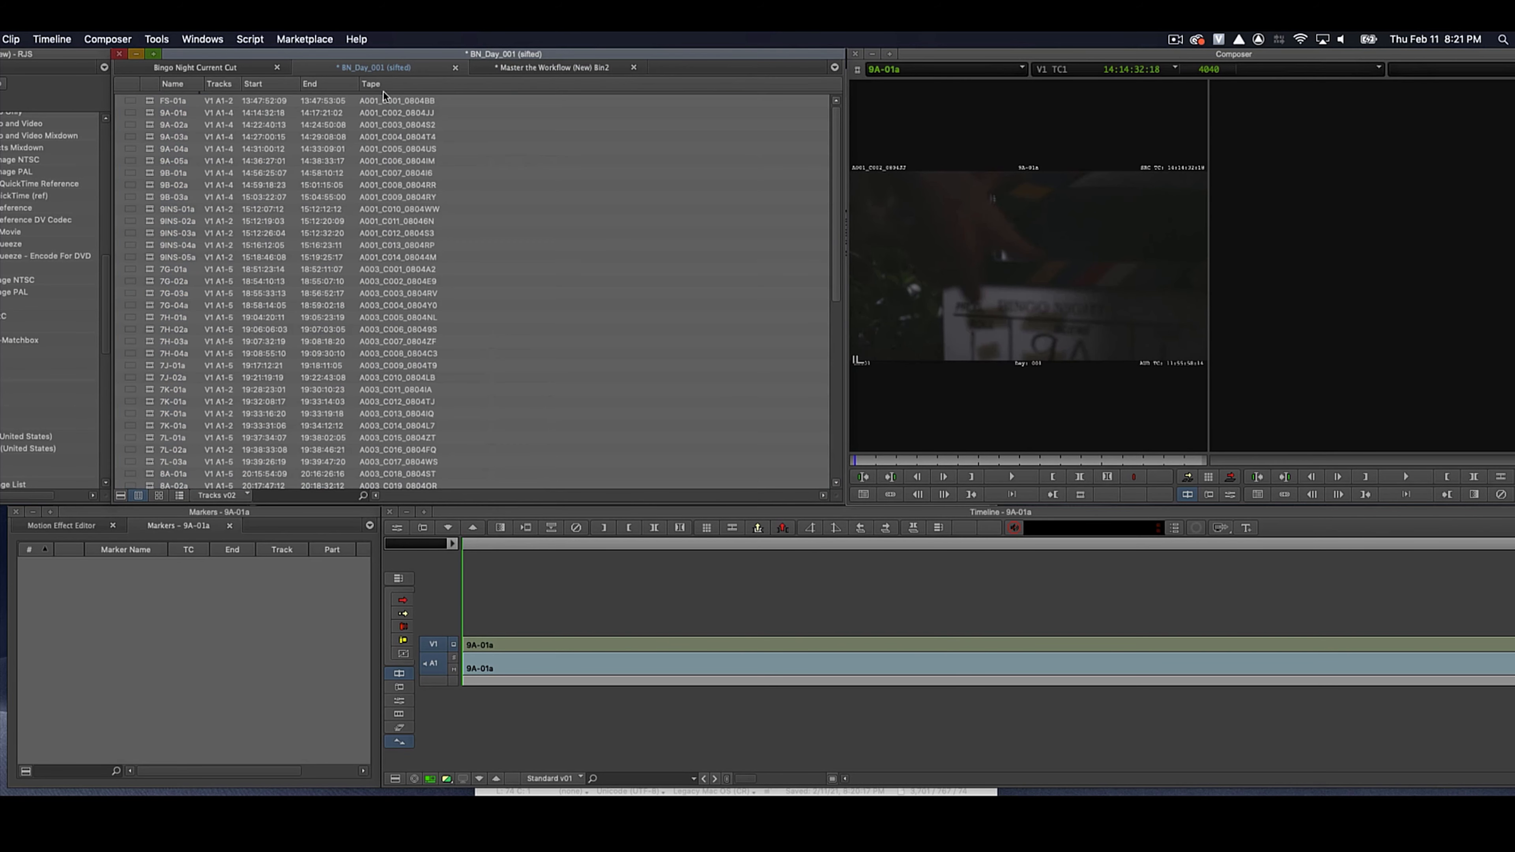
left_click(122, 261)
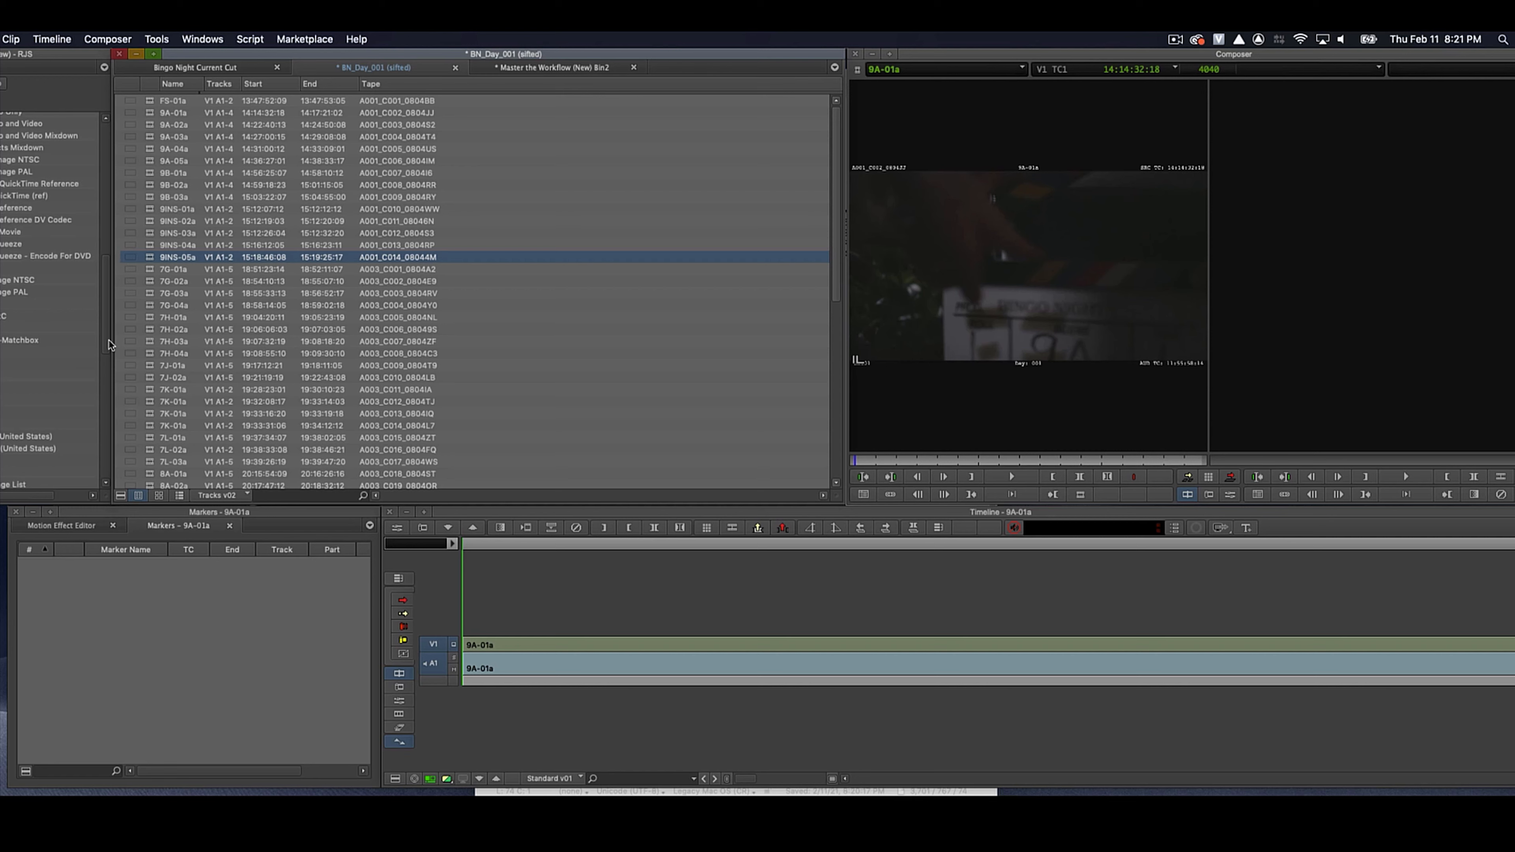
left_click(119, 332)
key("super+s")
Delete all subclips from the Master the Workflow (New) Bin2 bin and save it
left_click(524, 67)
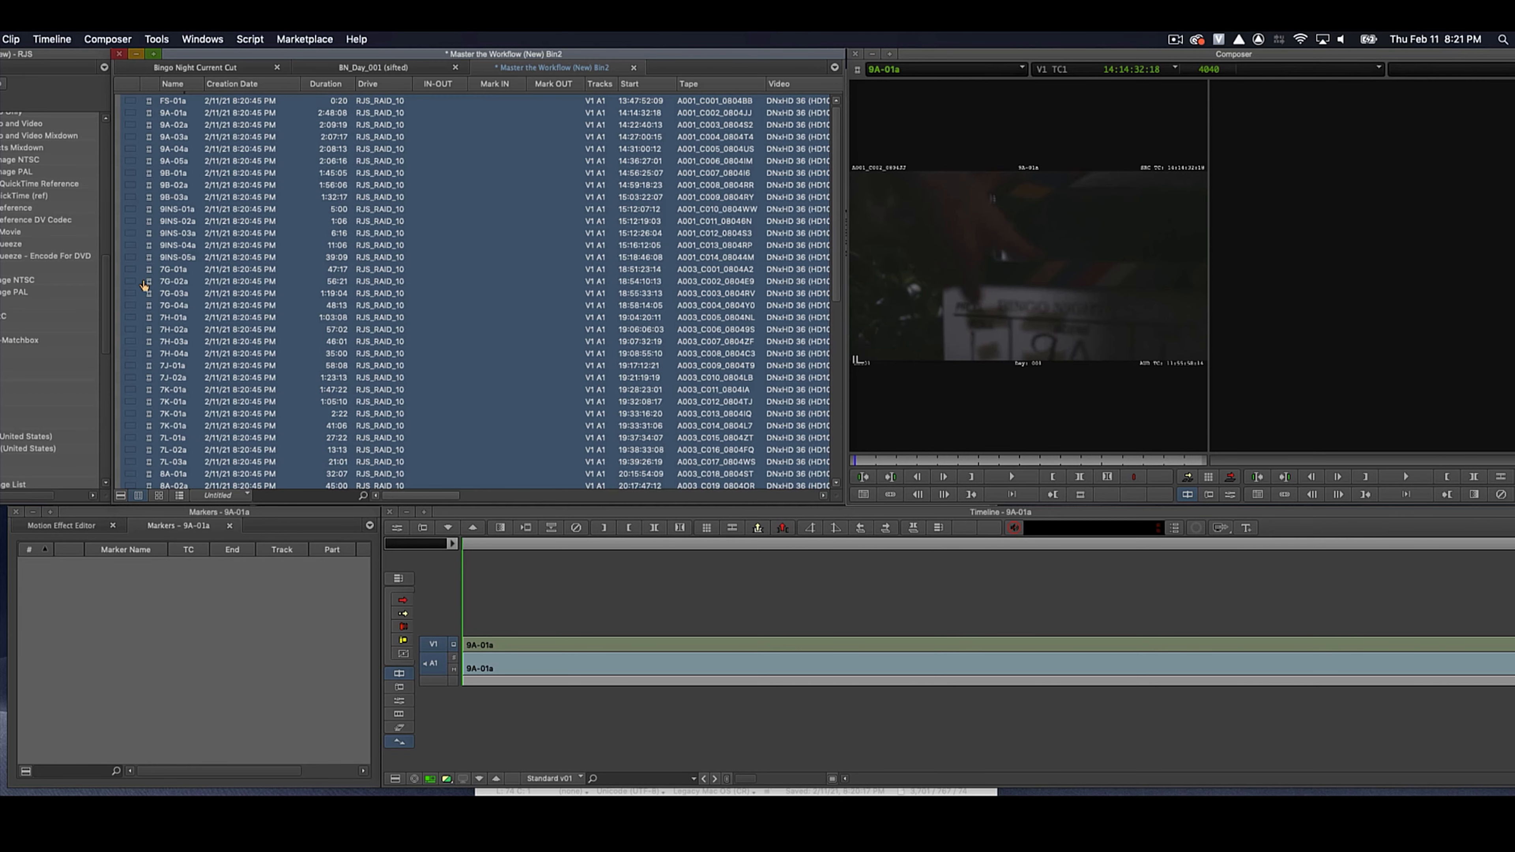
left_click(118, 281)
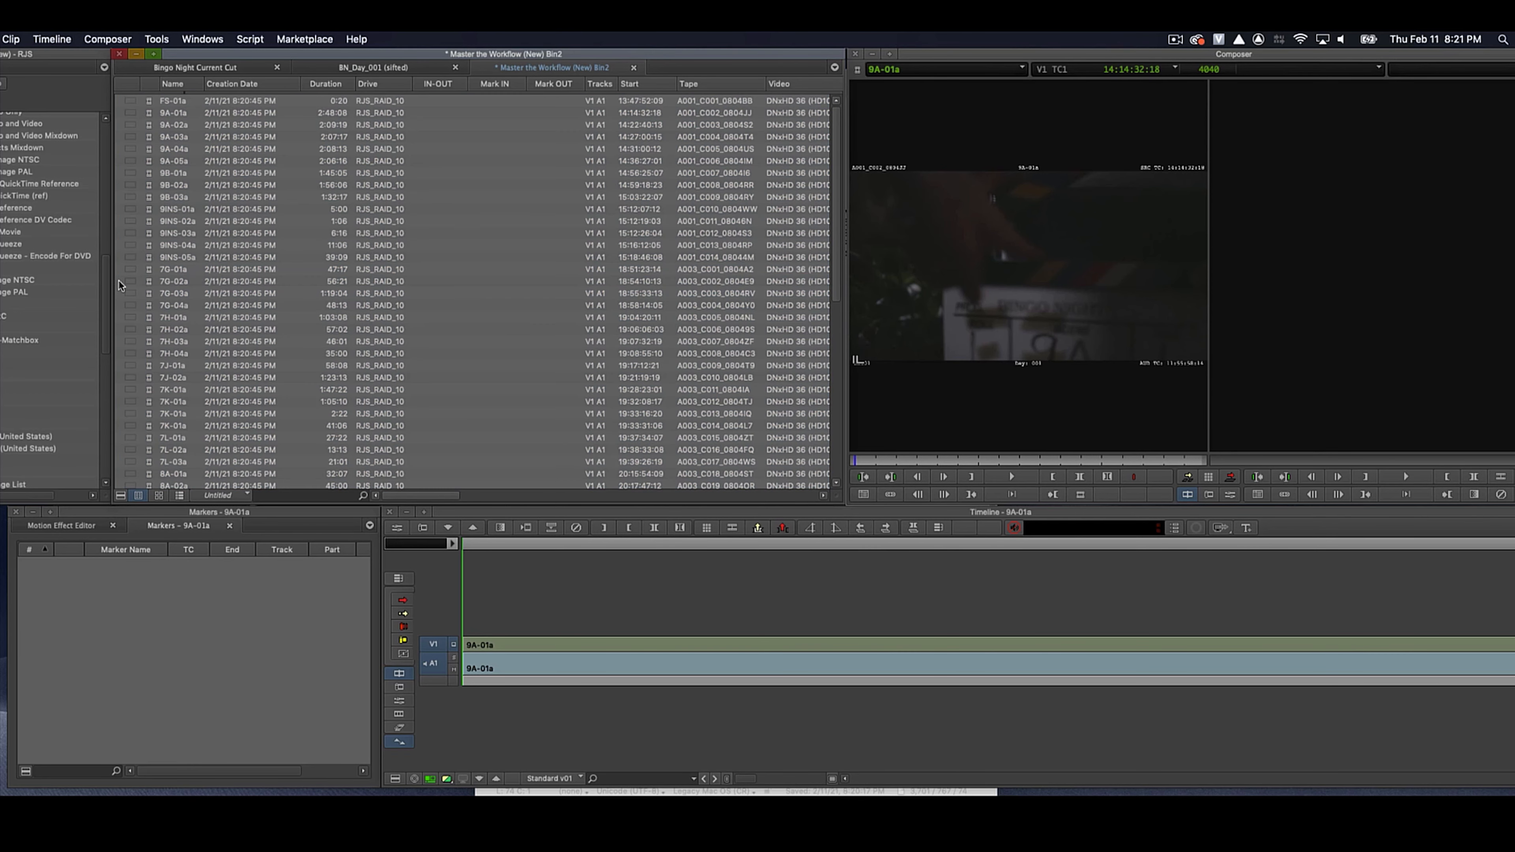
key("super+a")
key("Delete")
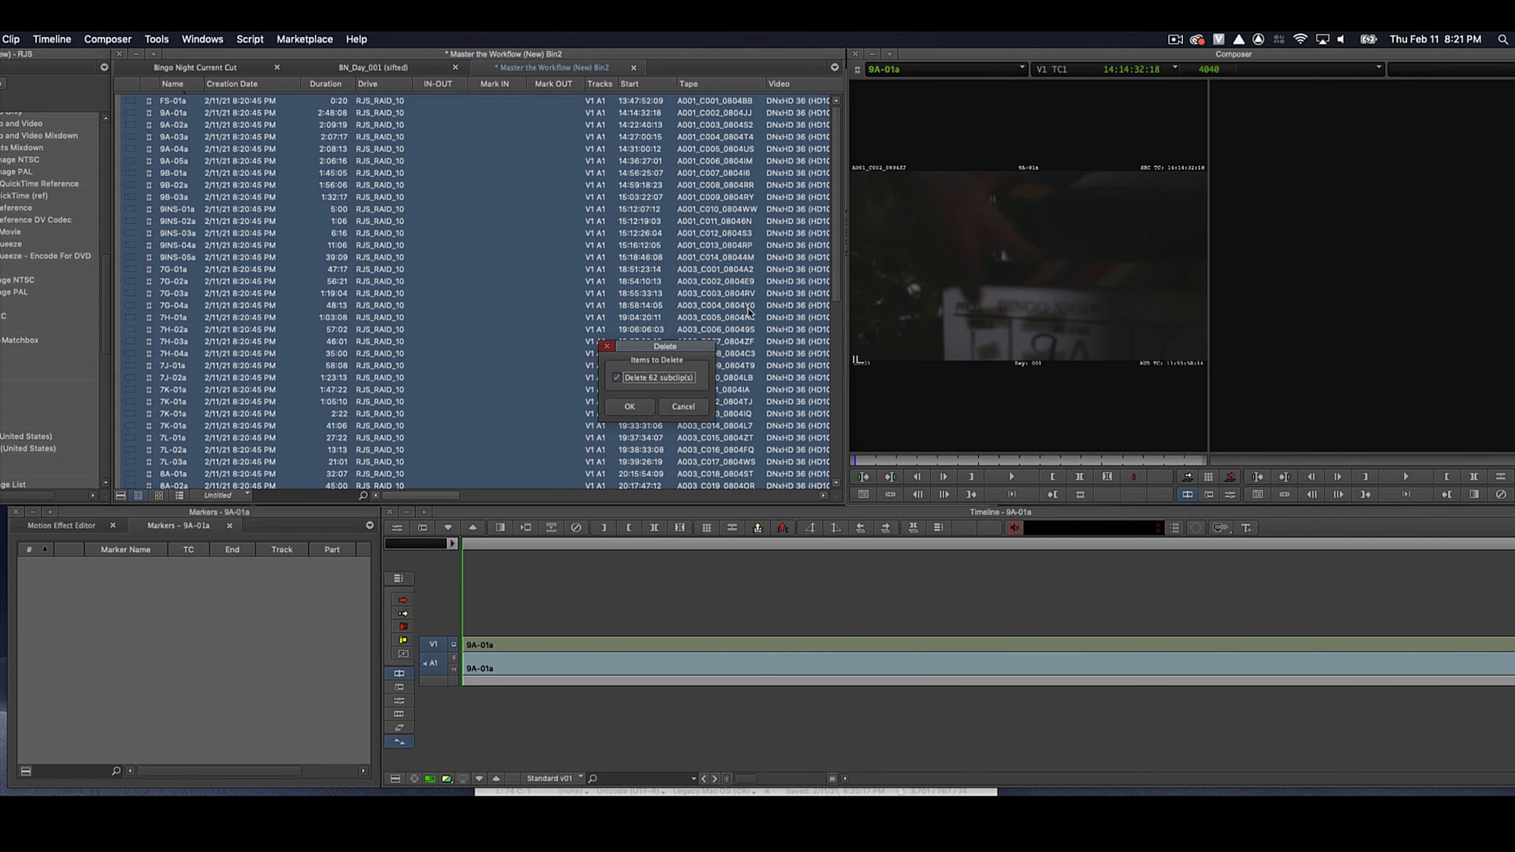
left_click(629, 408)
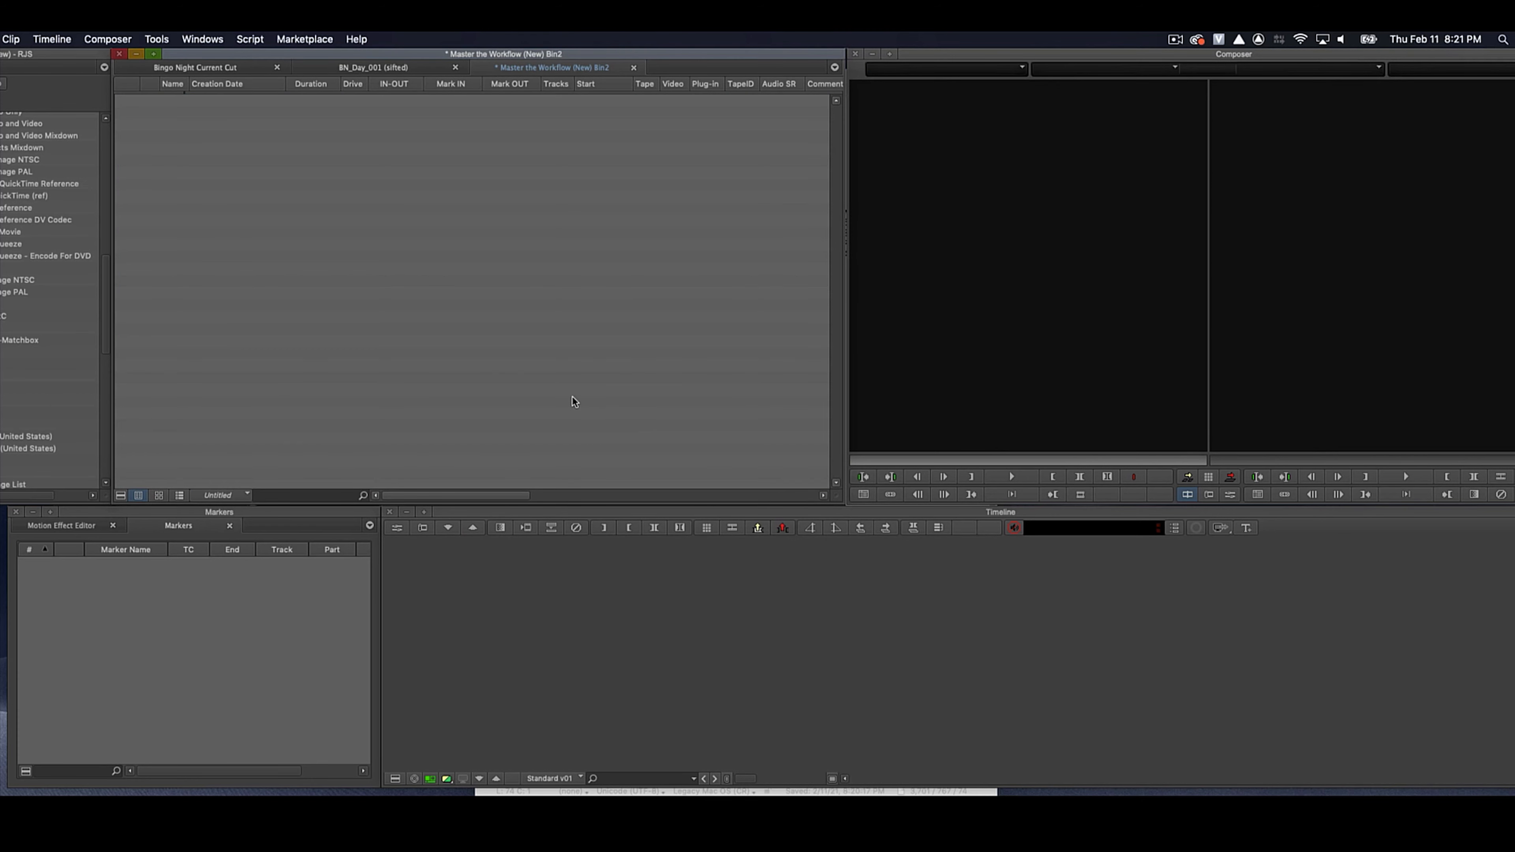
key("super+s")
Export the BN_Day_001 bin from its Codebook v01 view to the Desktop as BN_Day_001.txt in Tab Delimited format
left_click(387, 67)
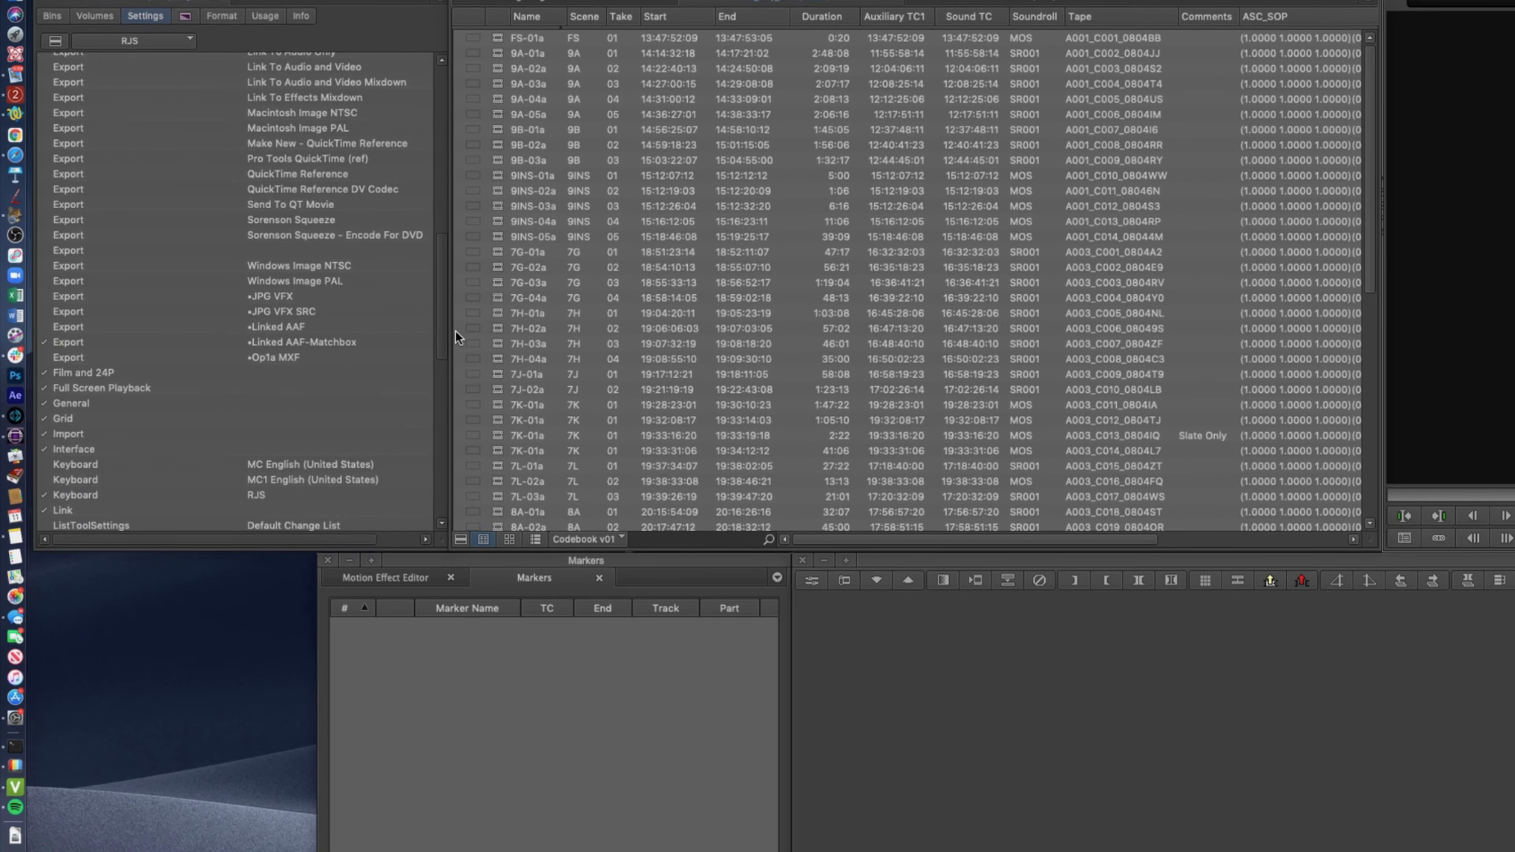
left_click(1096, 448)
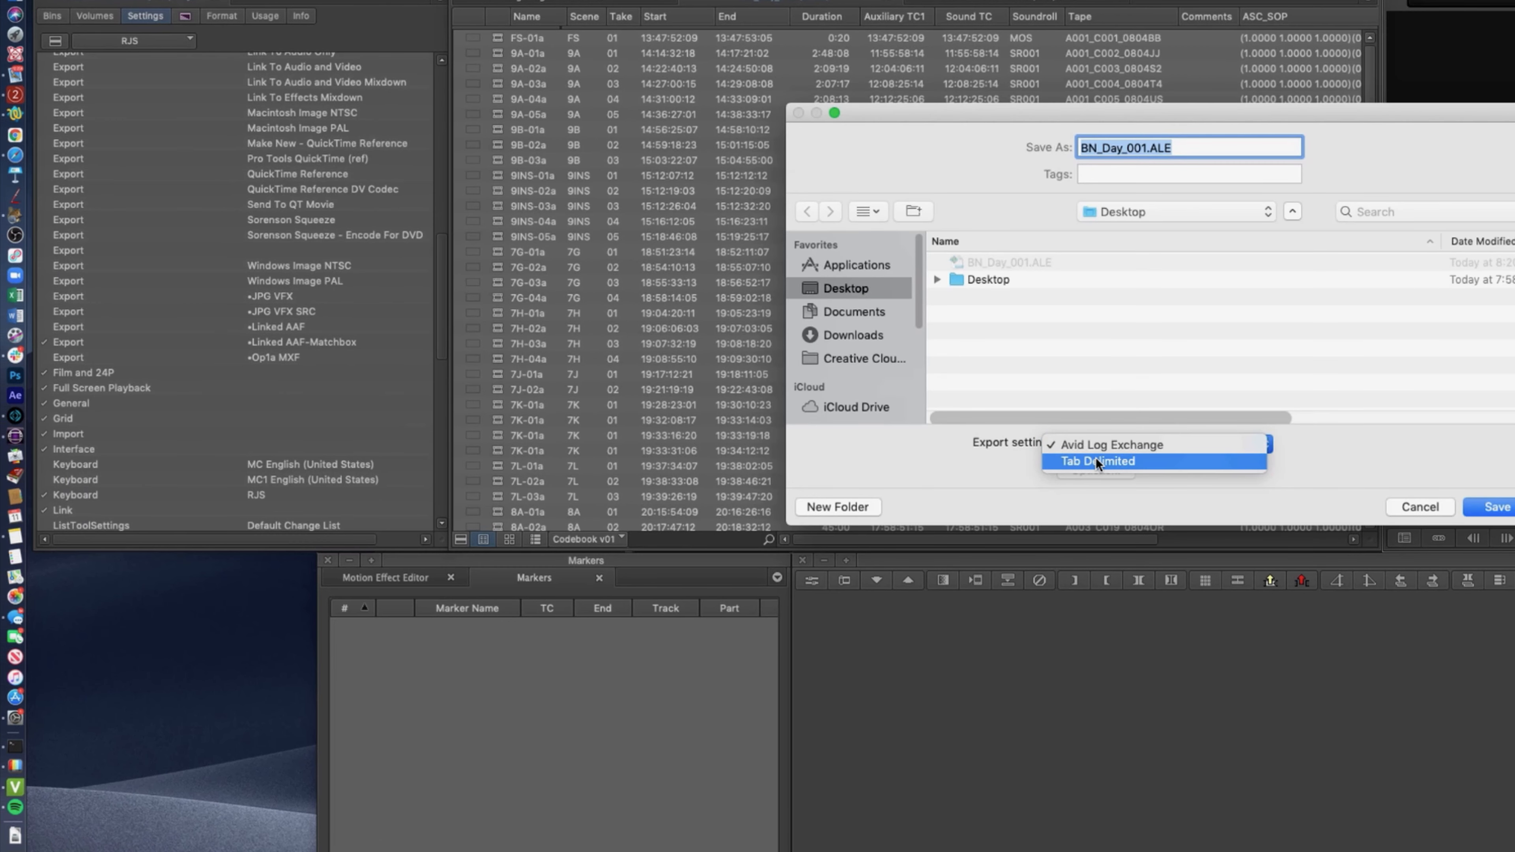
left_click(1097, 461)
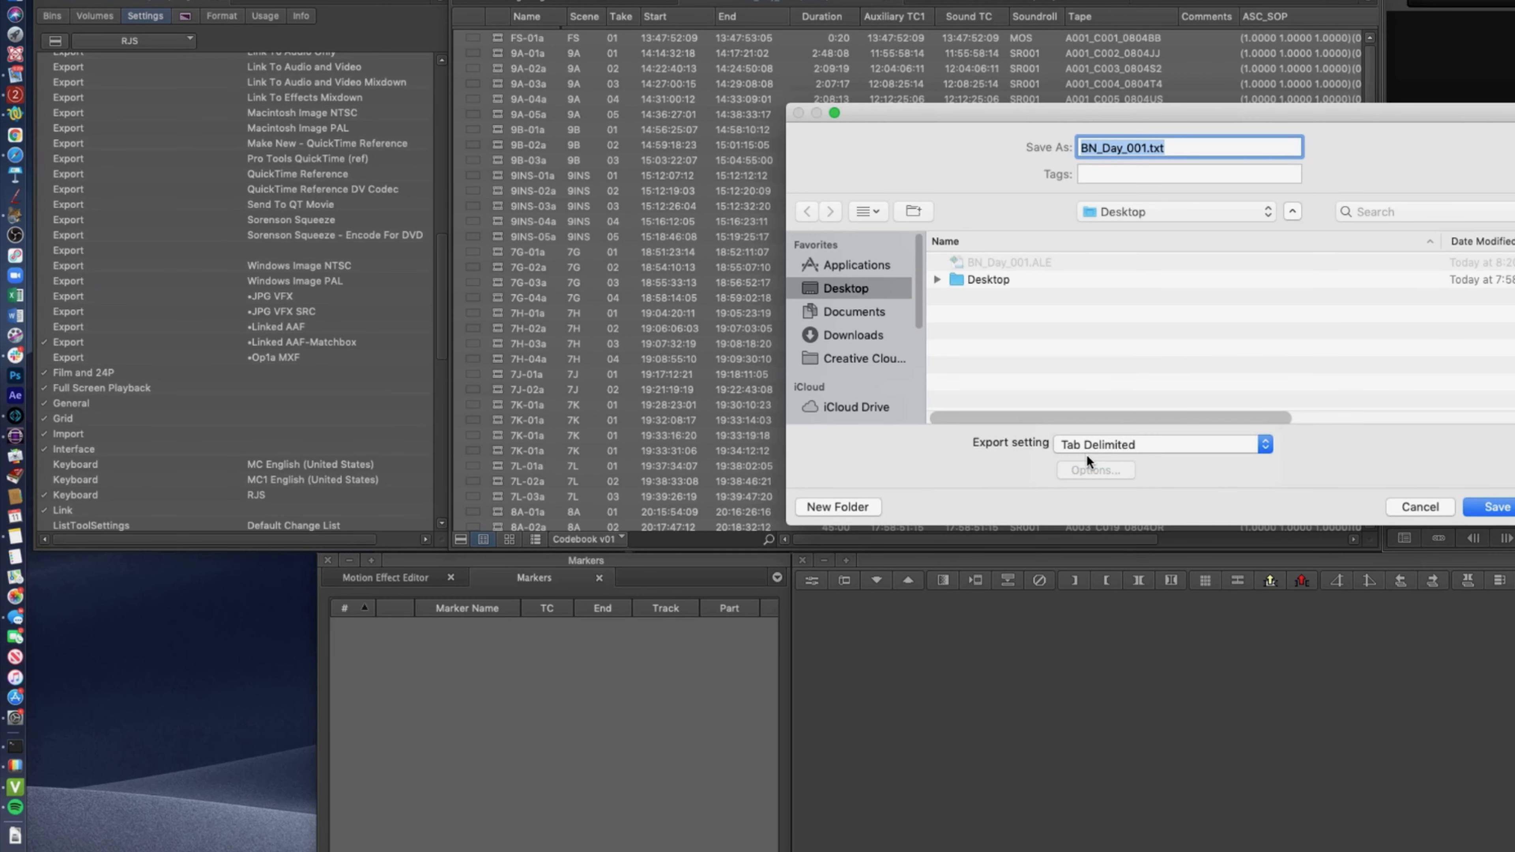
left_click(1496, 508)
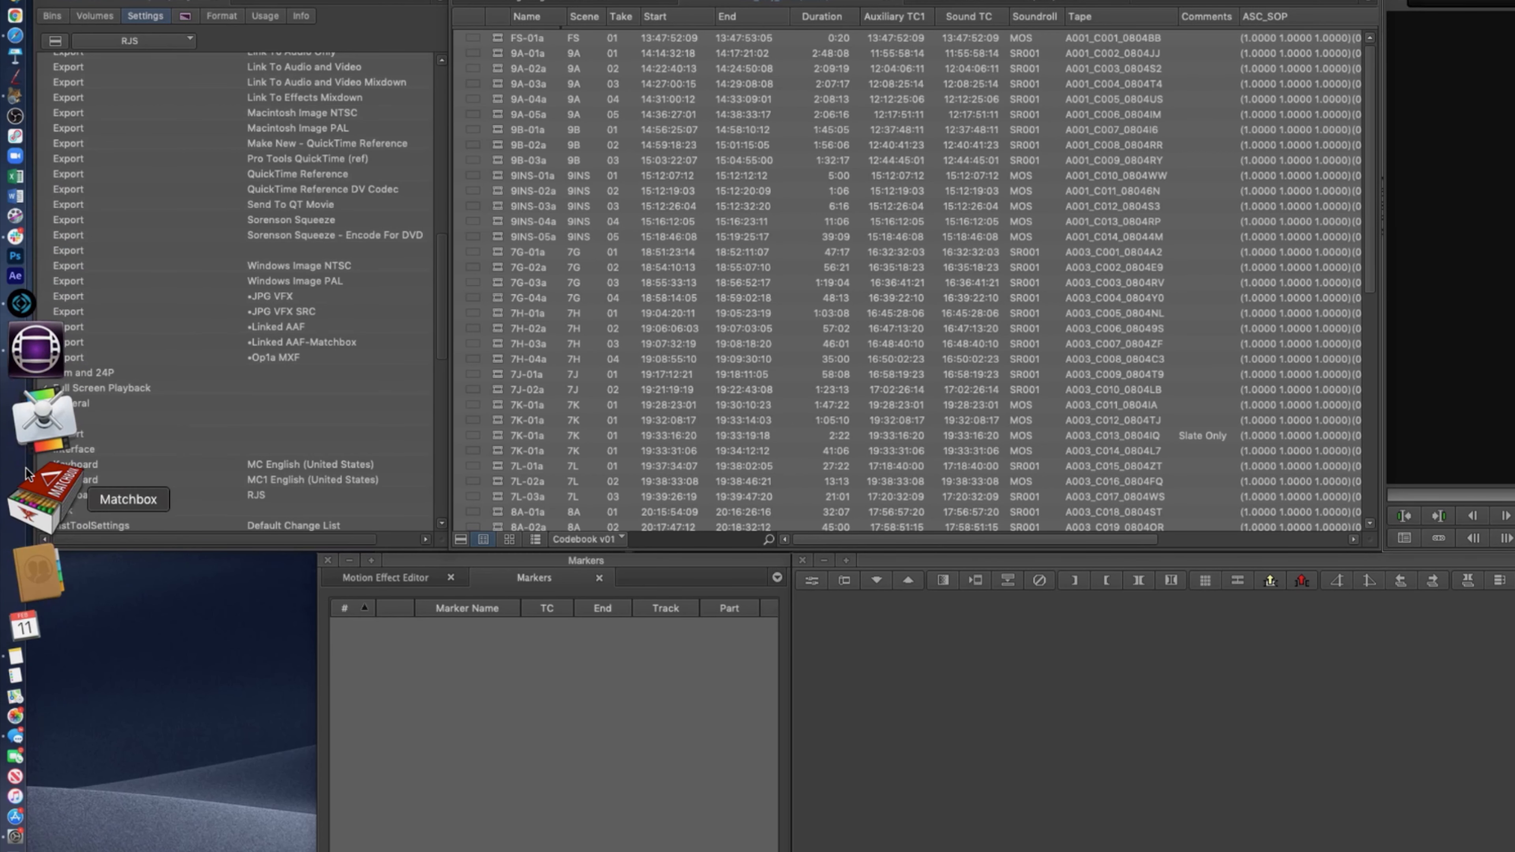
Switch to the FileMaker database, open its Codebook-DATA ENTRY layout and finish importing the clip records
left_click(30, 418)
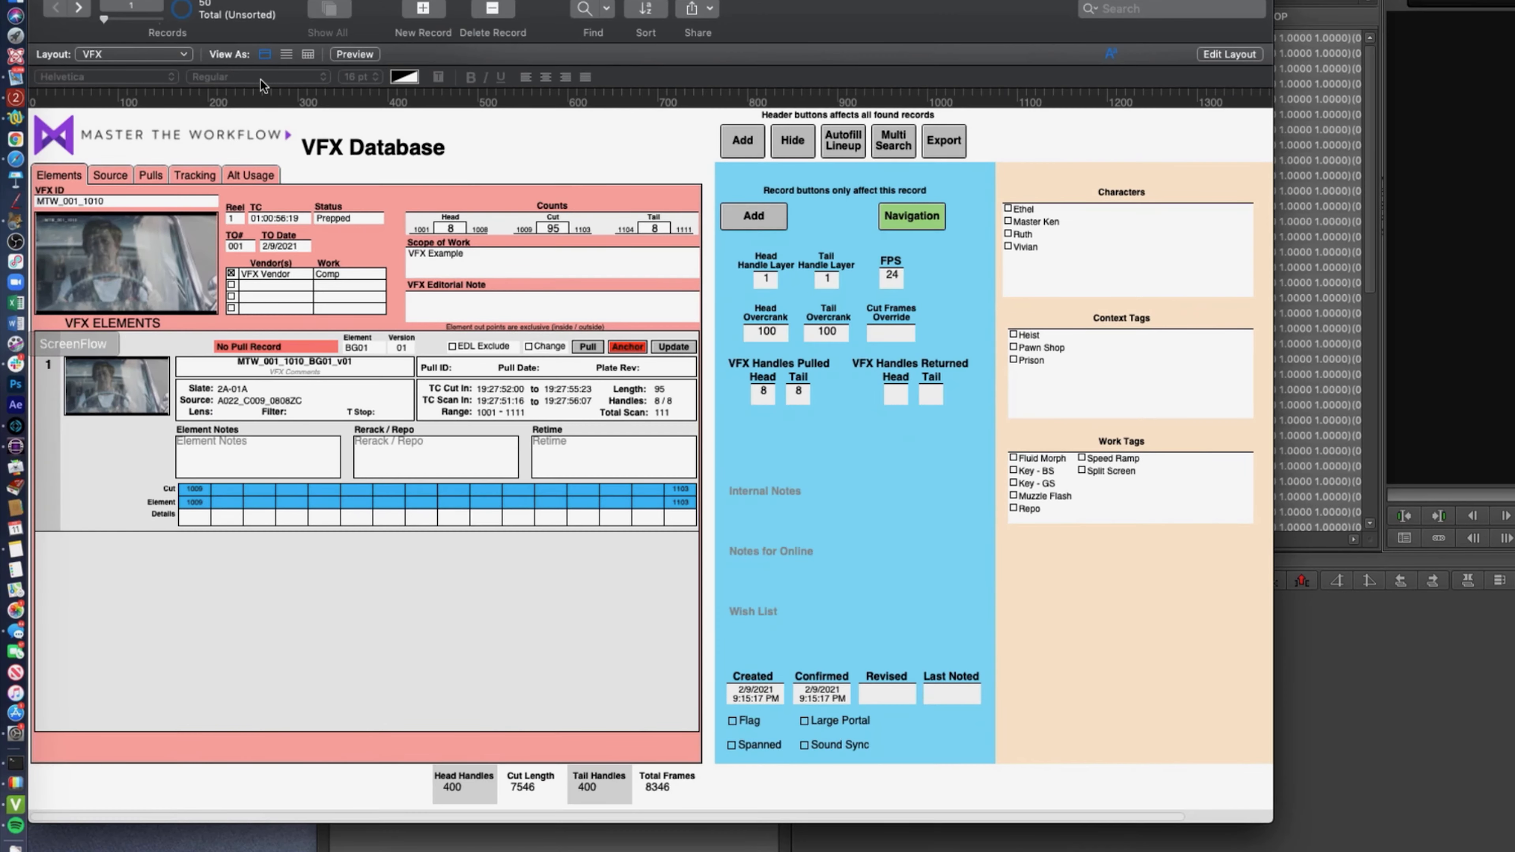
left_click(122, 53)
mouse_move(140, 96)
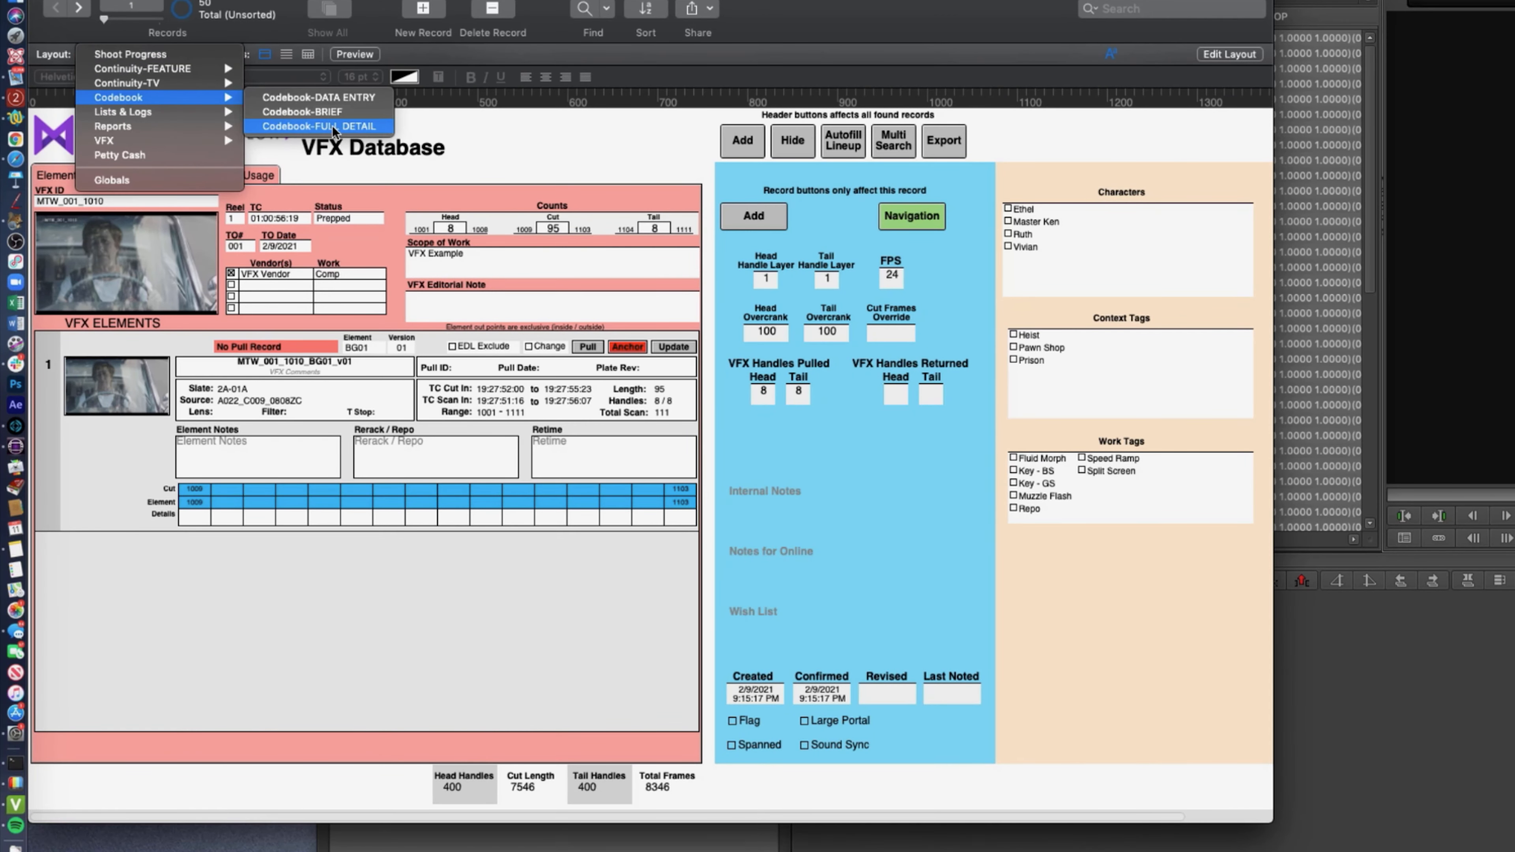
left_click(323, 98)
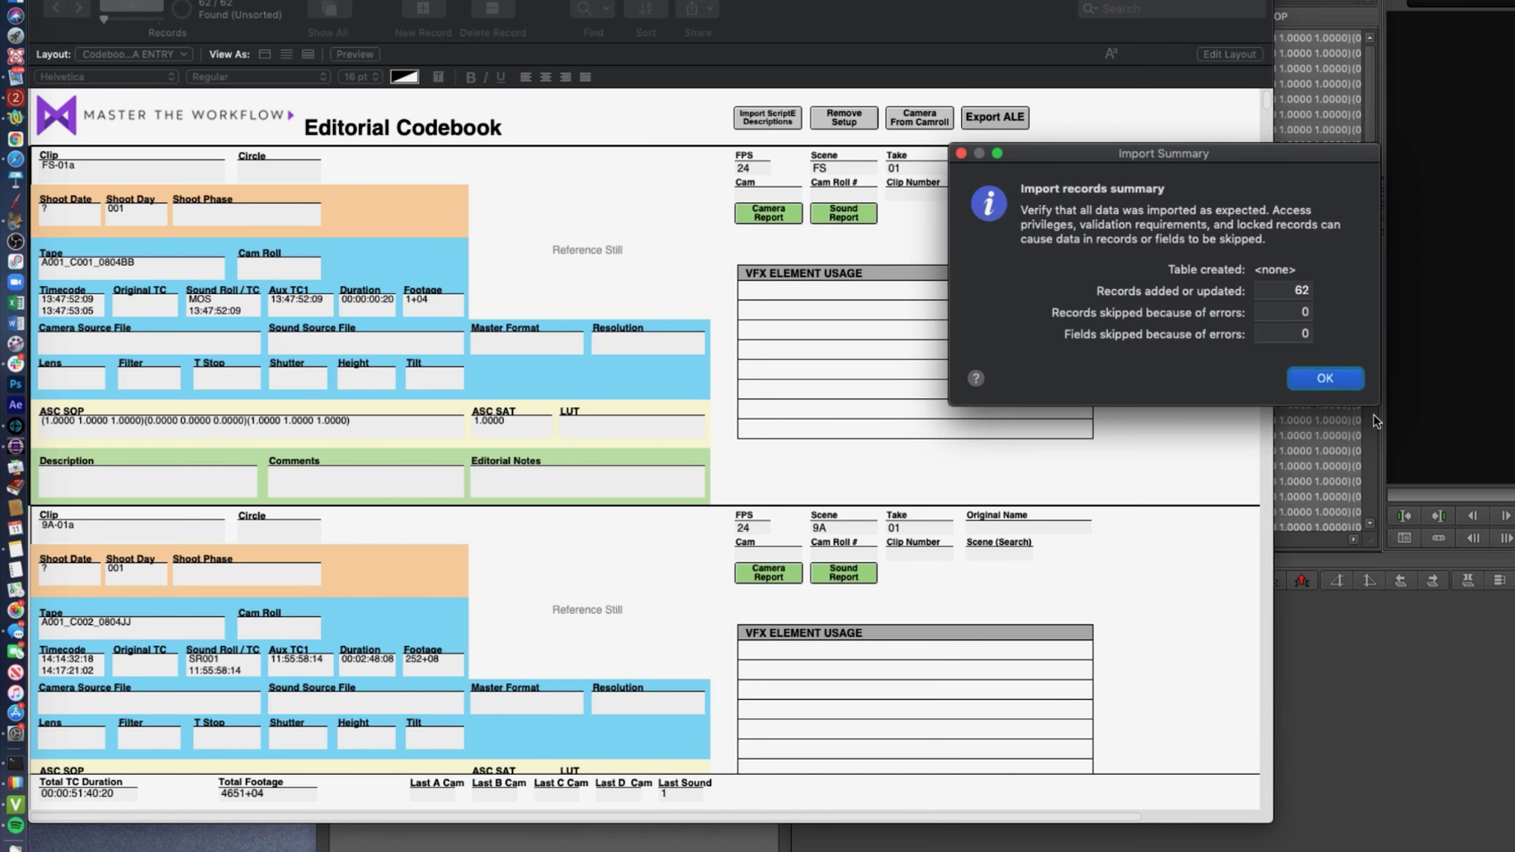
left_click(1349, 381)
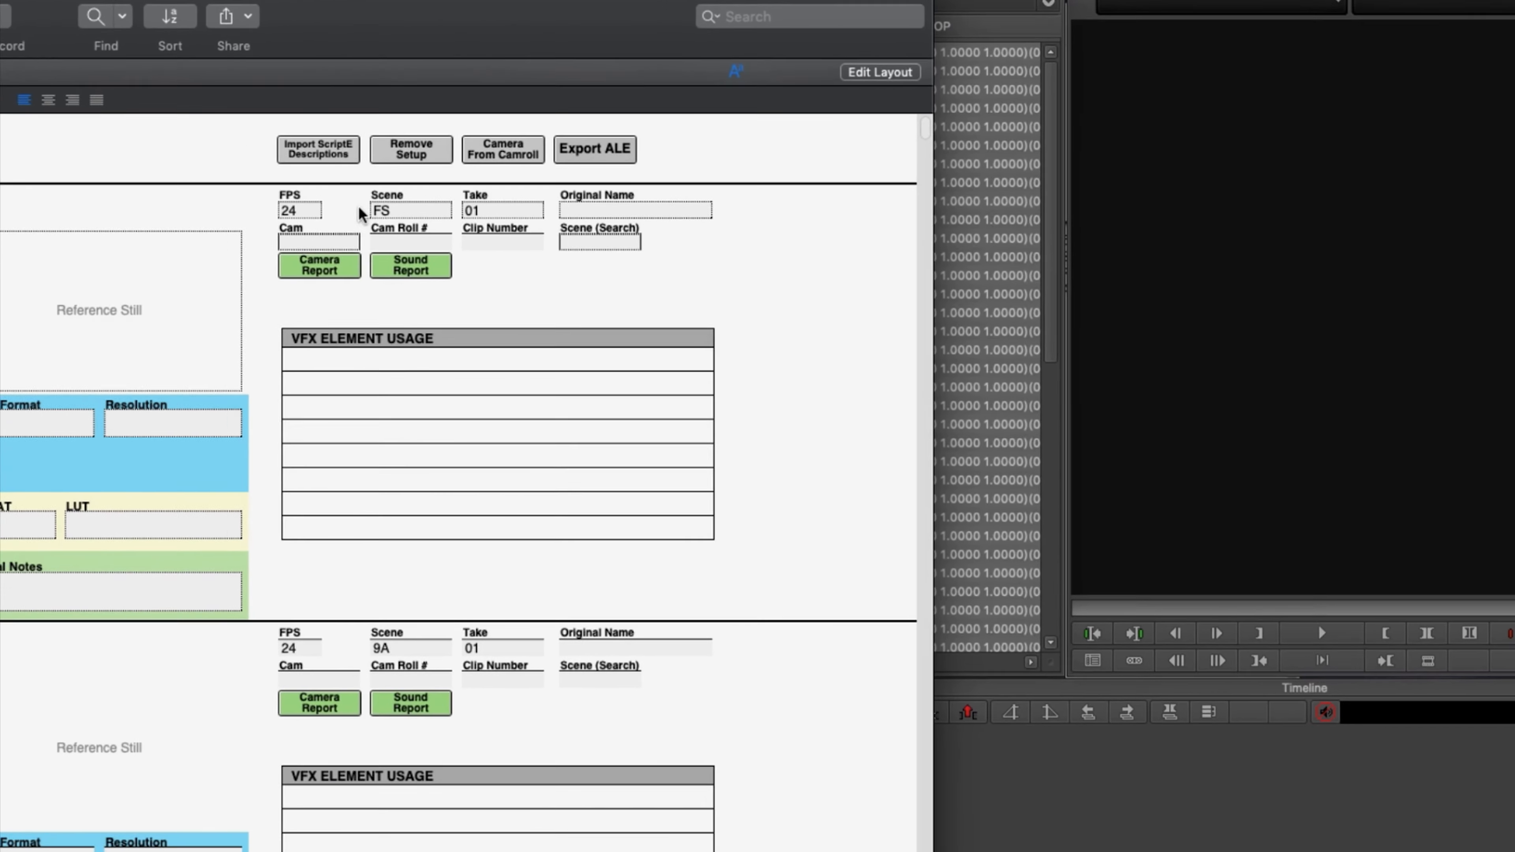
Export a Still Mark In ALE from the codebook to the Desktop with the percentage in at 50
left_click(570, 155)
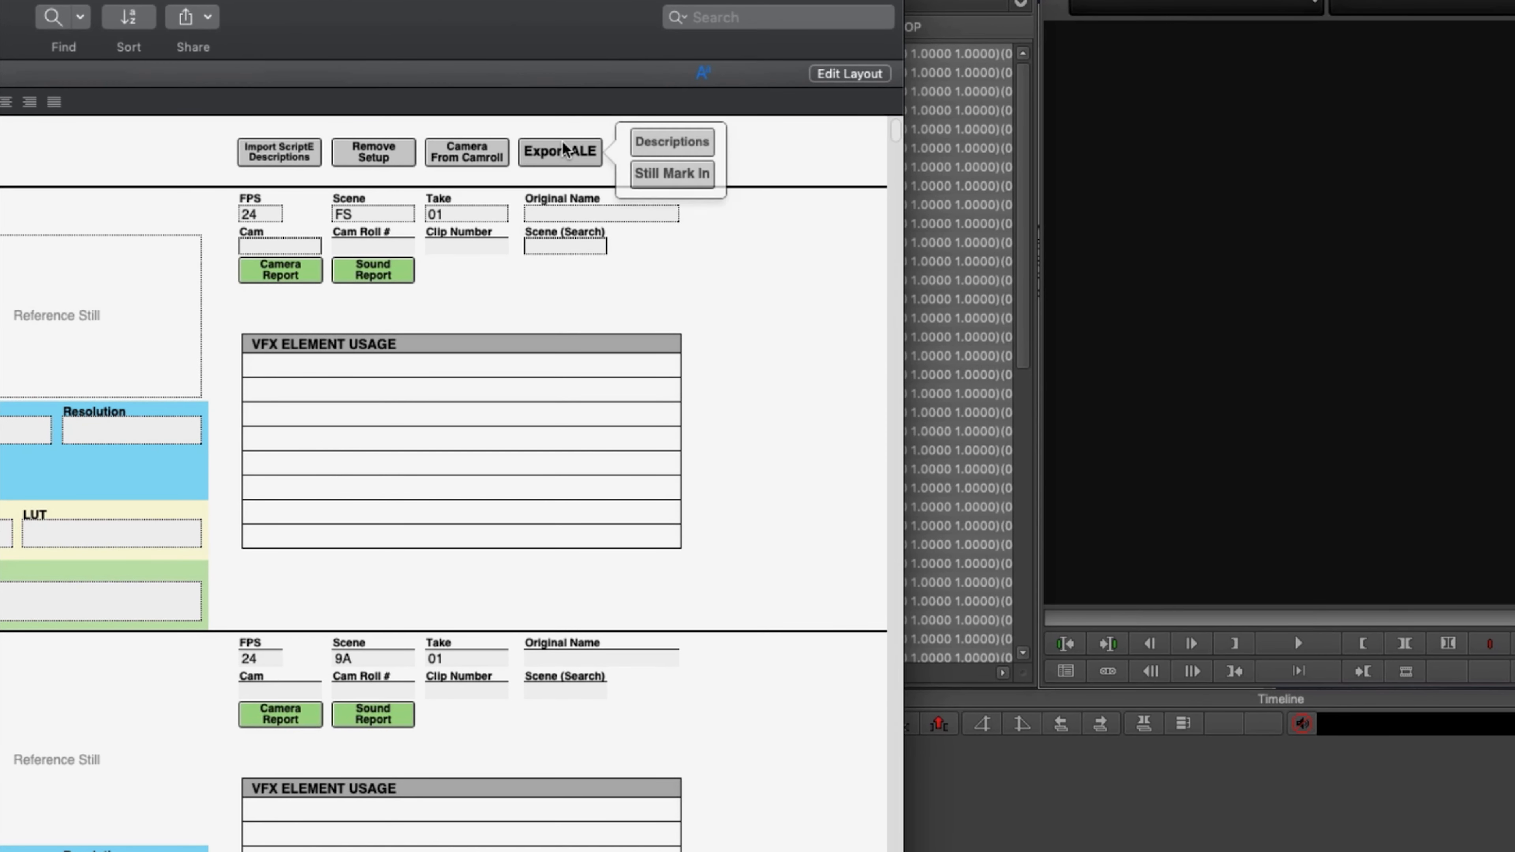
left_click(686, 182)
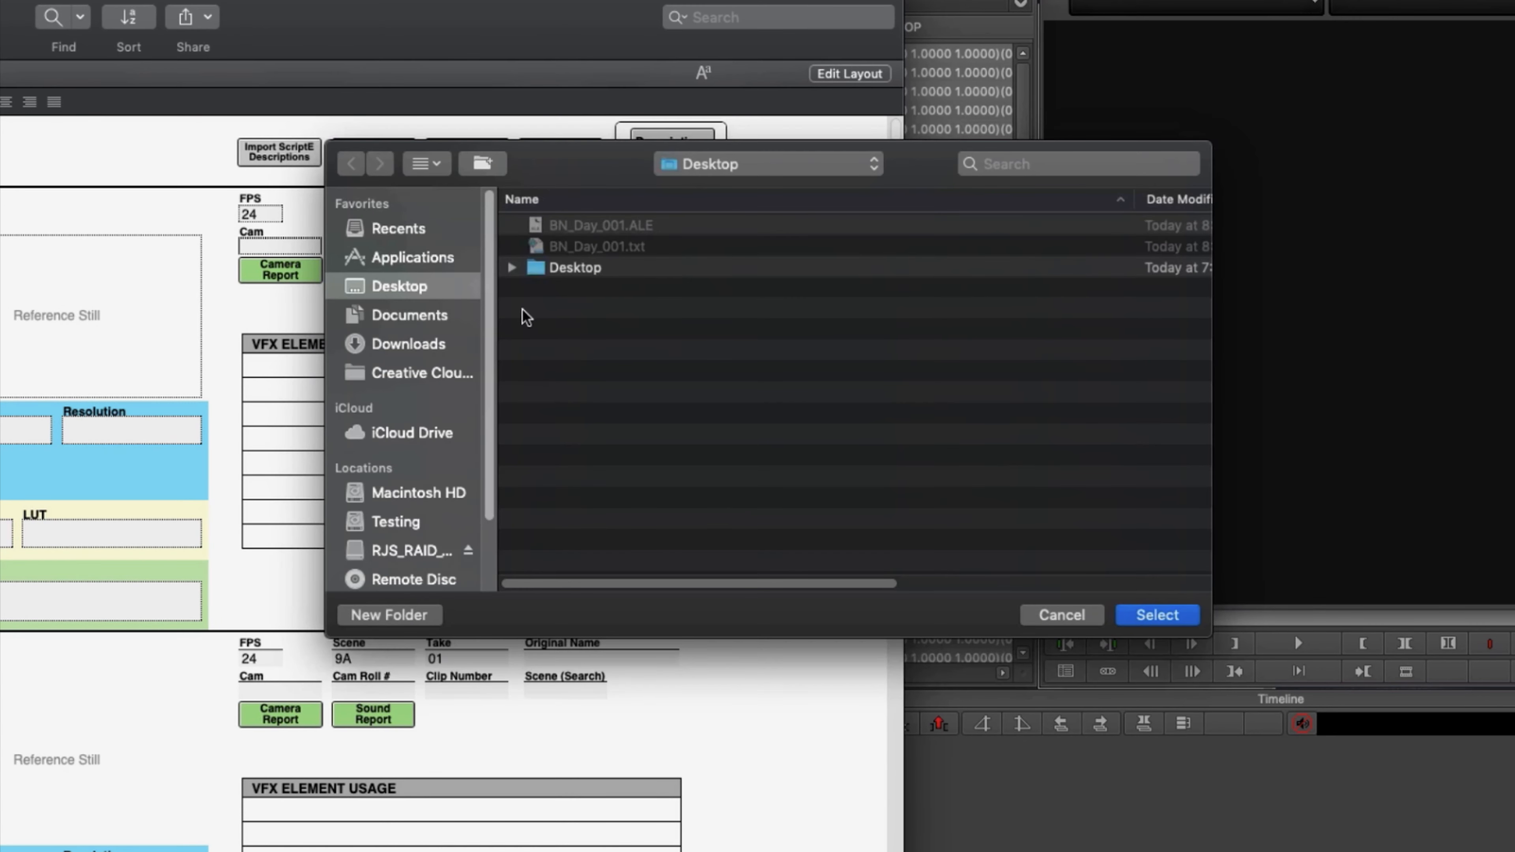
left_click(1145, 617)
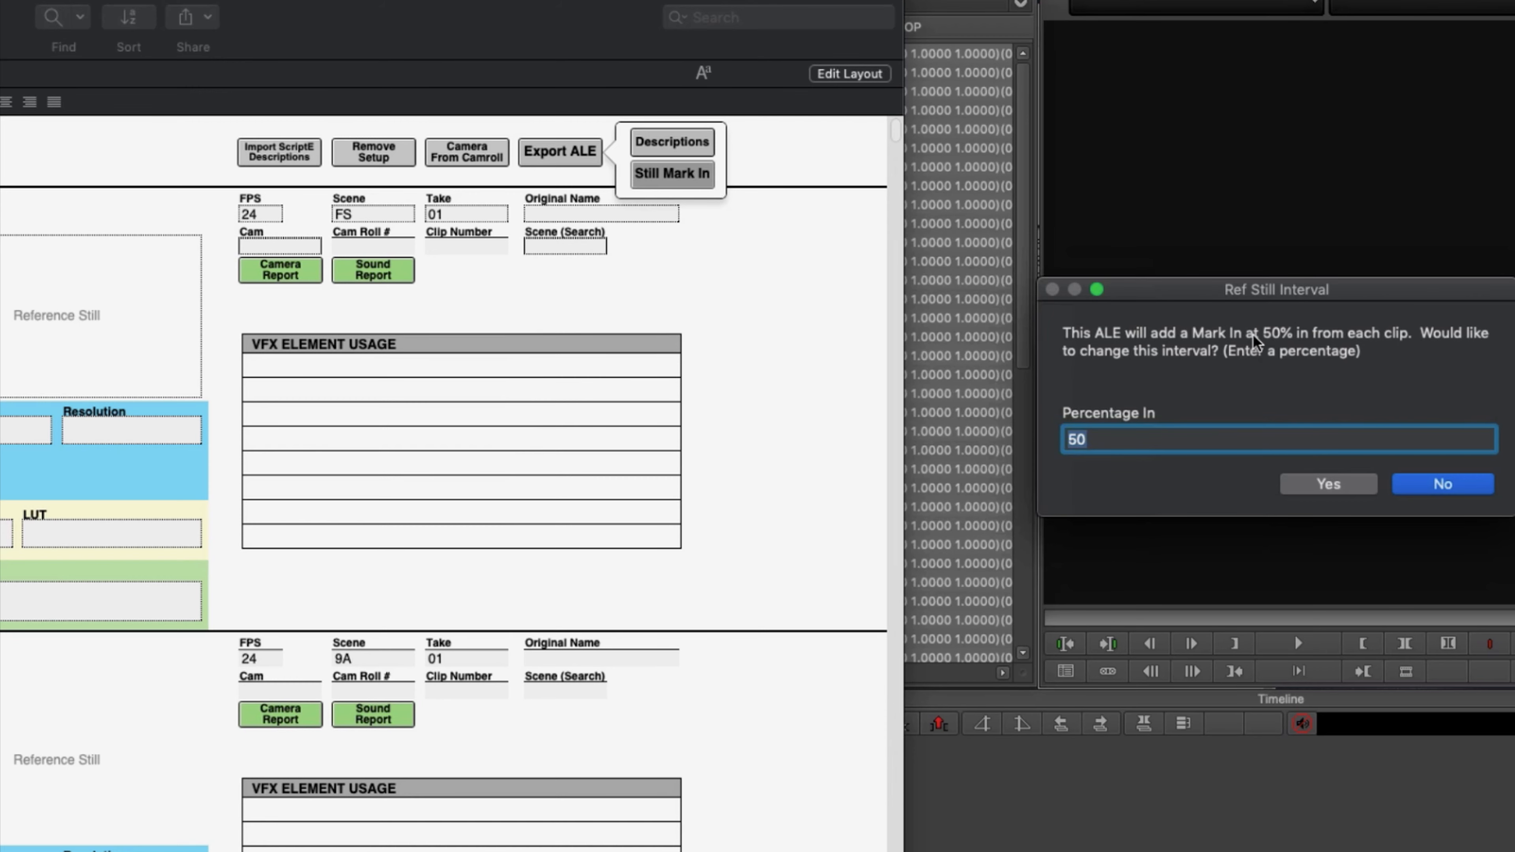
left_click(1328, 484)
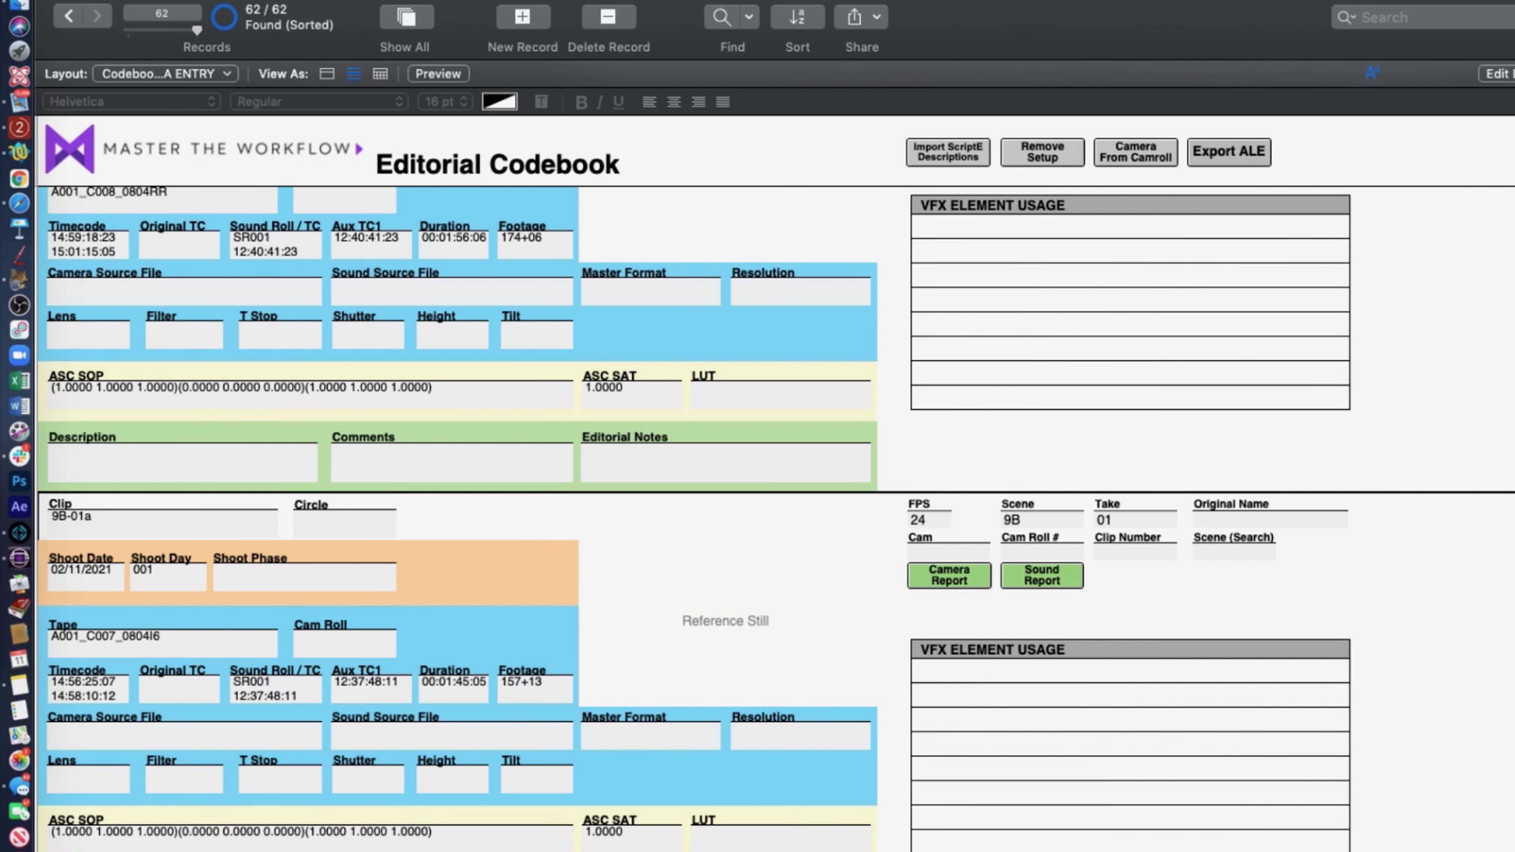
Open Codebook_Mark_In-20210211.ale from the Desktop in the text editor, examine its columns and Mark In timecodes, and close the document
scroll(757, 518, "up", 20)
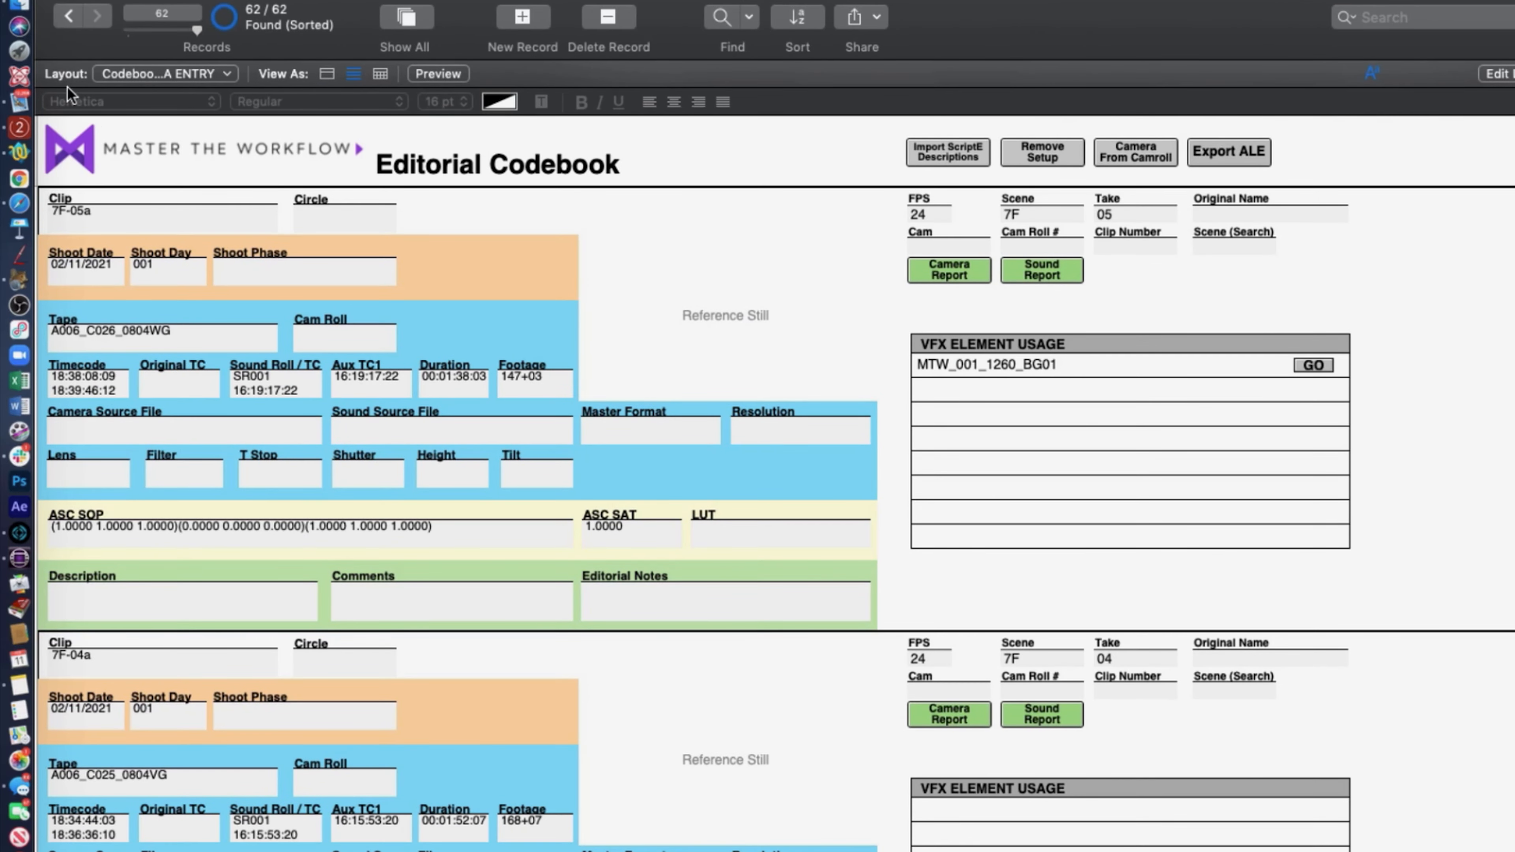
left_click(6, 33)
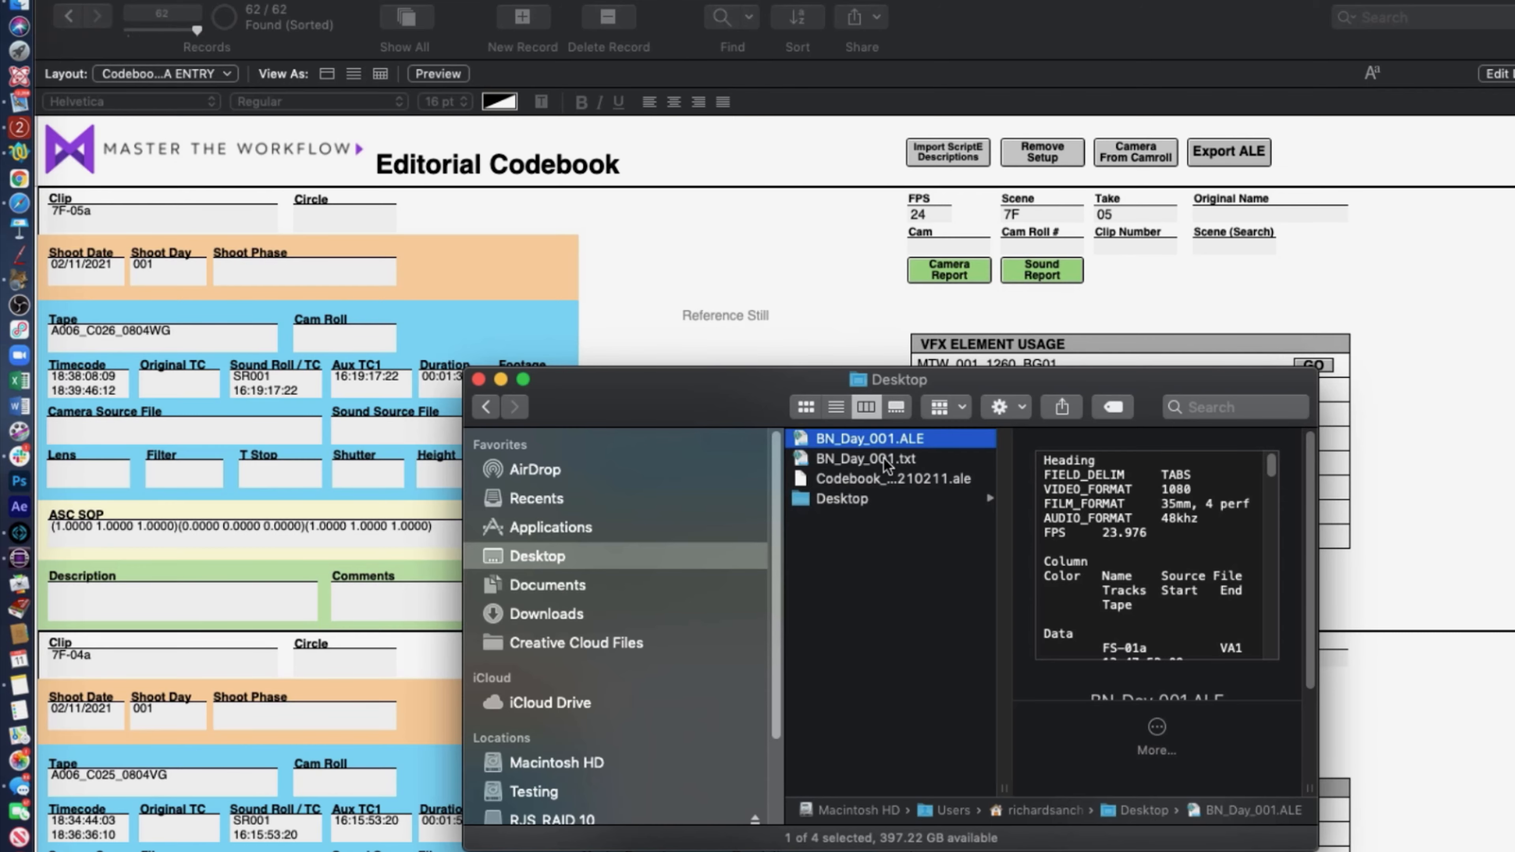
left_click(895, 478)
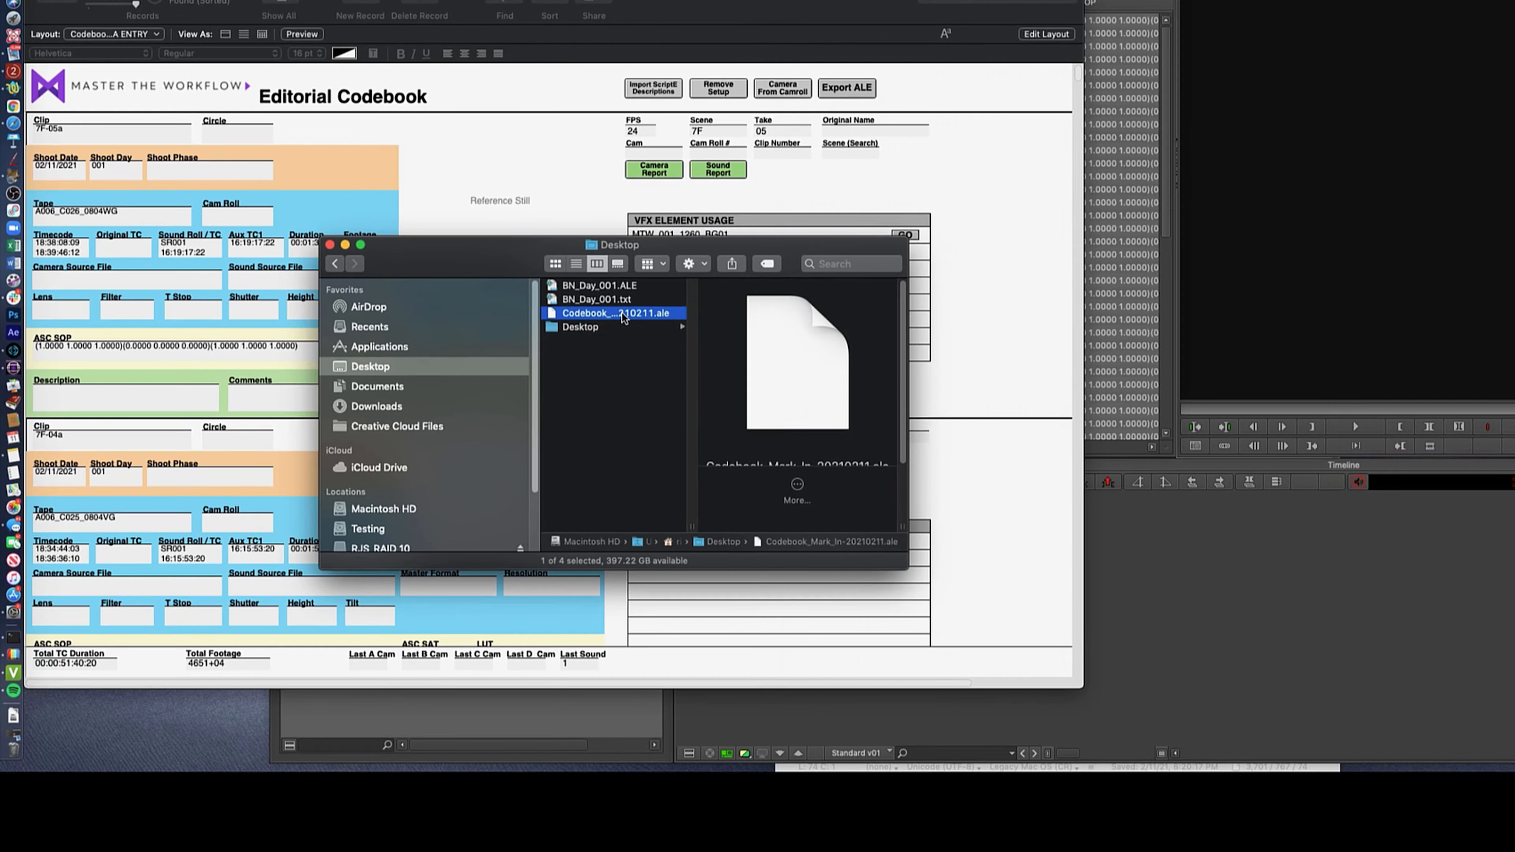
double_click(622, 315)
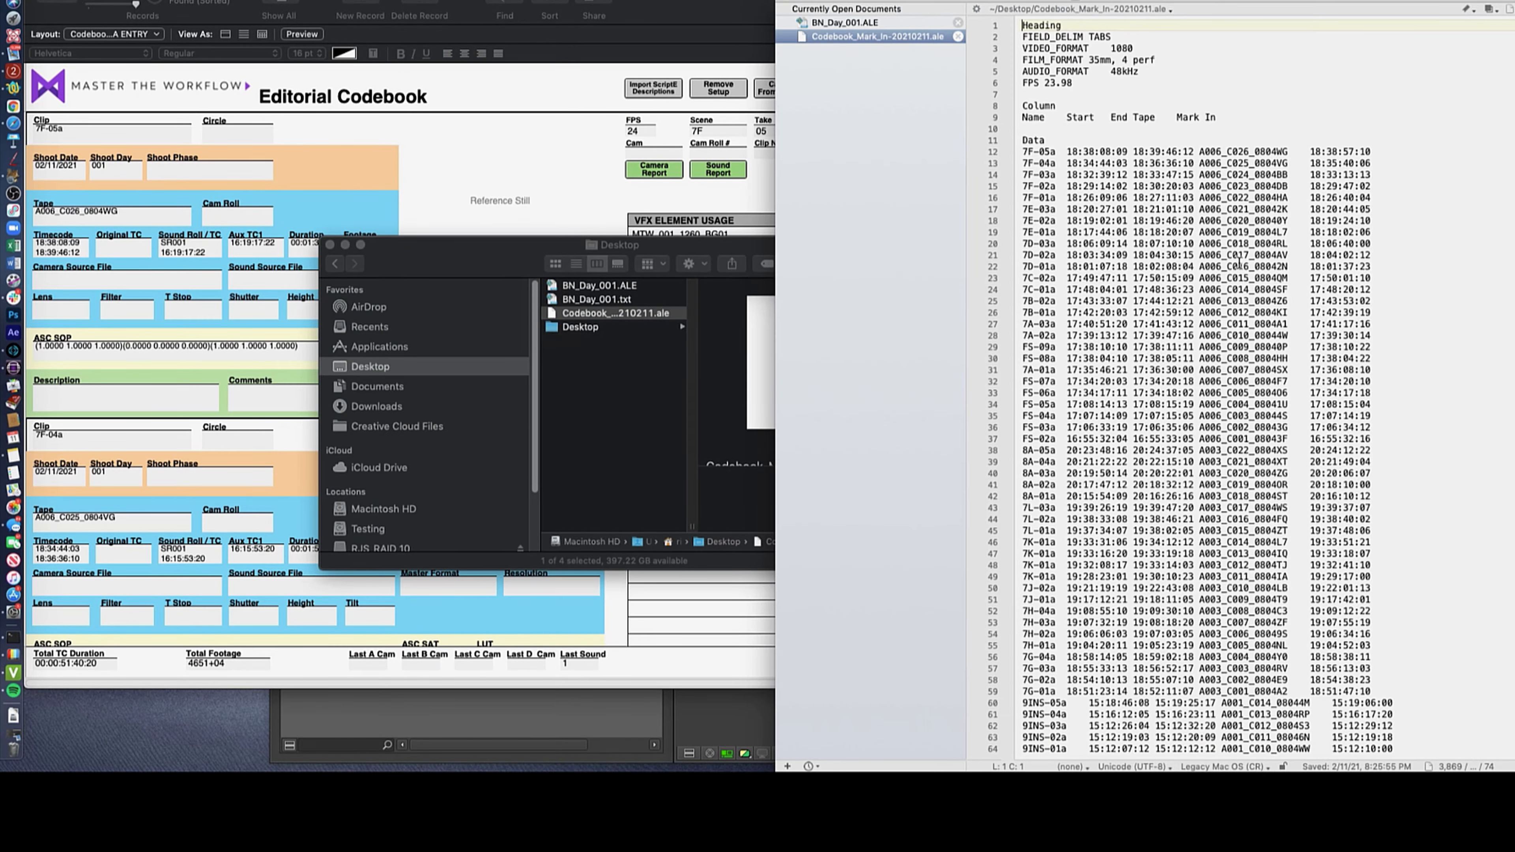
scroll(1224, 233, "down", 2)
scroll(1222, 227, "up", 2)
left_click(1216, 134)
key("super+w")
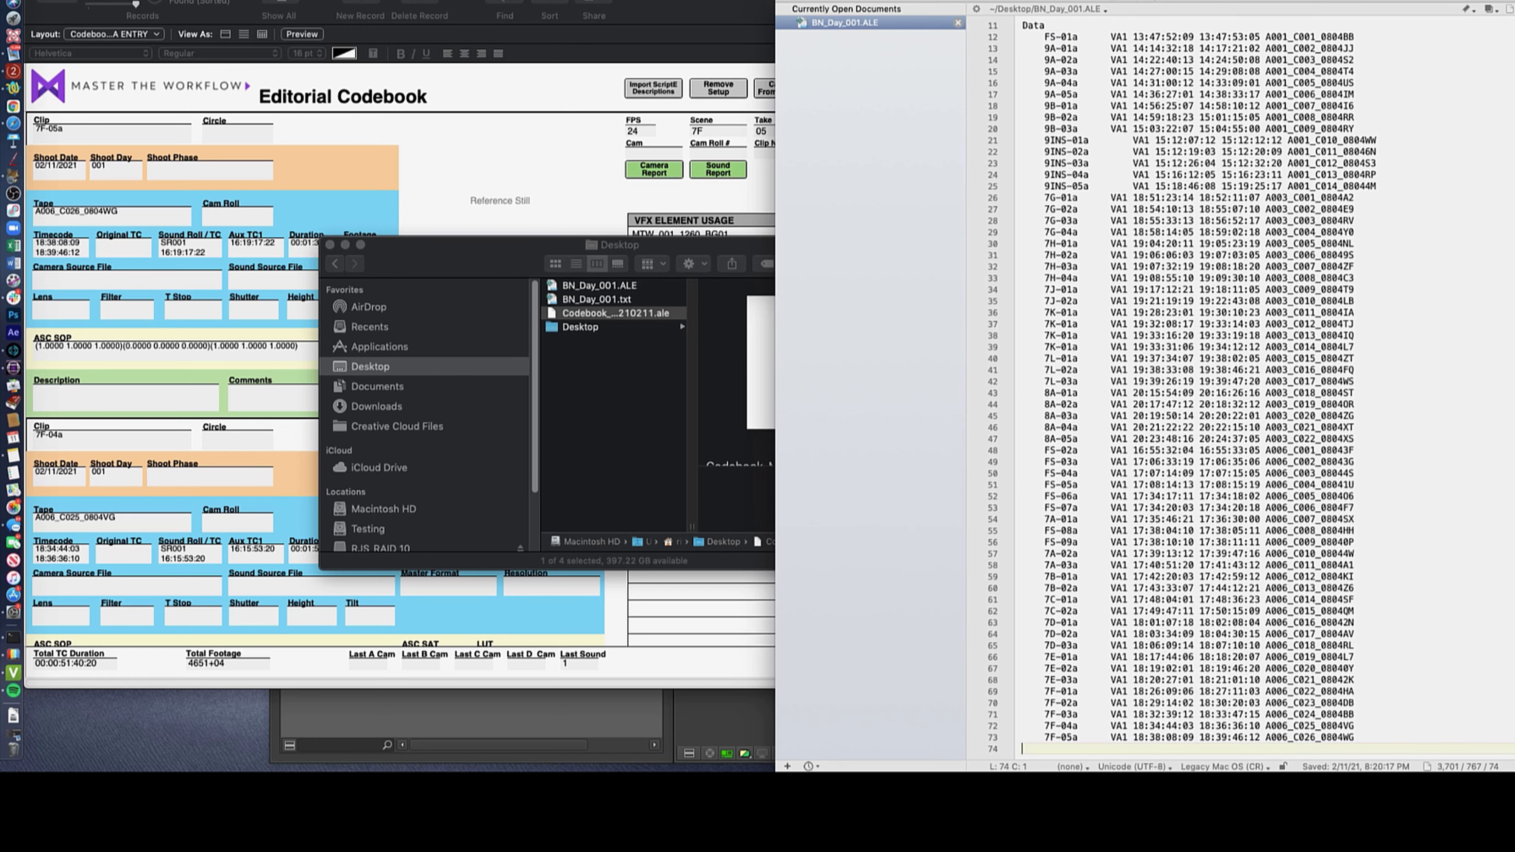
left_click(788, 0)
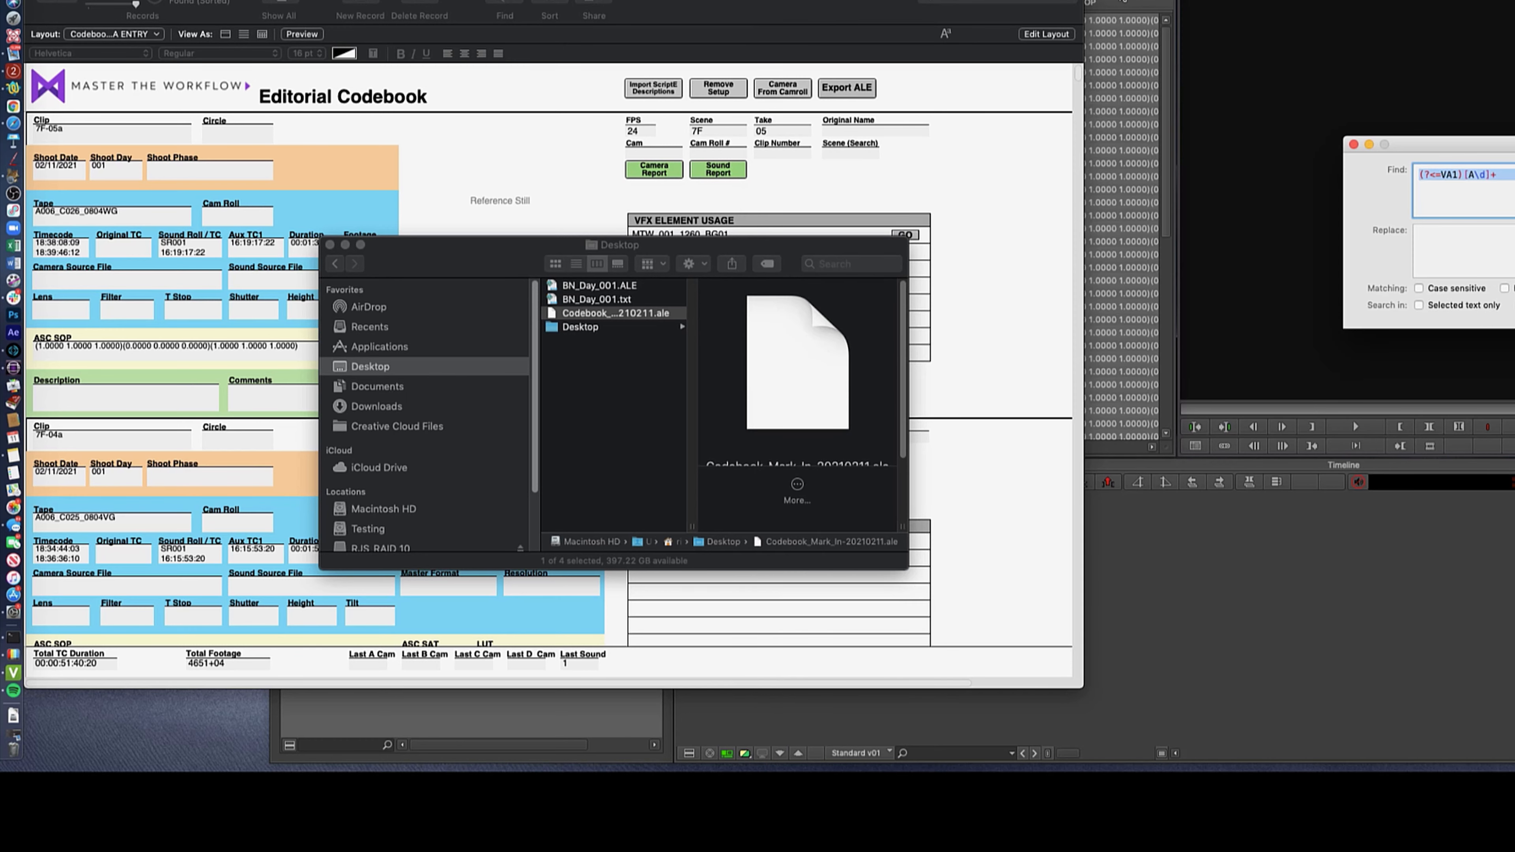
Return to the Avid clip bin, switch it to the Tracks v02 view and add the Mark IN column
left_click(1120, 14)
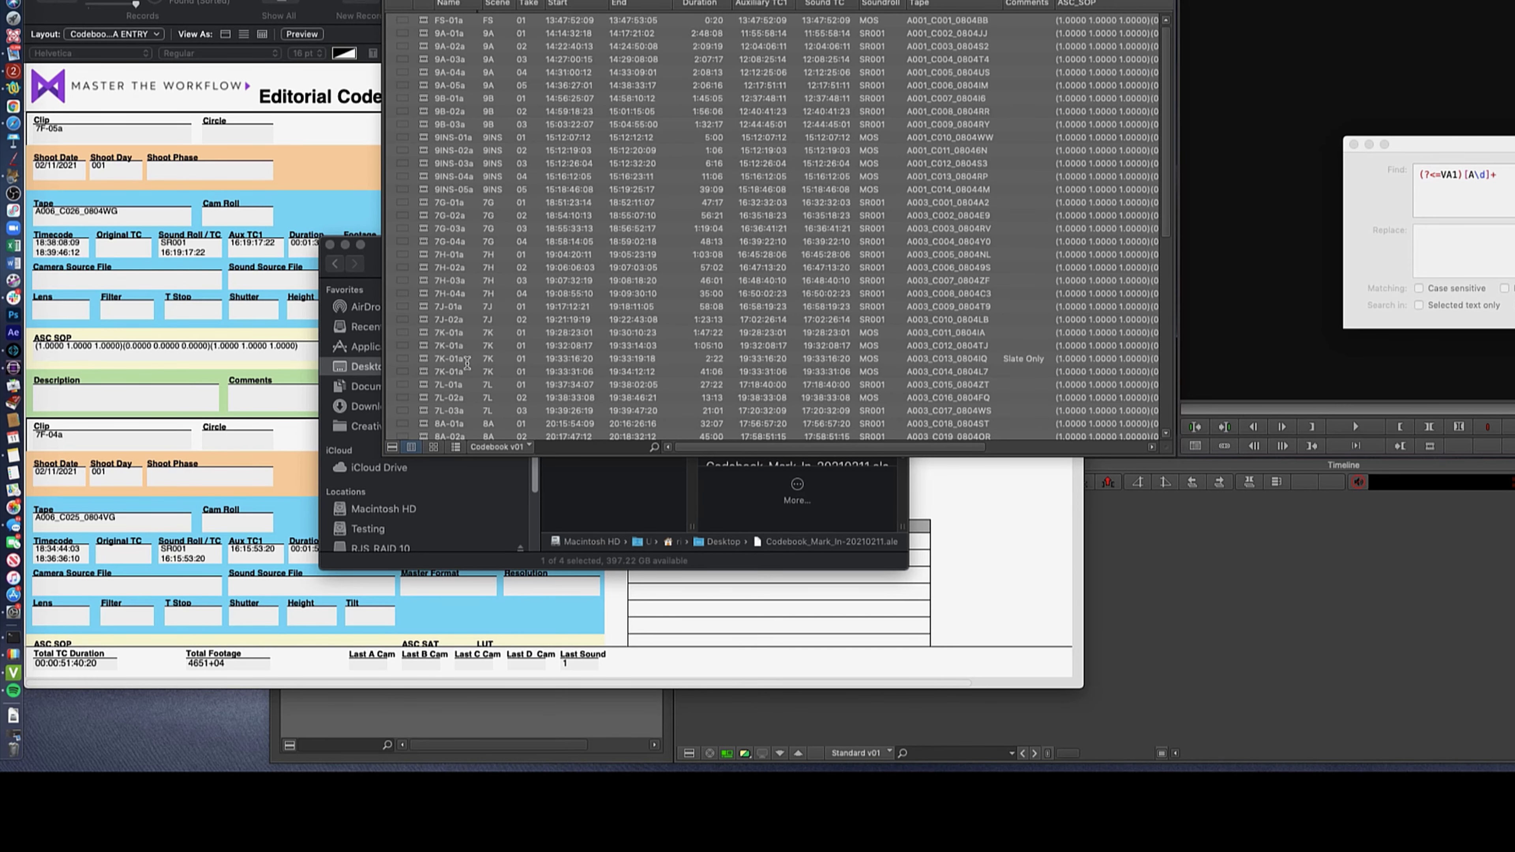
left_click(497, 448)
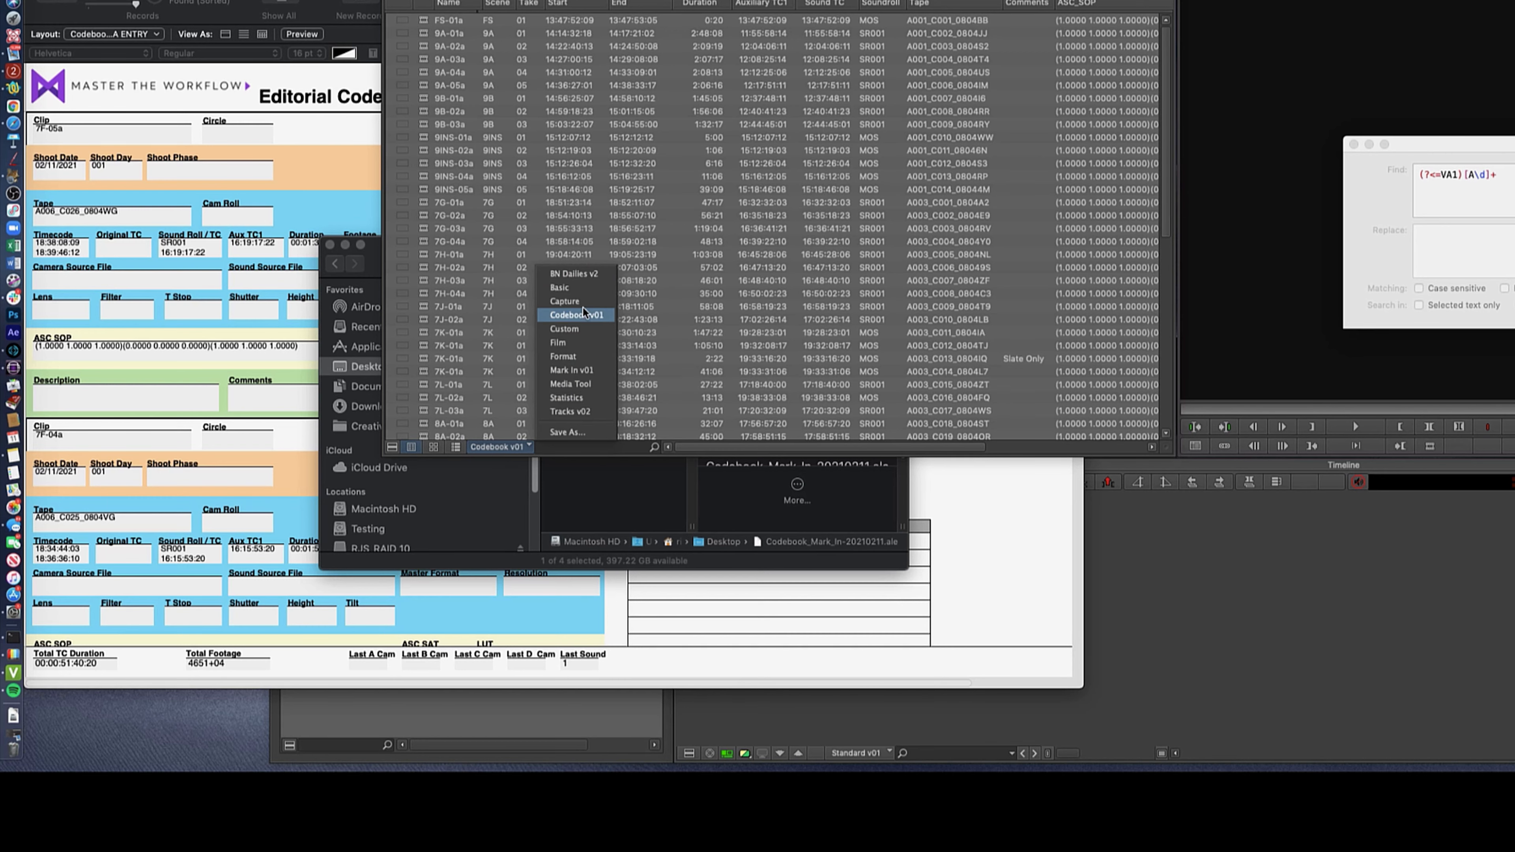
left_click(570, 411)
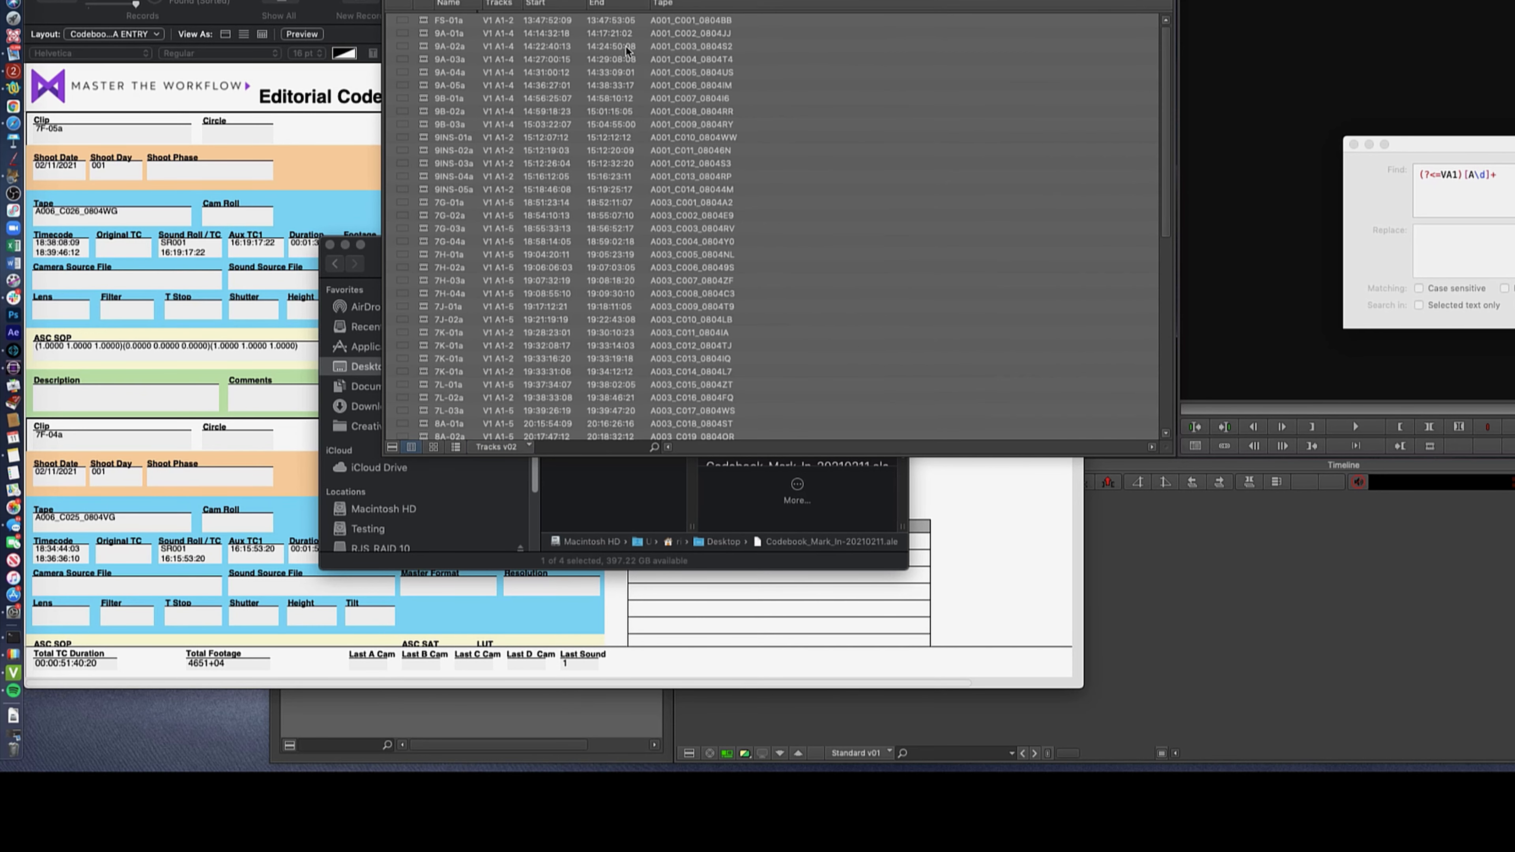
right_click(683, 6)
left_click(710, 17)
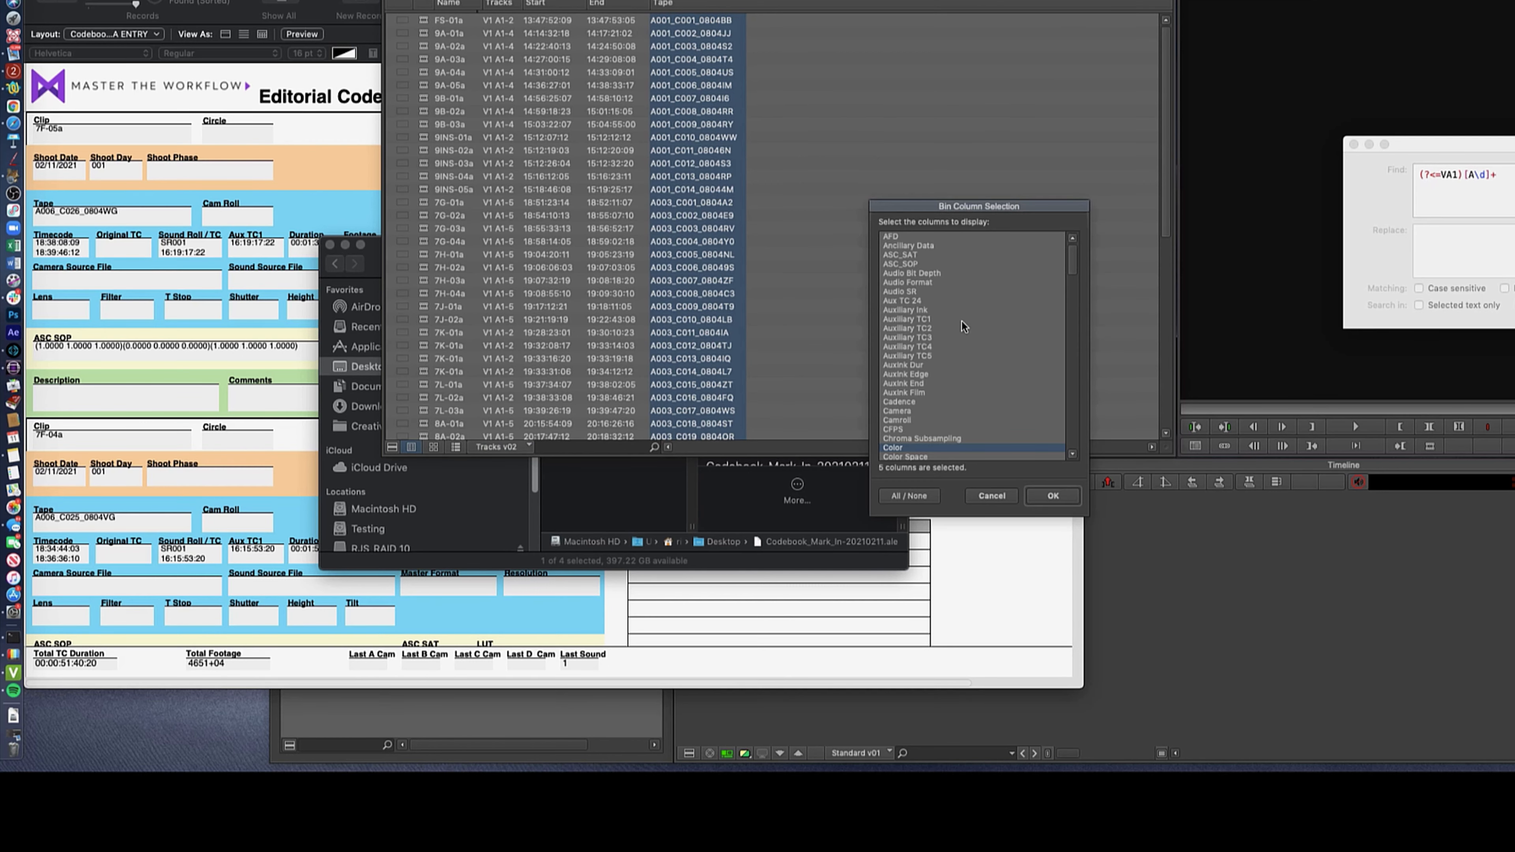
scroll(1013, 366, "down", 8)
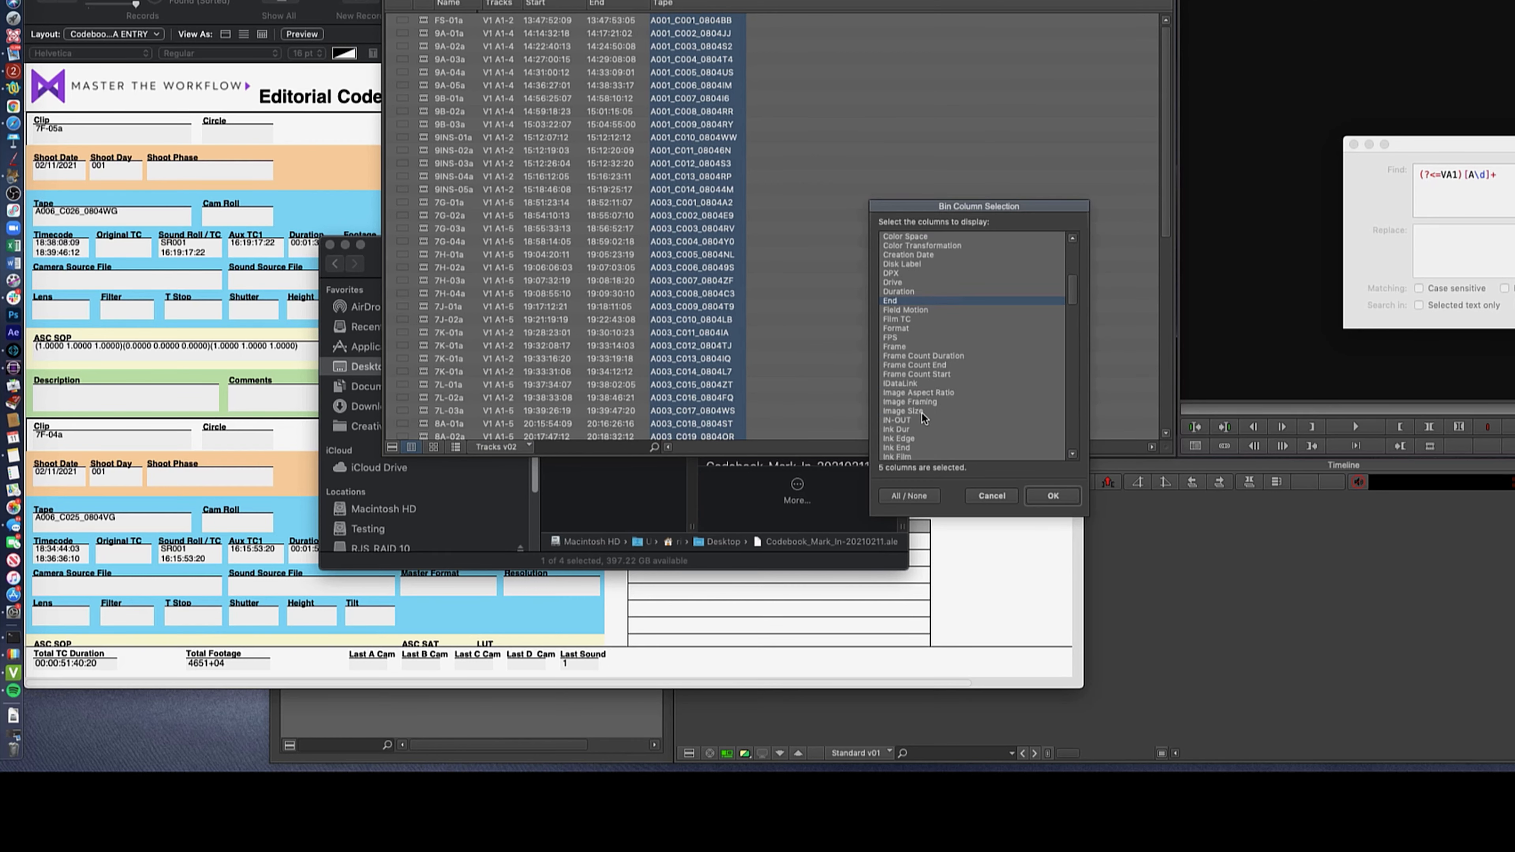
scroll(945, 408, "down", 6)
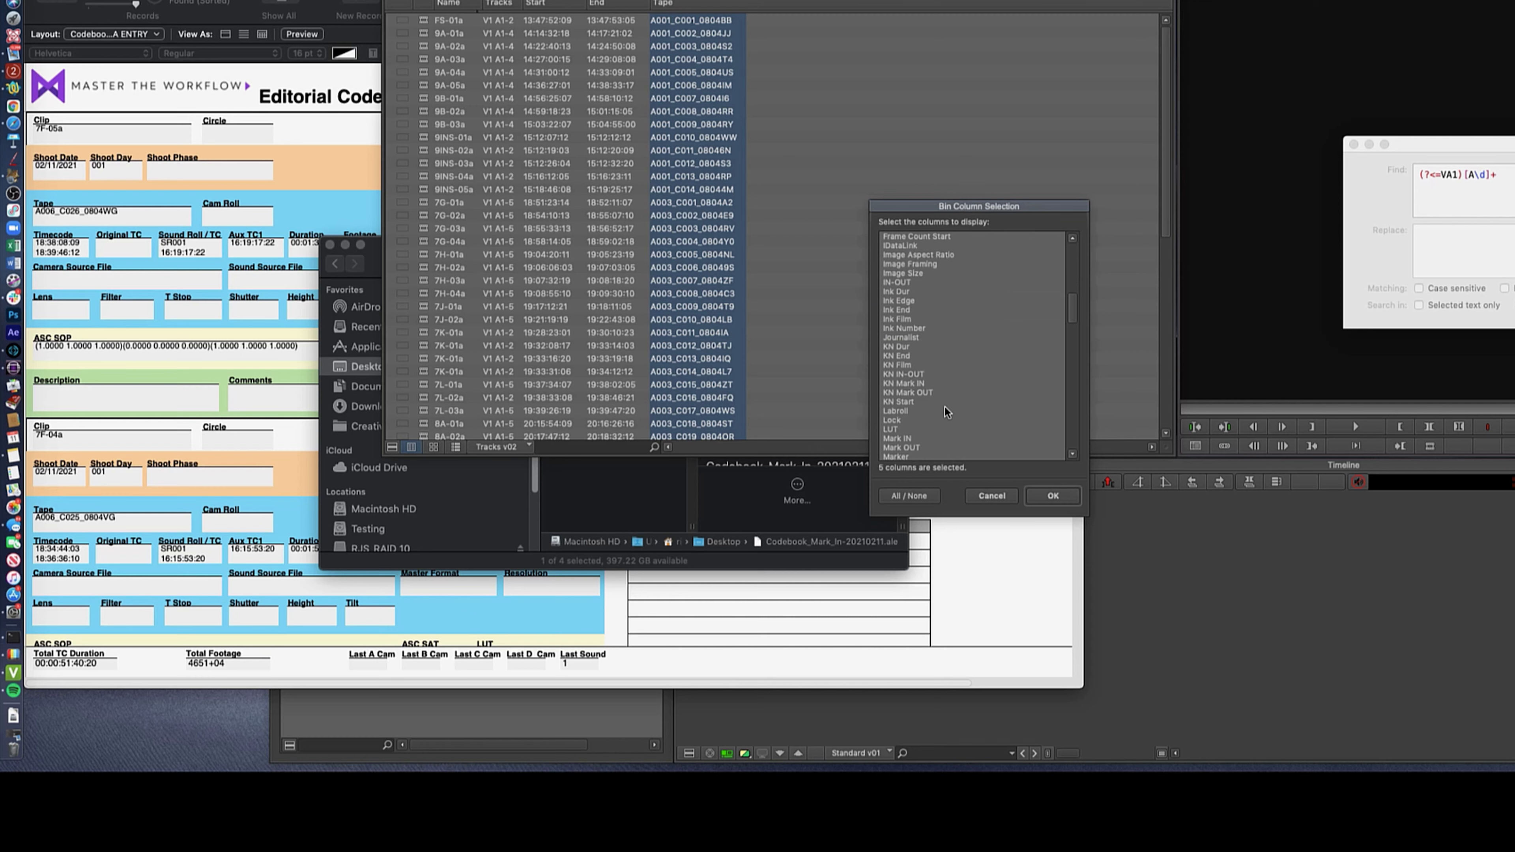
left_click(922, 438)
left_click(1036, 496)
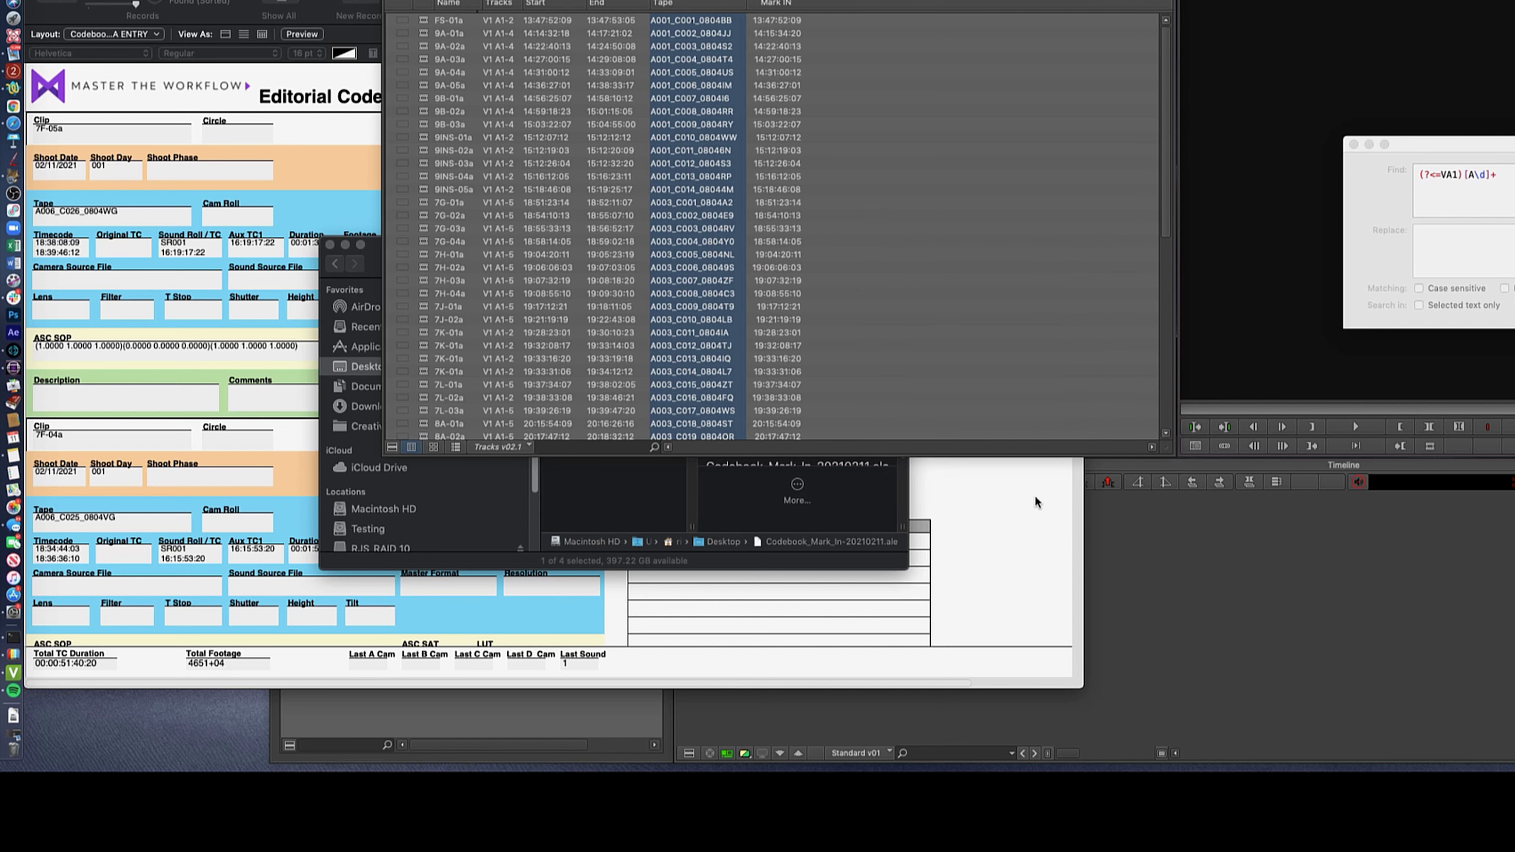
Clear the existing marks from all clips in the bin
left_click(426, 218)
key("super+a")
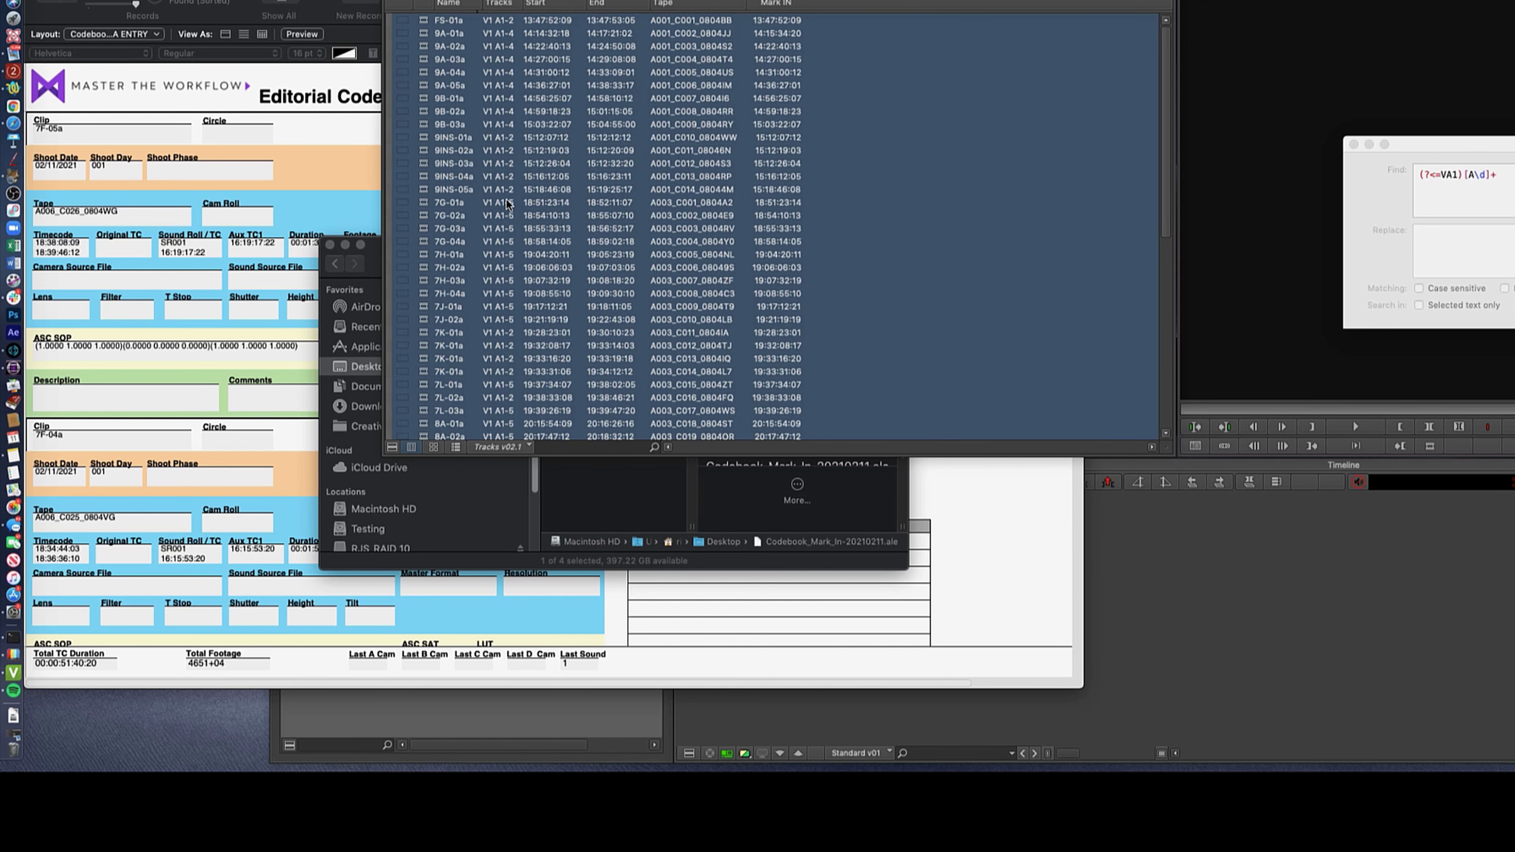
key("g")
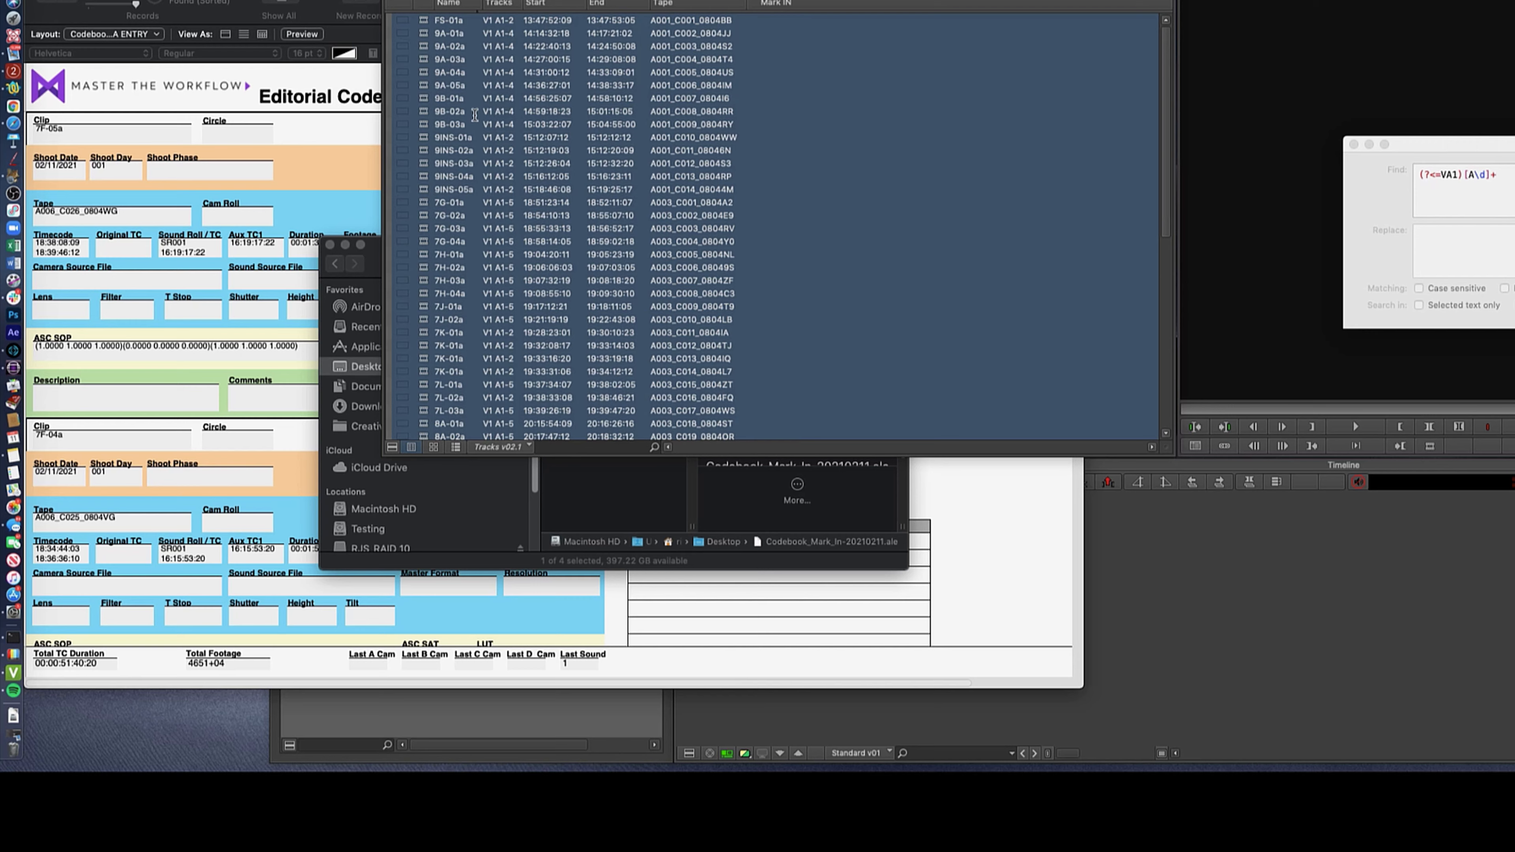
left_click(393, 122)
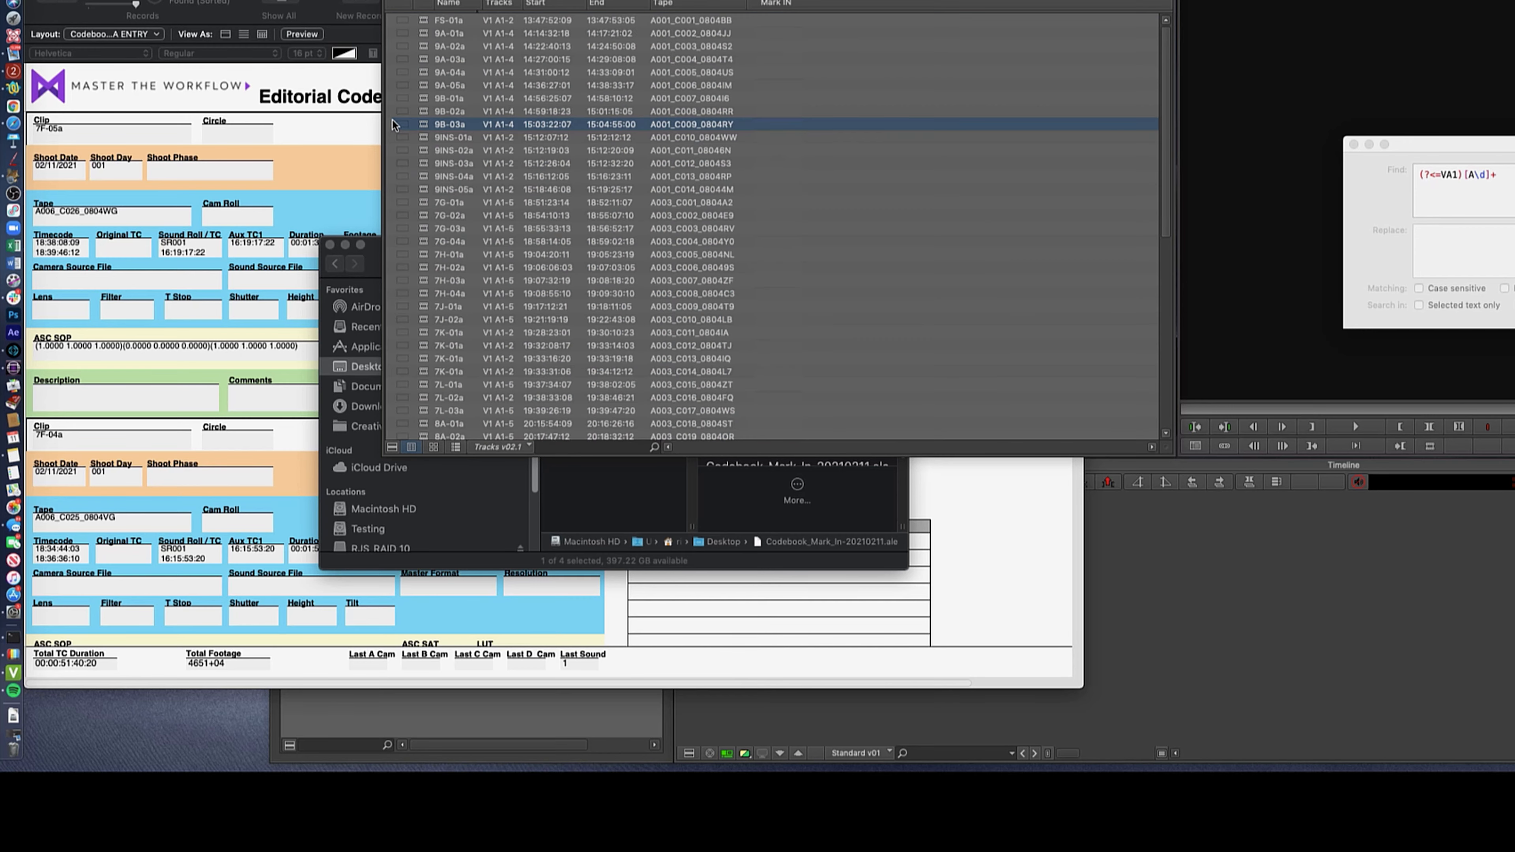
Hide the codebook database and set the Shot Log import setting to Merge events with known master clips
left_click(185, 3)
key("super+h")
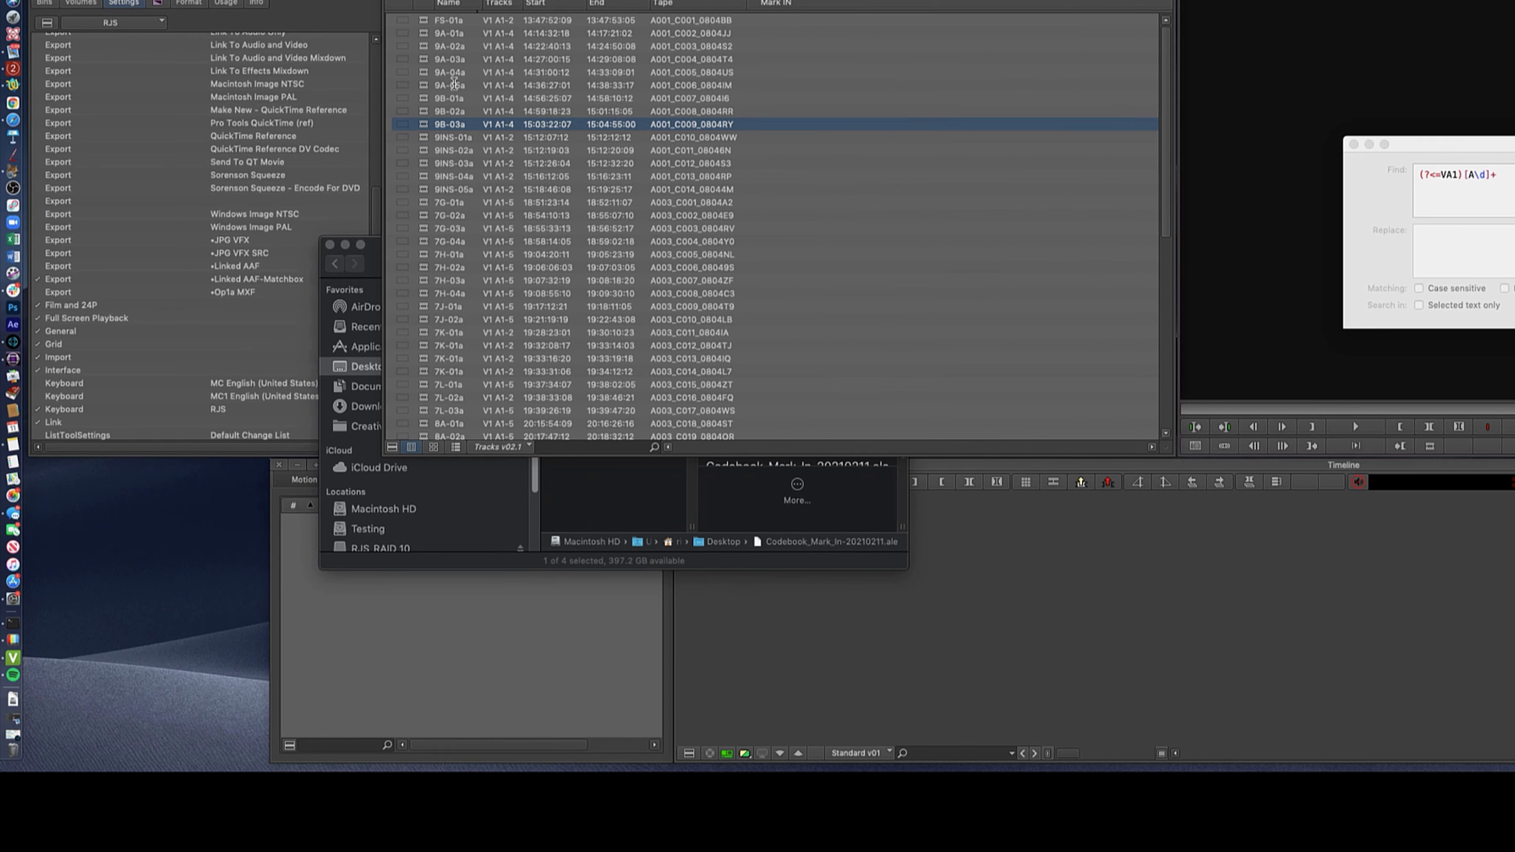
left_click(439, 84)
left_click(423, 48)
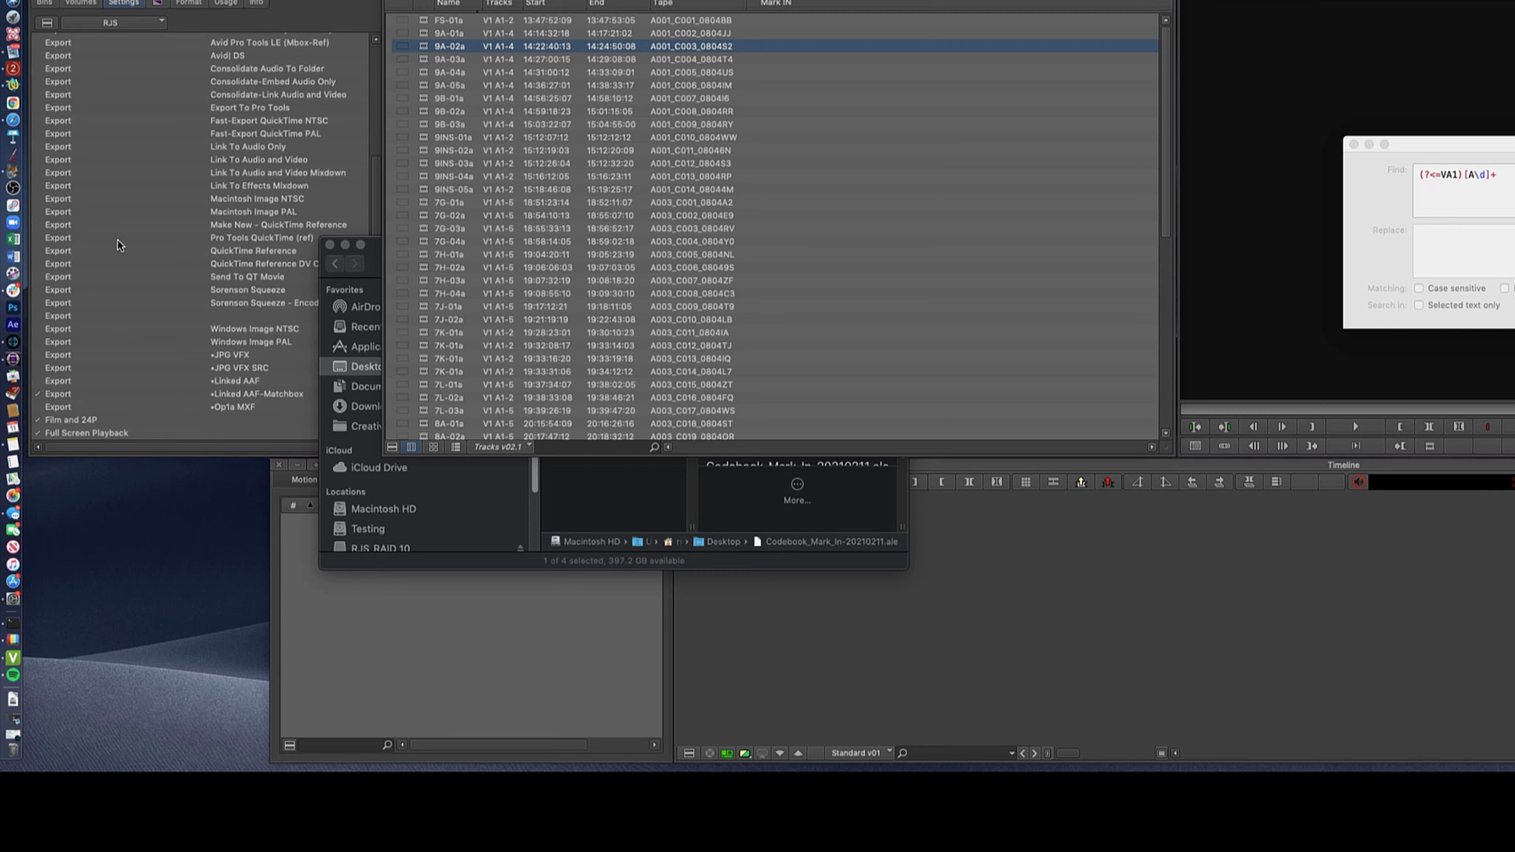
scroll(117, 241, "down", 4)
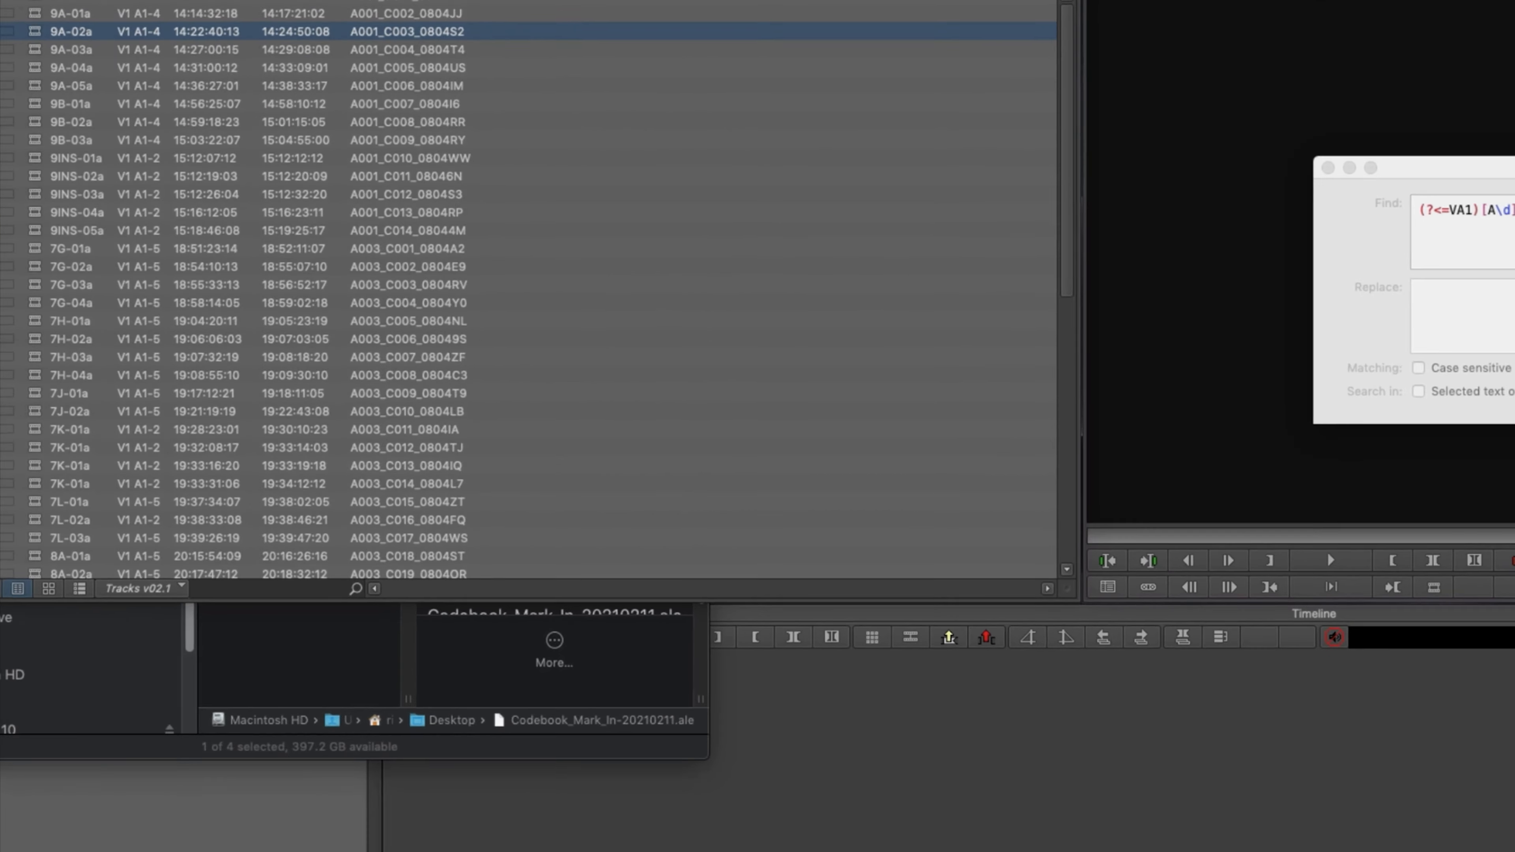
double_click(2, 282)
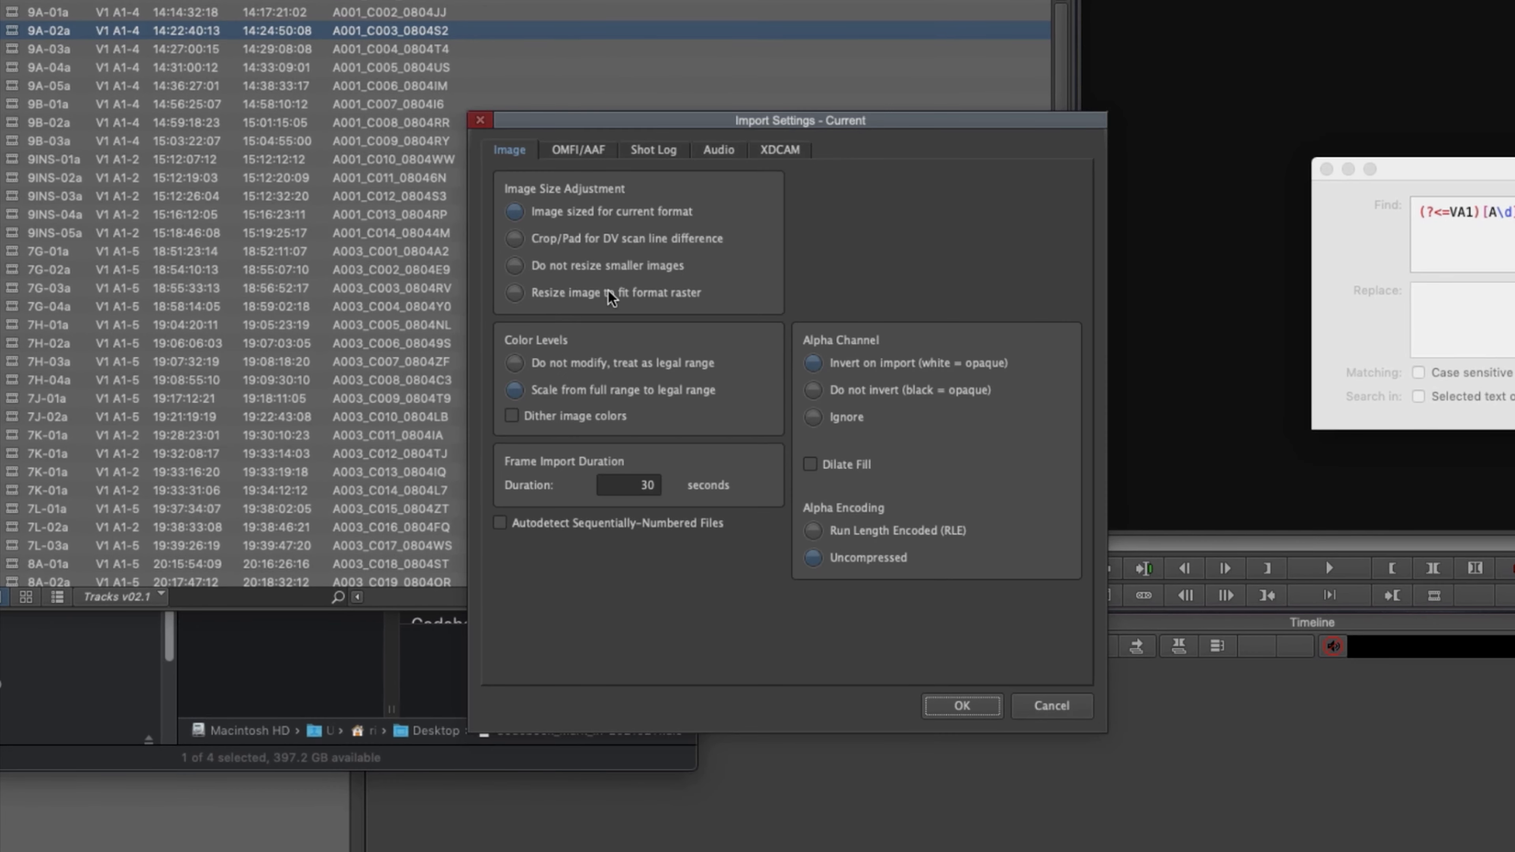
left_click(654, 150)
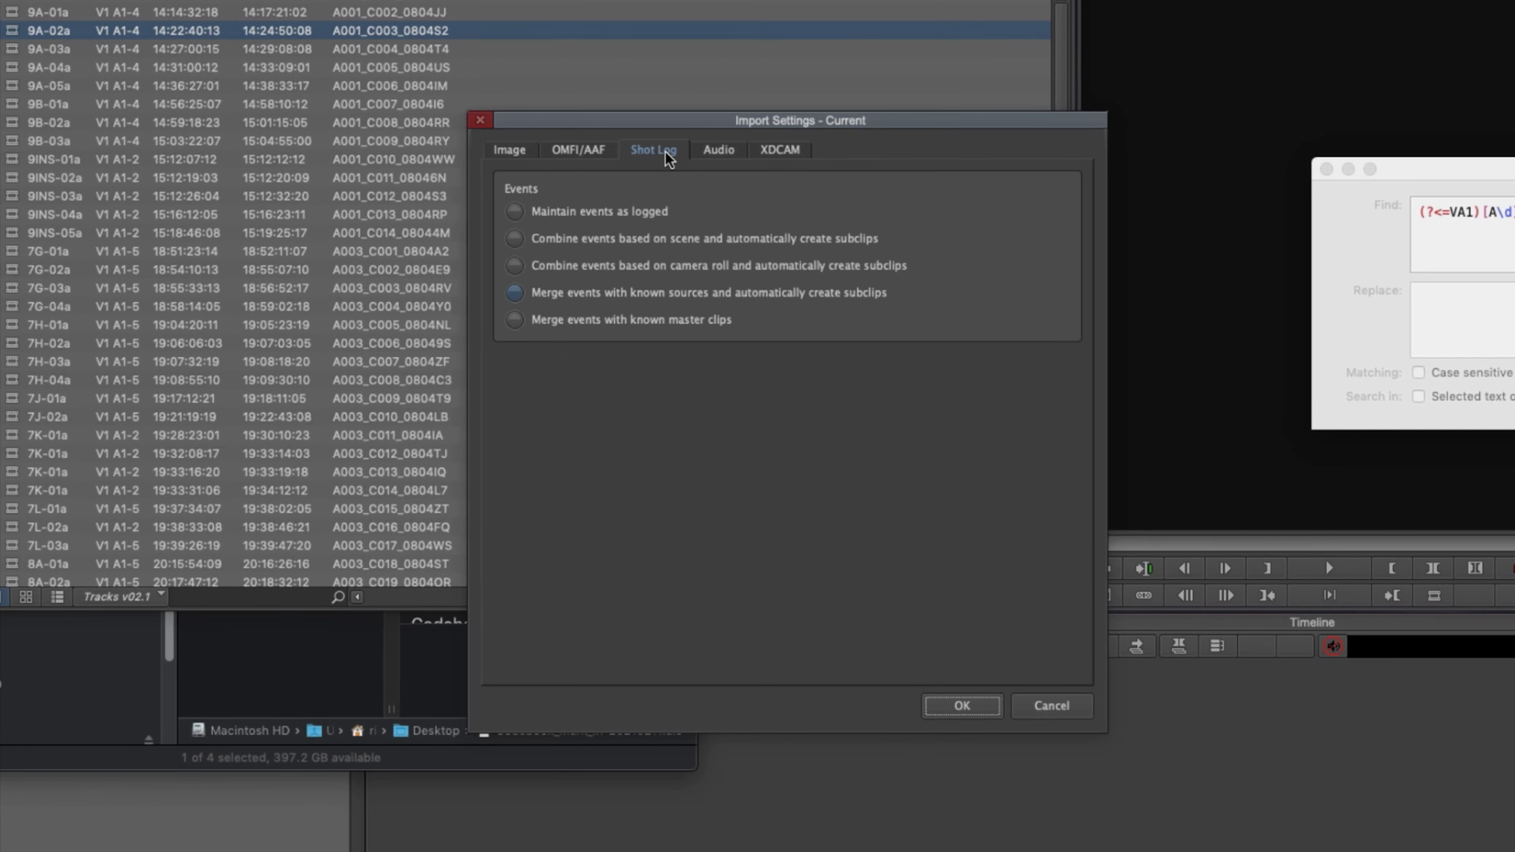
left_click(593, 322)
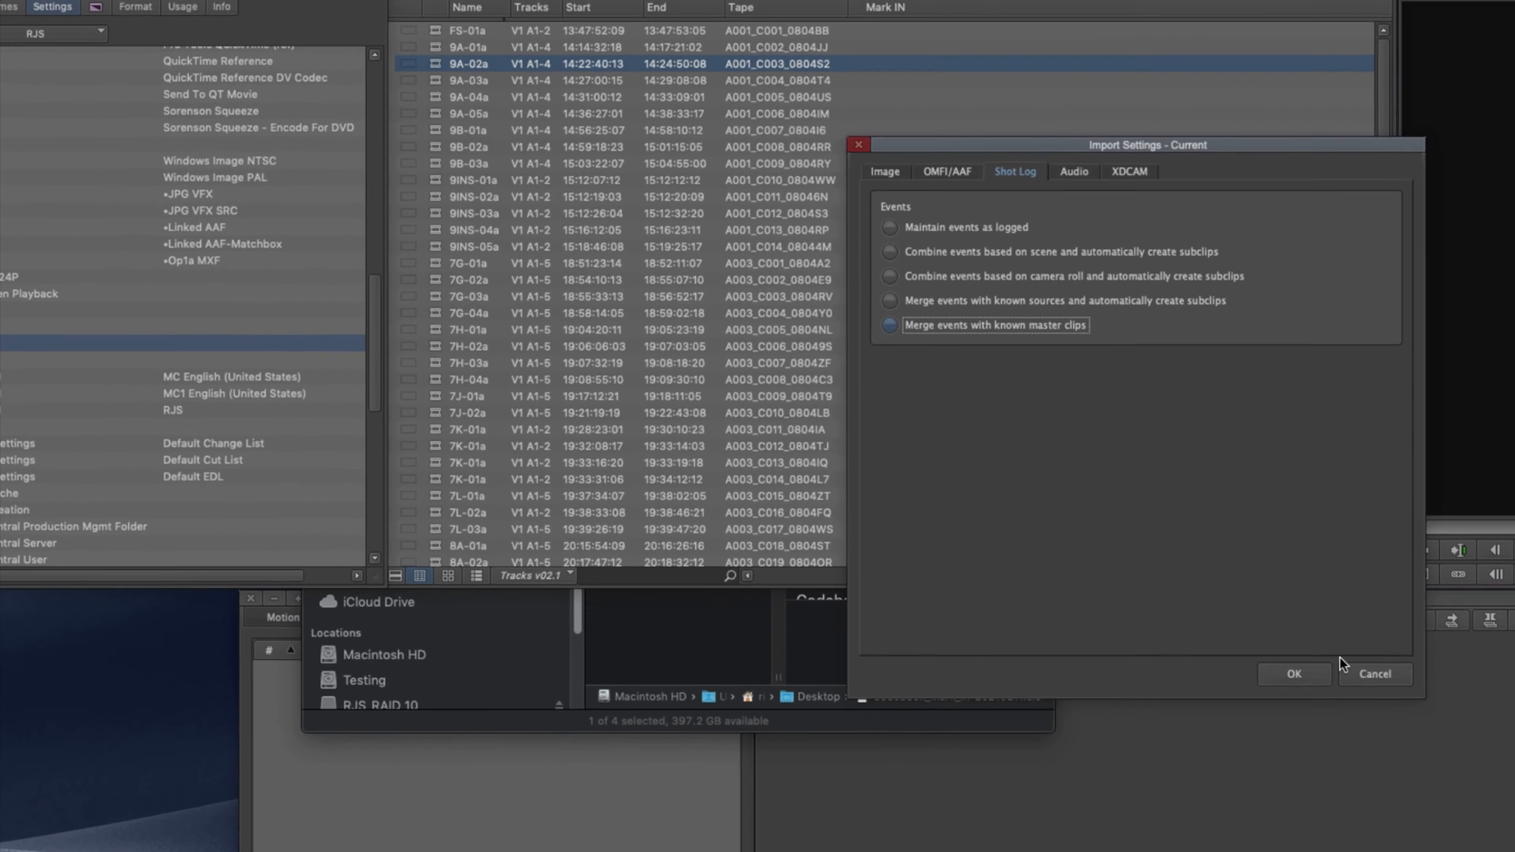
left_click(983, 702)
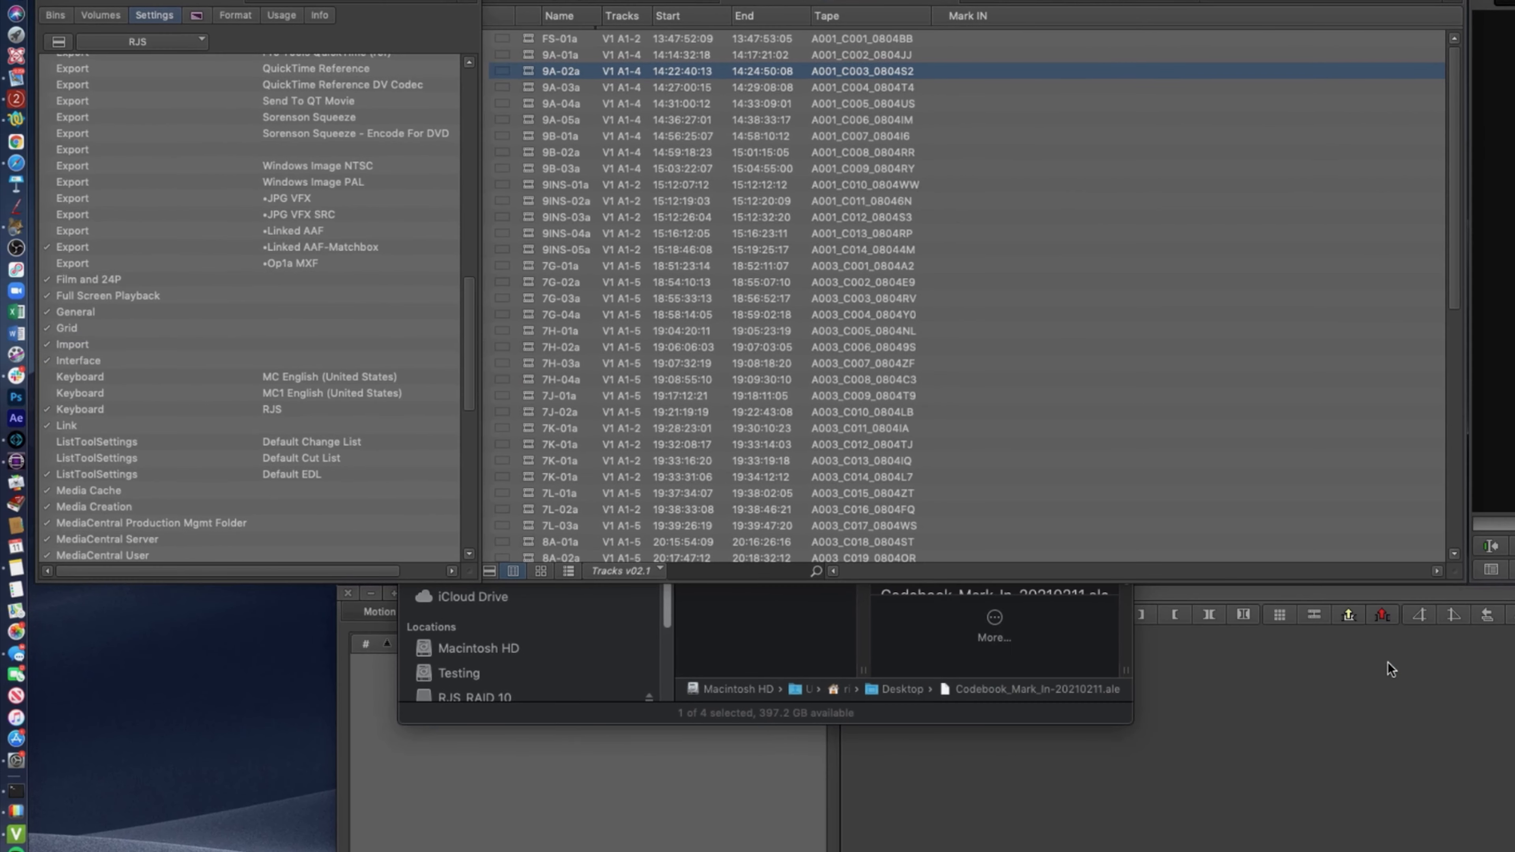
Select all clips in the bin and import Codebook_Mark_In-20210211.ale from the Desktop into it
left_click(528, 118)
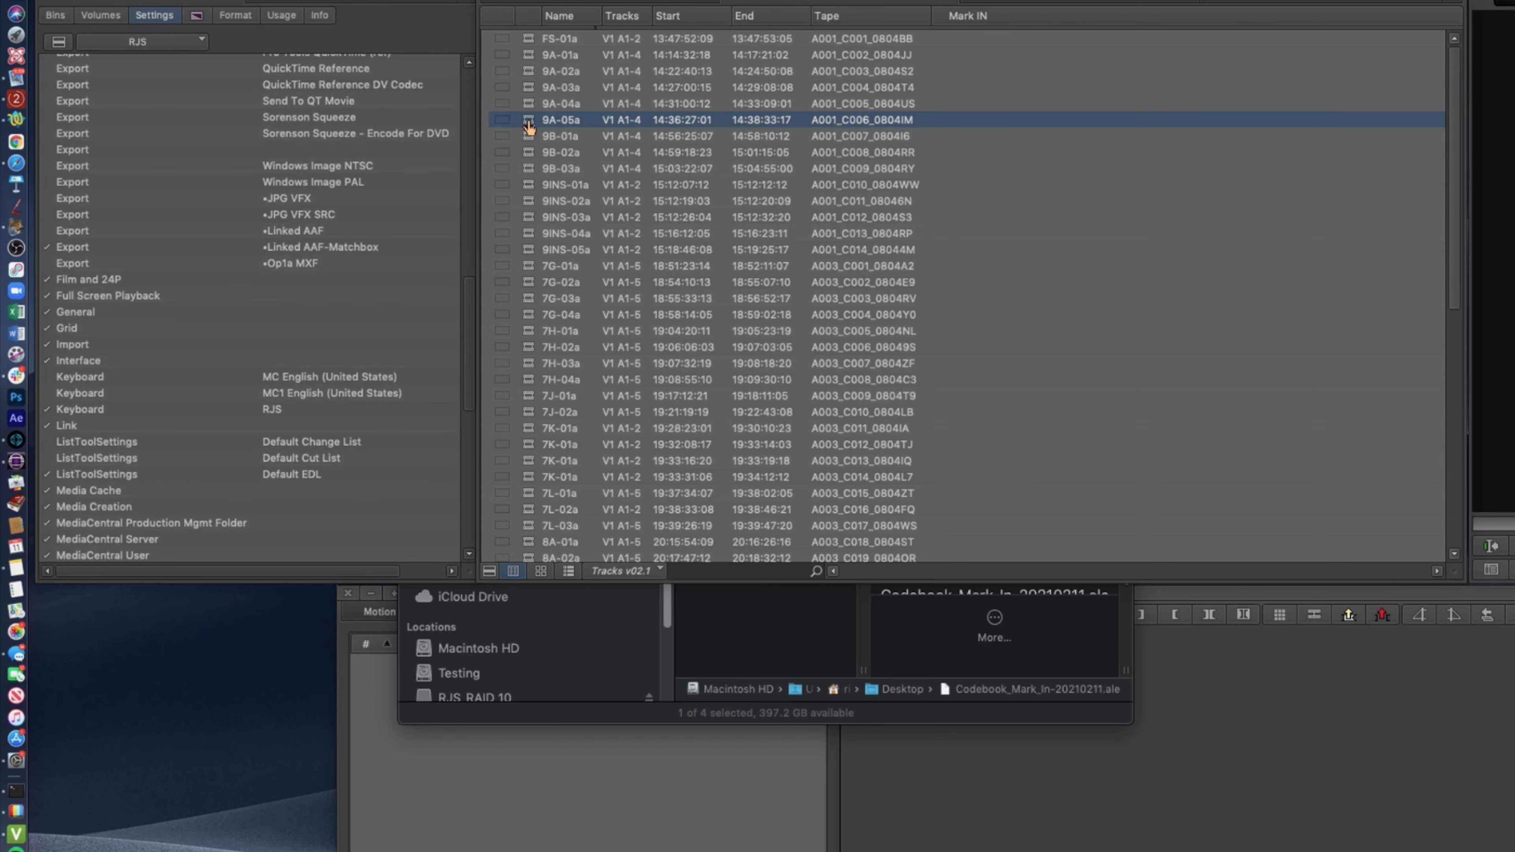
key("super+a")
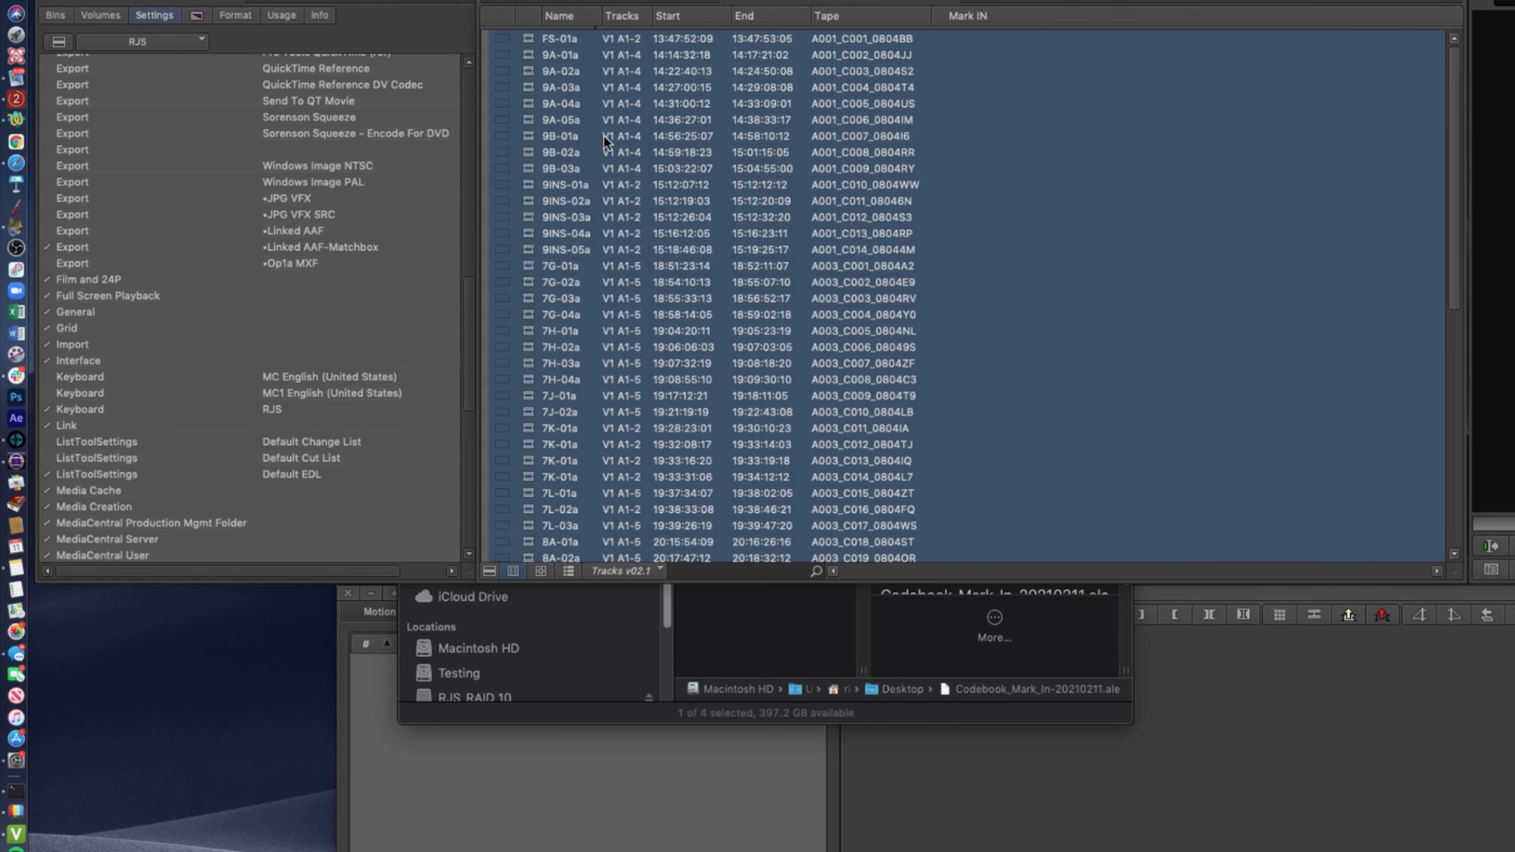
left_click(24, 5)
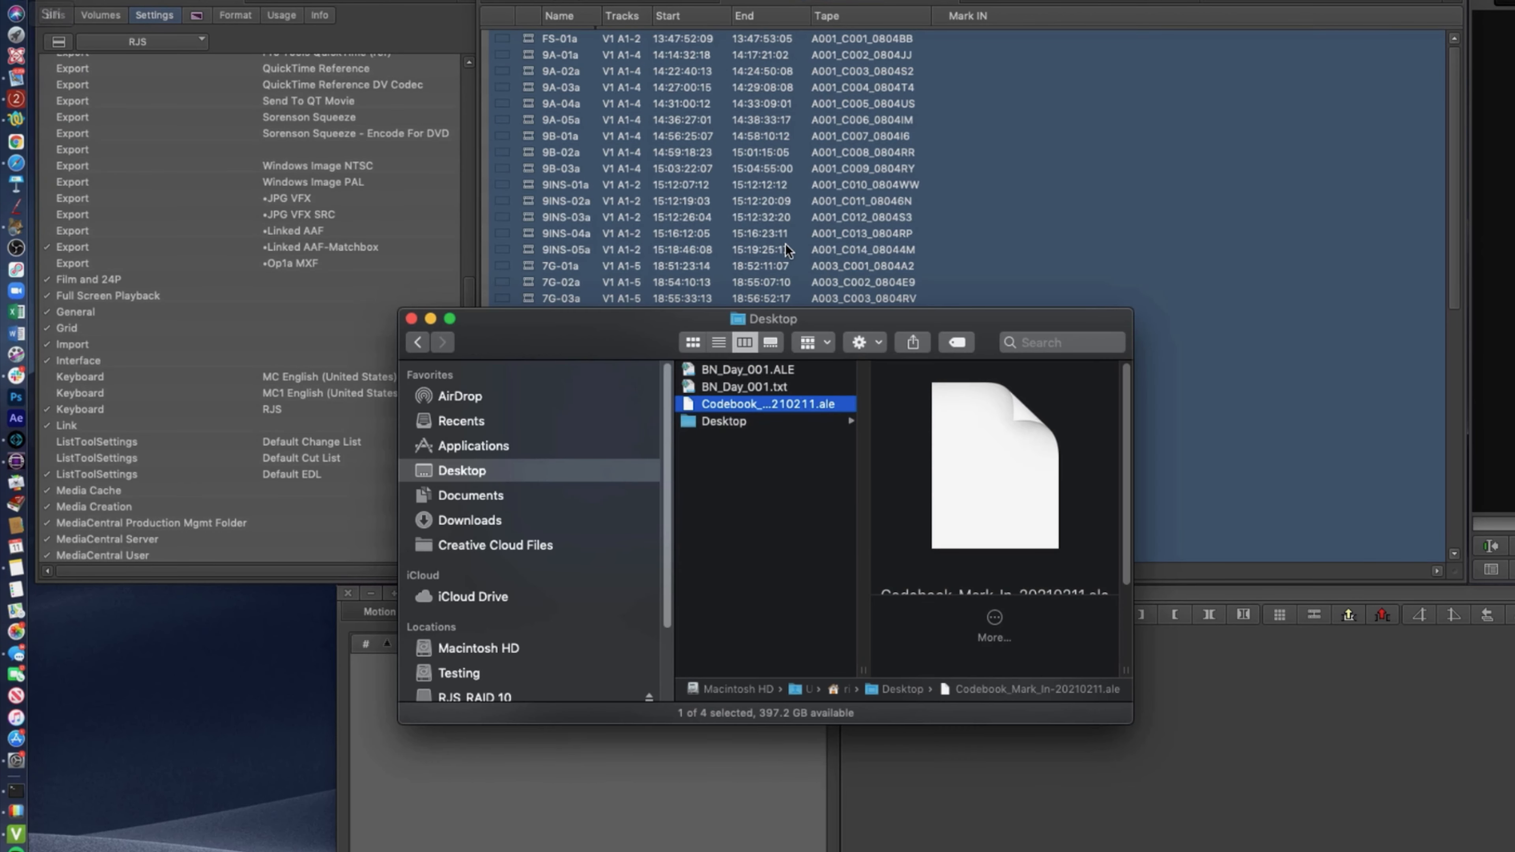
left_click_drag(716, 404, 581, 189)
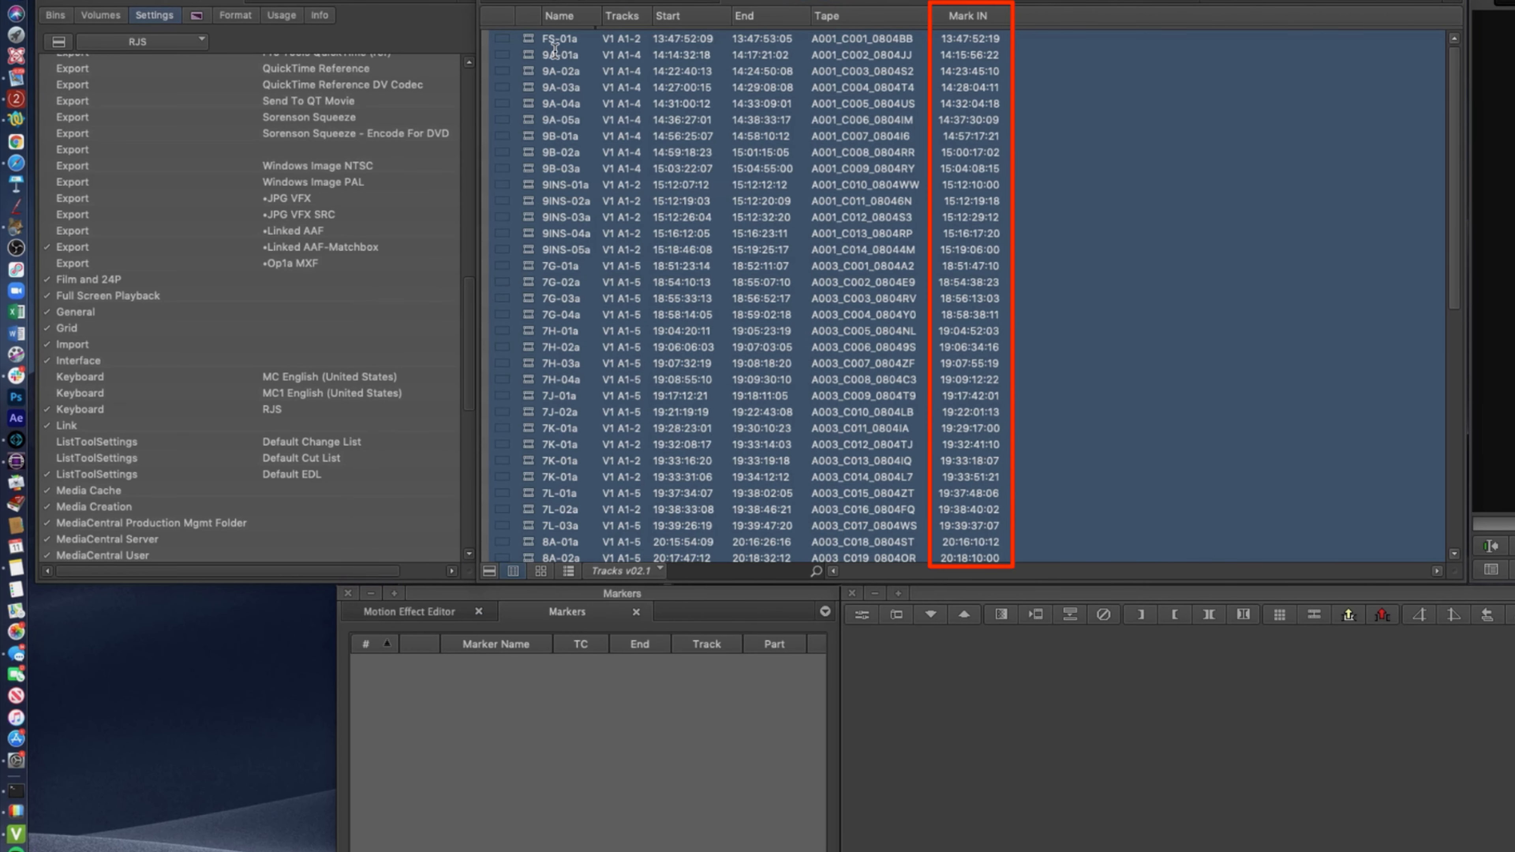
Load clips 9A-01a, 7G-02a, 7H-01a and several 7K-01a takes in turn and jump to each Mark In frame to check it
double_click(539, 57)
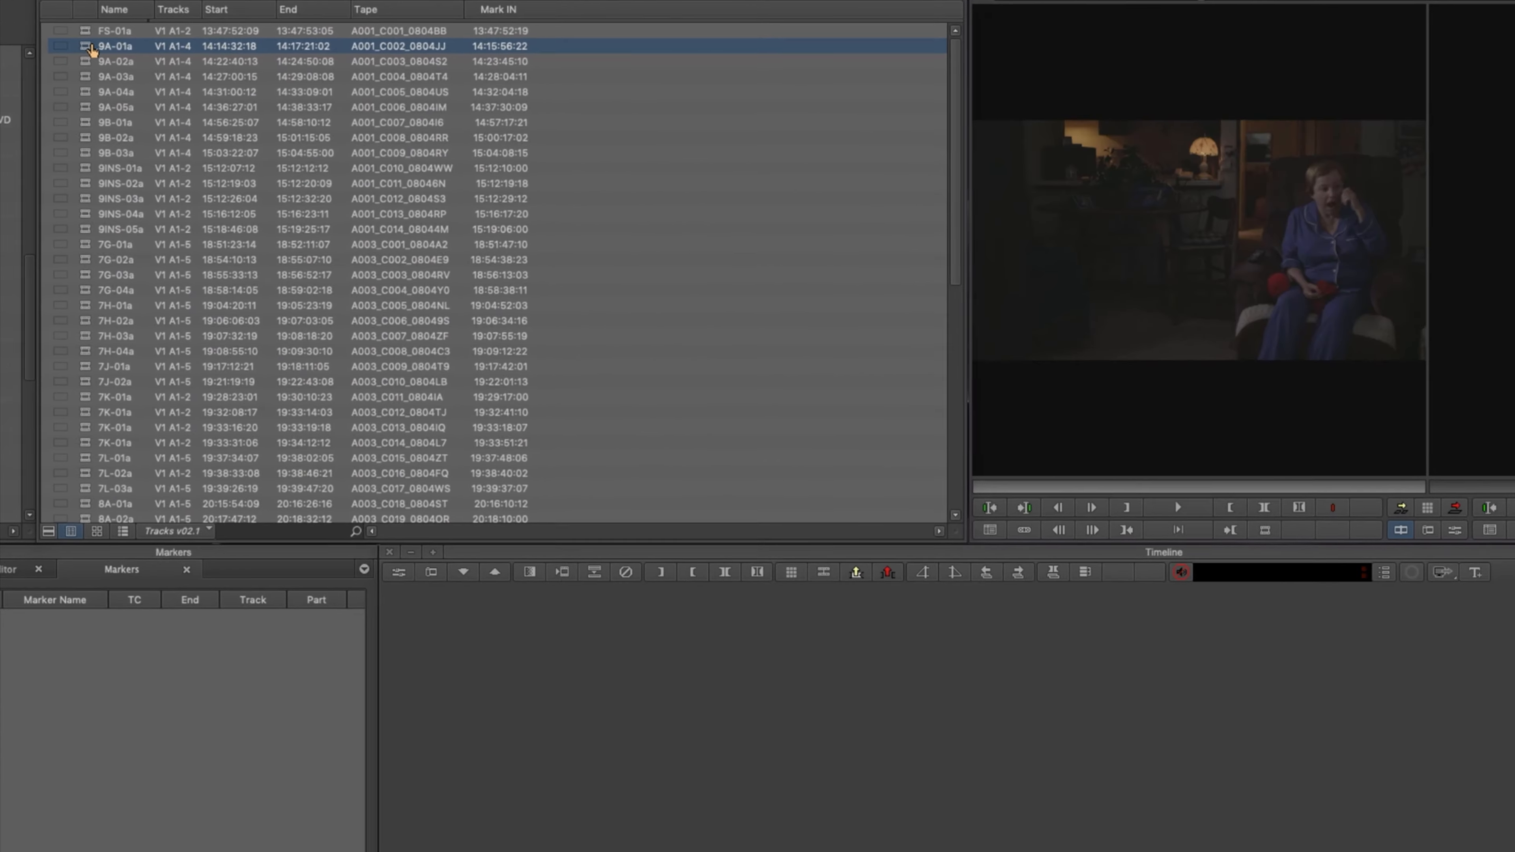
key("q")
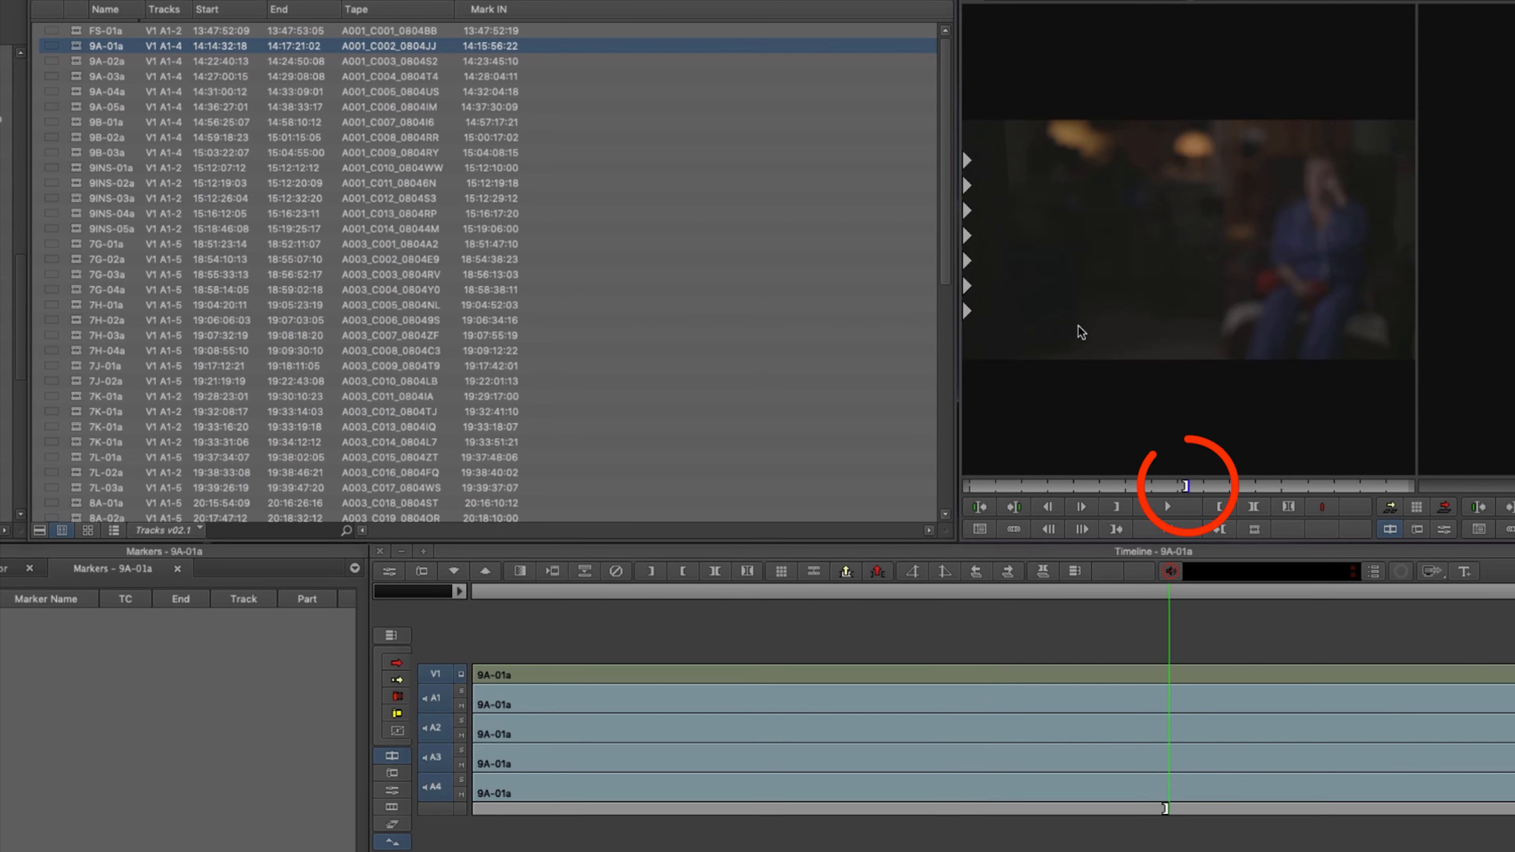
double_click(73, 260)
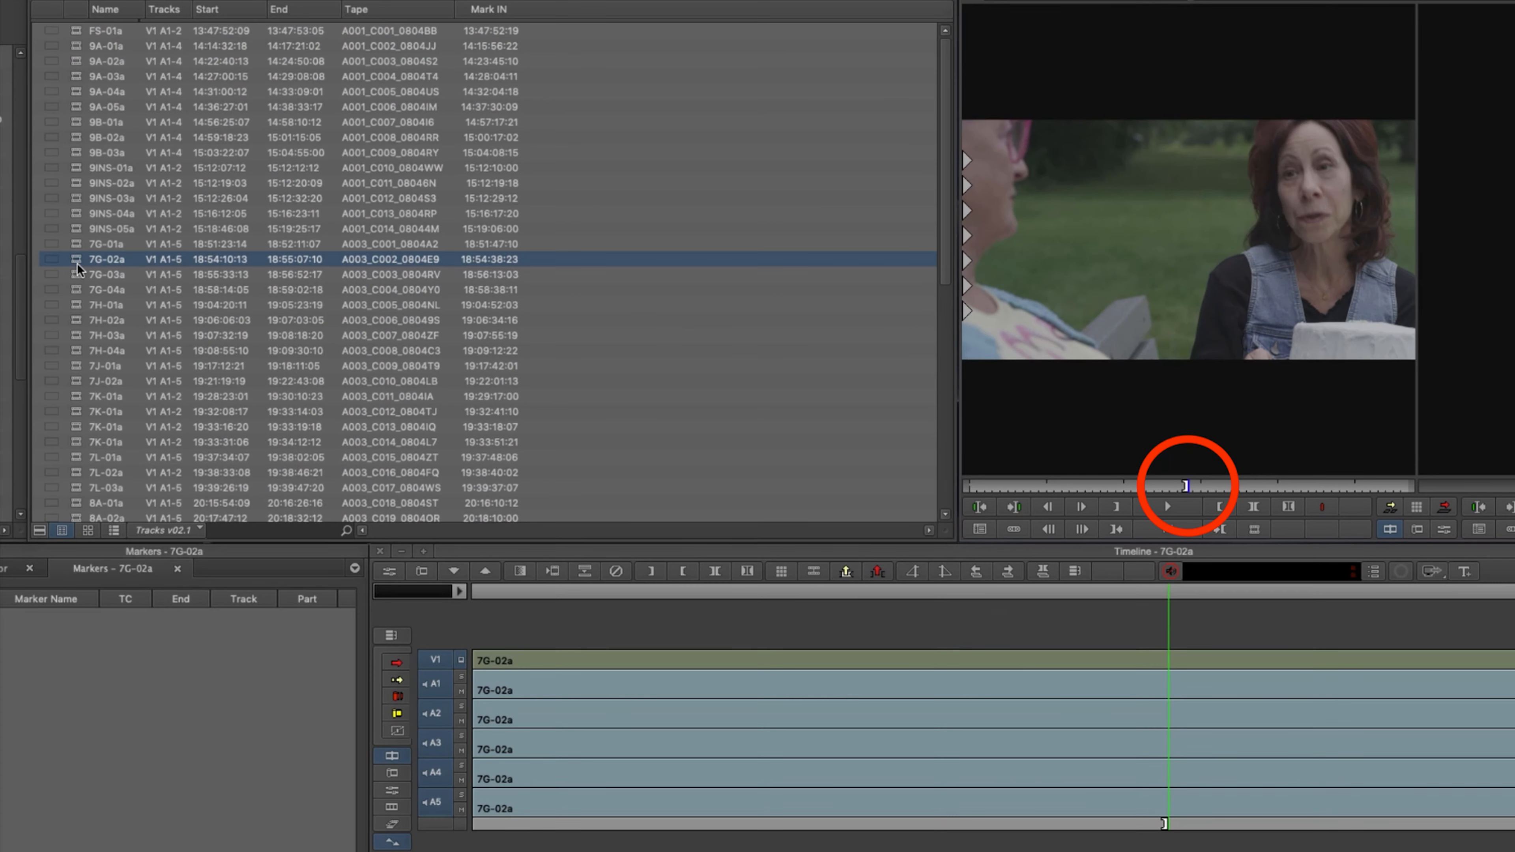
double_click(82, 302)
key("q")
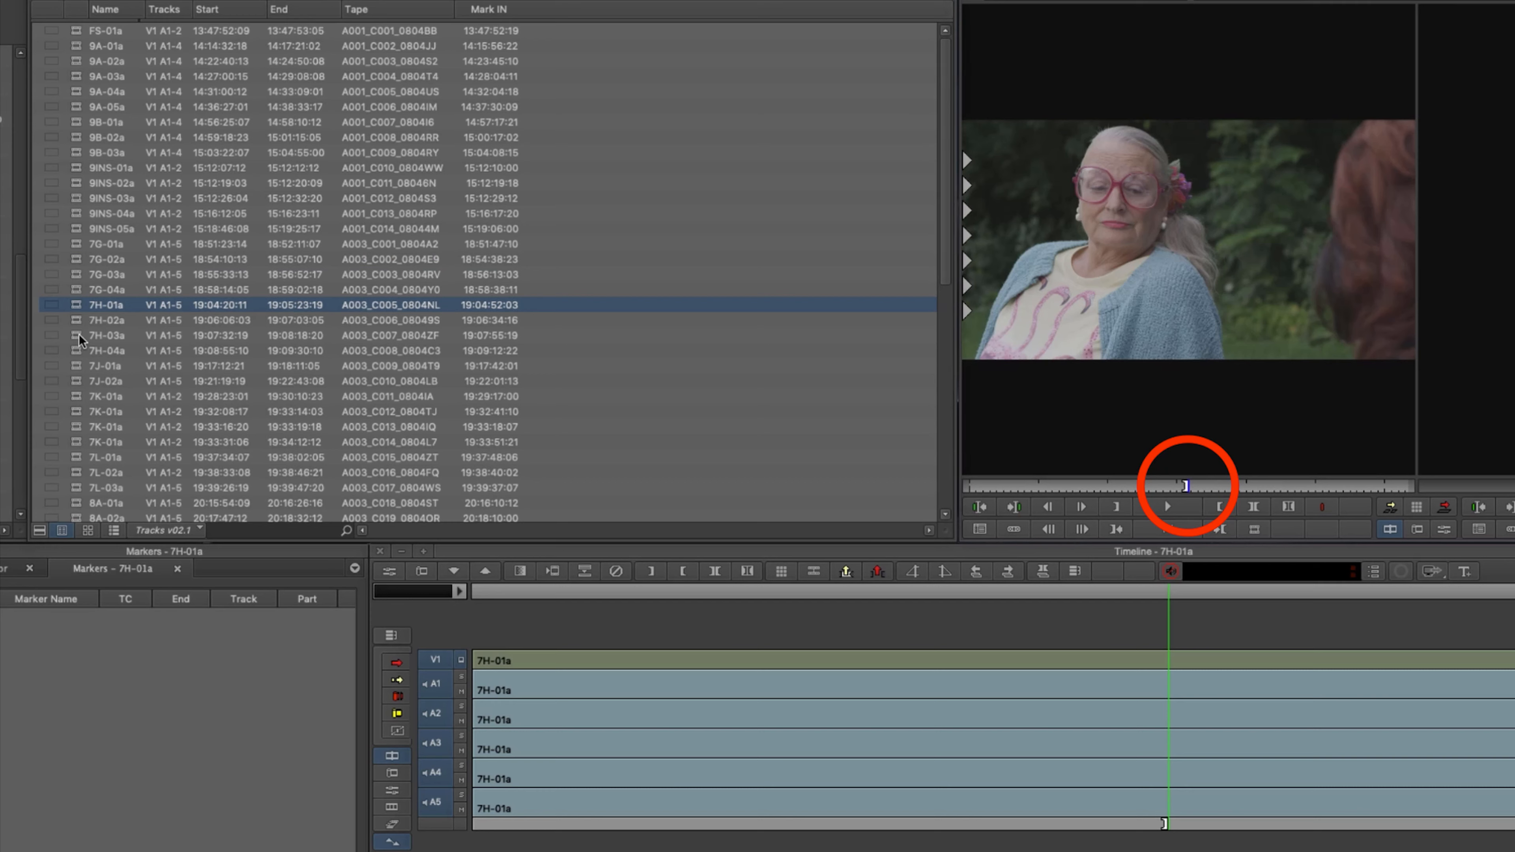
double_click(81, 396)
key("q")
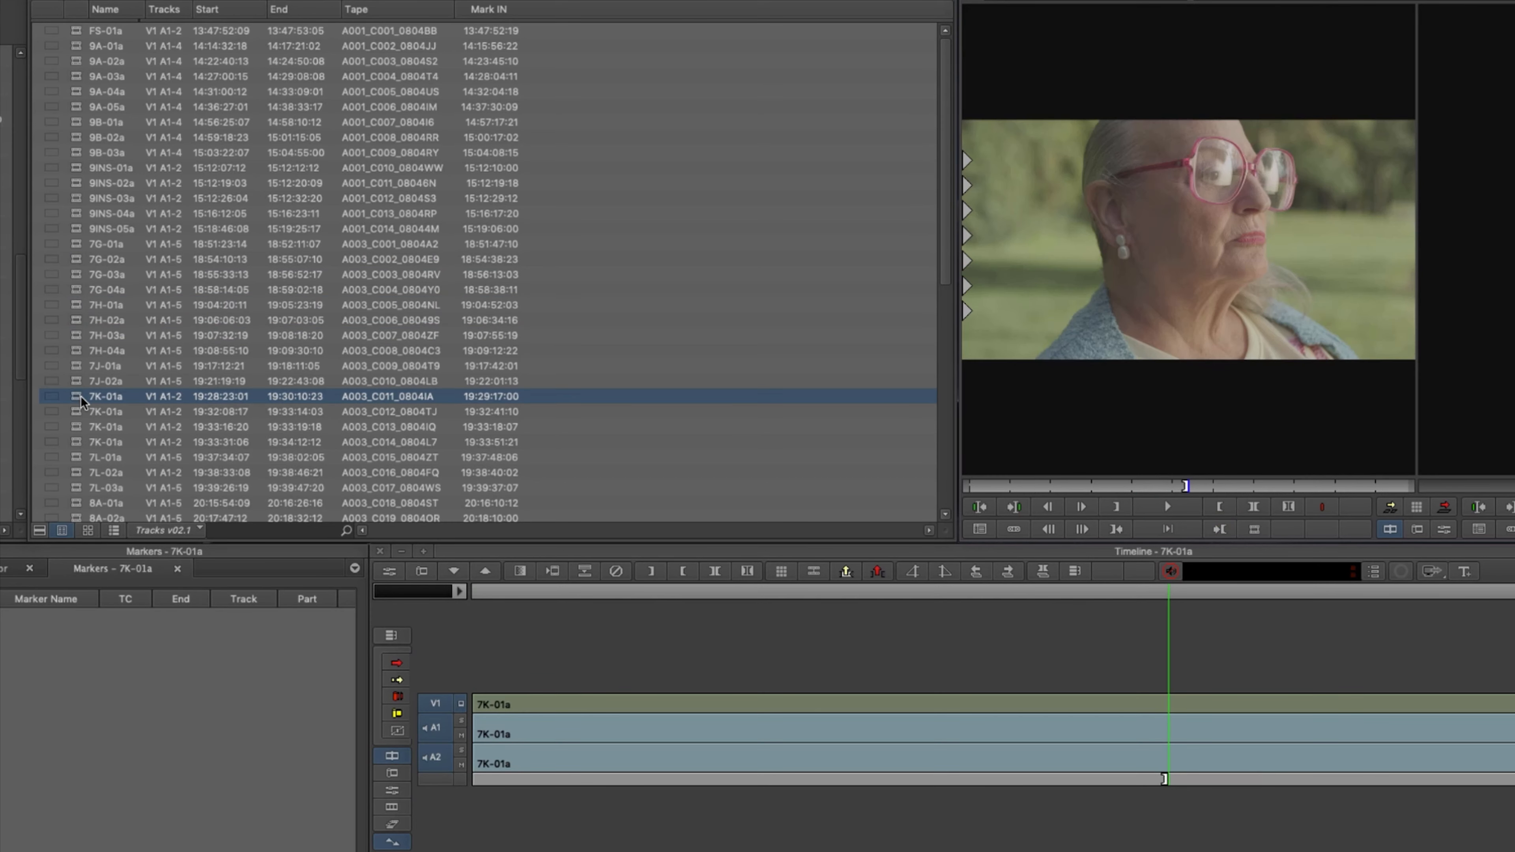
double_click(78, 439)
key("q")
Spot-check the Mark In frames of more clips across the bin, including 8A-05a, 7D-02a, 7F-01a, 7A-02a and 7J-01a
scroll(103, 417, "down", 3)
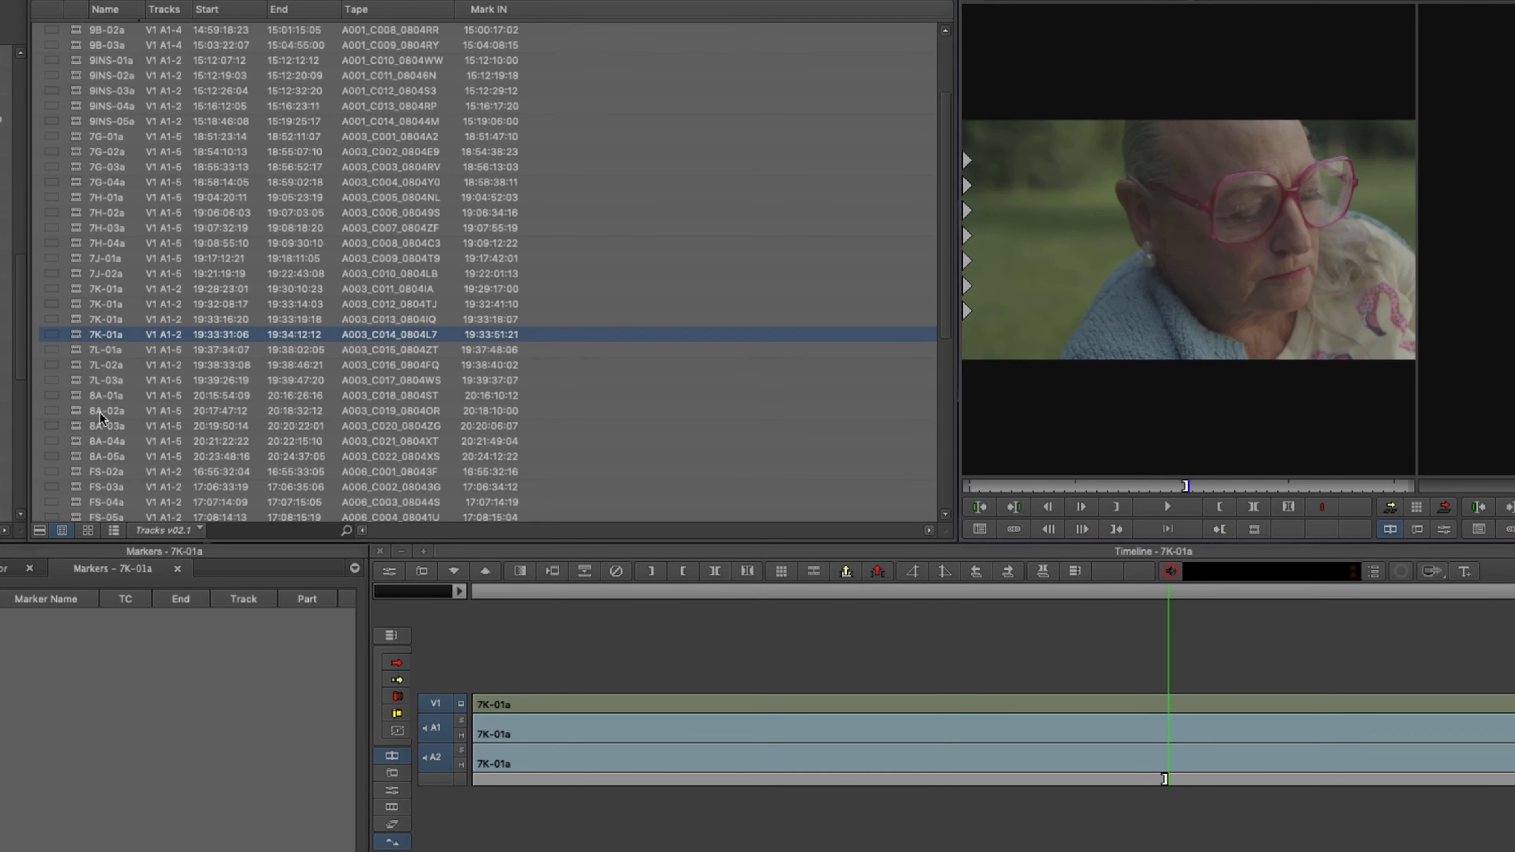
scroll(99, 412, "down", 1)
double_click(85, 432)
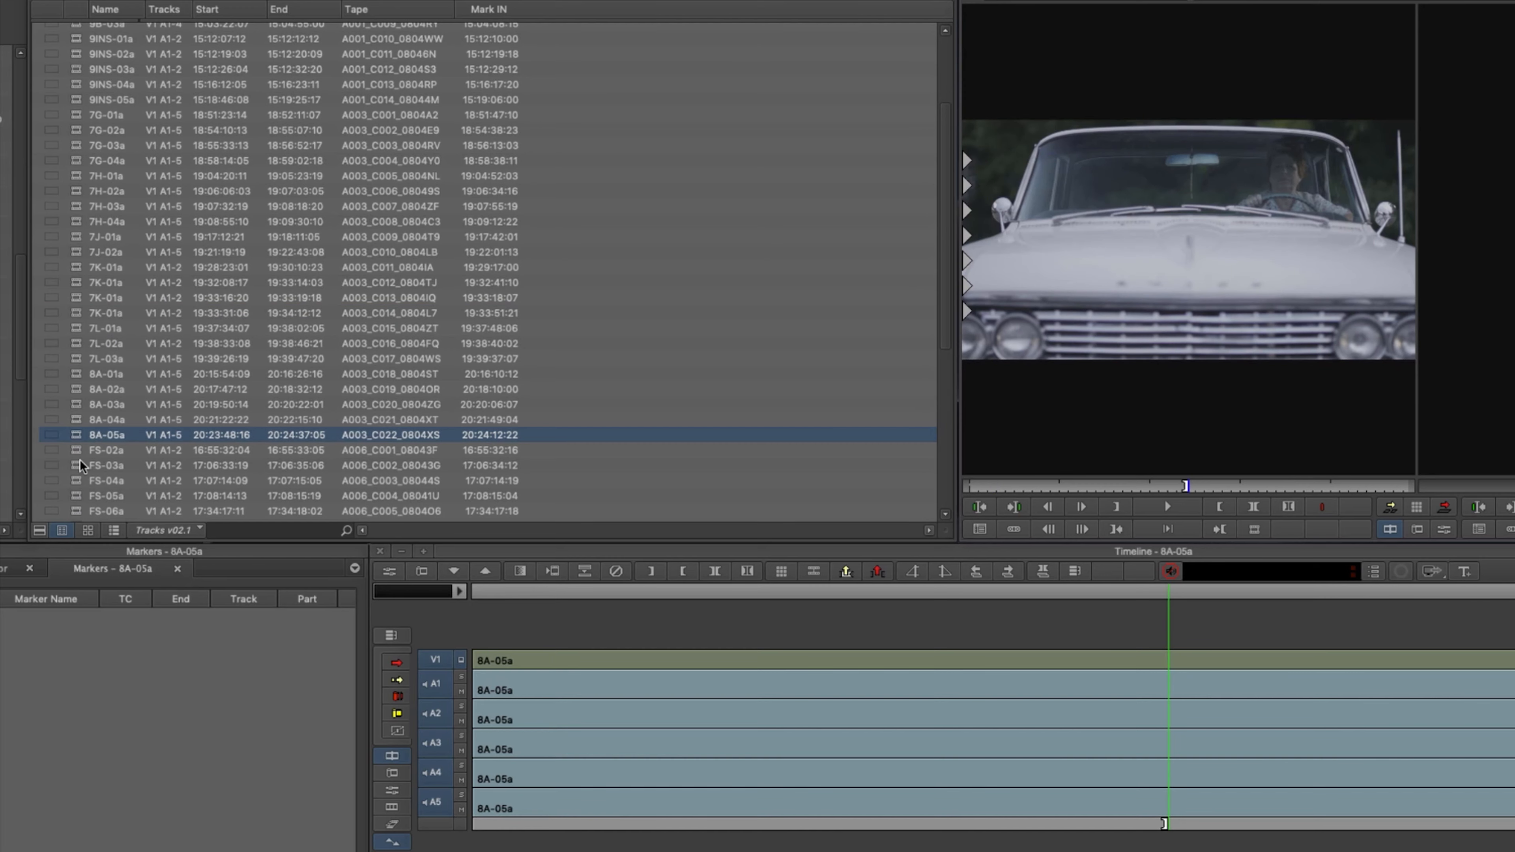
double_click(80, 460)
scroll(81, 457, "down", 5)
double_click(81, 457)
key("q")
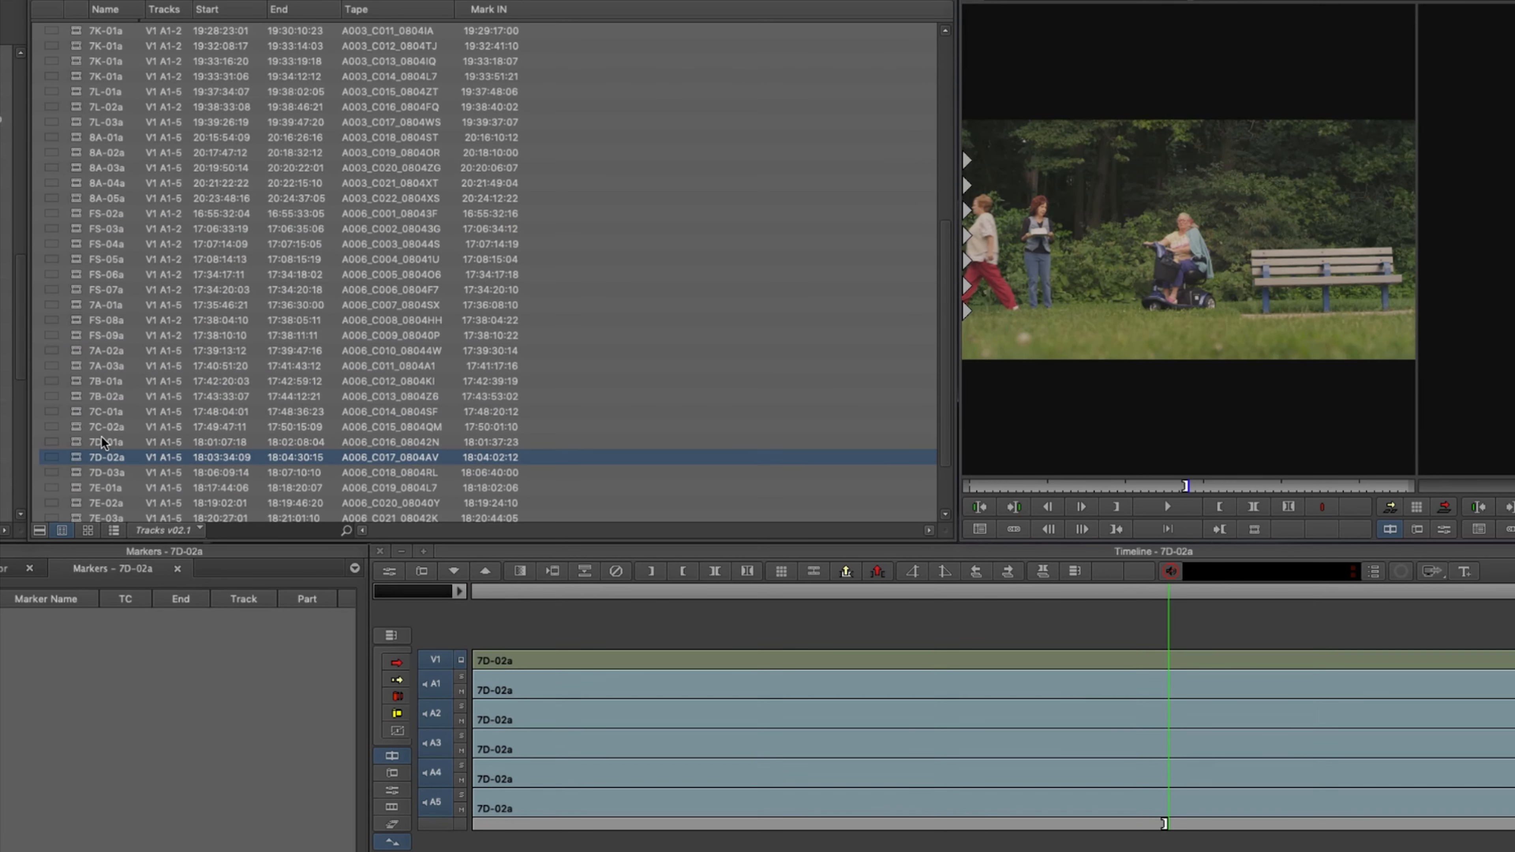
scroll(101, 439, "down", 2)
double_click(79, 453)
key("q")
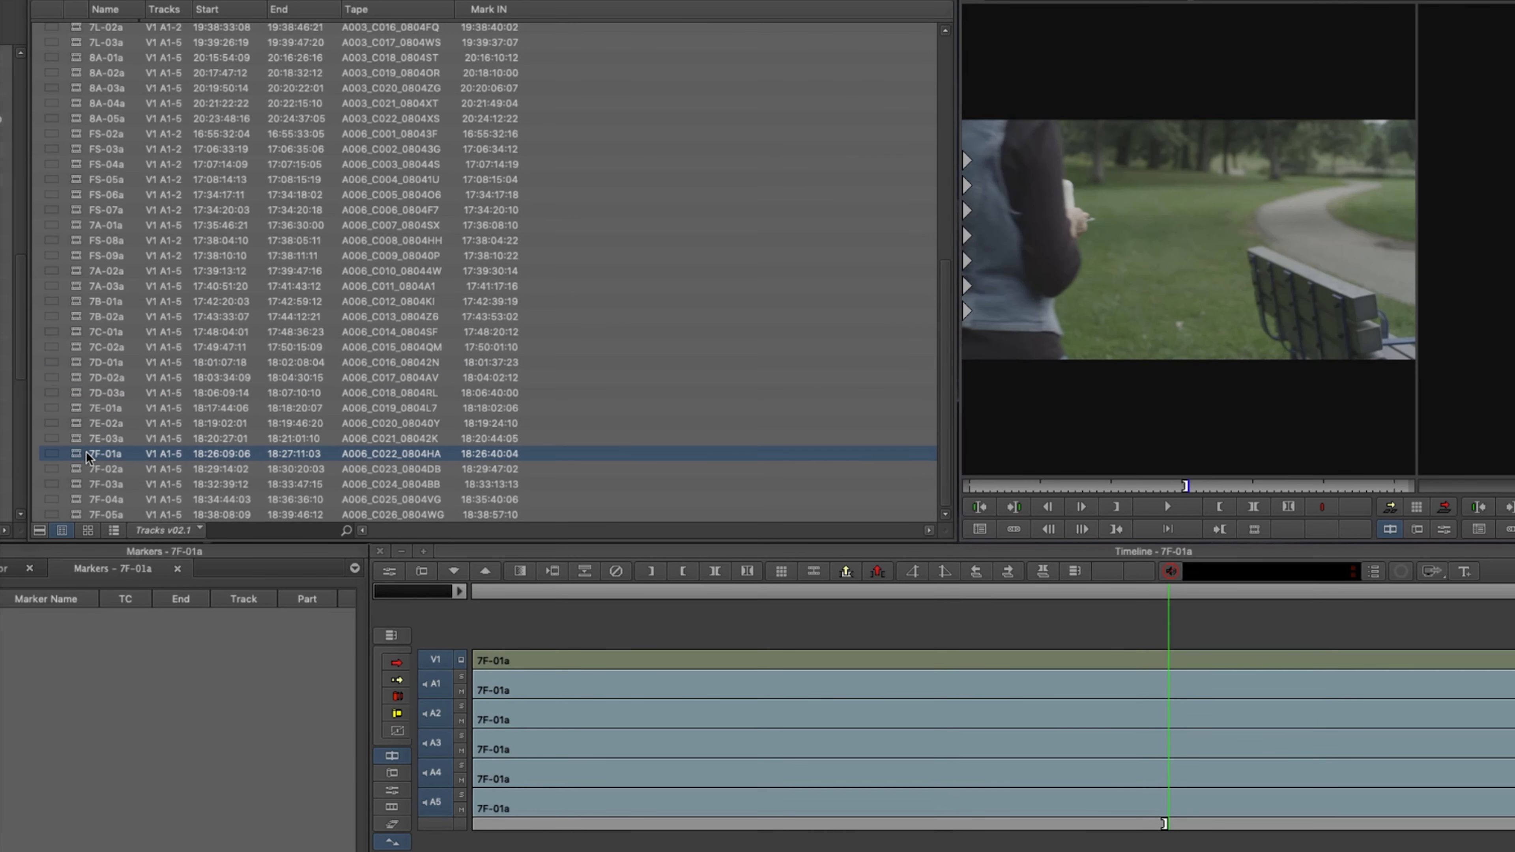
double_click(86, 273)
key("q")
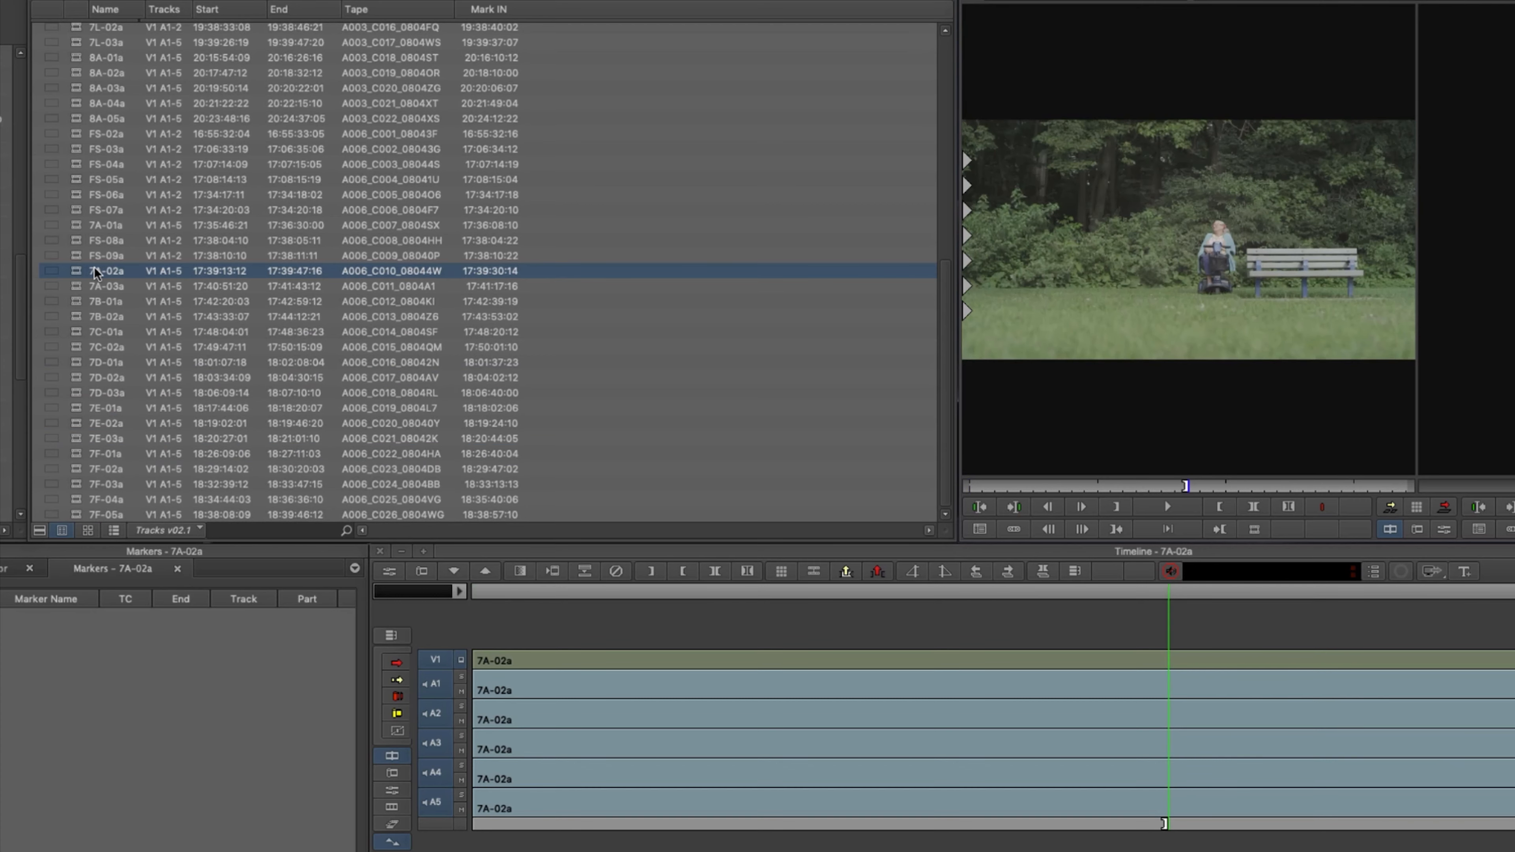
scroll(94, 266, "up", 3)
scroll(108, 264, "up", 5)
double_click(81, 257)
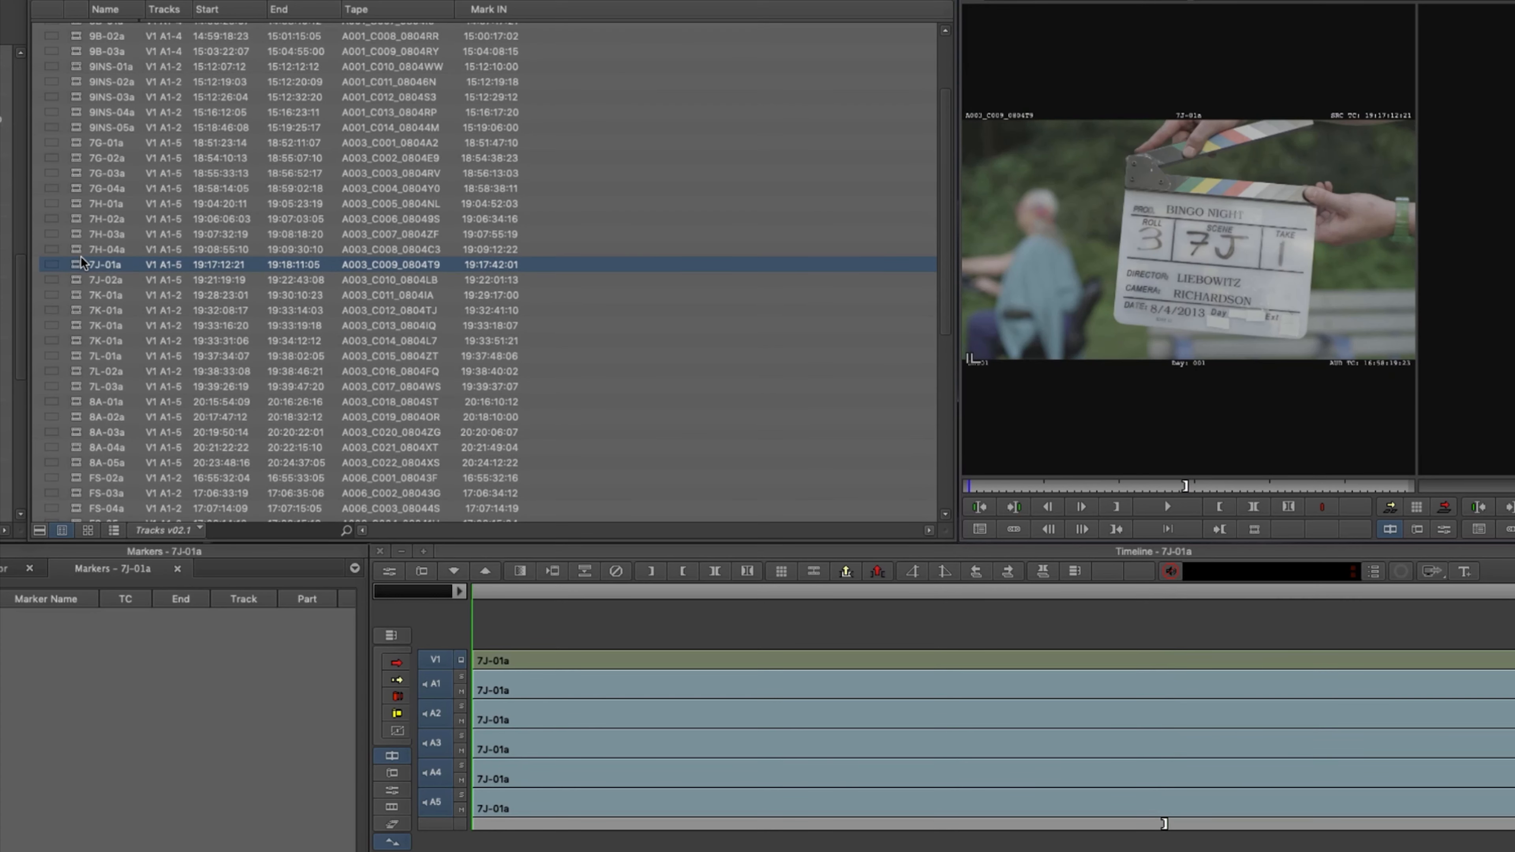
key("q")
Select all clips in the bin and start exporting them with the JPG VFX export setting
left_click(76, 295)
key("super+a")
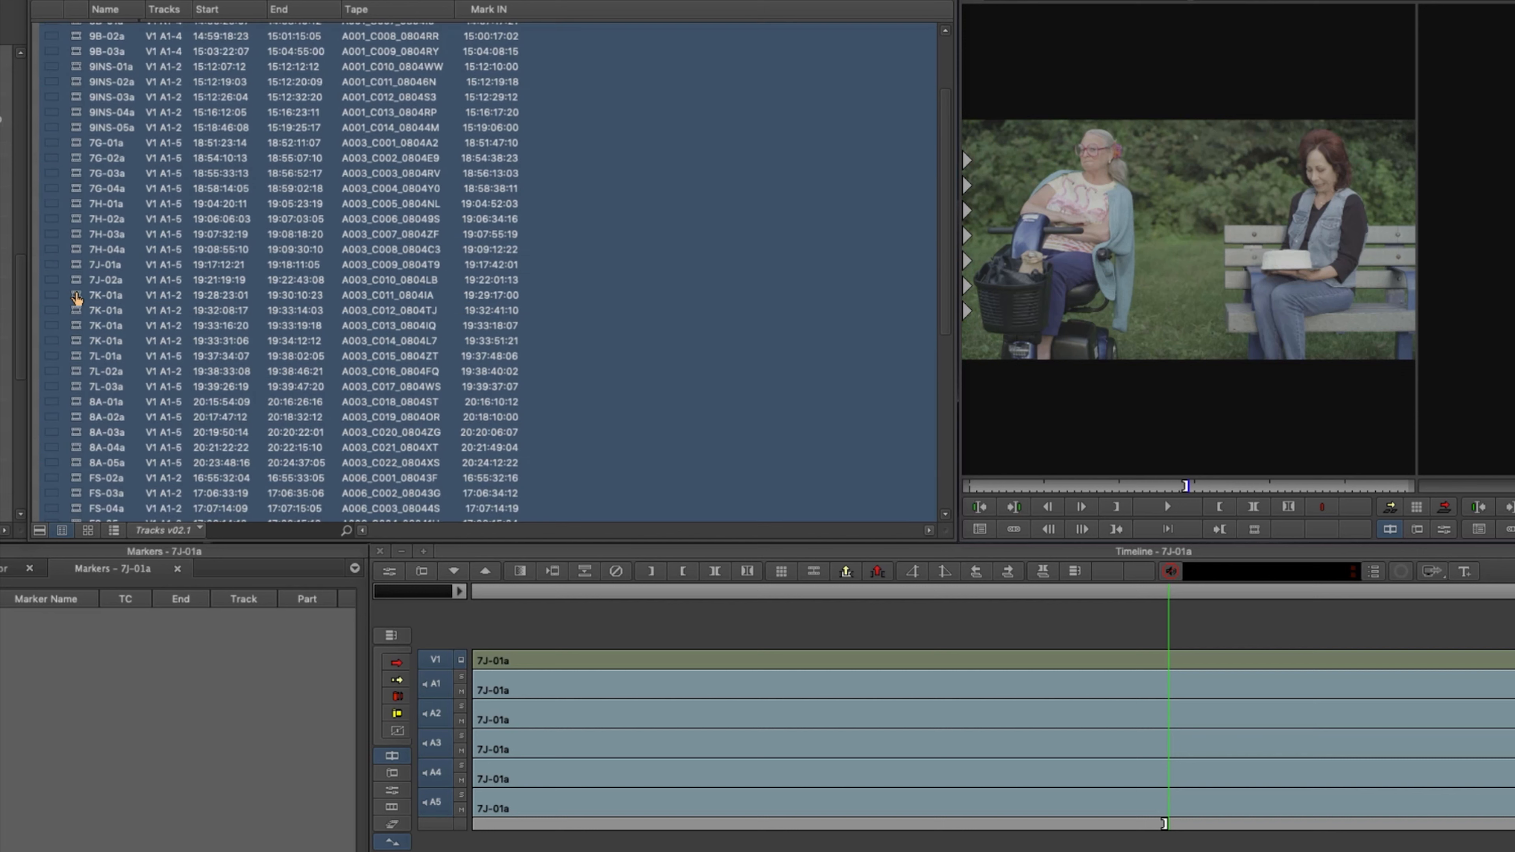
right_click(76, 297)
left_click(286, 302)
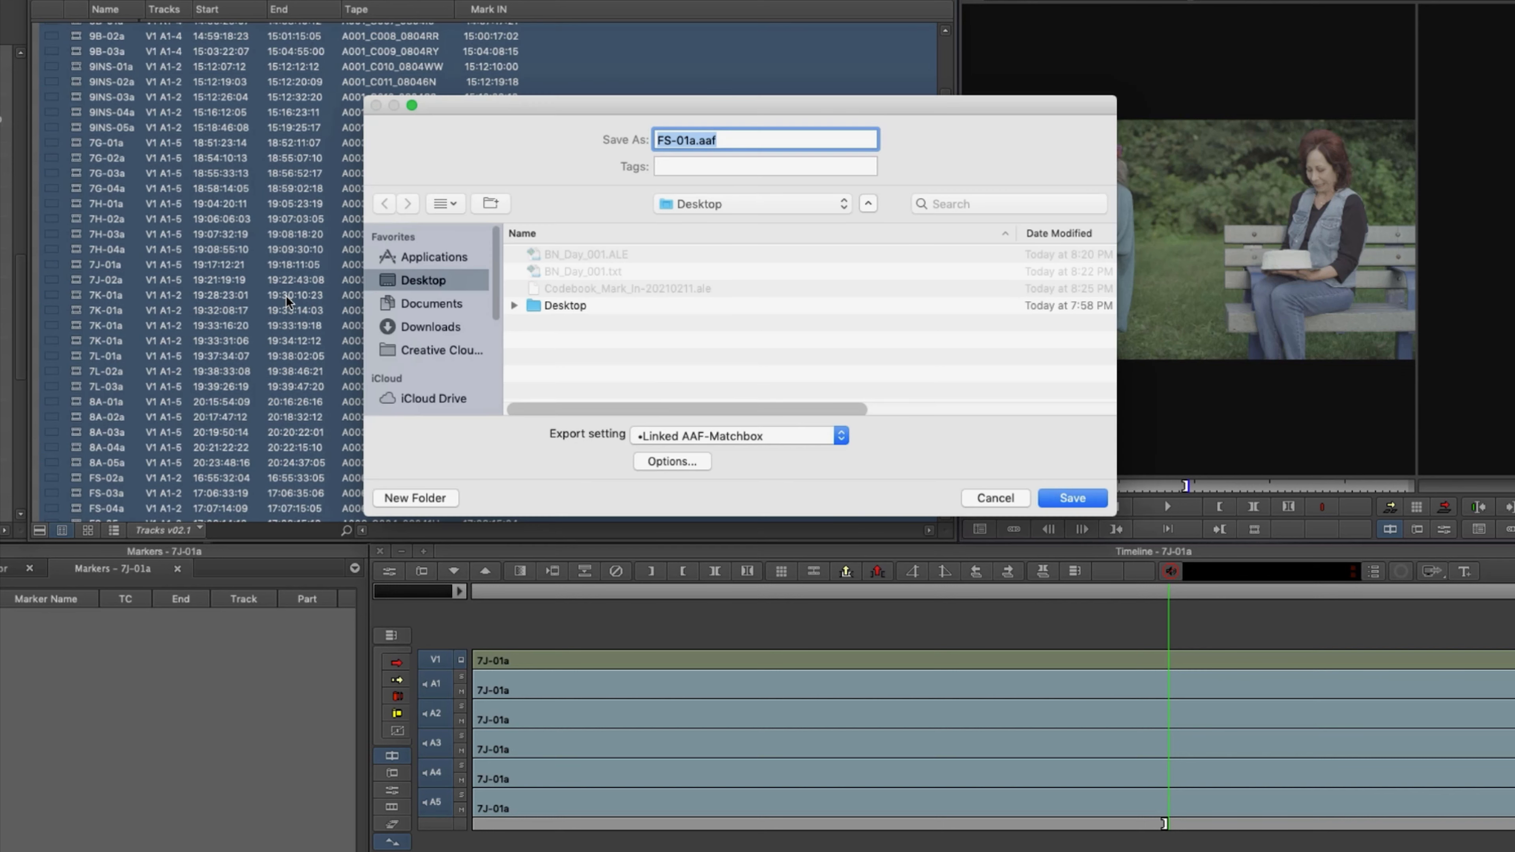
left_click(670, 443)
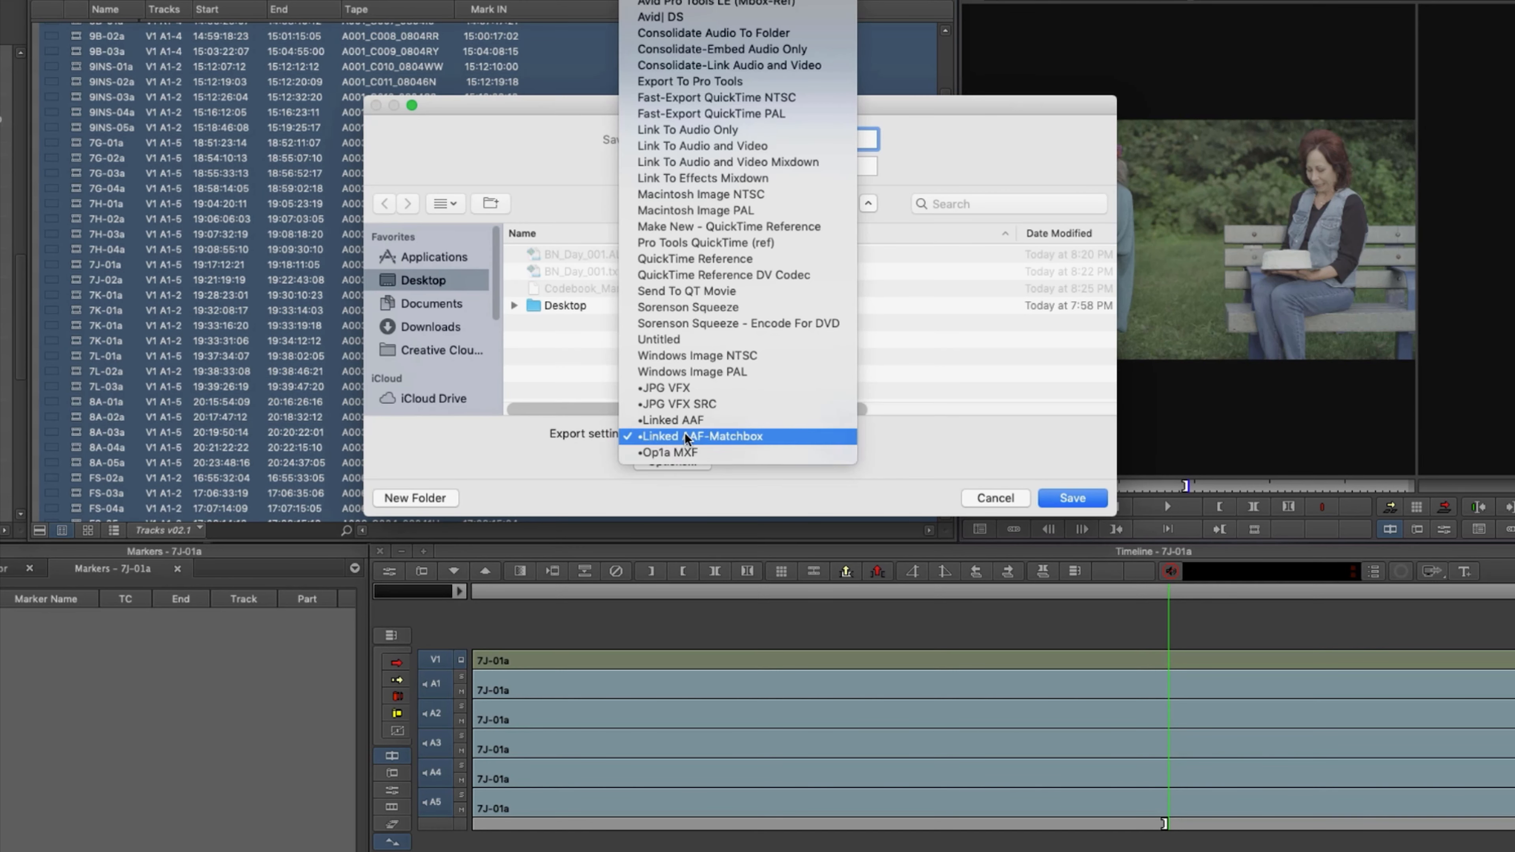
left_click(685, 394)
Turn on Use Marks in the JPG VFX export options and save the settings
left_click(666, 460)
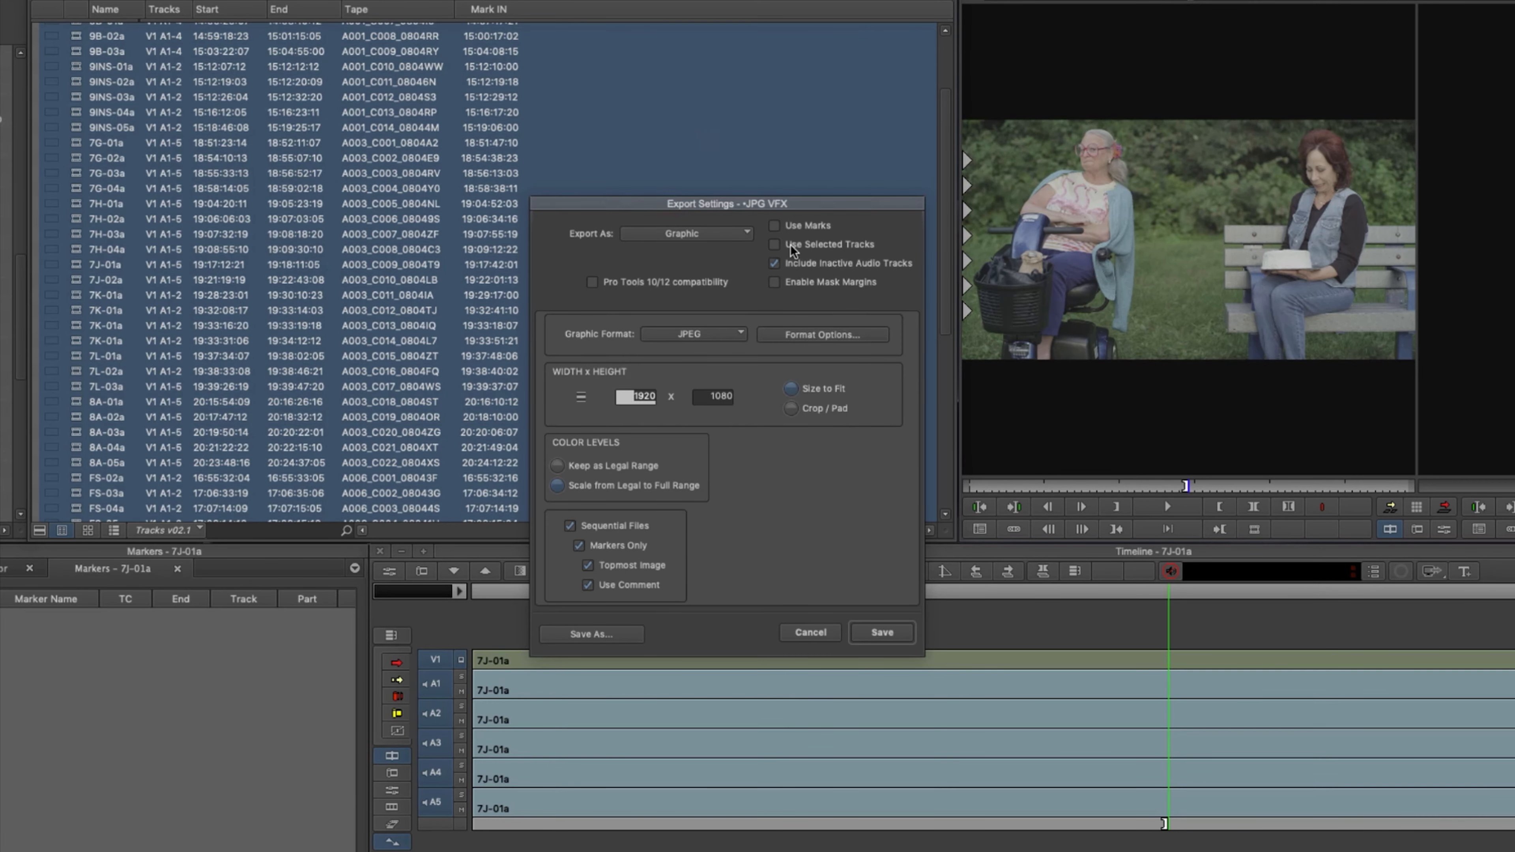
left_click(809, 228)
left_click(881, 633)
Create a folder named JPG on the Desktop and export the clip stills into it
left_click(436, 496)
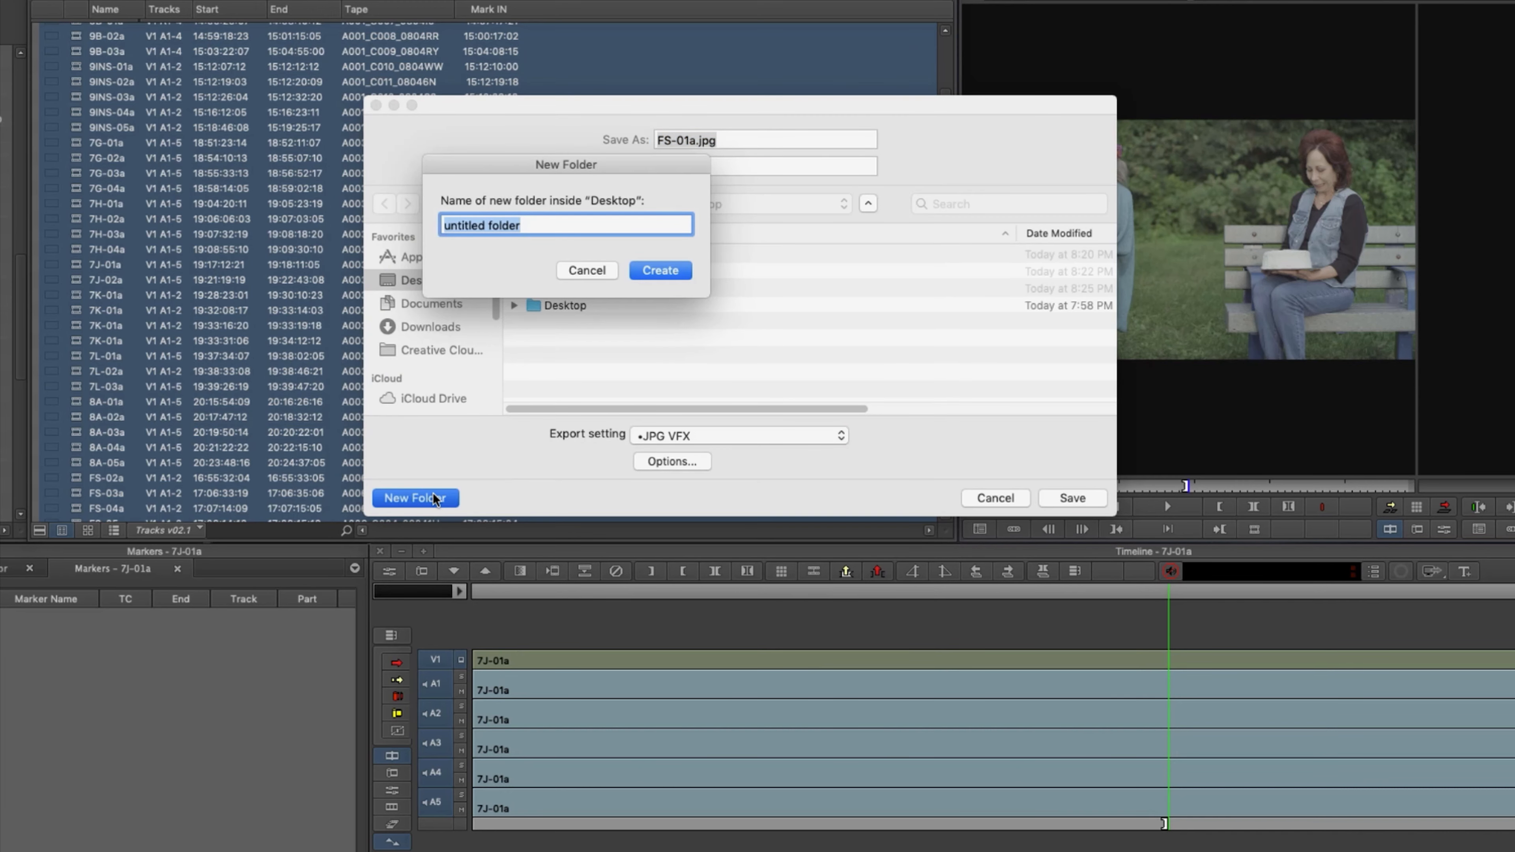
type("JPG")
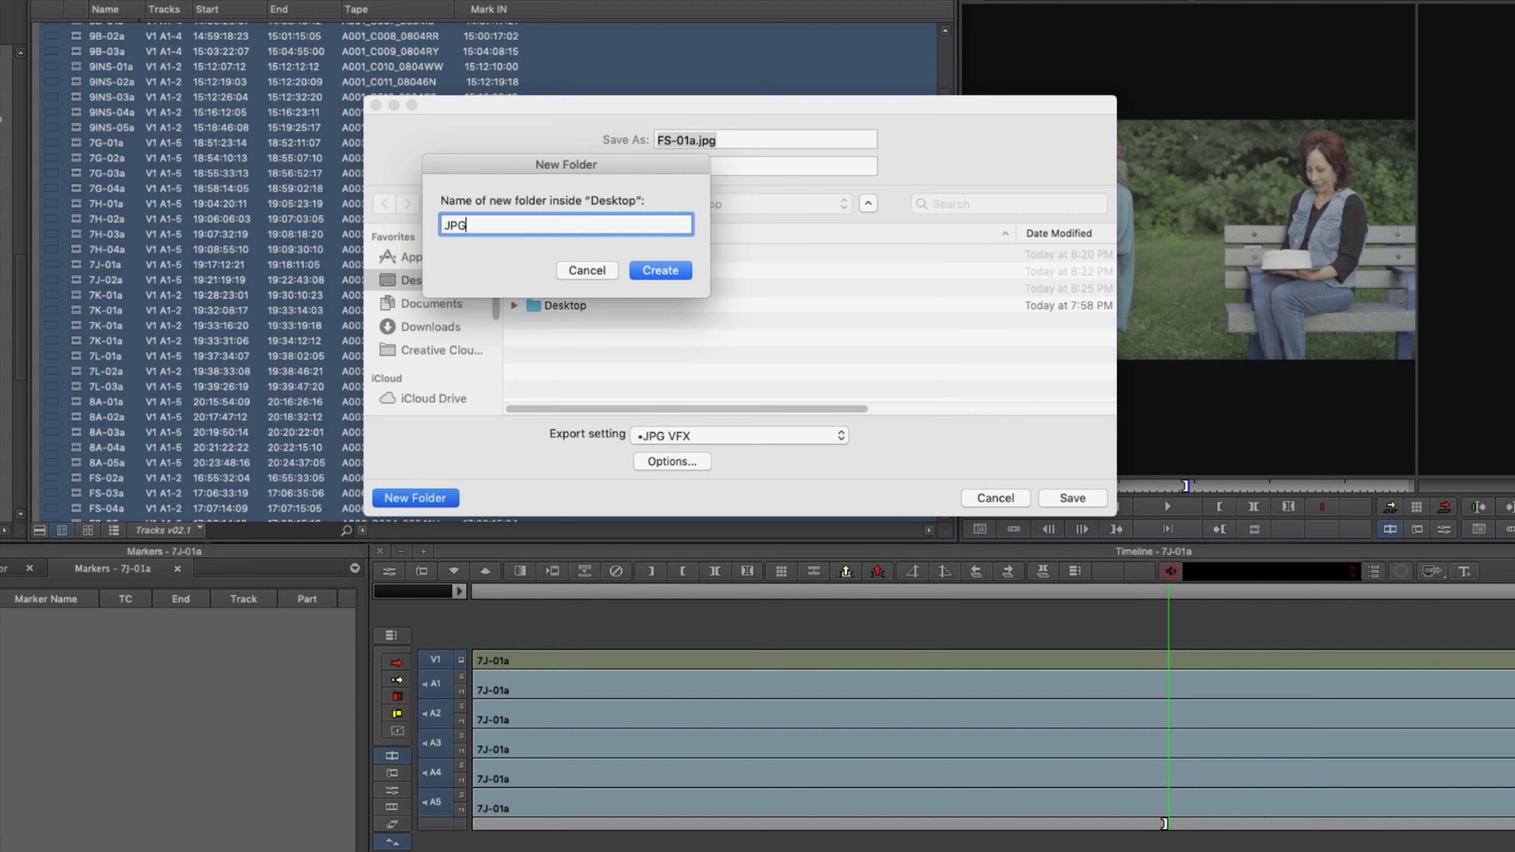
key("Return")
left_click(1072, 499)
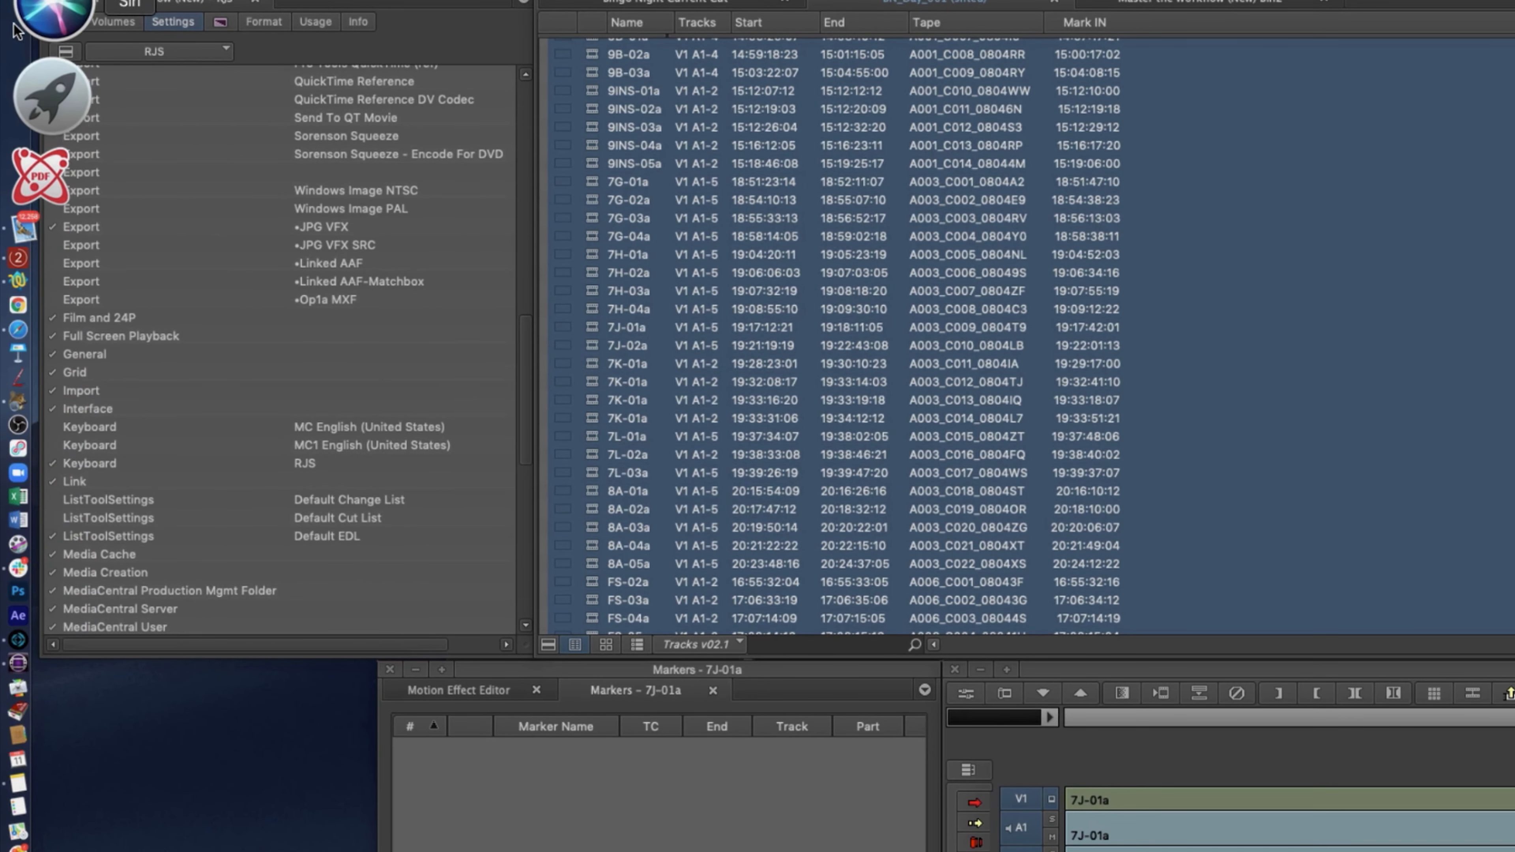
Switch to Finder and search This Mac for "importer"
left_click(21, 10)
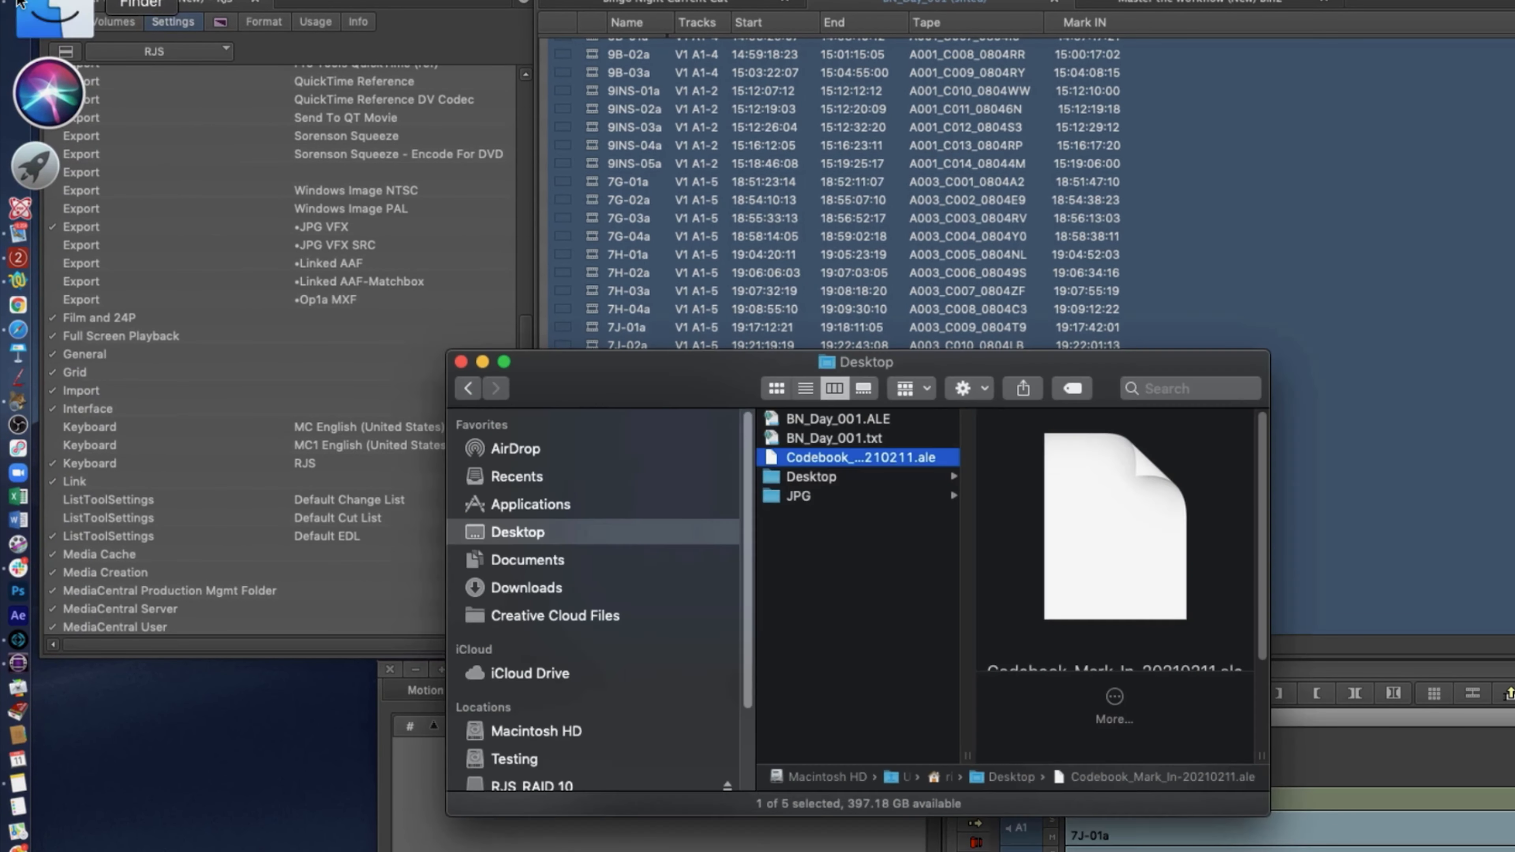
left_click(1165, 386)
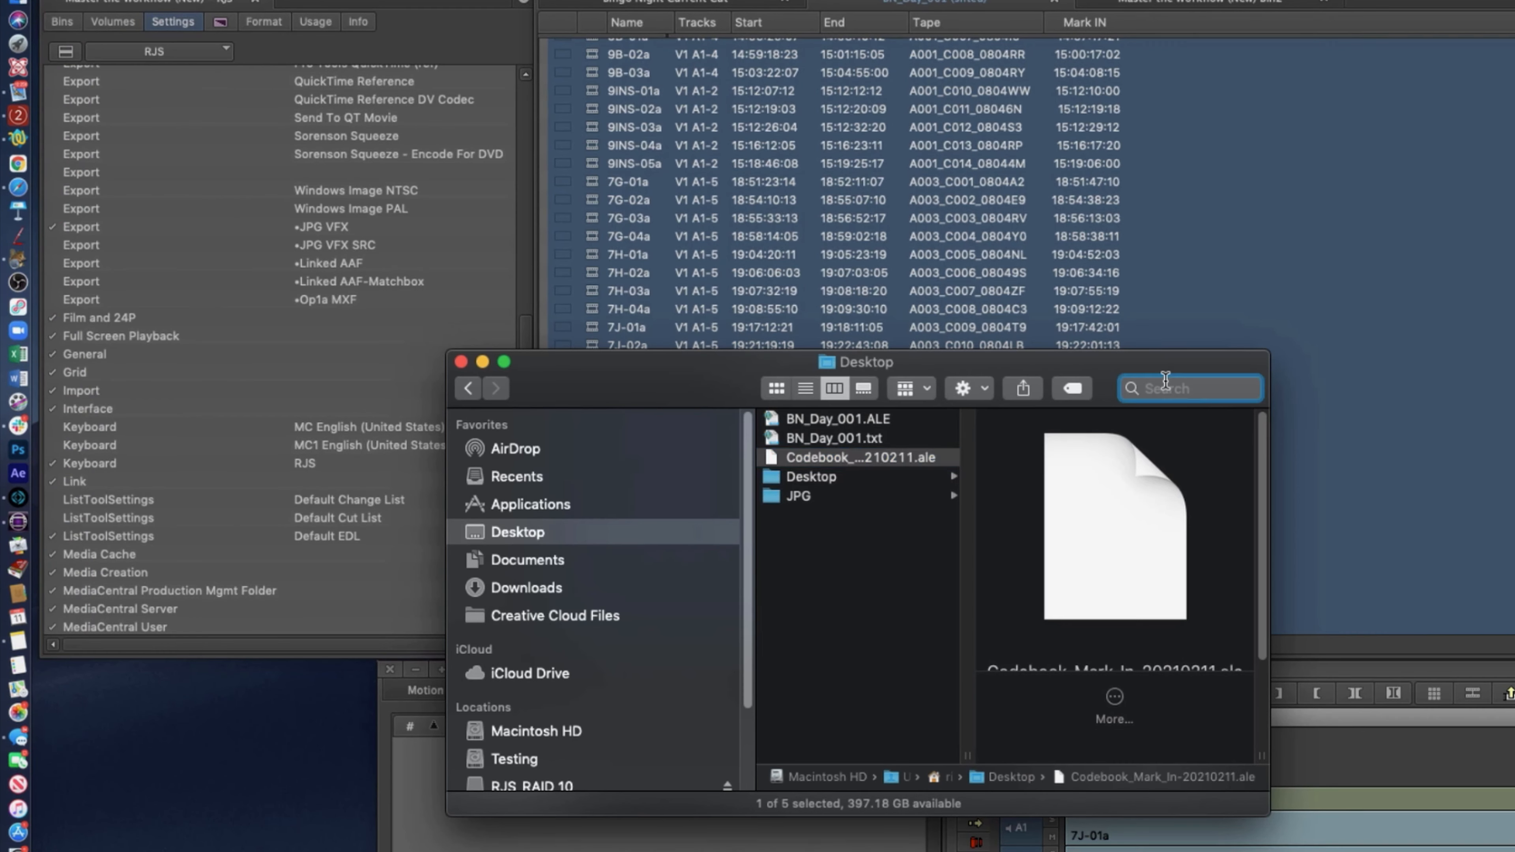
type("jpg")
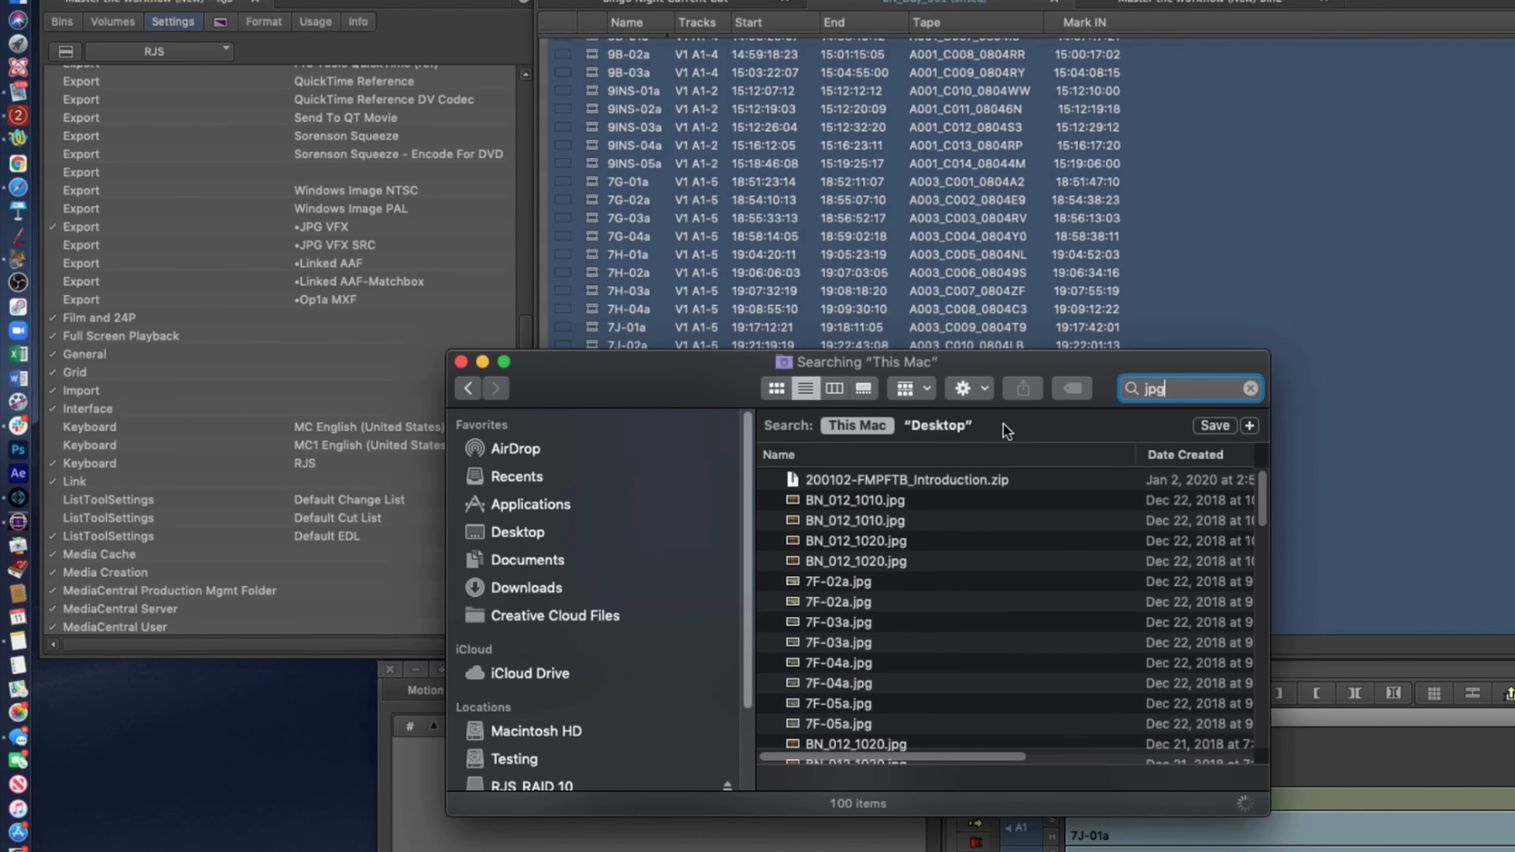
key("BackSpace")
key("BackSpace")
key("BackSpace")
type("importer")
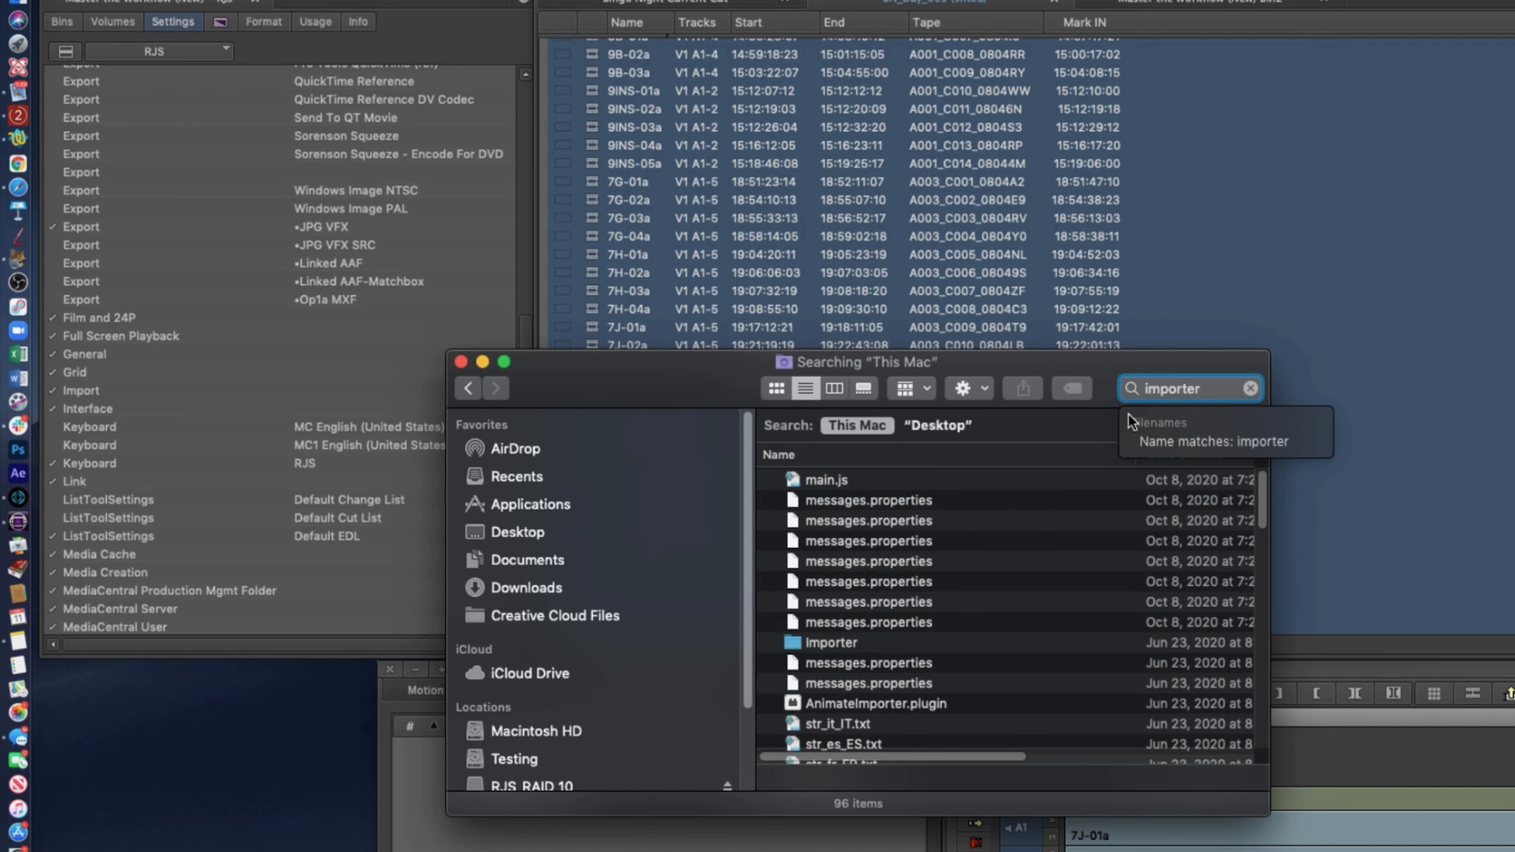
Locate the _ST JPG Importer.fmp12 database among the search results and open it
scroll(844, 588, "down", 10)
scroll(931, 627, "down", 5)
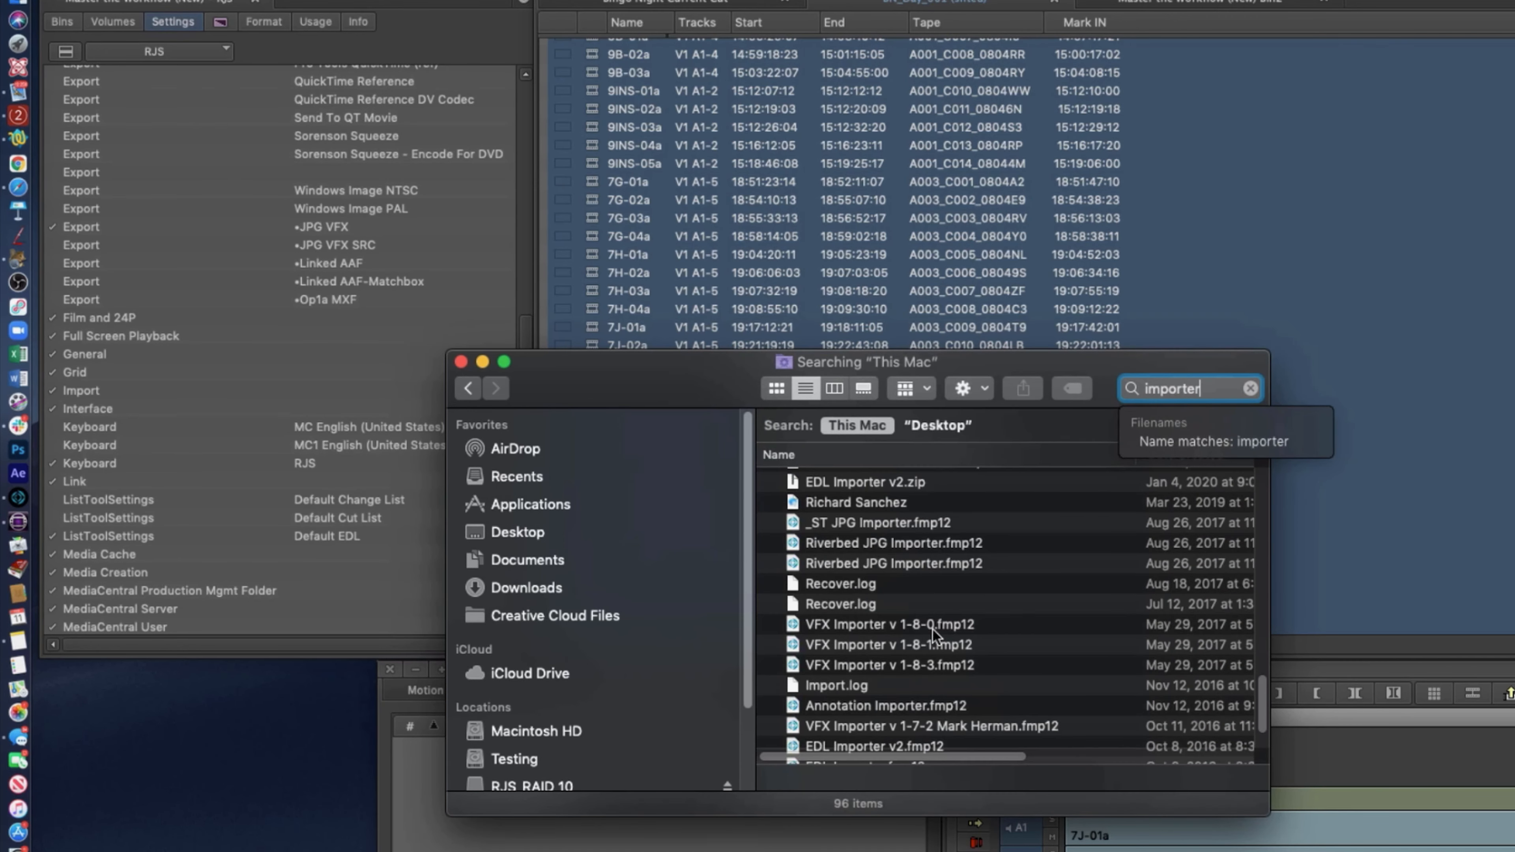
left_click(888, 699)
left_click(875, 695)
left_click(865, 657)
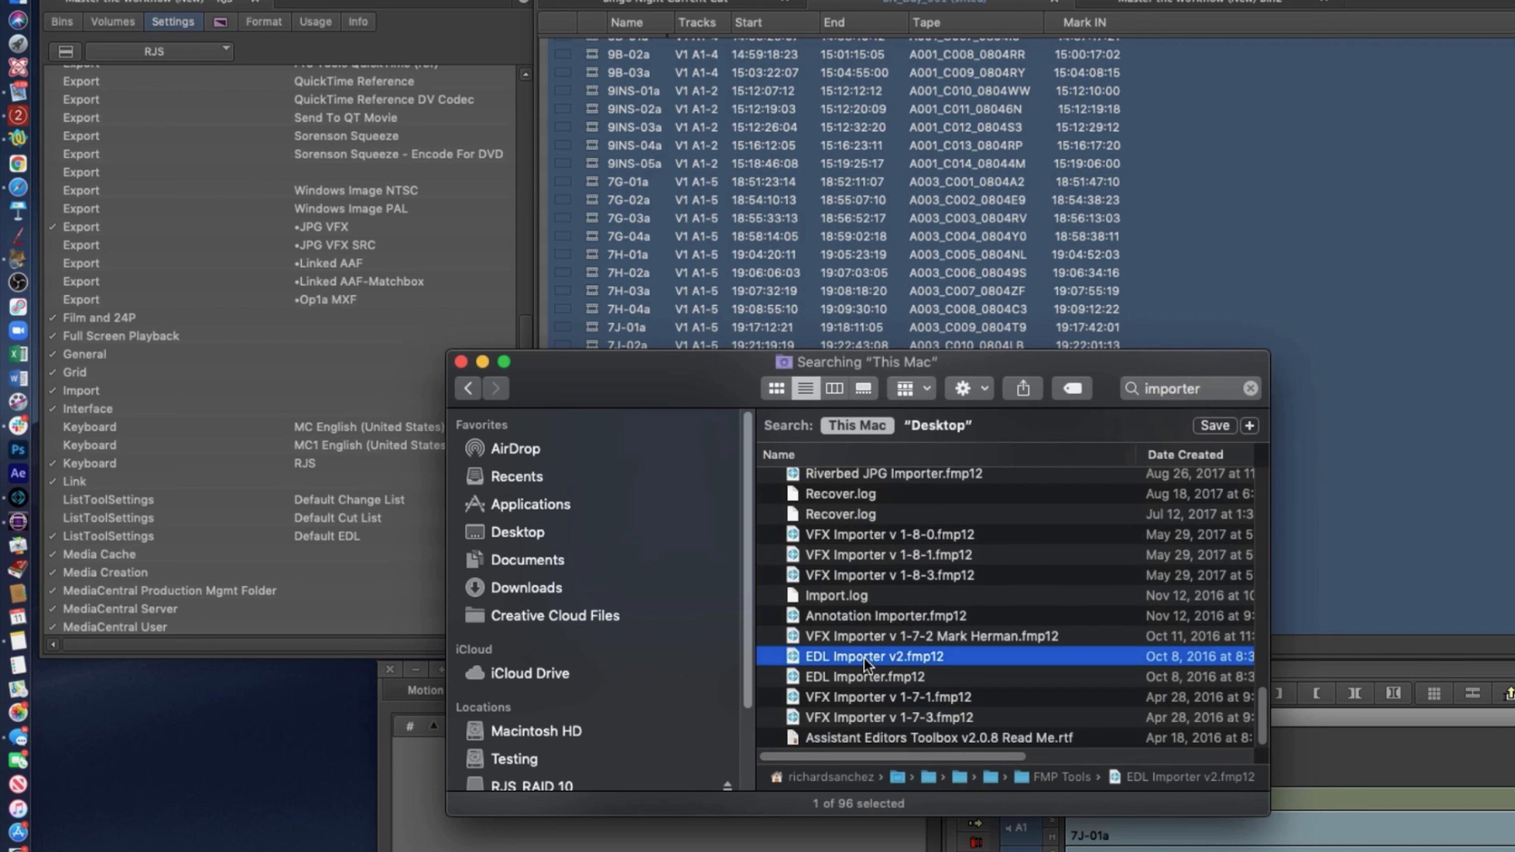
left_click(864, 639)
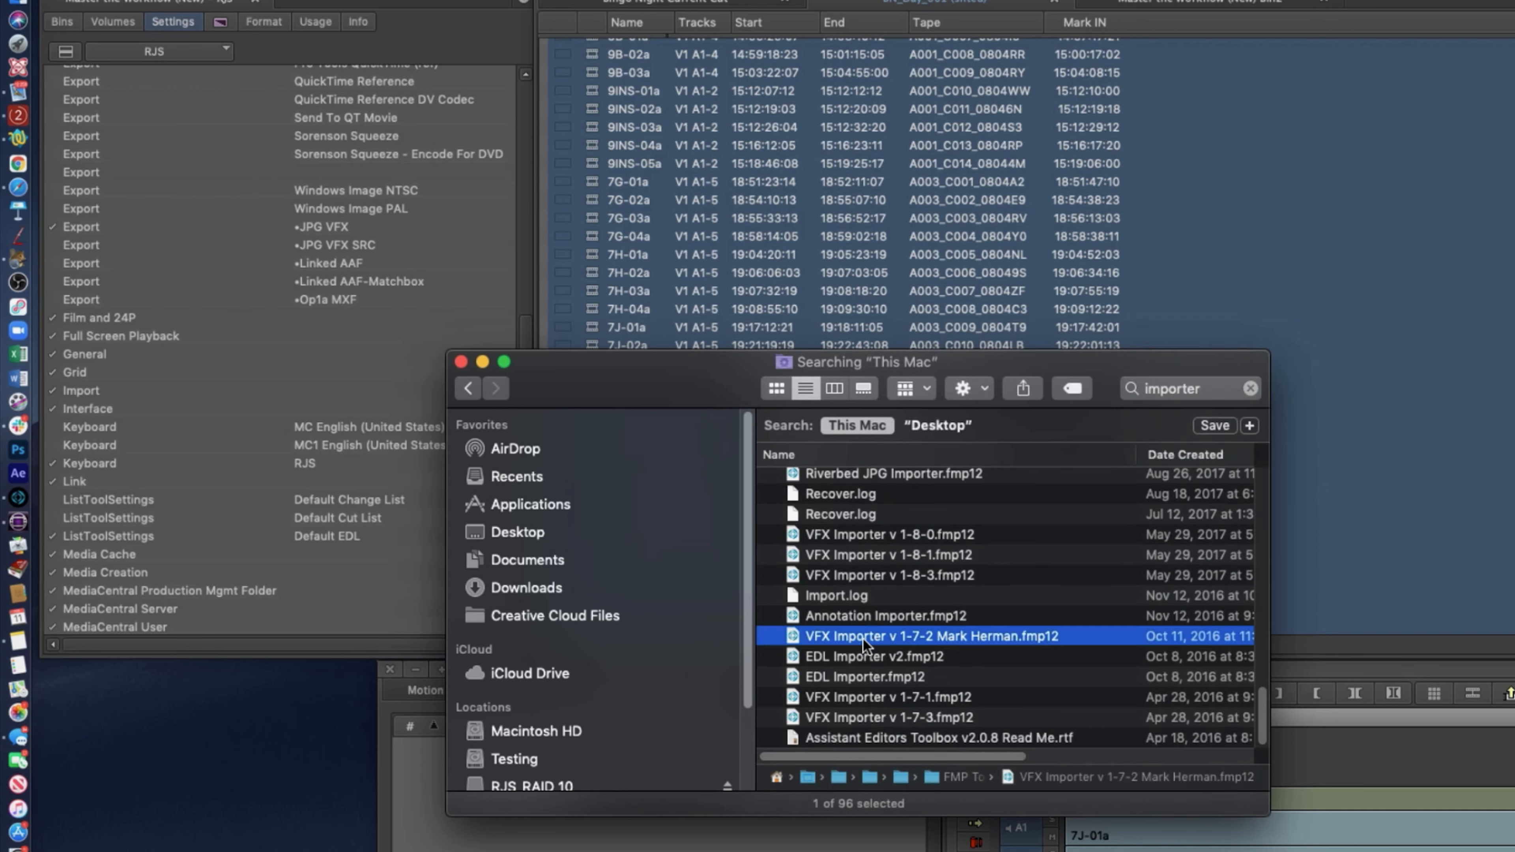
left_click(944, 717)
scroll(924, 684, "up", 3)
scroll(926, 685, "up", 2)
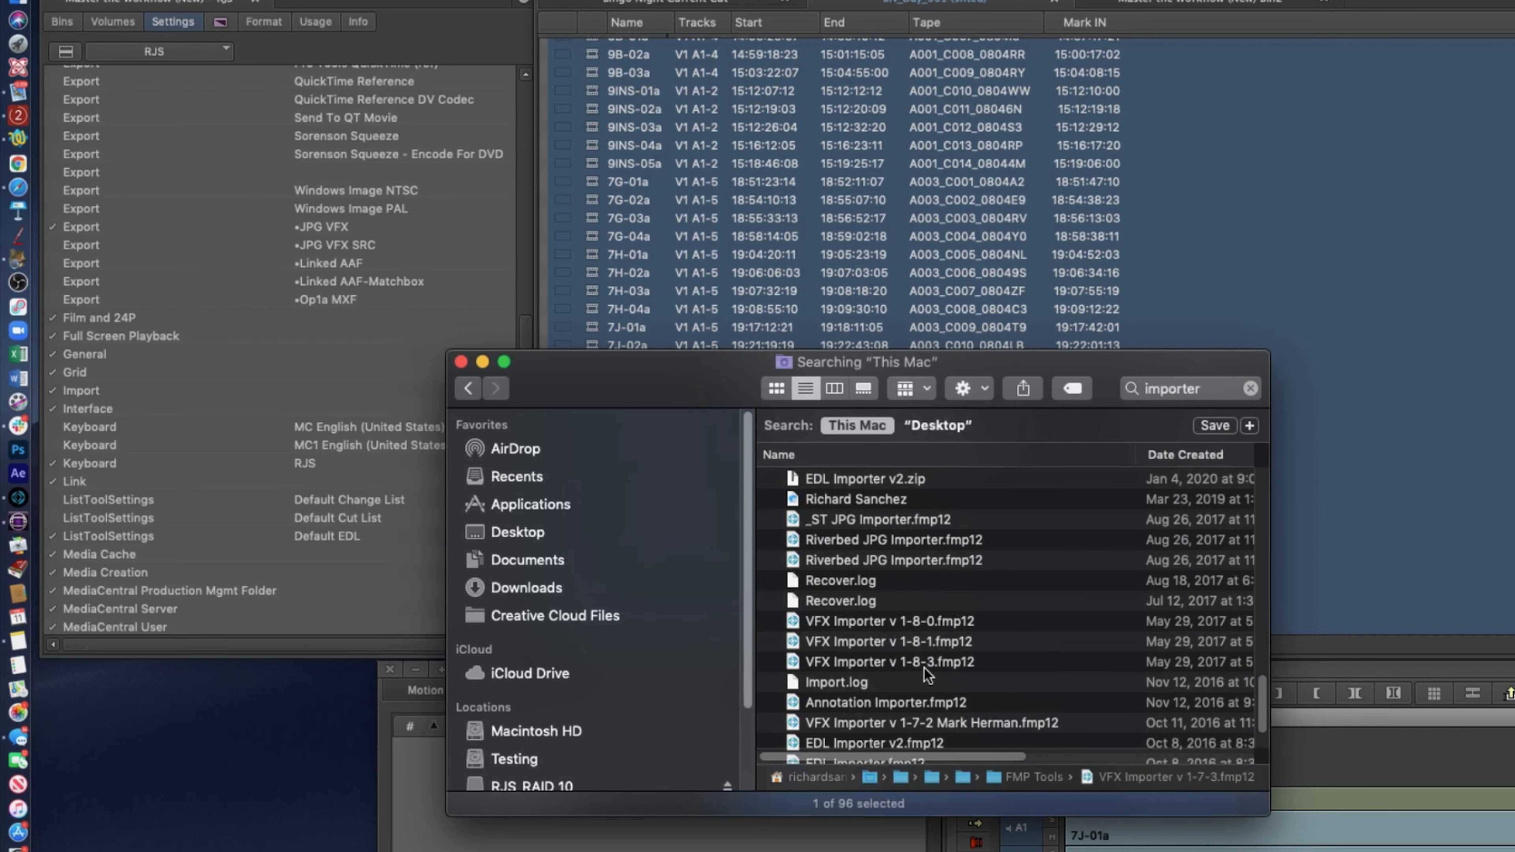
double_click(880, 534)
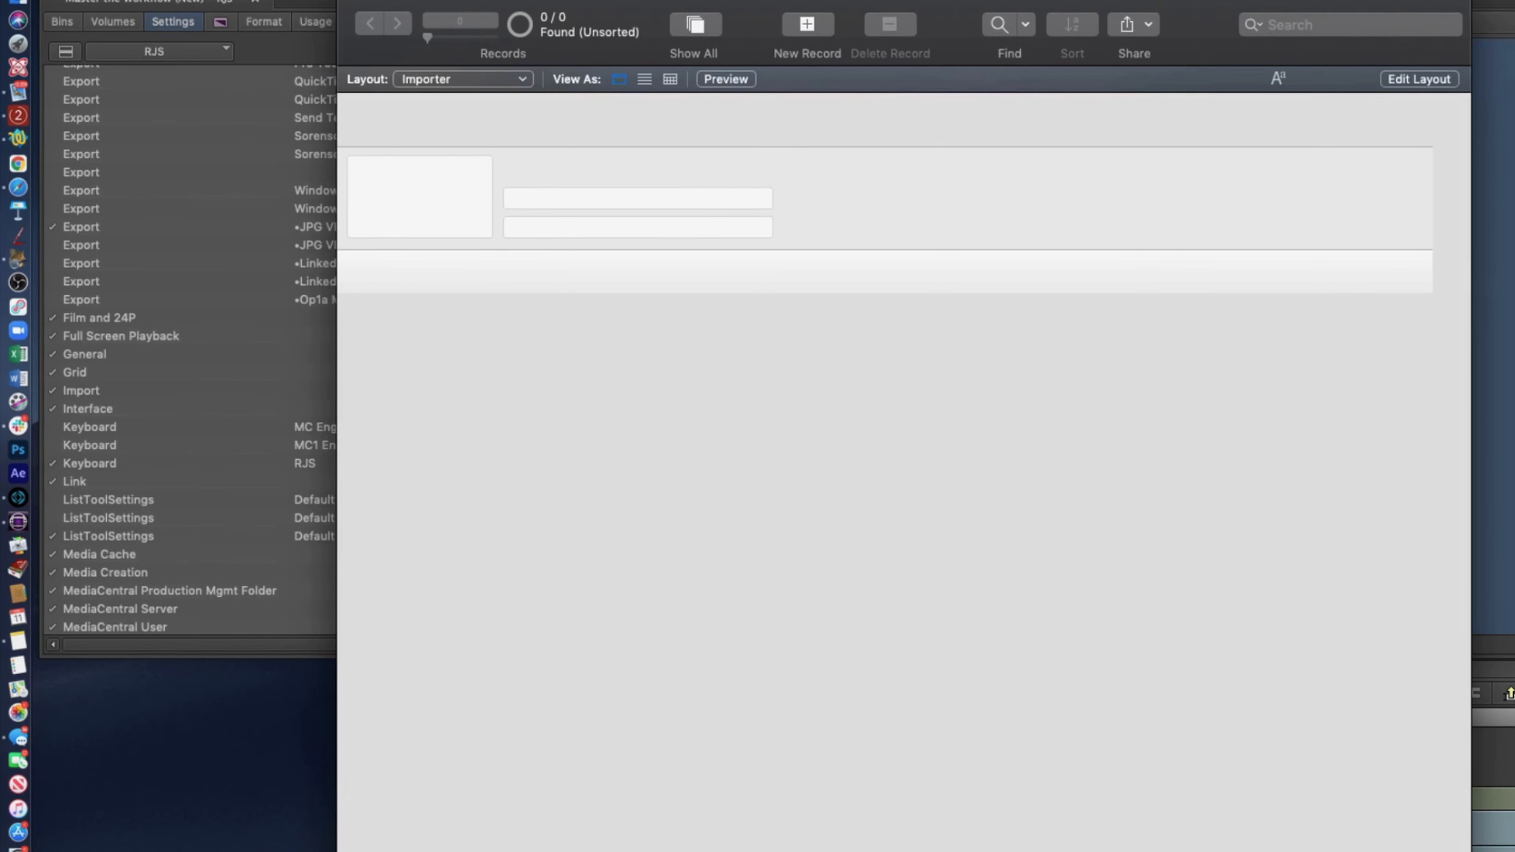
Import records from a folder into the JPG importer database, choosing the JPG folder on the Desktop as the source
left_click(158, 3)
left_click(118, 3)
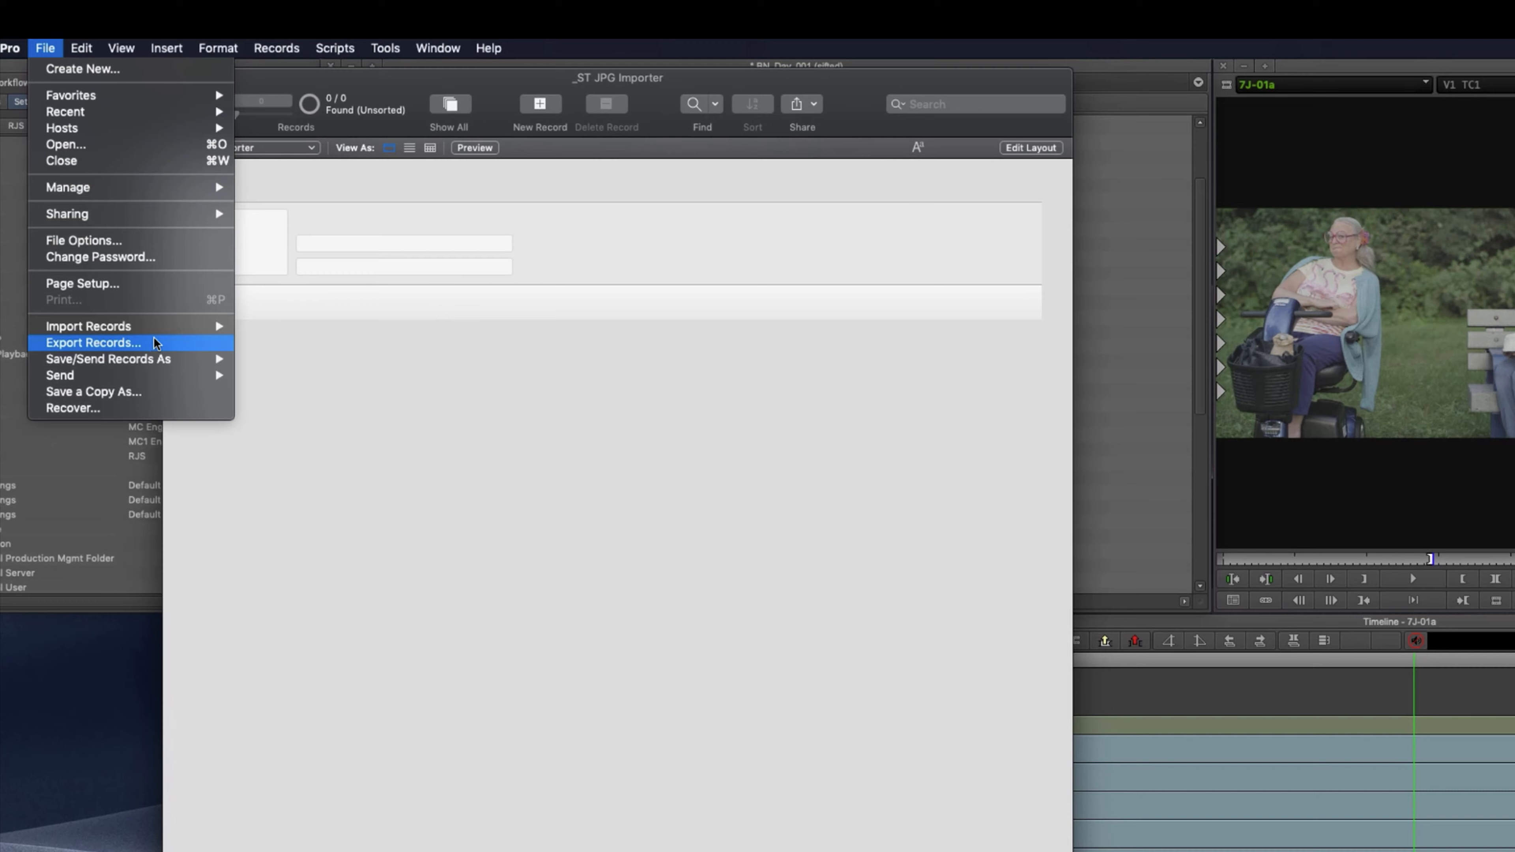
mouse_move(251, 314)
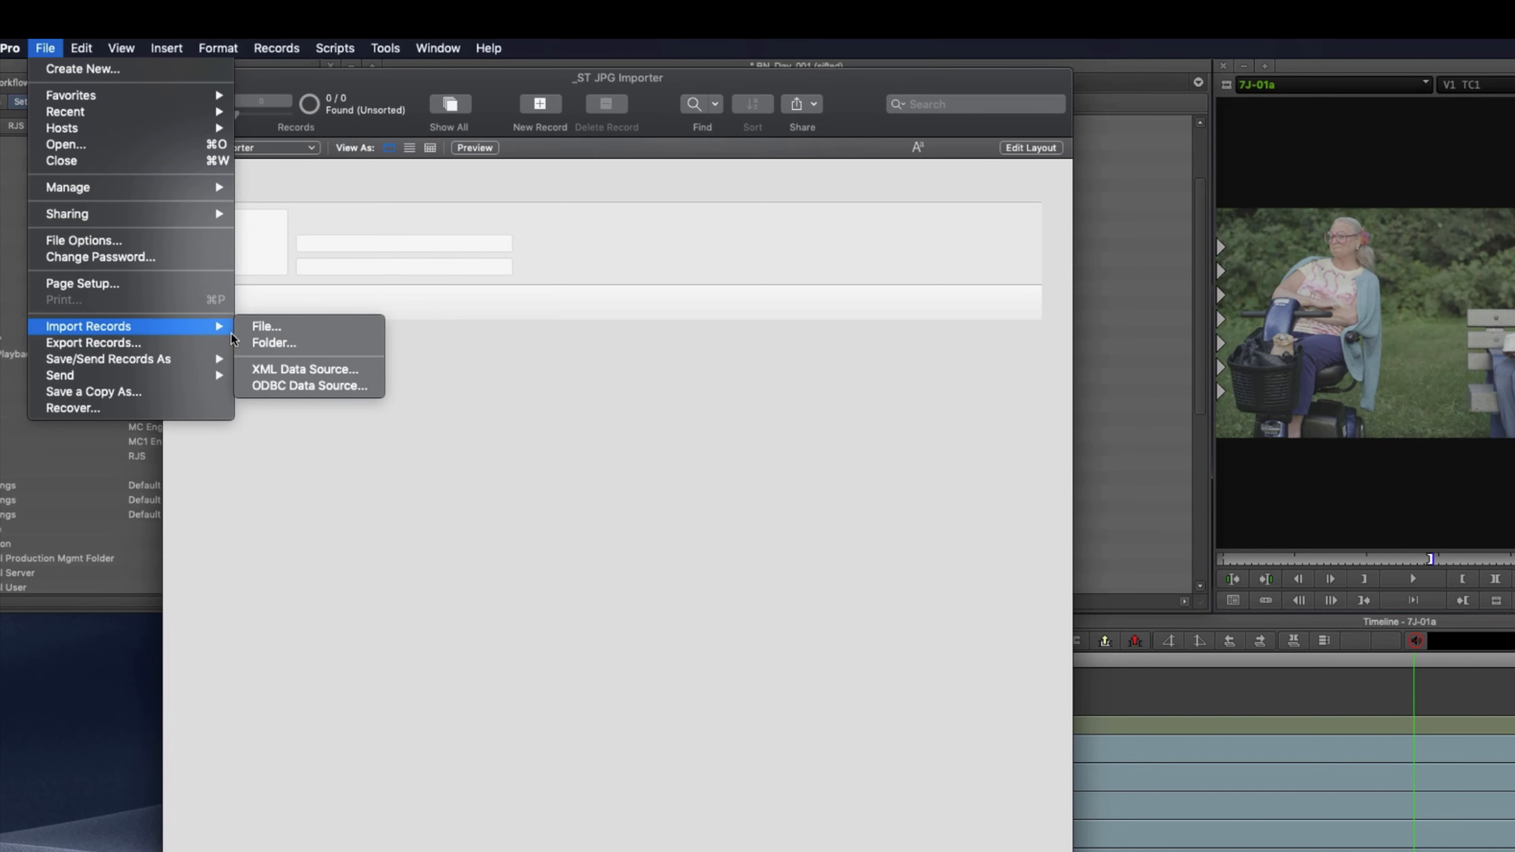
left_click(281, 344)
left_click(986, 401)
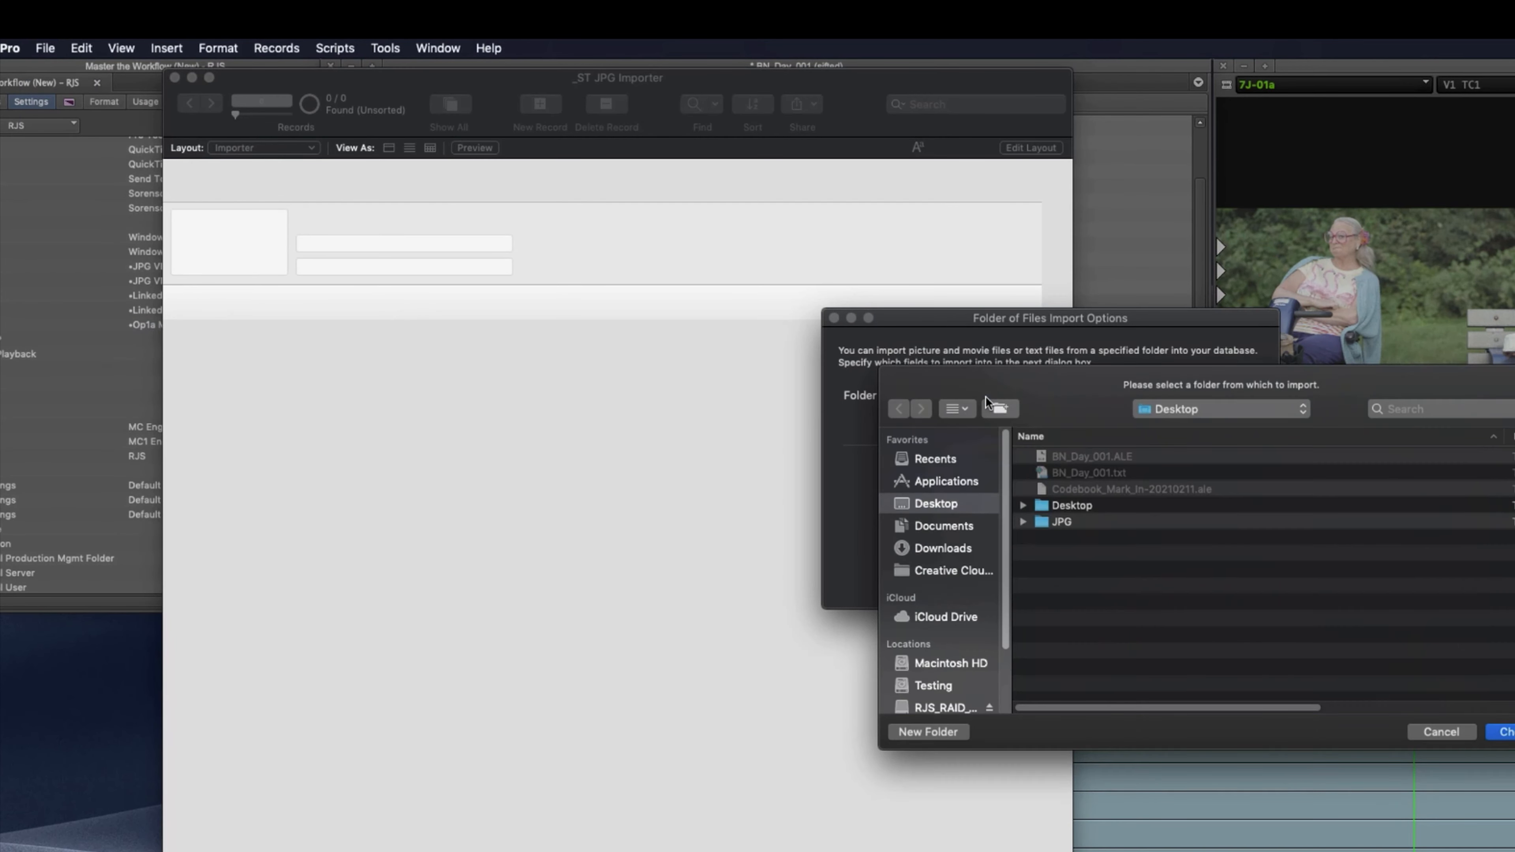
left_click(1090, 524)
key("Return")
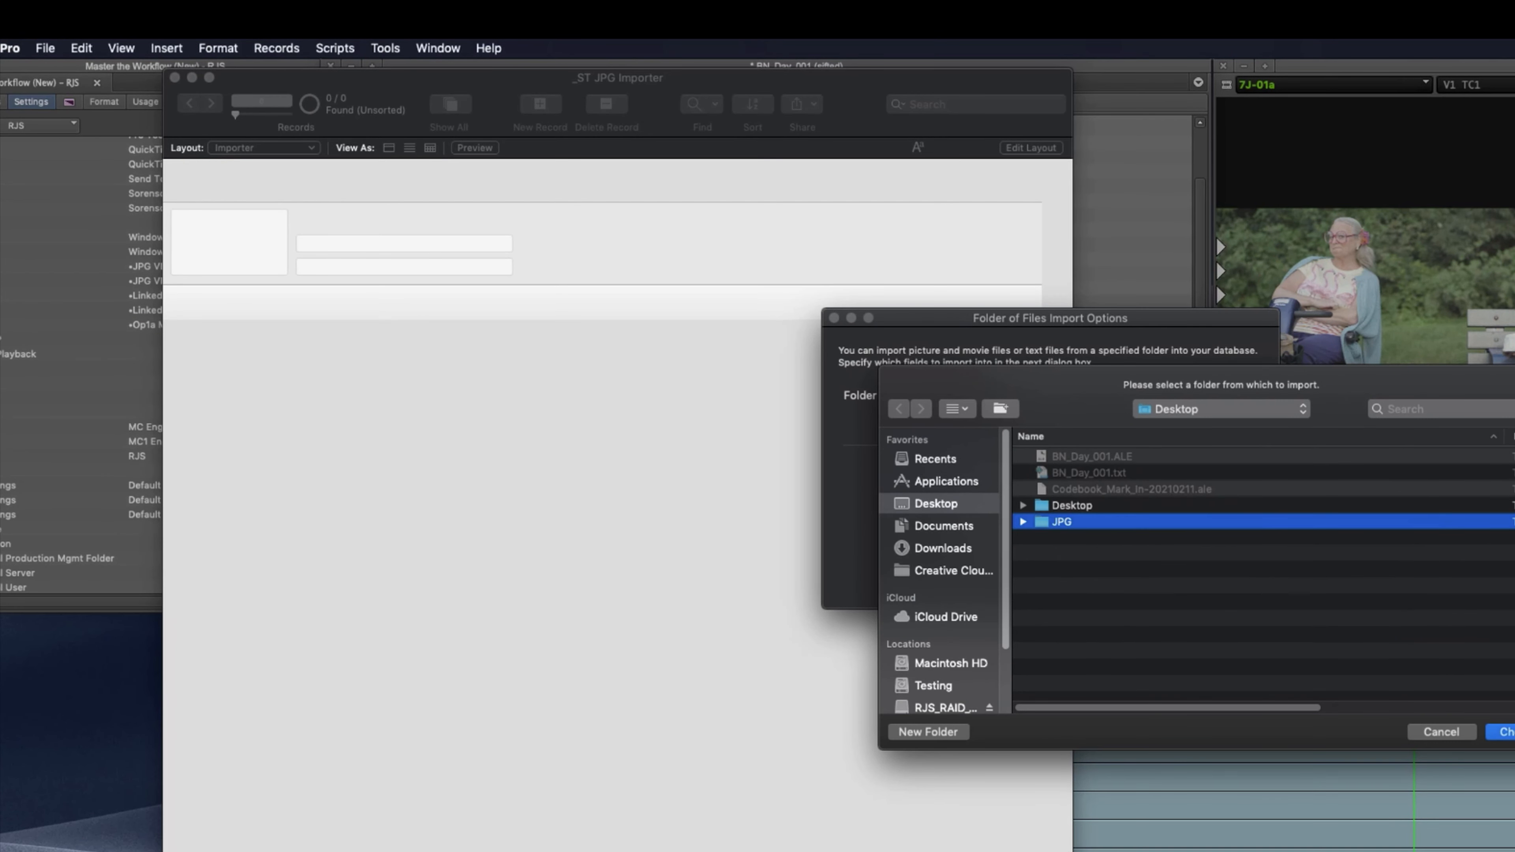
left_click(1212, 583)
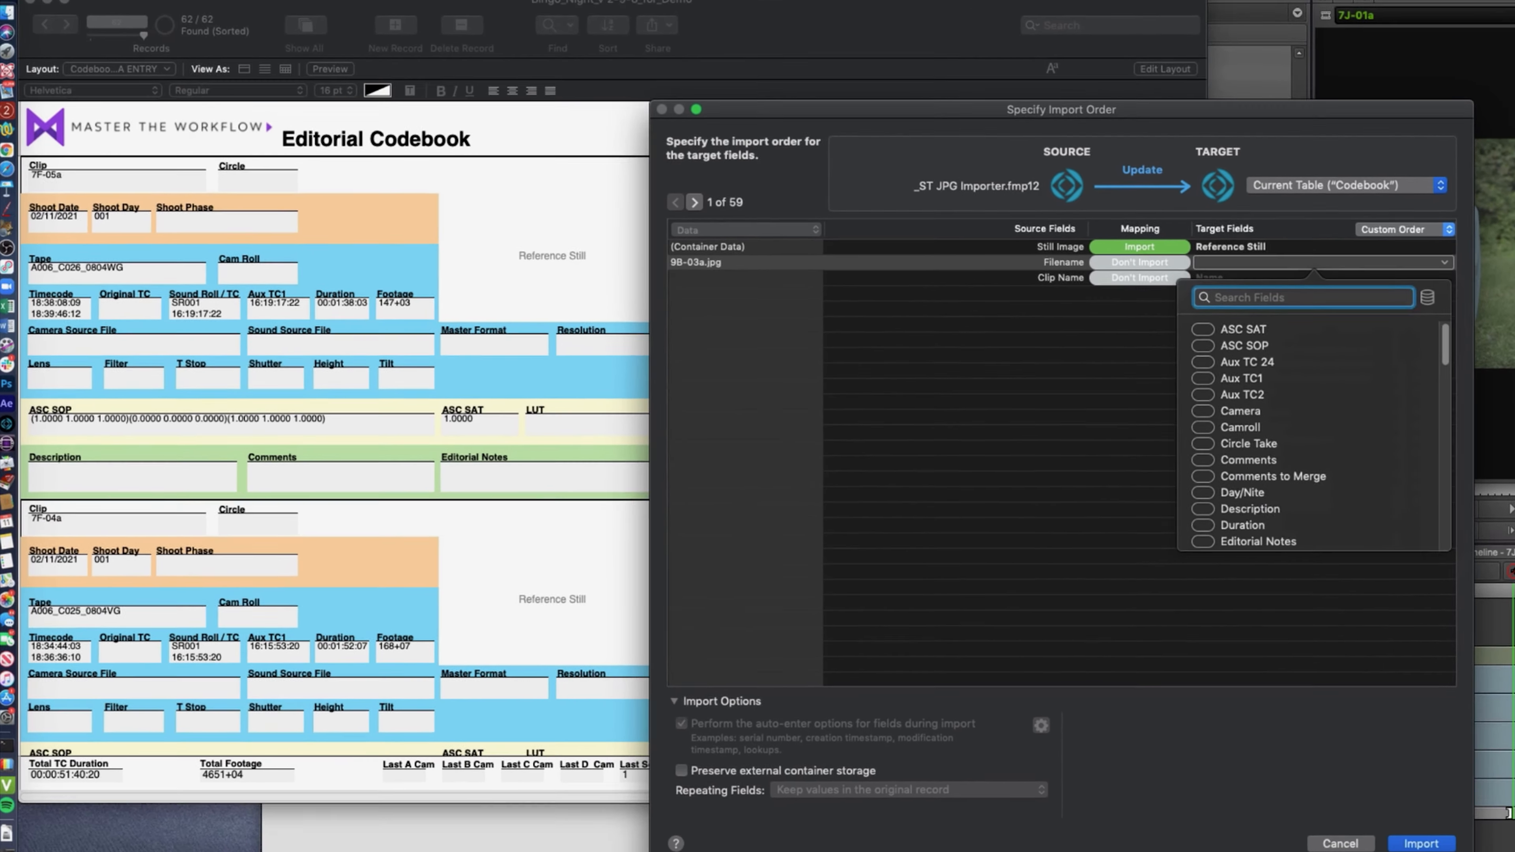
Map the importer's Filename source field to the codebook's Name field and use it to match records
type("name")
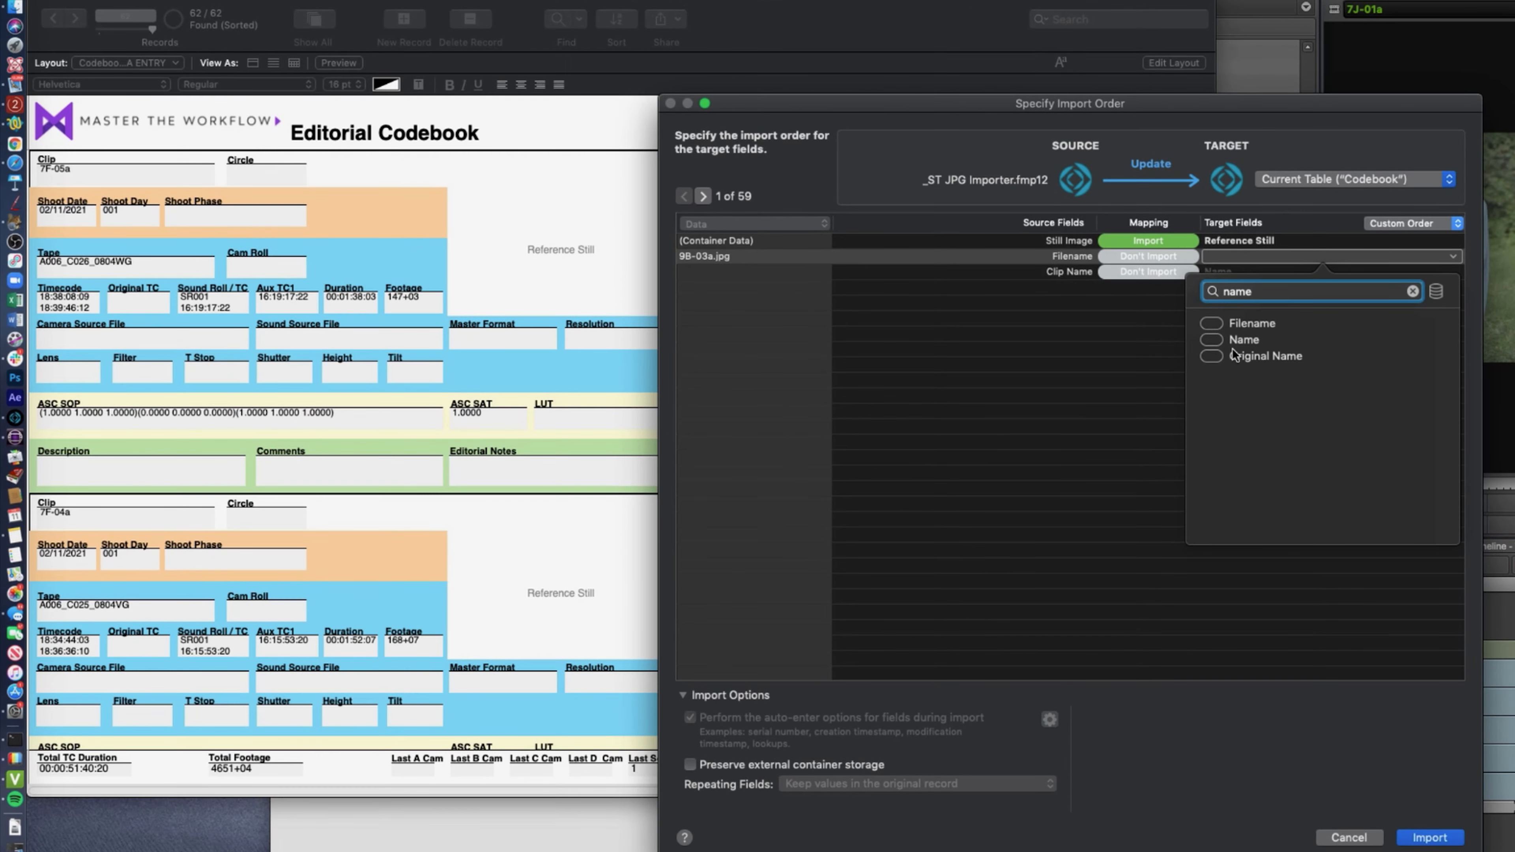
left_click(1211, 346)
left_click(1166, 256)
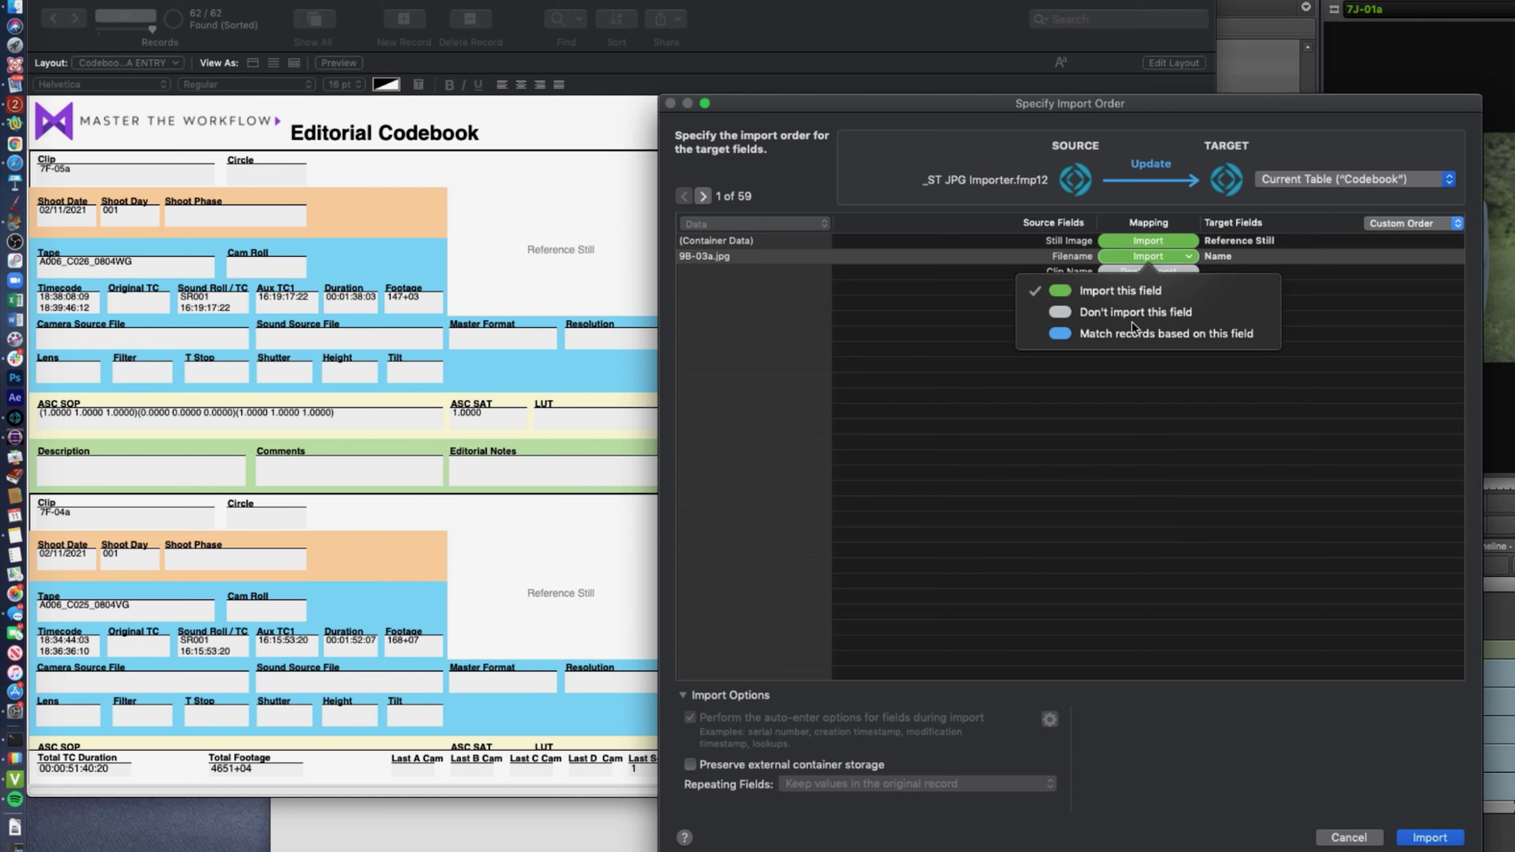
left_click(1137, 338)
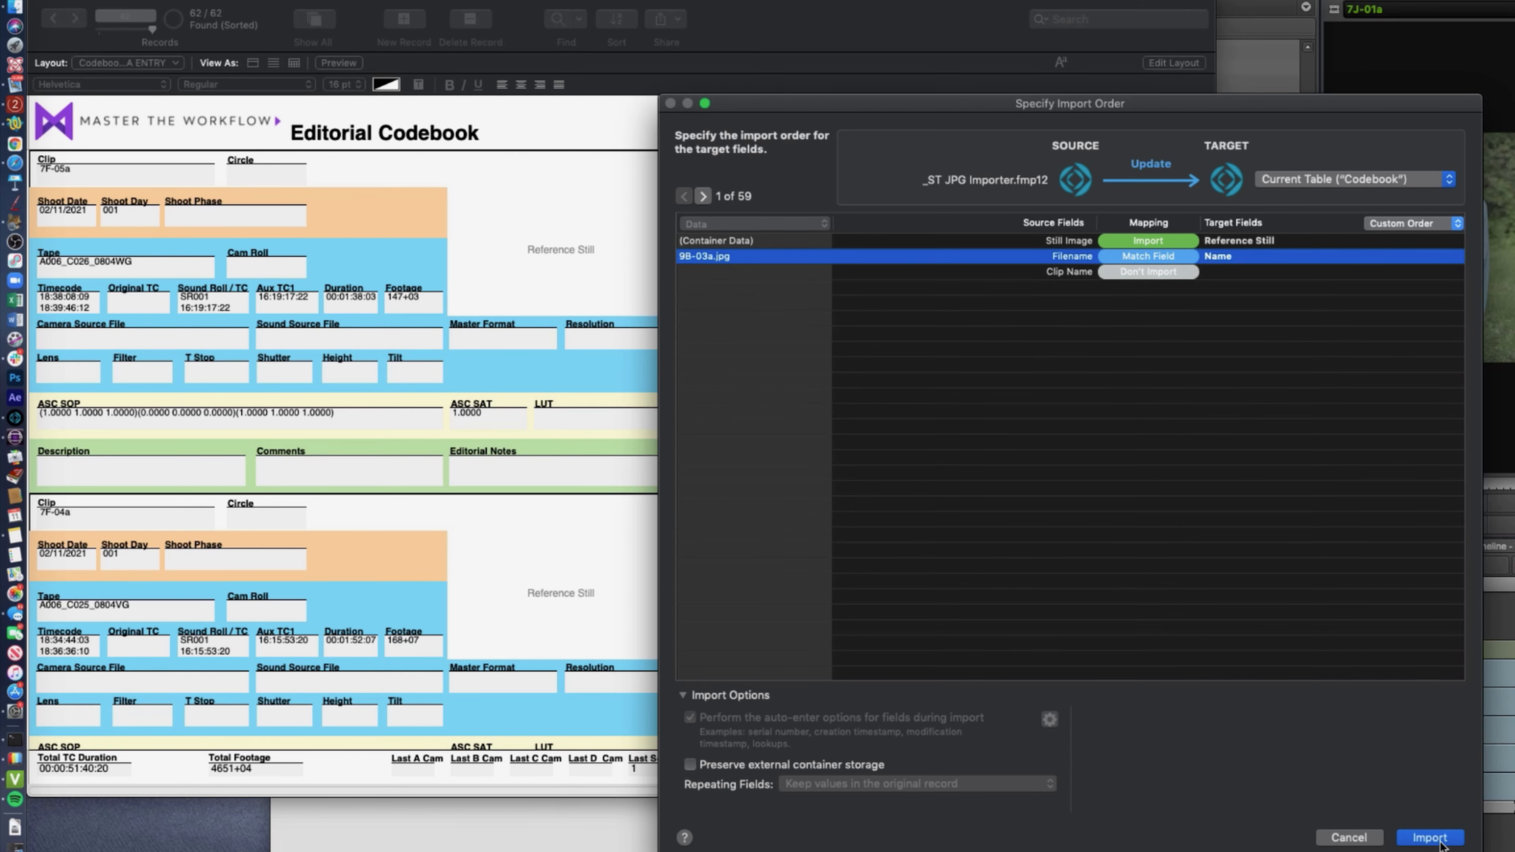
Run the import of the stills into the codebook's matching records and close the import summary
left_click(1430, 837)
left_click(1260, 372)
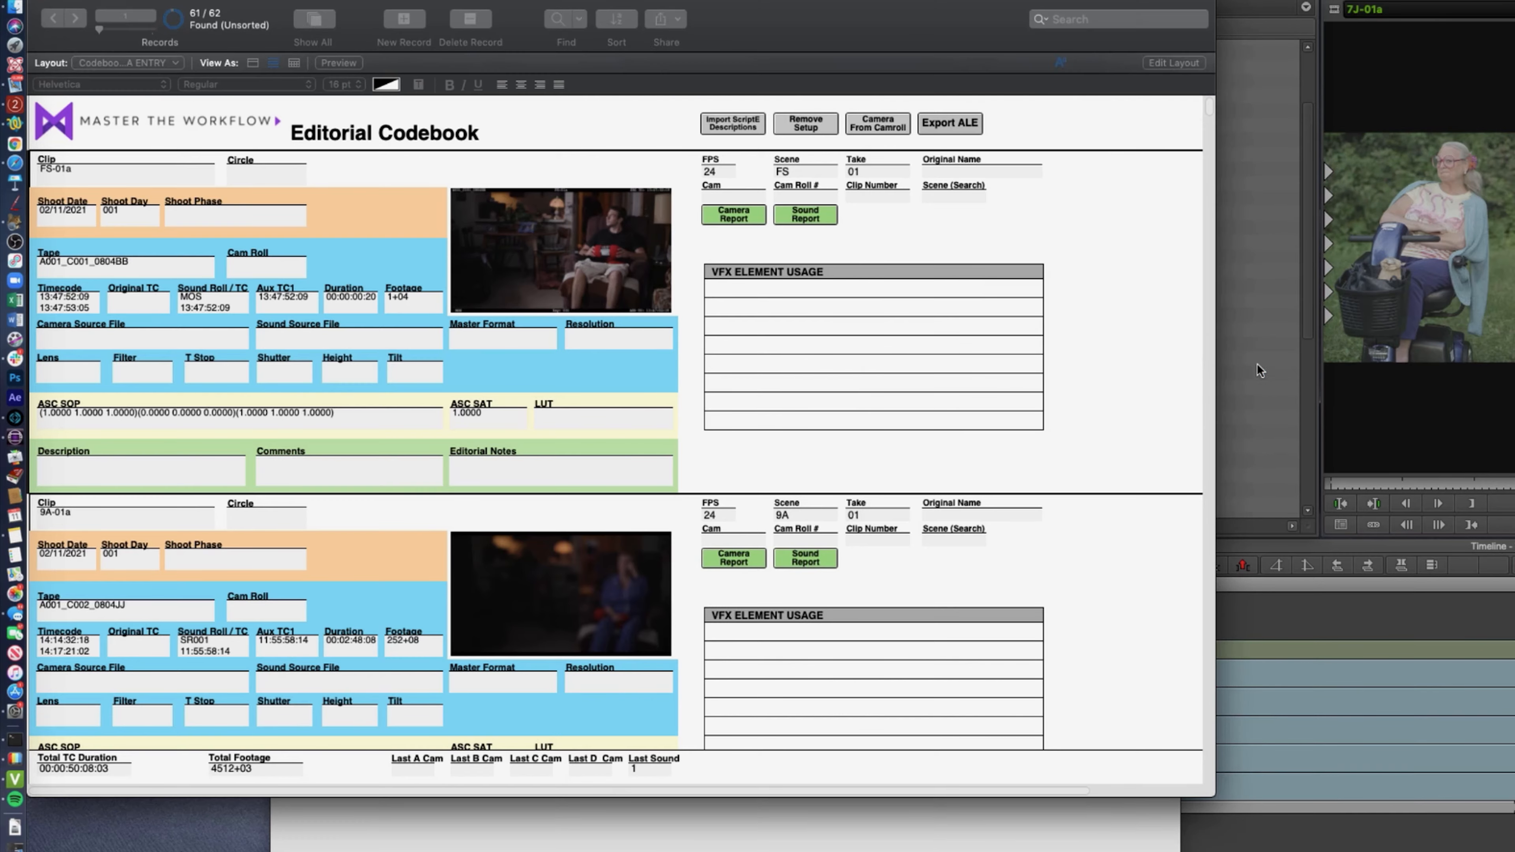
Examine the codebook records to check that each clip has its matching reference still
scroll(694, 316, "down", 5)
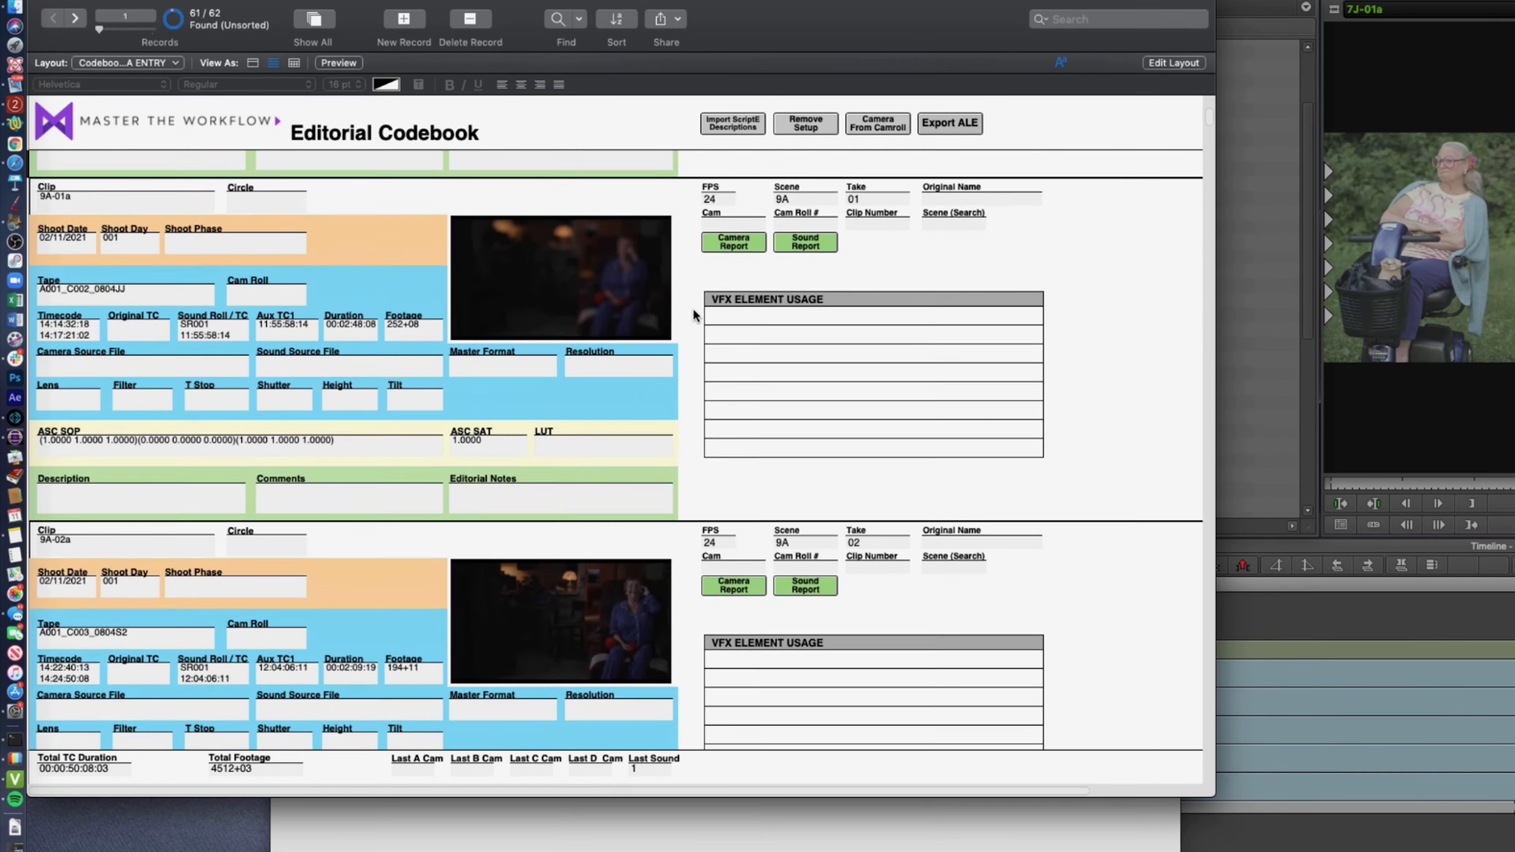
scroll(694, 315, "down", 20)
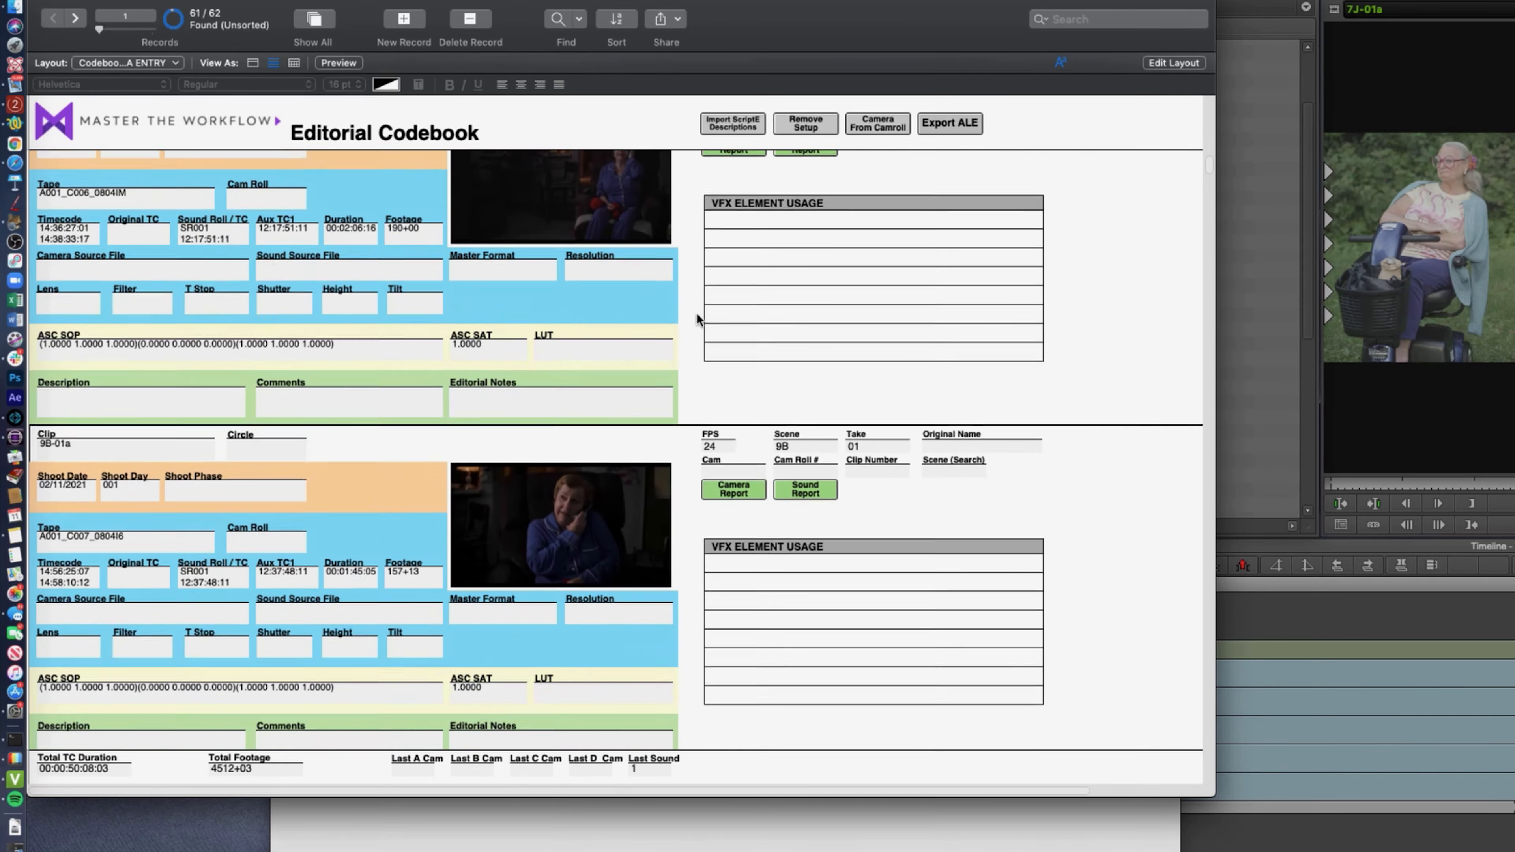
scroll(697, 320, "down", 15)
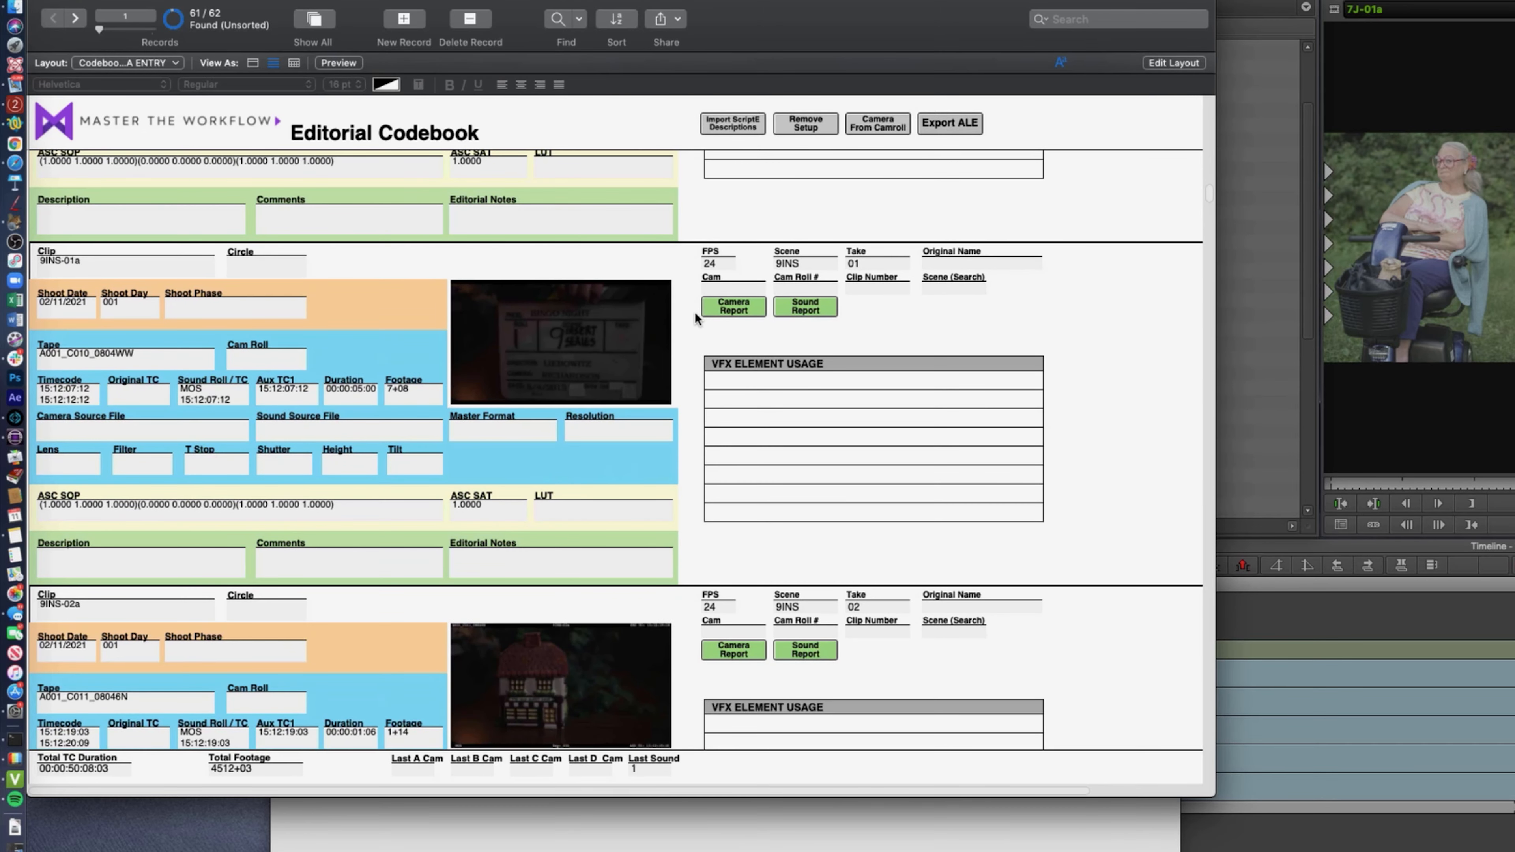
scroll(696, 319, "down", 15)
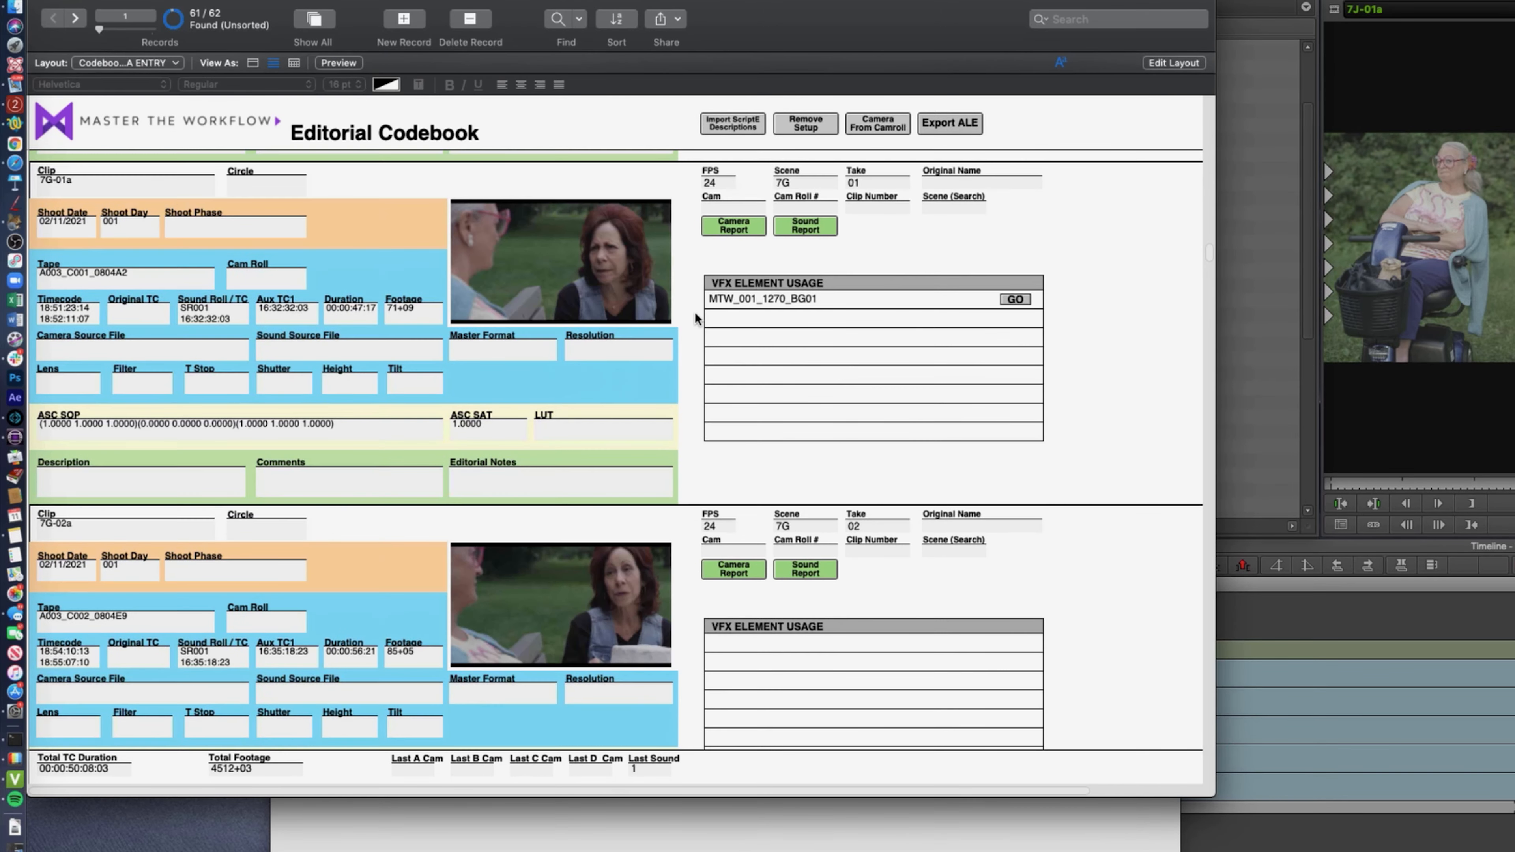
scroll(695, 318, "down", 15)
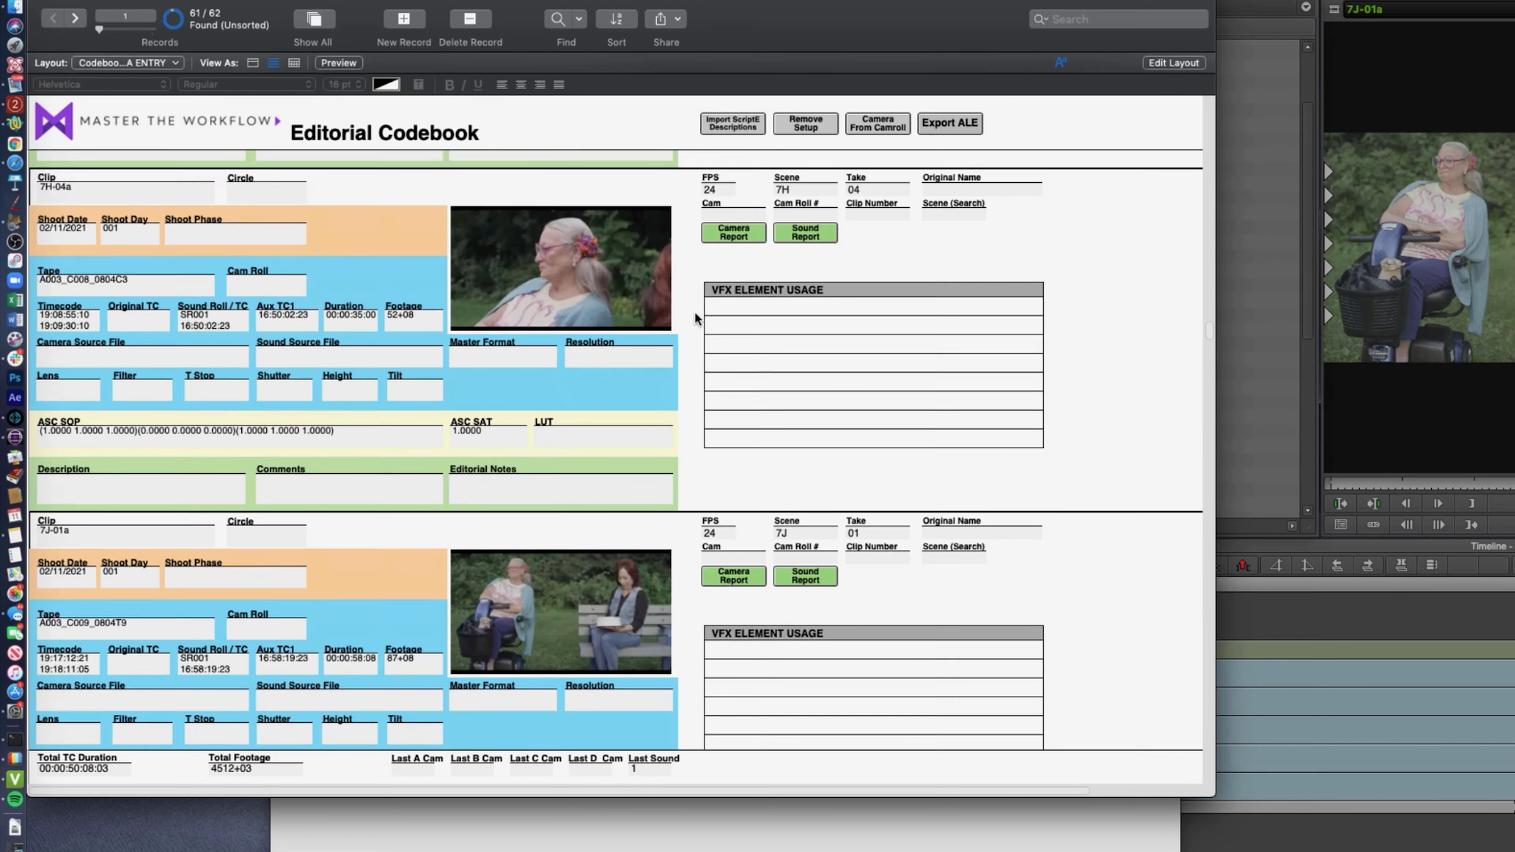
scroll(695, 318, "down", 15)
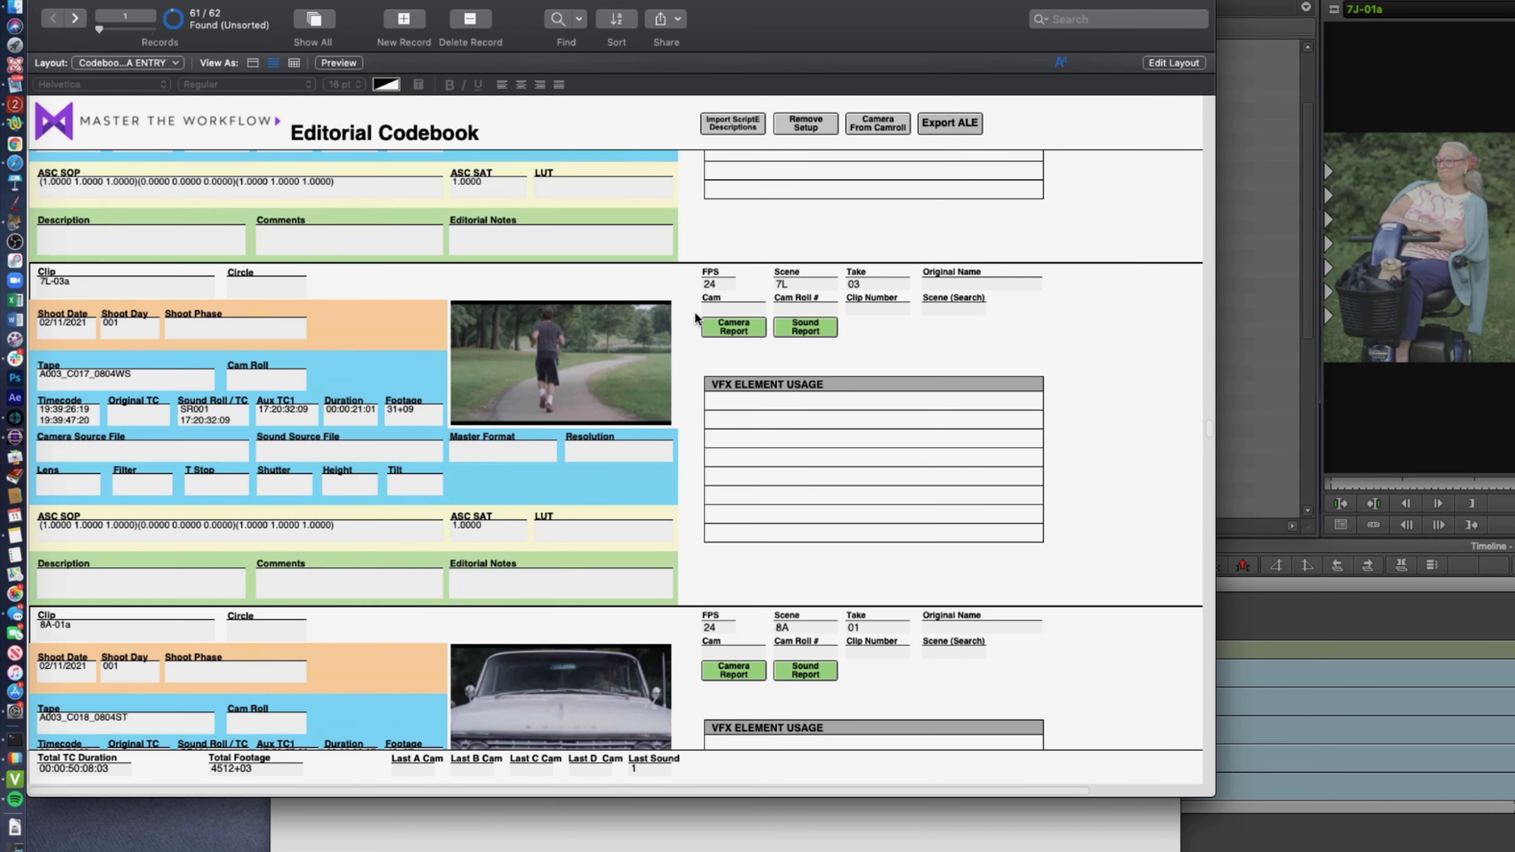
scroll(695, 318, "down", 15)
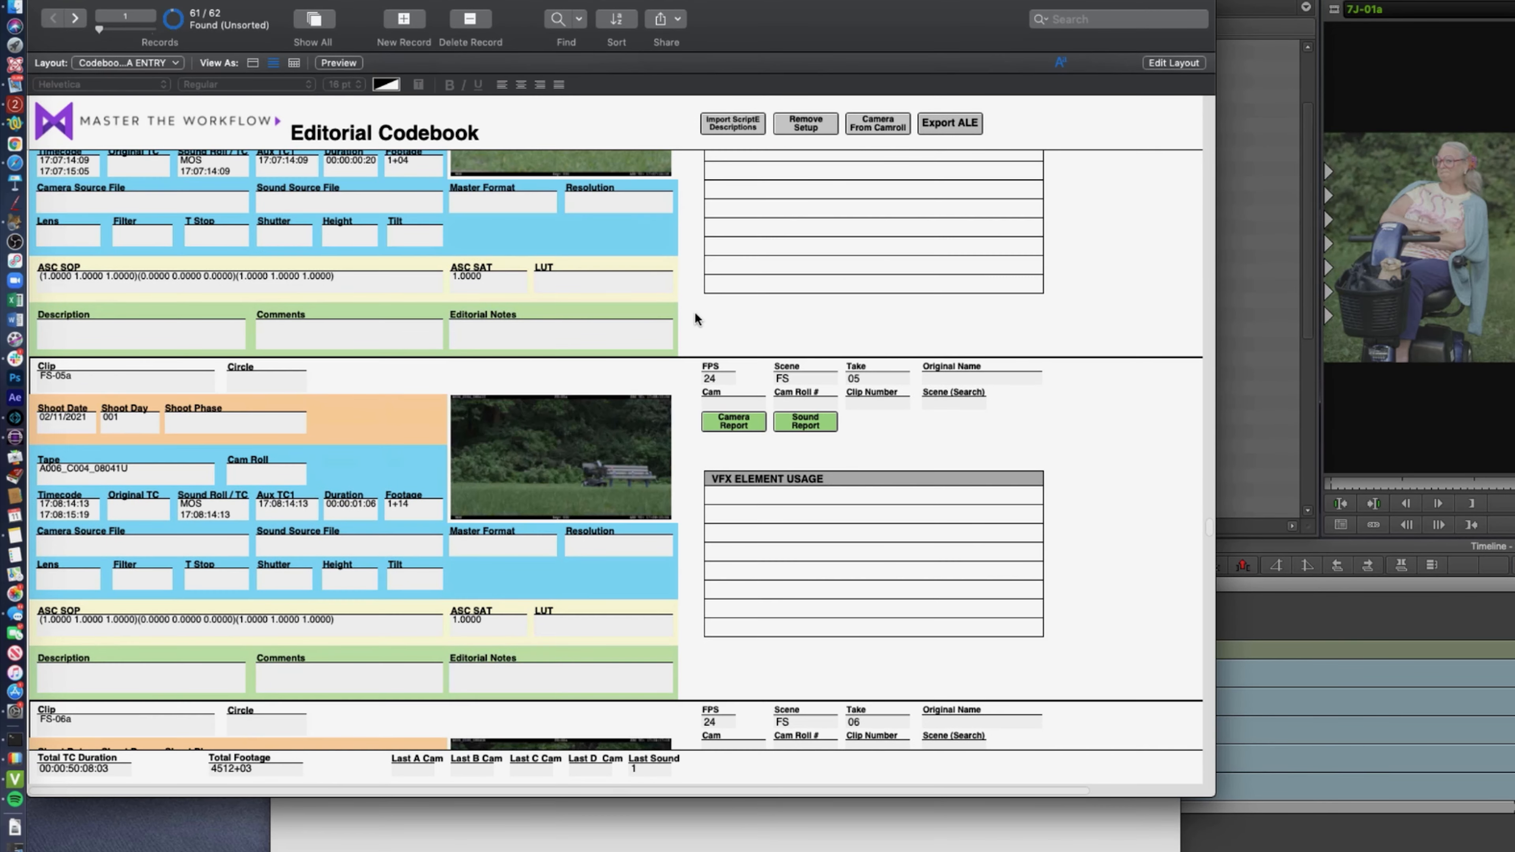
scroll(695, 318, "down", 15)
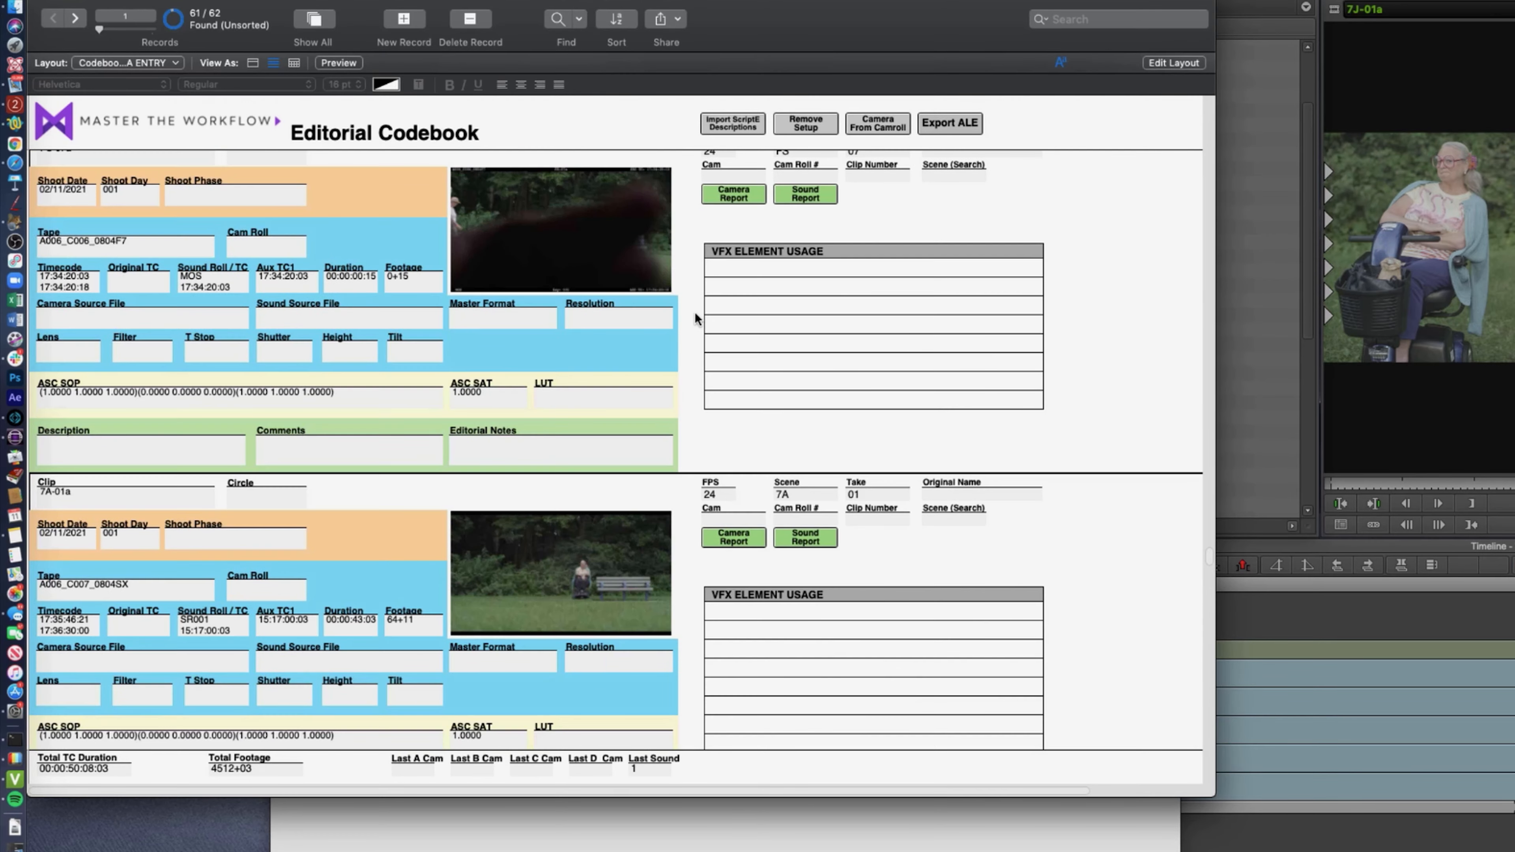
scroll(695, 318, "down", 15)
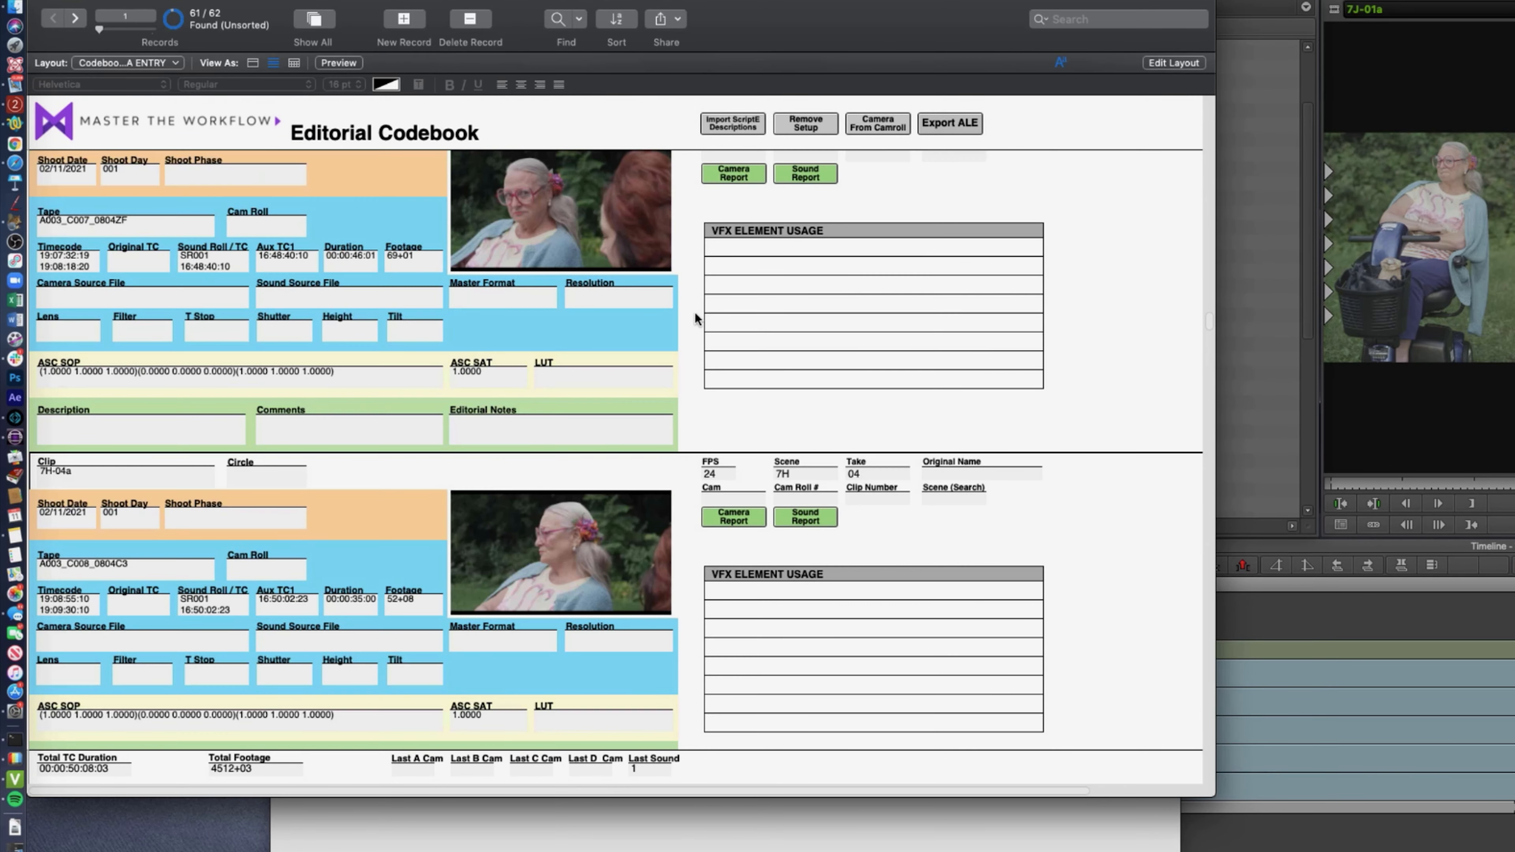
scroll(695, 318, "down", 15)
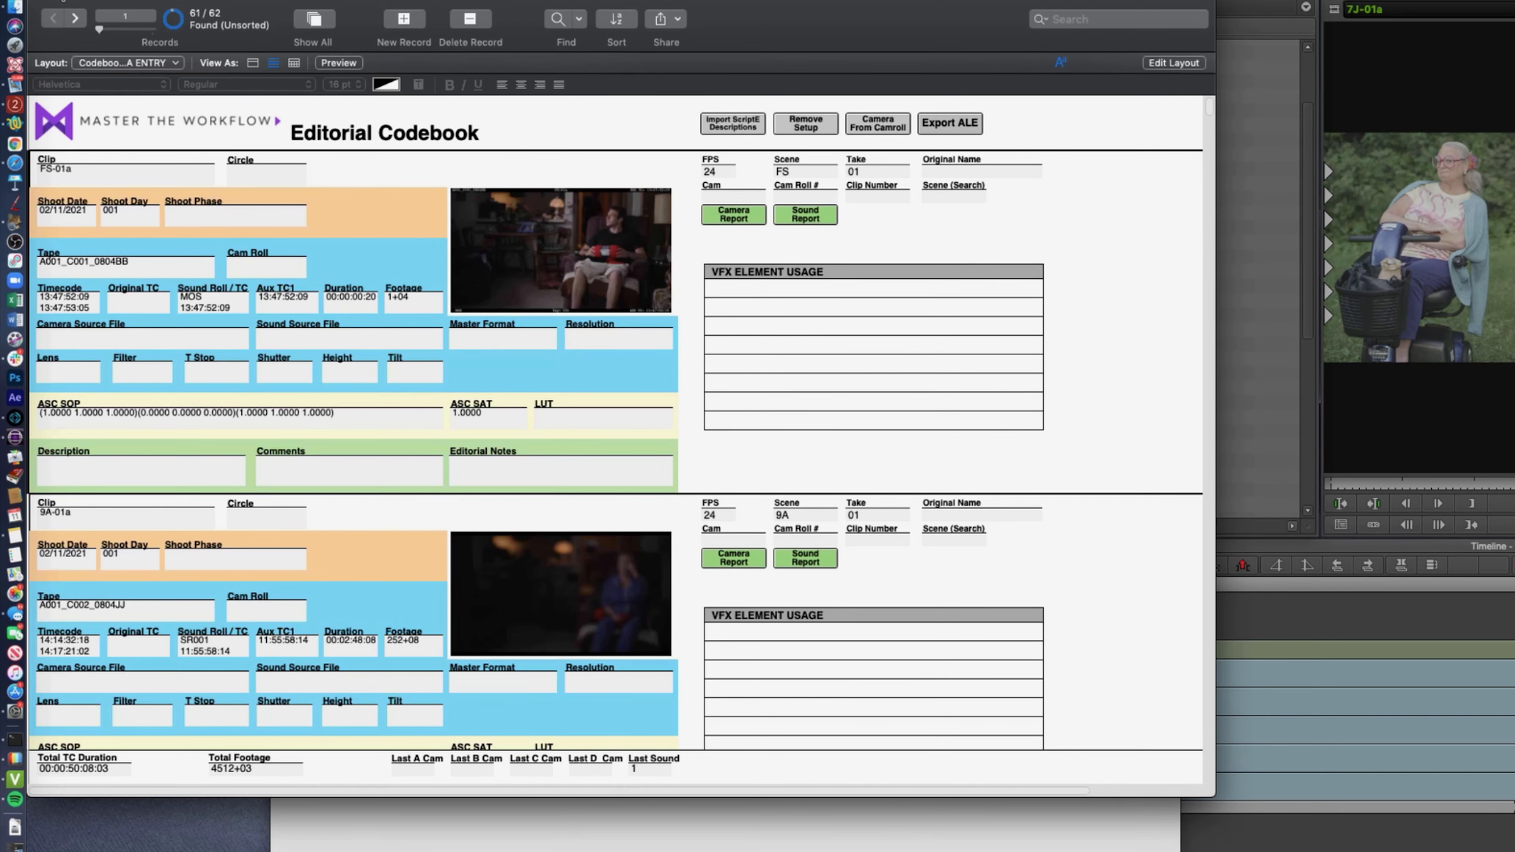
Switch to Avid Media Composer and load the Bingo Night R1v1111 ALE DEMO sequence from the Bingo Night Current Cut bin
left_click(57, 0)
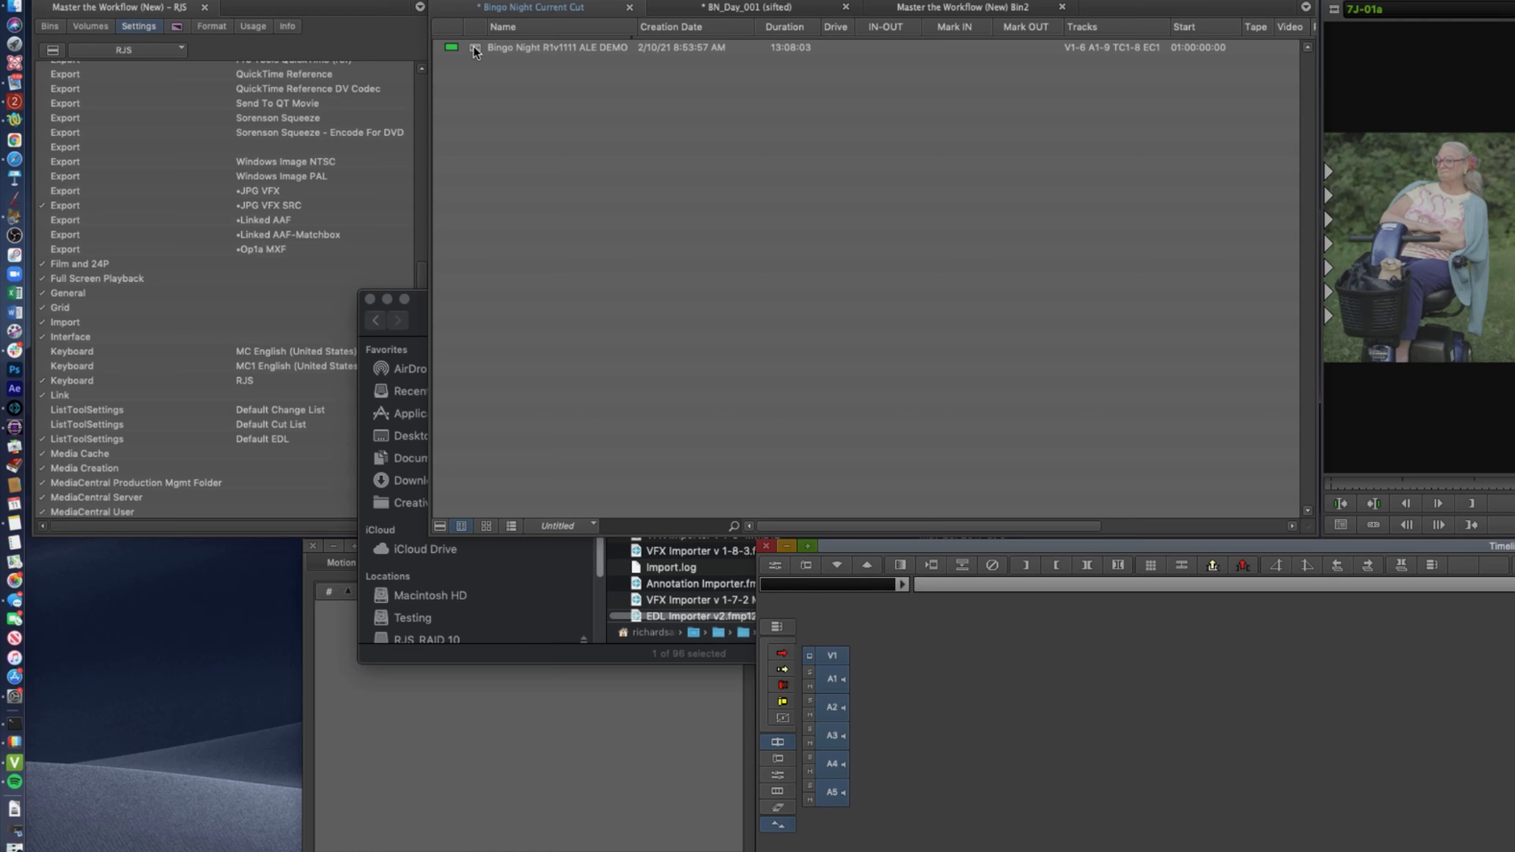
left_click(478, 53)
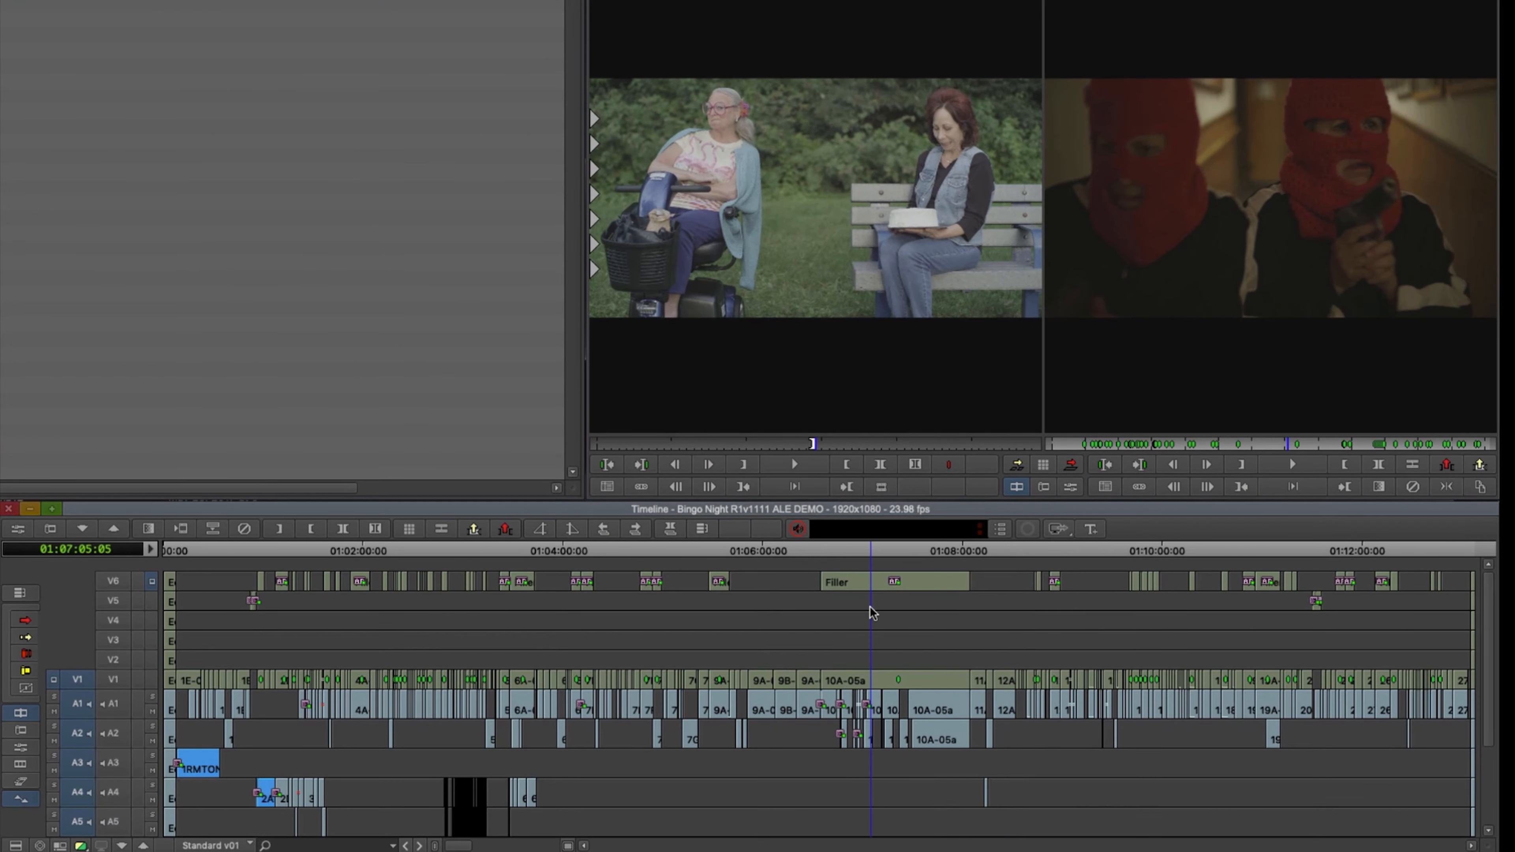
Examine the VFX ID burn-ins on shots at several points along the Bingo Night sequence
left_click_drag(321, 607, 260, 600)
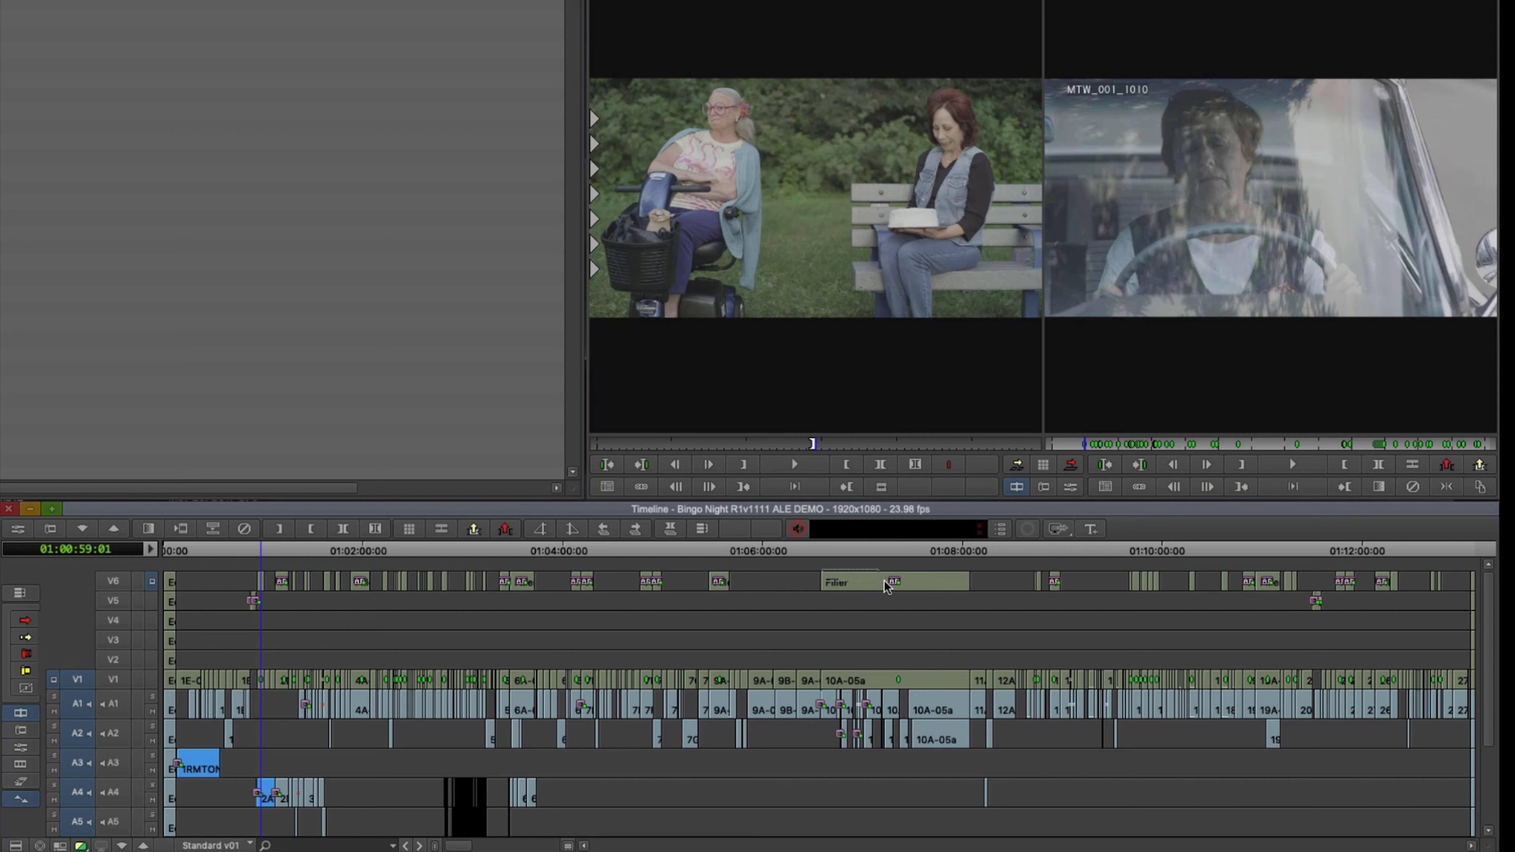
left_click(875, 586)
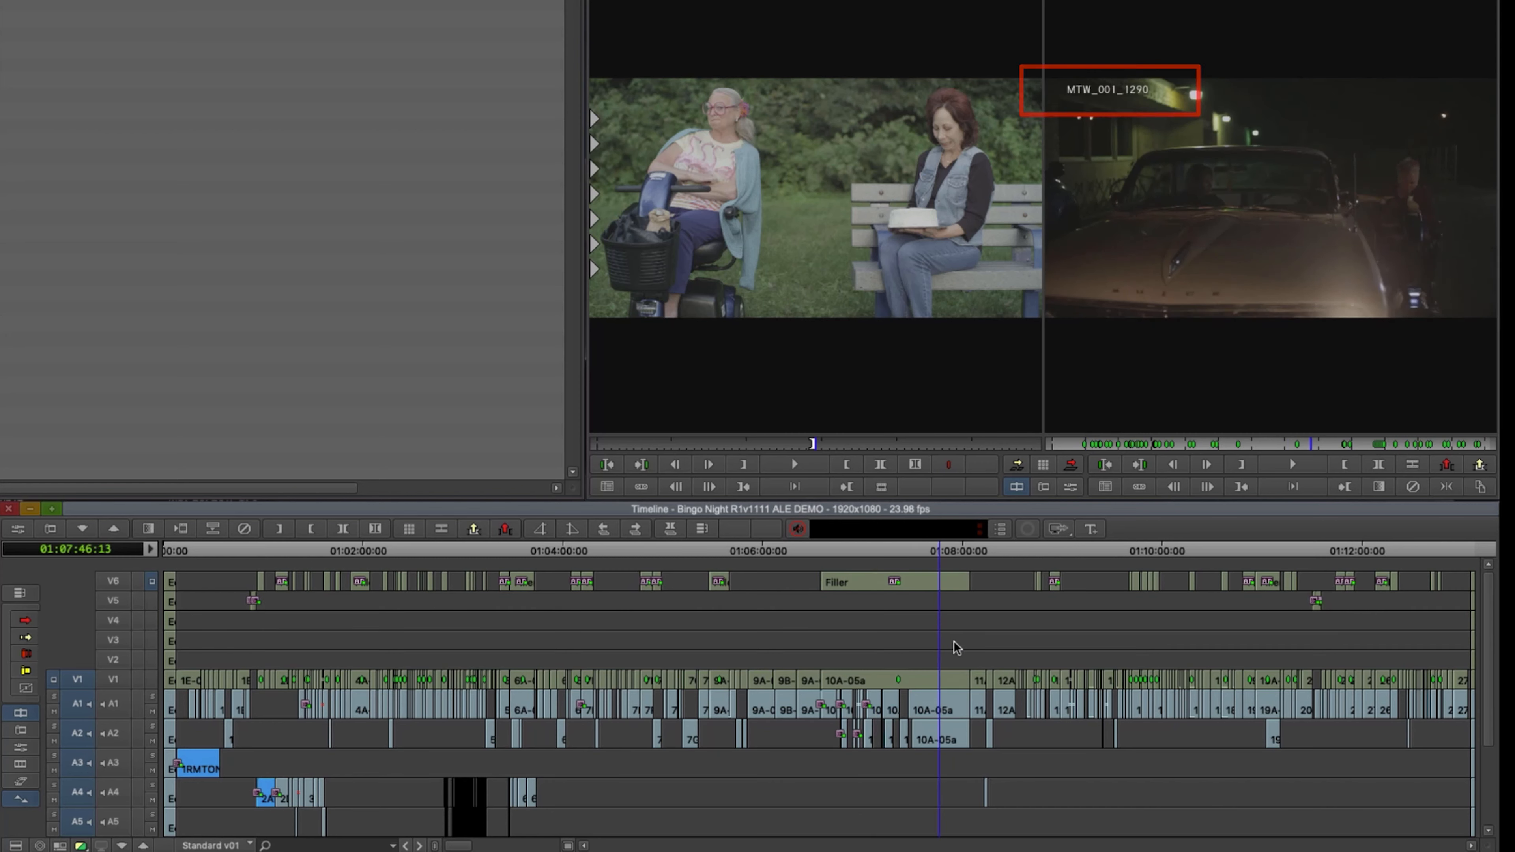
left_click(1016, 643)
left_click_drag(1026, 647, 1391, 617)
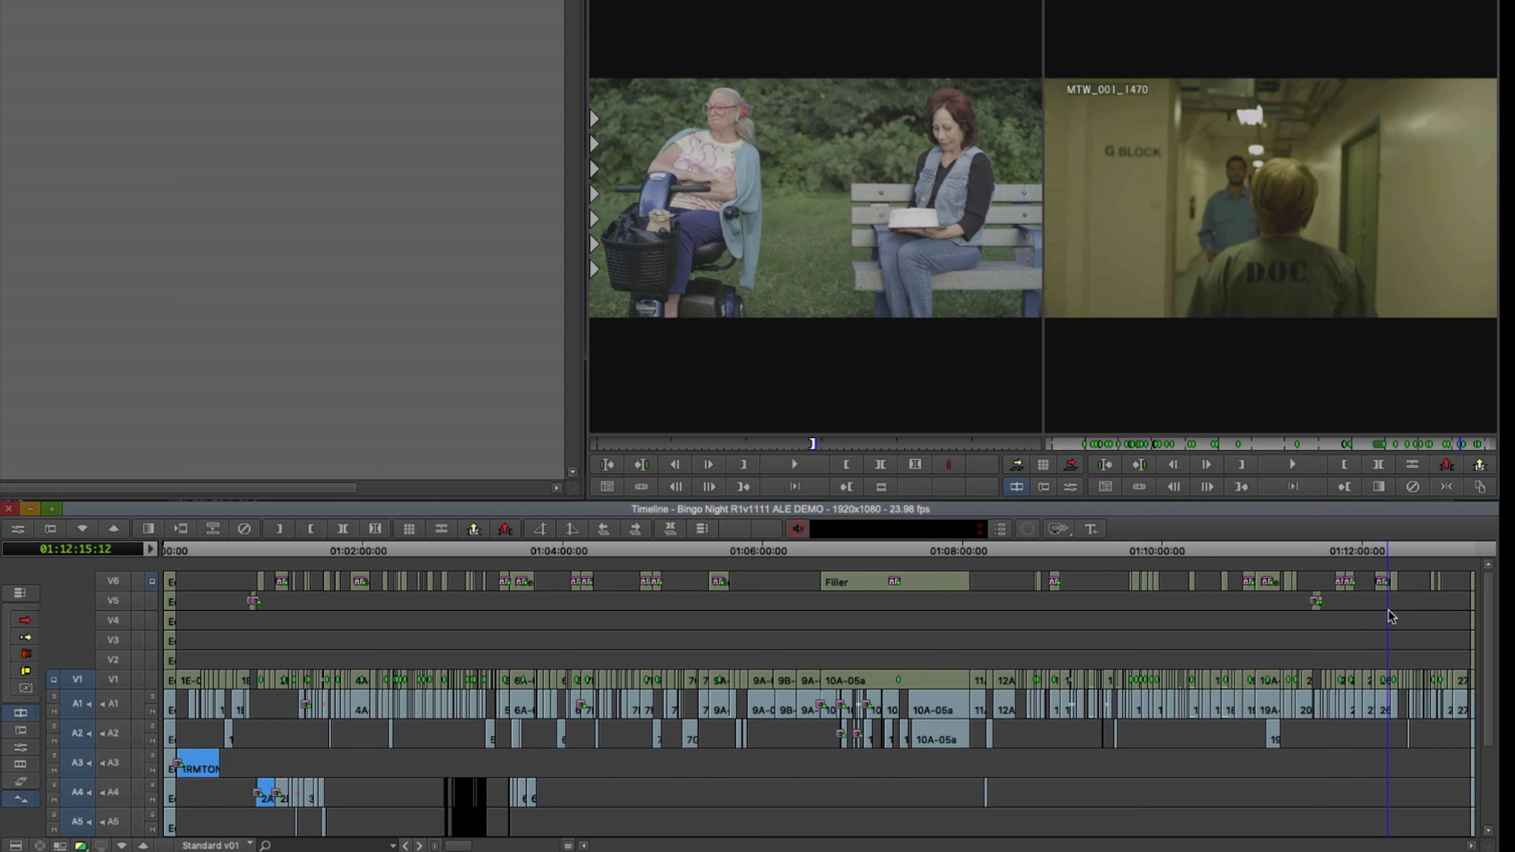
left_click(905, 644)
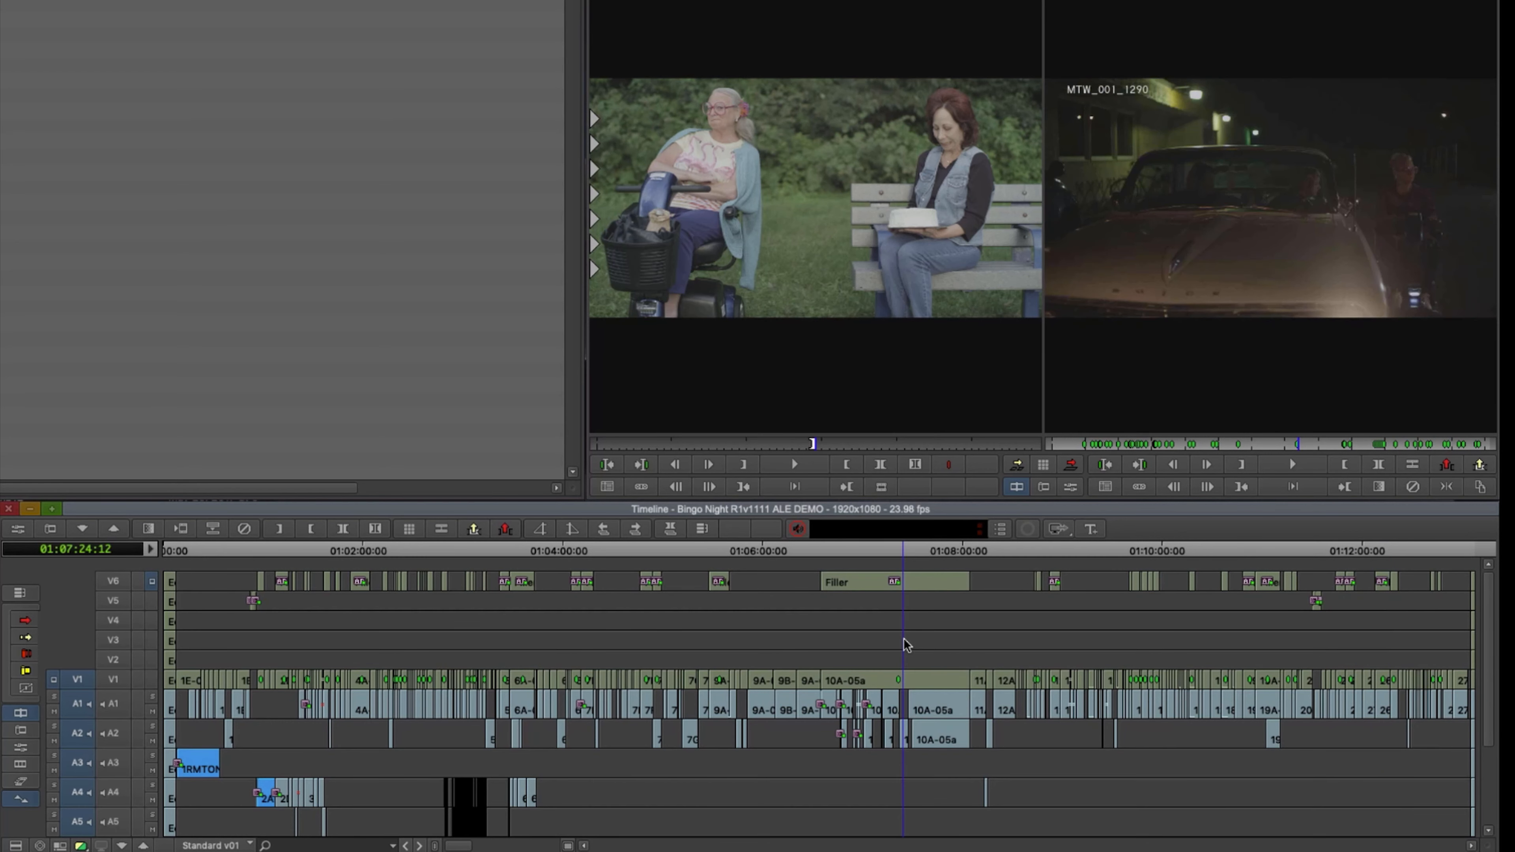
left_click(1383, 612)
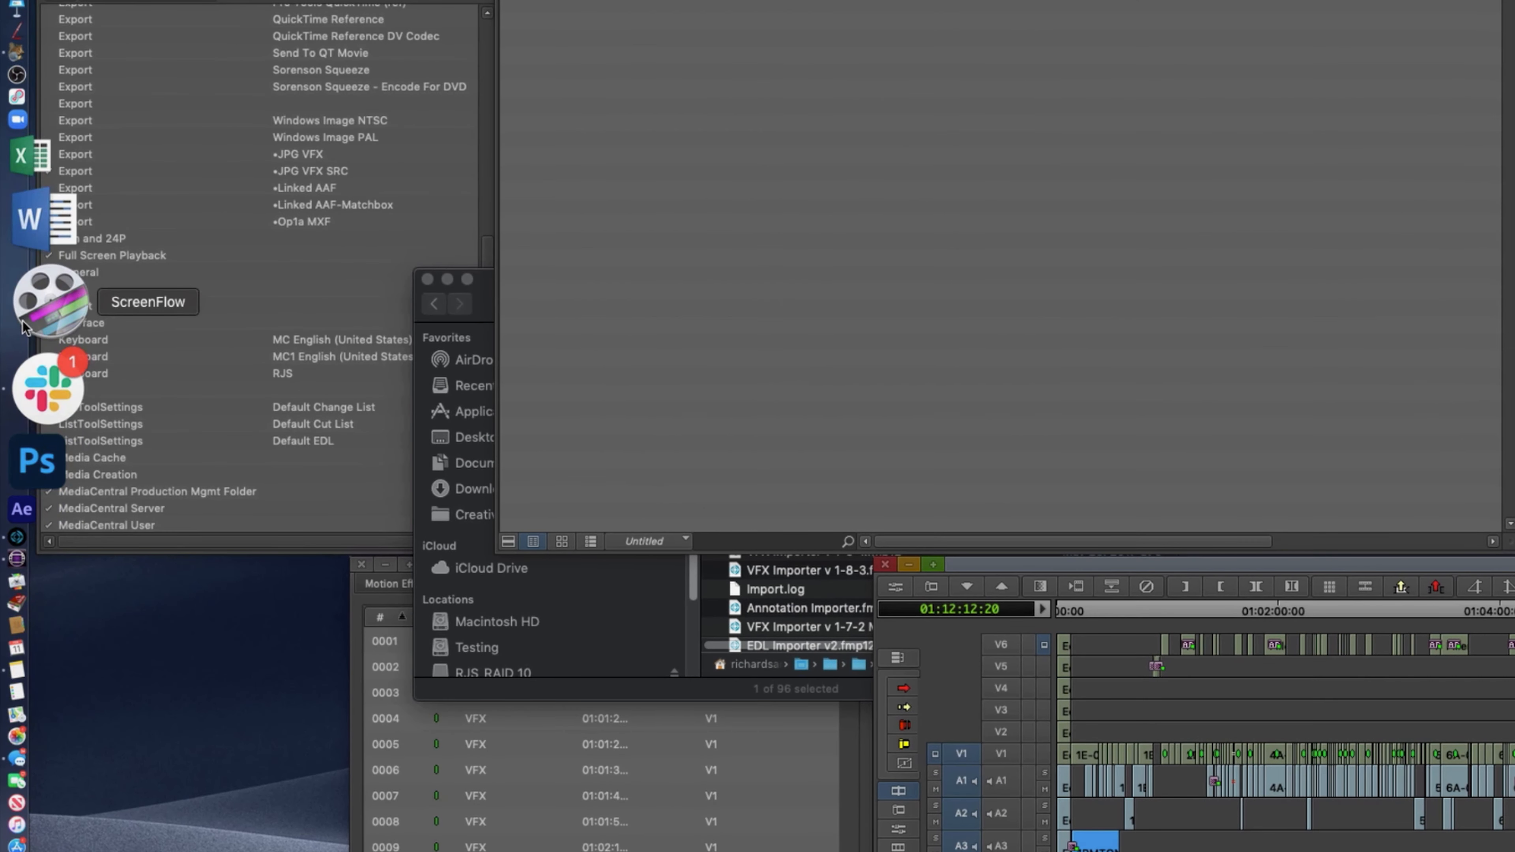
Switch to FileMaker and change the codebook's layout to VFX
left_click(37, 412)
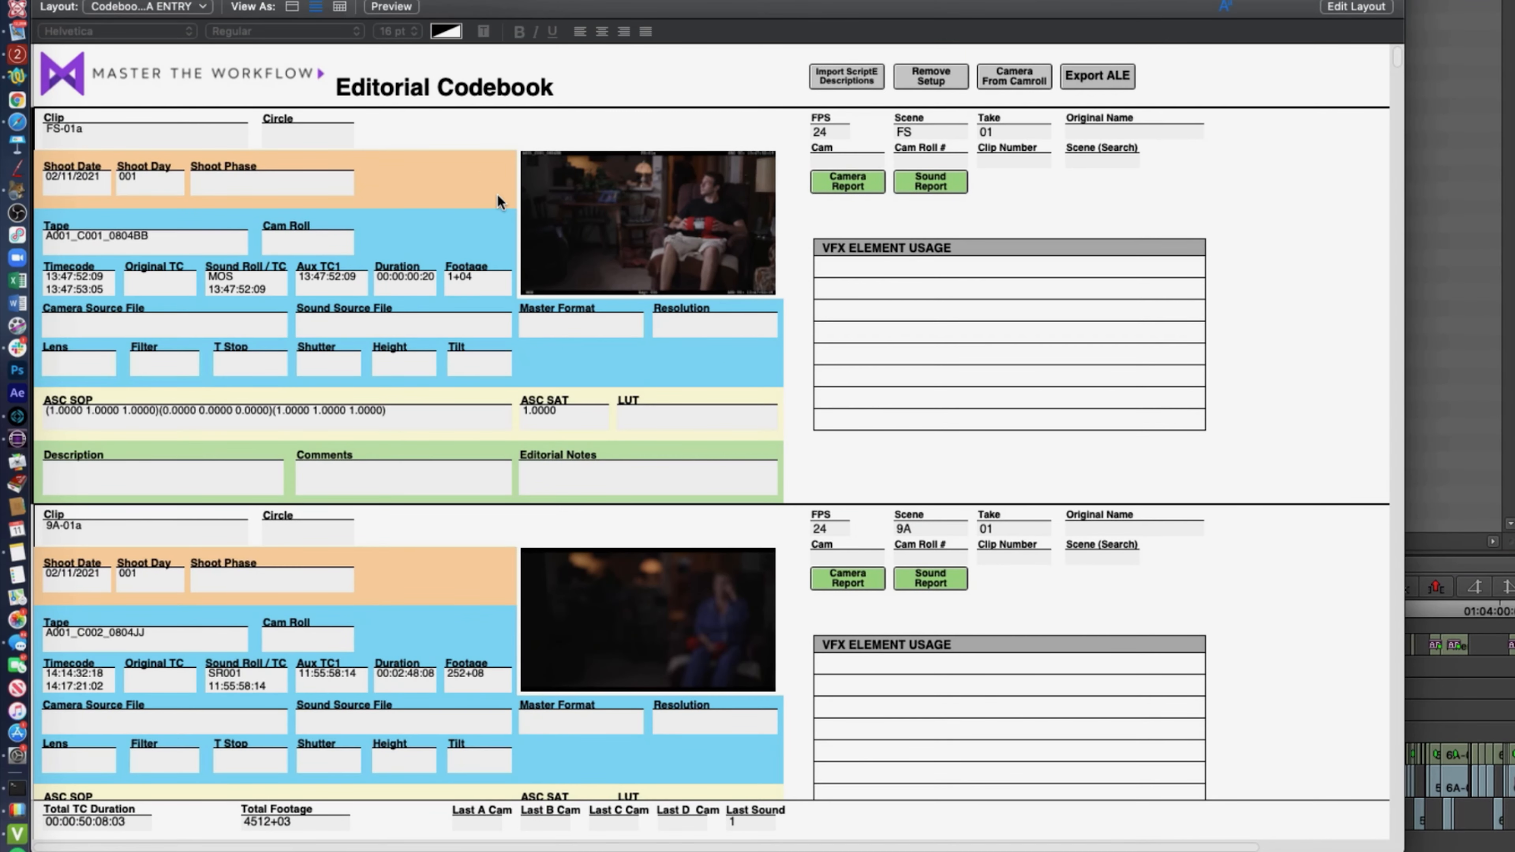
left_click(172, 6)
mouse_move(125, 101)
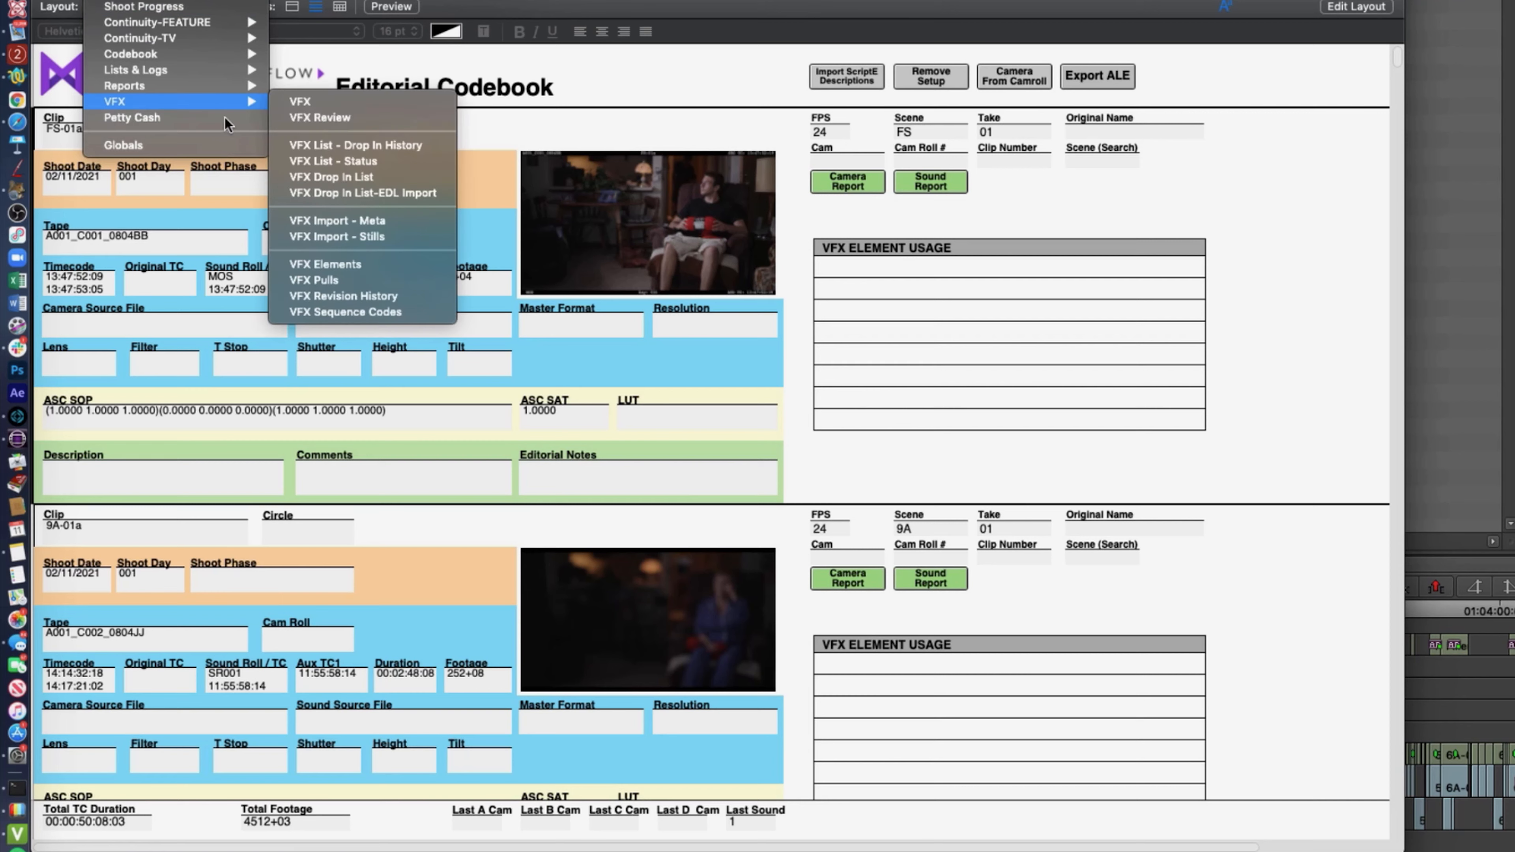
left_click(332, 109)
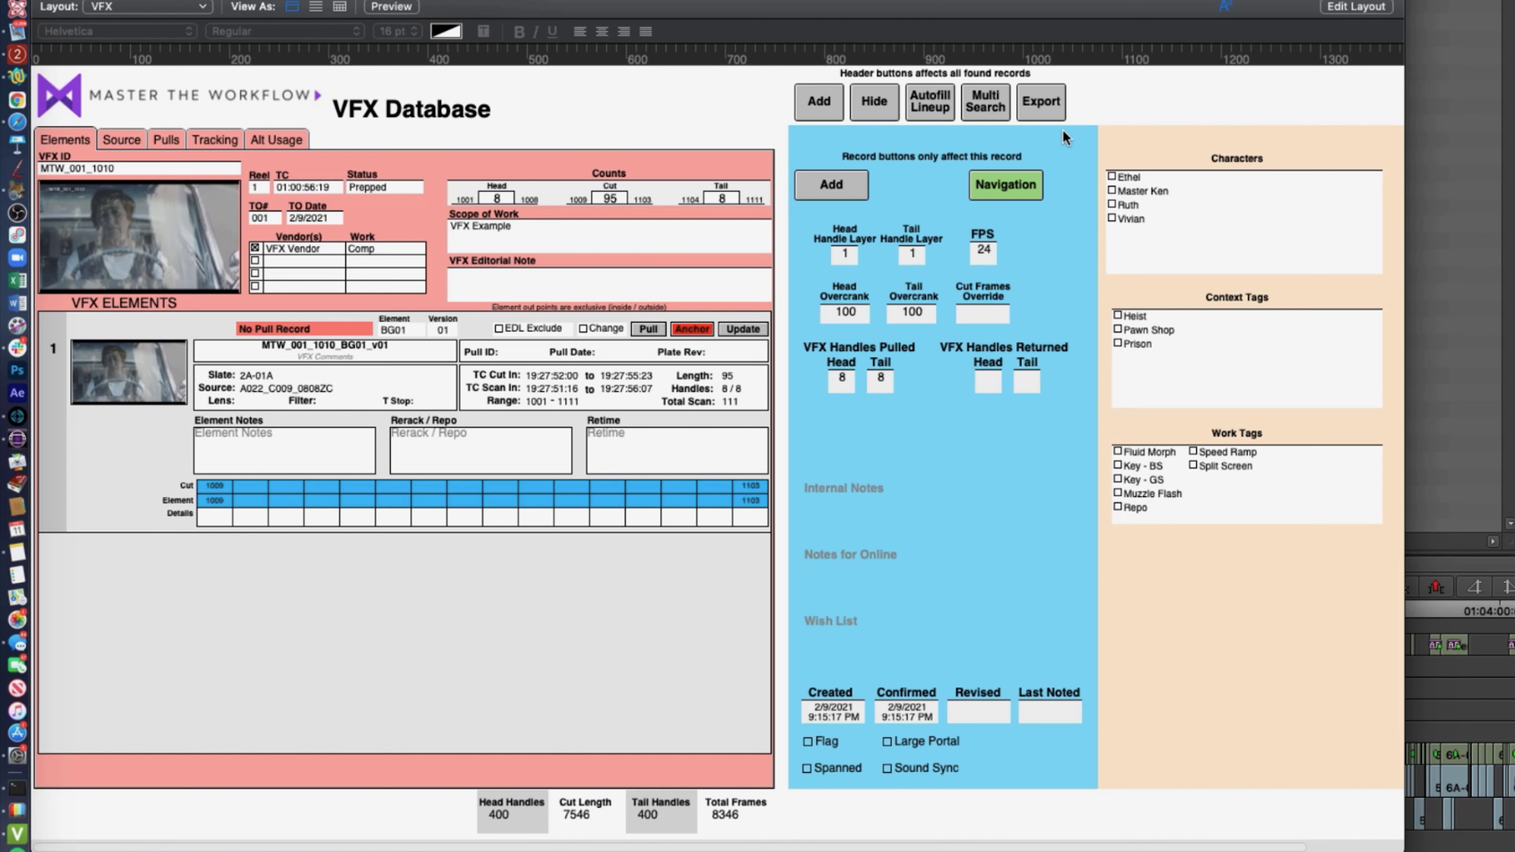
Export the found VFX records as ALE - Elements to the Desktop folder
left_click(1046, 106)
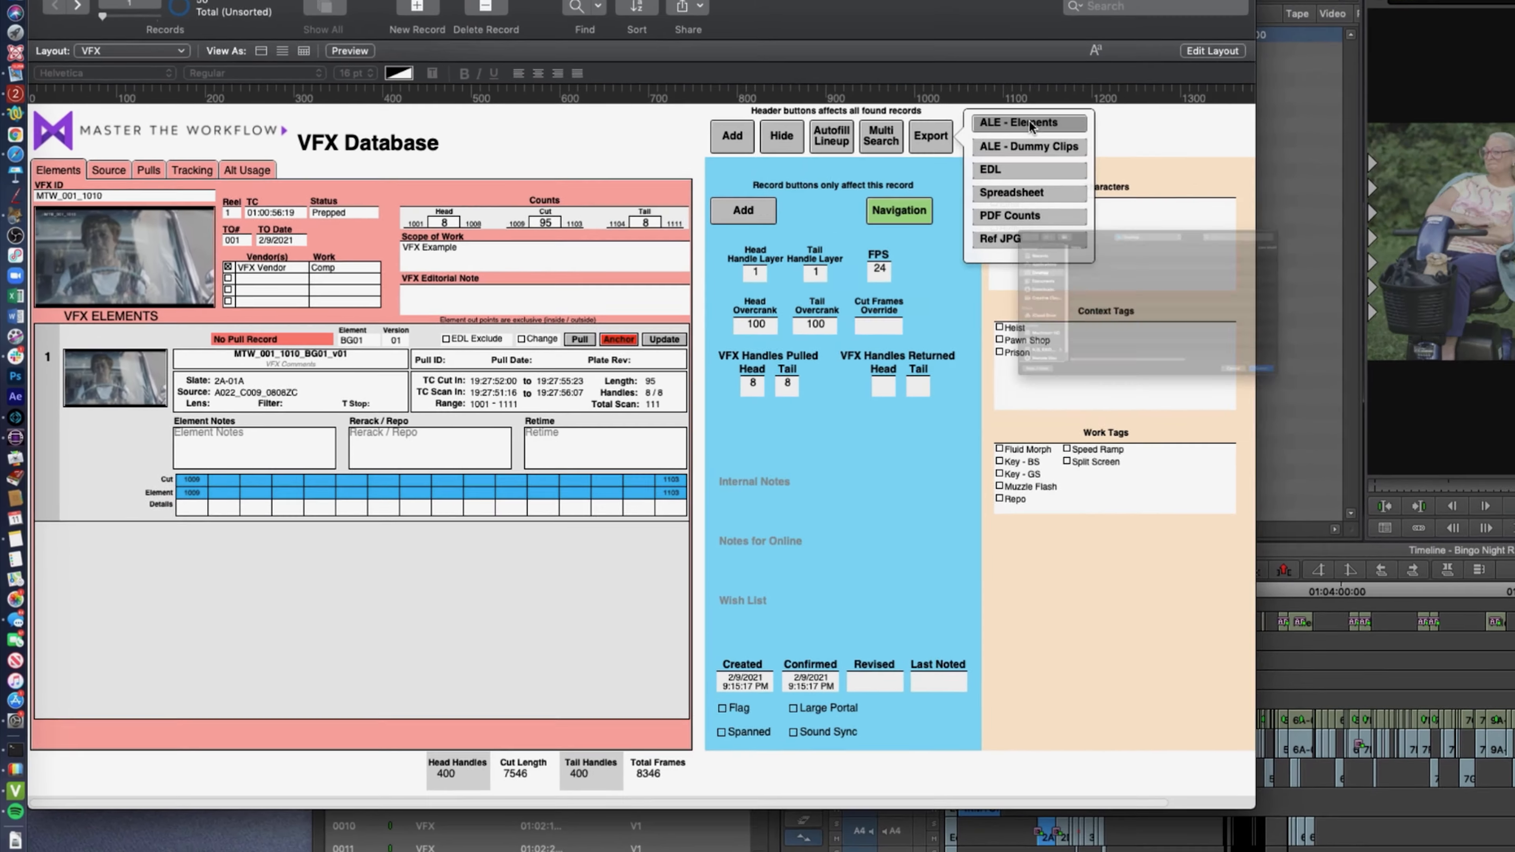
left_click(1154, 90)
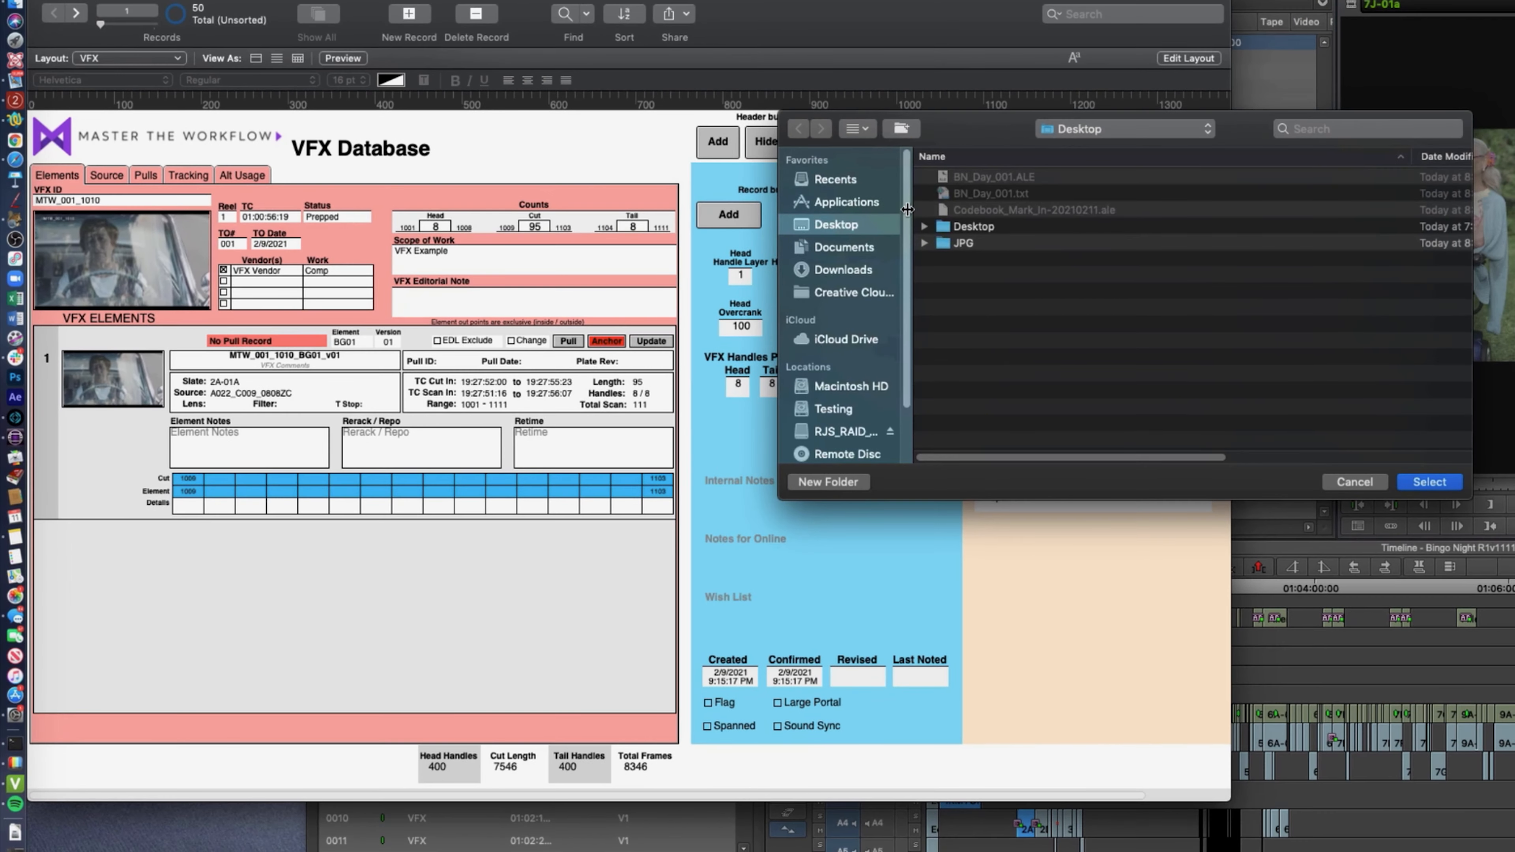
left_click(1446, 487)
Switch to Finder and open VFX_Subclips-20210211.ale from the Desktop in the text editor
left_click(20, 6)
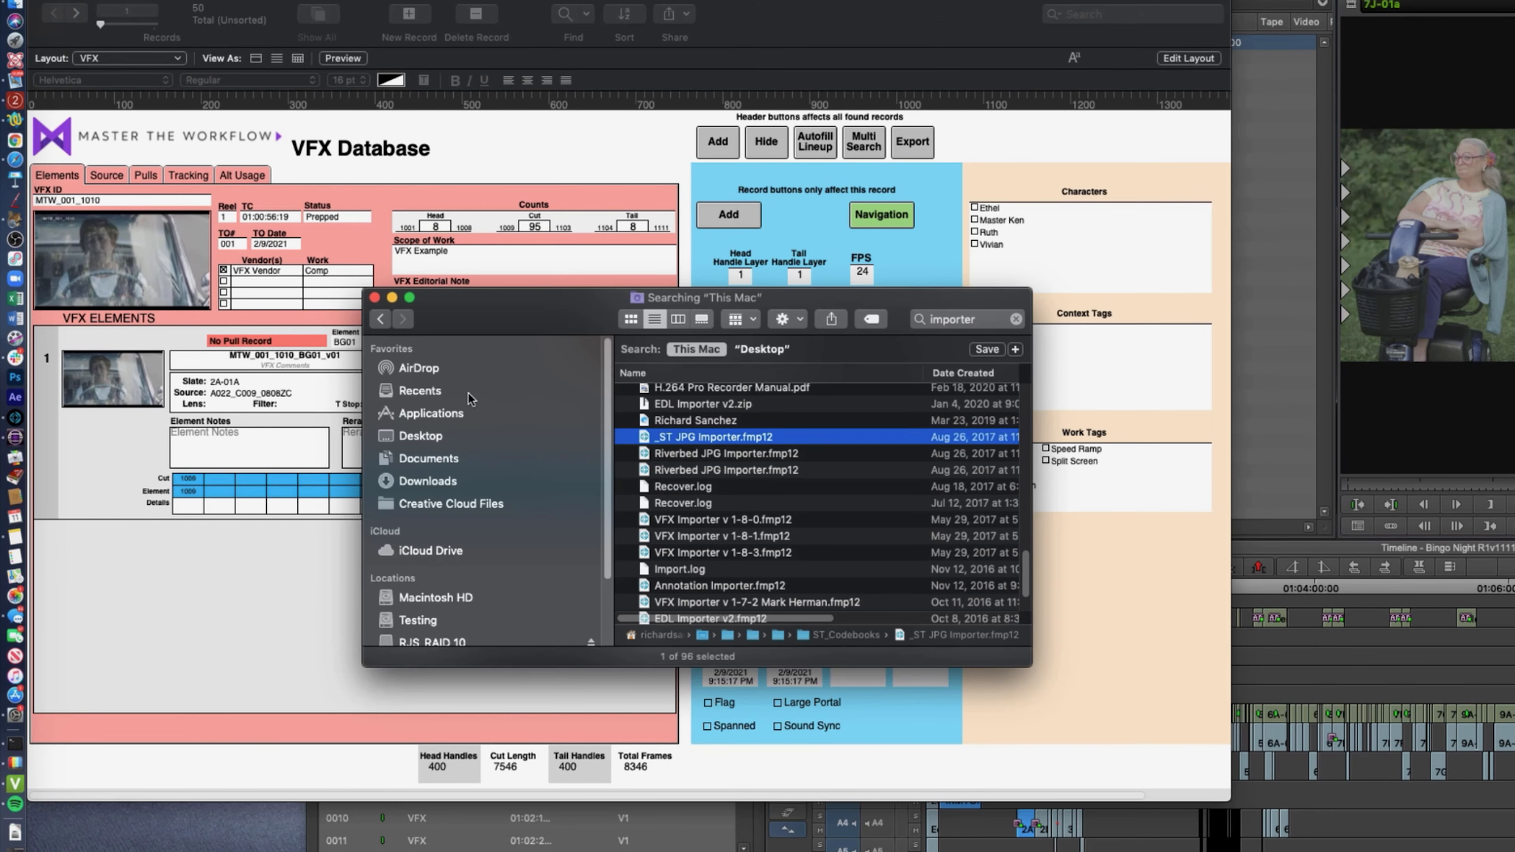
left_click(435, 440)
double_click(706, 423)
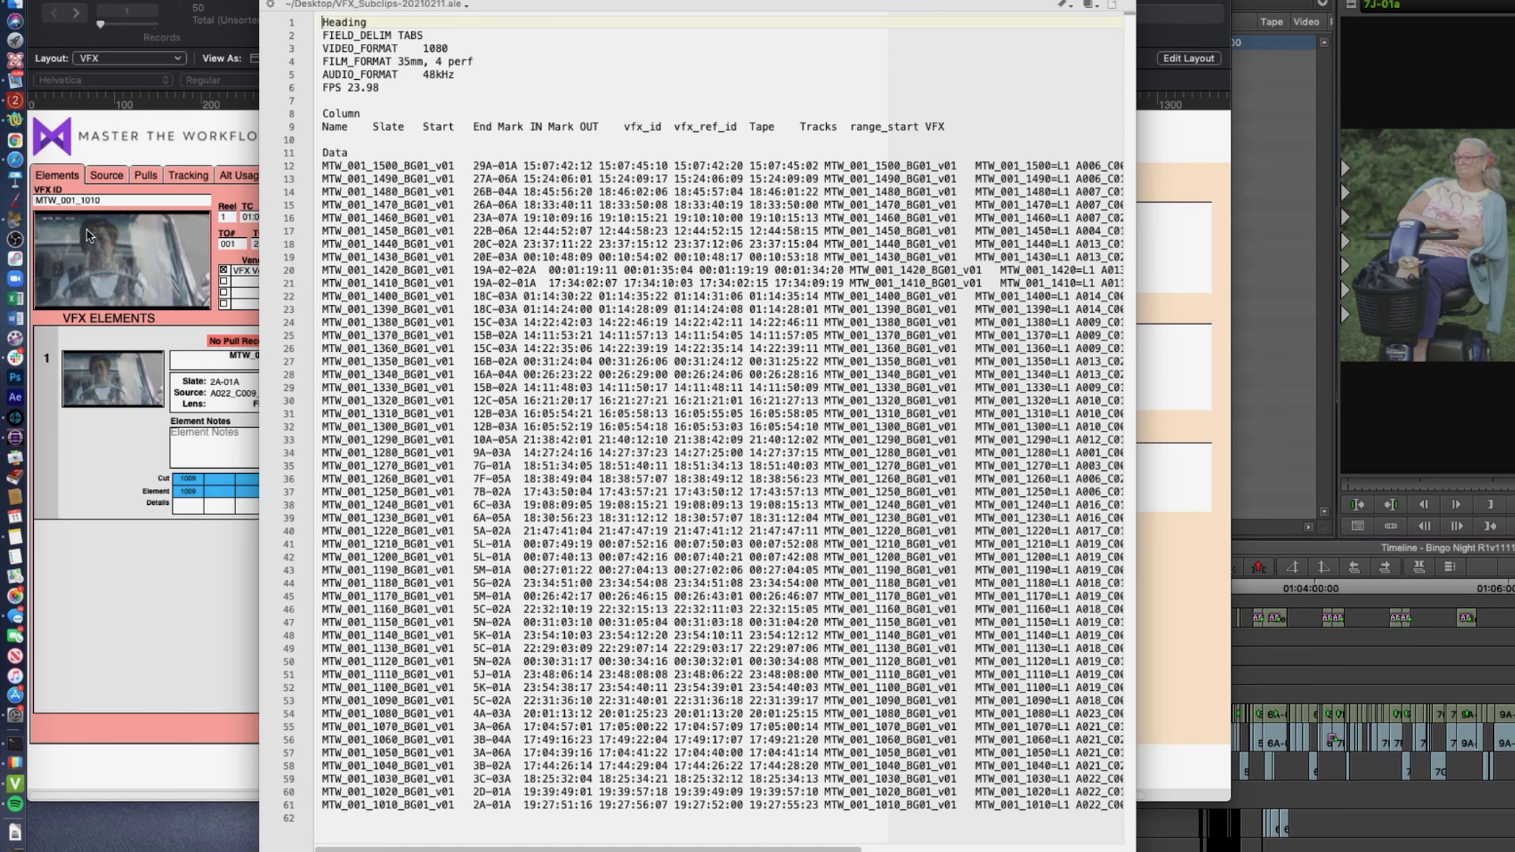
Place the ALE text beside the VFX database and examine its column headings and element rows, including the range_start and VFX columns
left_click_drag(403, 1, 798, 2)
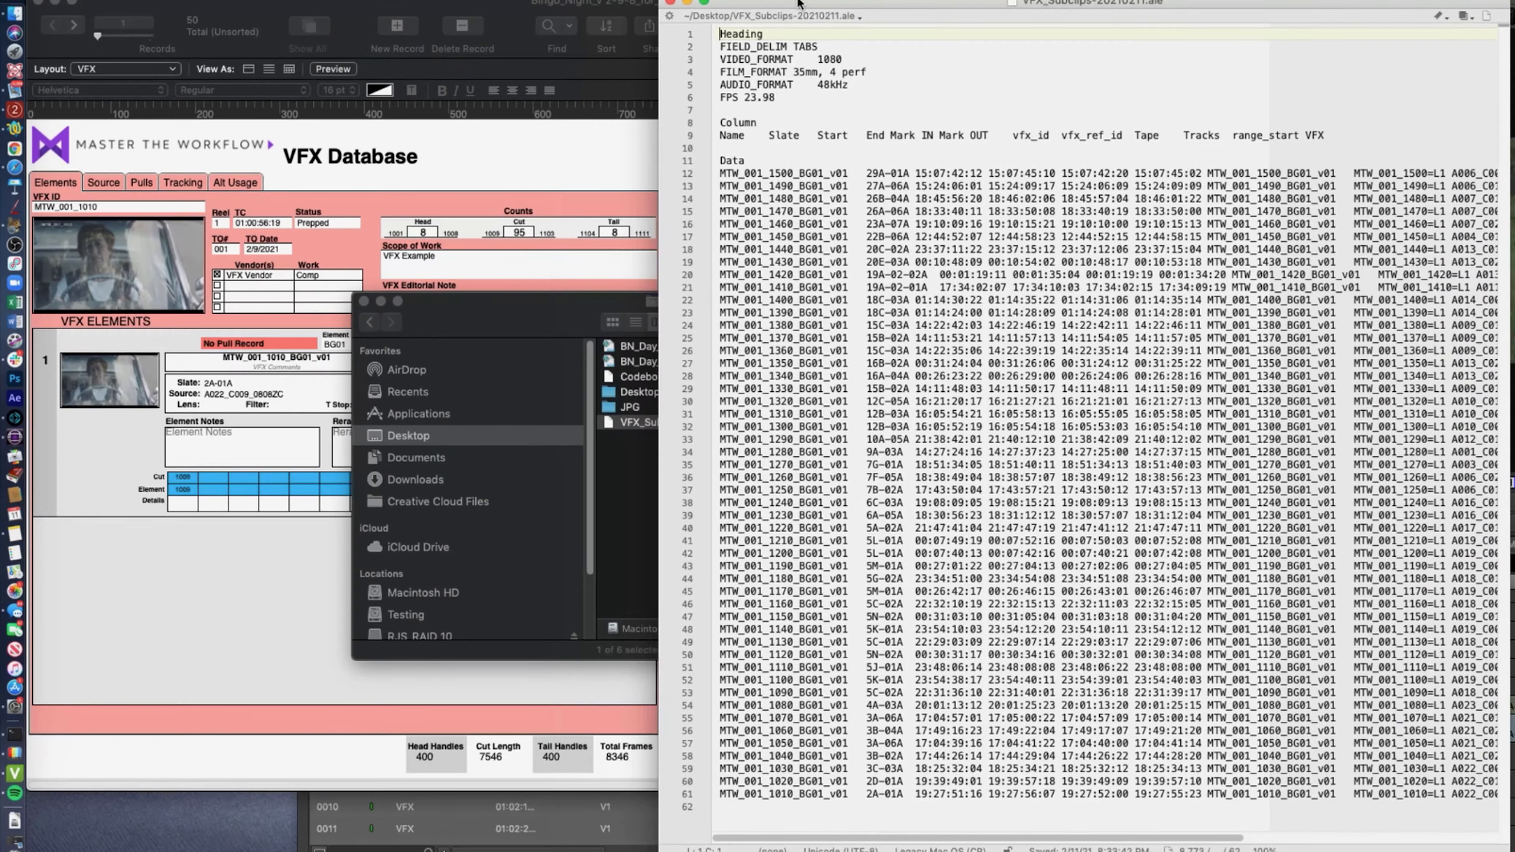
left_click(481, 237)
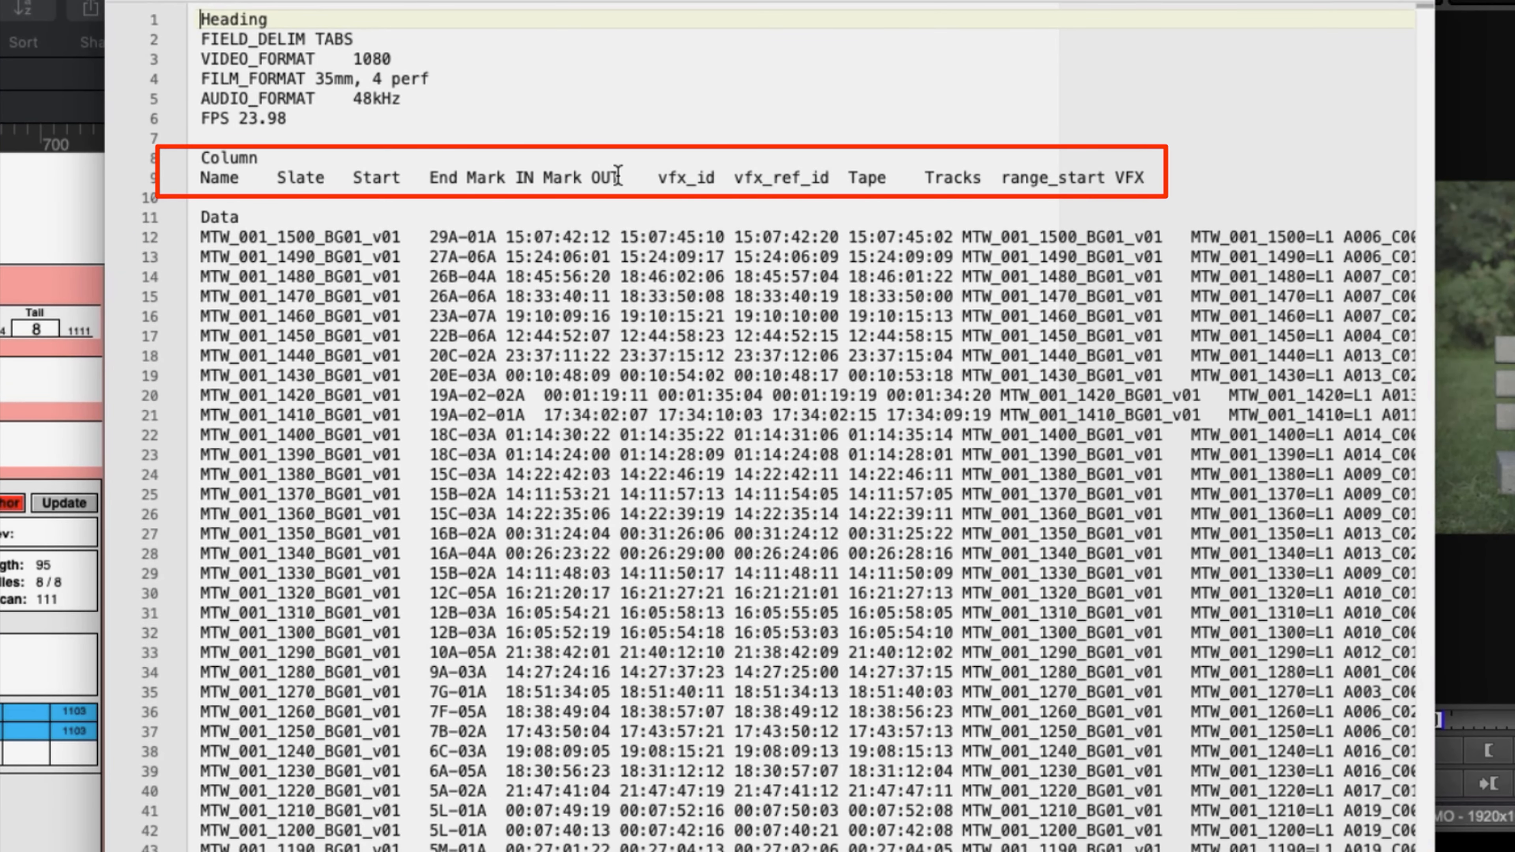
scroll(804, 432, "right", 10)
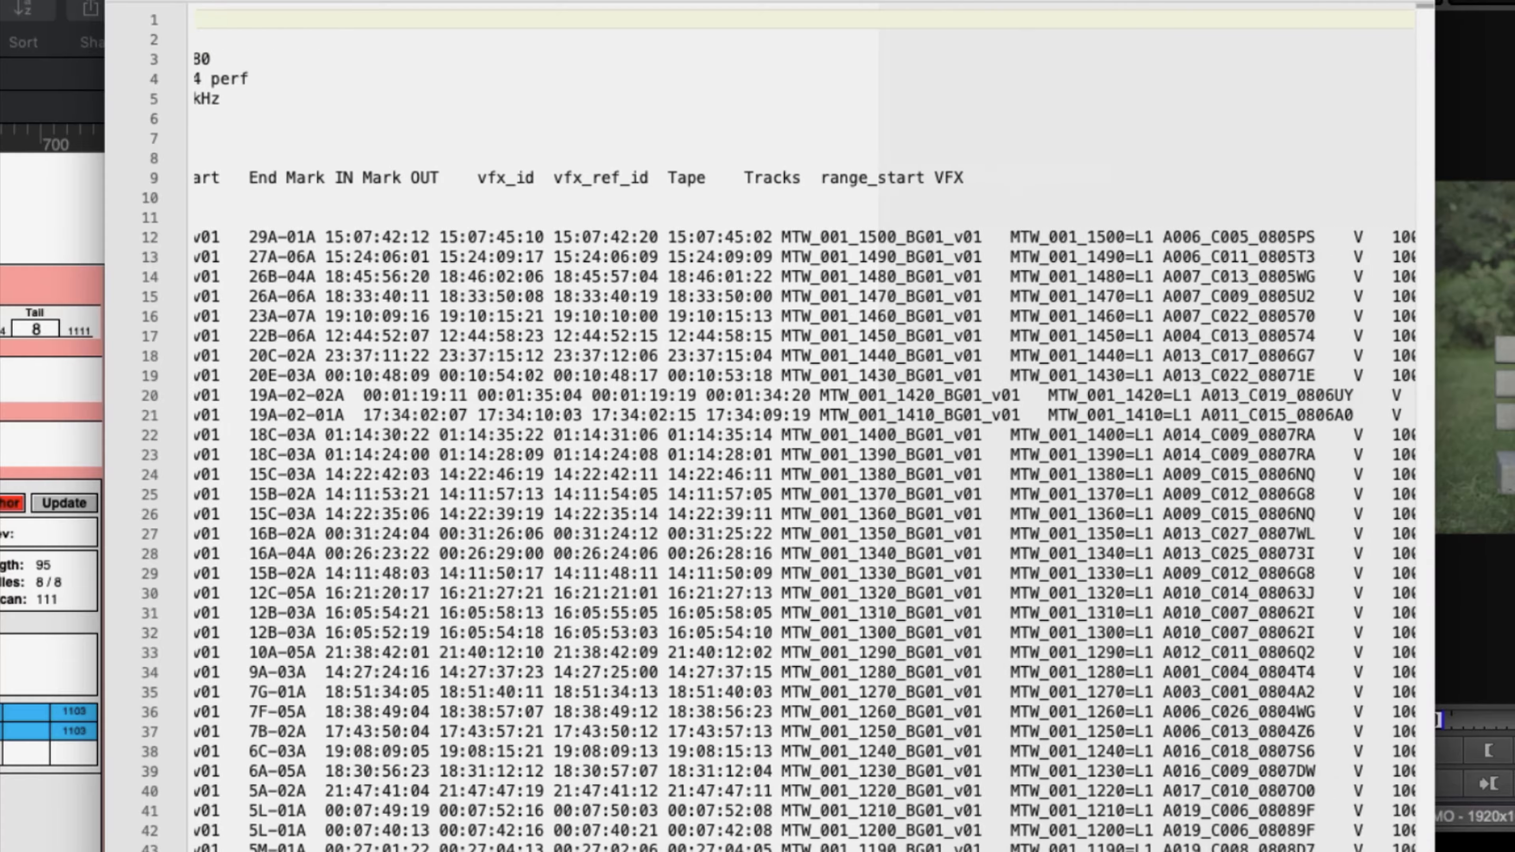
scroll(805, 432, "right", 1)
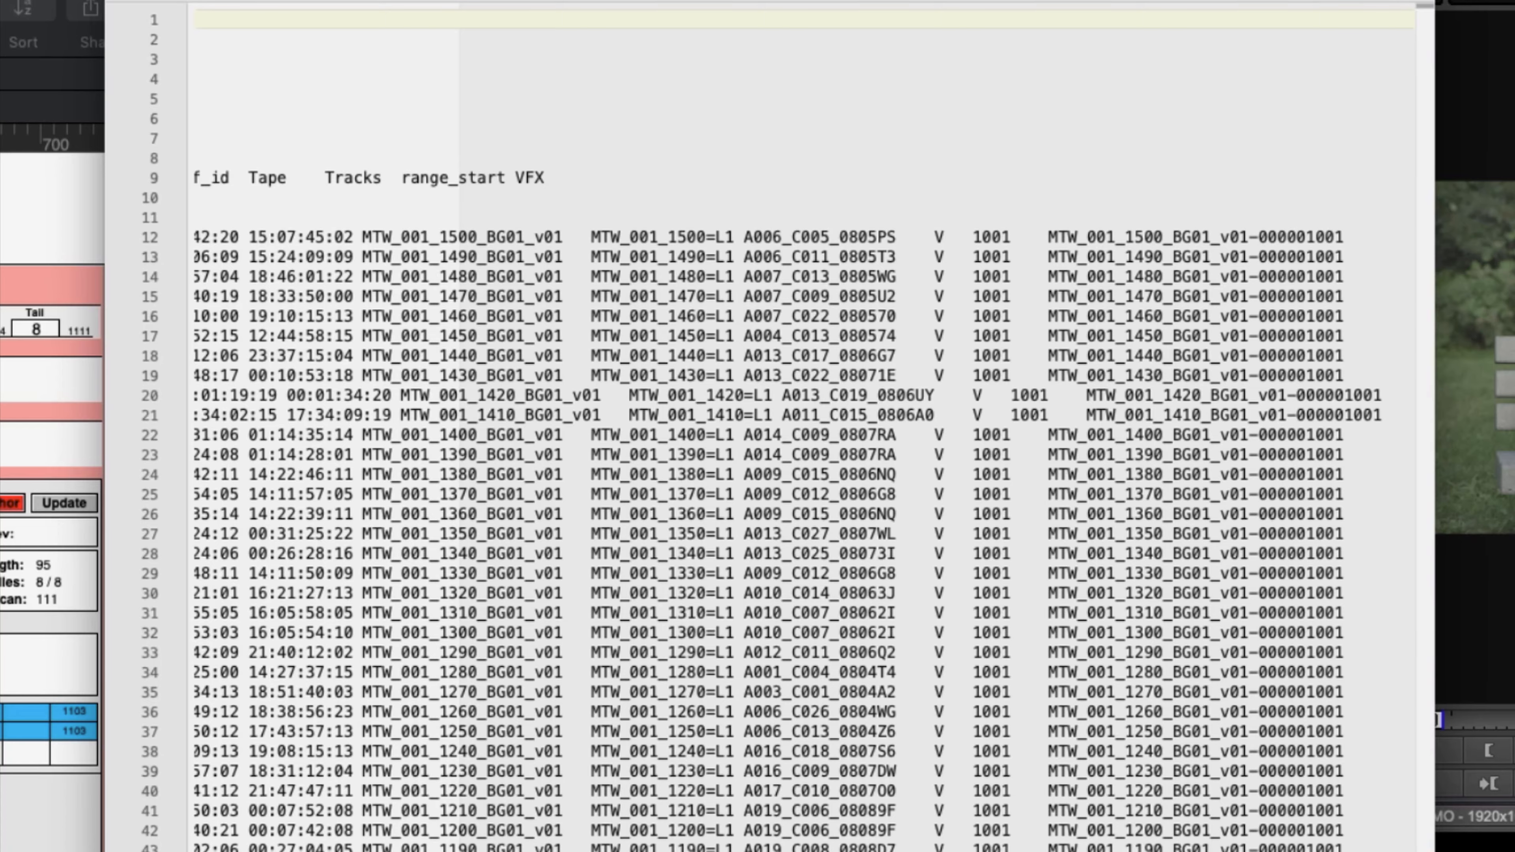
scroll(805, 433, "left", 15)
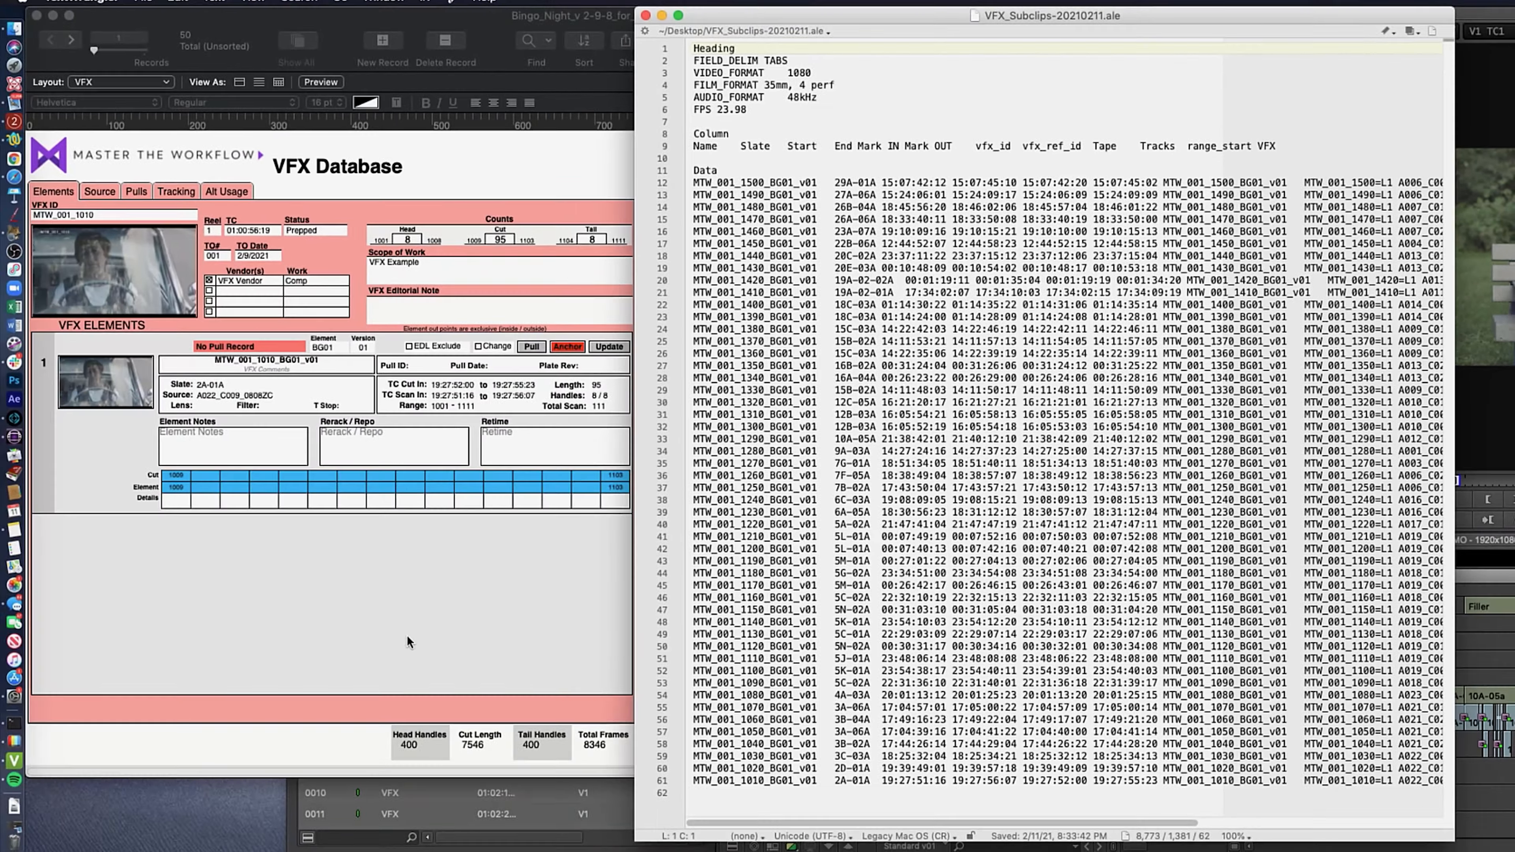
left_click(323, 720)
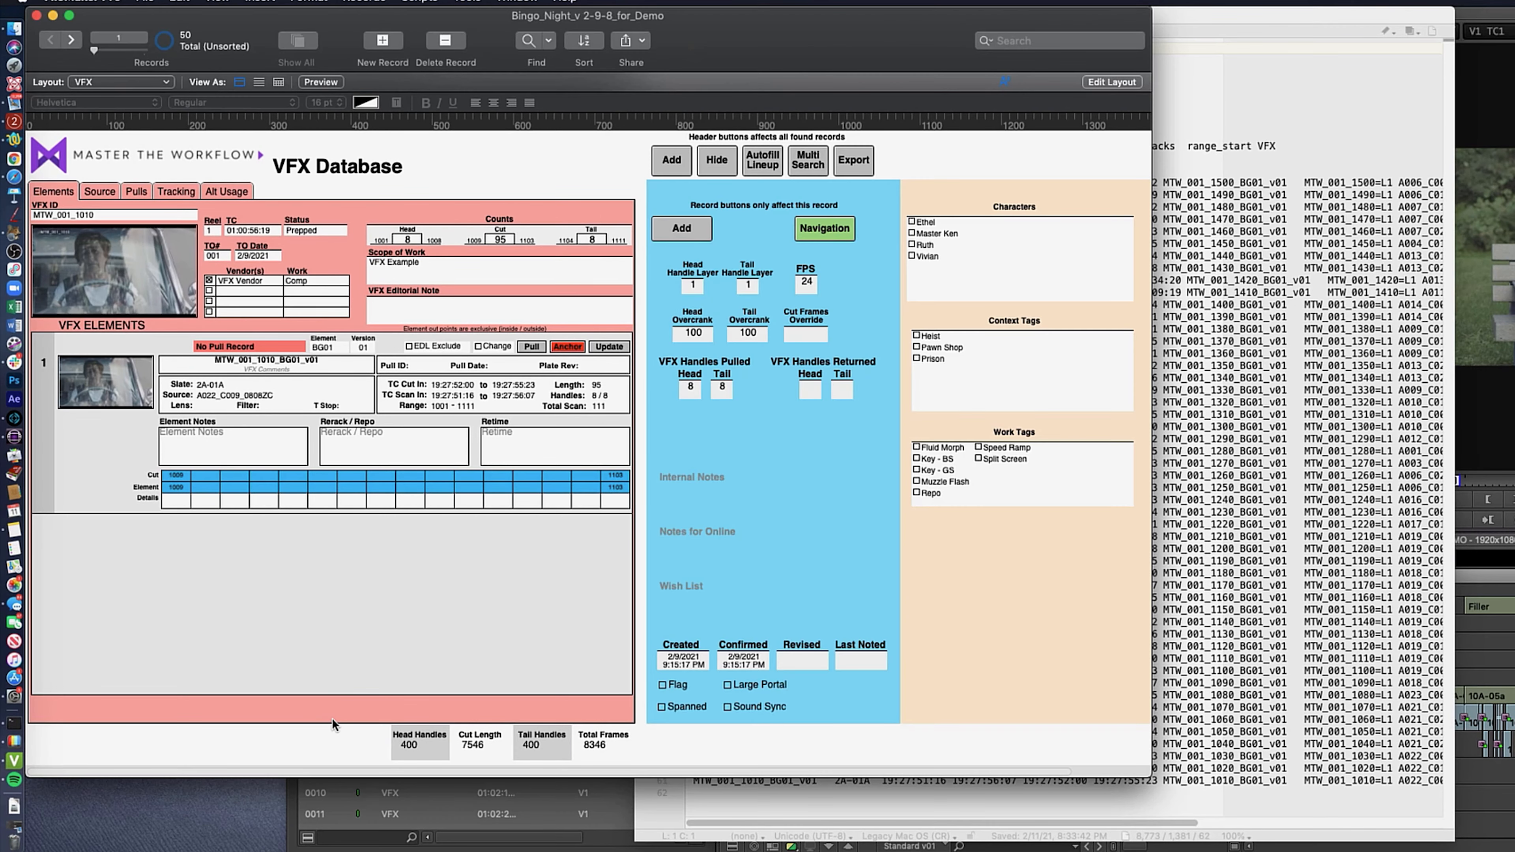
left_click(965, 824)
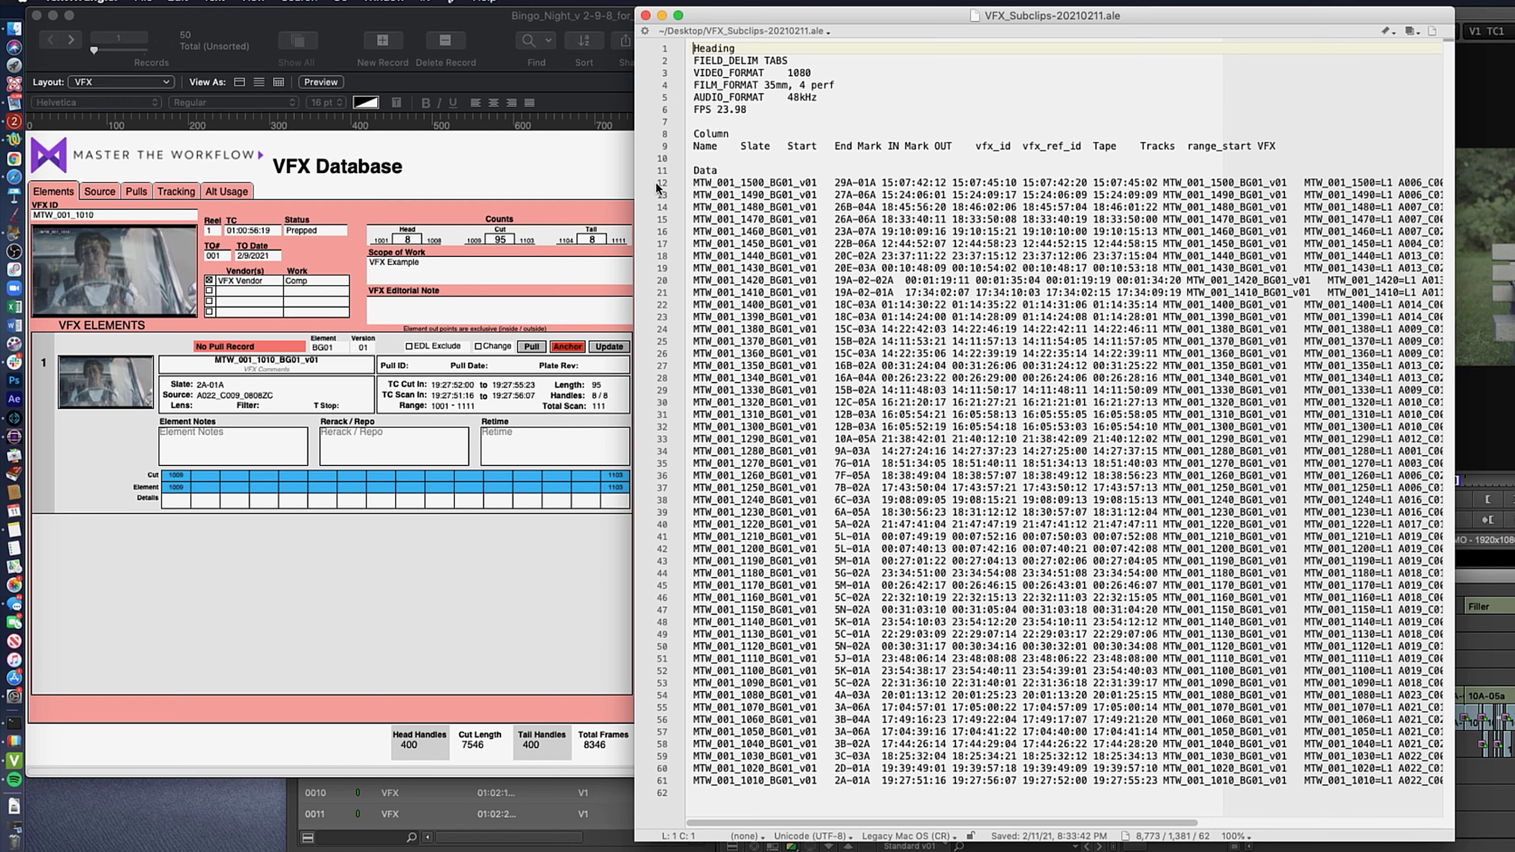
Highlight all element data rows from line 12 to line 61 for review and minimize the ALE text window
left_click(673, 784)
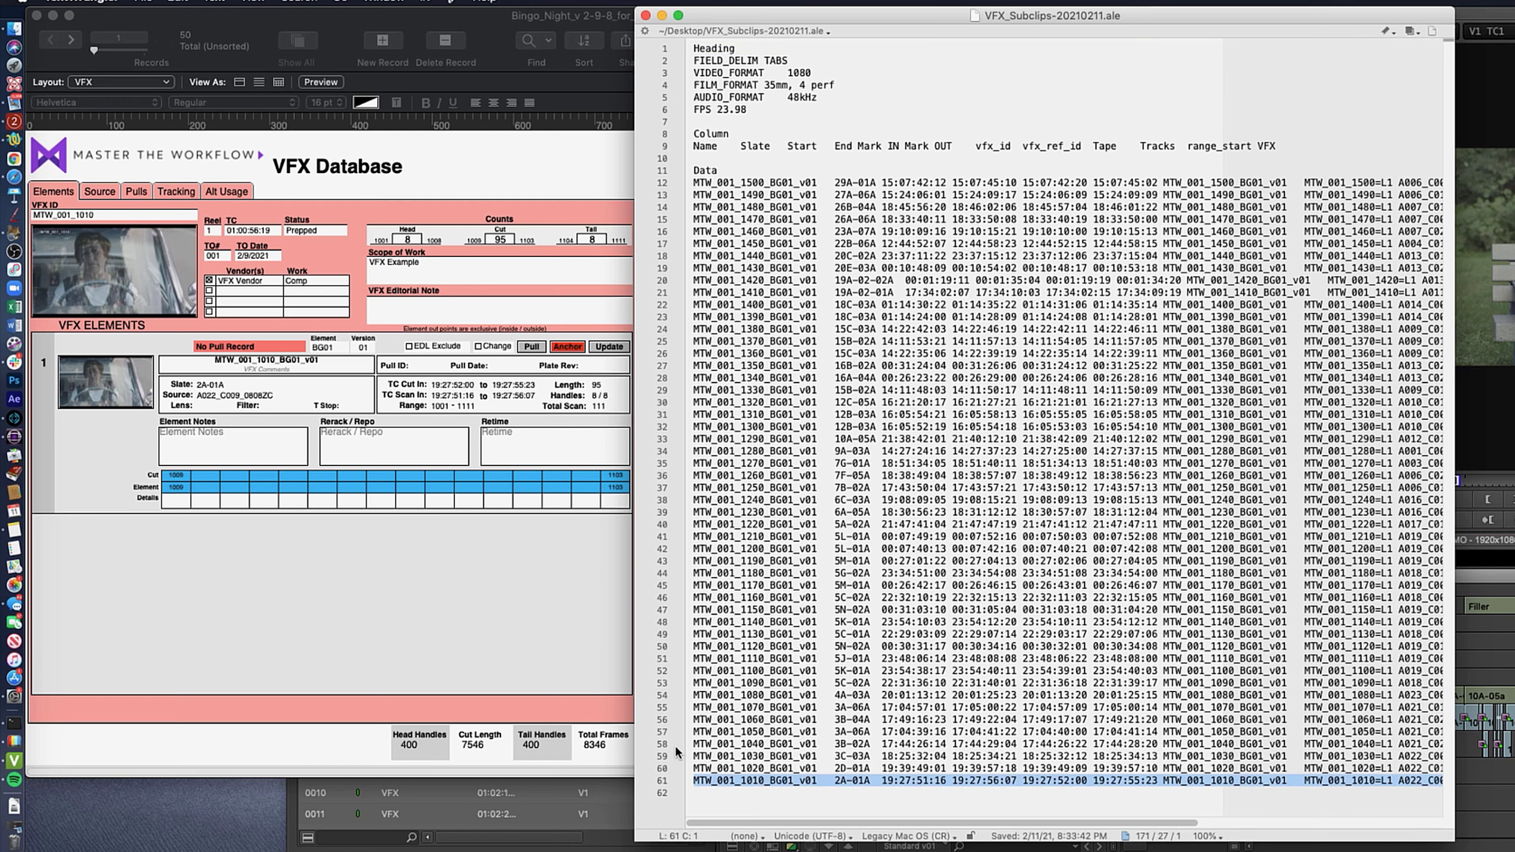
left_click(671, 183, "shift")
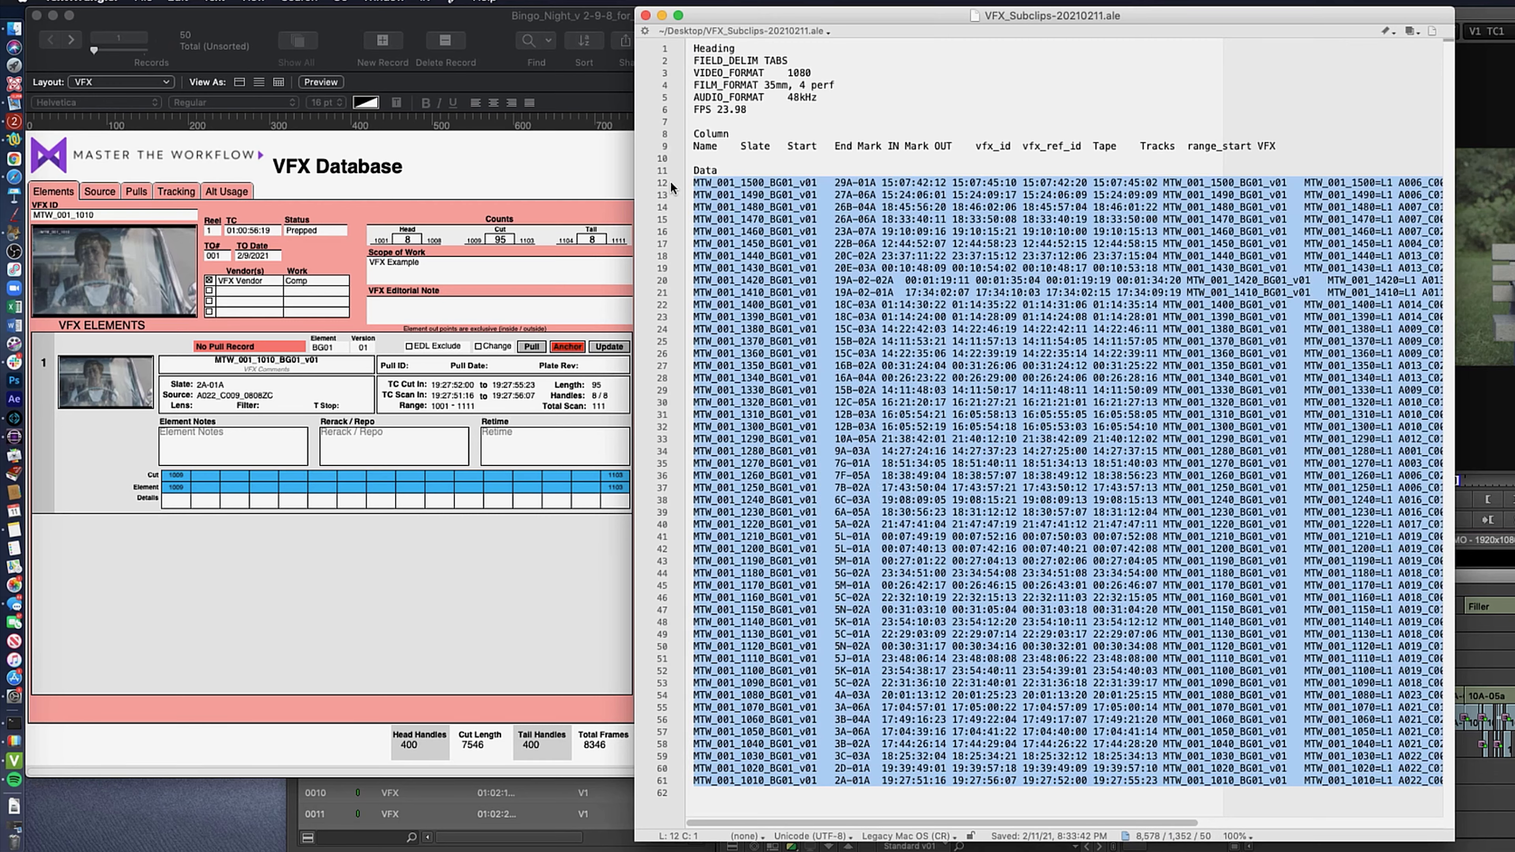
left_click(662, 15)
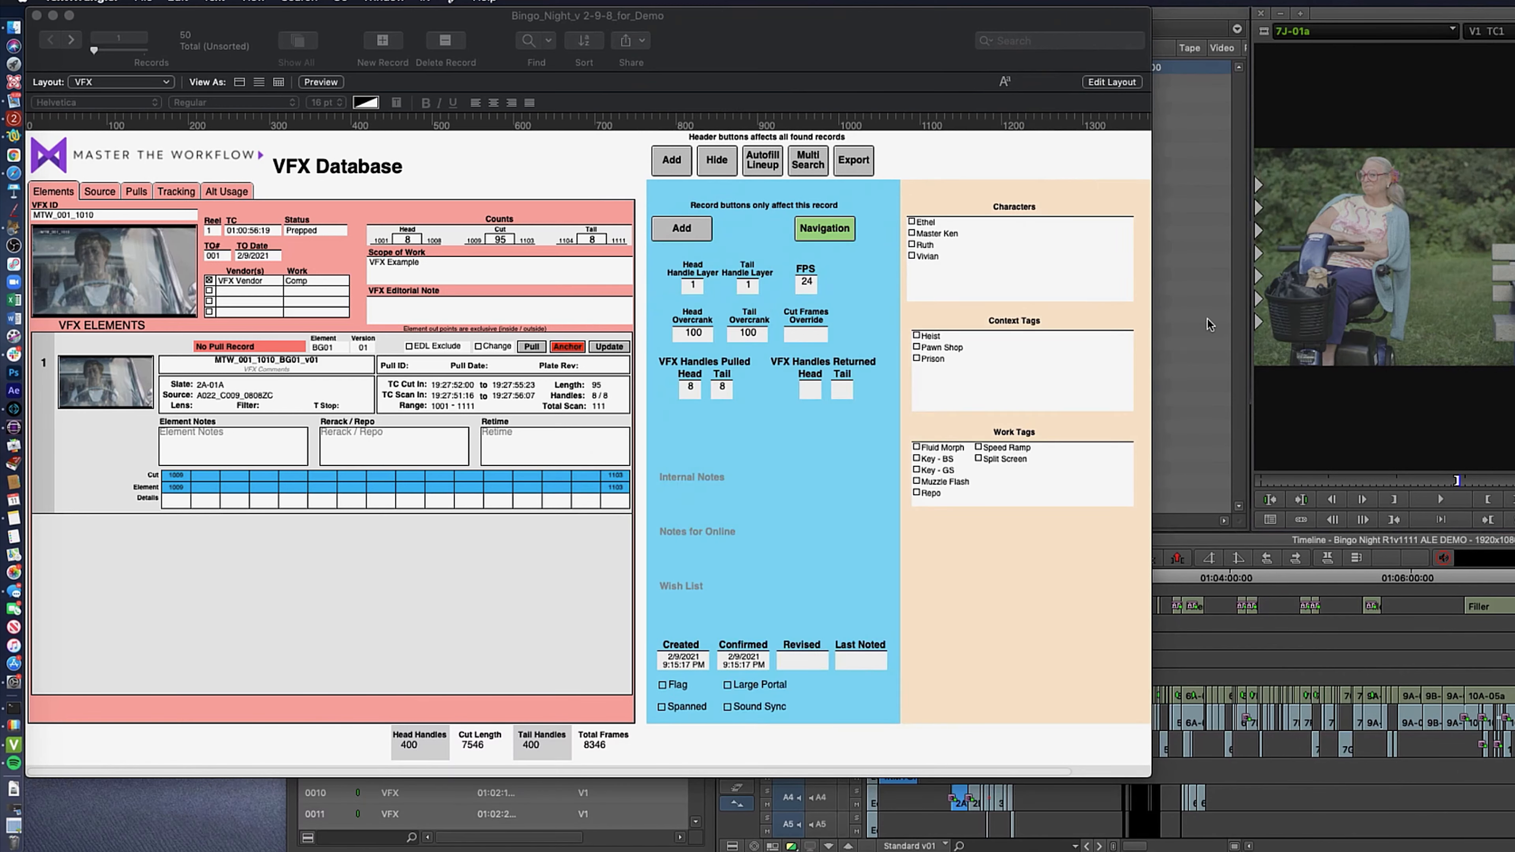
Switch to Avid Media Composer and set the Bingo Night Current Cut bin to show reference clips
left_click(1210, 325)
left_click(416, 521)
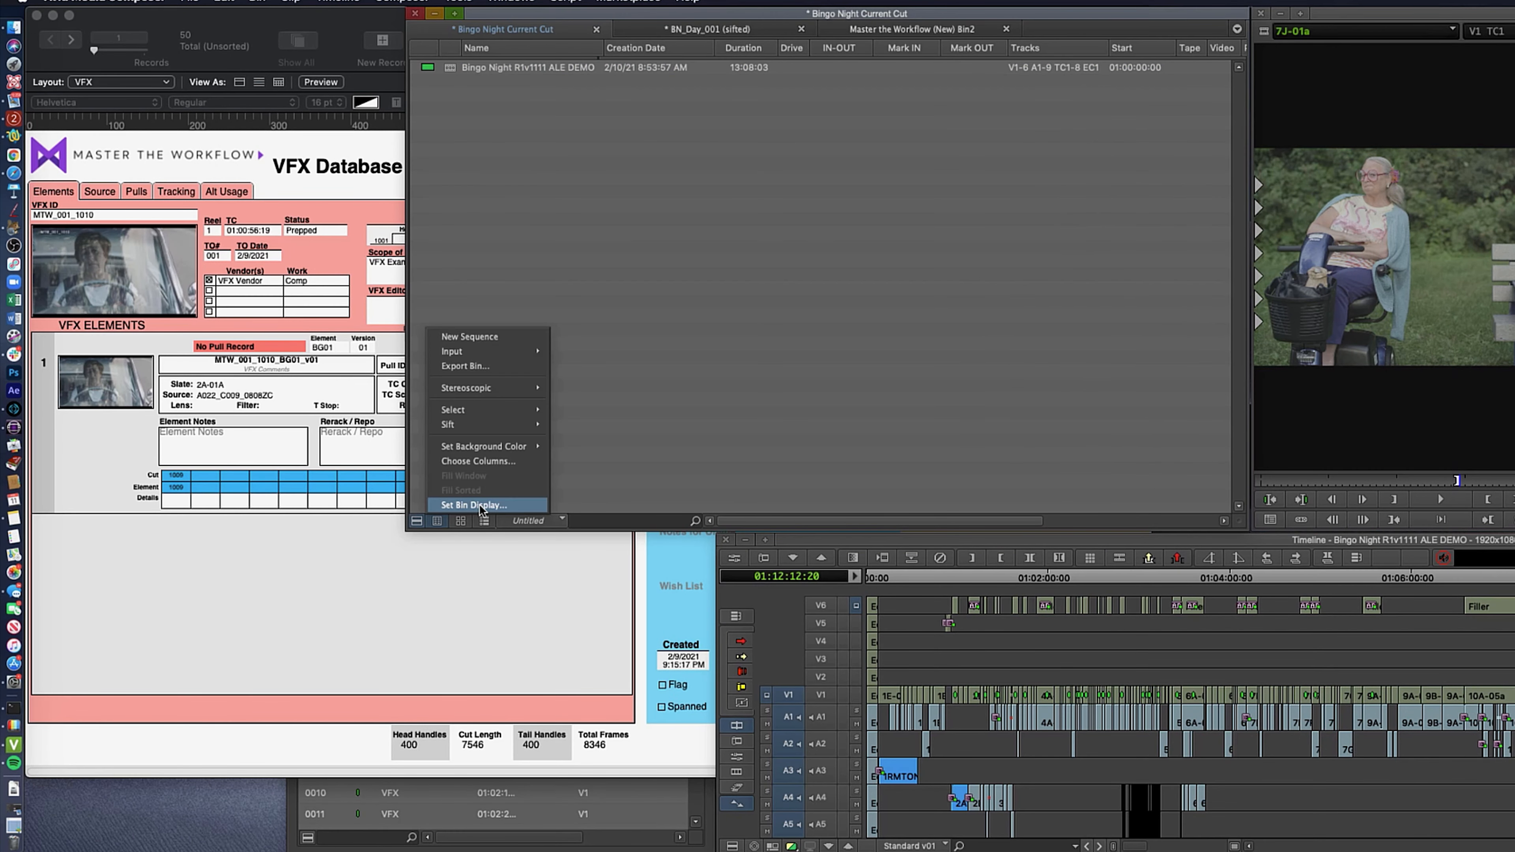
left_click(479, 505)
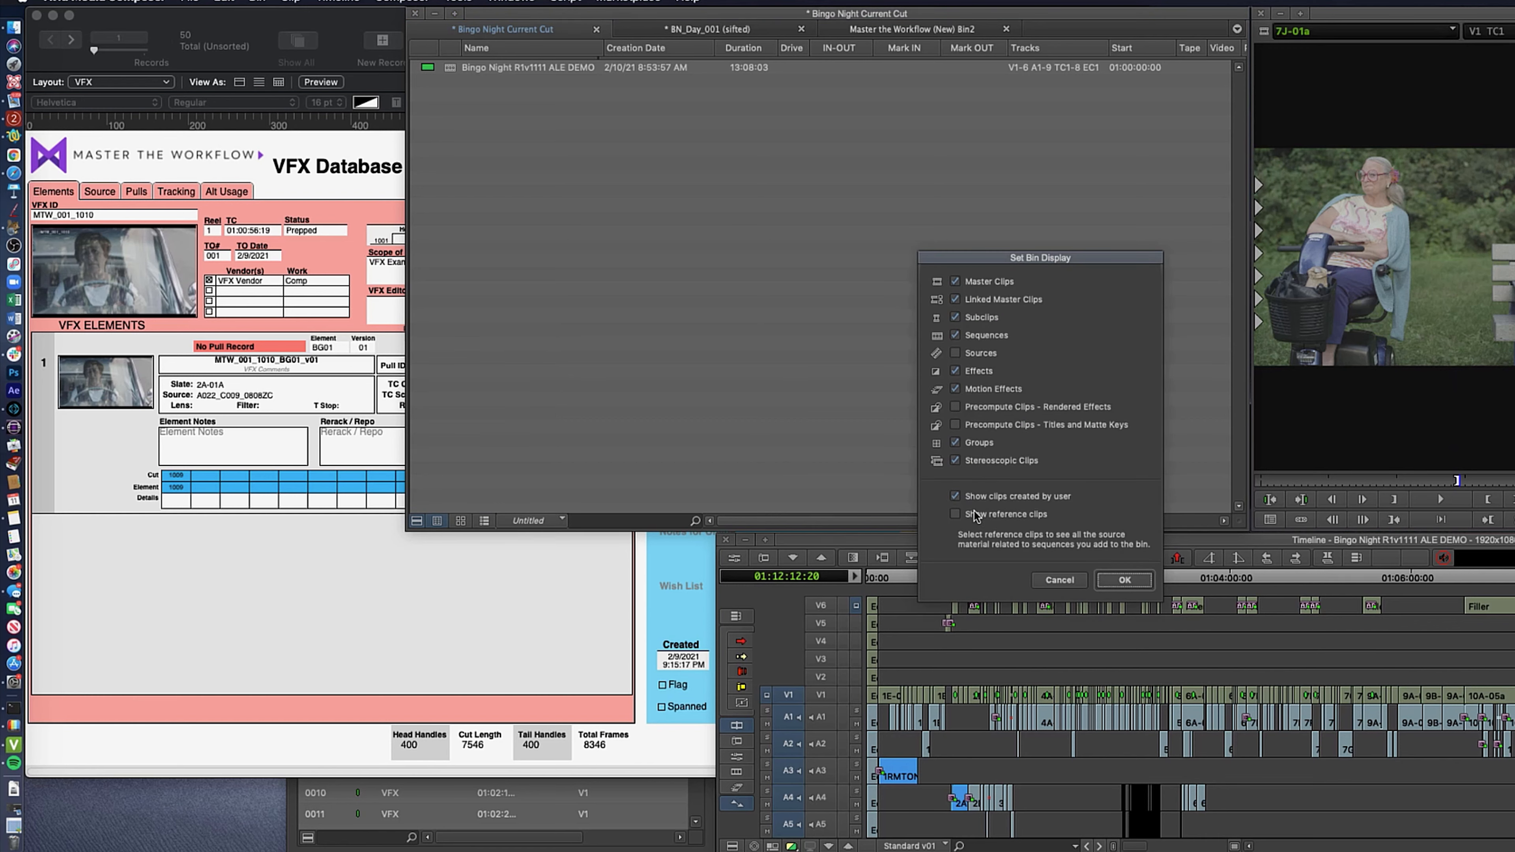
left_click(1139, 584)
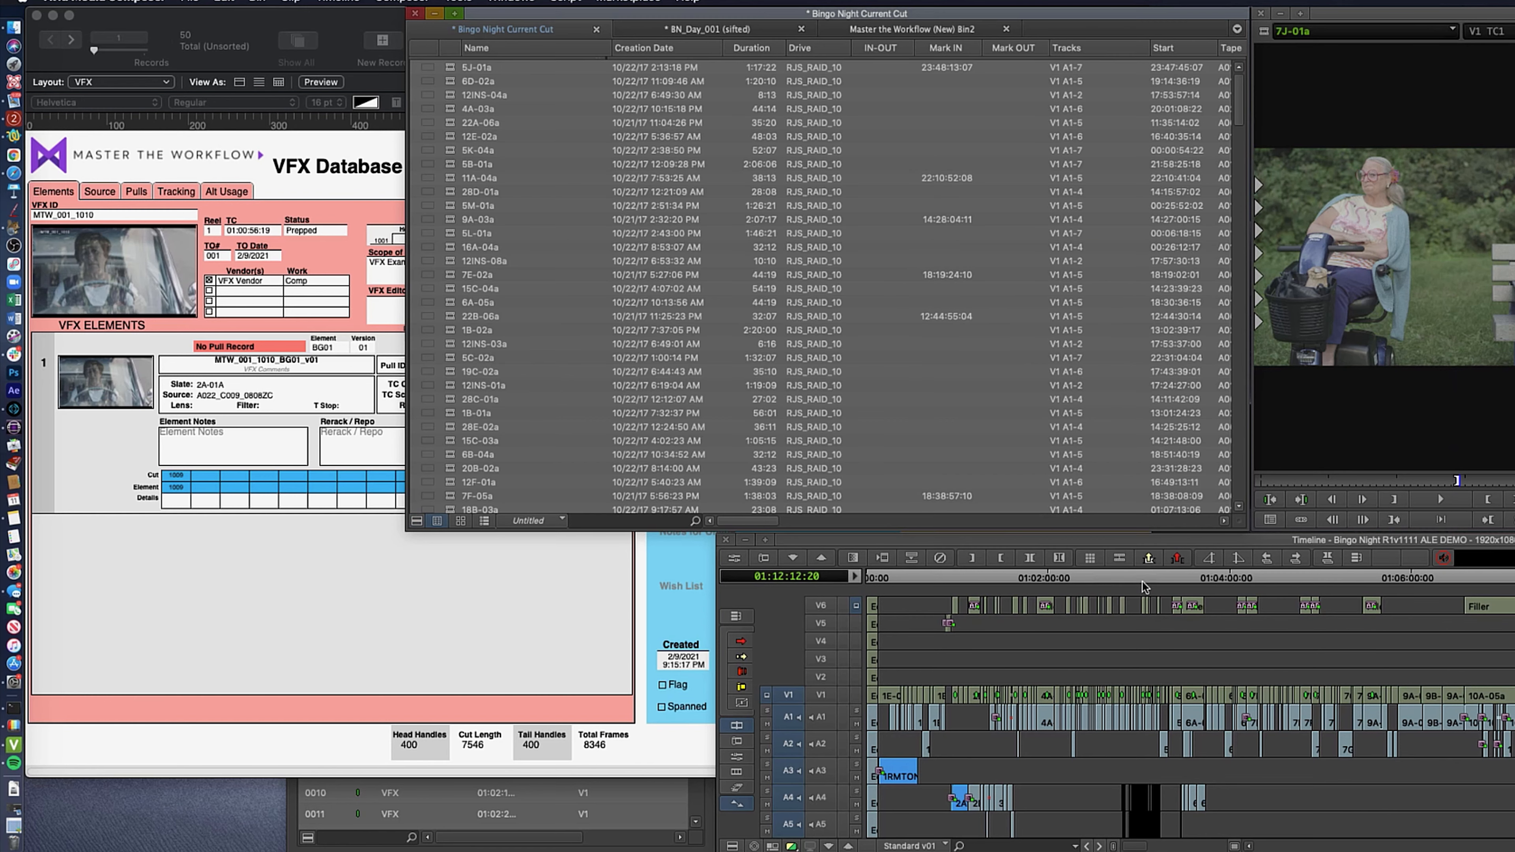
Sort the bin by clip type and select the source master clips from 5J-01a through EditStock Tail Pop
left_click(456, 53)
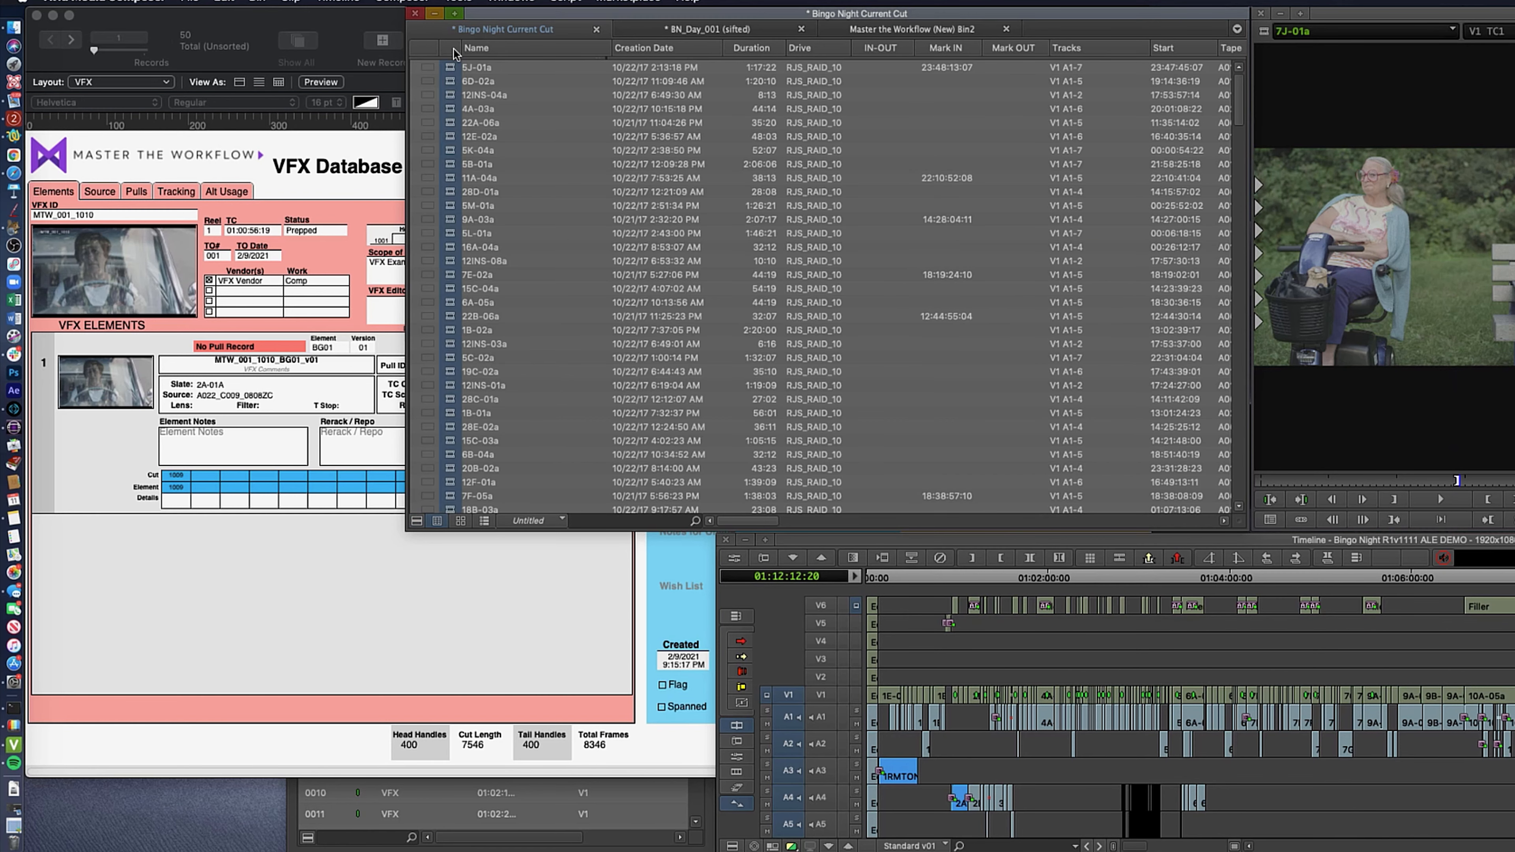
key("super+e")
left_click(454, 95)
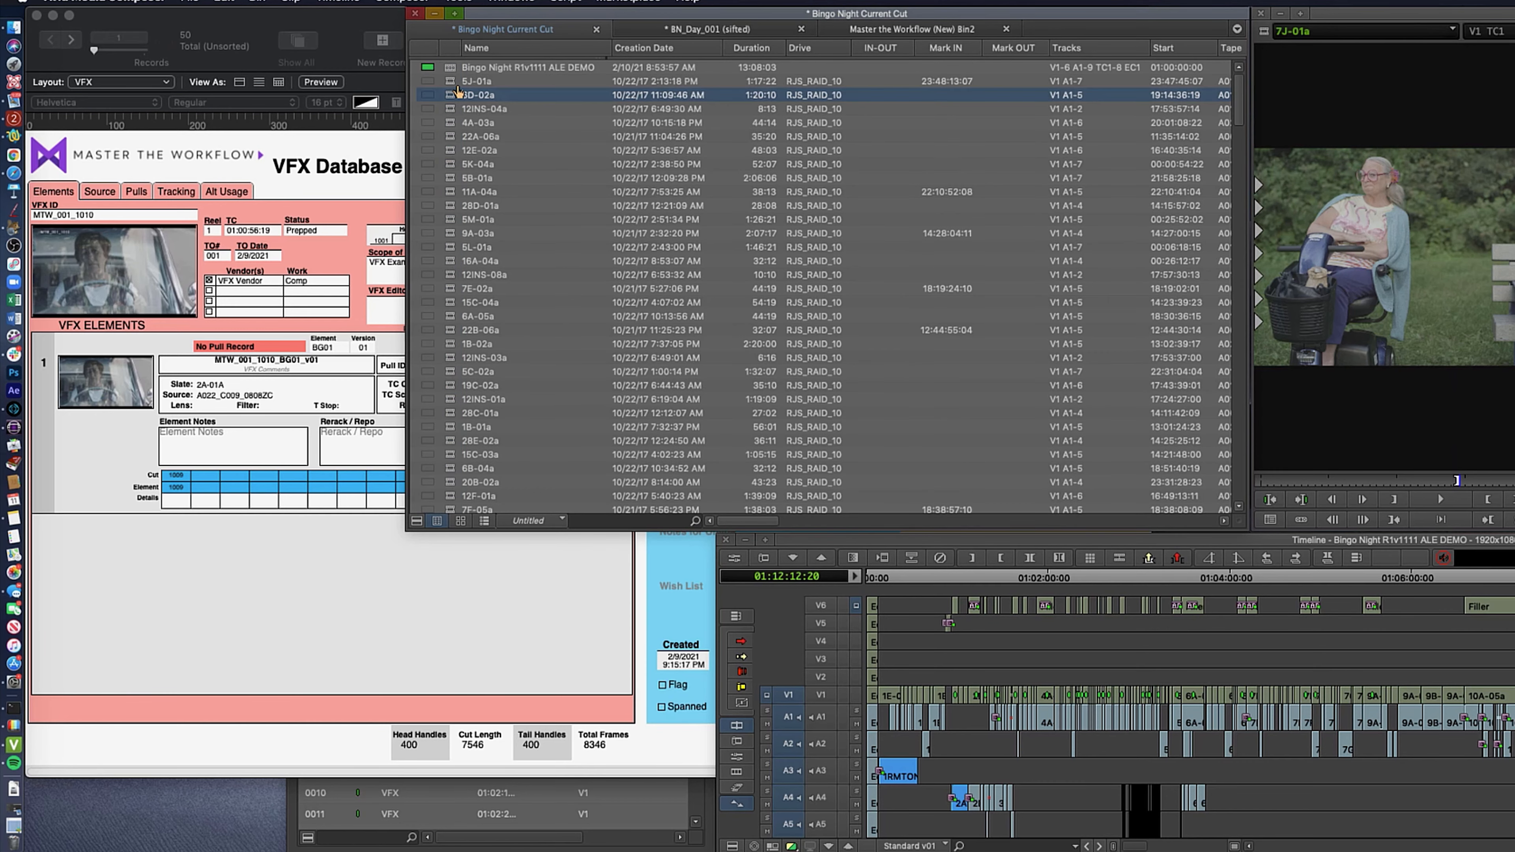
left_click(452, 83)
scroll(466, 112, "down", 15)
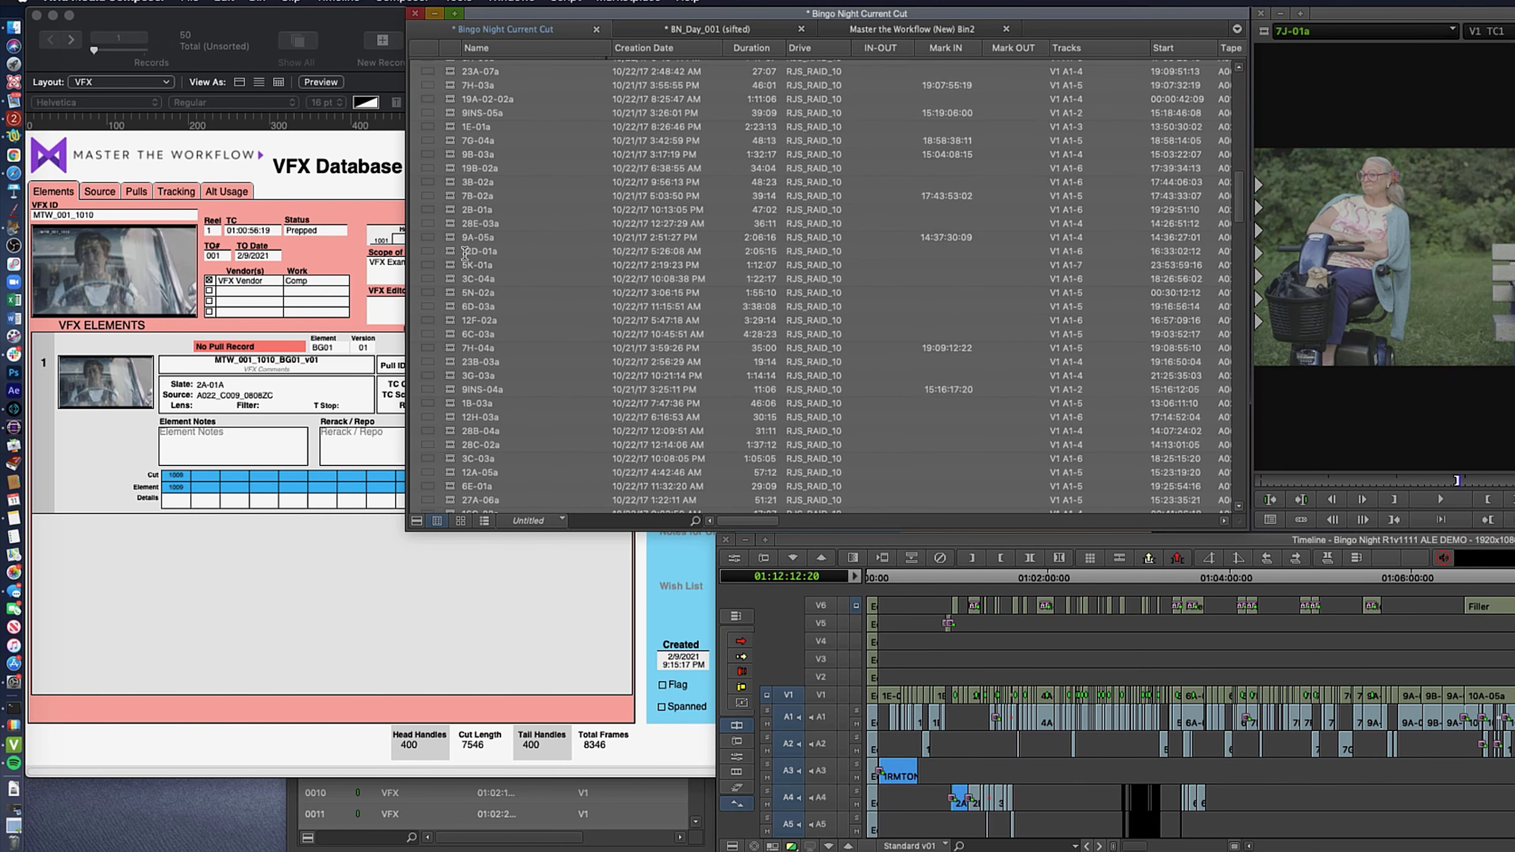
scroll(465, 253, "down", 10)
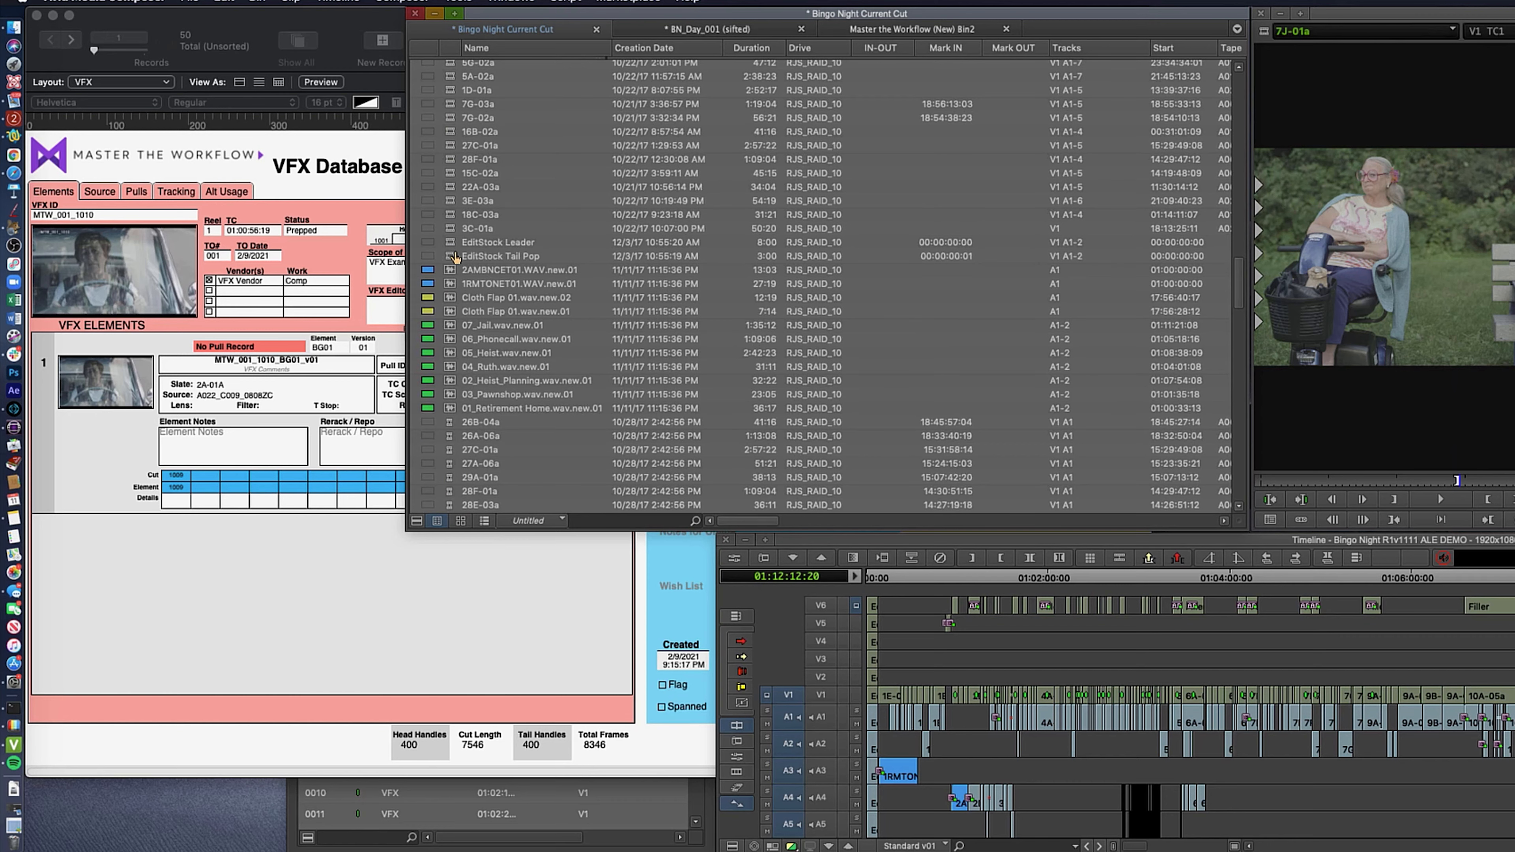
left_click(454, 257, "shift")
scroll(478, 252, "up", 10)
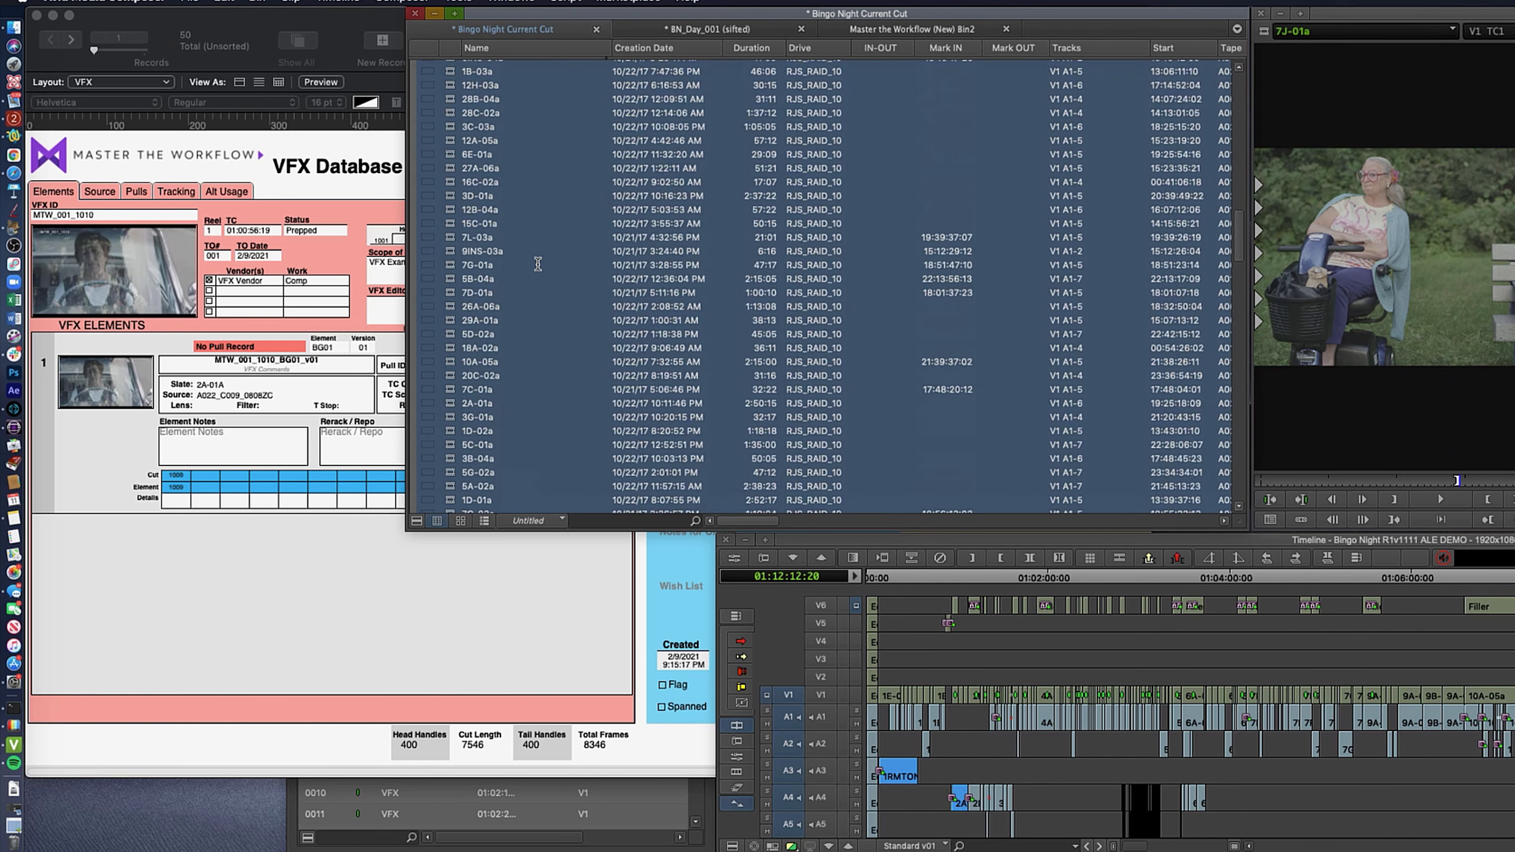
scroll(555, 281, "up", 15)
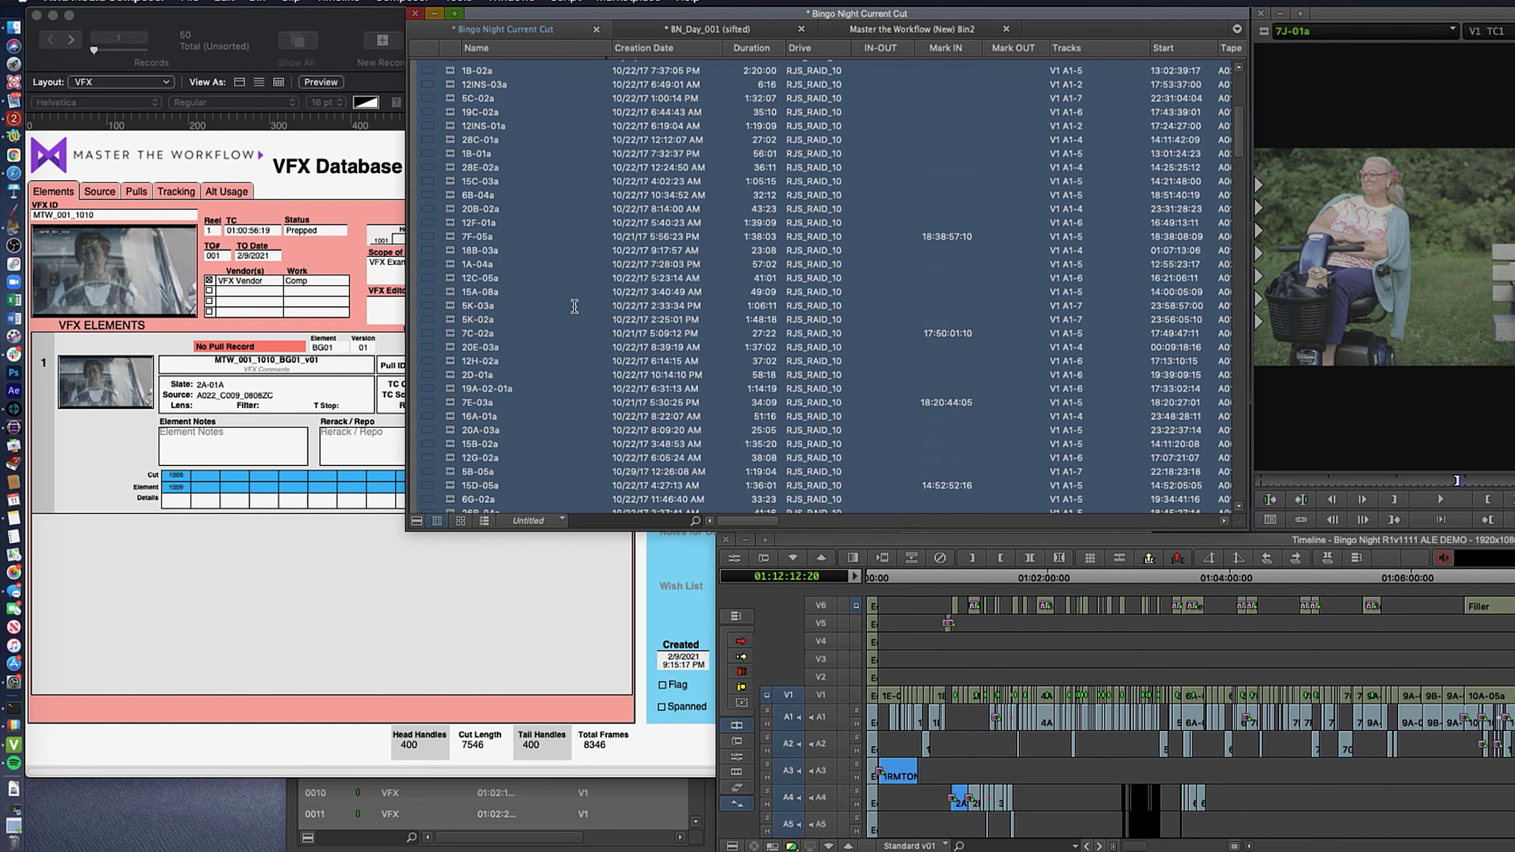
Minimize the VFX database window and set Avid's shot log import option to merge events with known sources and automatically create subclips
left_click(146, 22)
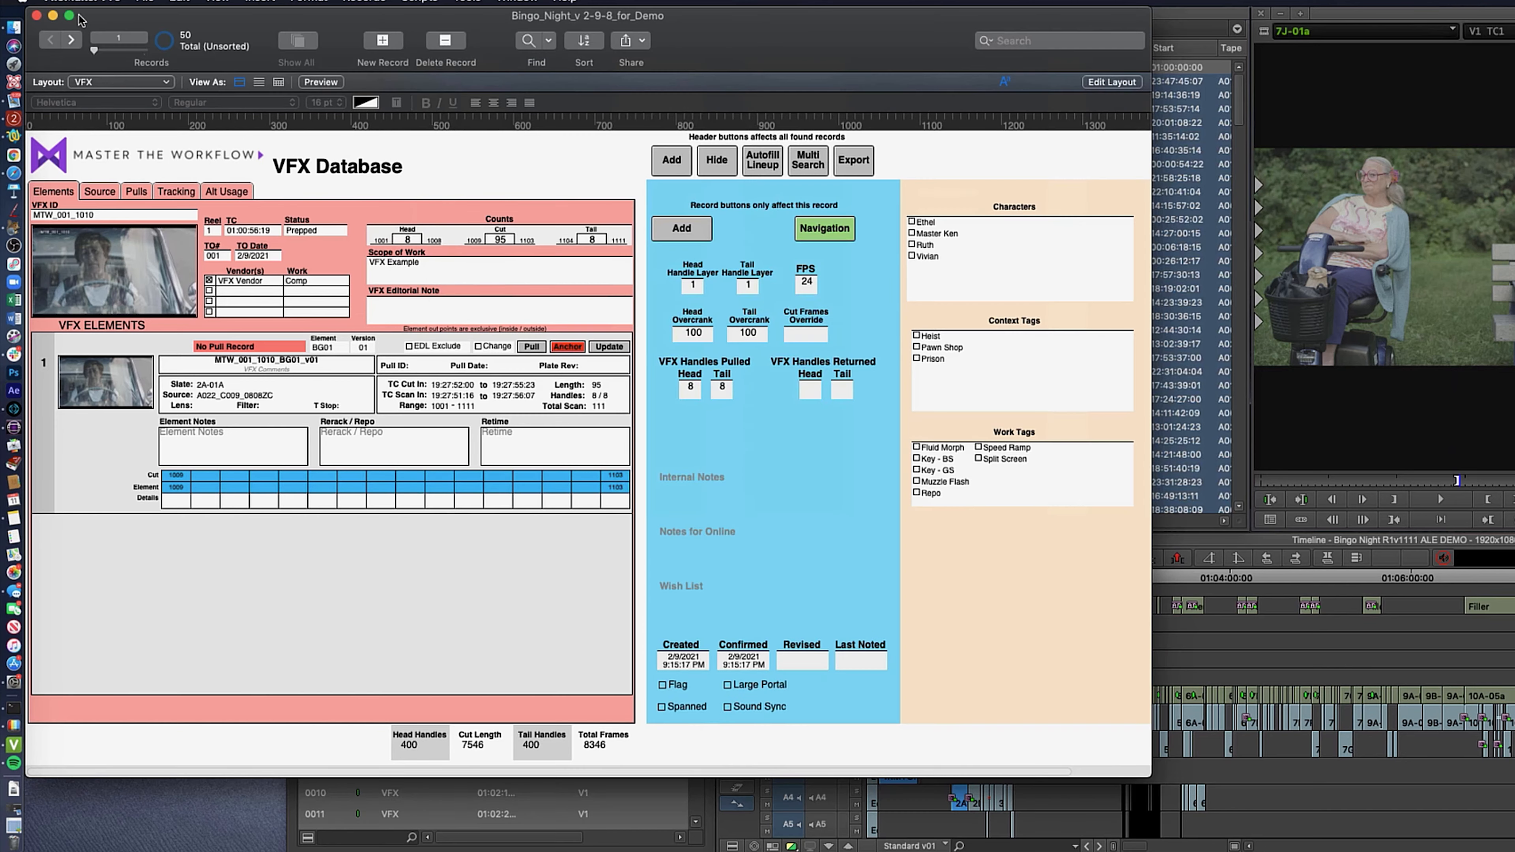
left_click(54, 15)
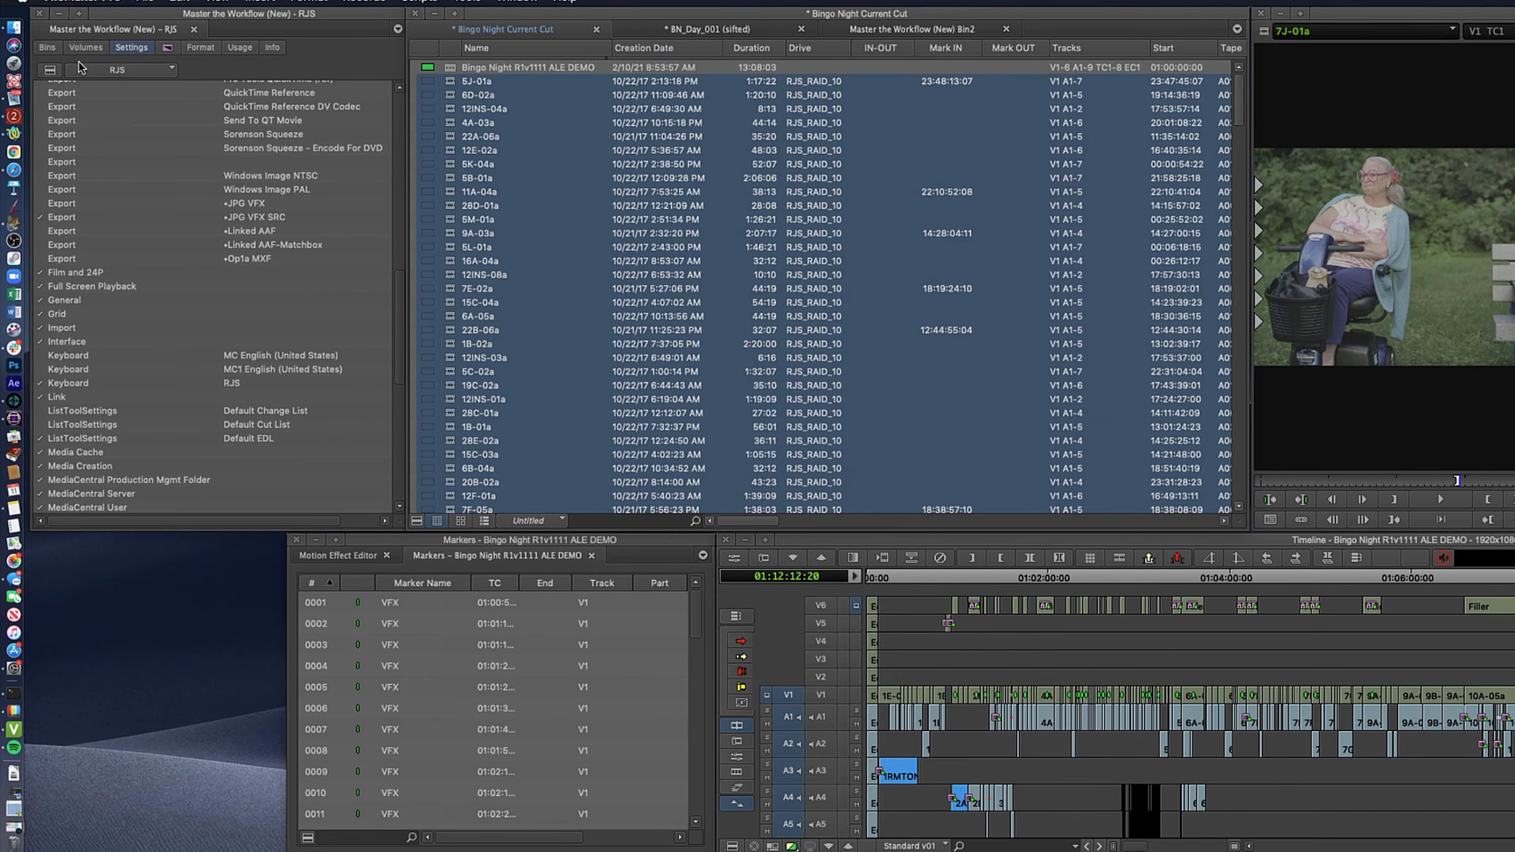
left_click(72, 335)
double_click(71, 332)
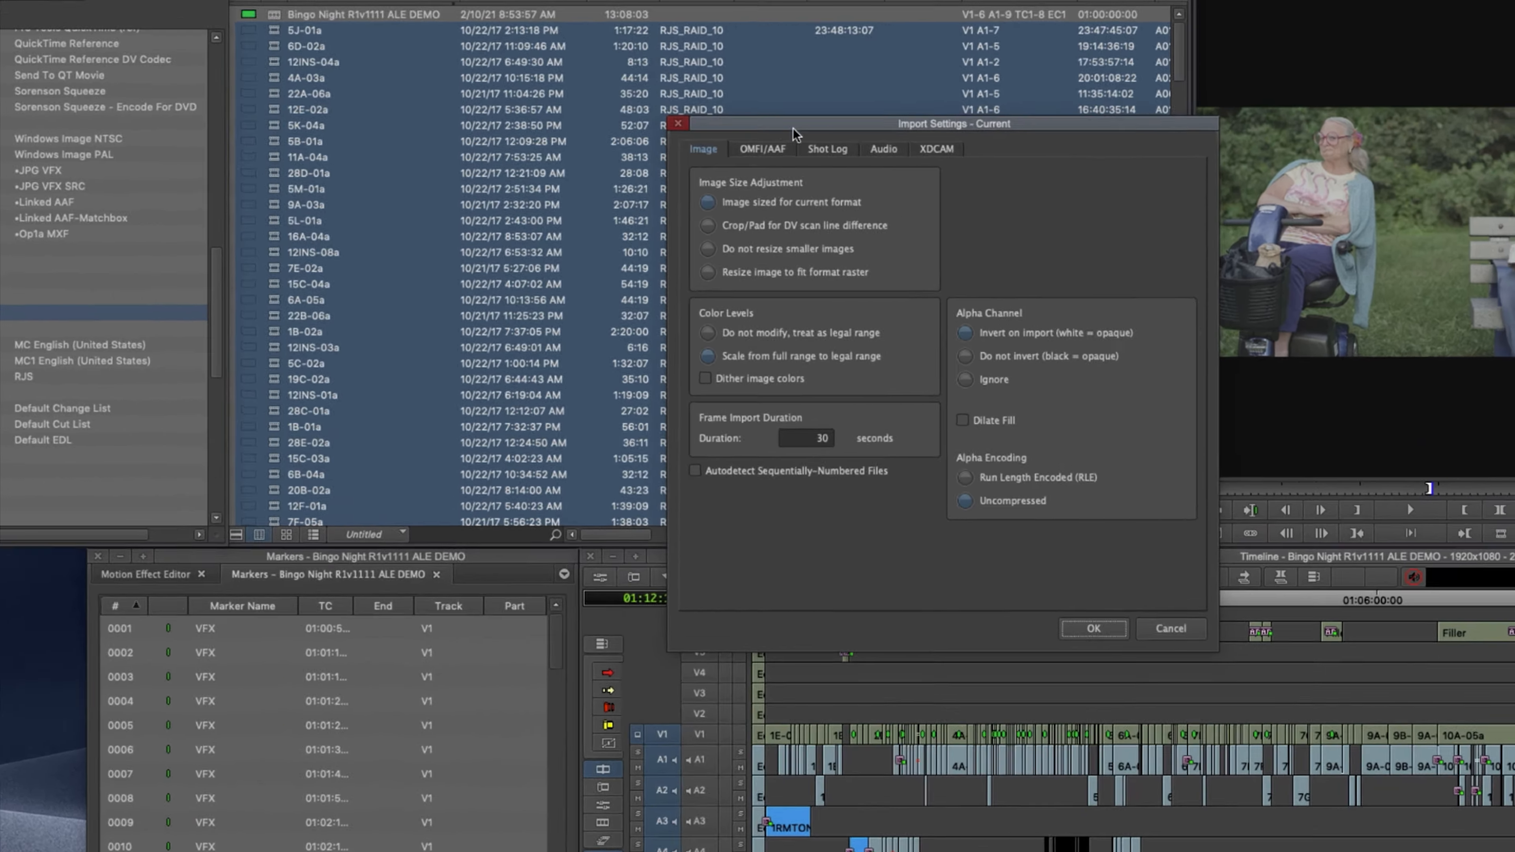
left_click(931, 177)
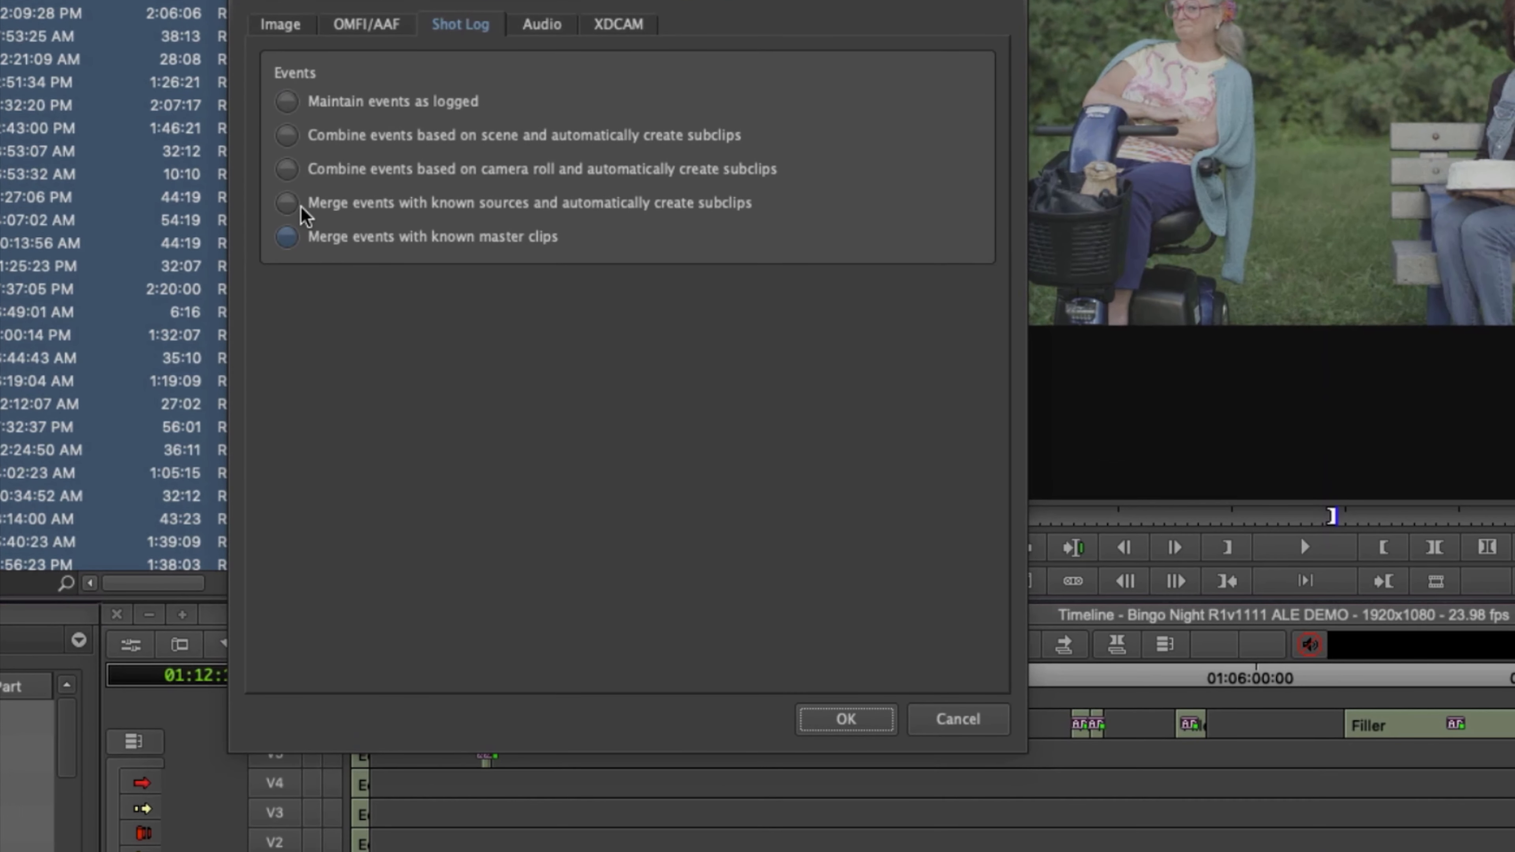
left_click(318, 206)
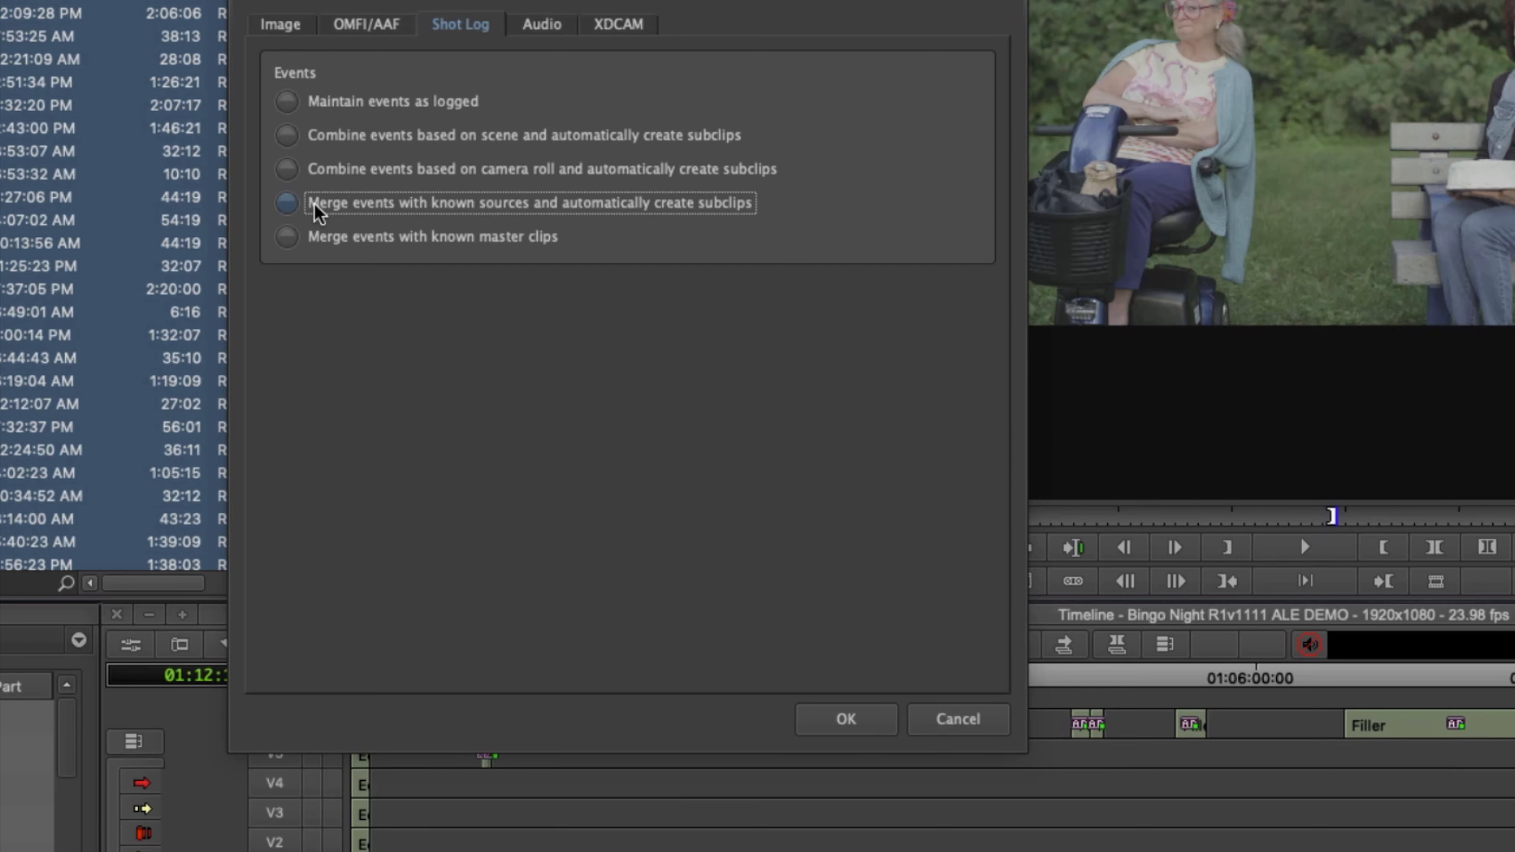
left_click(848, 721)
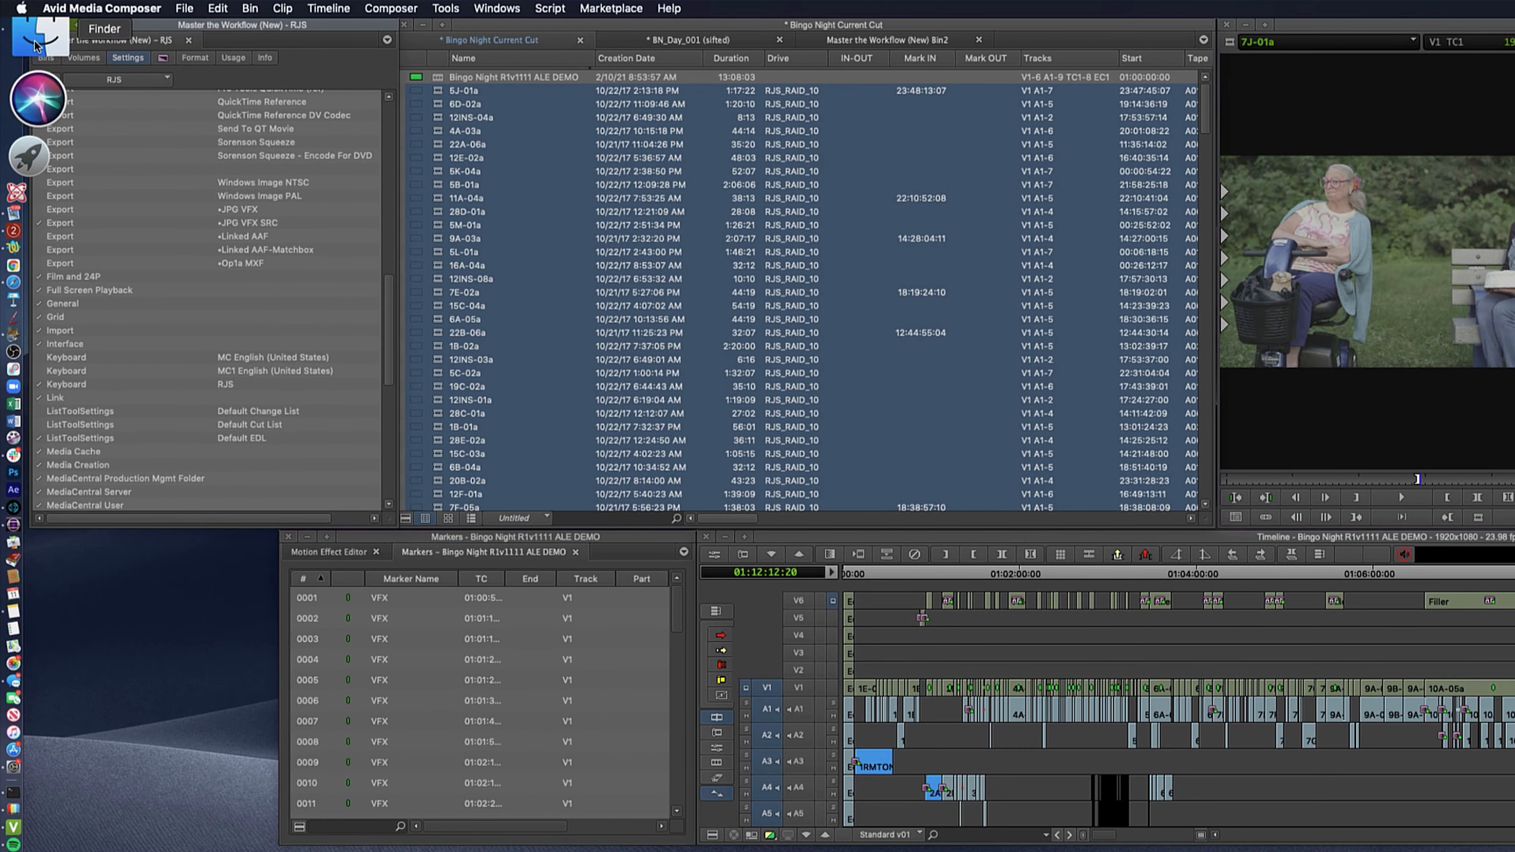
Import VFX_Subclips-20210211.ale from the Desktop folder into the Bingo Night Current Cut bin with the master clips still selected
left_click(38, 42)
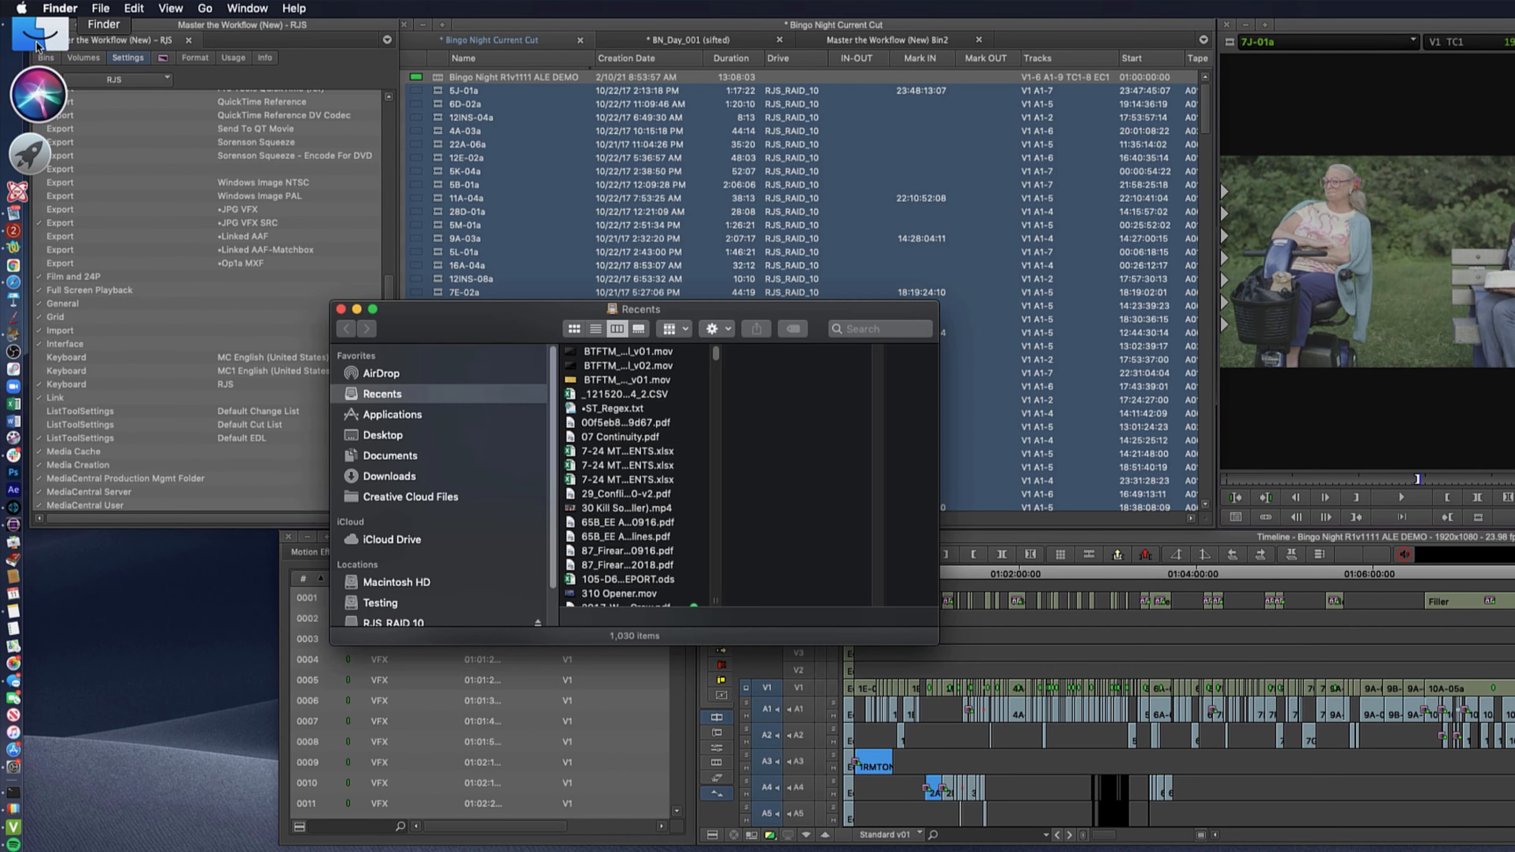
left_click(390, 435)
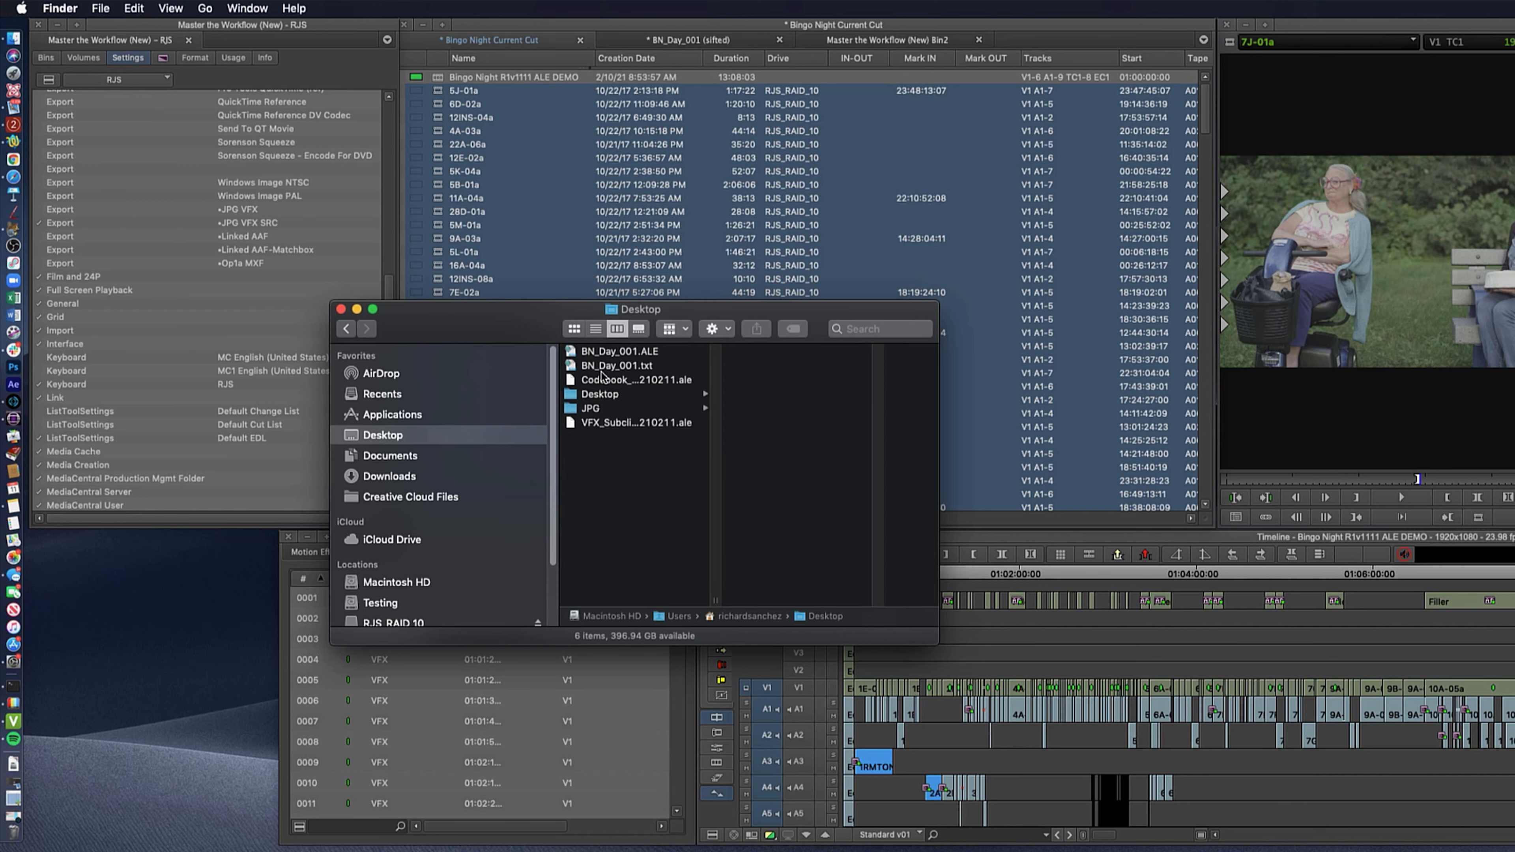
left_click(633, 423)
left_click_drag(633, 423, 464, 206)
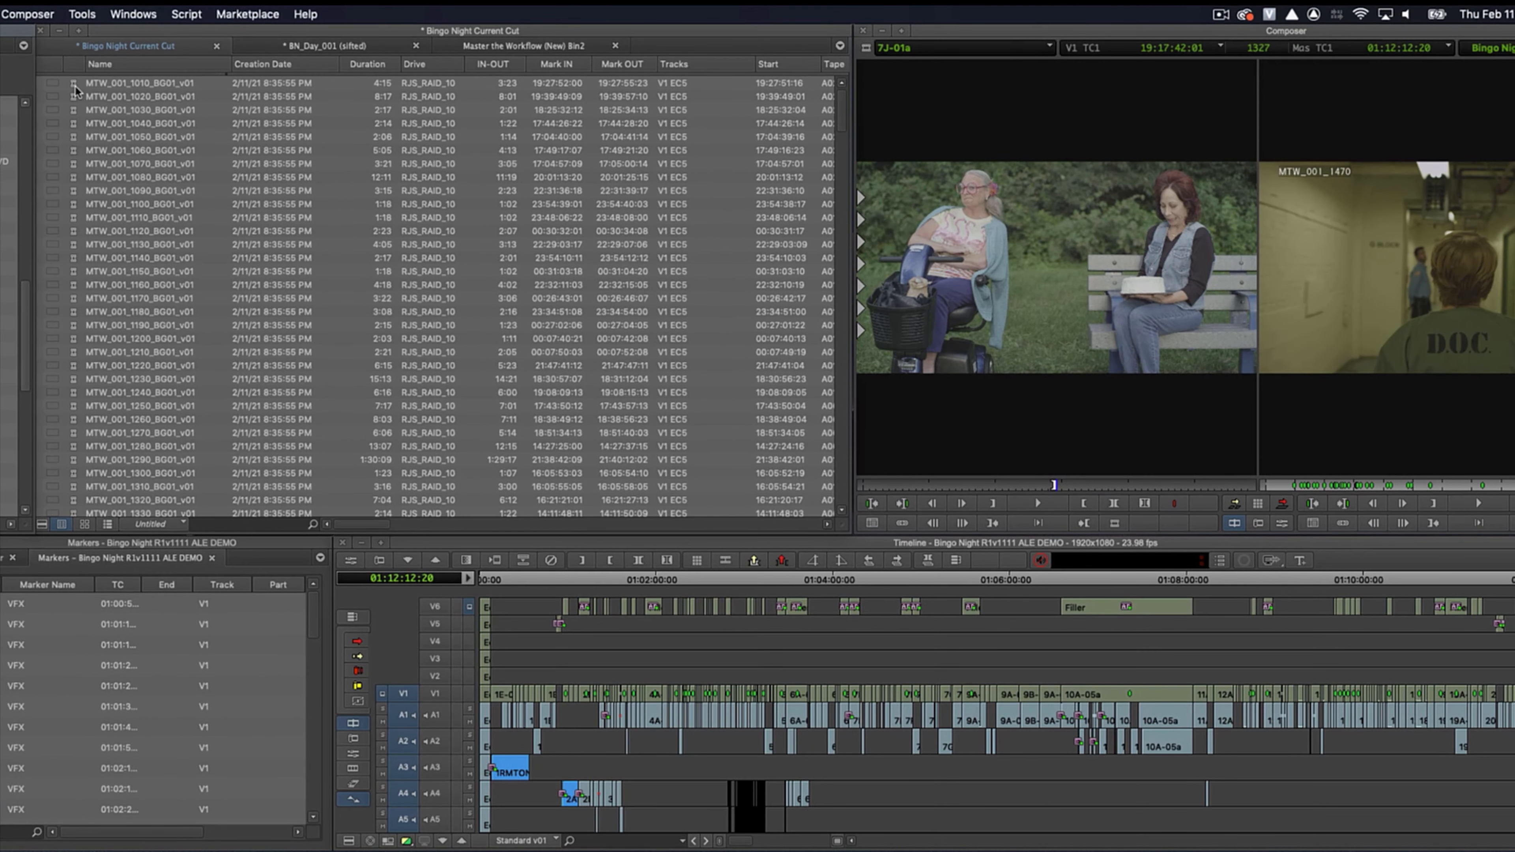
Load subclip MTW_001_1010_BG01_v01 into the source monitor and check its In mark and head handle
double_click(75, 83)
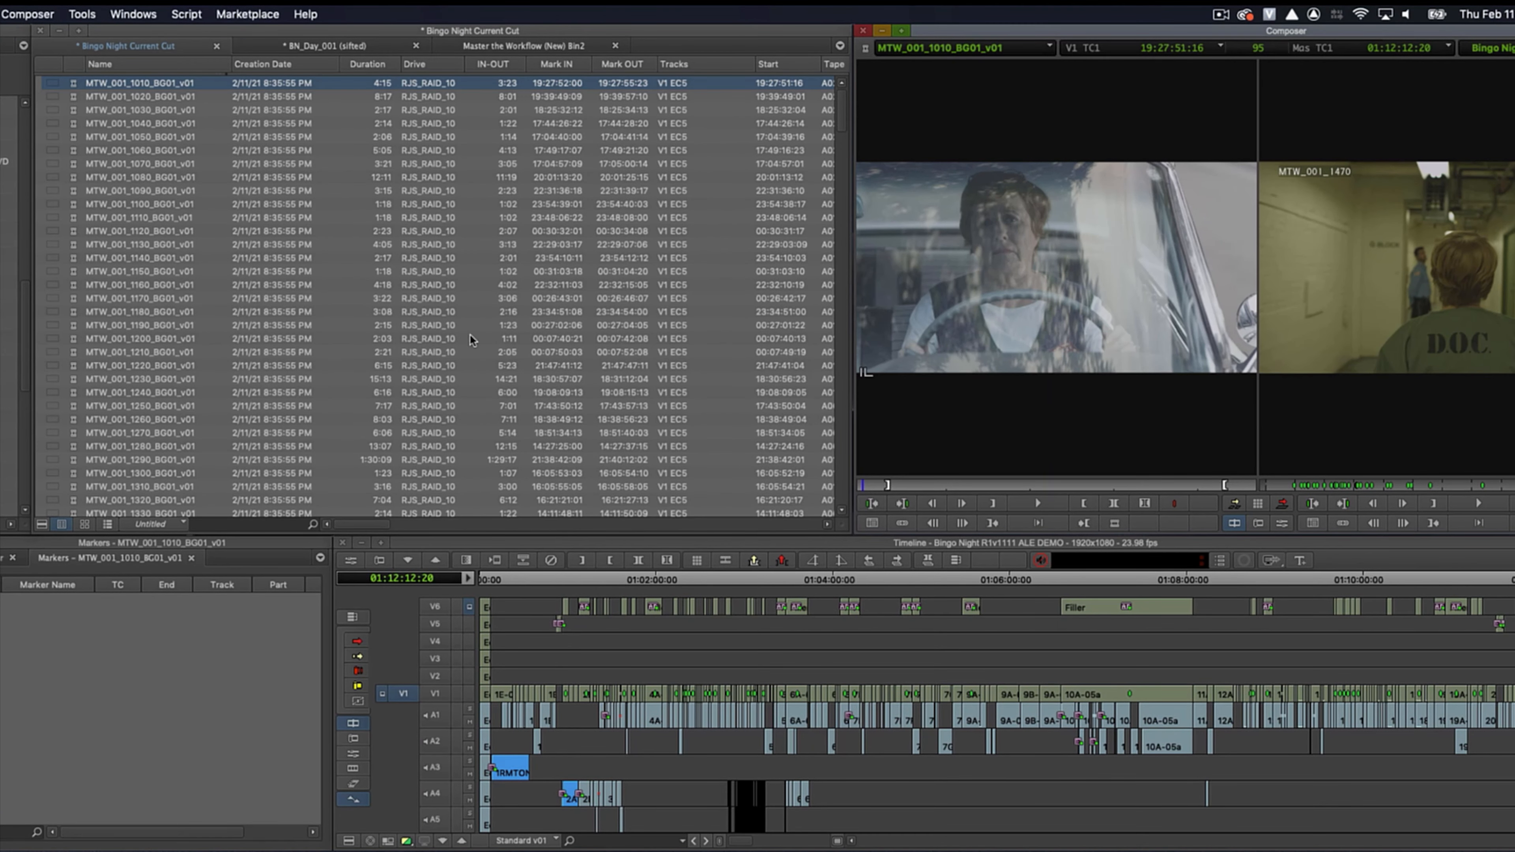
left_click(889, 485)
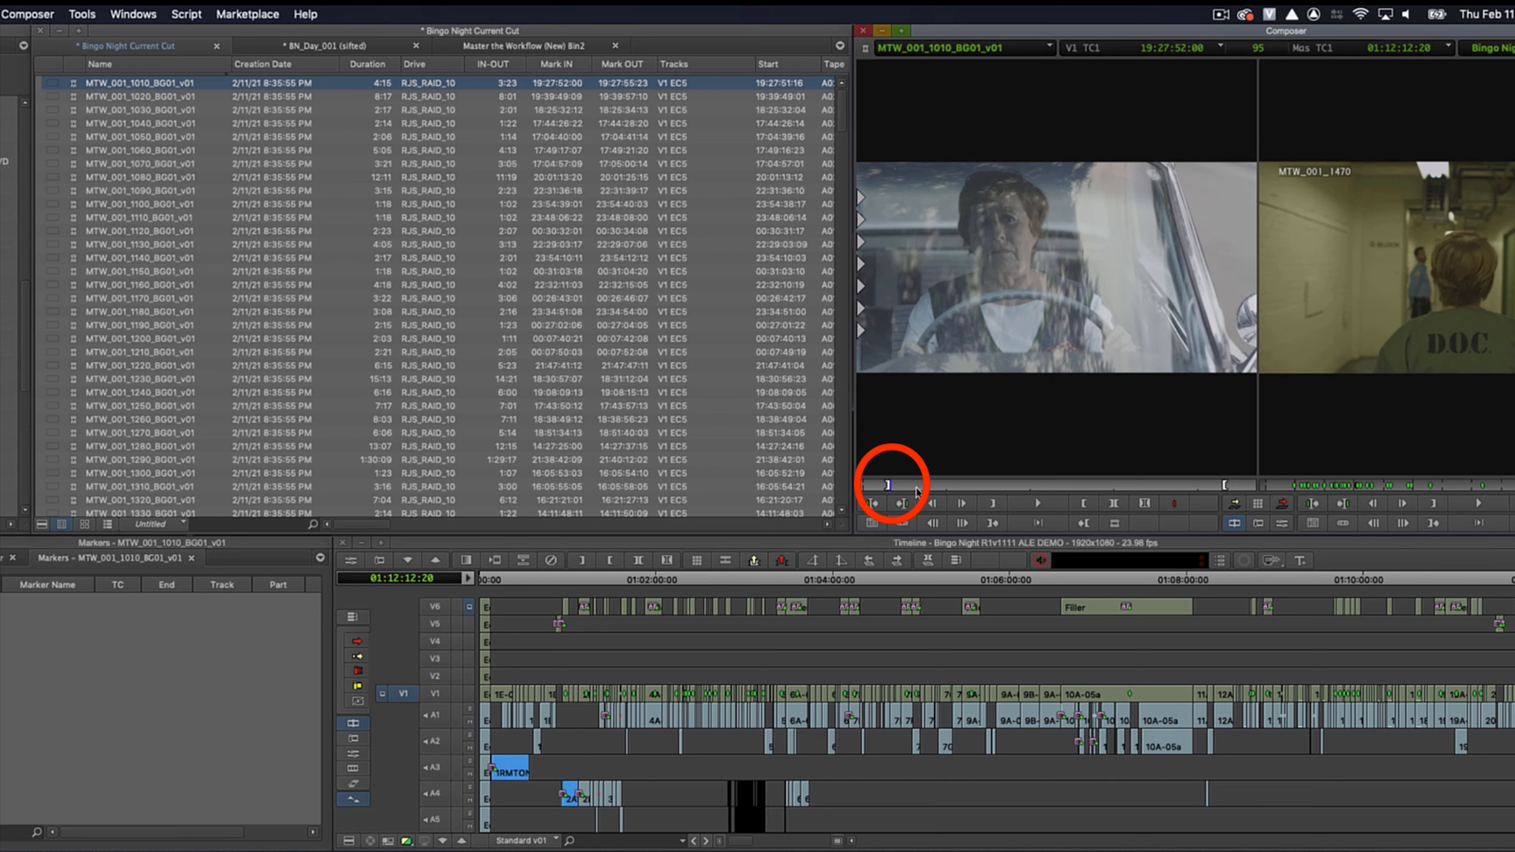
left_click_drag(911, 485, 850, 485)
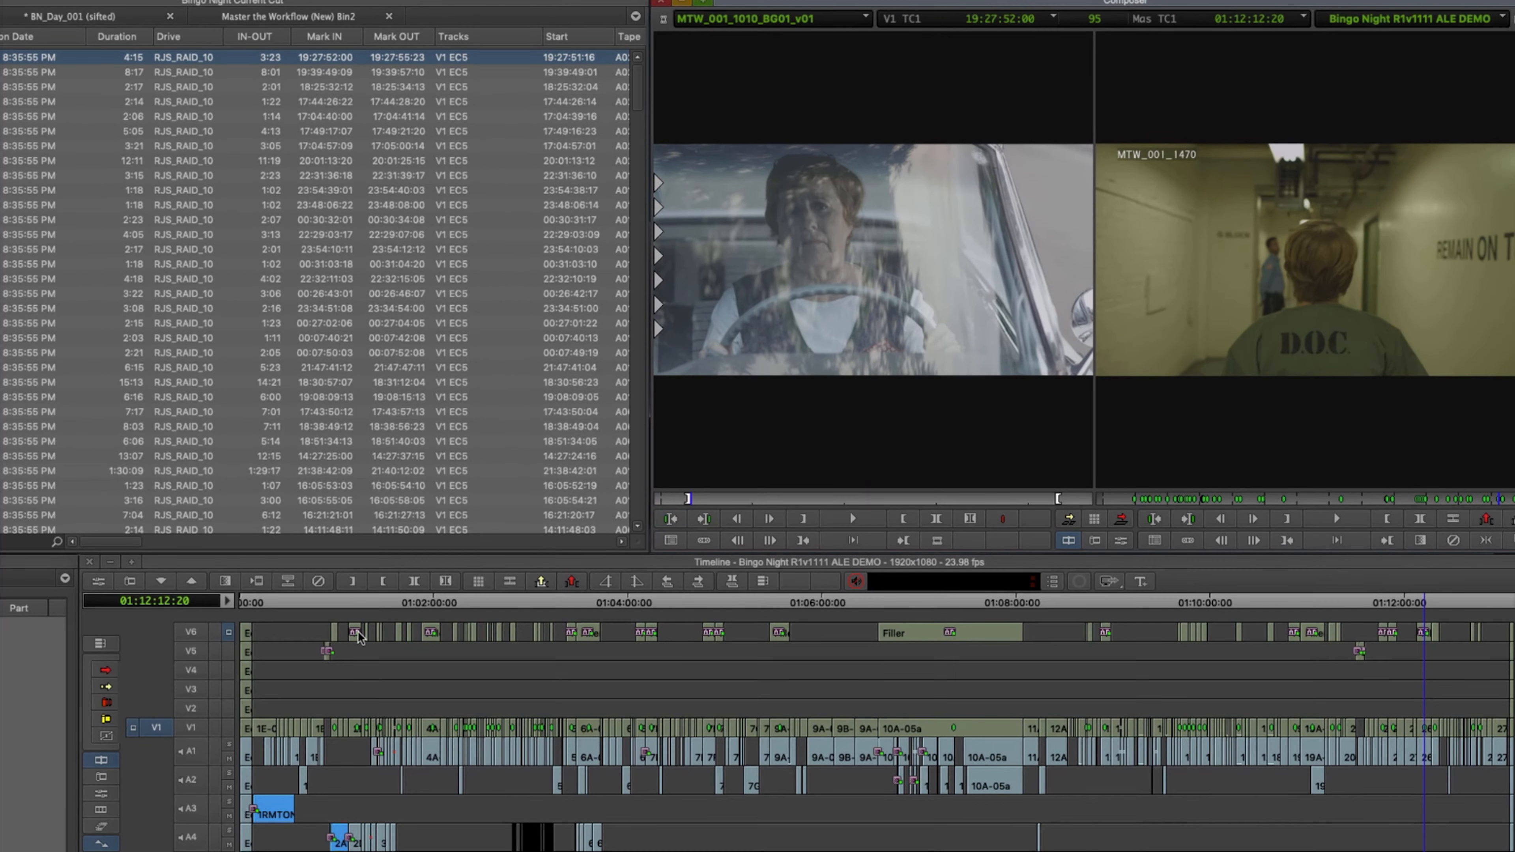
Park the timeline playhead on the first frame of shot 2A-01a at 01:00:56:19, with the timeline zoomed in around it
left_click(338, 648)
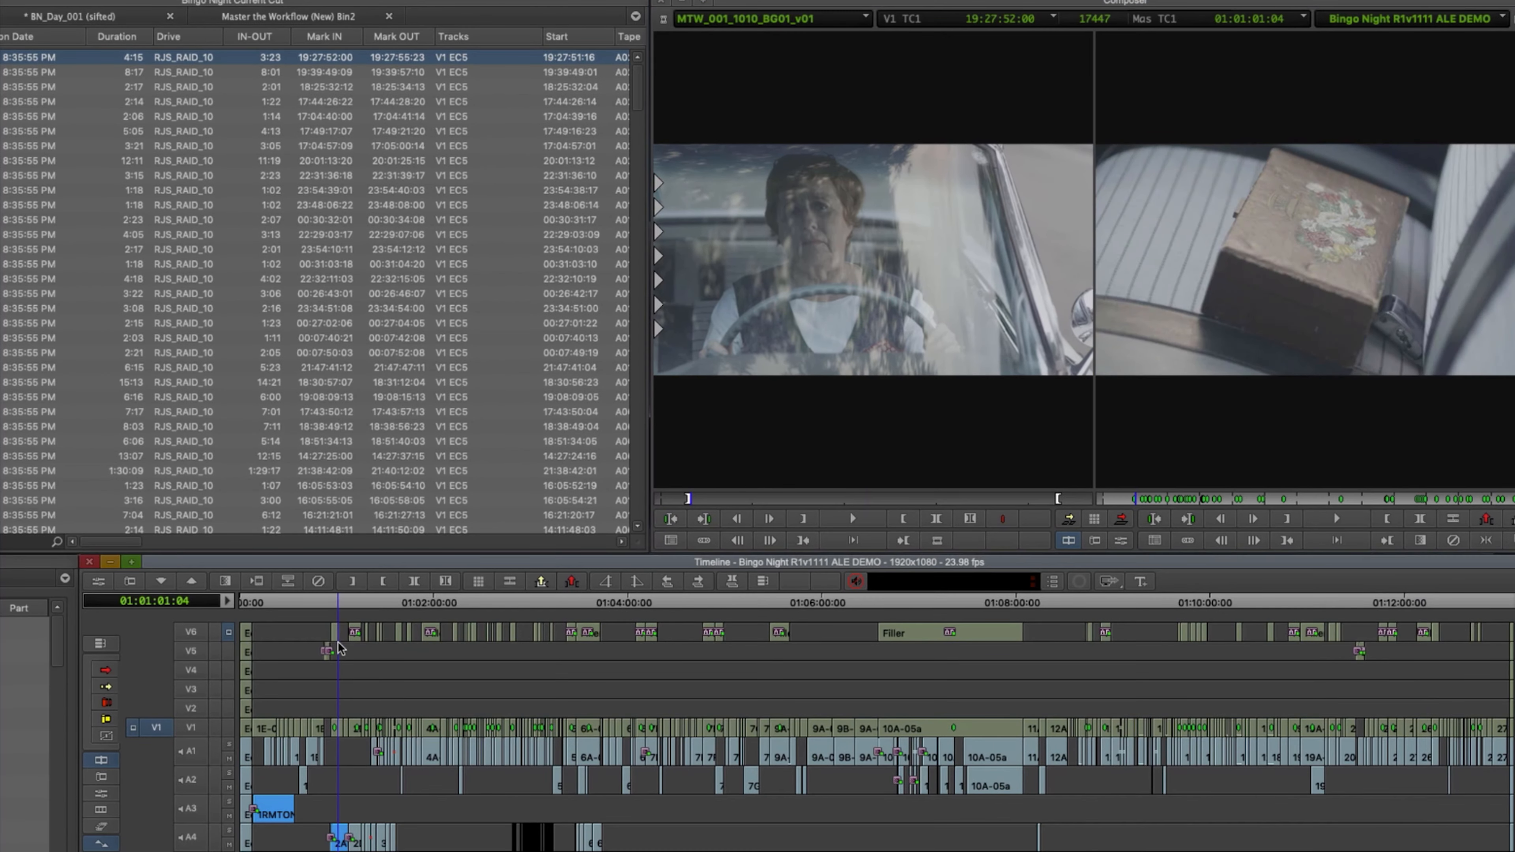
key("super+bracketright")
key("super+bracketright")
key("super+bracketright")
key("super+bracketright")
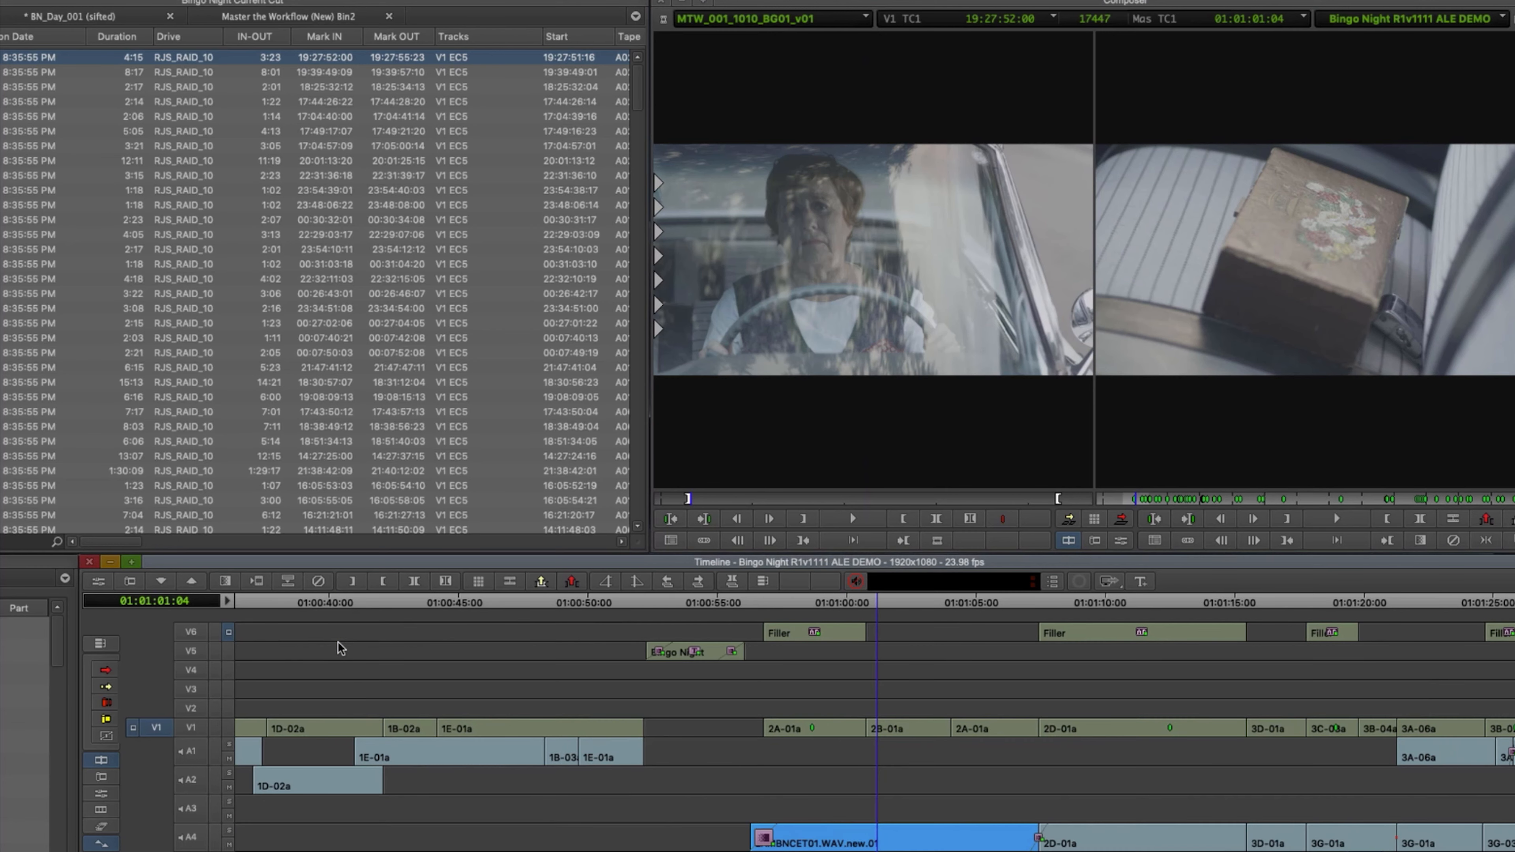
left_click(780, 654, "super")
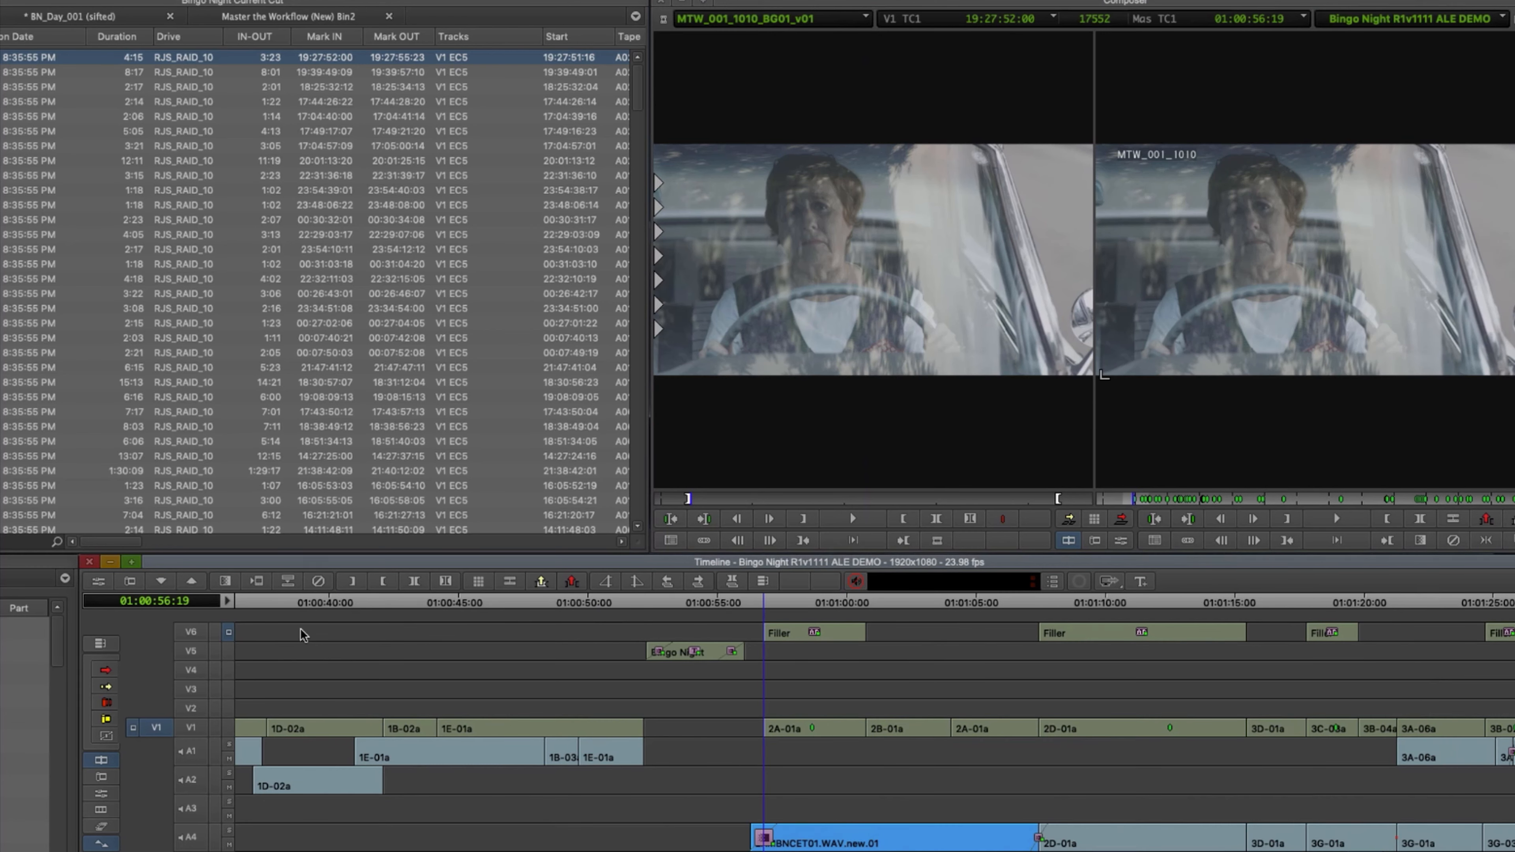
Patch source V1 to track V5, mark an In point at the start of 2A-01a and overwrite the subclip there
left_click(194, 654)
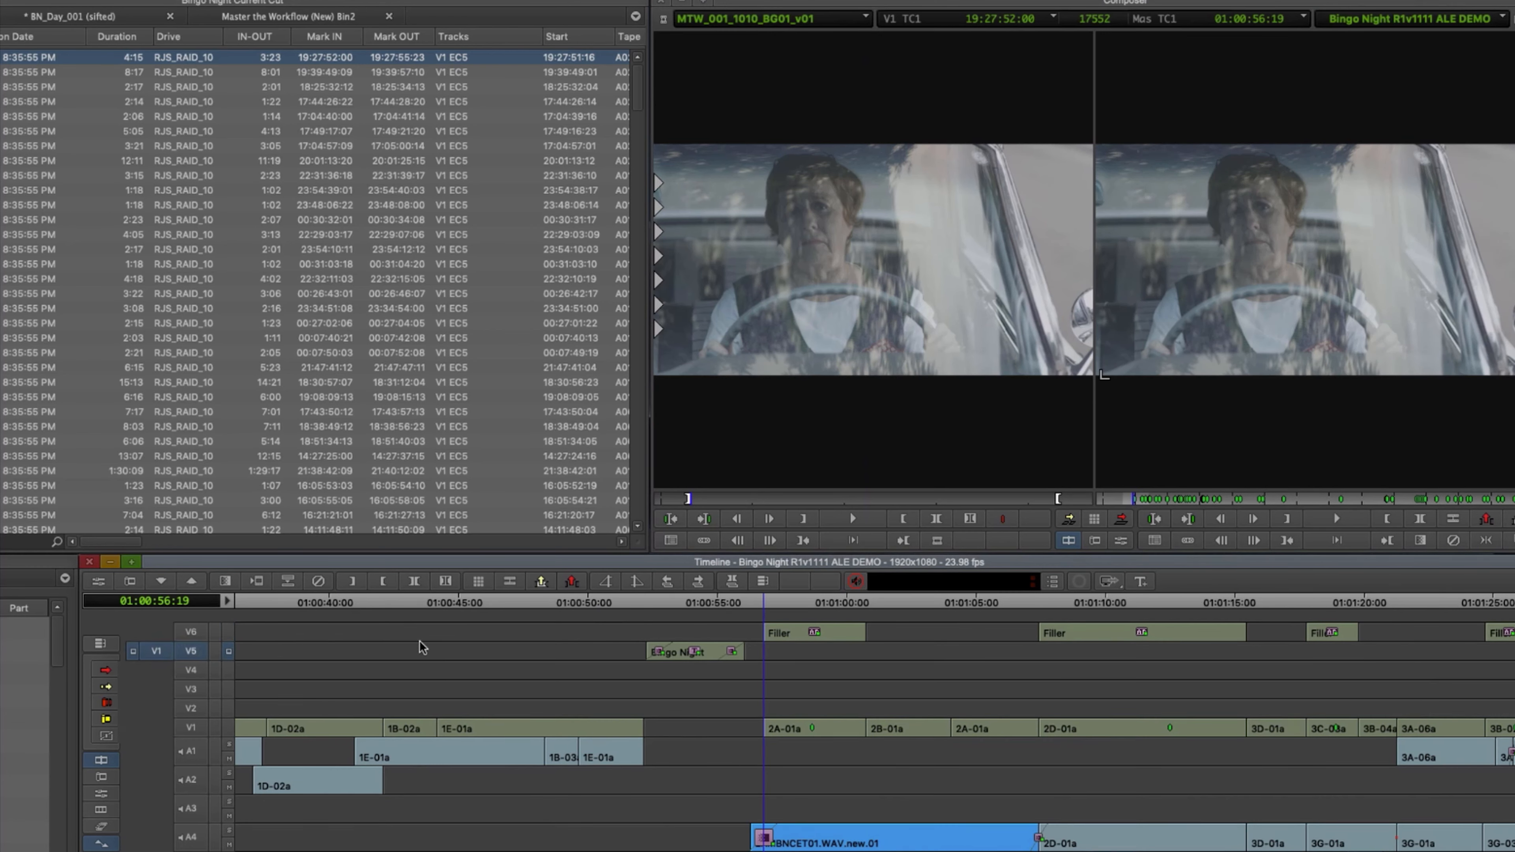
key("i")
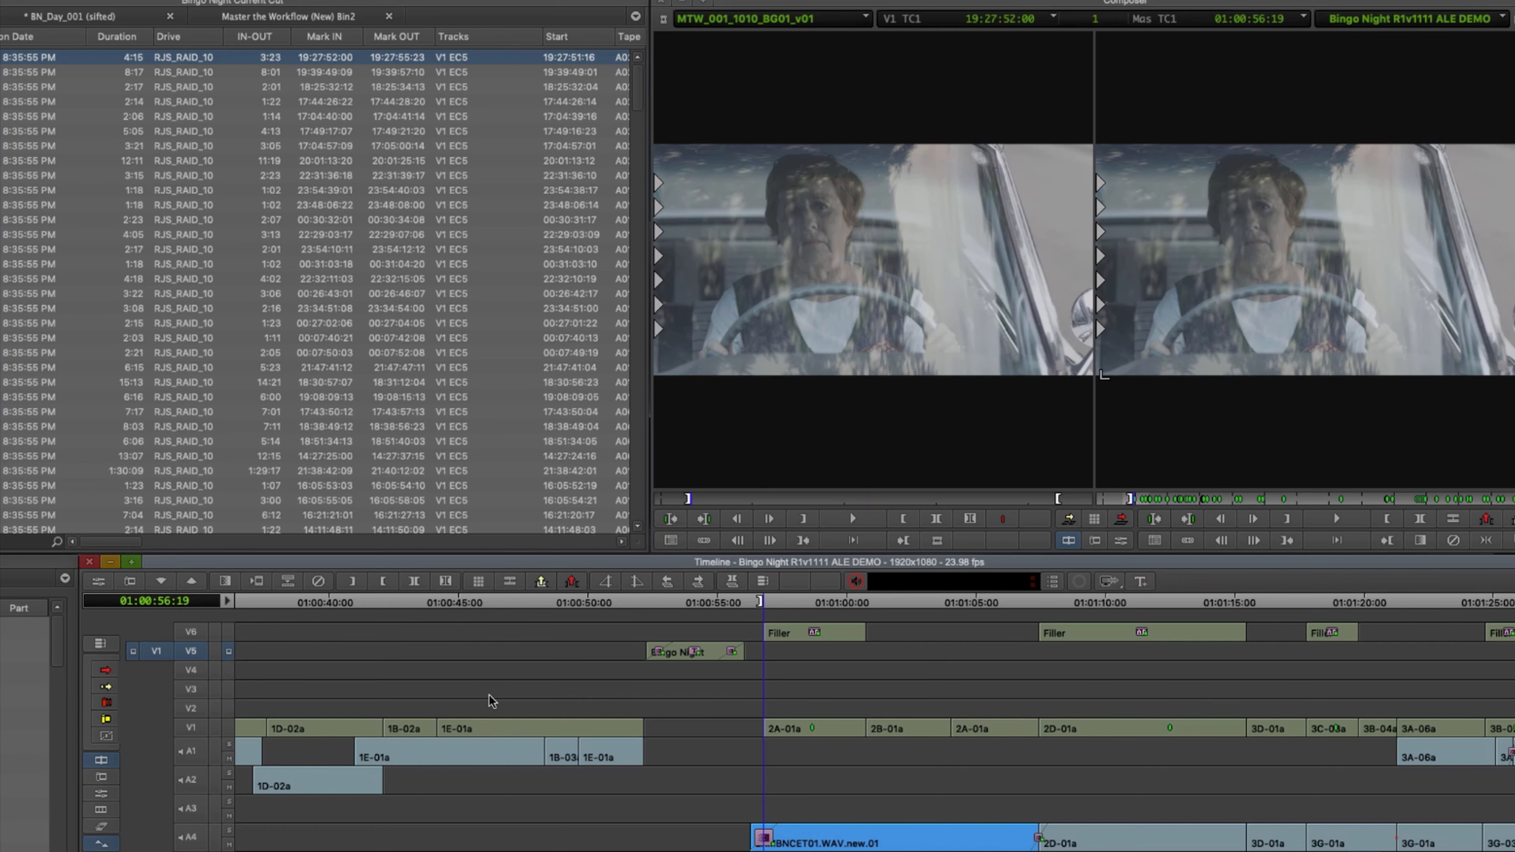
scroll(503, 724, "down", 5)
scroll(503, 723, "up", 5)
key("b")
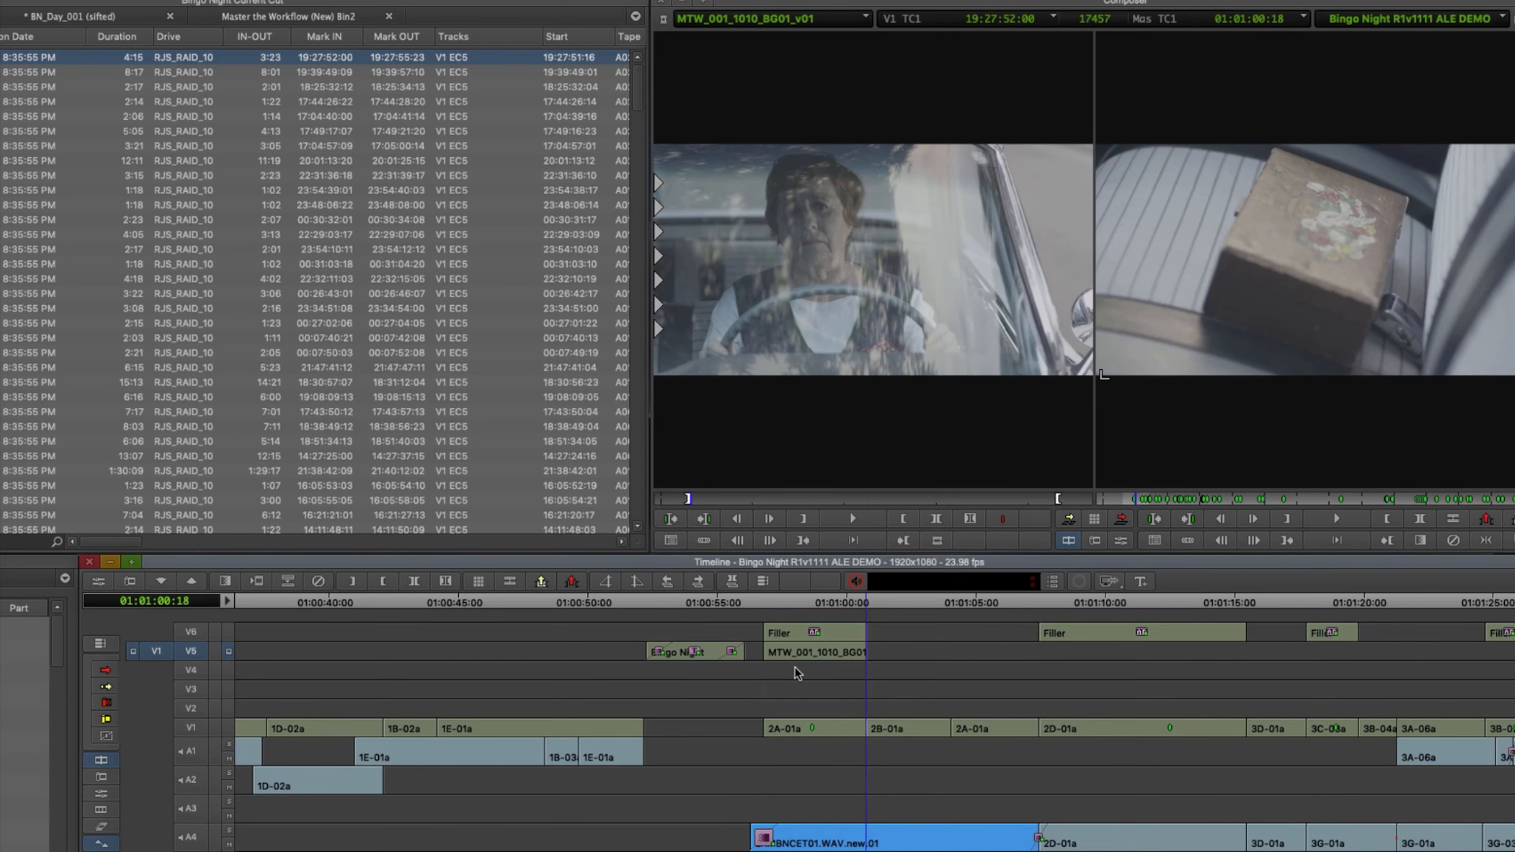
Compare the MTW_001_1010_BG01_v01 subclip on V5 with the shot below through the track monitors, ending at its first frame
left_click(845, 672)
left_click(230, 672)
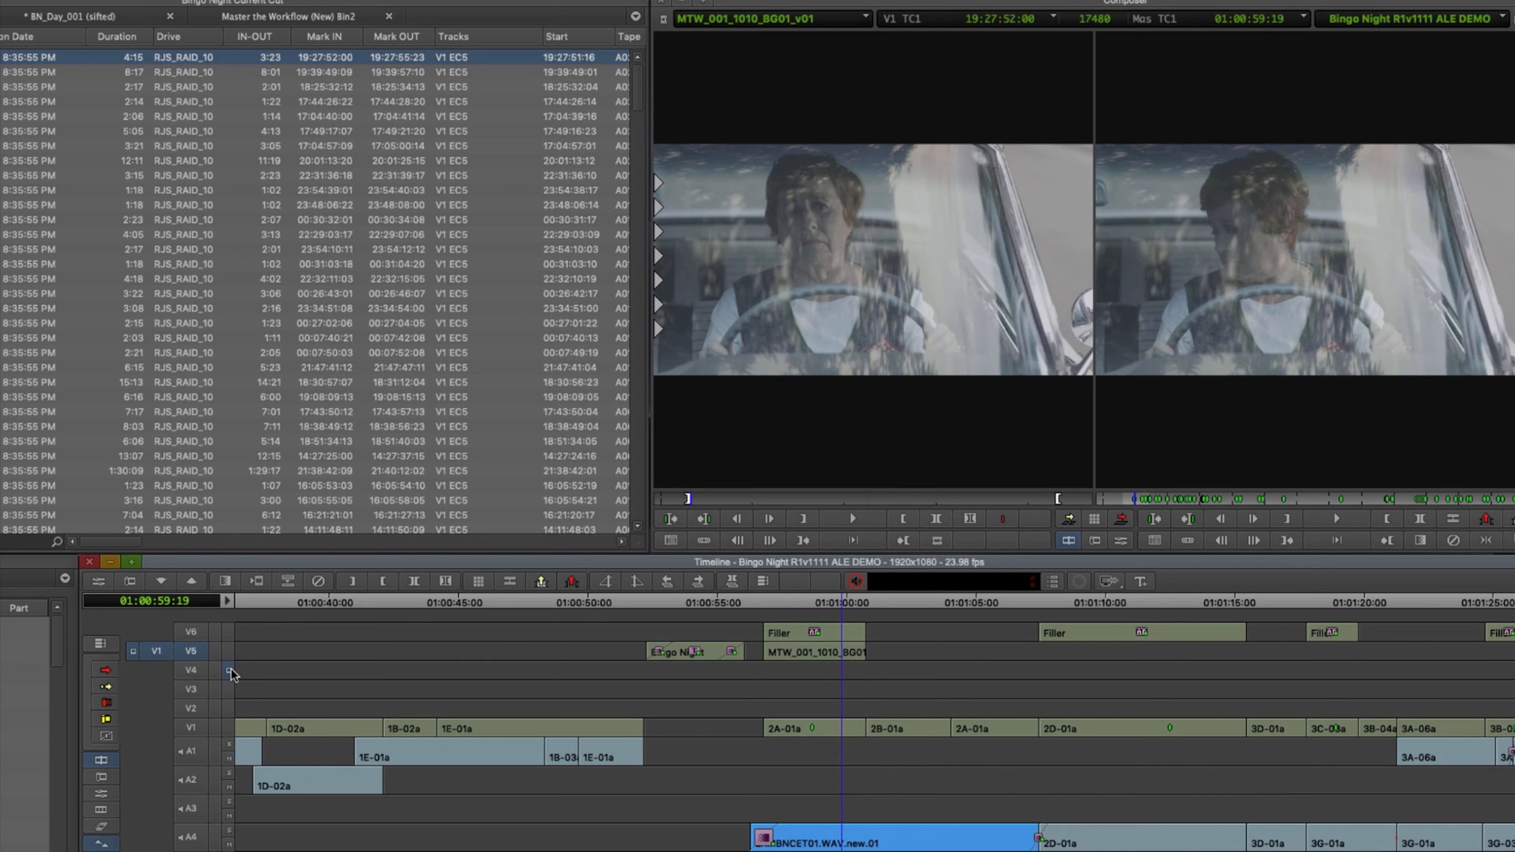
left_click(230, 655)
left_click(827, 658)
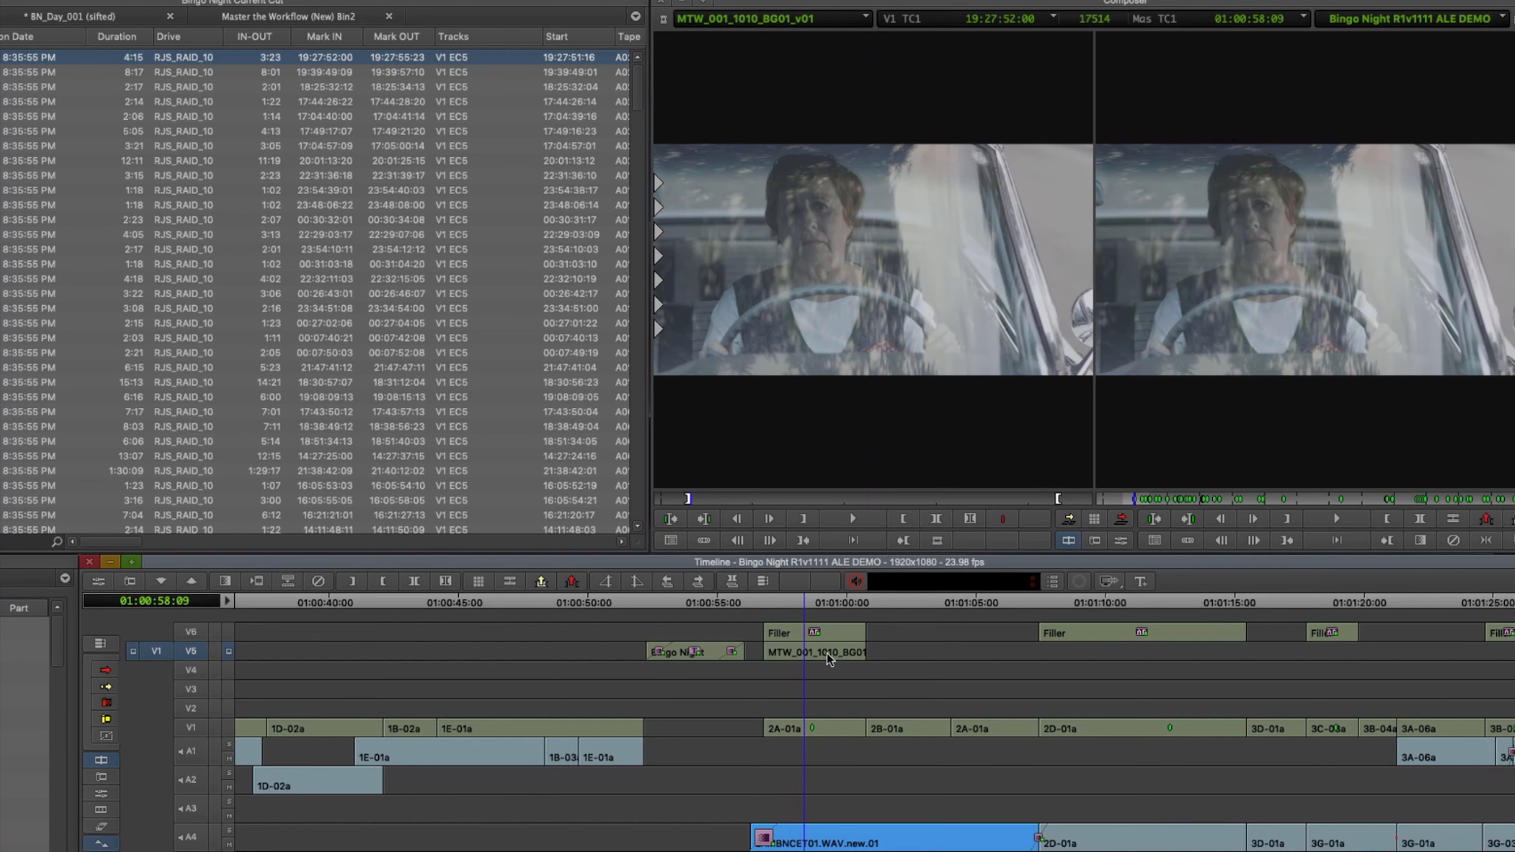
key("a")
key("super+]")
key("super+]")
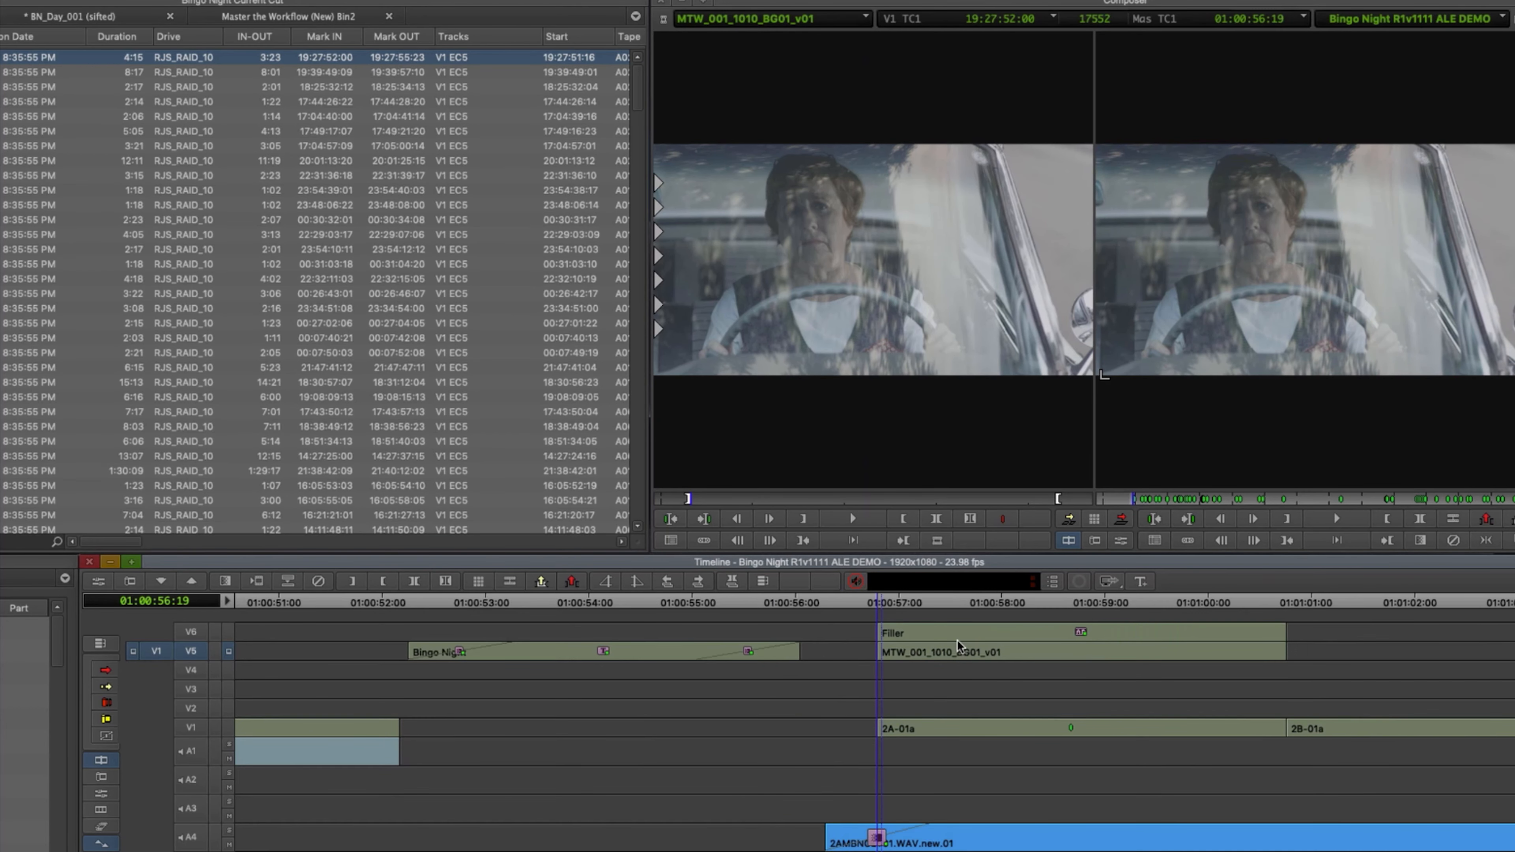
Examine how MTW_001_1010_BG01_v01 sits above the 2A-01a clip in the Bingo Night timeline
left_click(1013, 652)
left_click_drag(1019, 649, 1048, 639)
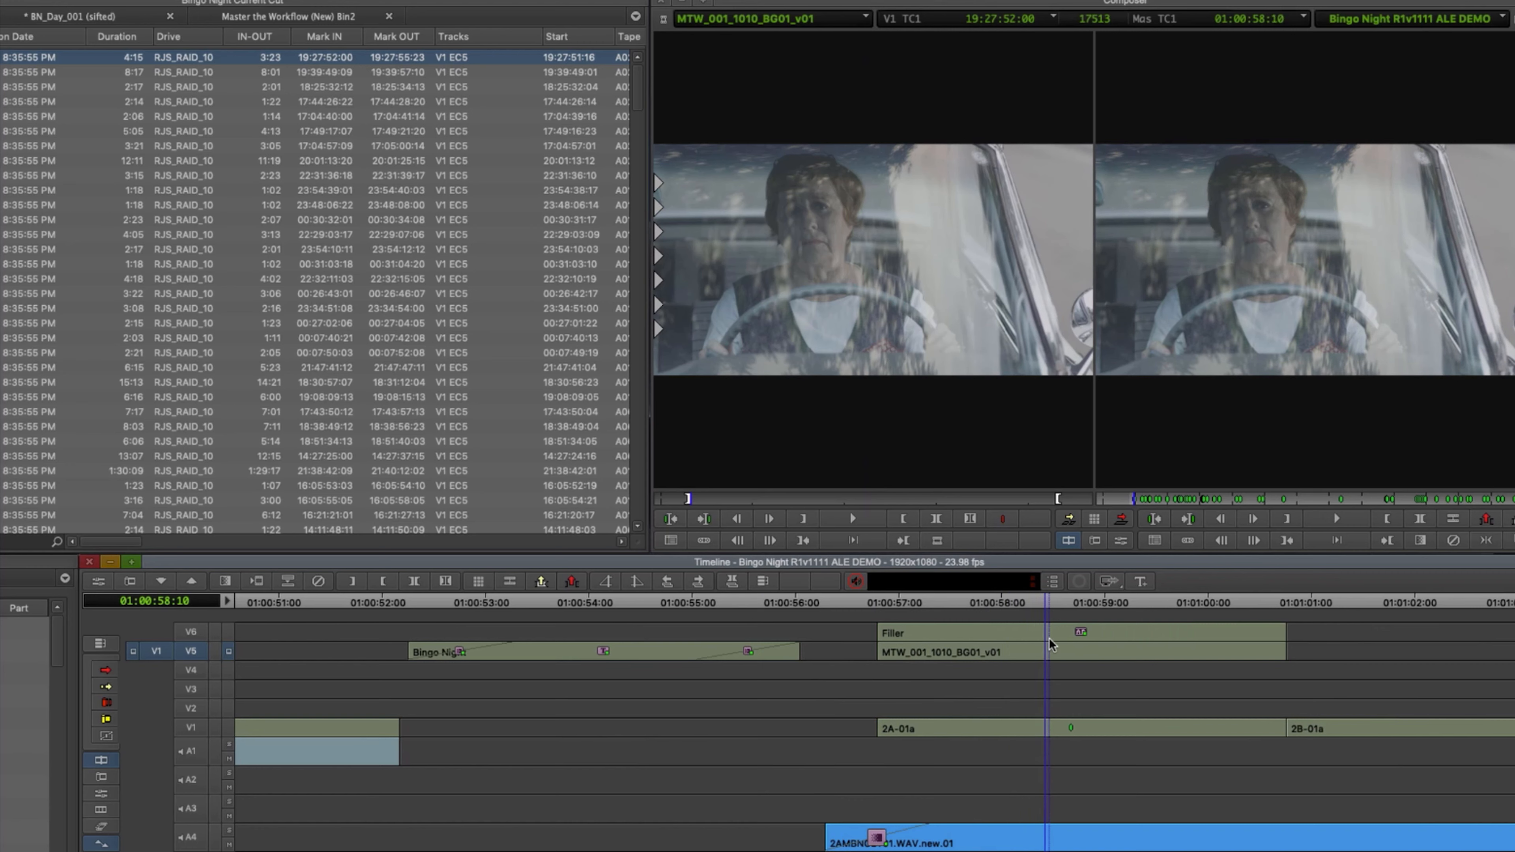
key("super+[")
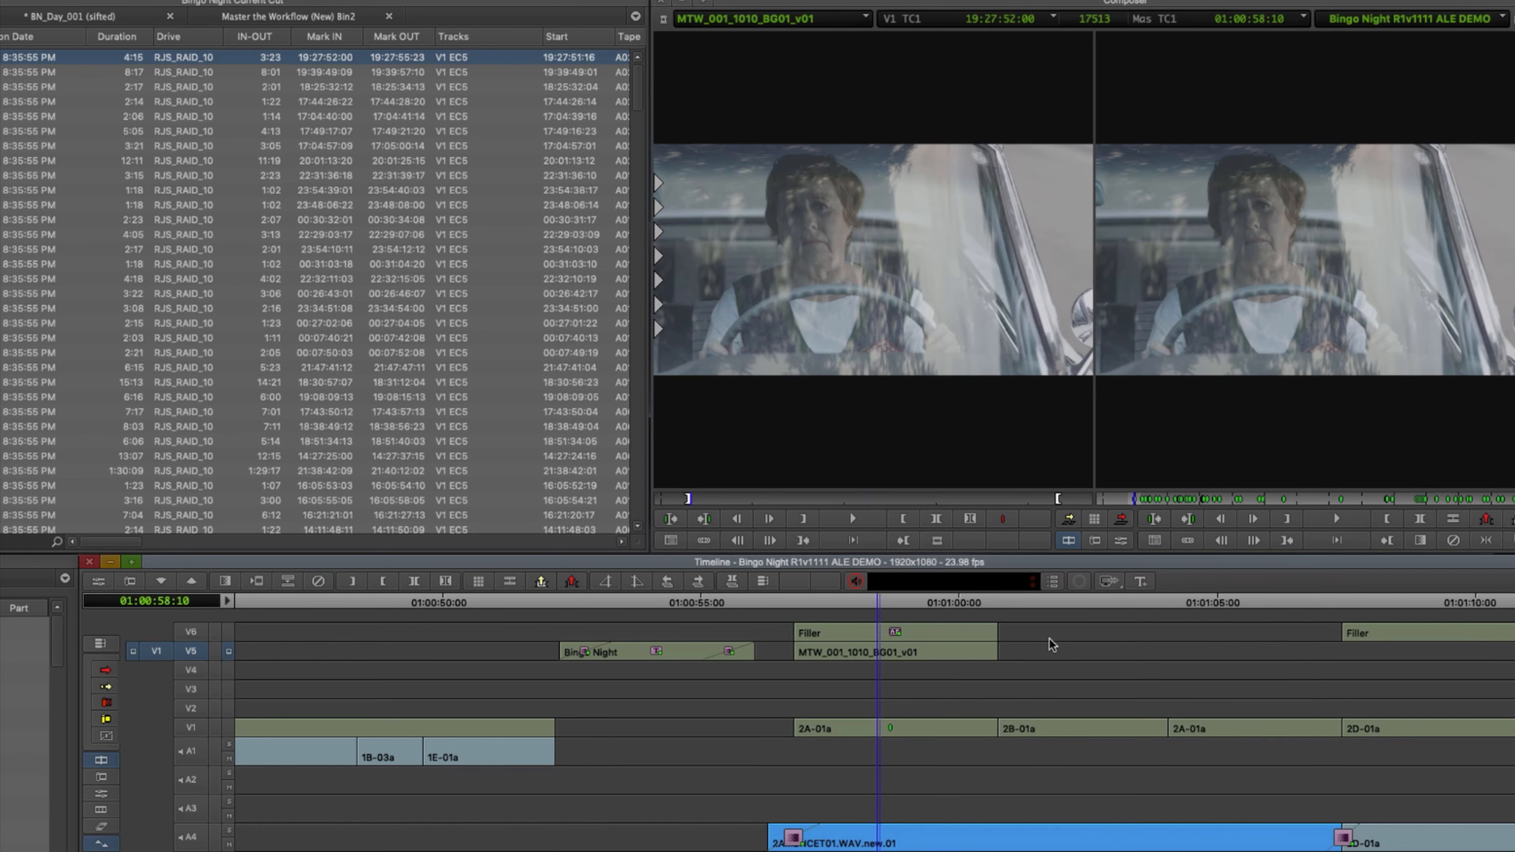
left_click(855, 668)
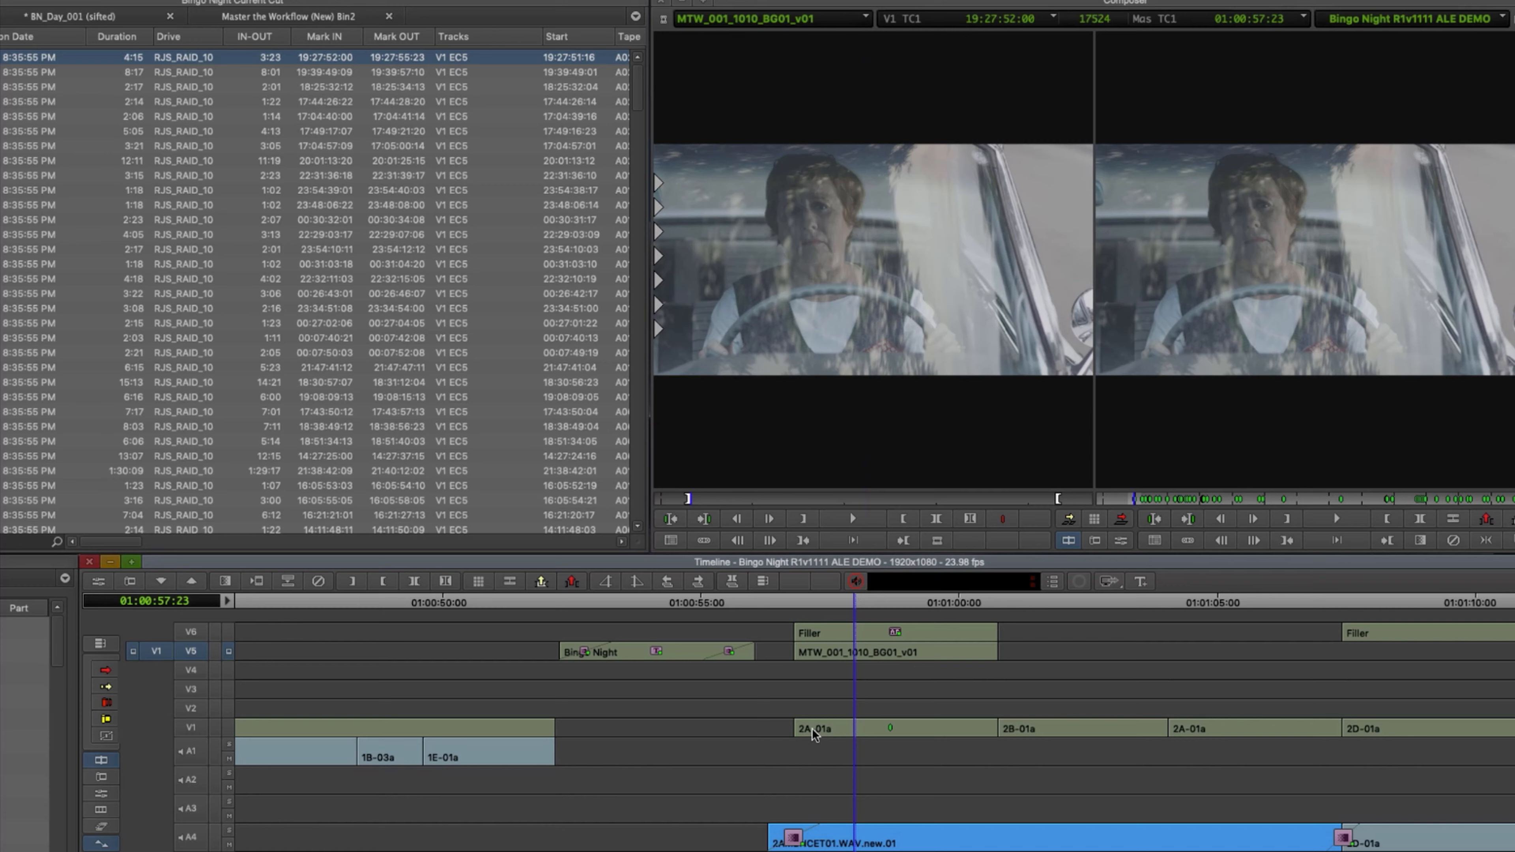
left_click(840, 655)
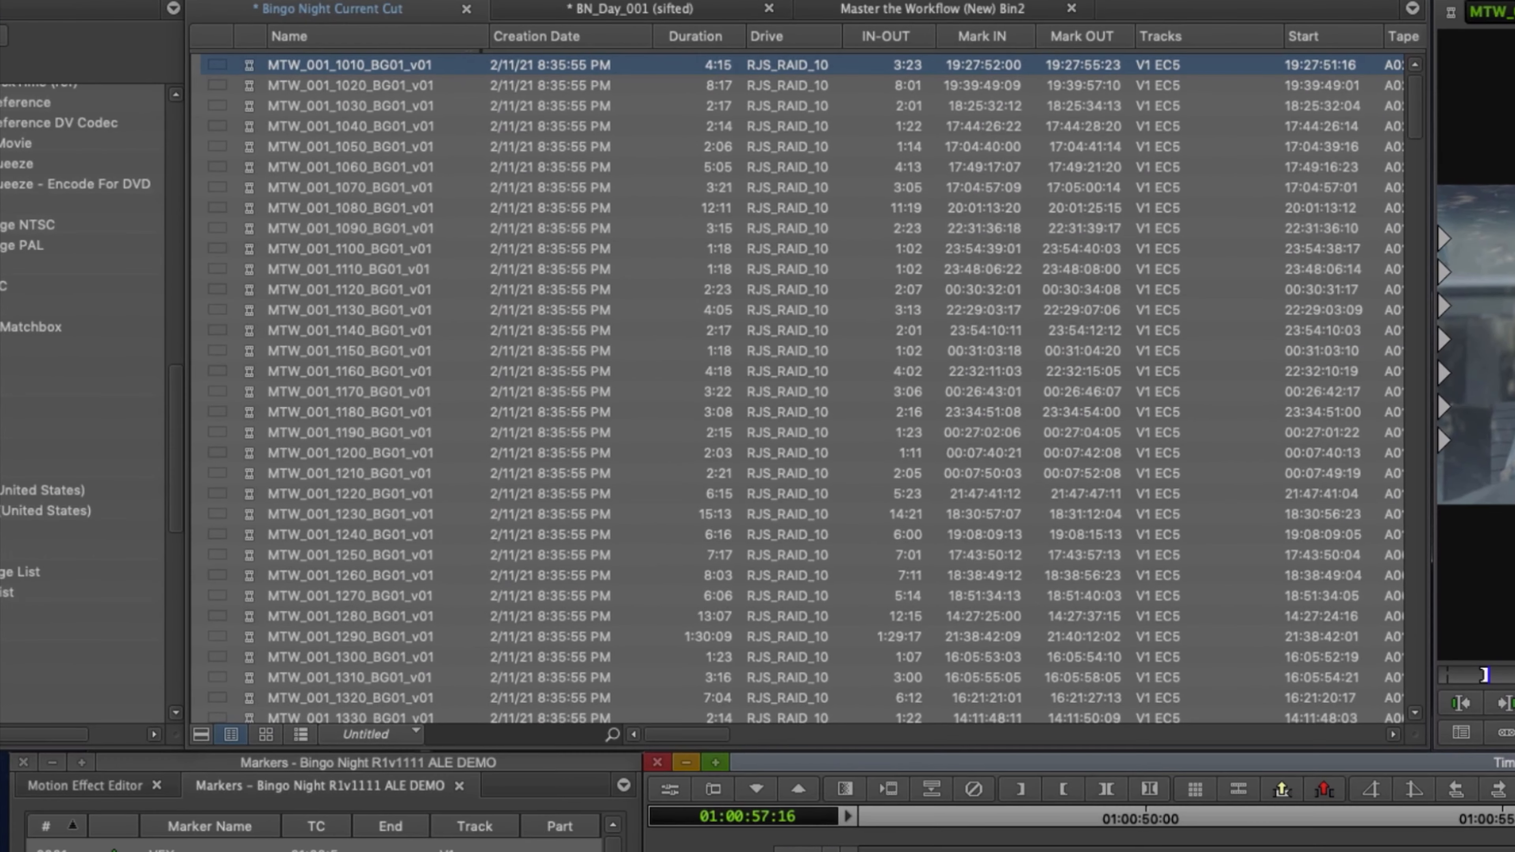
key("a")
Move subclips MTW_001_1010_BG01_v01 through MTW_001_1500_BG01_v01 from the Bingo Night Current Cut bin into Master the Workflow (New) Bin2
scroll(294, 442, "down", 5)
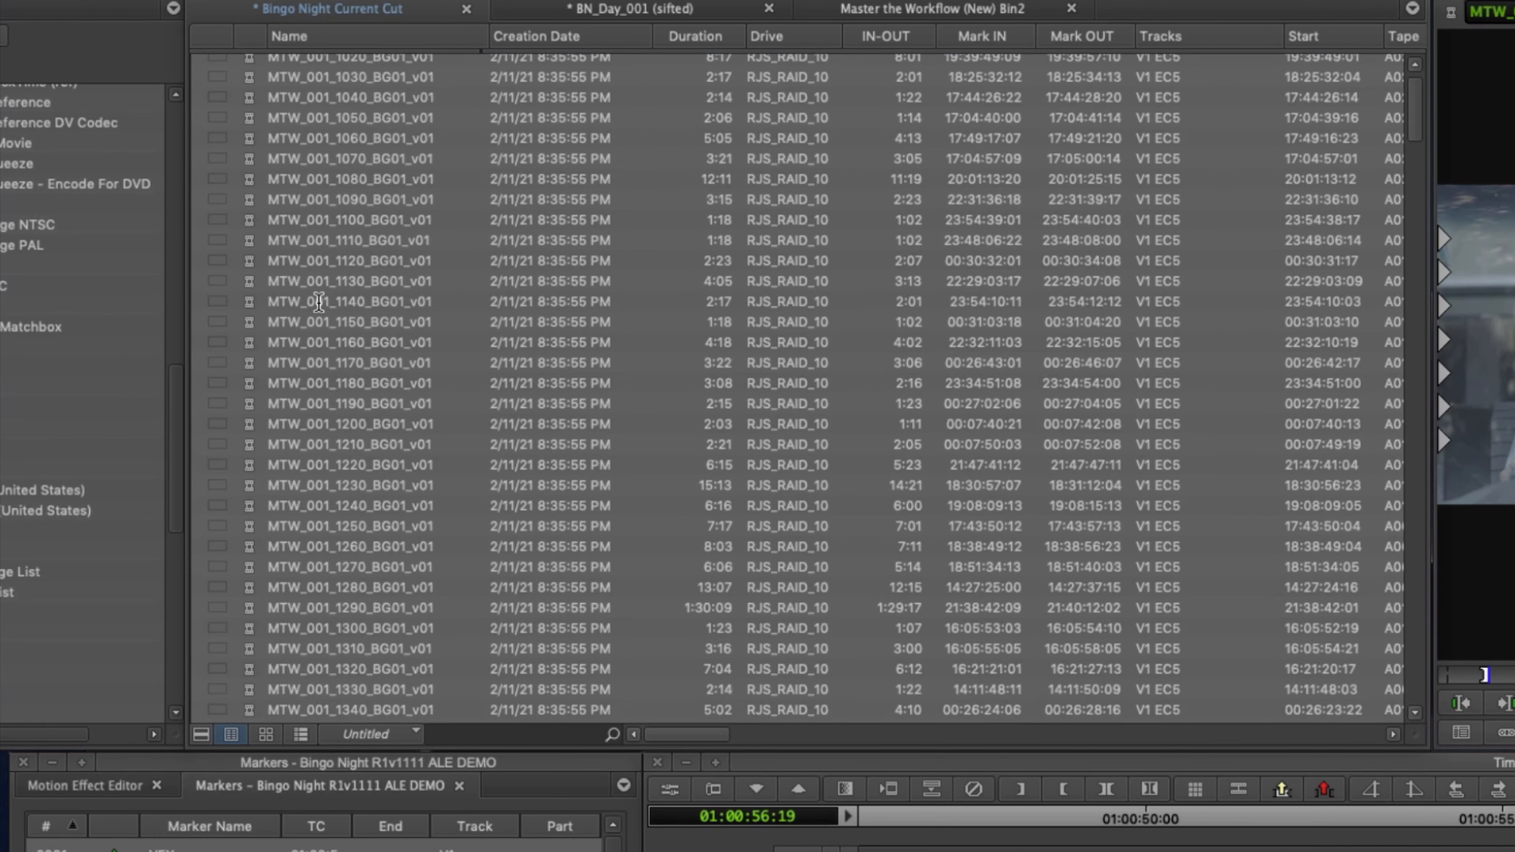
scroll(294, 442, "down", 5)
left_click(249, 461, "shift")
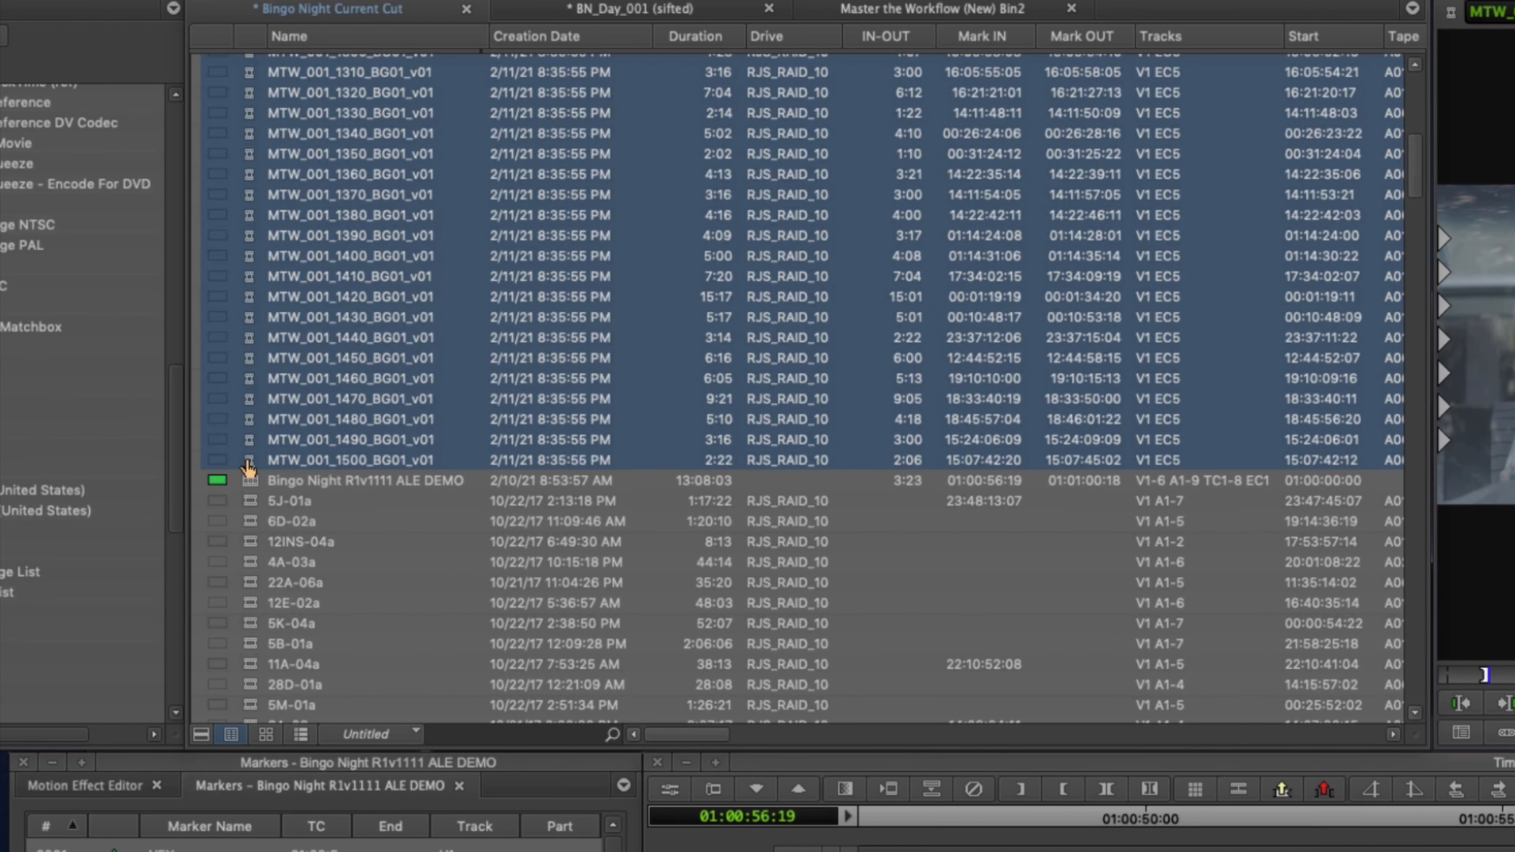
left_click_drag(249, 462, 700, 272)
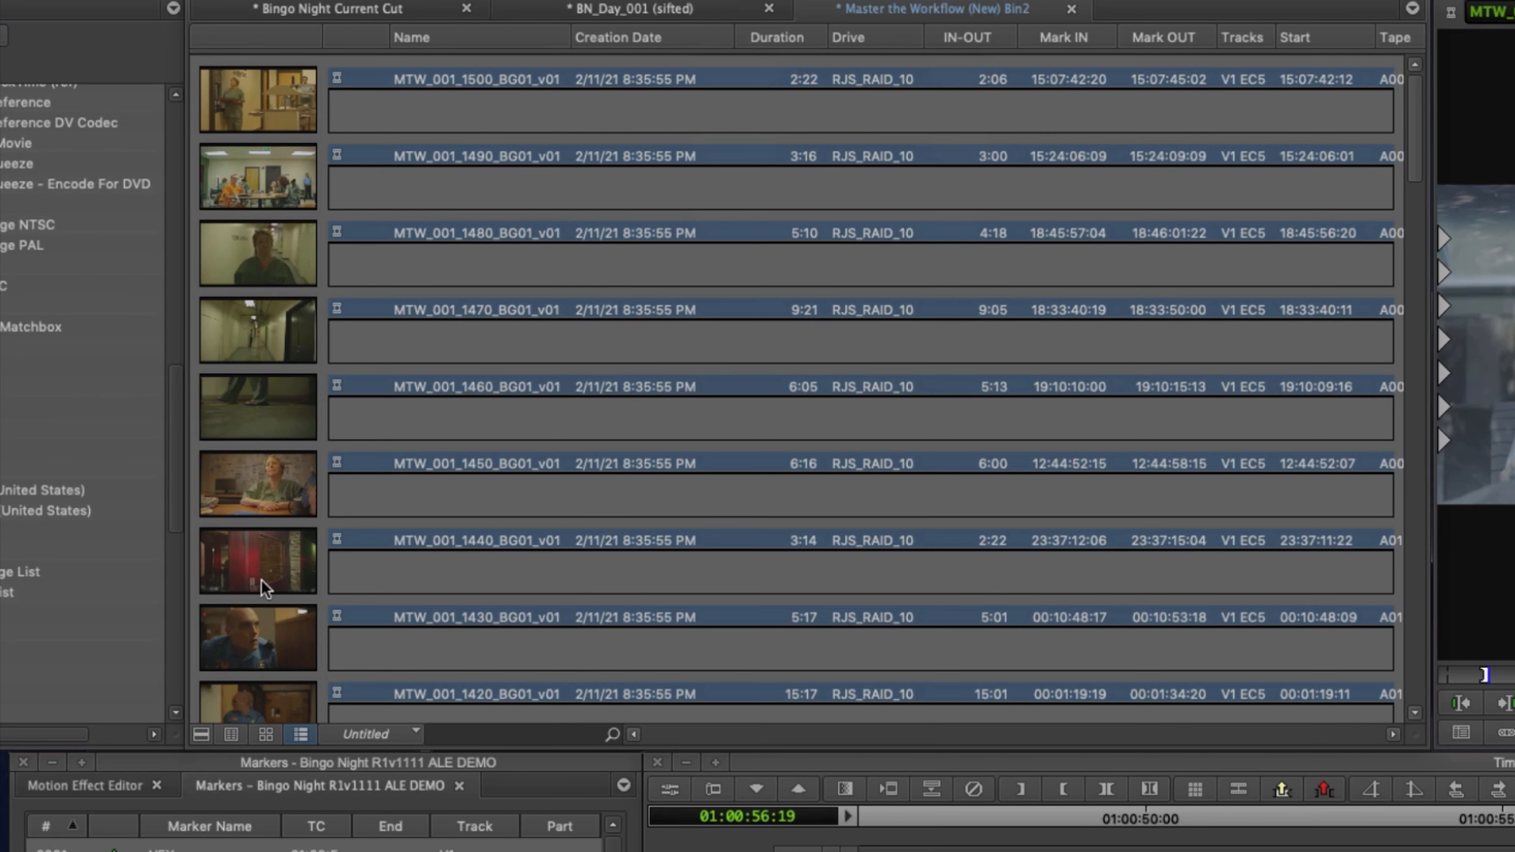
Mark the full length of every subclip in the bin and show the bin in text view
left_click(263, 579)
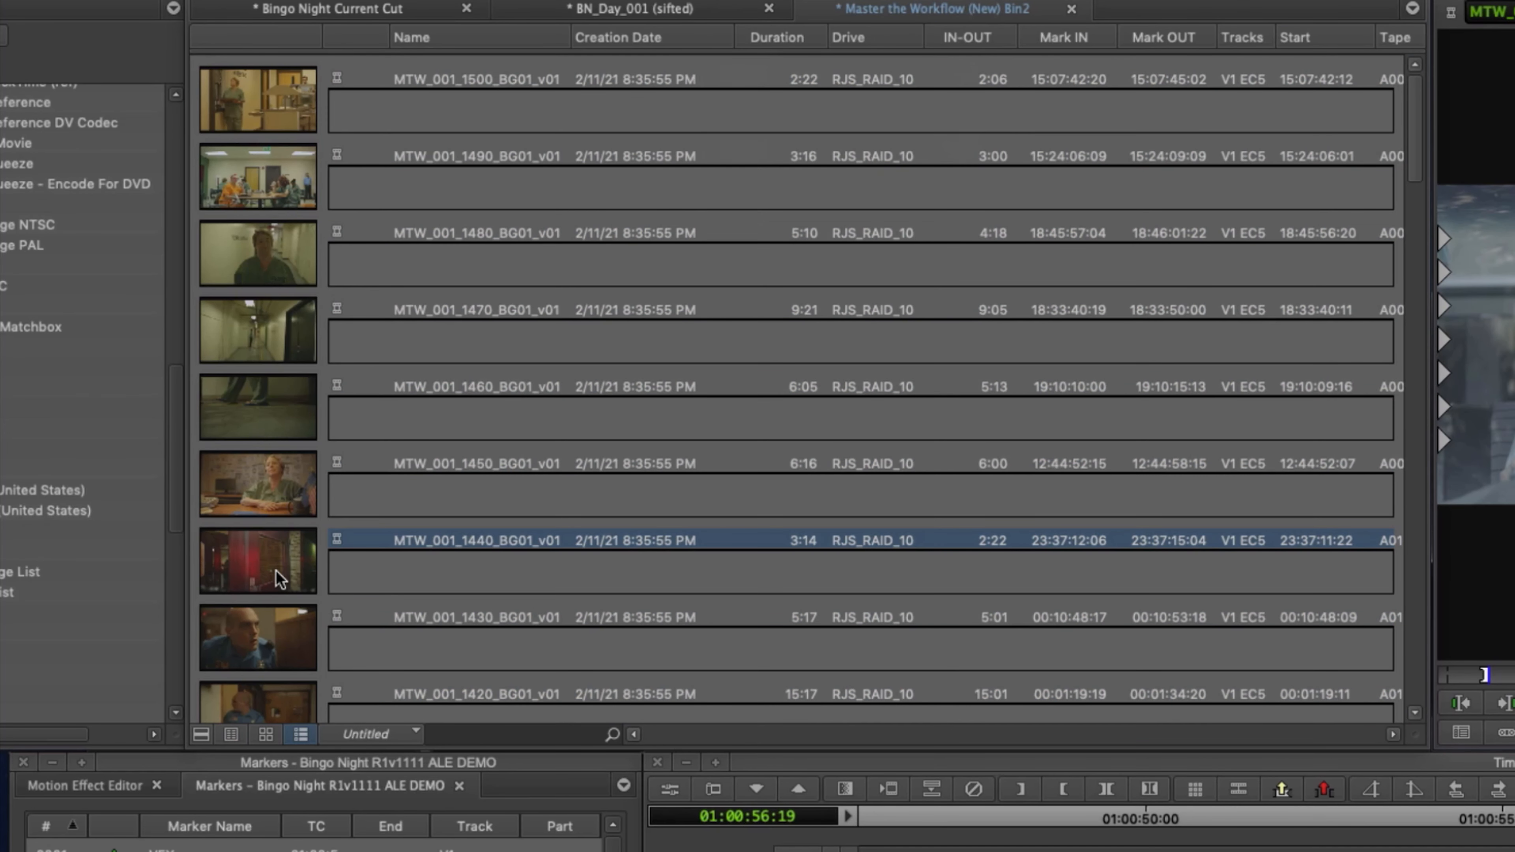
left_click(278, 495)
key("super+a")
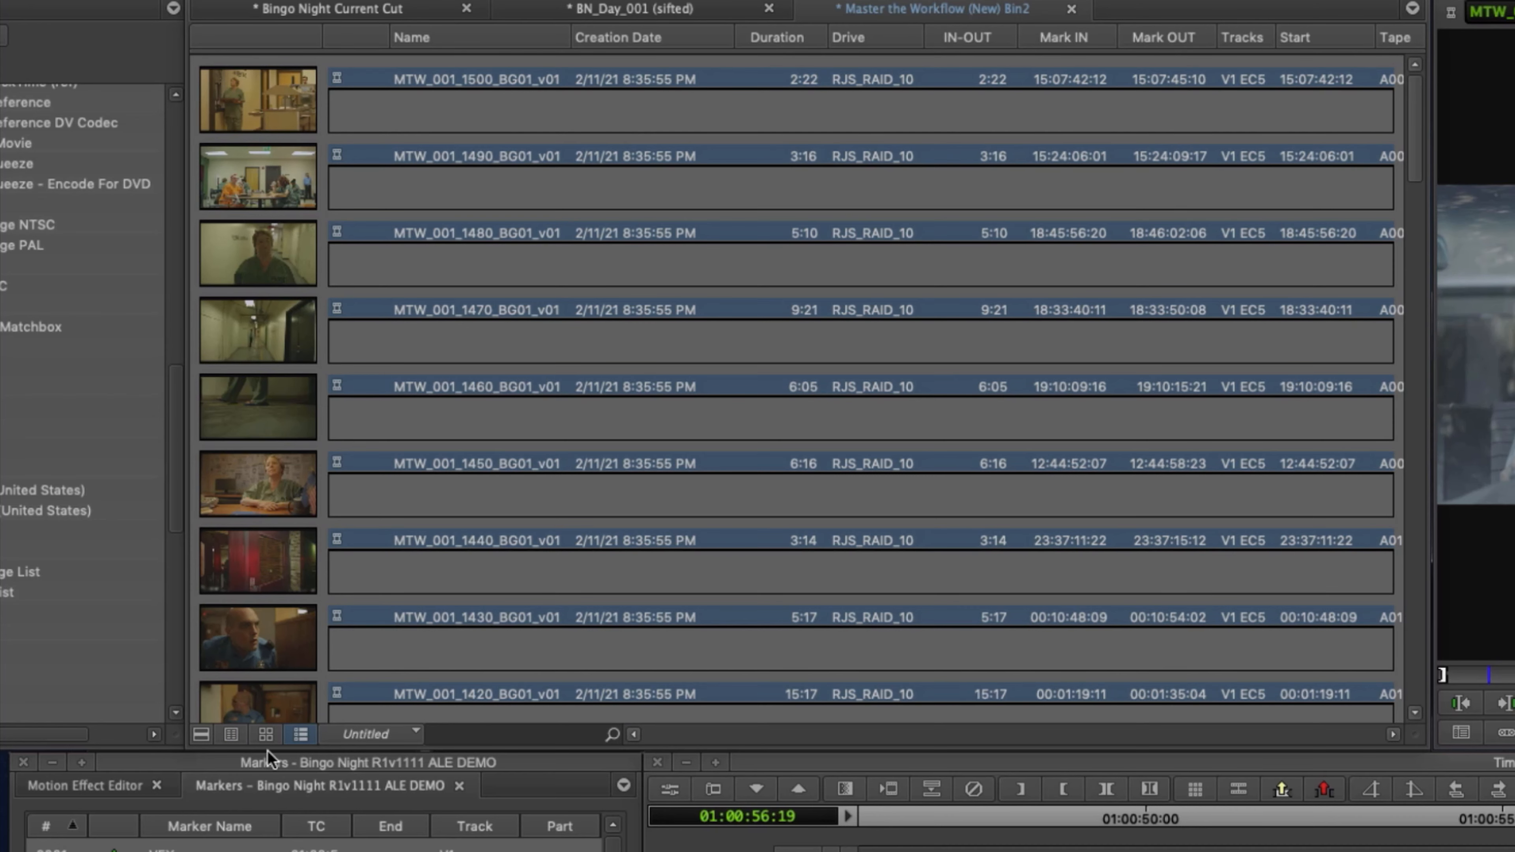
left_click(233, 731)
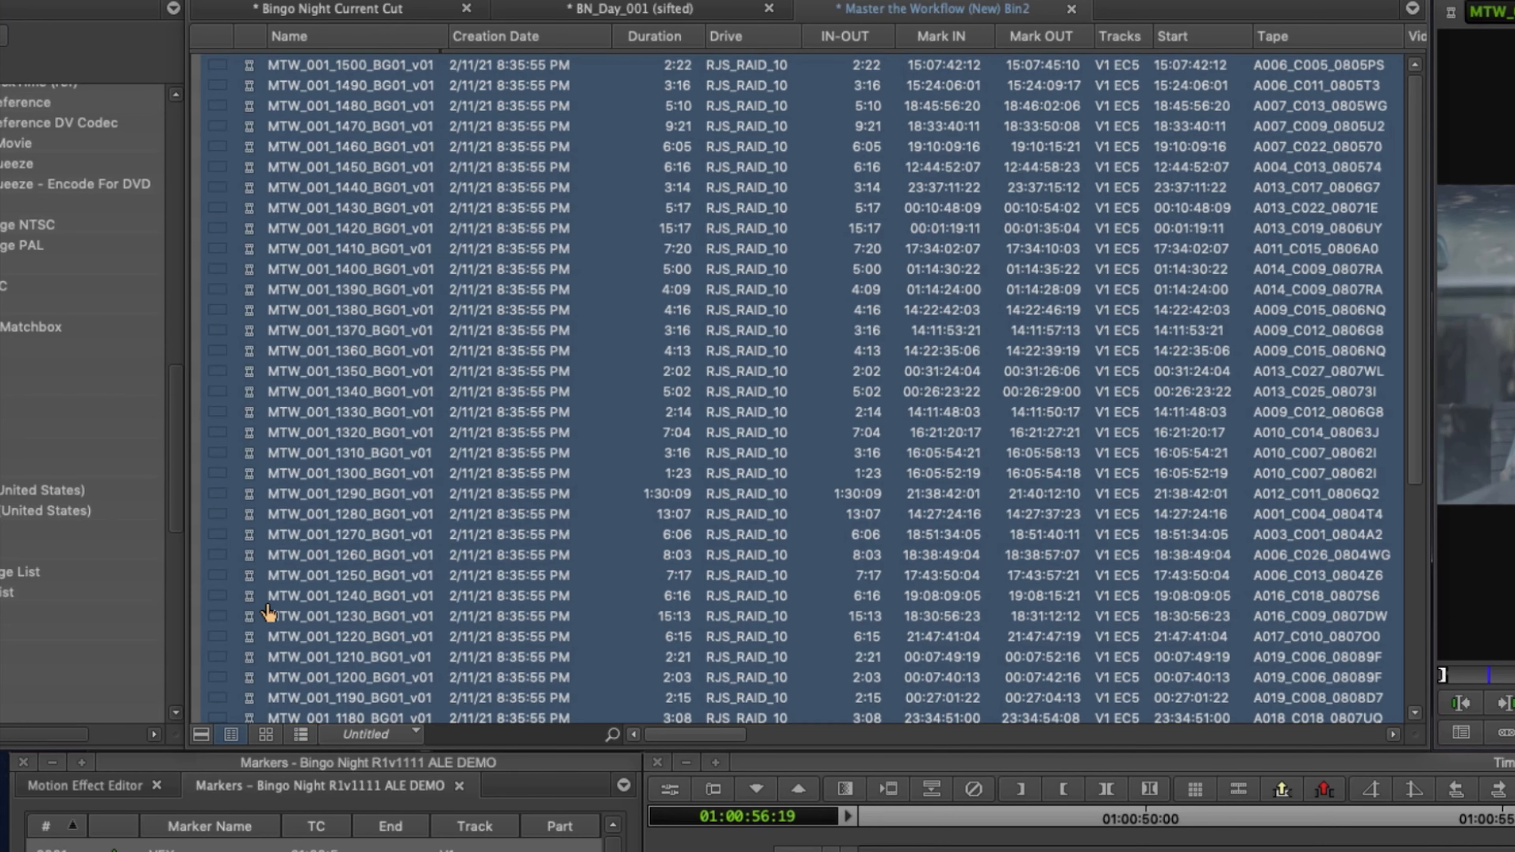
Create a new sequence in the bin and name it 20210211_VFX_PULL_001
left_click(201, 480)
right_click(235, 492)
left_click(241, 503)
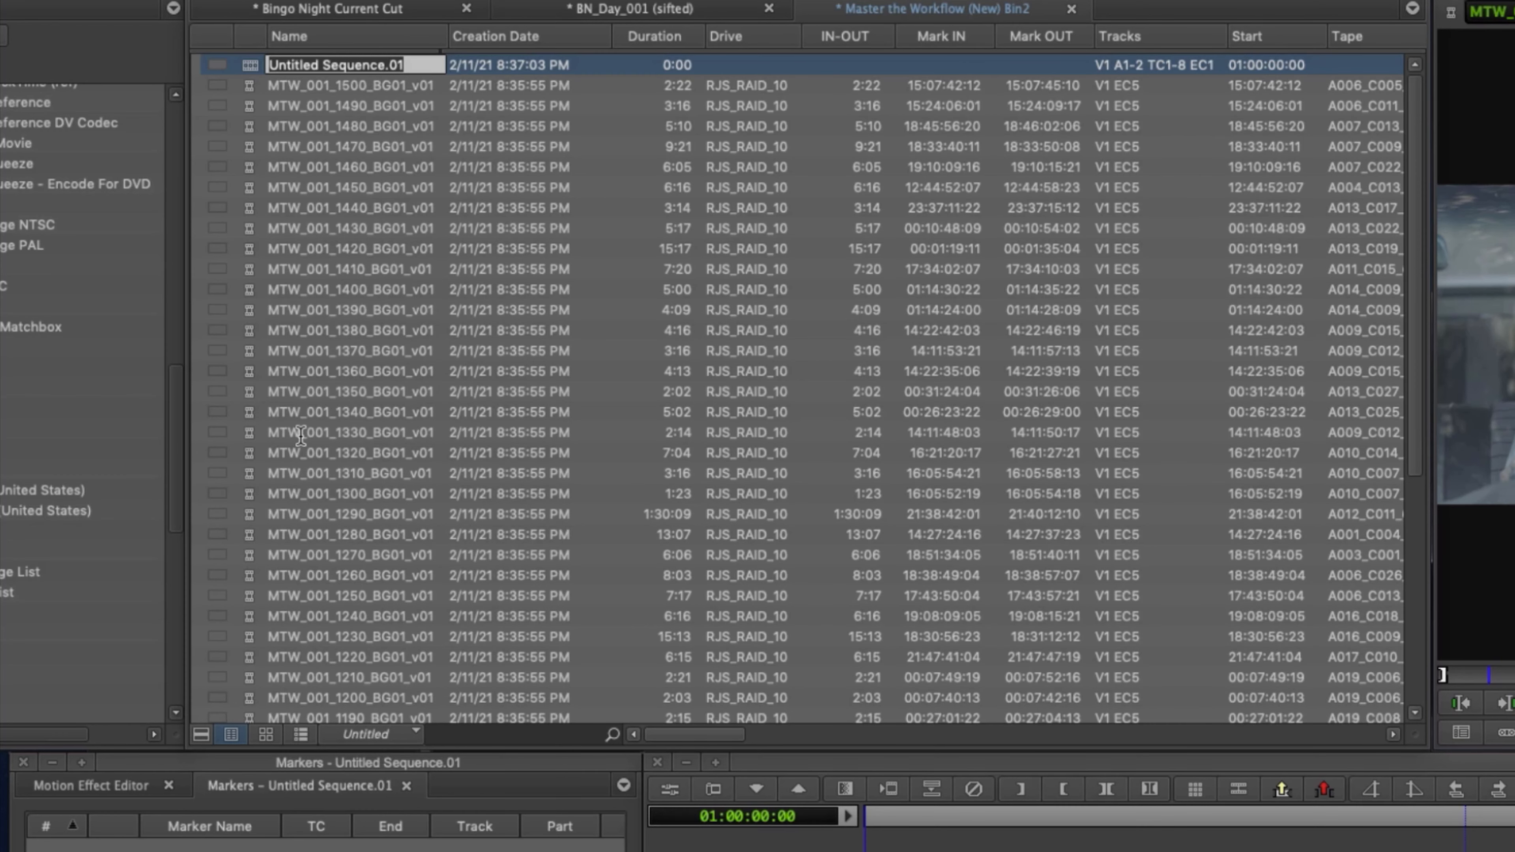
type("2")
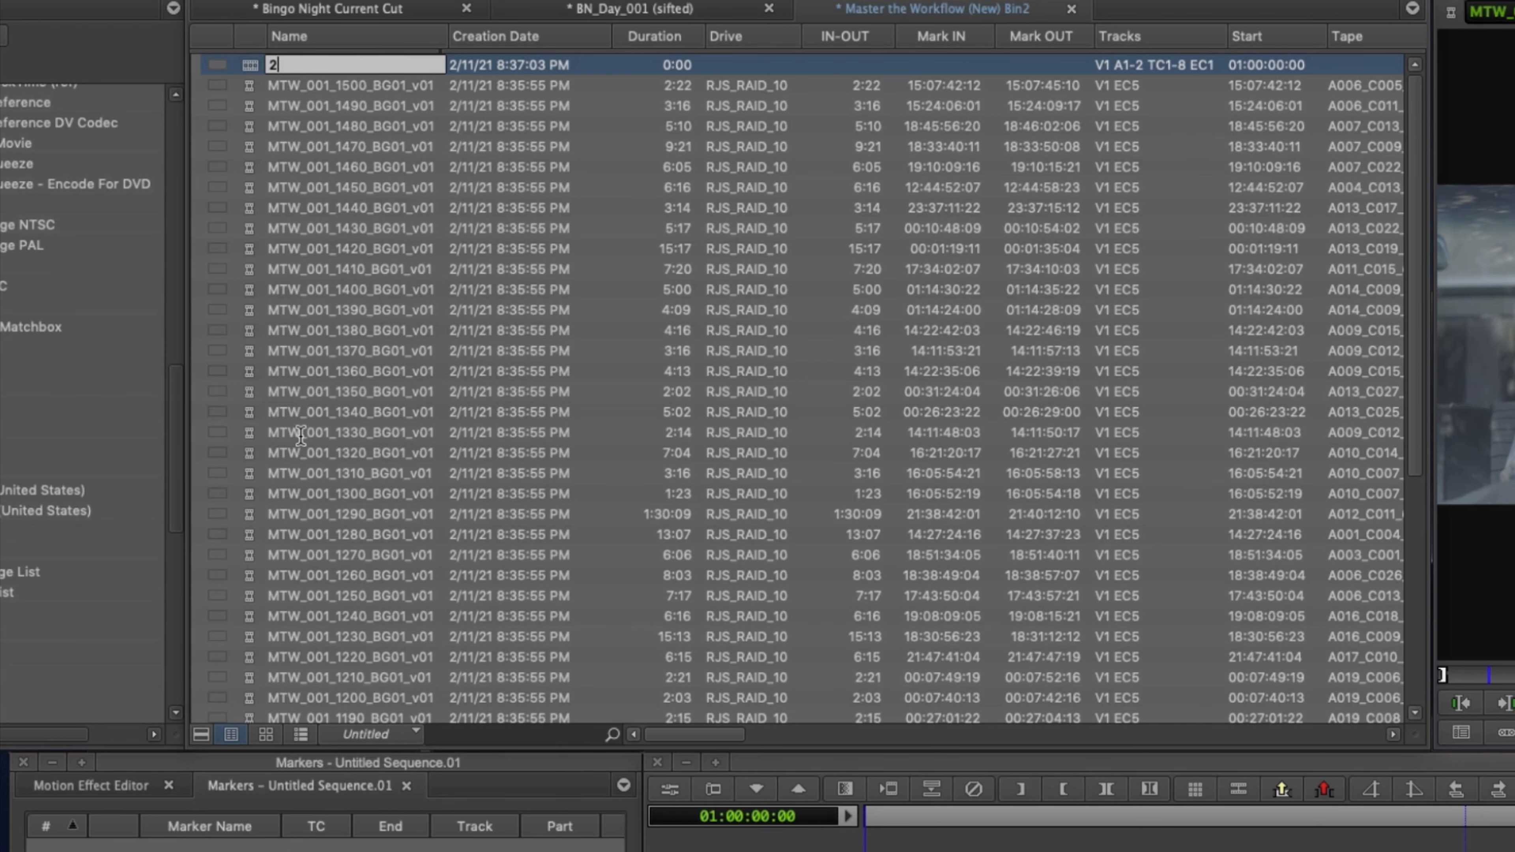
type("0210211_VFX_PUL")
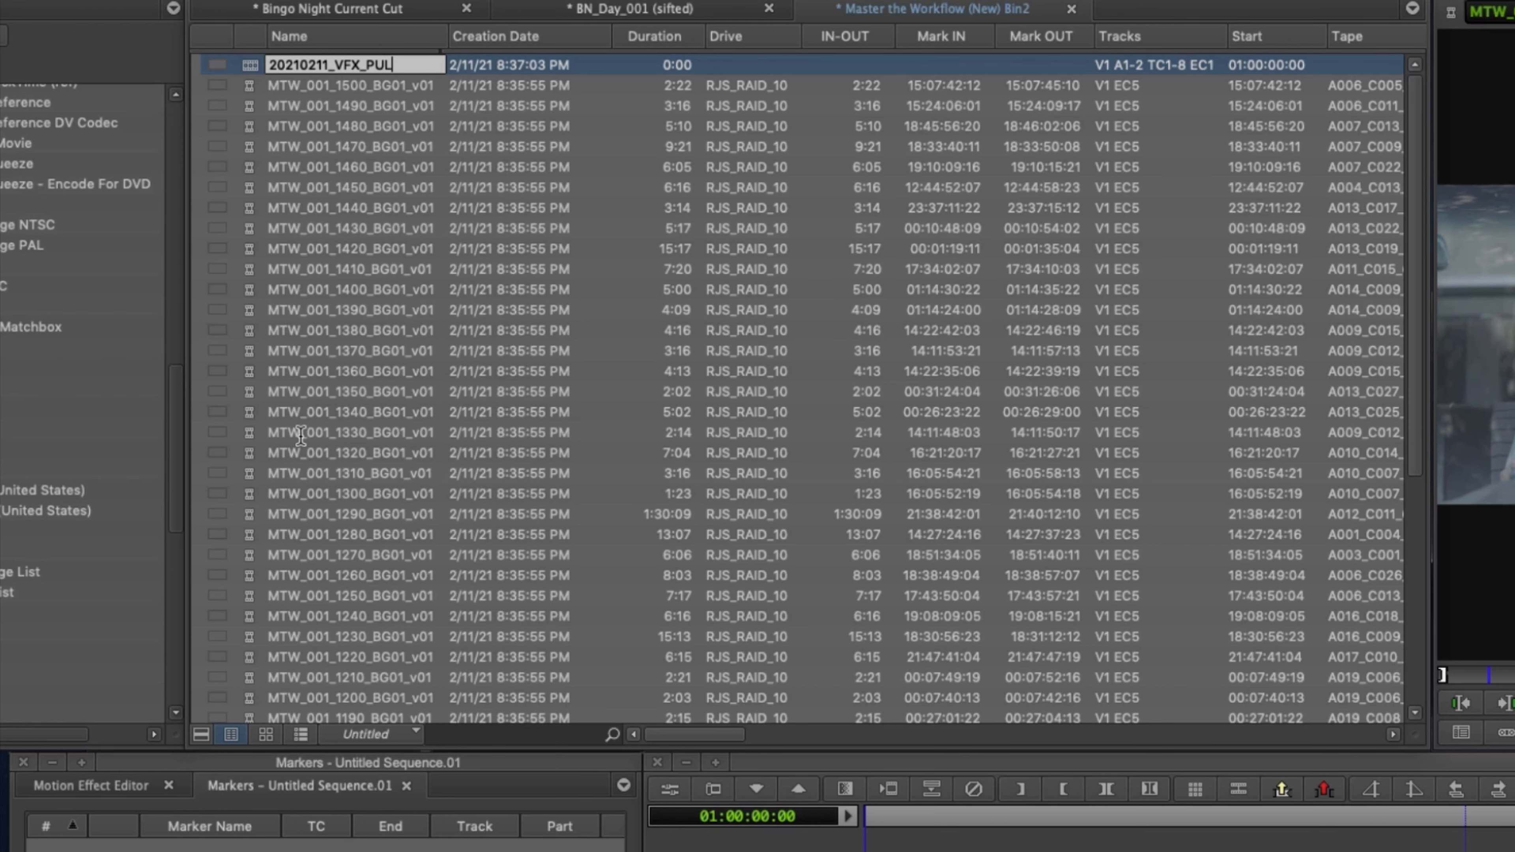
type("L_001")
left_click(618, 289)
Sort the bin by name in ascending order
left_click(261, 66)
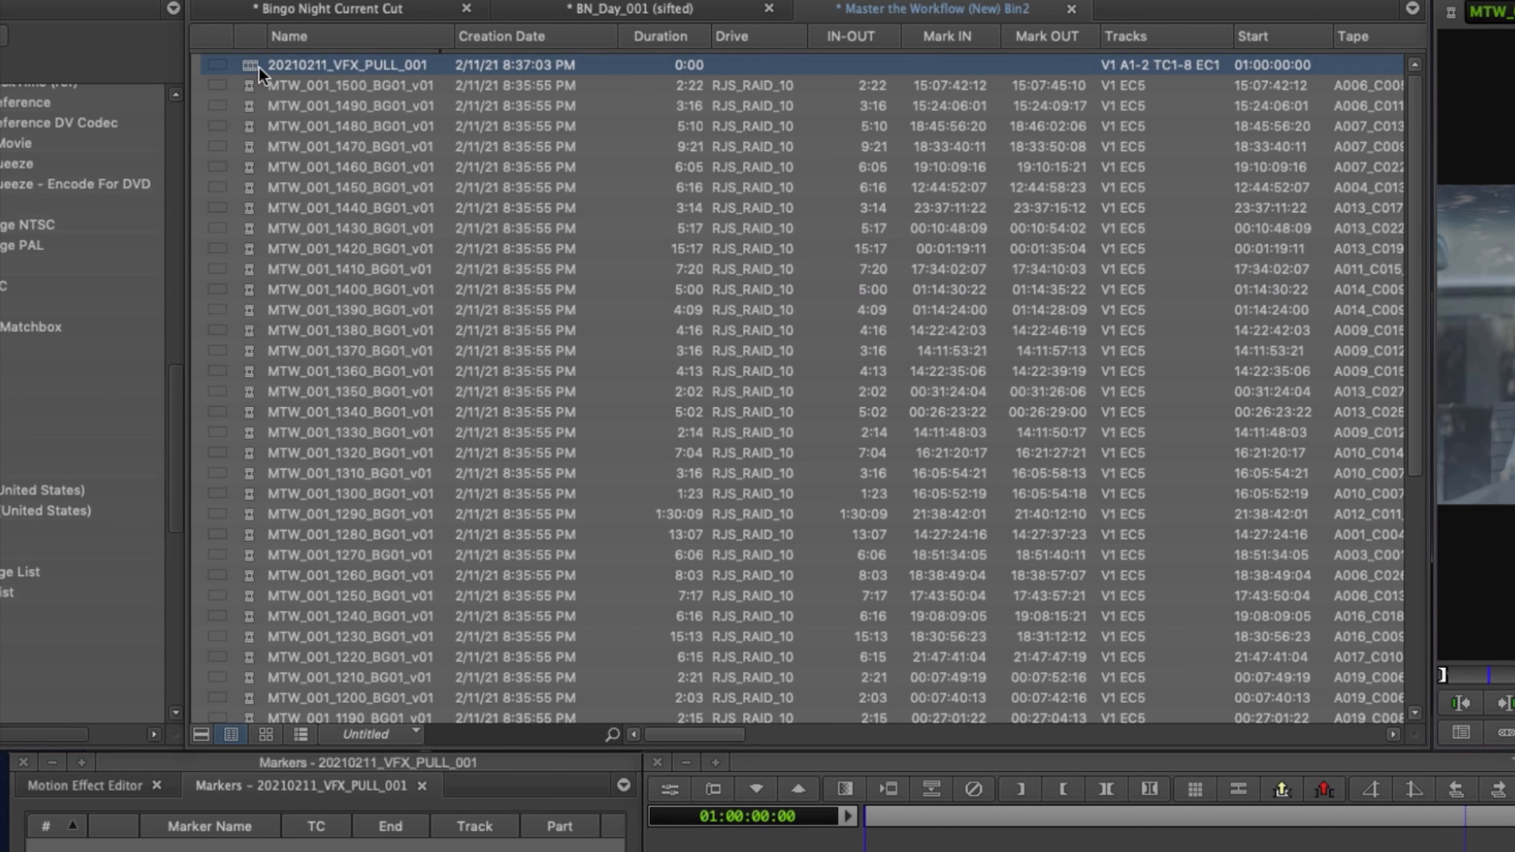
left_click(298, 41)
key("ctrl+e")
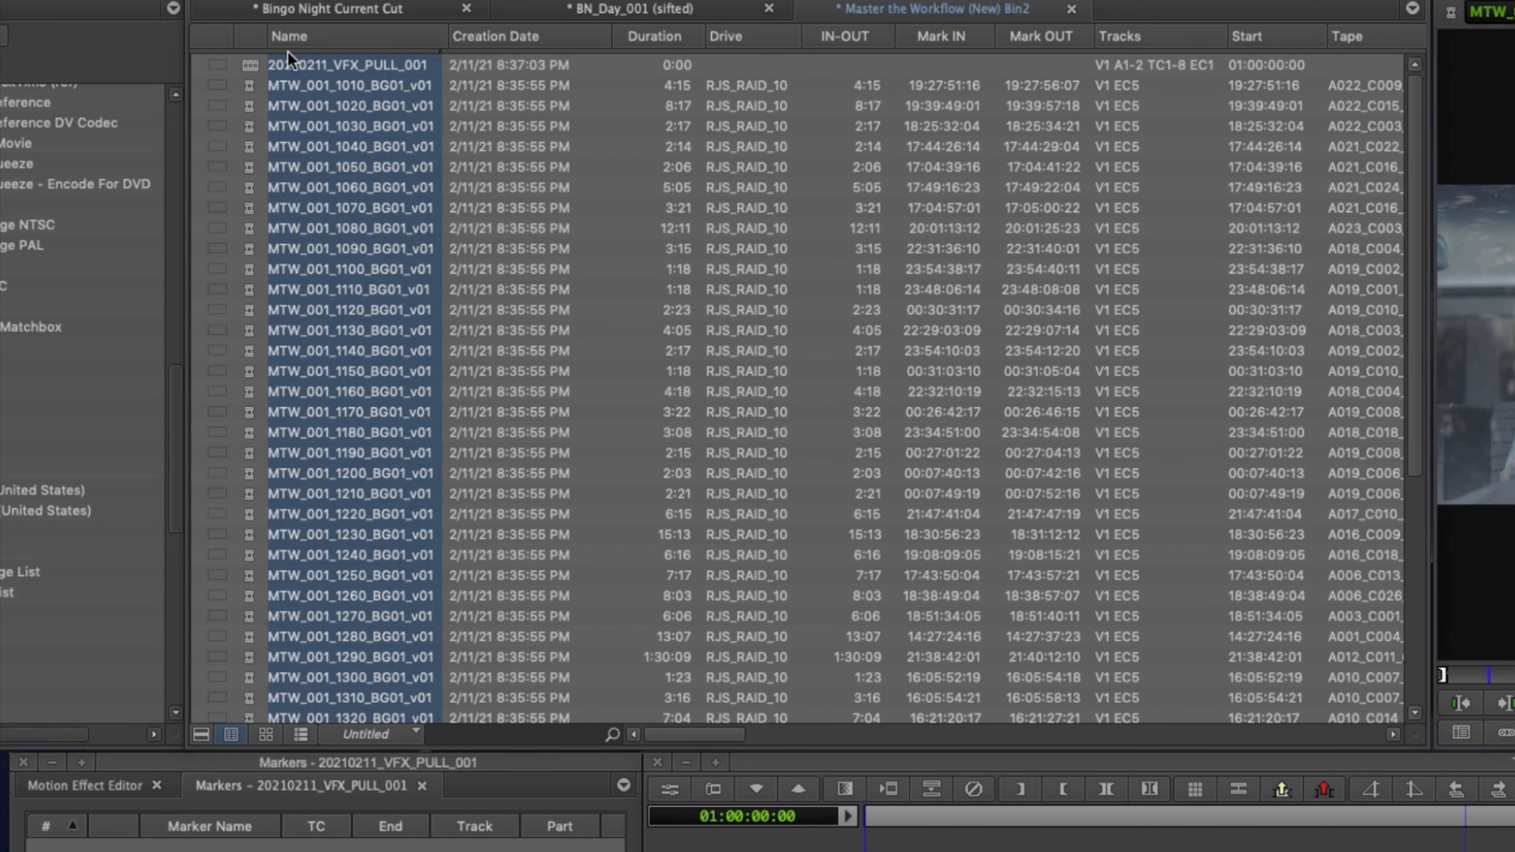
Edit all subclips from MTW_001_1010_BG01_v01 through MTW_001_1500_BG01_v01 into the empty 20210211_VFX_PULL_001 sequence
left_click(272, 85)
scroll(371, 664, "down", 6)
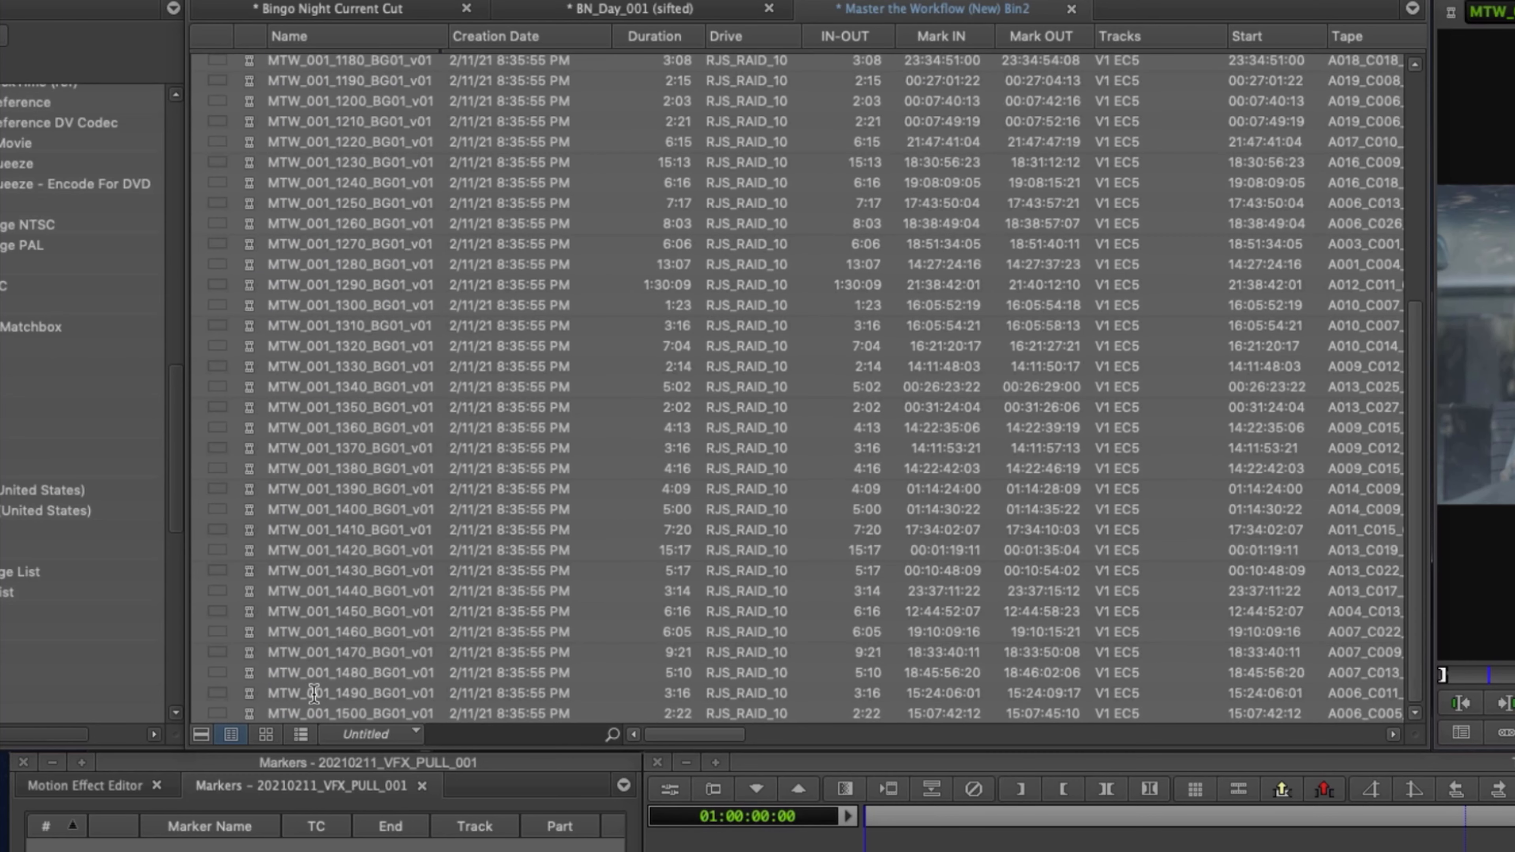
left_click(256, 713, "shift")
left_click_drag(217, 699, 263, 749)
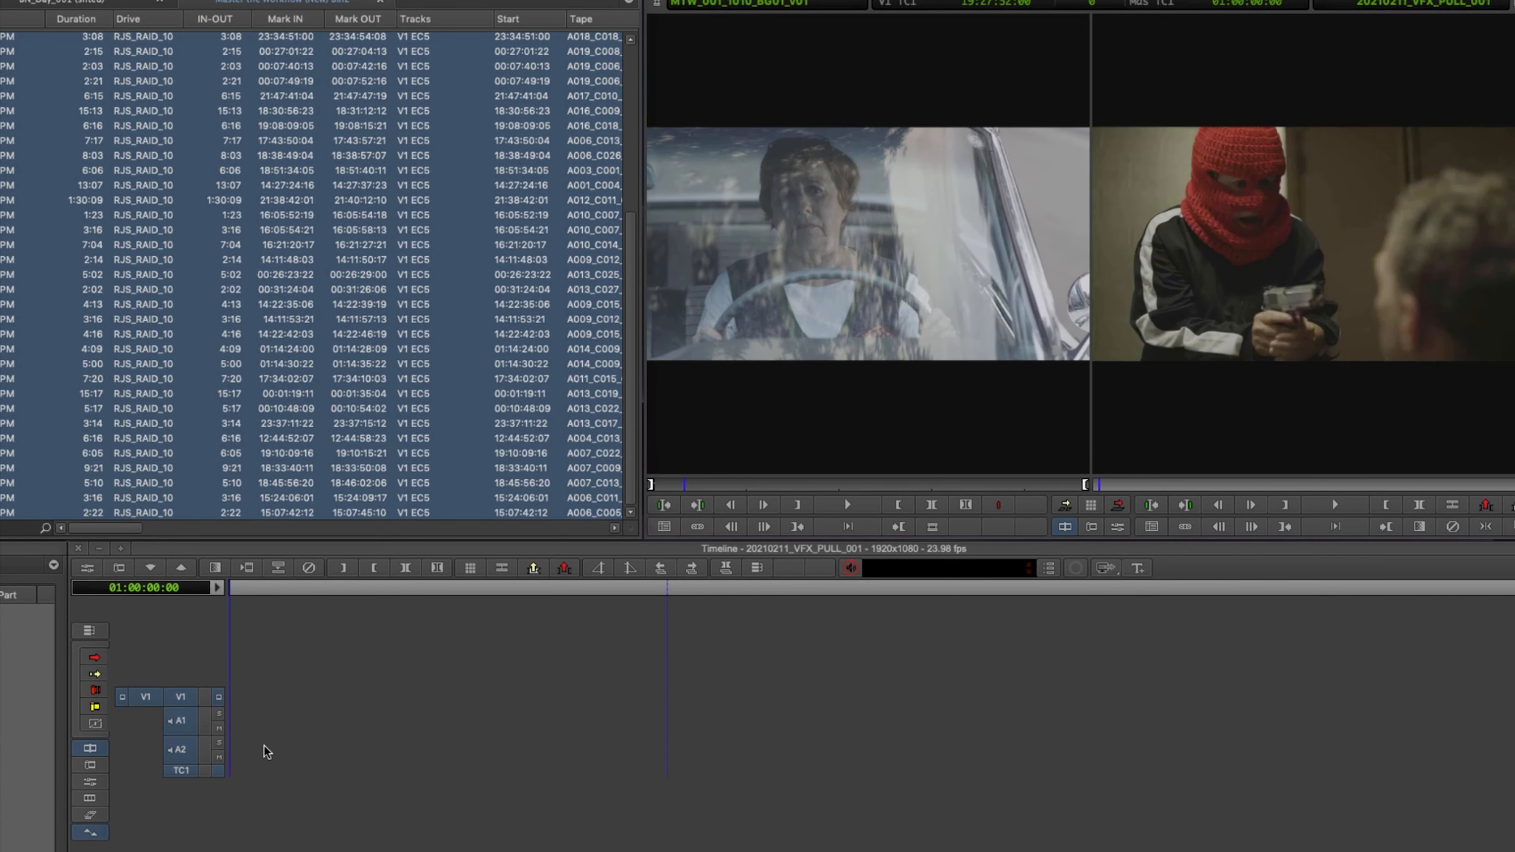
left_click_drag(420, 705, 1514, 674)
Deselect all timeline tracks and activate only V1
key("super+bracketright")
key("super+bracketright")
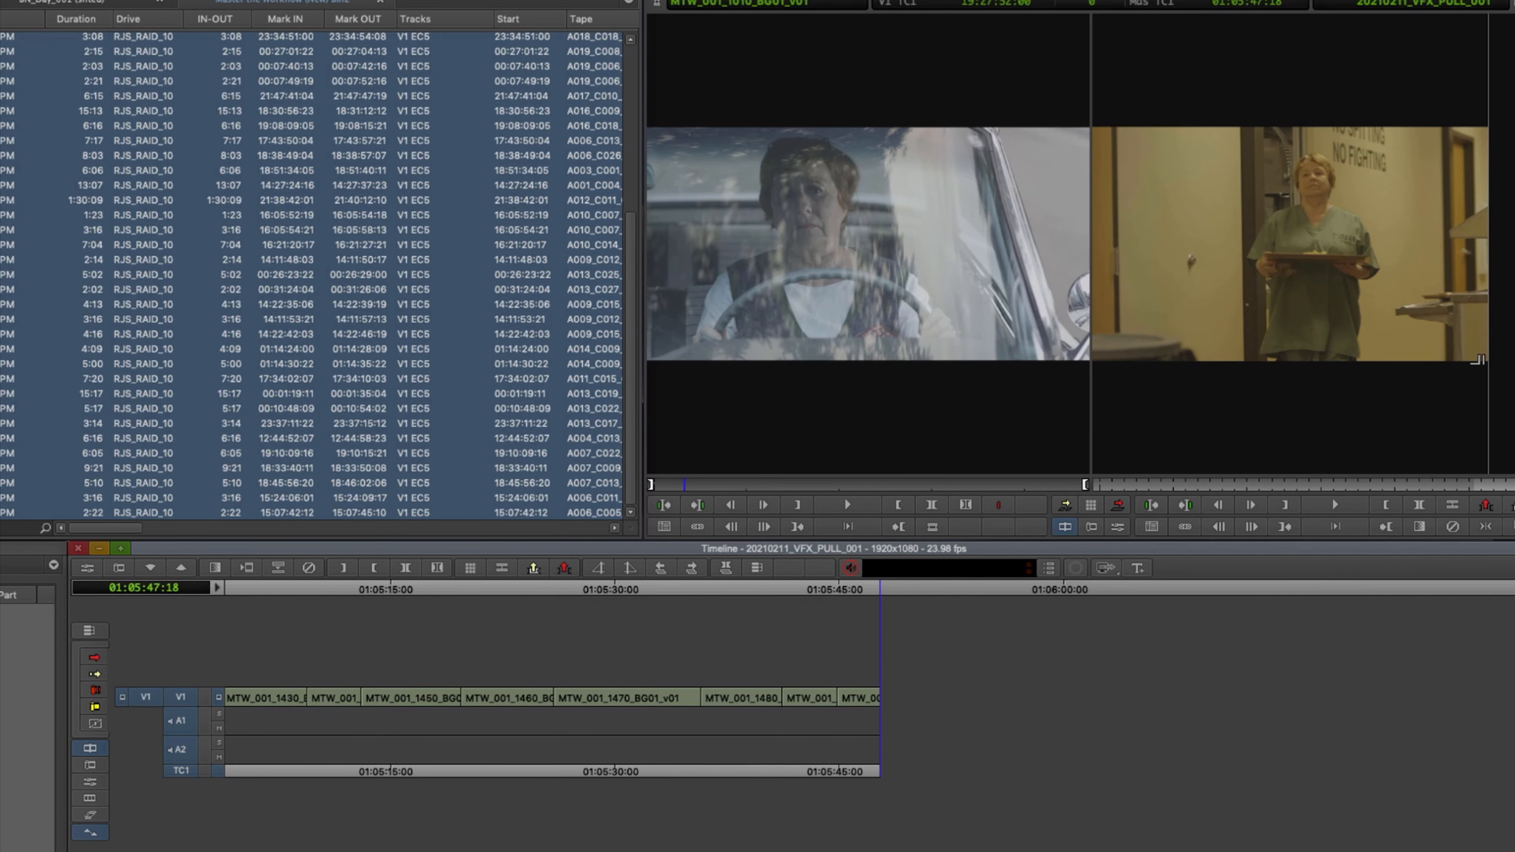
key("shift+super+a")
left_click(181, 699)
Step back through the cuts on V1 to review the assembled subclips, ending at the start of MTW_001_1320_BG01_v01
key("a")
key("a")
key("a")
key("a")
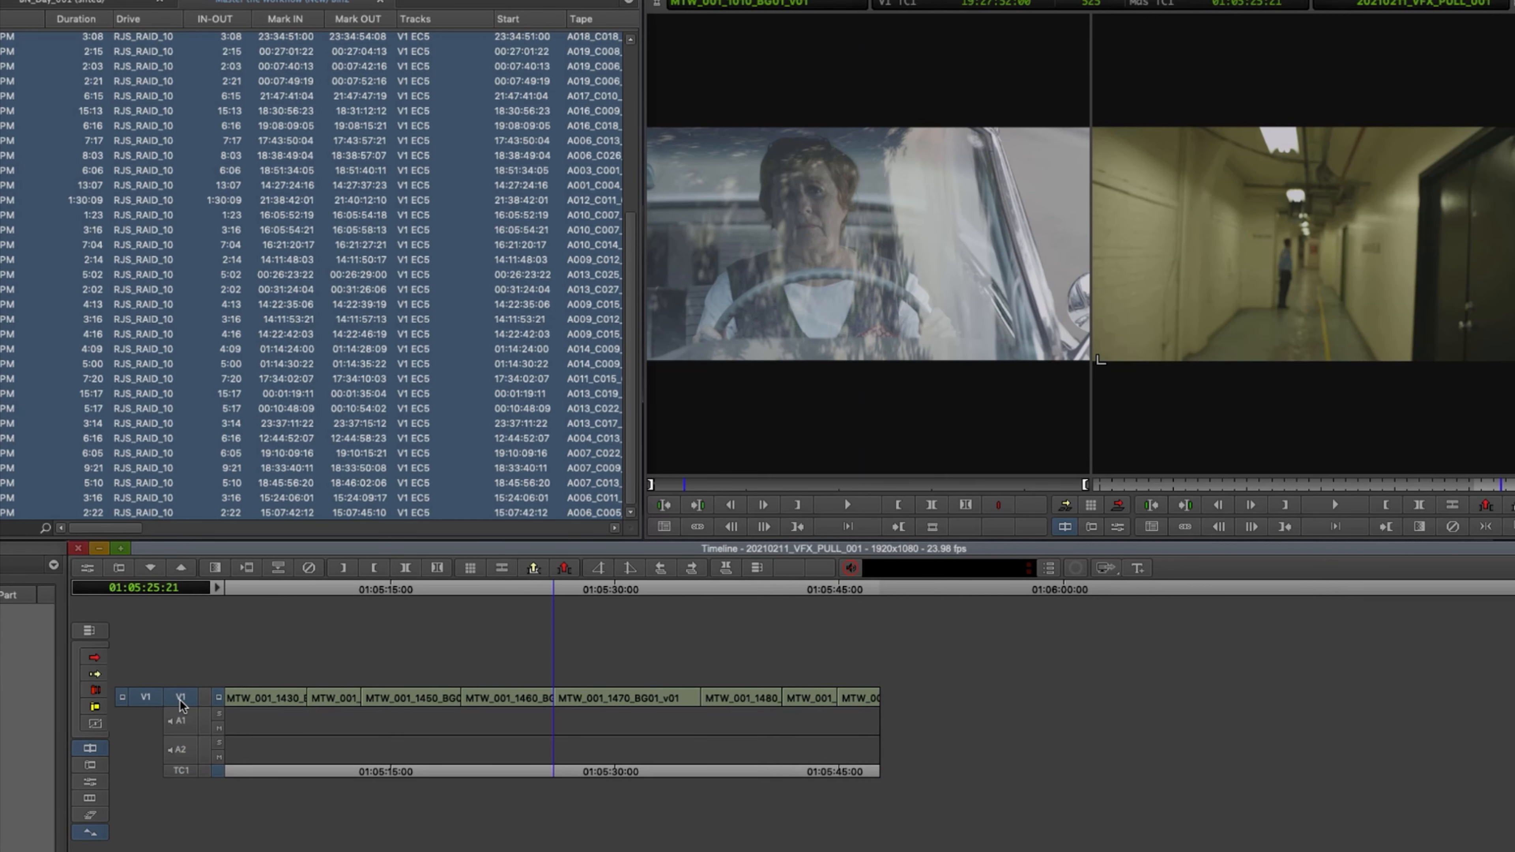
key("a")
key("a")
key("a")
key("a")
key("a")
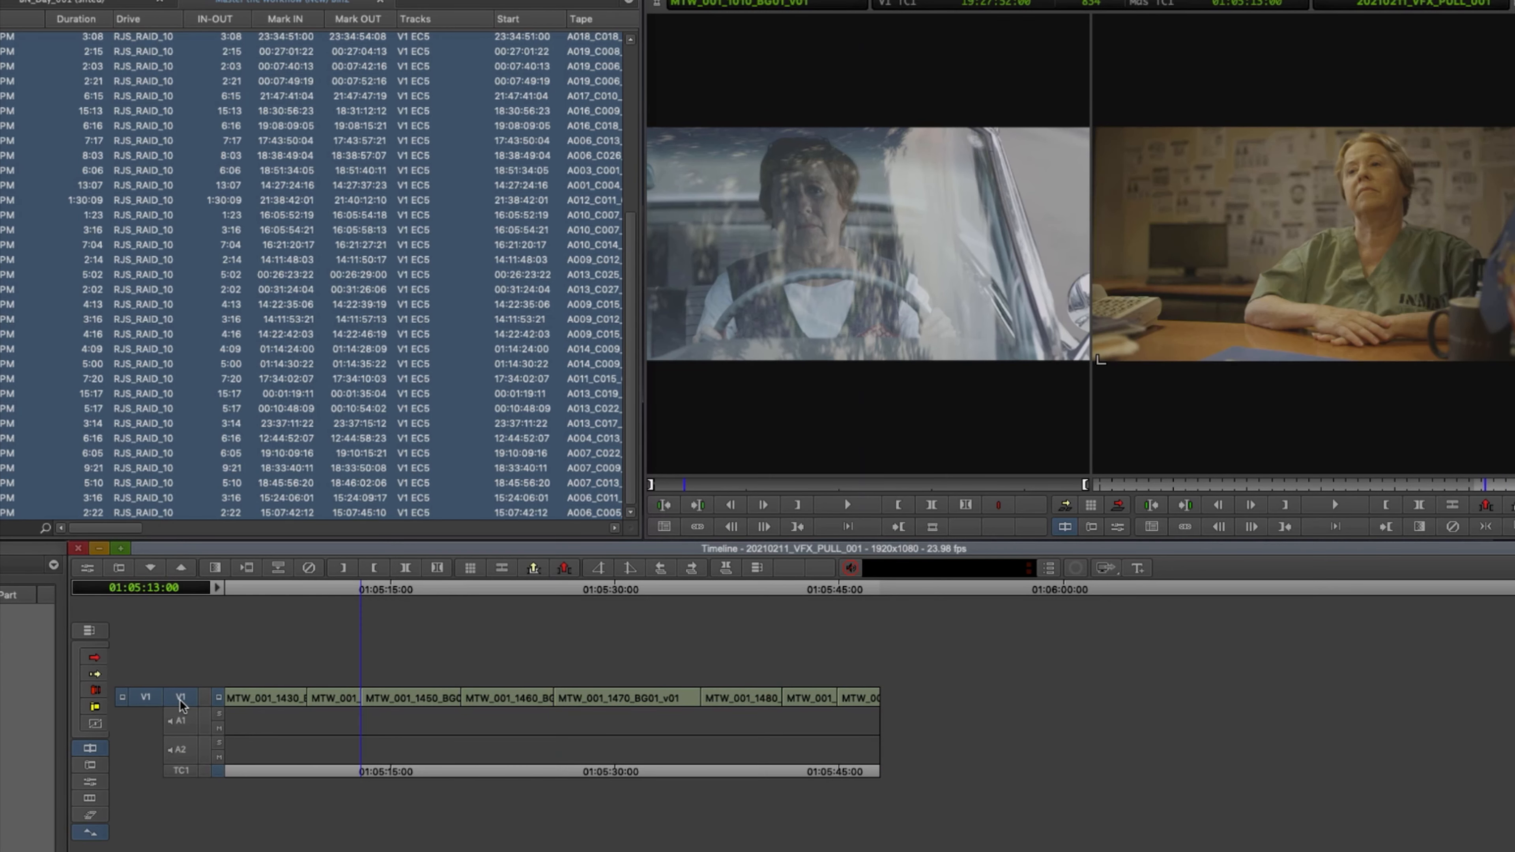
key("a")
key("a")
key("a")
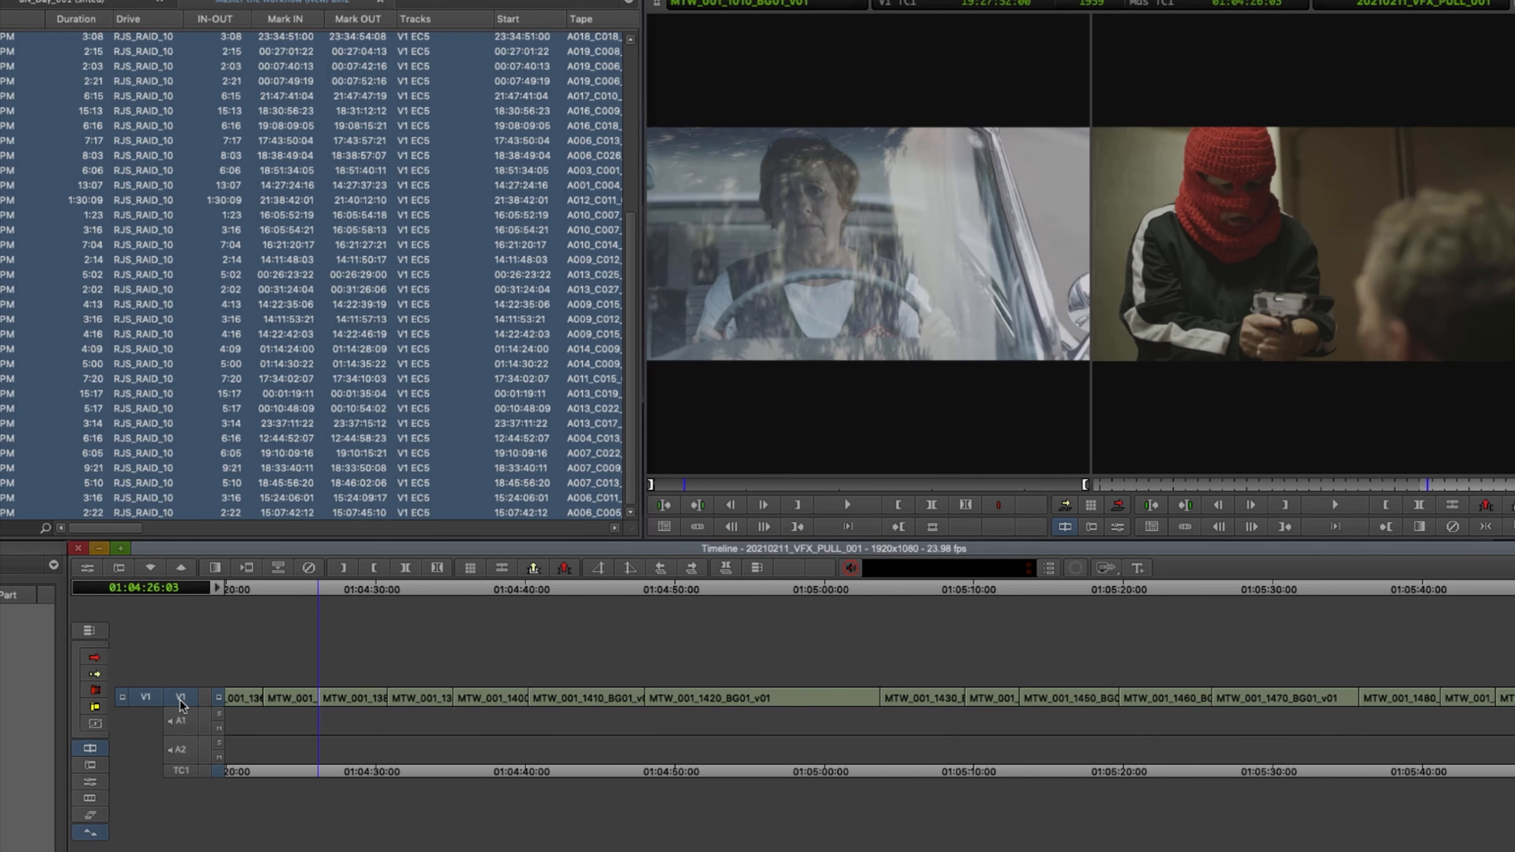
key("ctrl+[")
key("ctrl+[")
key("ctrl+[")
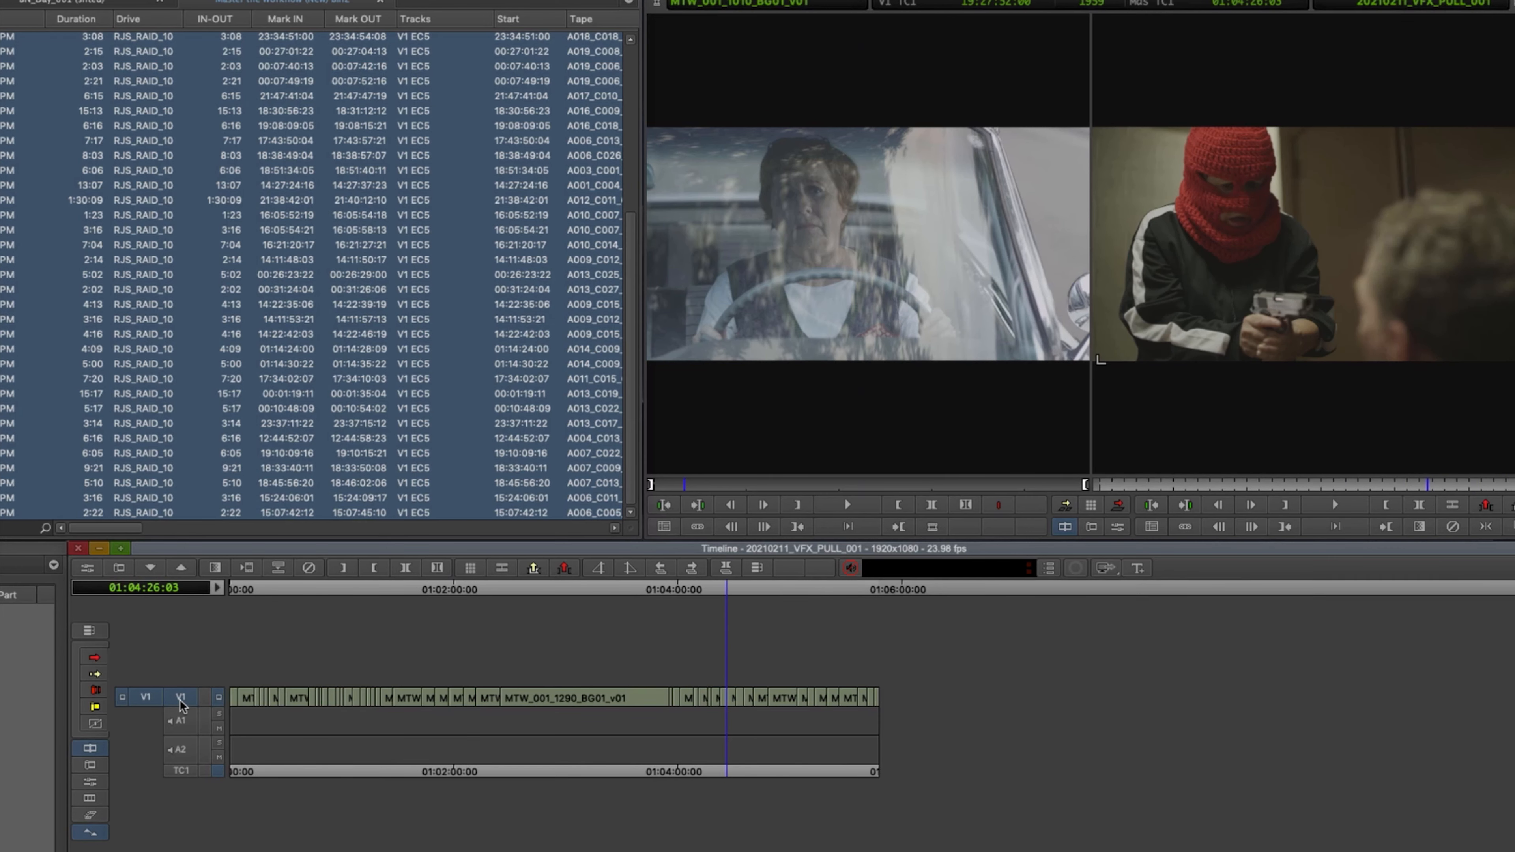
key("a")
key("a")
key("a")
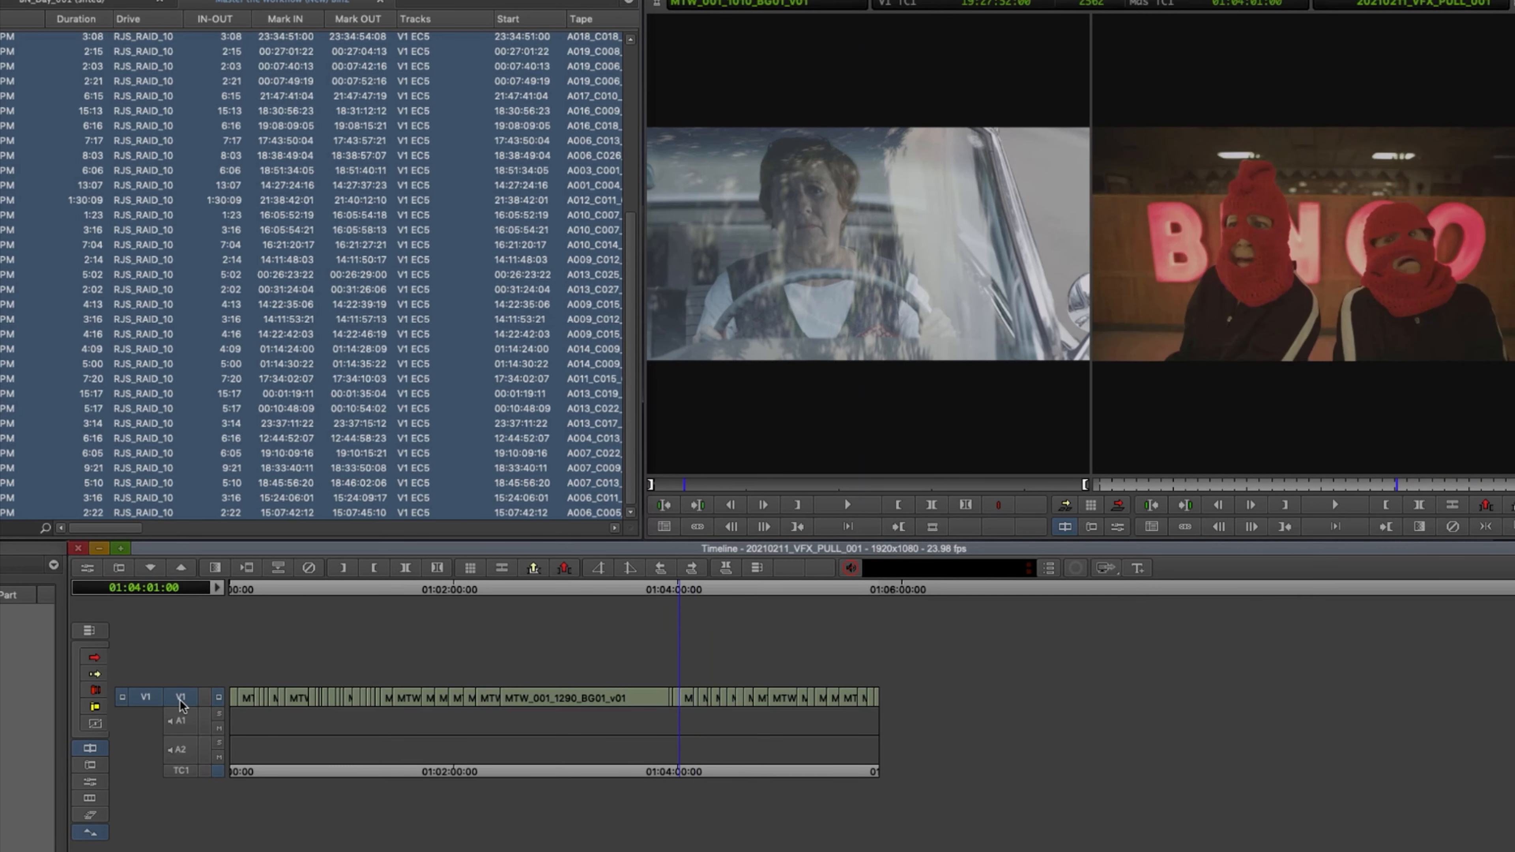
key("ctrl+]")
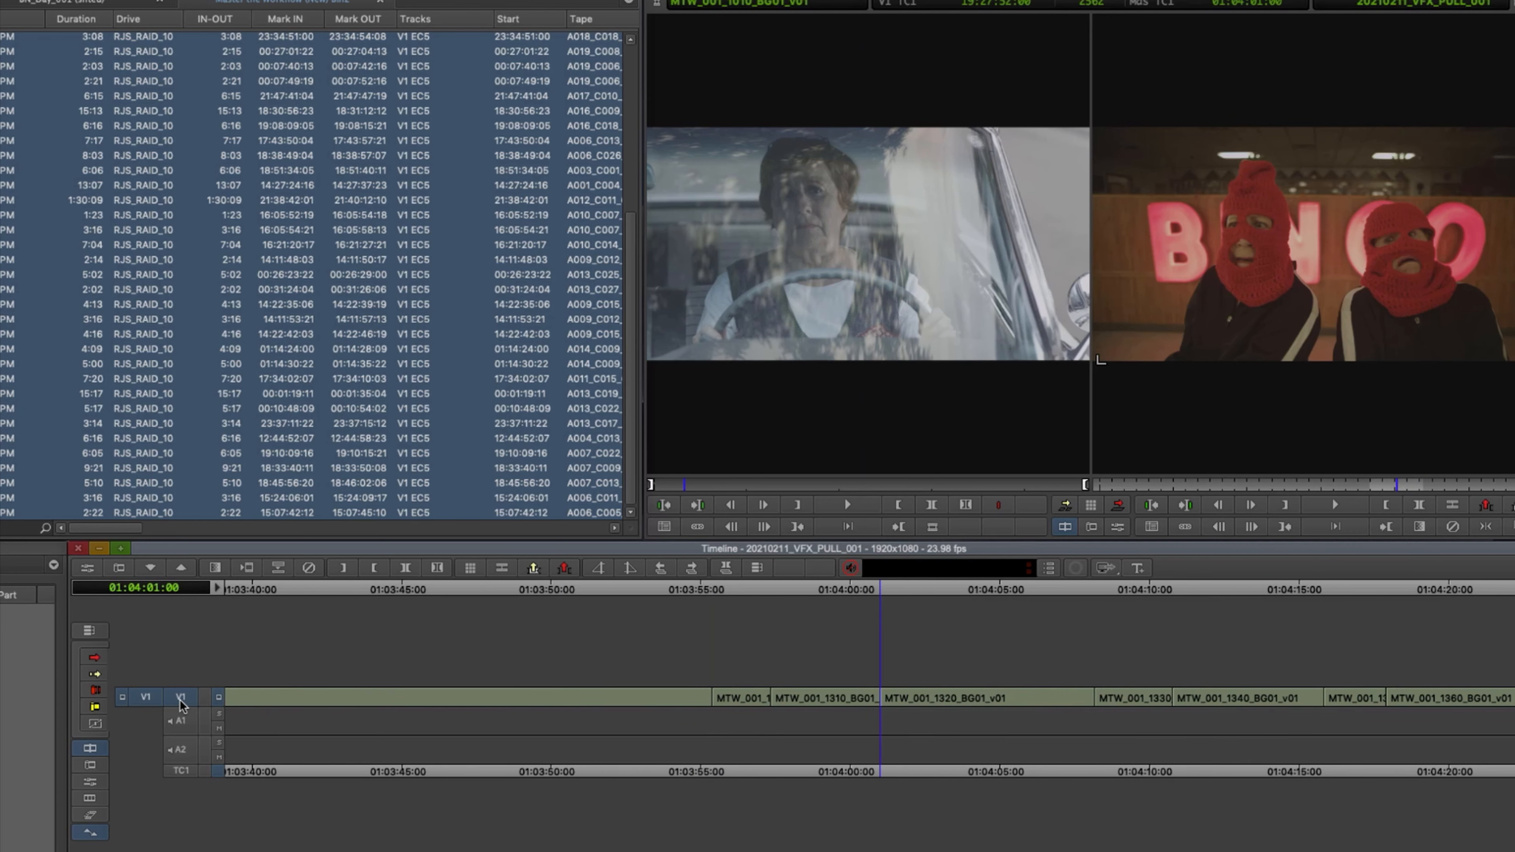
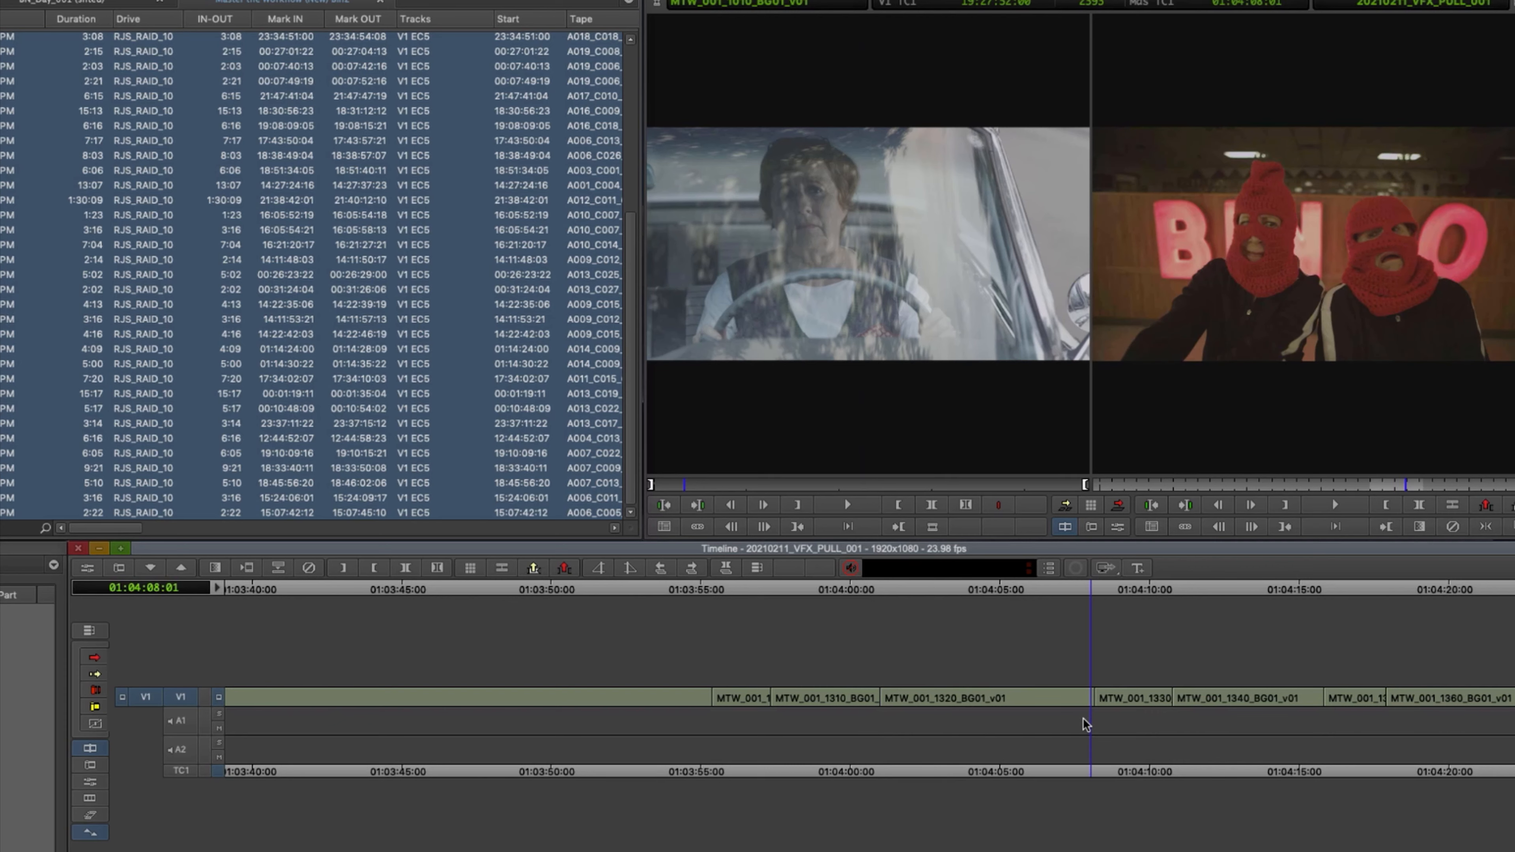
Mark the whole sequence from start to end and extract all its clips
key("ctrl+/")
mouse_move(349, 718)
left_mouse_down()
mouse_move(227, 722)
mouse_move(1502, 707)
mouse_move(167, 642)
left_mouse_up()
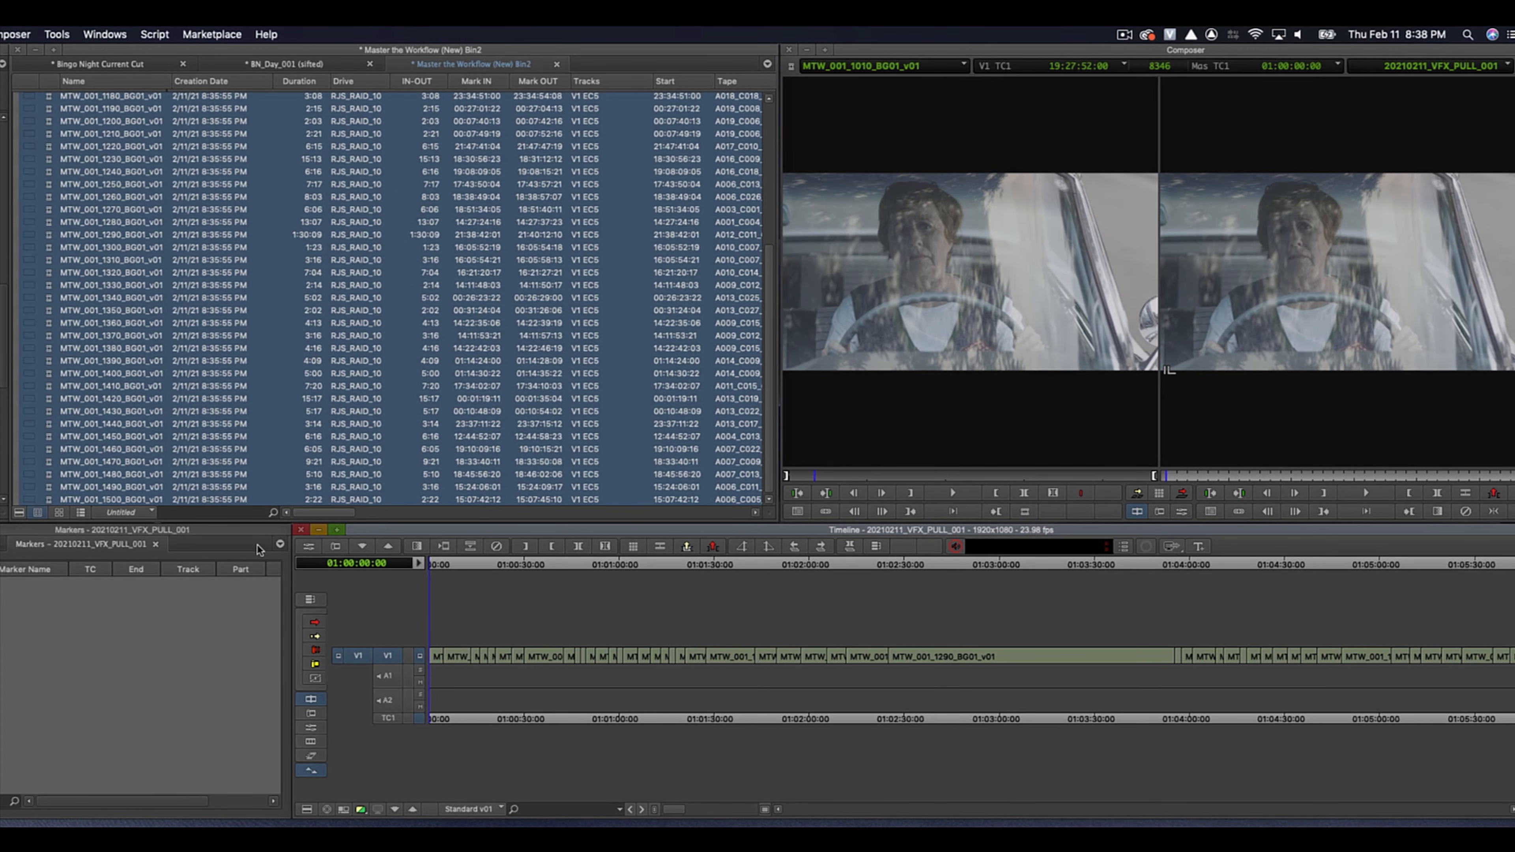
key("i")
key("End")
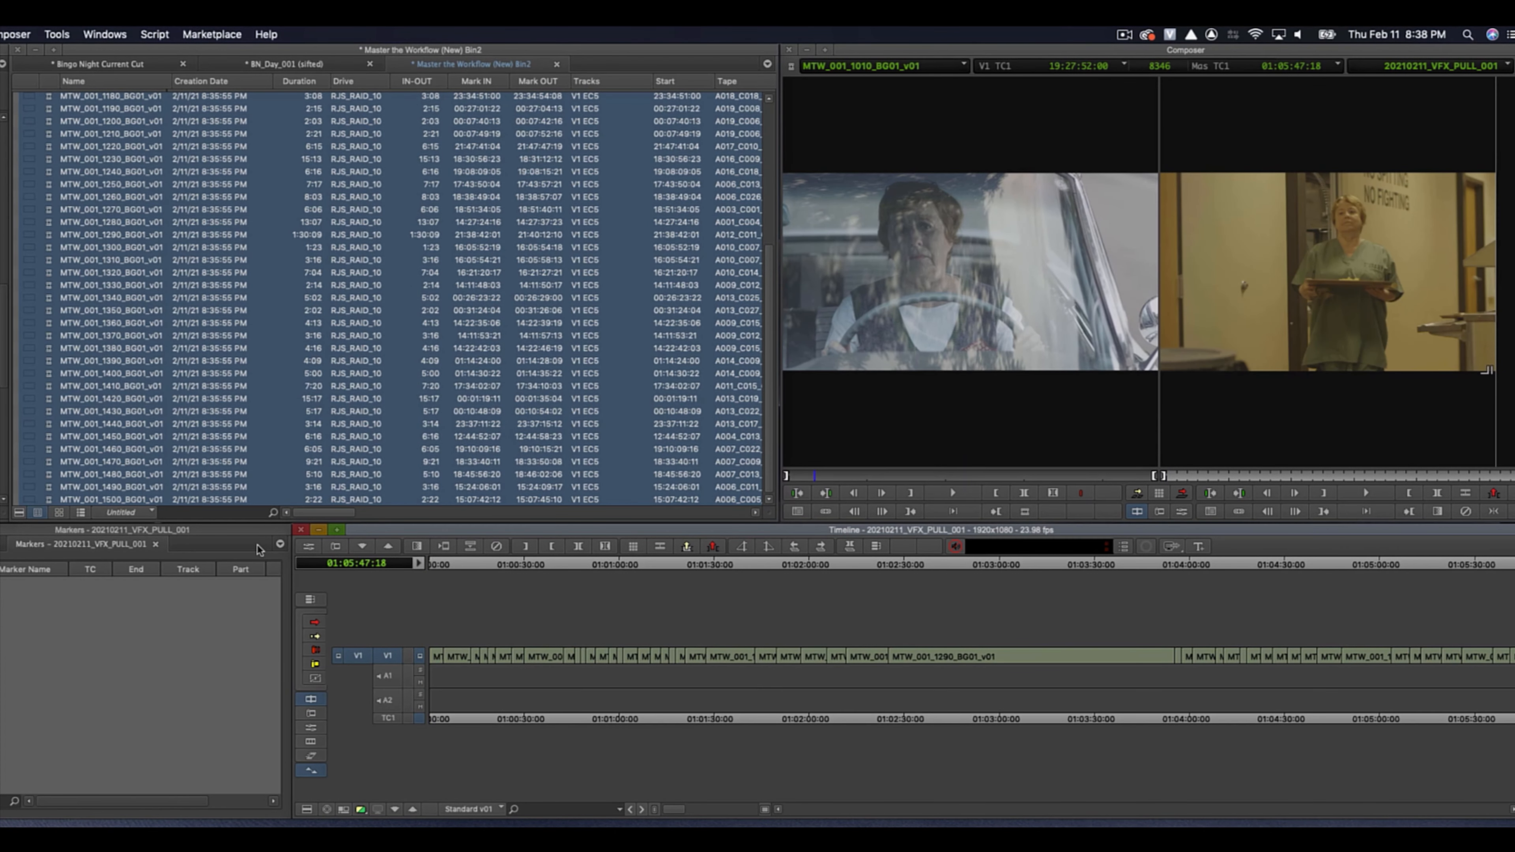
key("o")
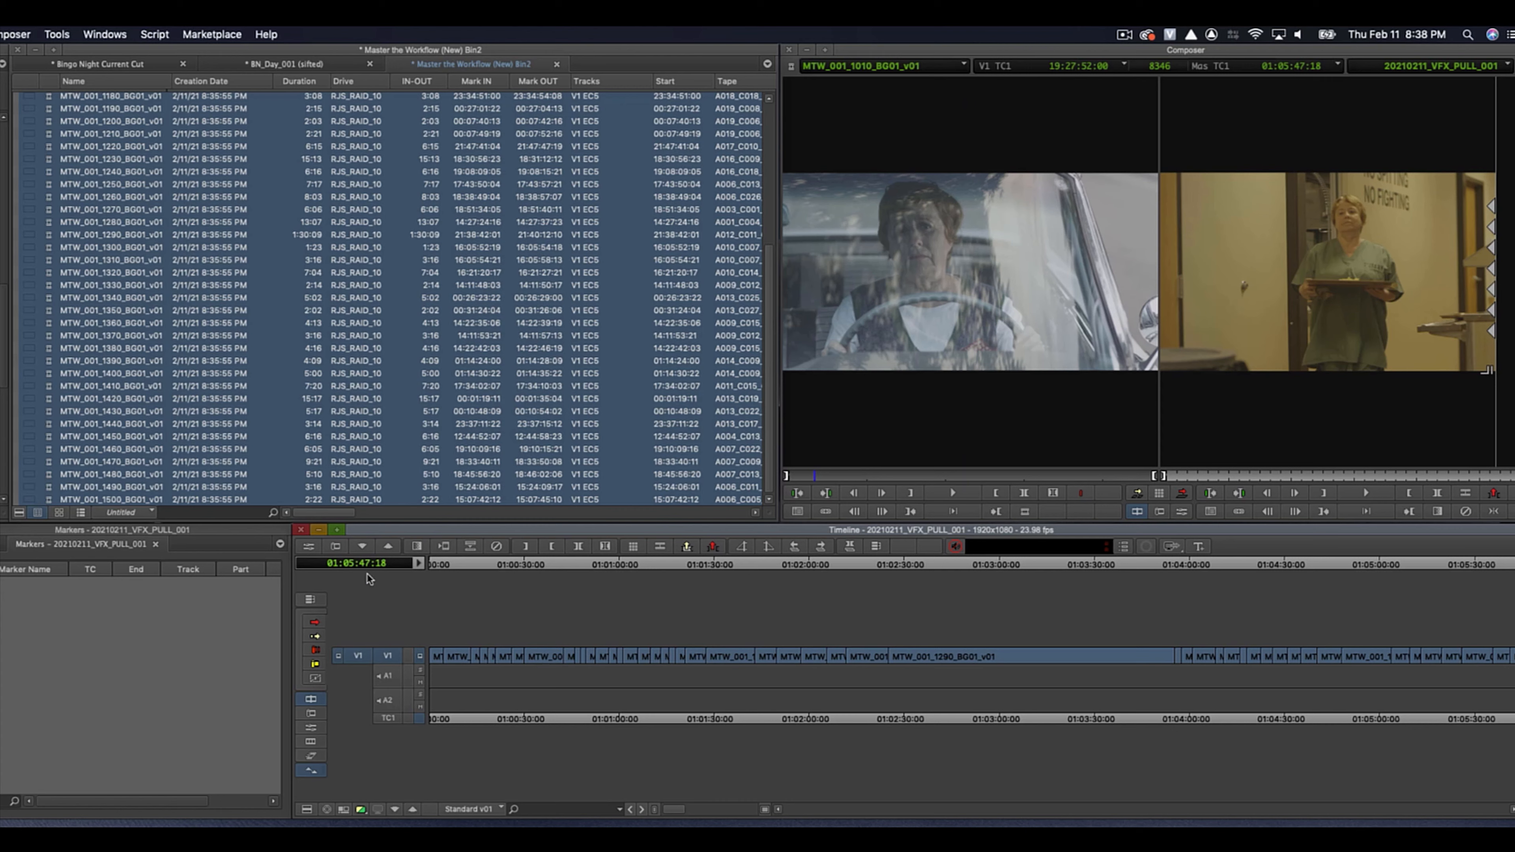
key("x")
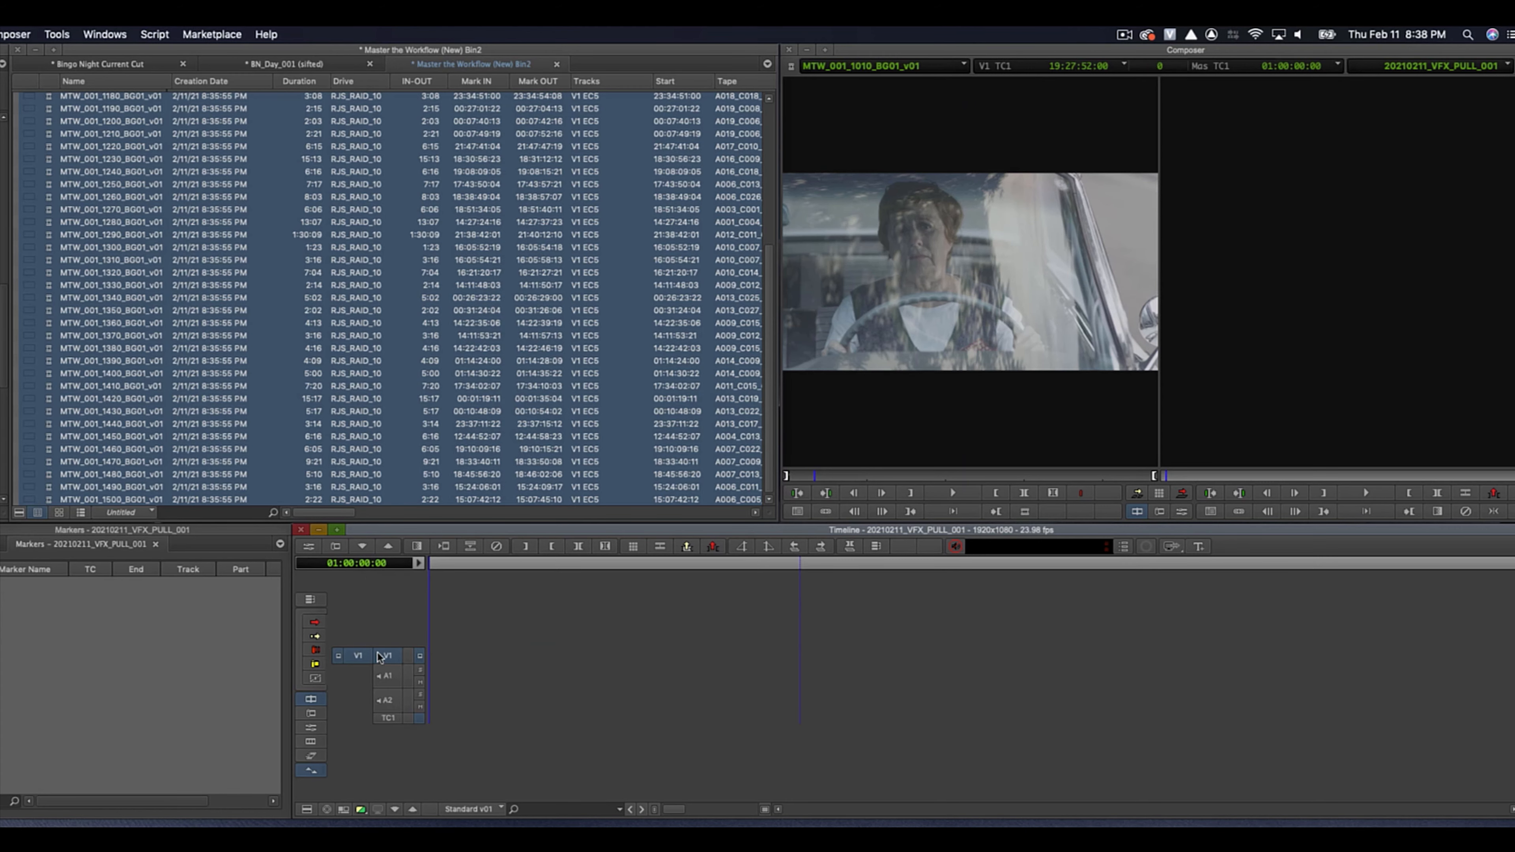
Clear the existing marks on all subclips in the bin and set a mark in 10 frames after each one's start
left_click(23, 447)
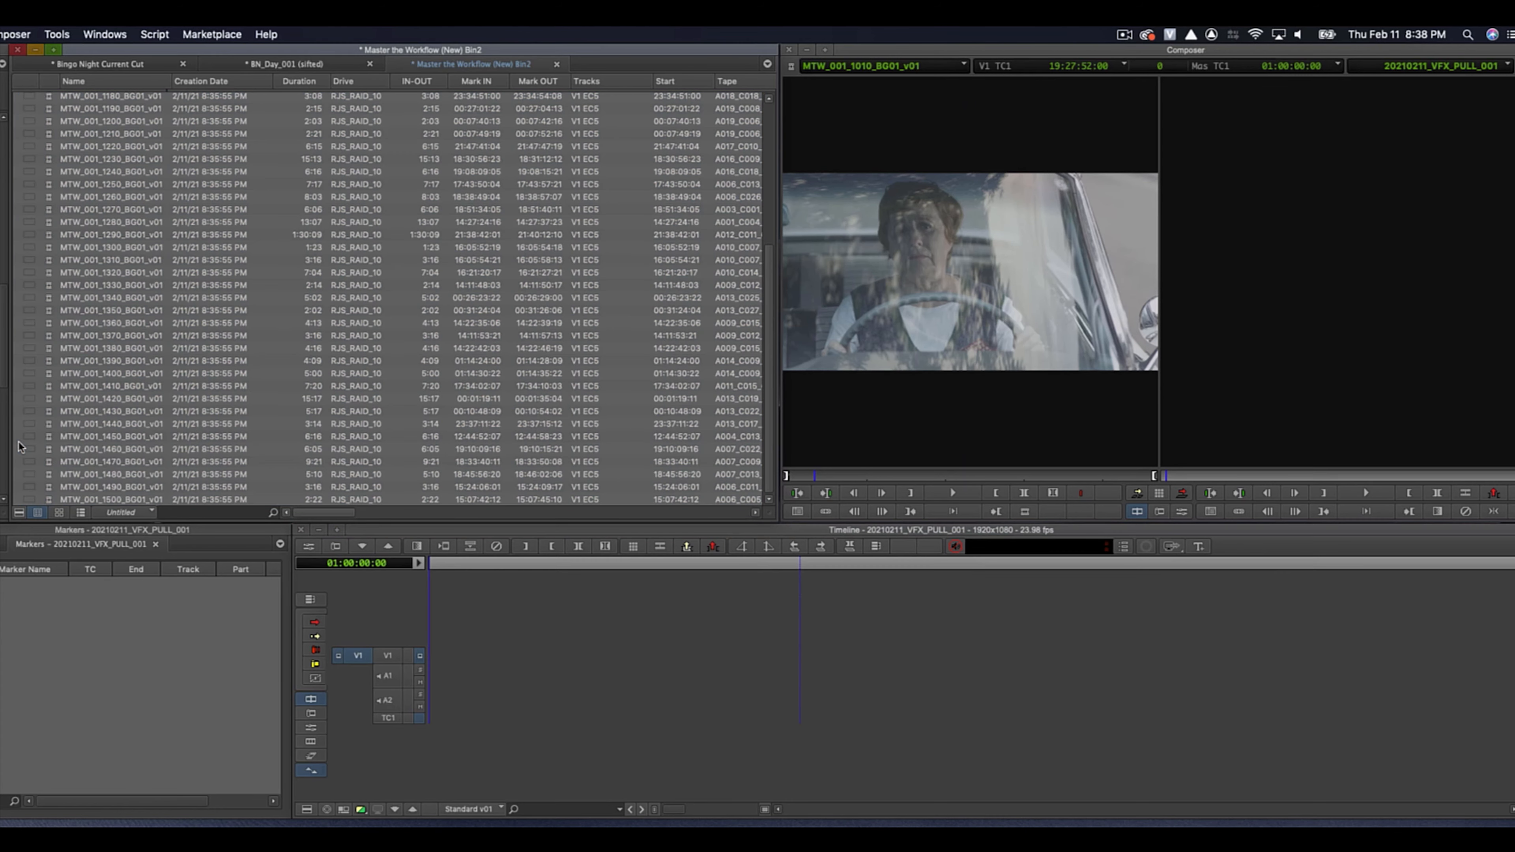
scroll(21, 445, "up", 2)
scroll(21, 445, "up", 6)
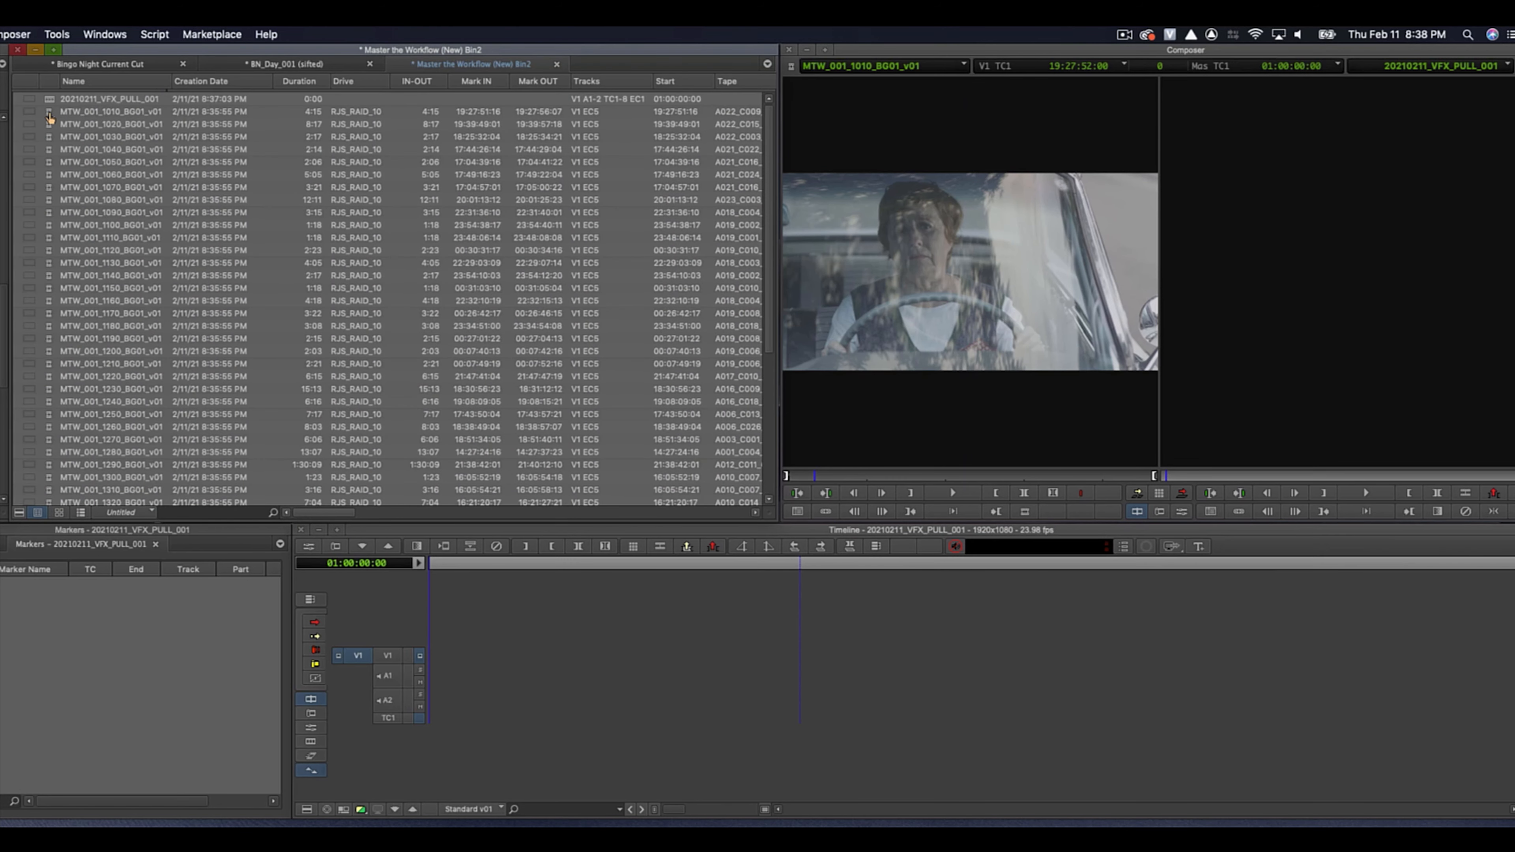
left_click(81, 513)
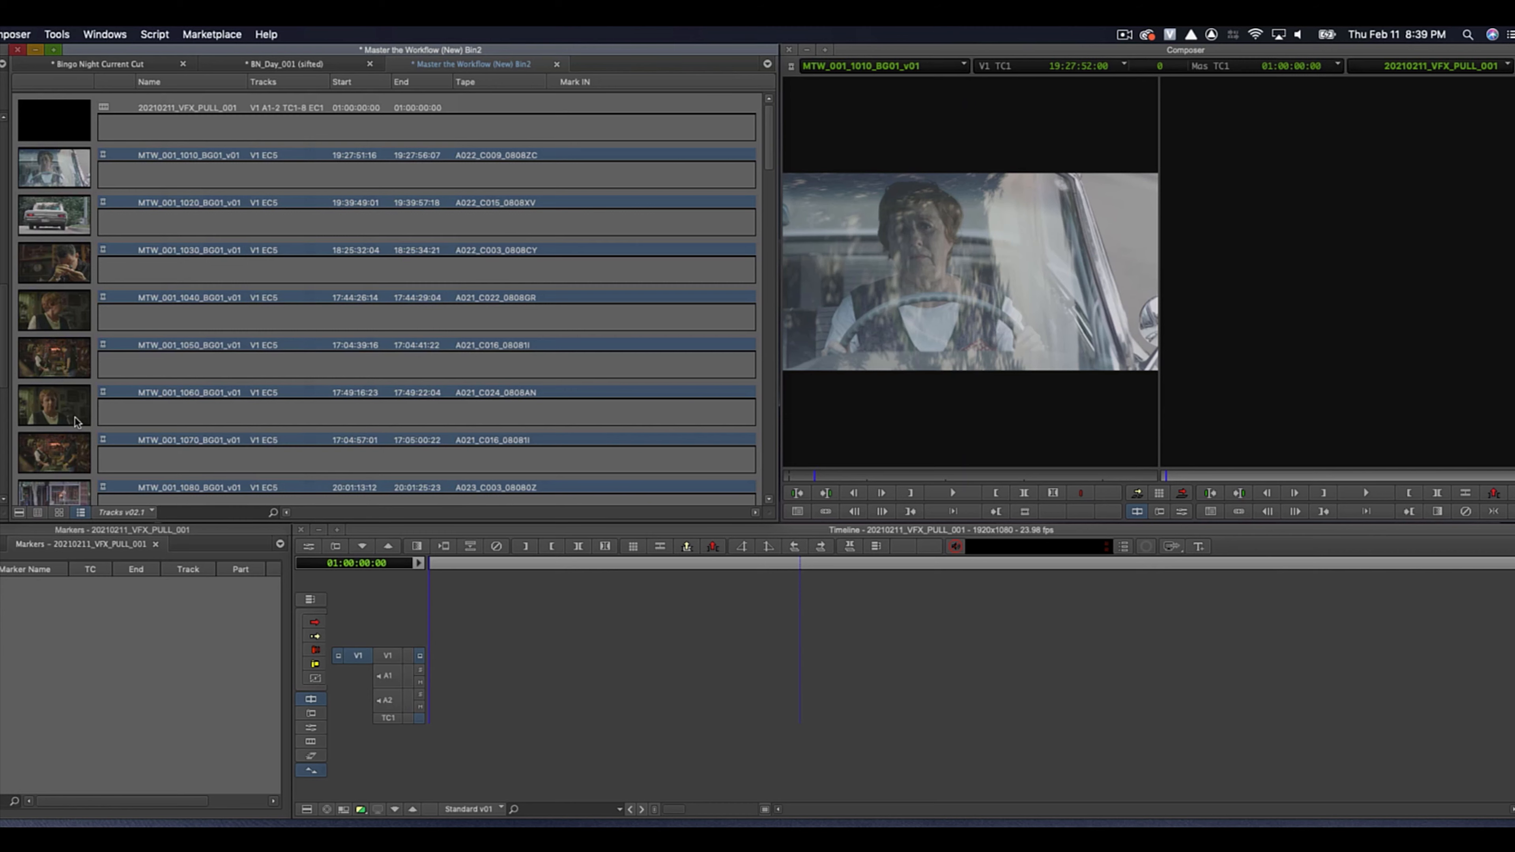
key("i")
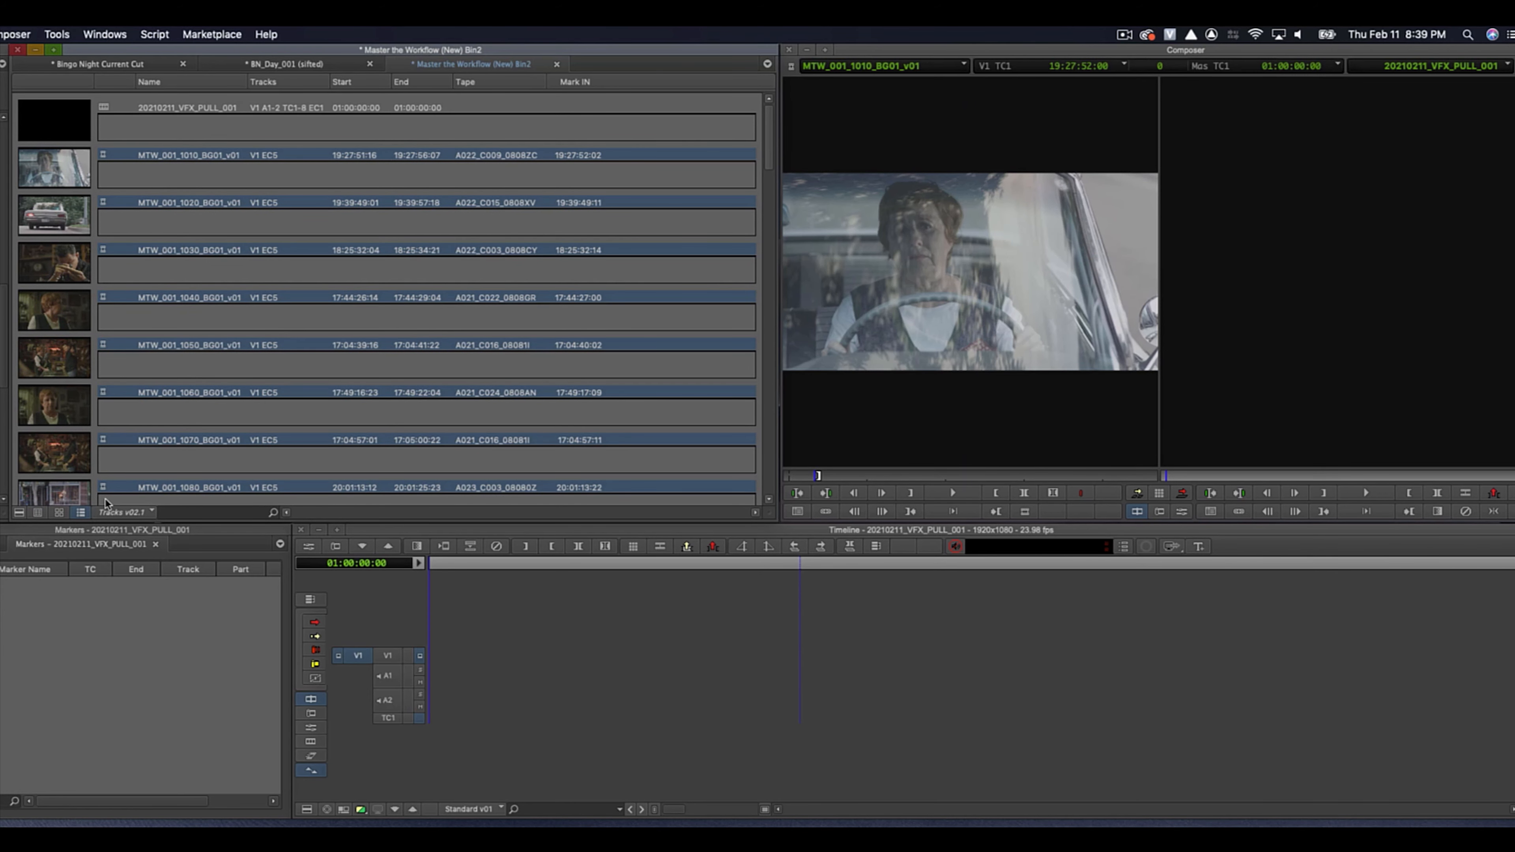
Return the bin to text view and load MTW_001_1010_BG01_v01 into the source monitor
left_click(39, 512)
left_click(51, 101)
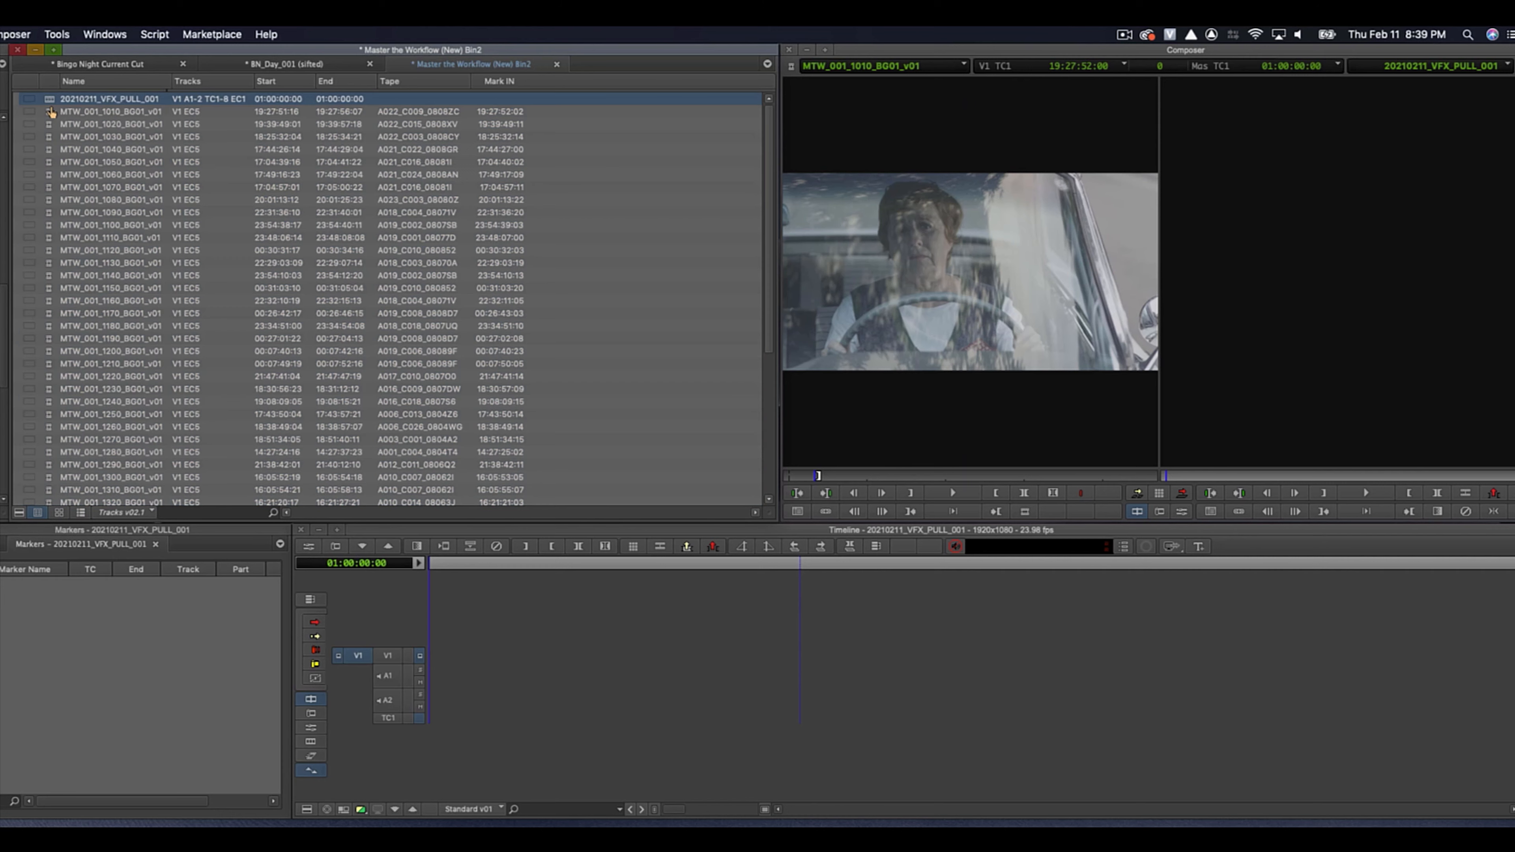
double_click(51, 112)
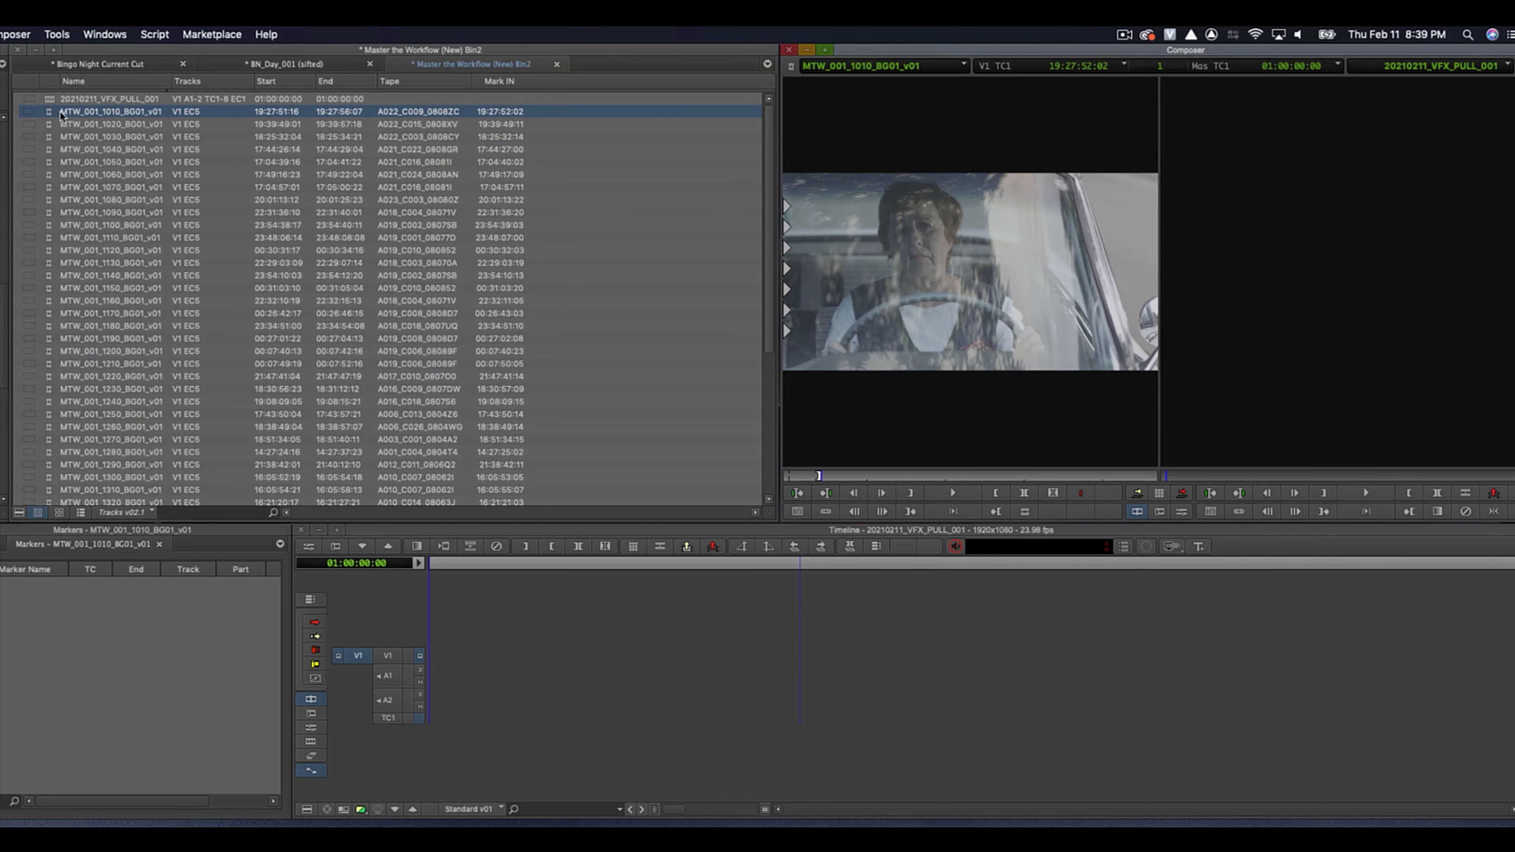
Go to the start of MTW_001_1010_BG01_v01 and step forward frame by frame to check its mark in
key("Home")
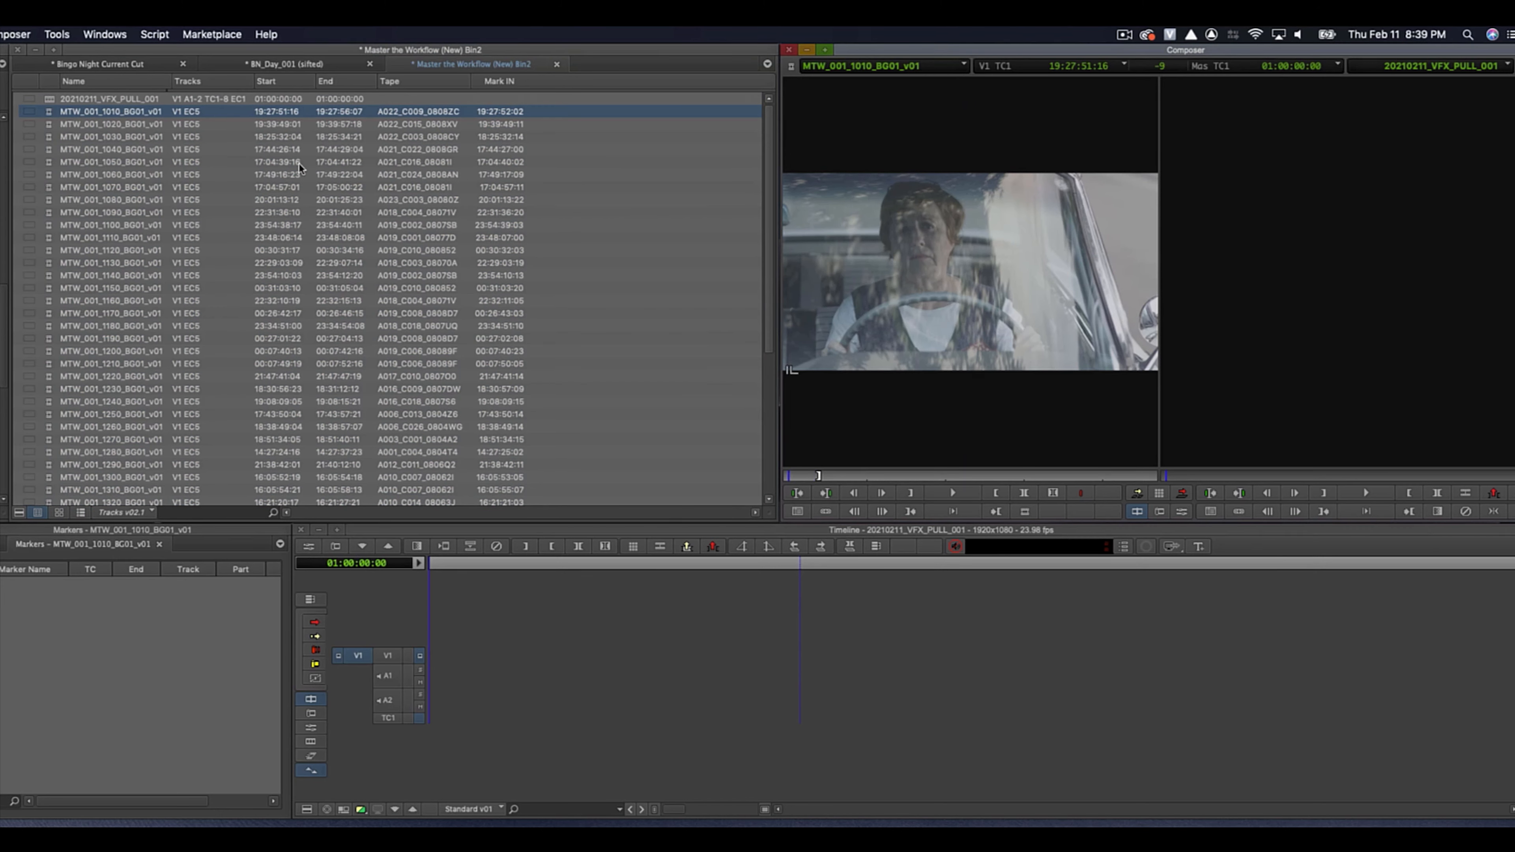
key("Right")
key("Right")
key("Right")
key("Right")
key("Right")
key("Right")
Reset the mark in of all subclips to 9 frames after each one's start and return the bin to text view
left_click(49, 124)
left_click(49, 112)
left_click(934, 299)
key("Right")
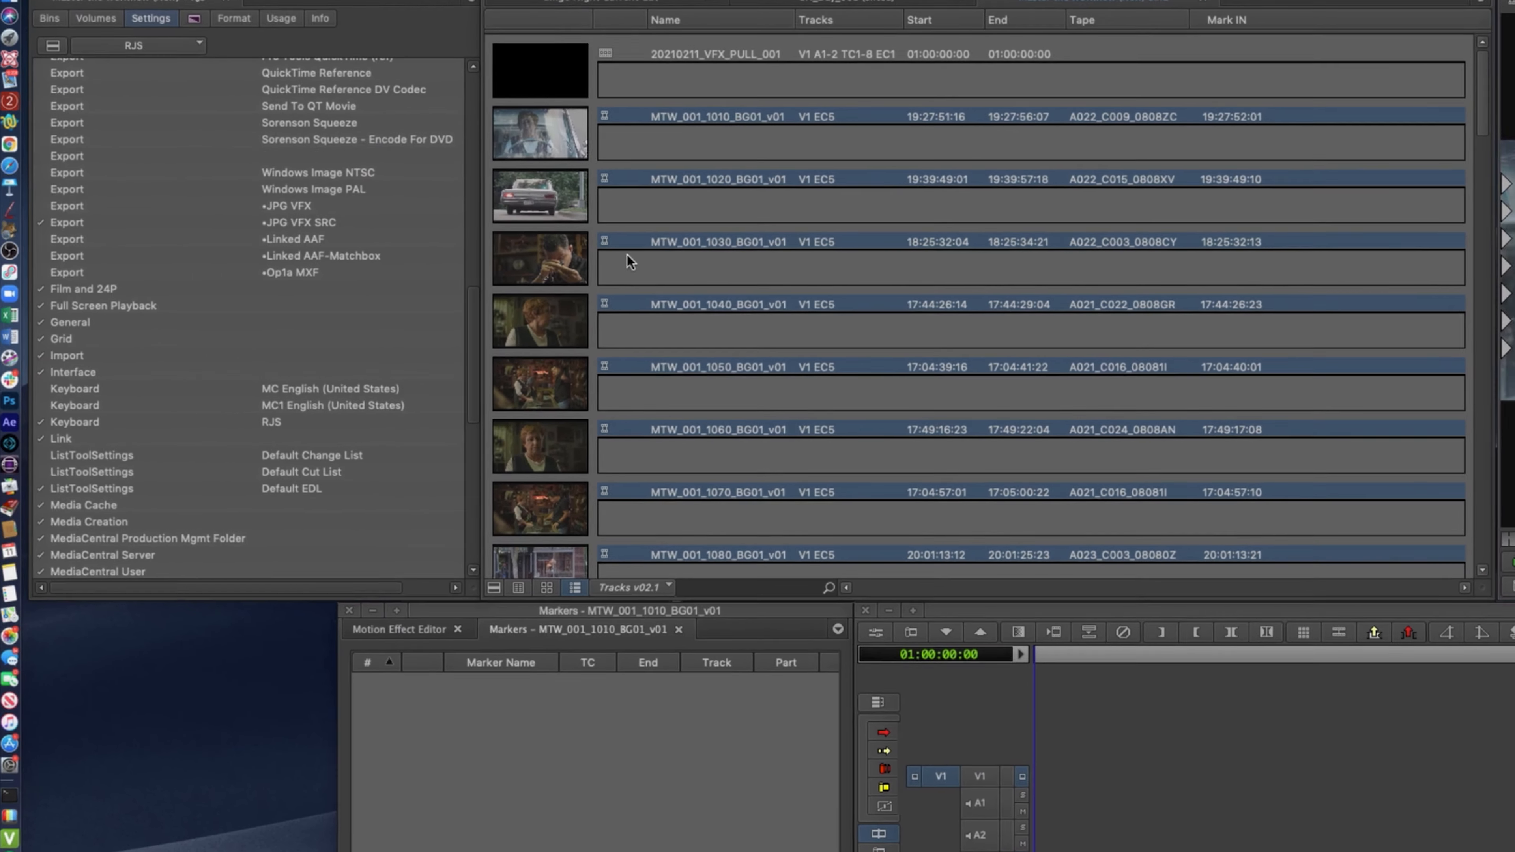
left_click(518, 588)
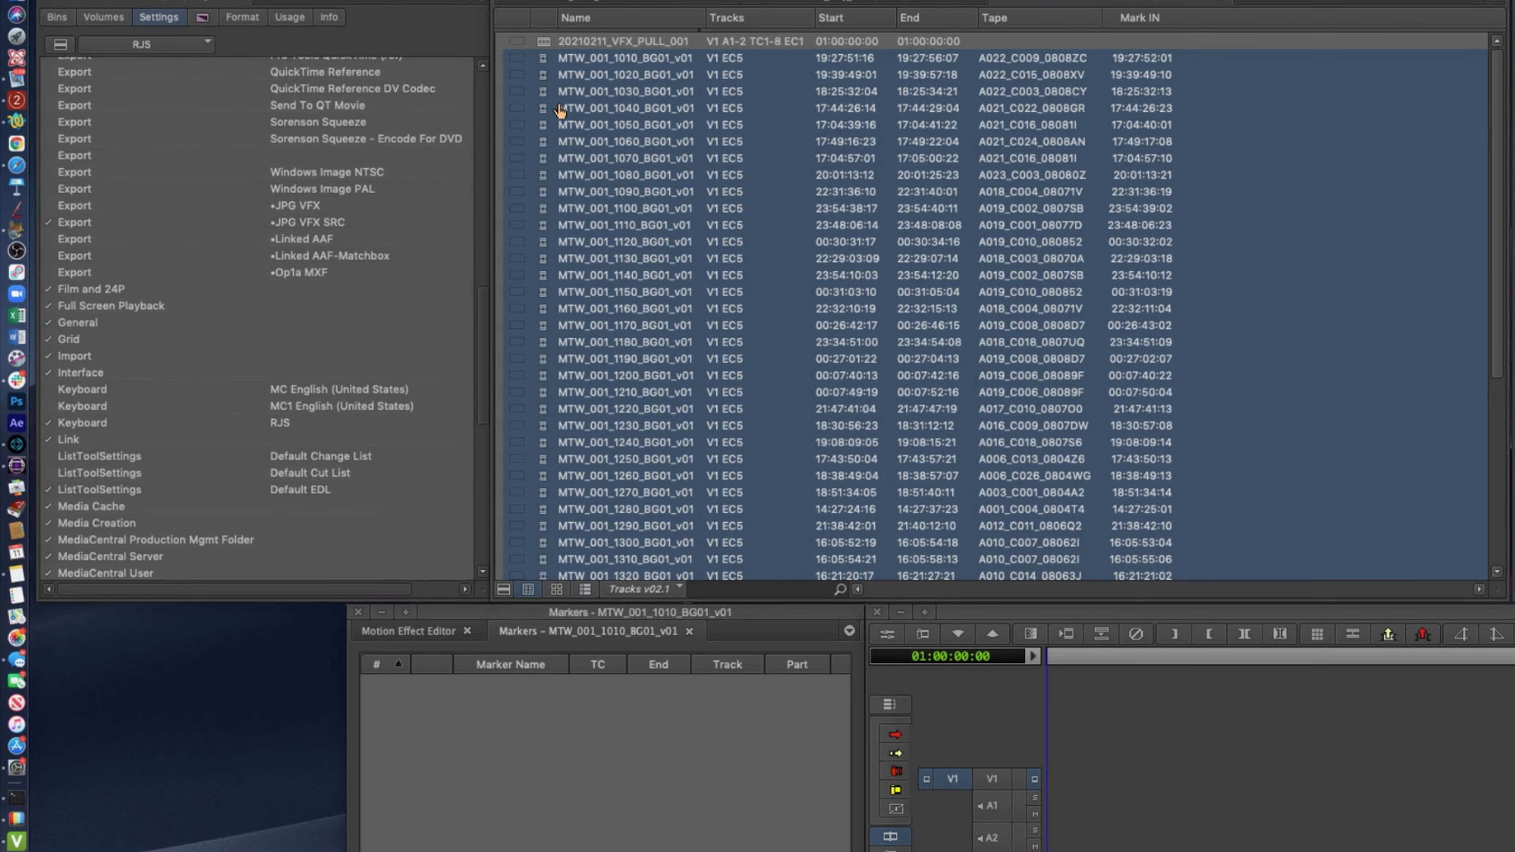
Load MTW_001_1010_BG01_v01 and MTW_001_1020_BG01_v01 in the source monitor and check their marks, then select 20210211_VFX_PULL_001
left_click(509, 158)
left_click(546, 62)
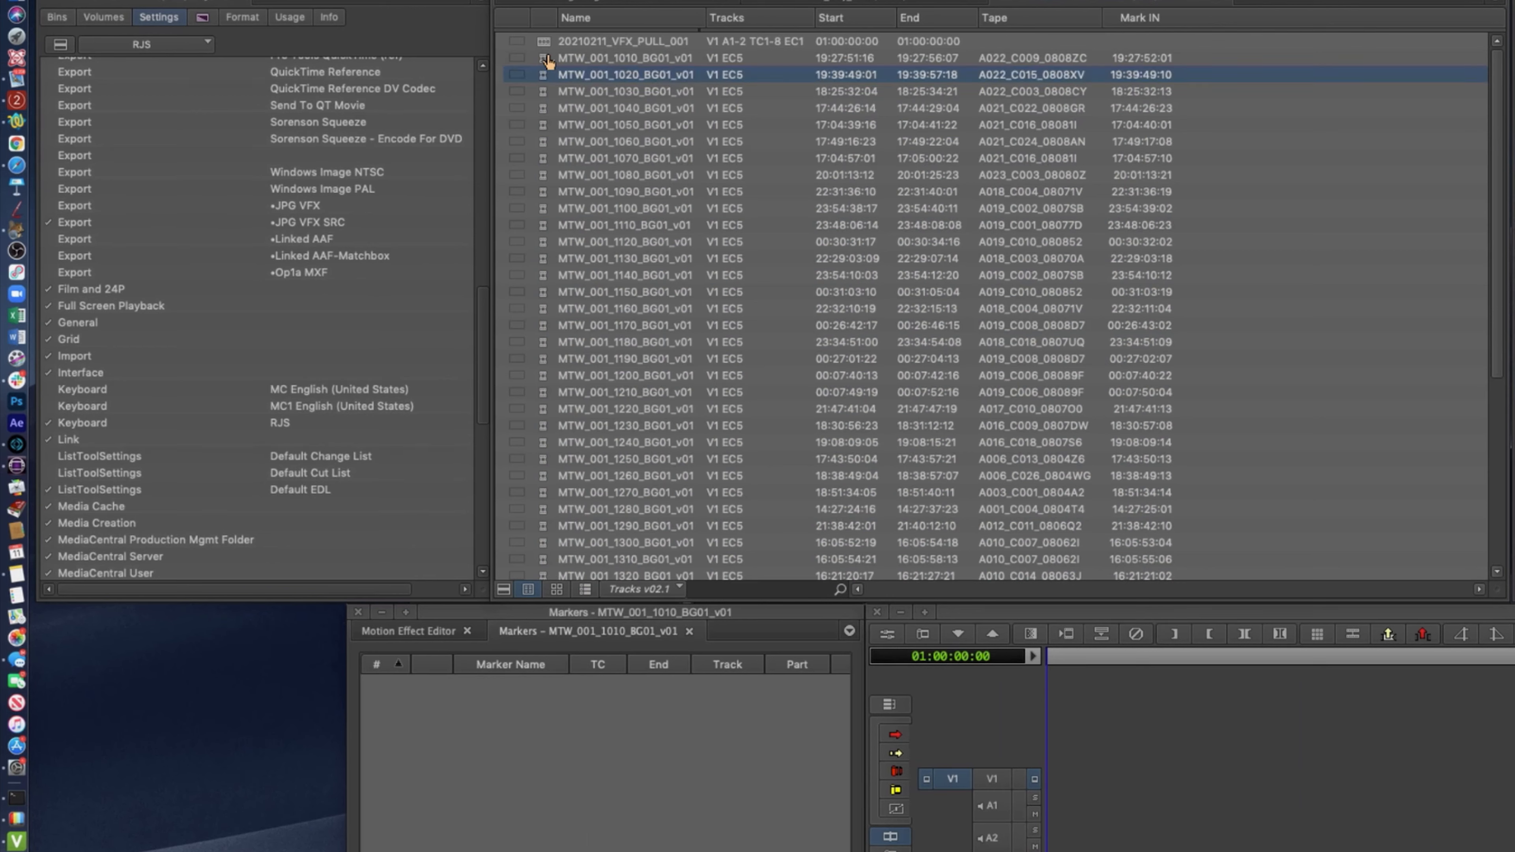
left_click(546, 70)
left_click(545, 59)
left_click(545, 73)
left_click(547, 47)
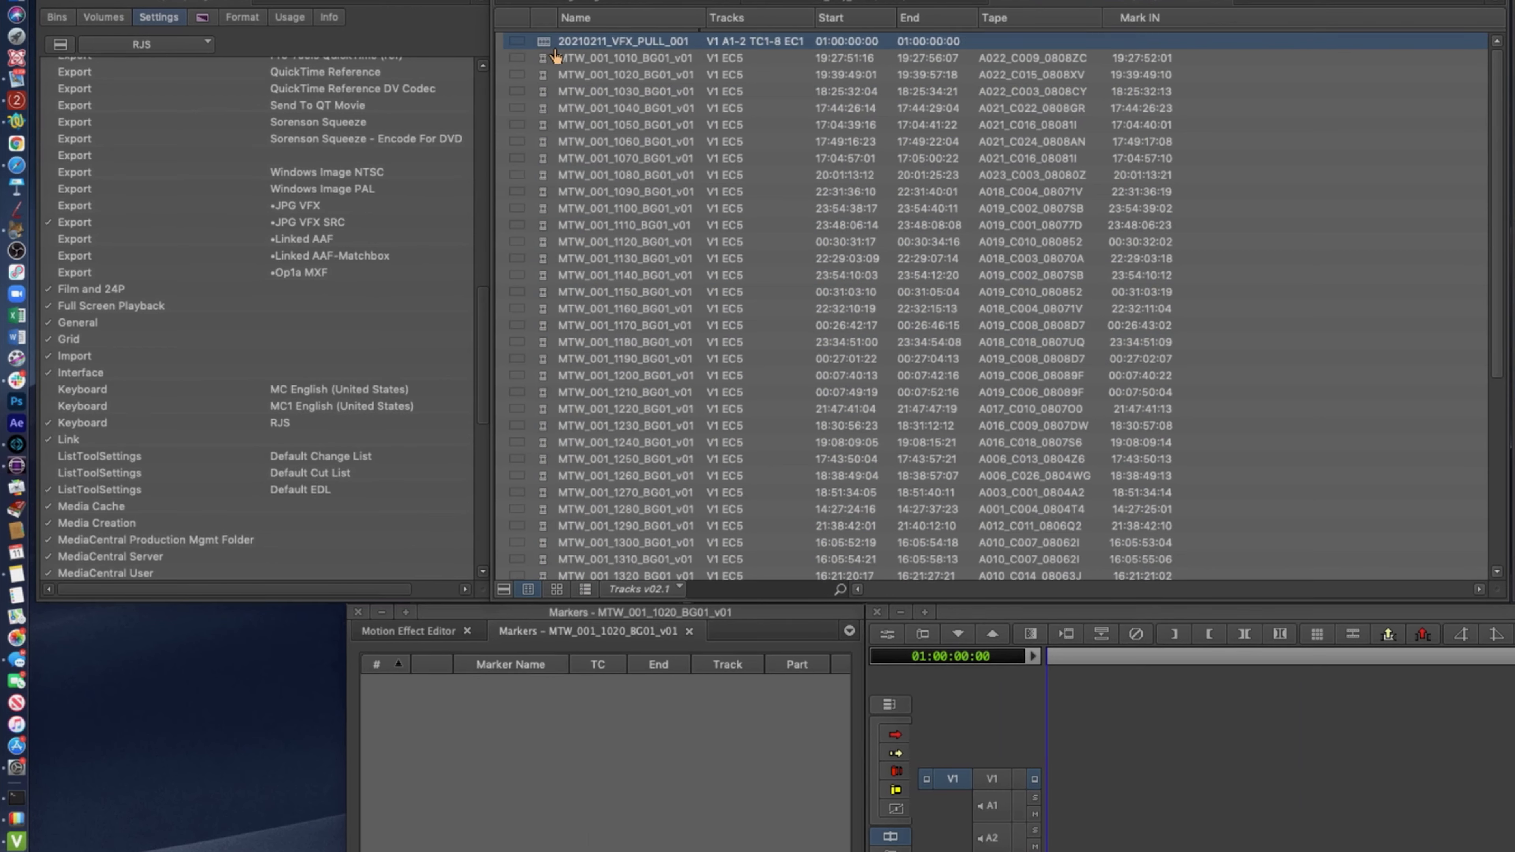
Hide reference clips in the Bingo Night Current Cut bin's display and return to Master the Workflow (New) Bin2
left_click(886, 2)
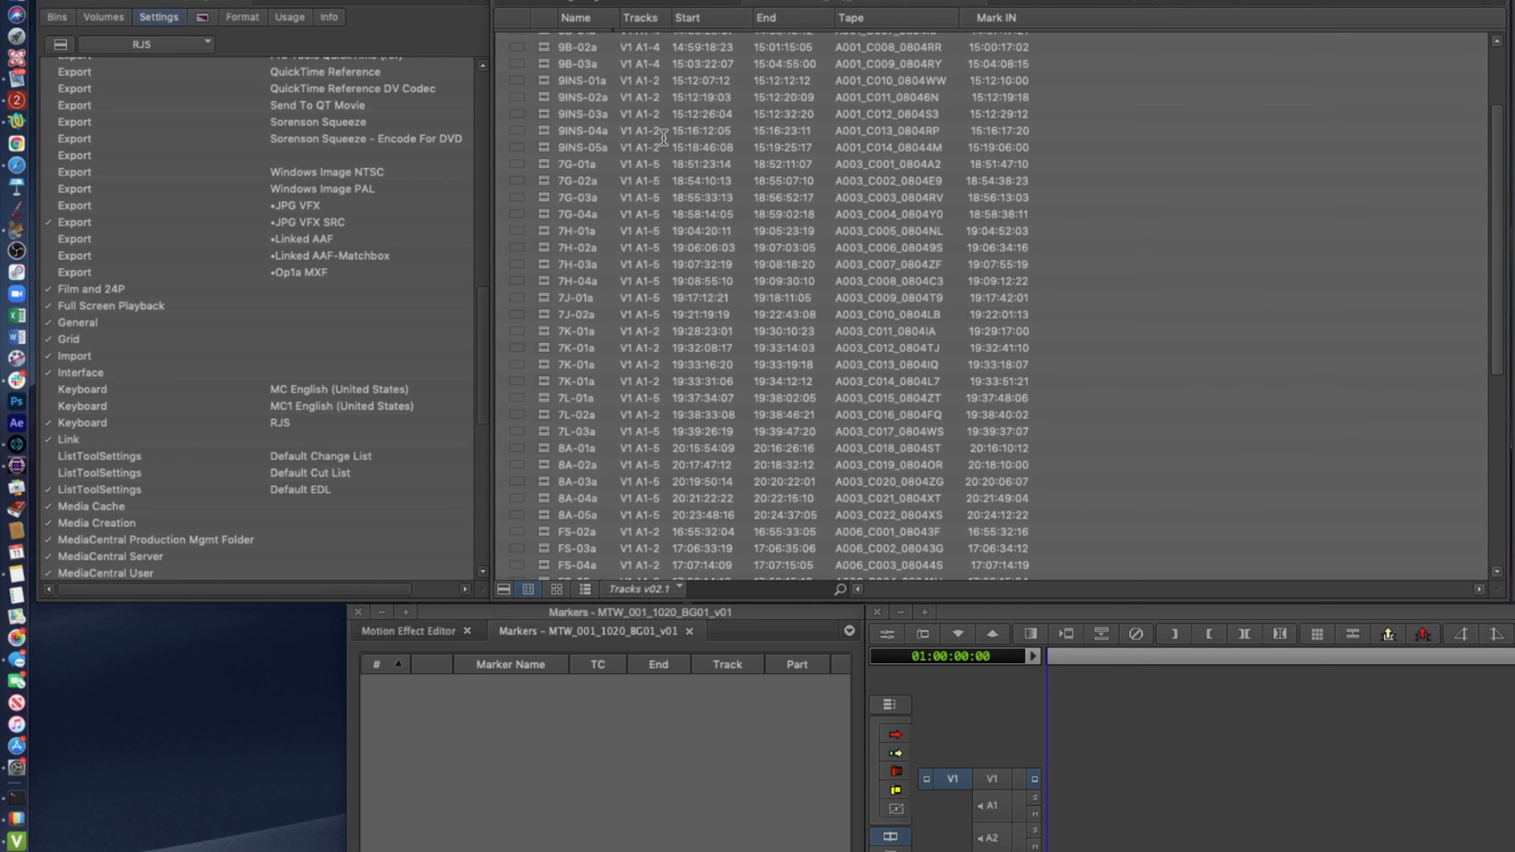
left_click(624, 5)
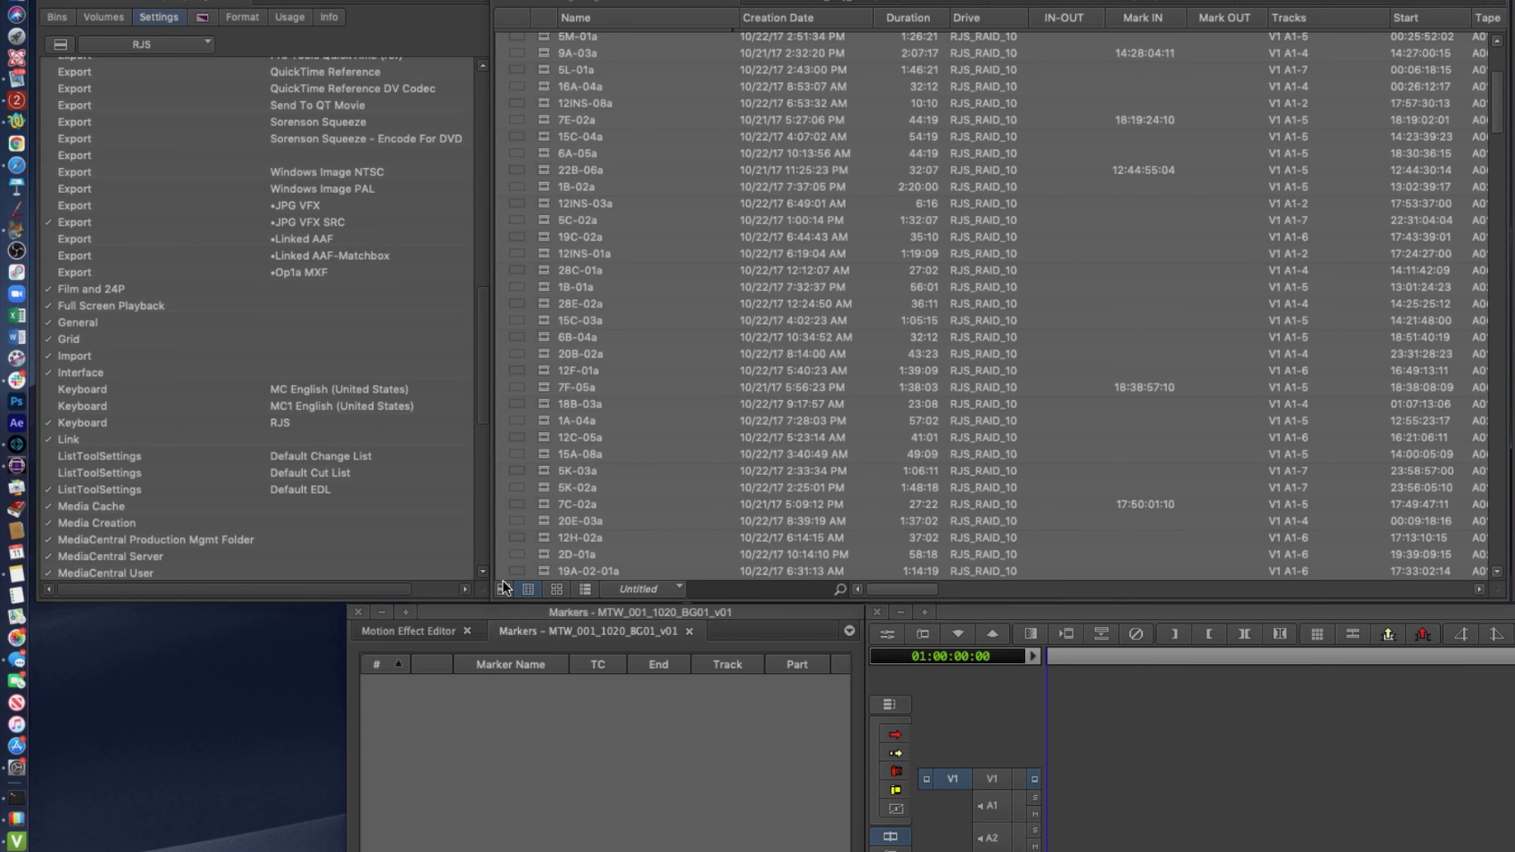
left_click(504, 589)
left_click(562, 567)
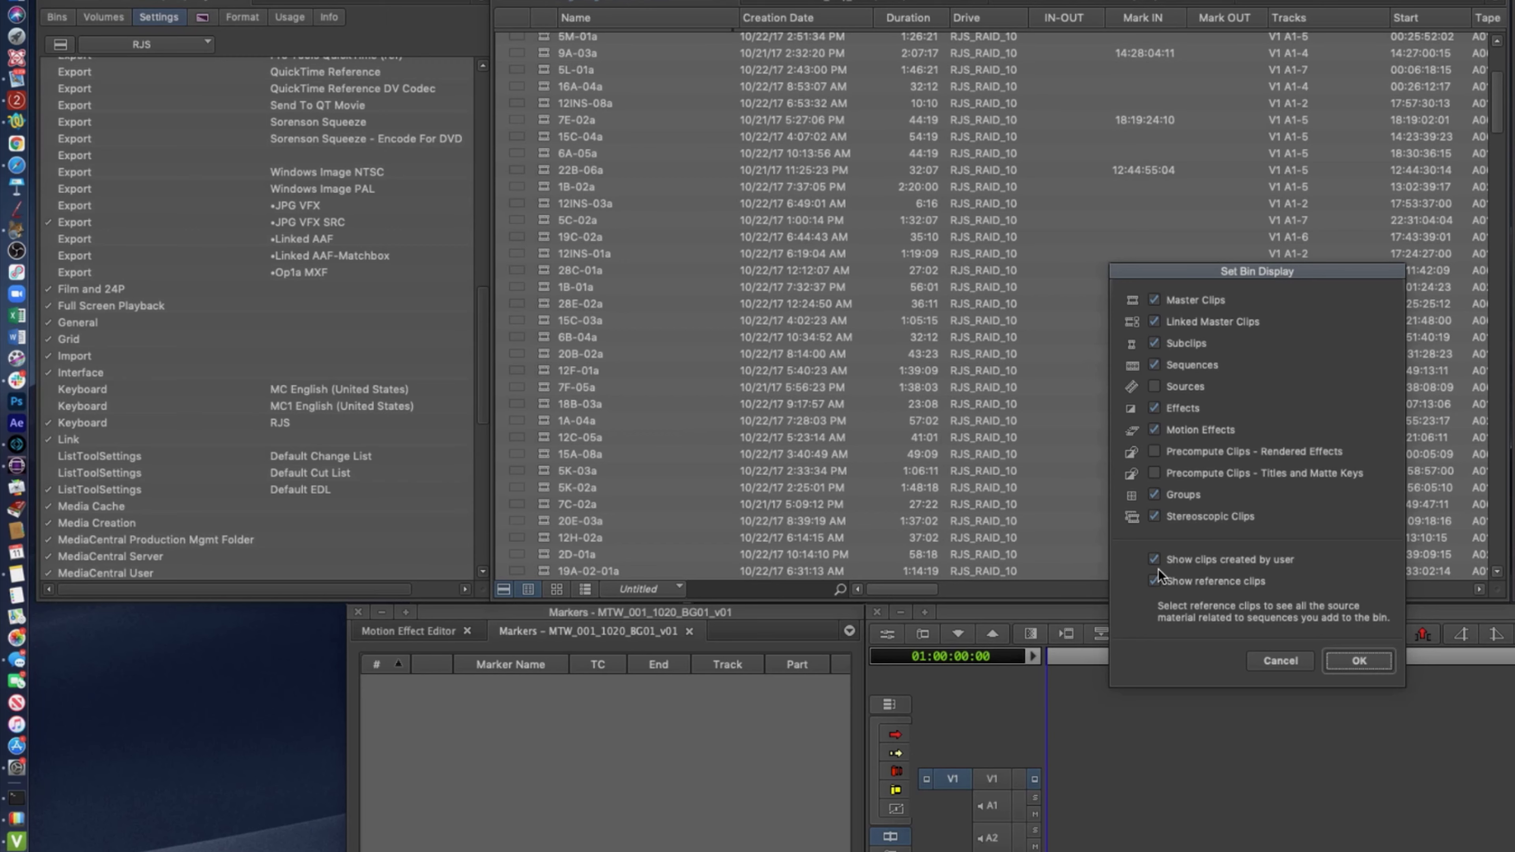
left_click(1155, 580)
left_click(1360, 661)
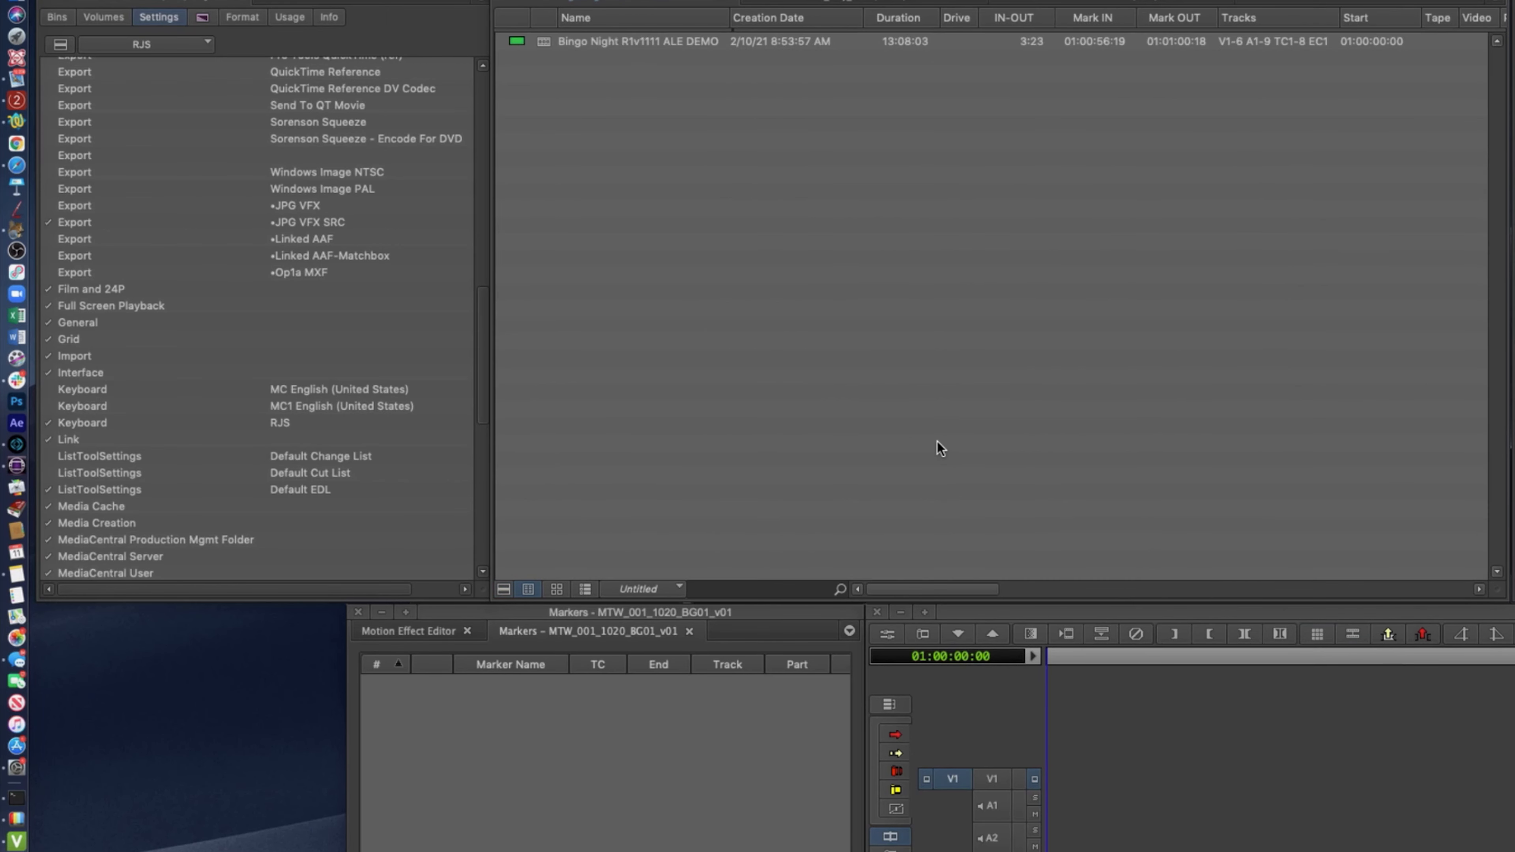
left_click(890, 1)
left_click(1101, 2)
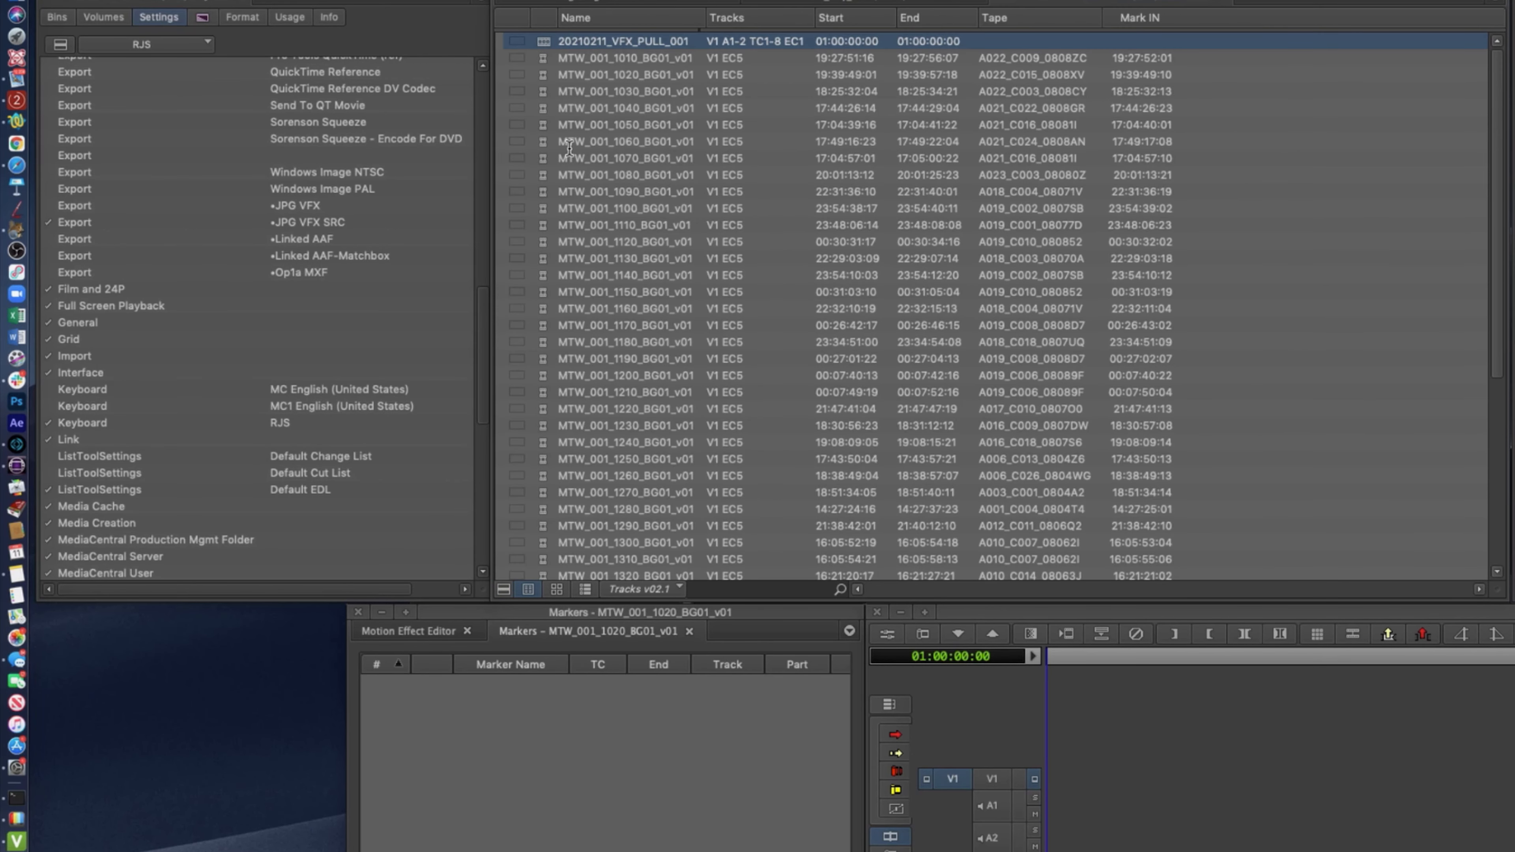
Show the project's bin list and collapse the 00_CUTS, 60_DAILIES and 90_ASSIST_WORK folders
left_click(58, 17)
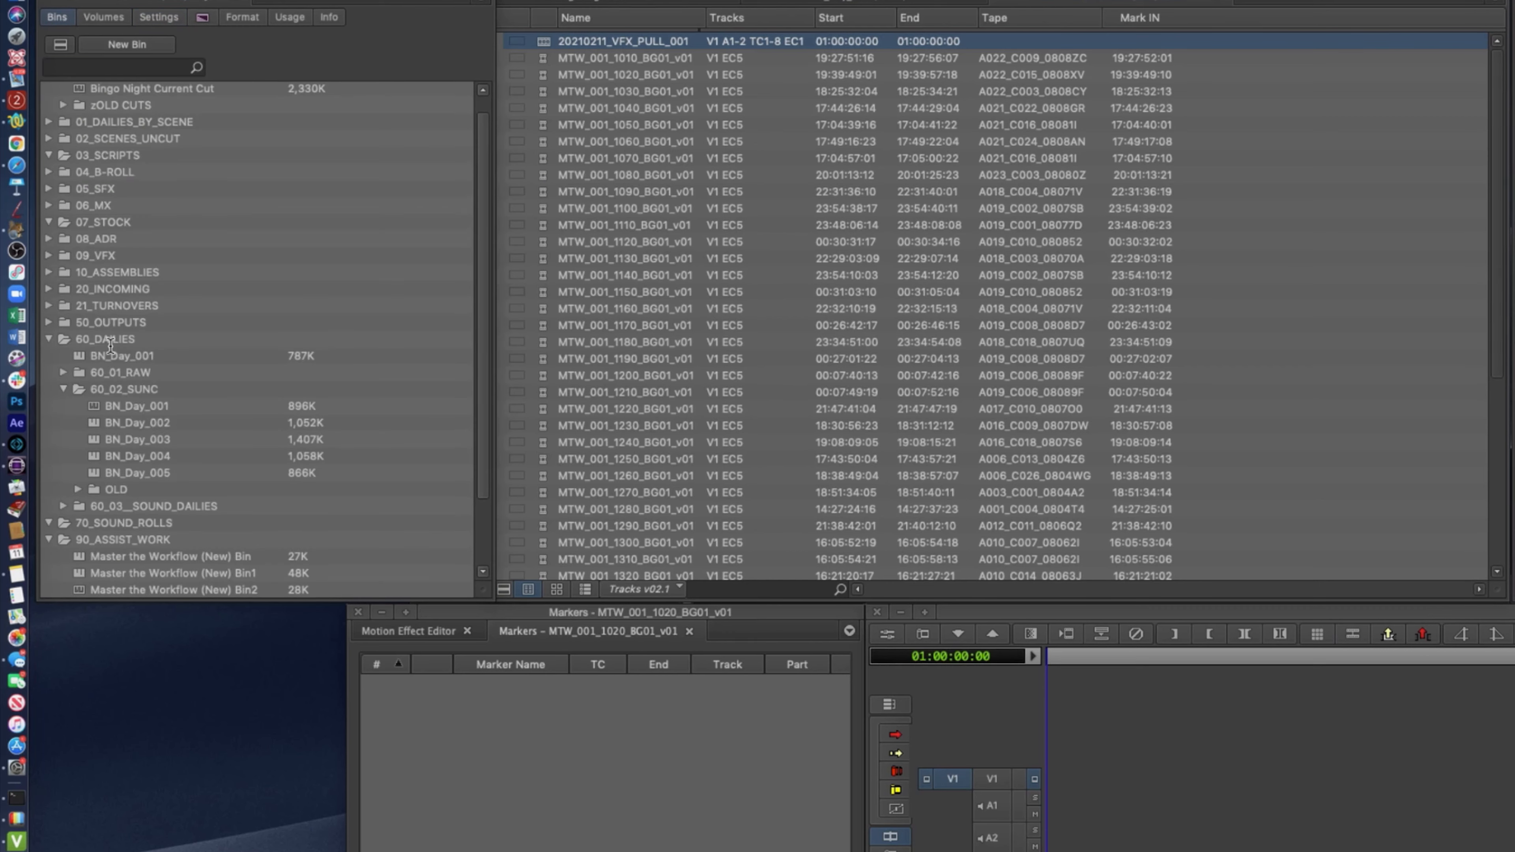
scroll(113, 323, "up", 1)
left_click(49, 89)
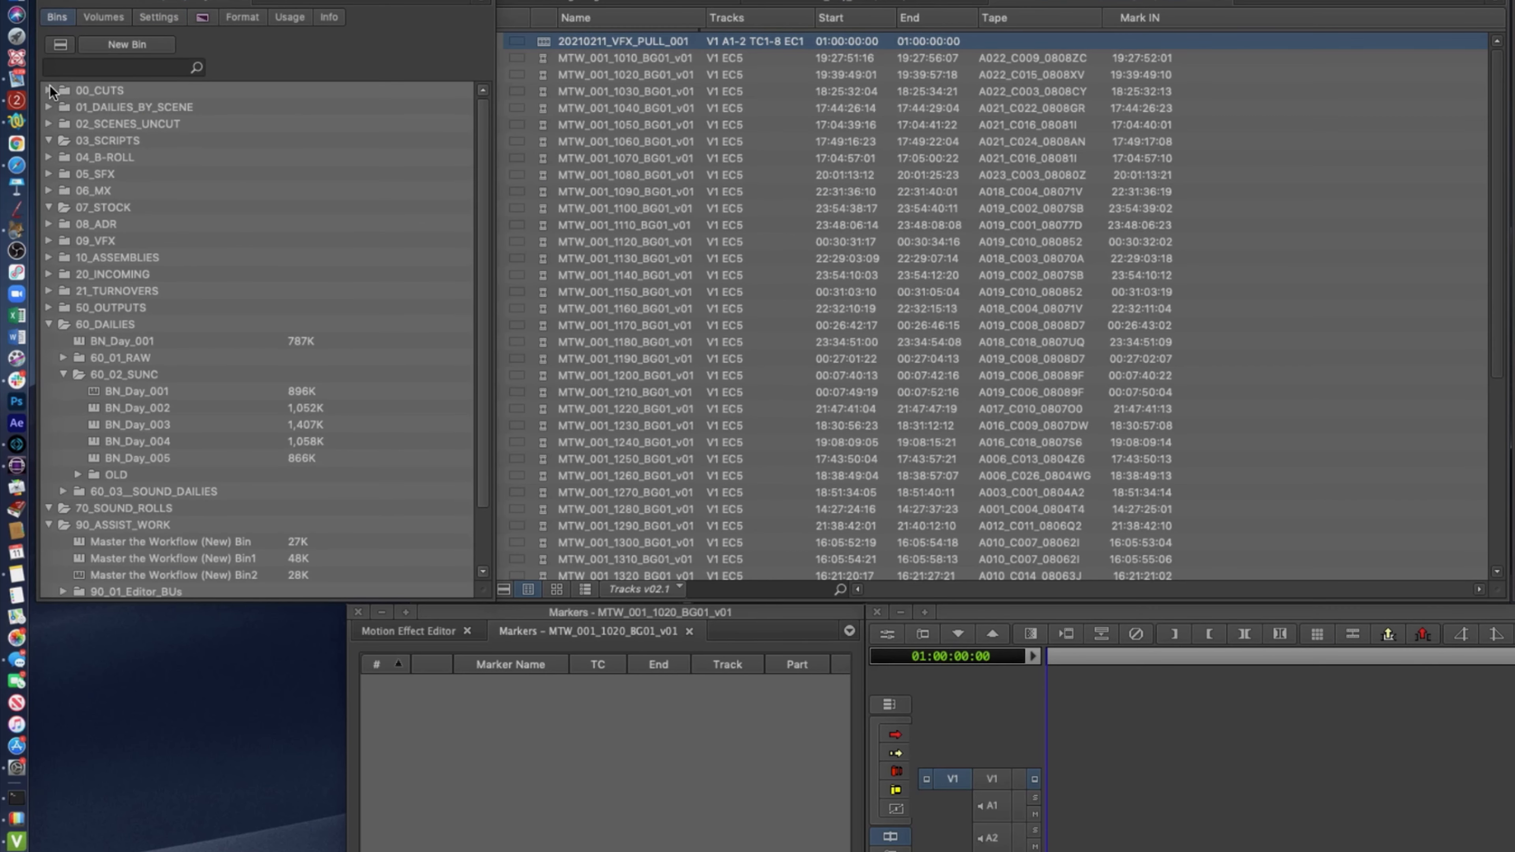
left_click(49, 324)
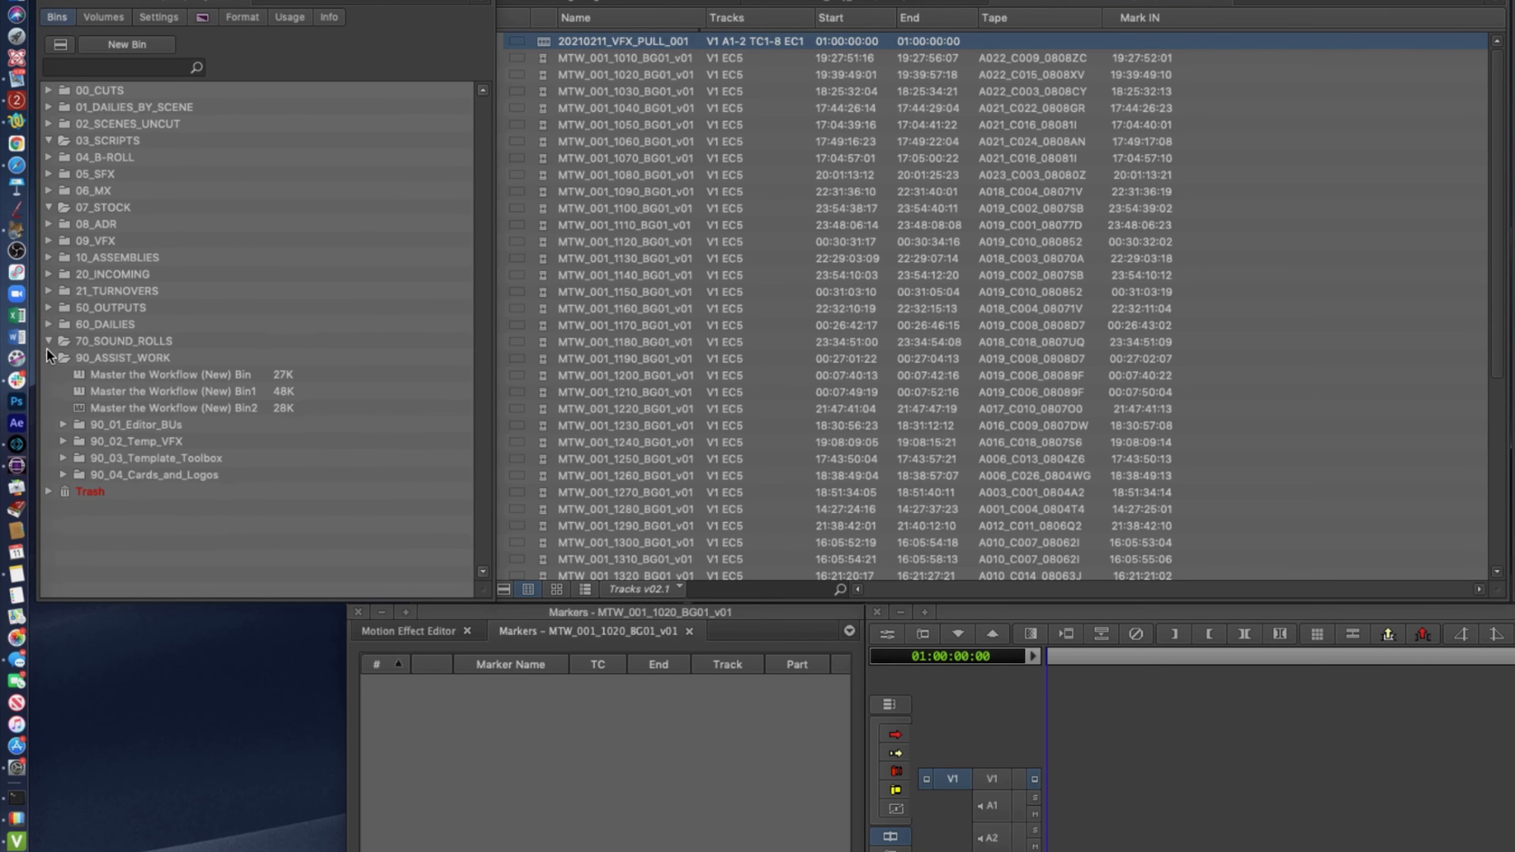
left_click(48, 357)
Create a new bin in the project and dock it with the other open bins
right_click(102, 465)
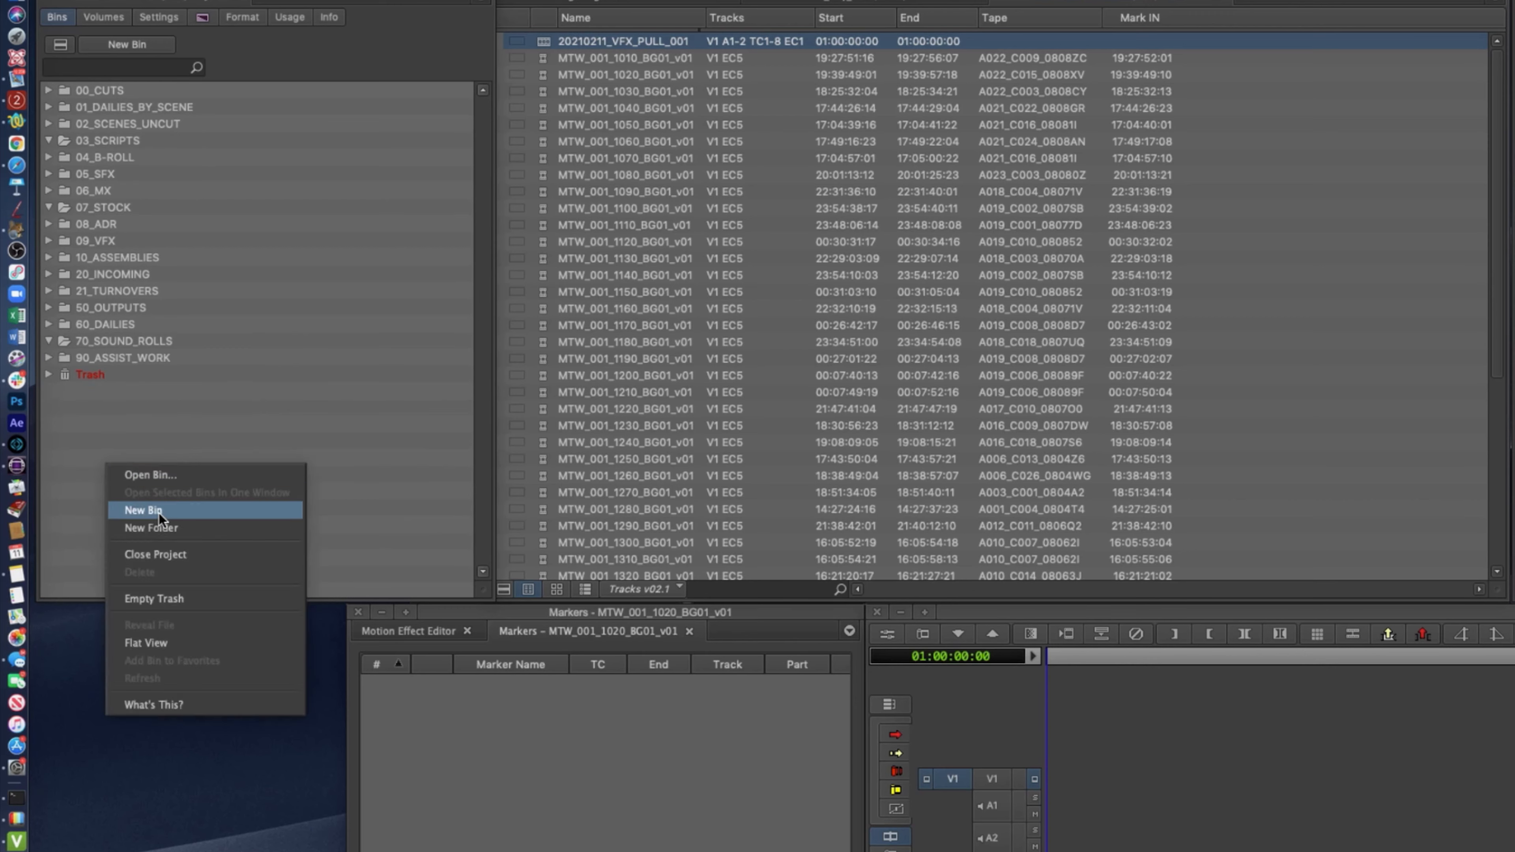
left_click(158, 511)
double_click(84, 90)
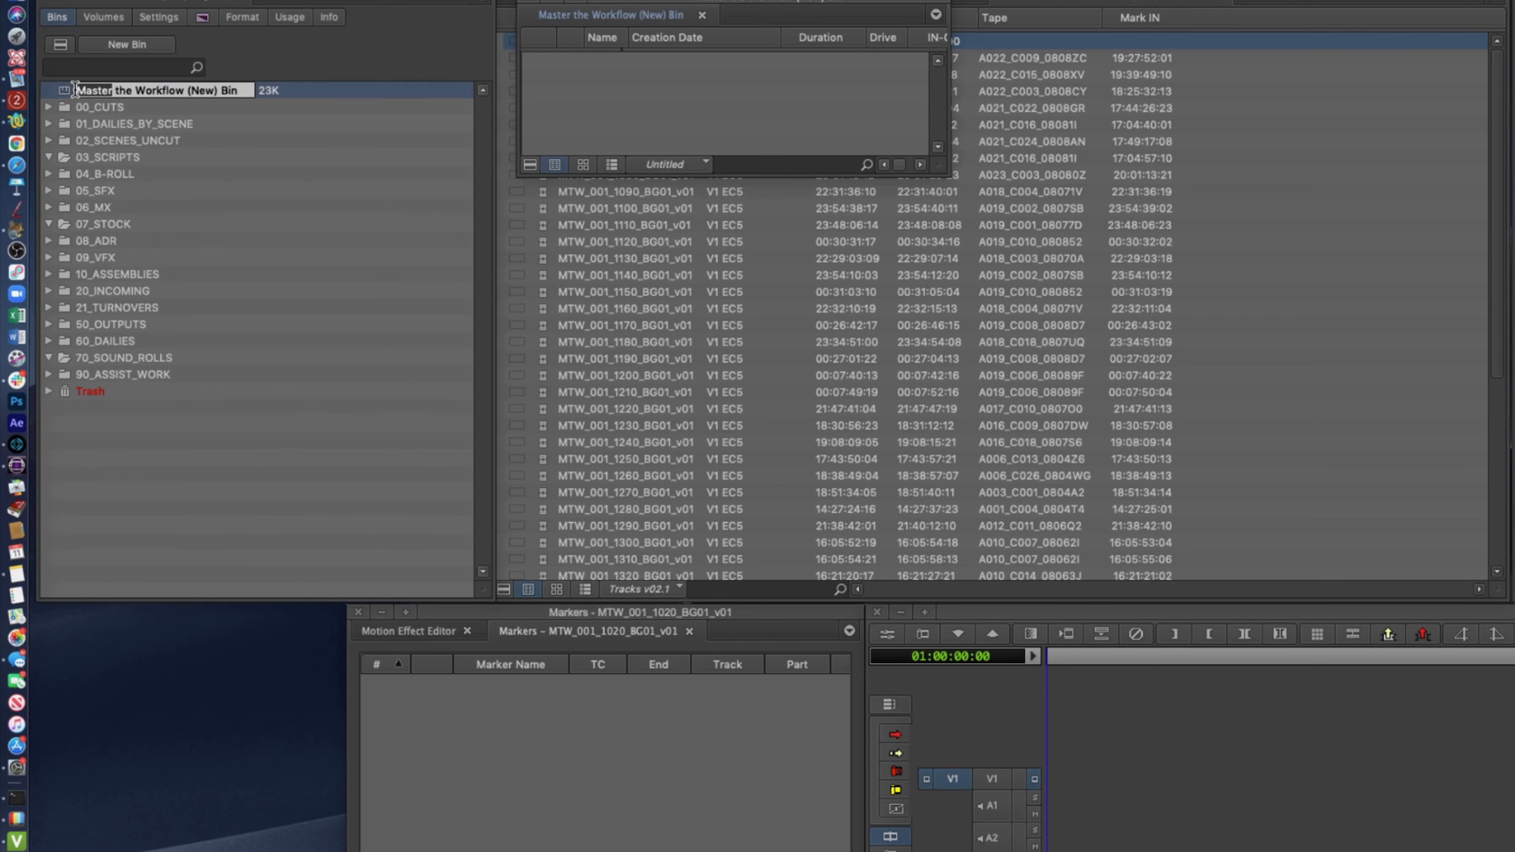
left_click(638, 104)
left_click_drag(604, 1, 1217, 6)
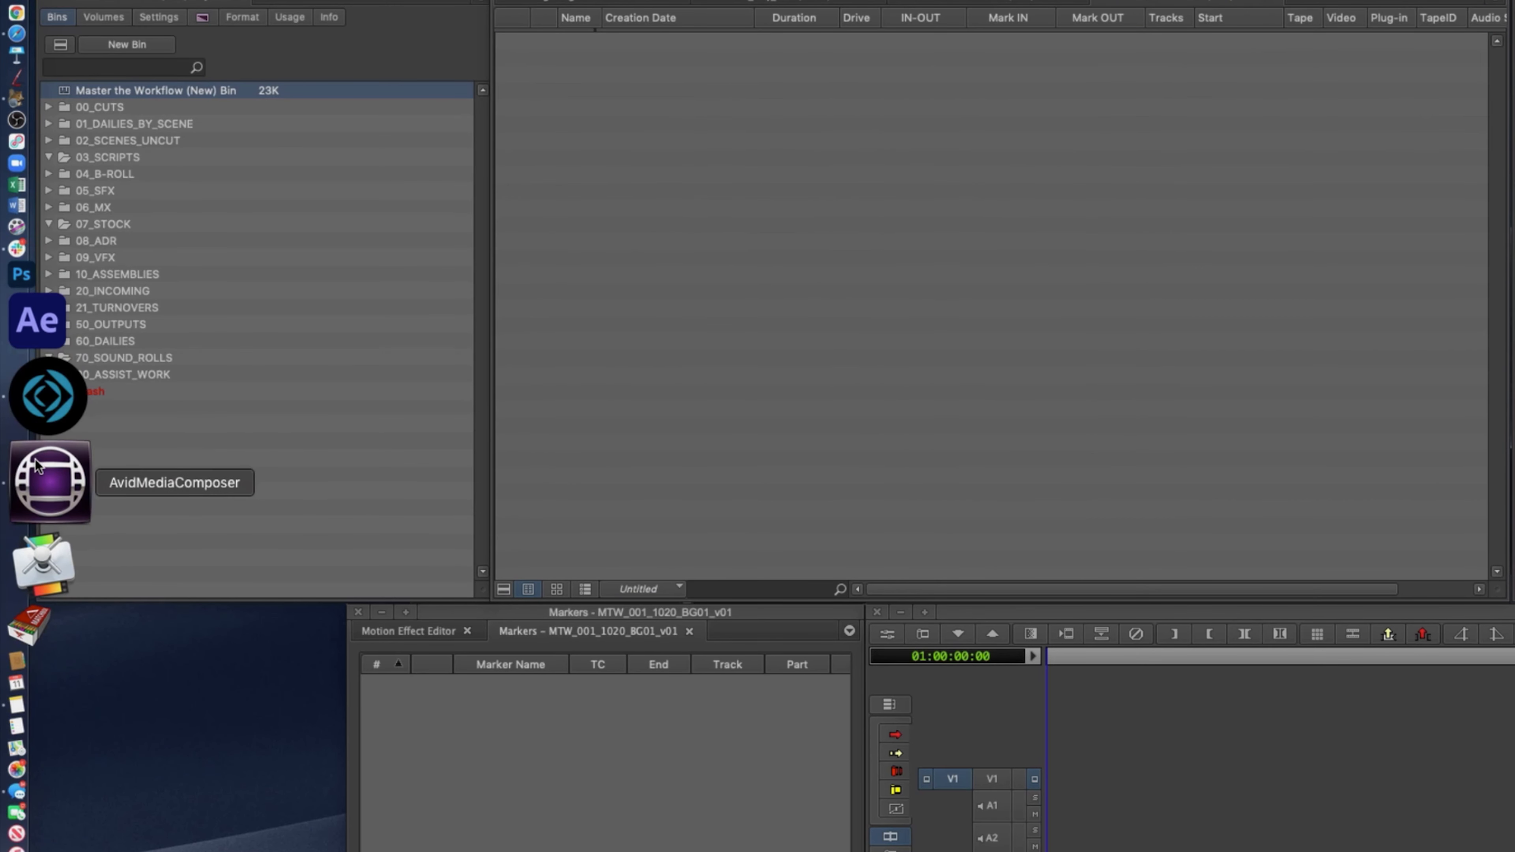
Switch to the VFX Database and export an ALE of dummy clips to the Desktop
left_click(45, 453)
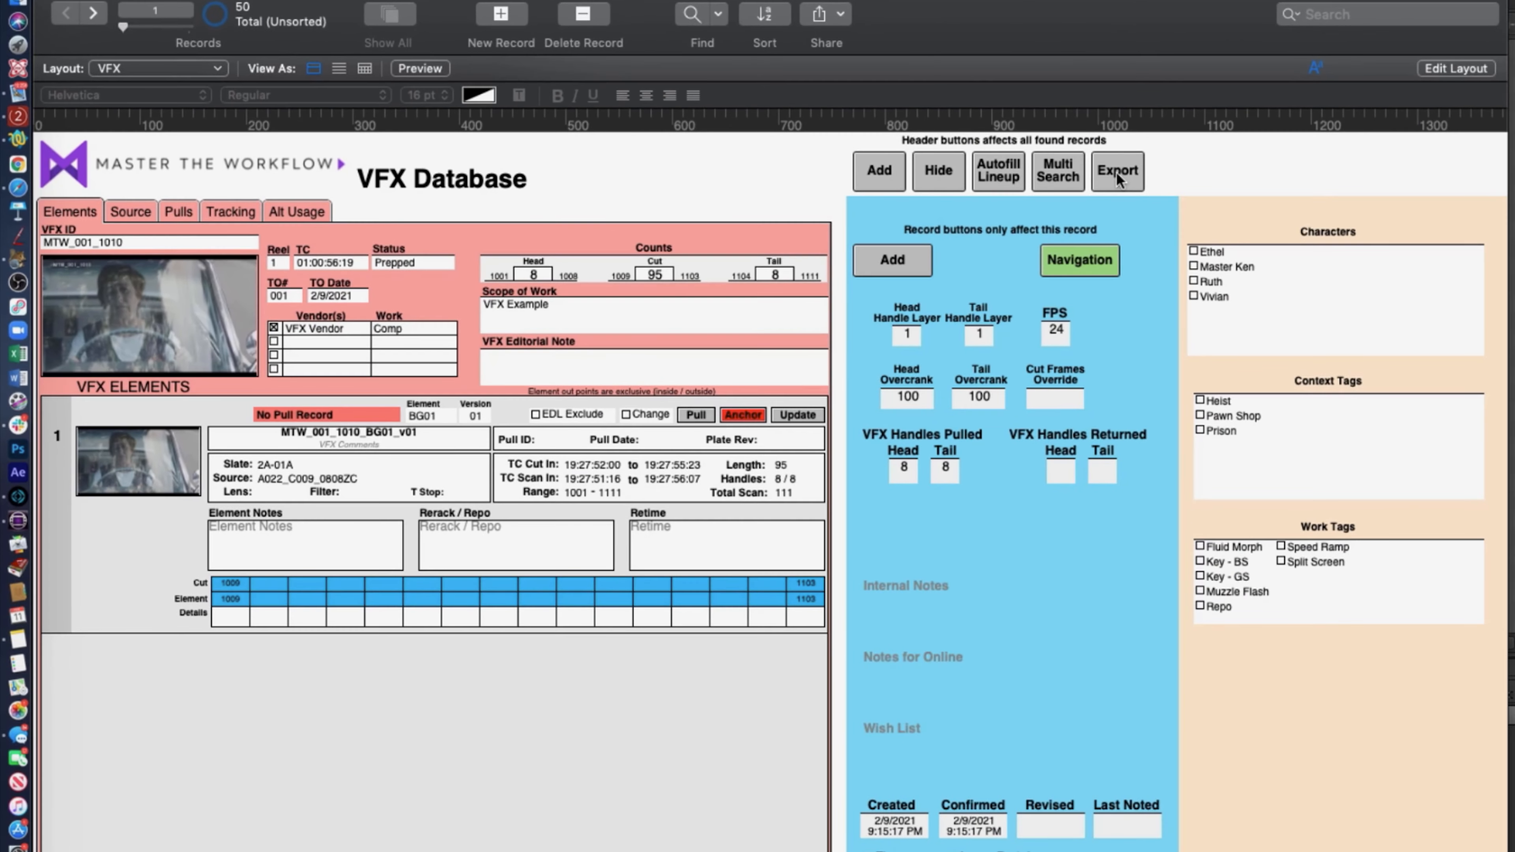
left_click(1118, 176)
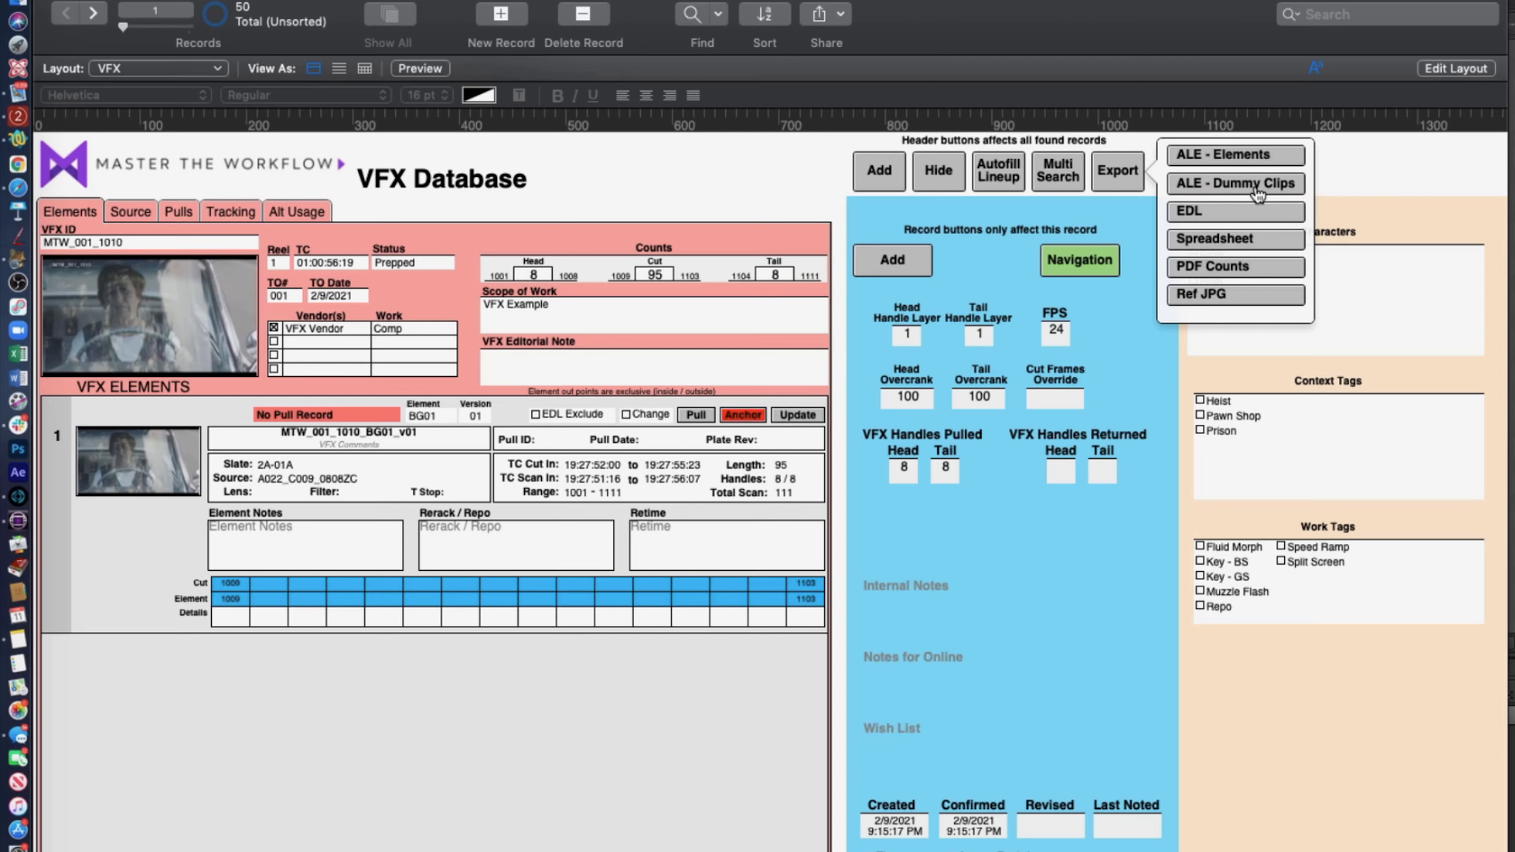
left_click(1266, 184)
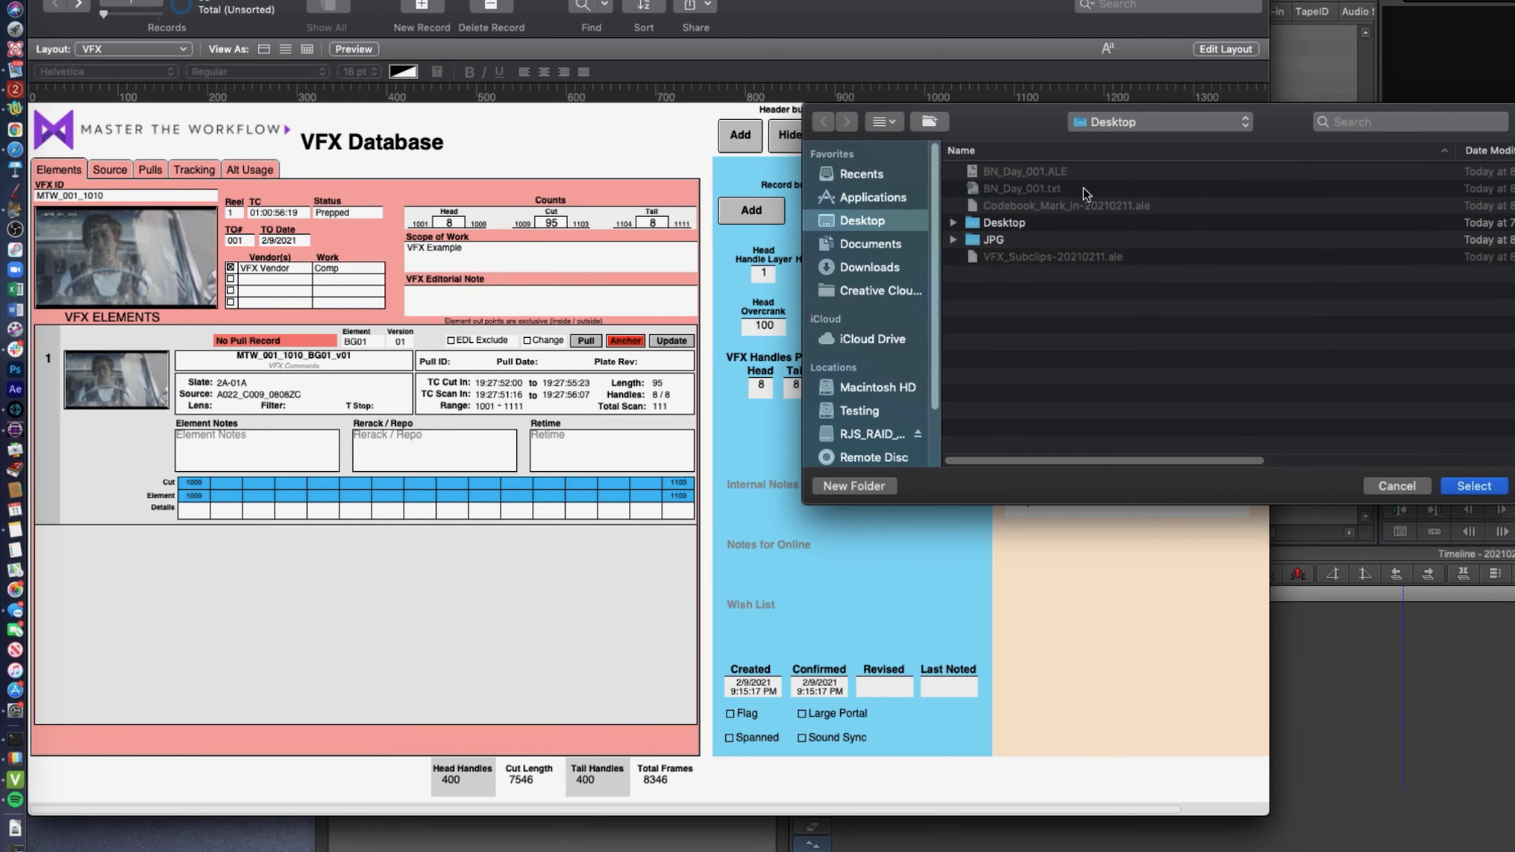
left_click(1492, 484)
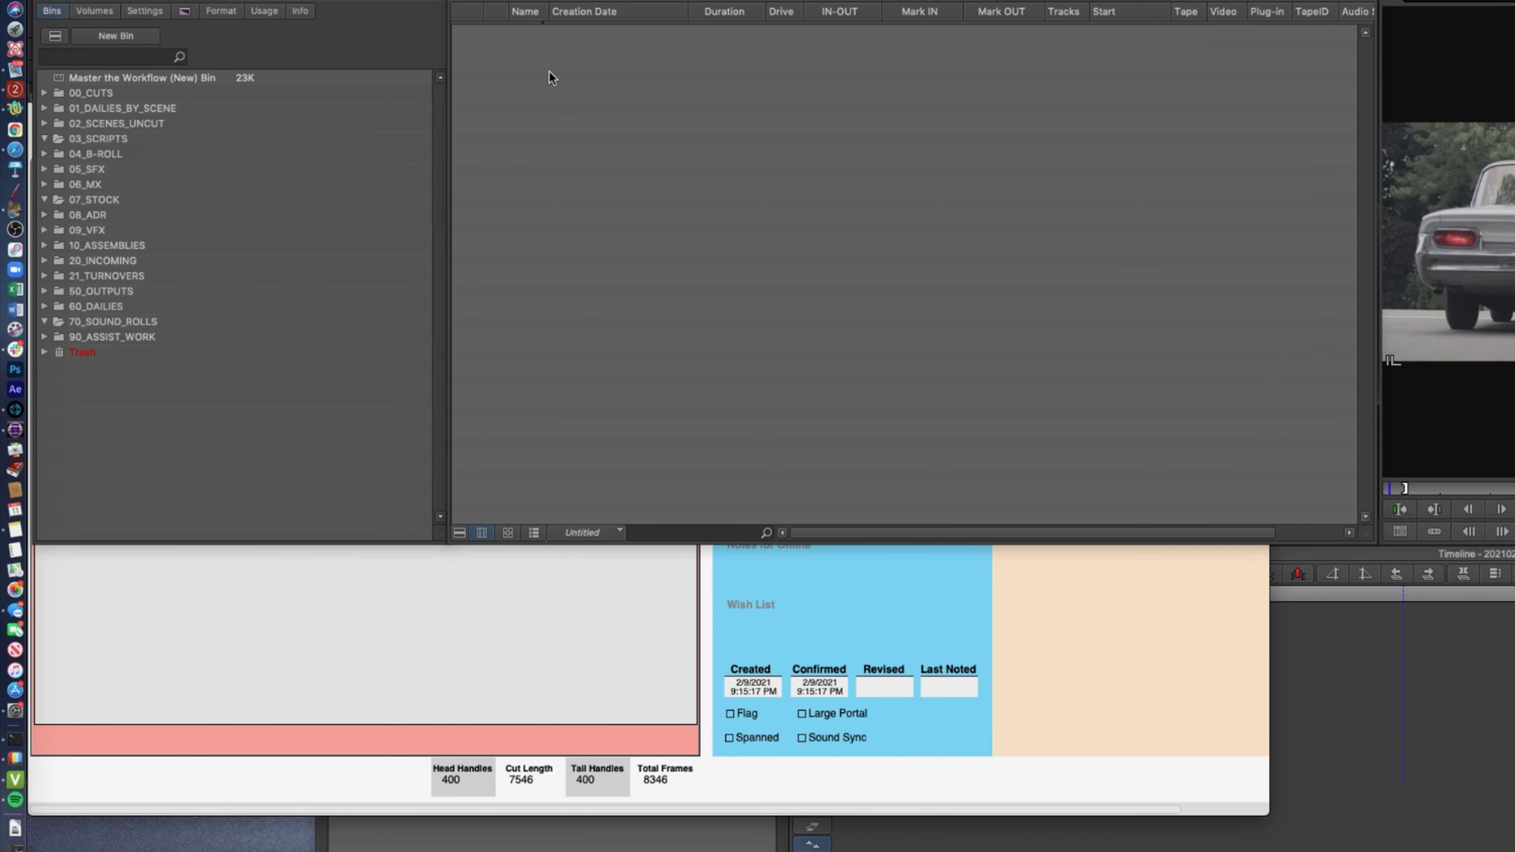
Set the shot log import setting in Avid Media Composer to maintain events as logged
left_click(154, 10)
scroll(158, 266, "down", 2)
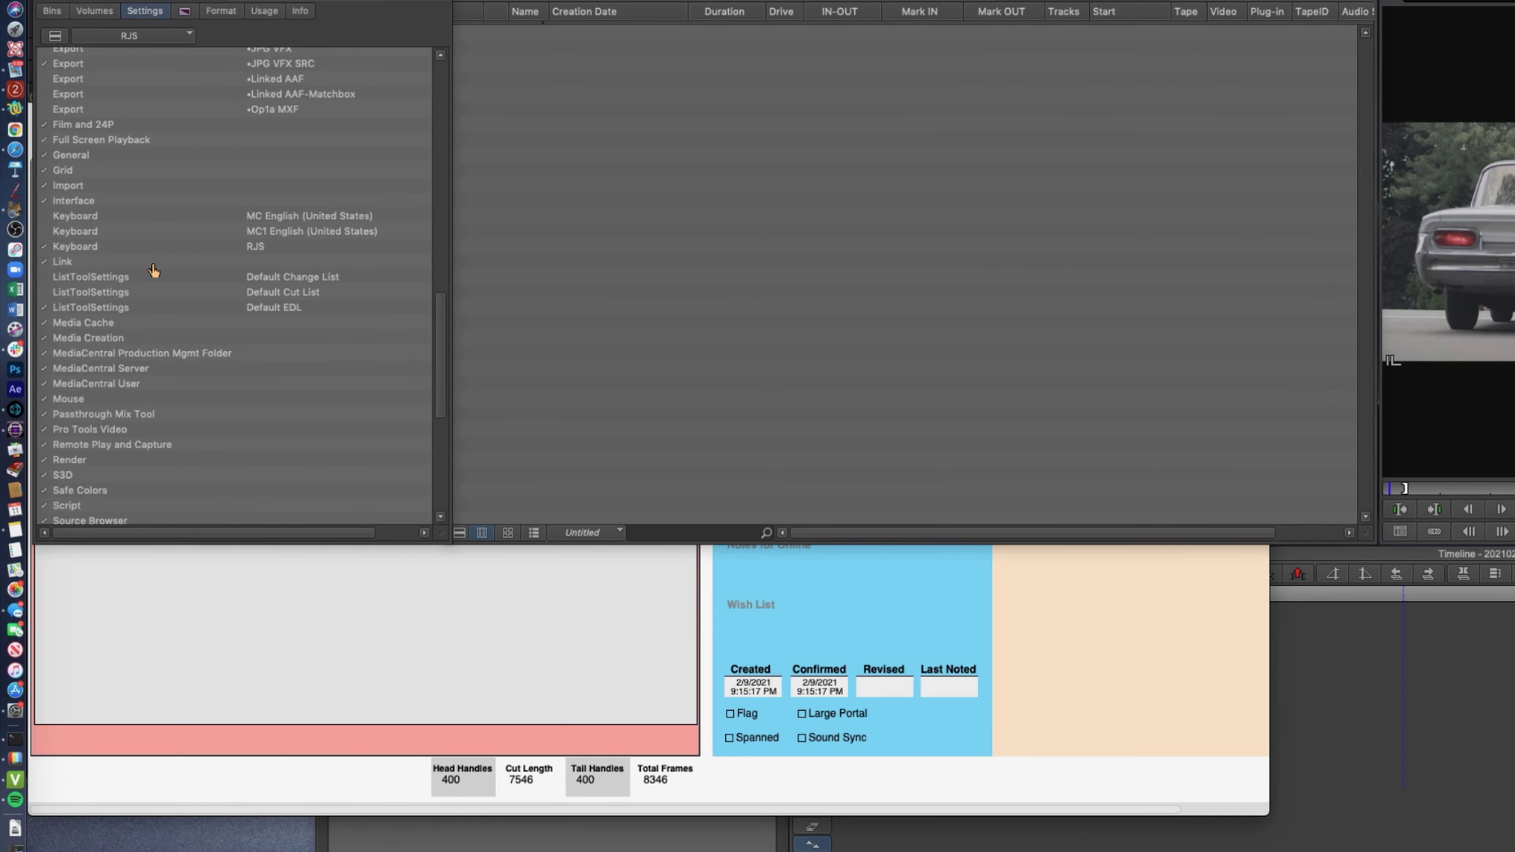
double_click(103, 292)
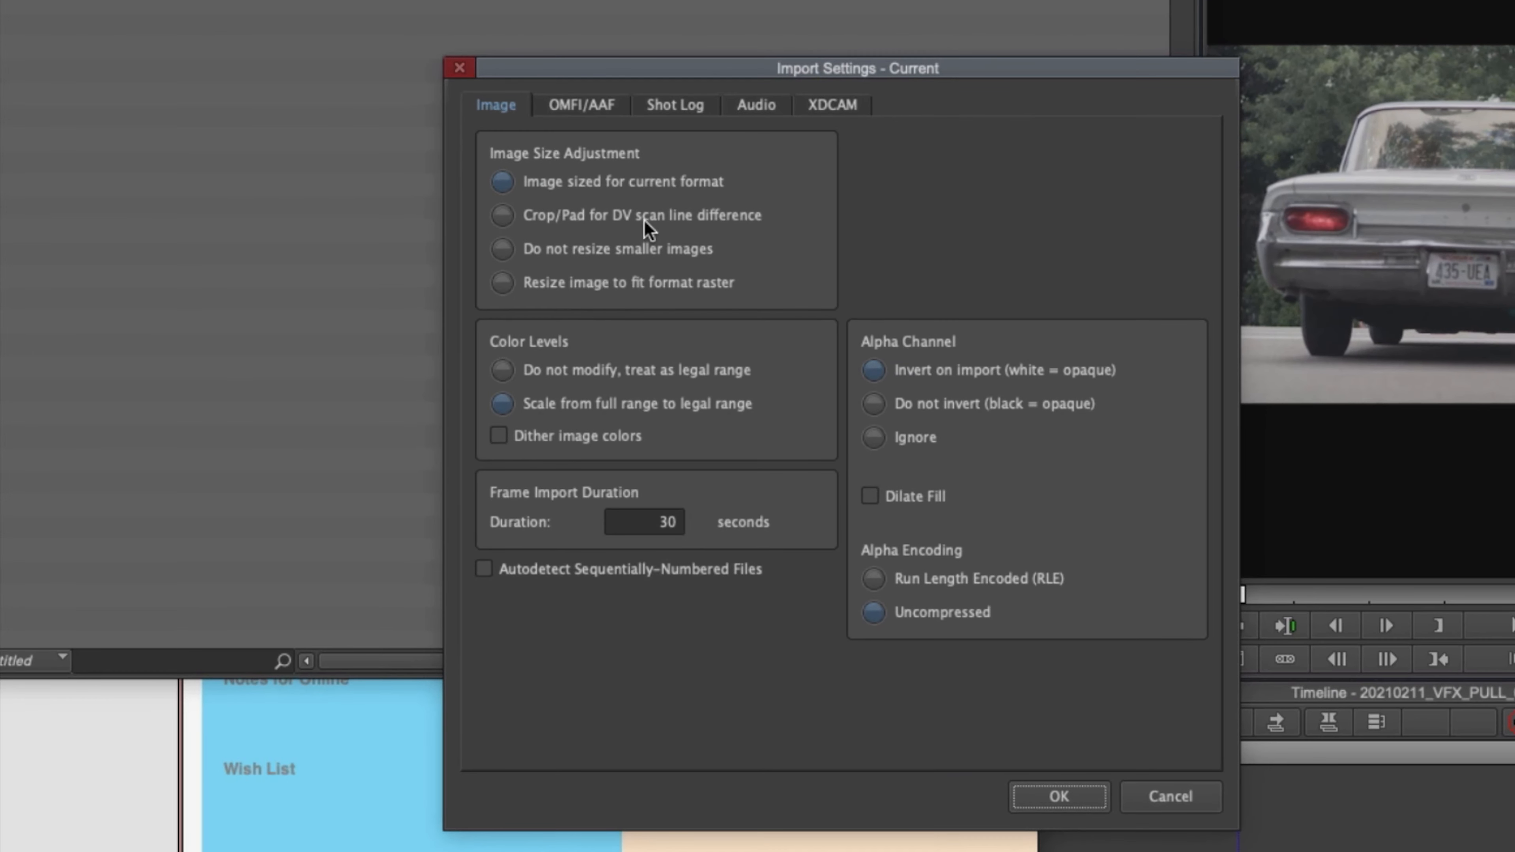
left_click(691, 104)
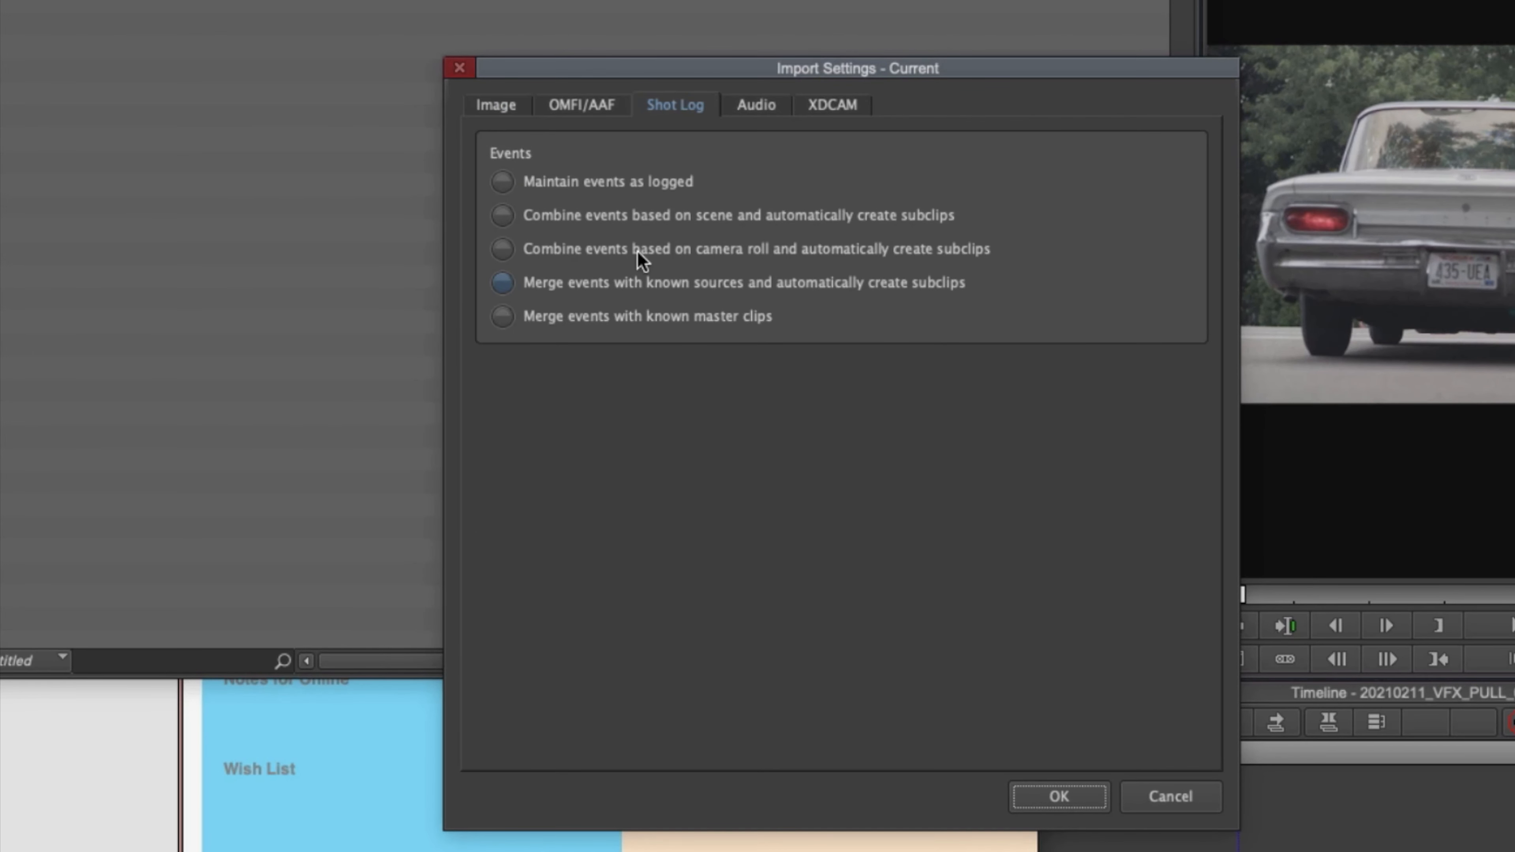
left_click(599, 179)
left_click(1079, 685)
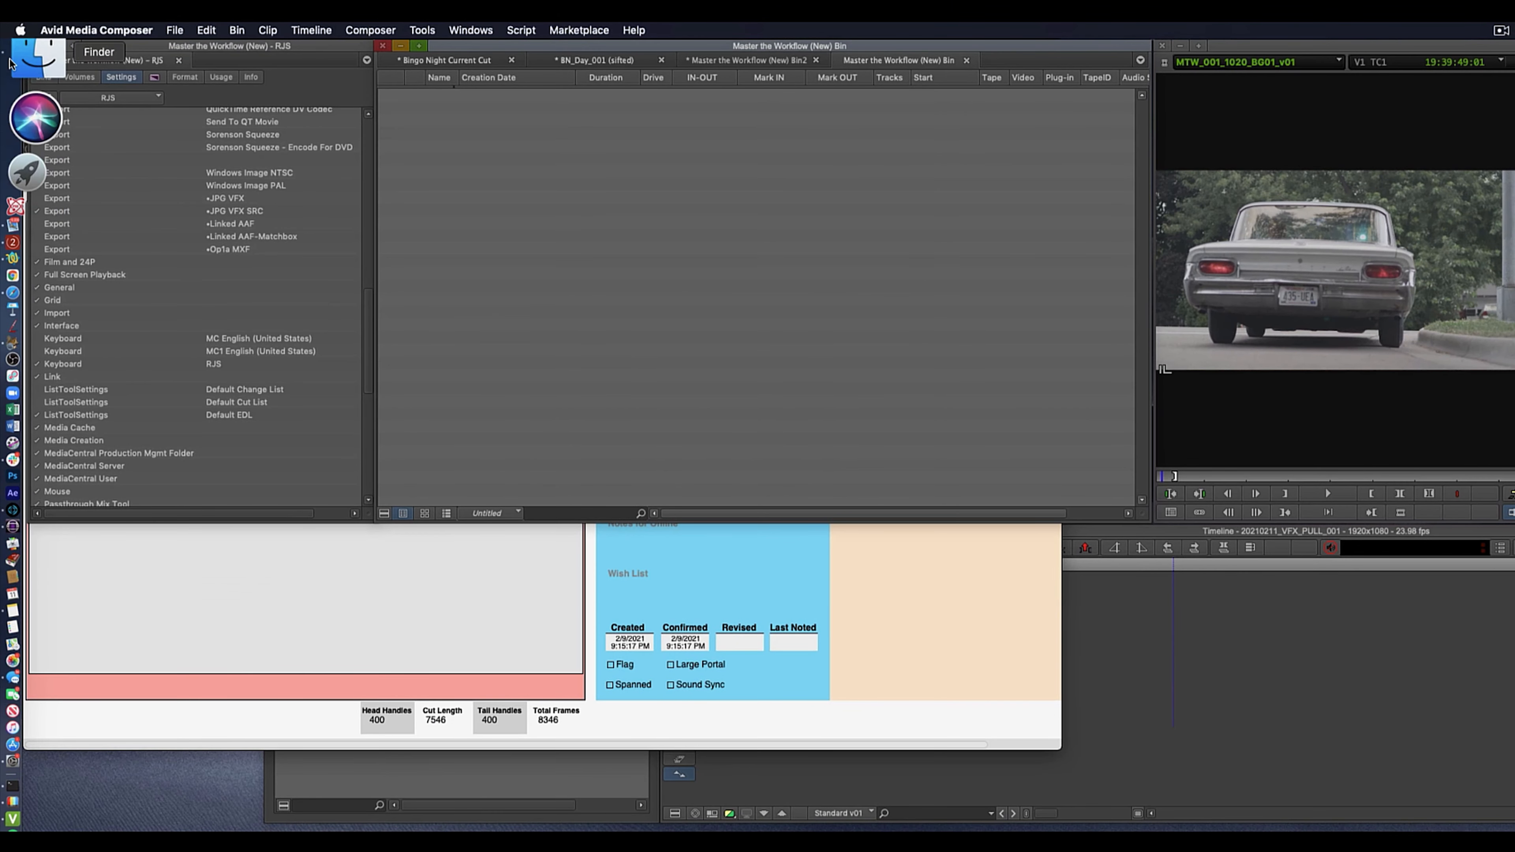
Import VFX_Dummy_Clips-20210211.ale from the Desktop into the new bin and load MTW_001_1420 and MTW_001_1490 in the source monitor
left_click(10, 63)
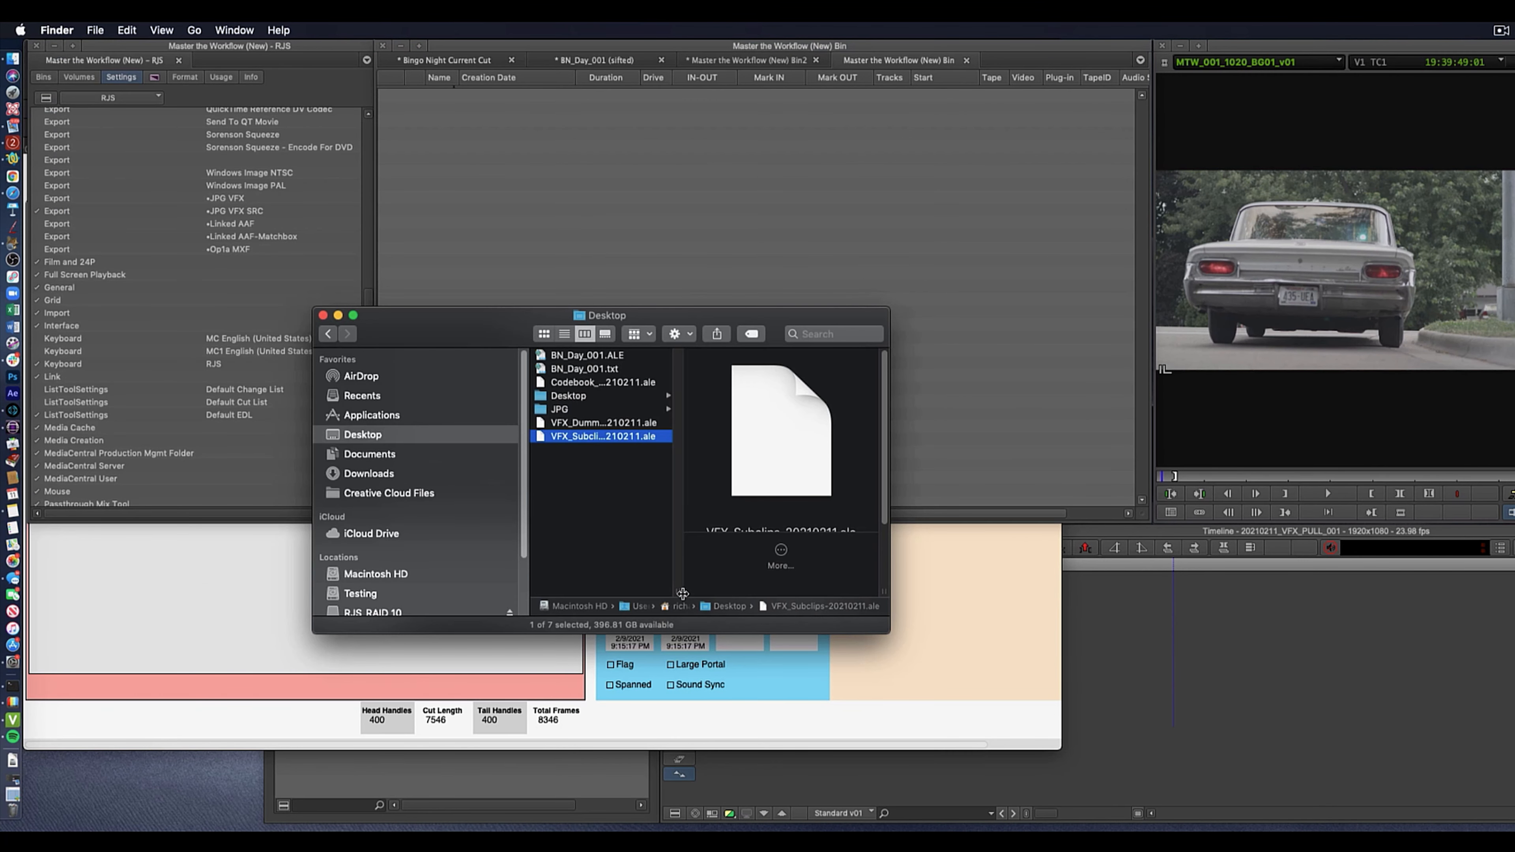
left_click(582, 423)
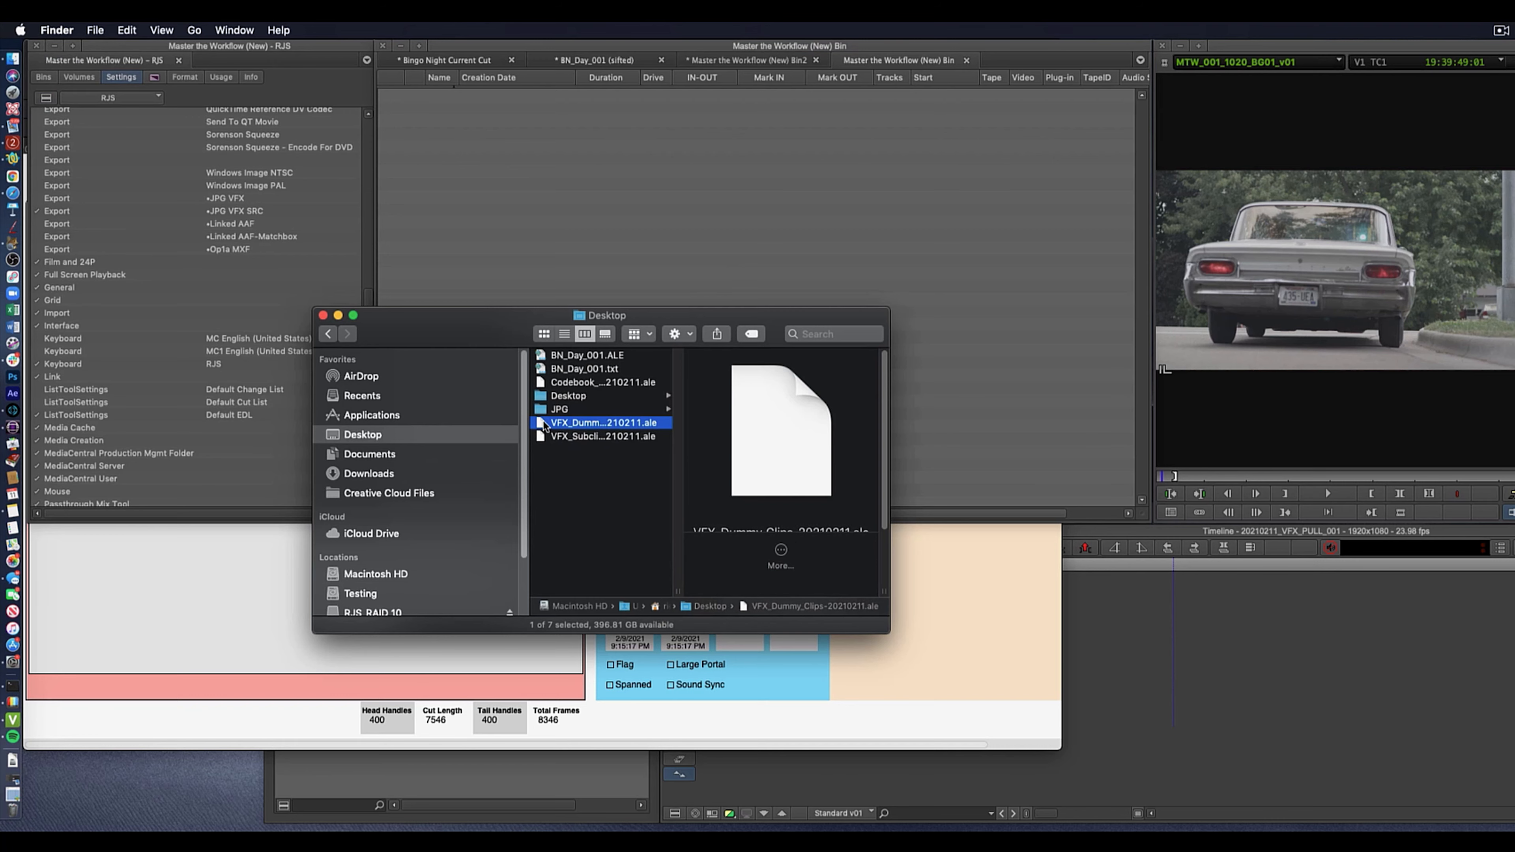
left_click_drag(544, 424, 501, 191)
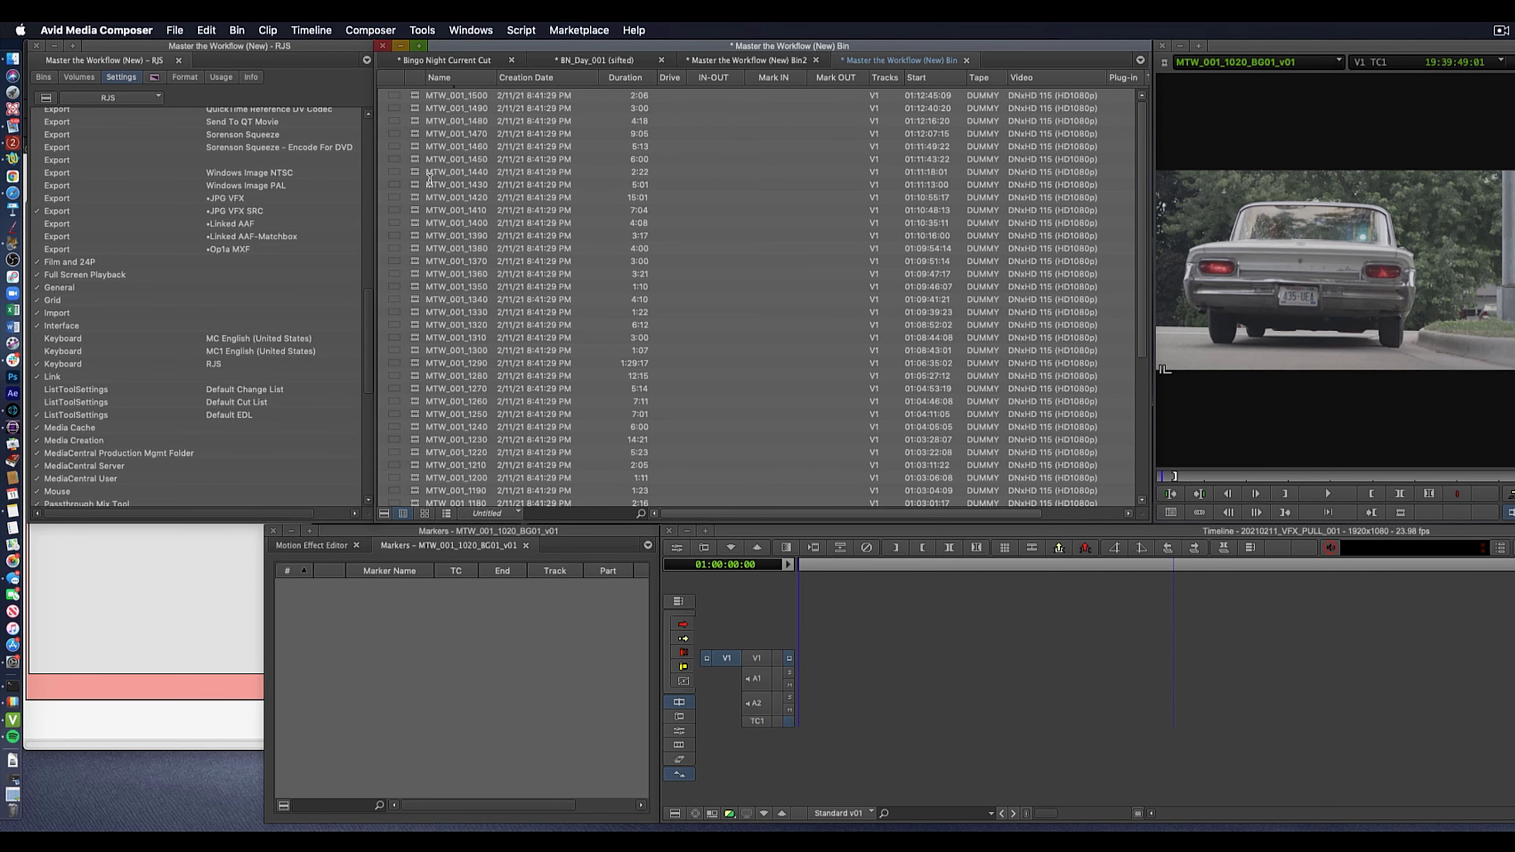
double_click(420, 195)
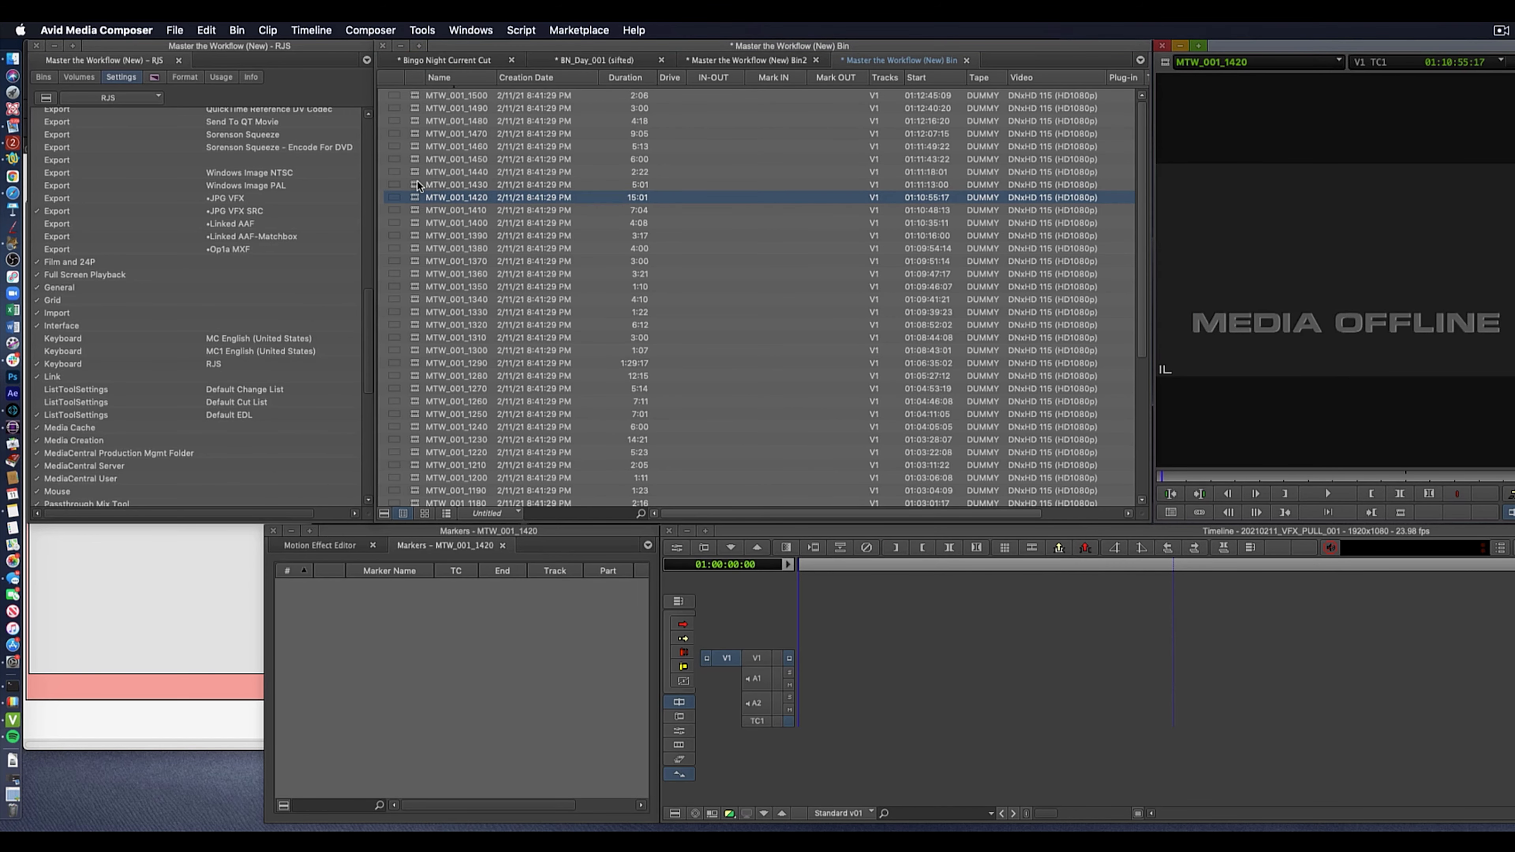
double_click(414, 109)
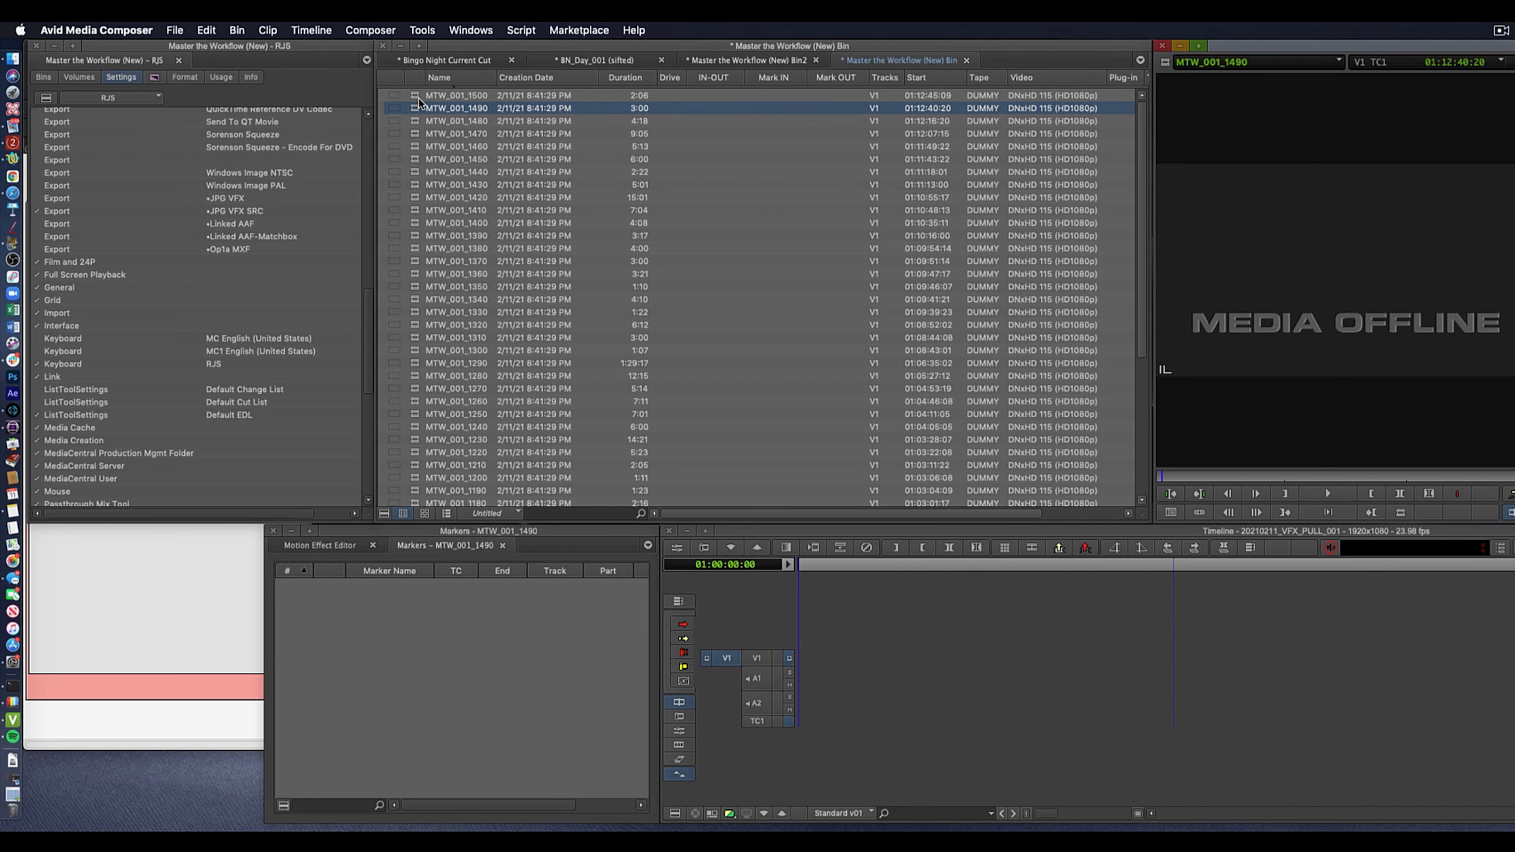
Sort the dummy clips in the new bin by name in ascending order
left_click(440, 77)
key("super+e")
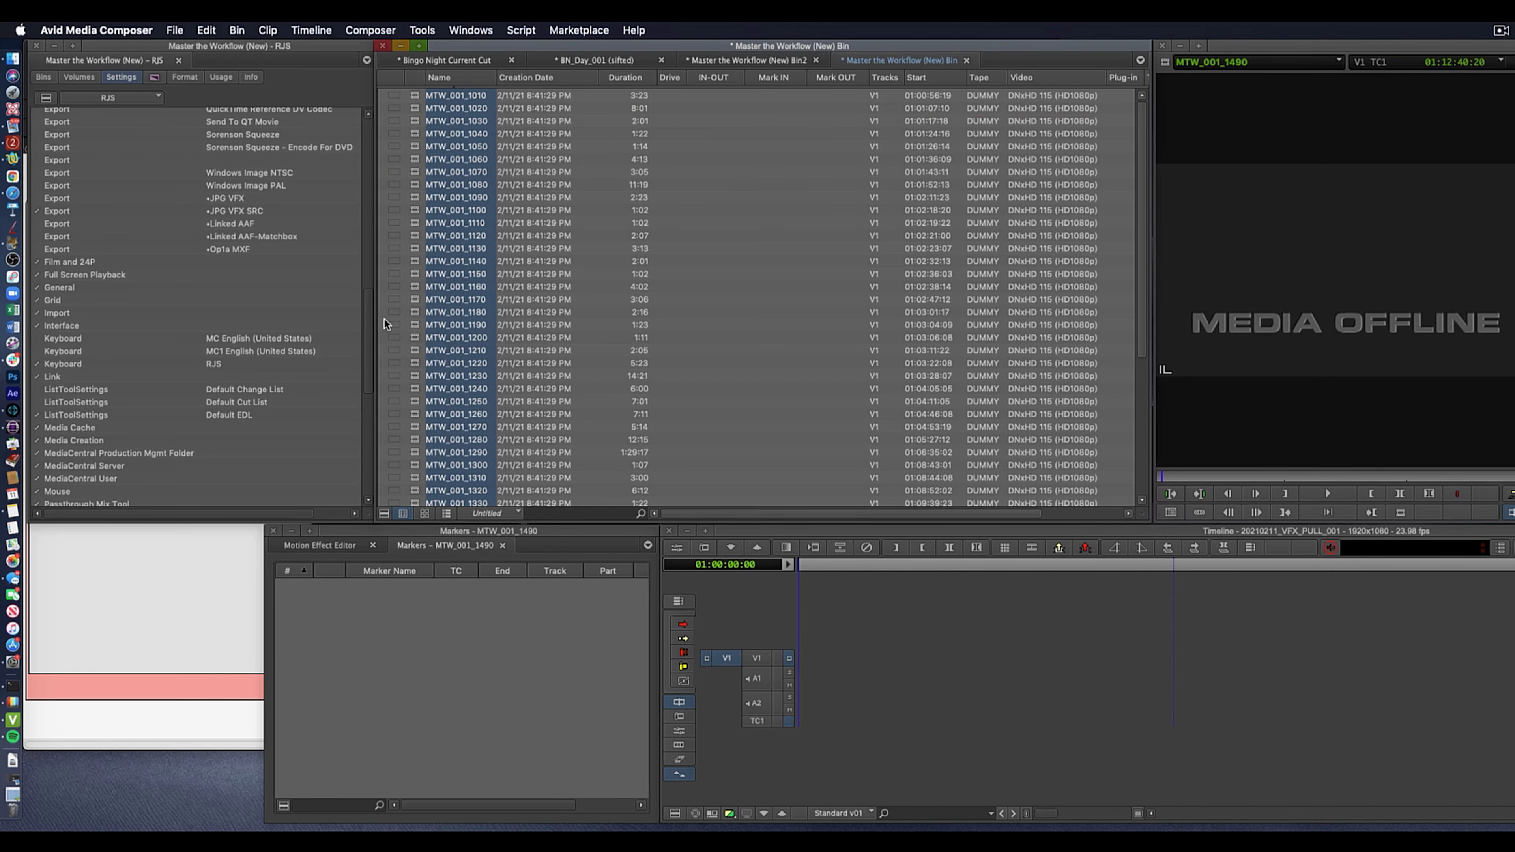
left_click(385, 326)
Dismiss the export options in the VFX Database and return to the new bin to select dummy clip MTW_001_1010
left_click(186, 654)
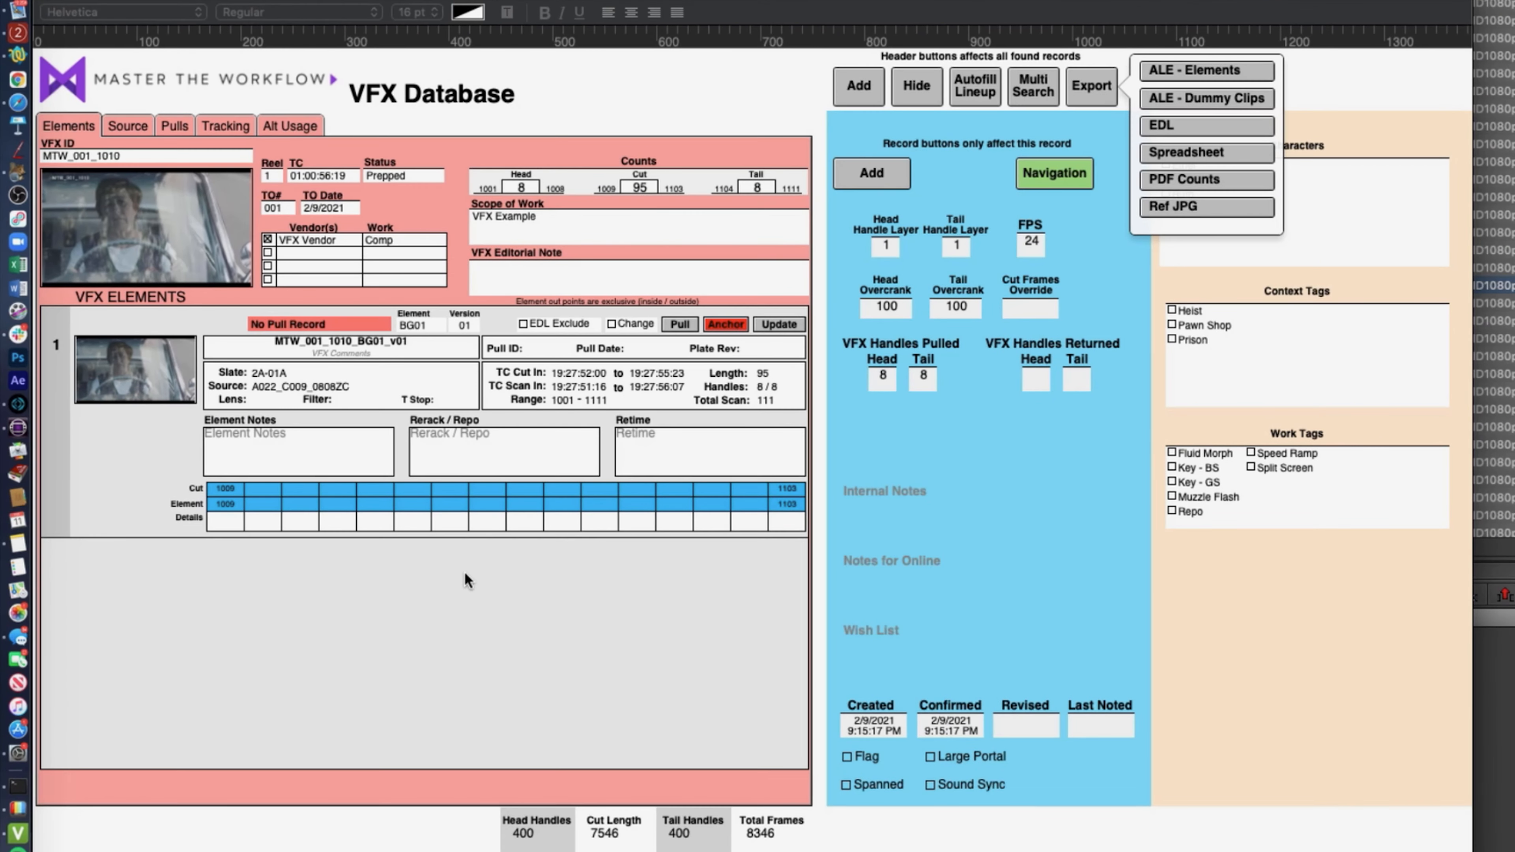
left_click(817, 588)
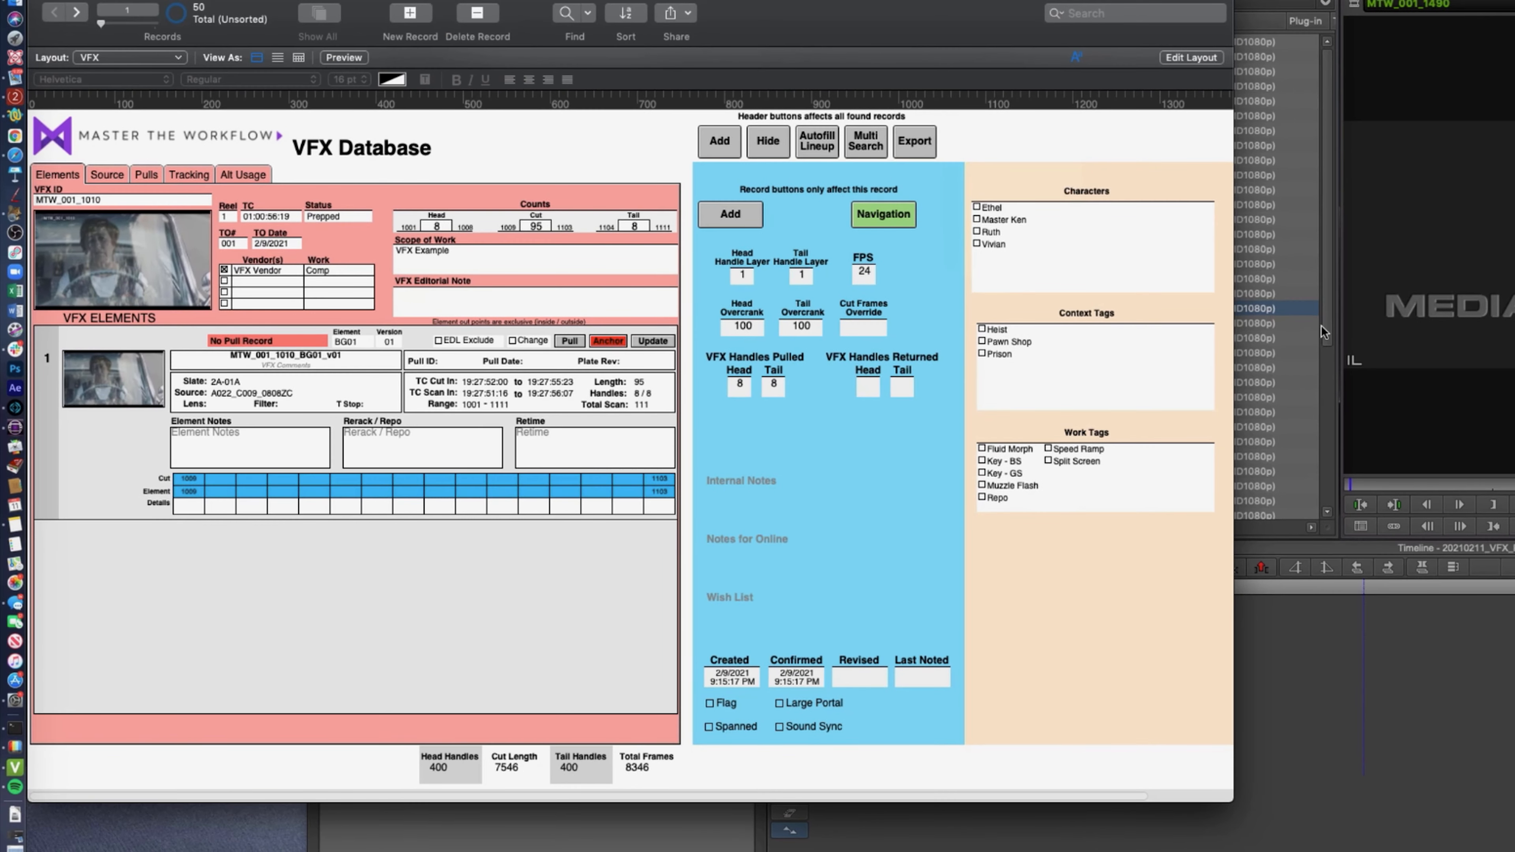
left_click(1246, 2)
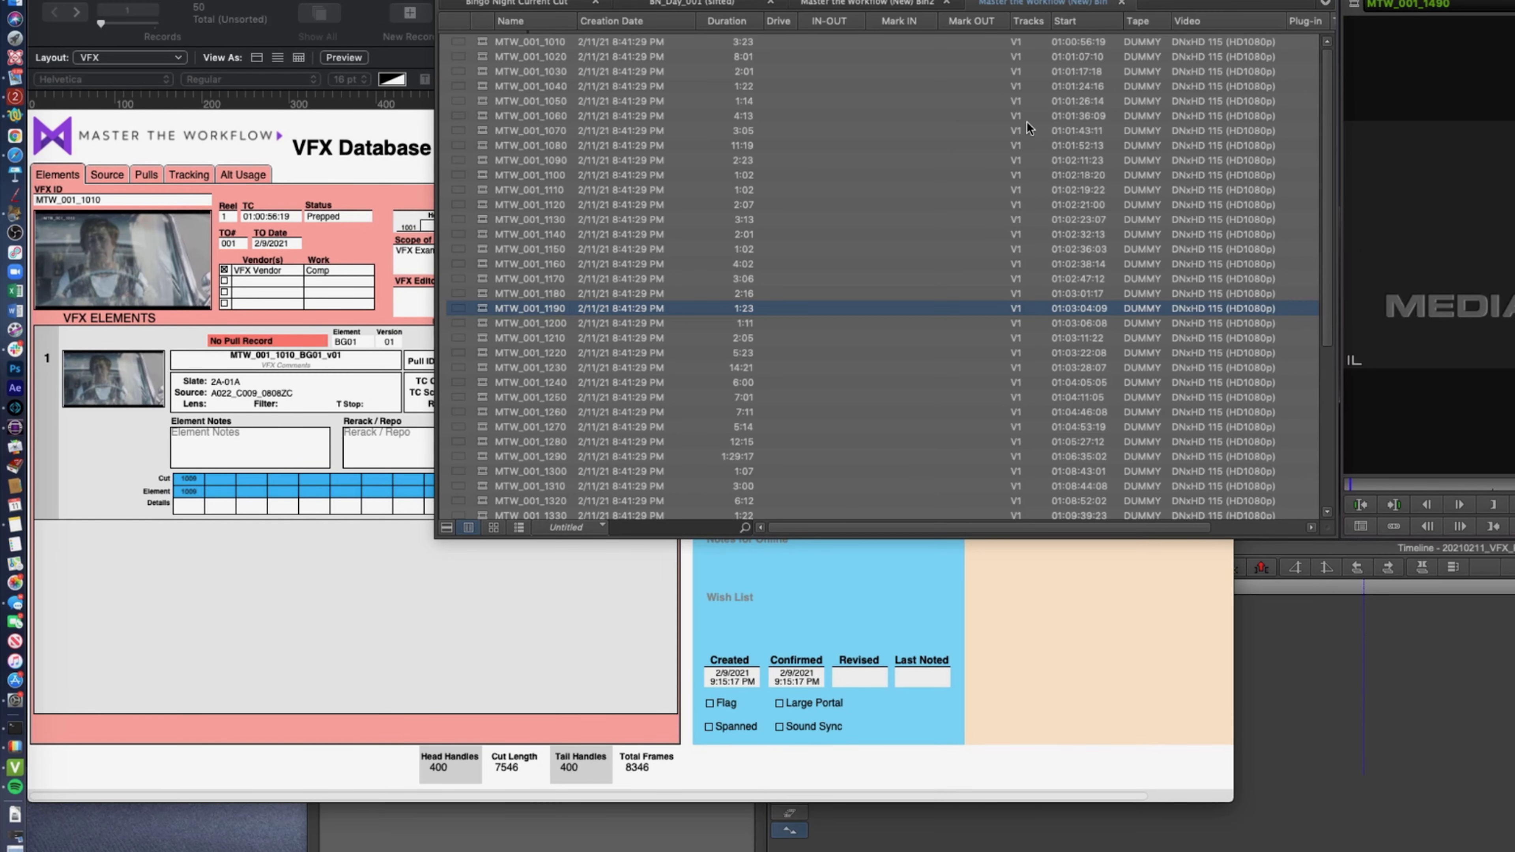
left_click(1399, 549)
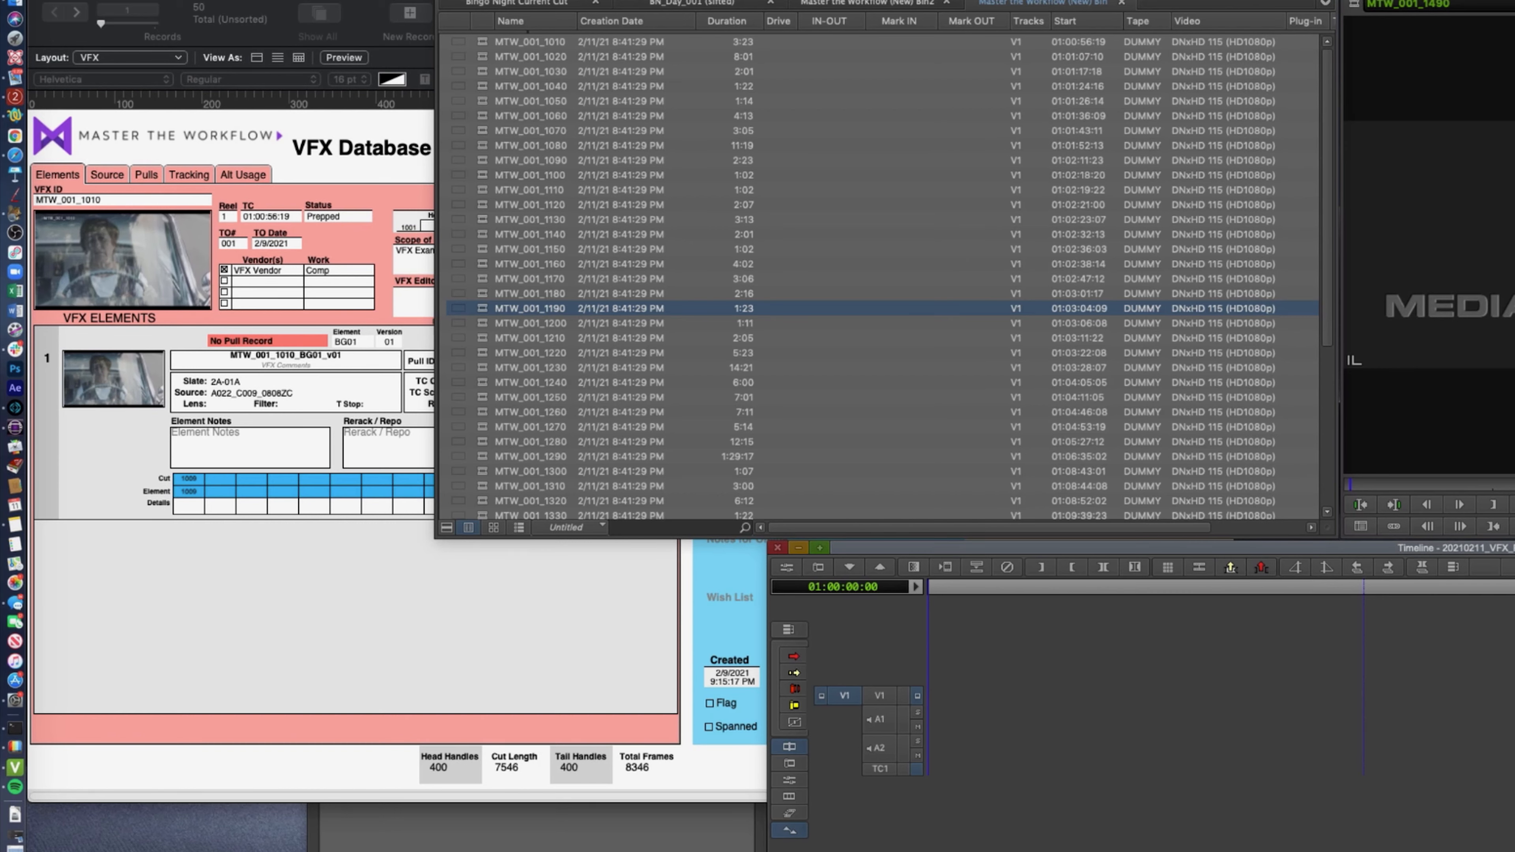
left_click(484, 42)
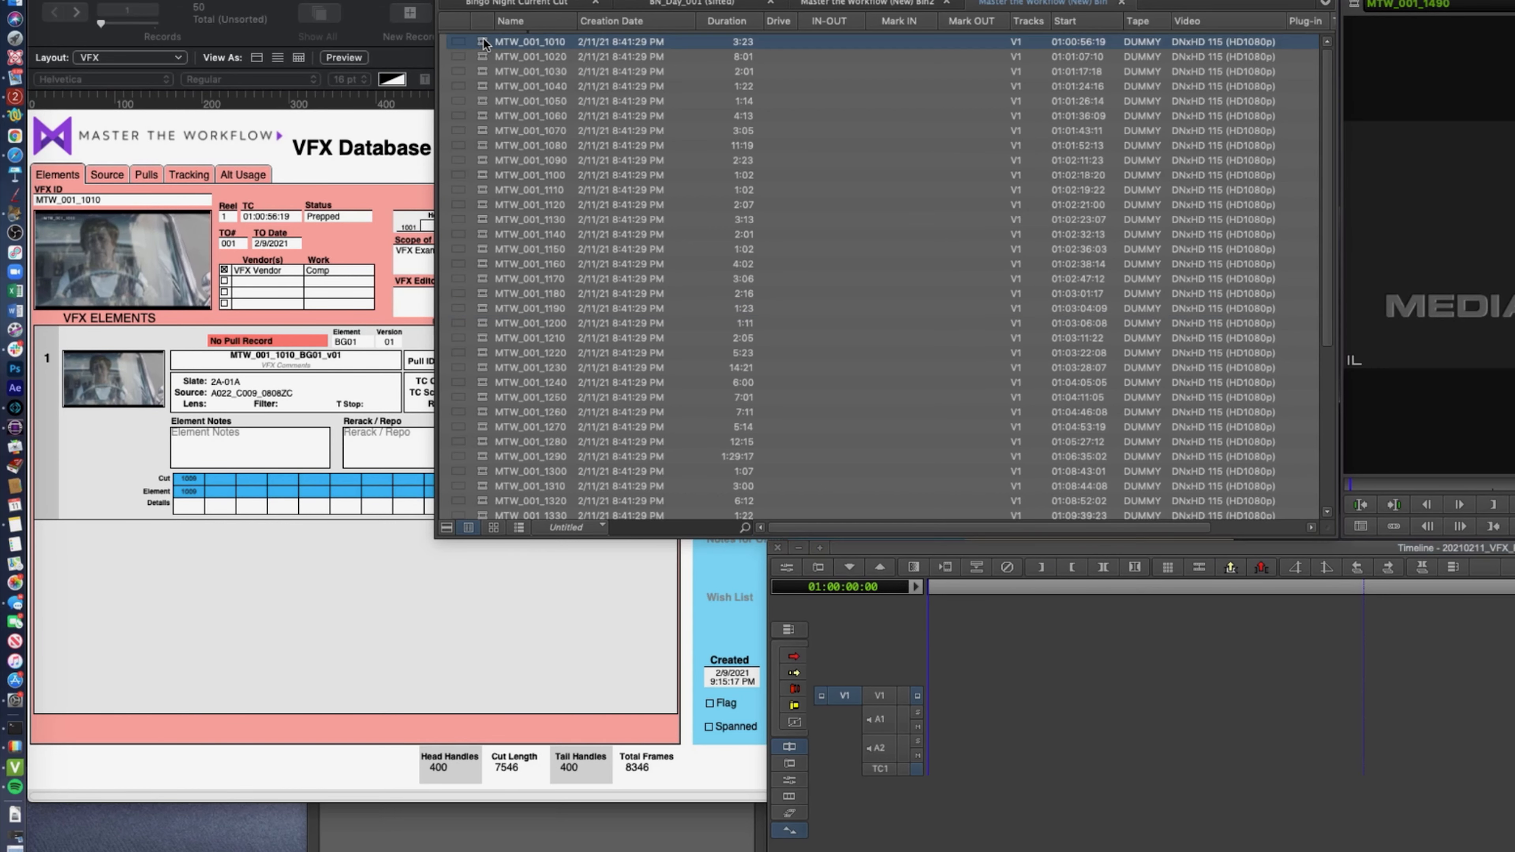
Build an AutoSequence from all the dummy clips, MTW_001_1010 through MTW_001_1500
scroll(510, 188, "down", 6)
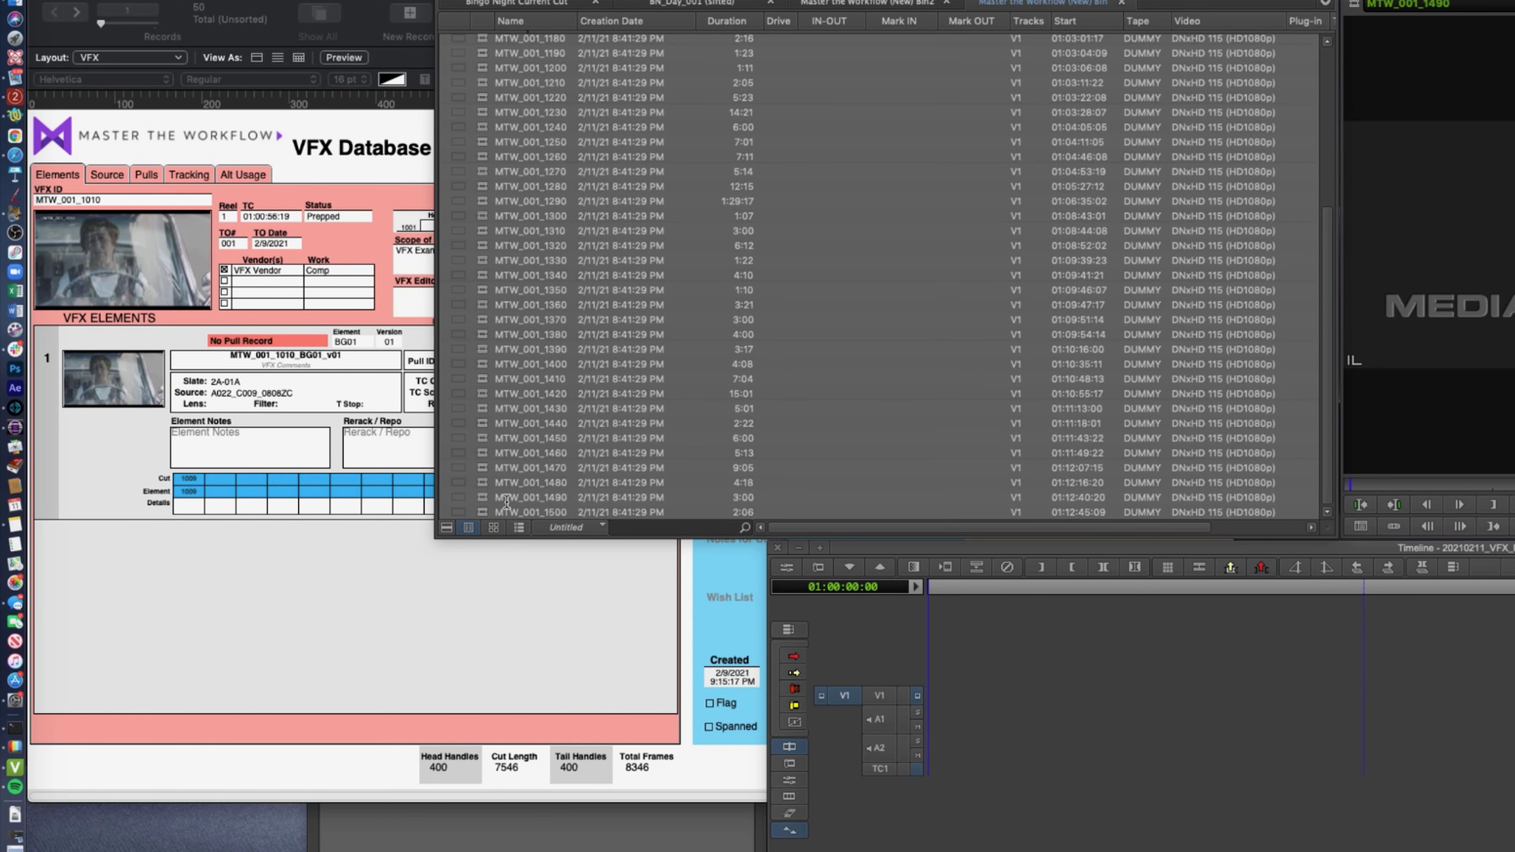
left_click(485, 513, "shift")
scroll(540, 406, "up", 6)
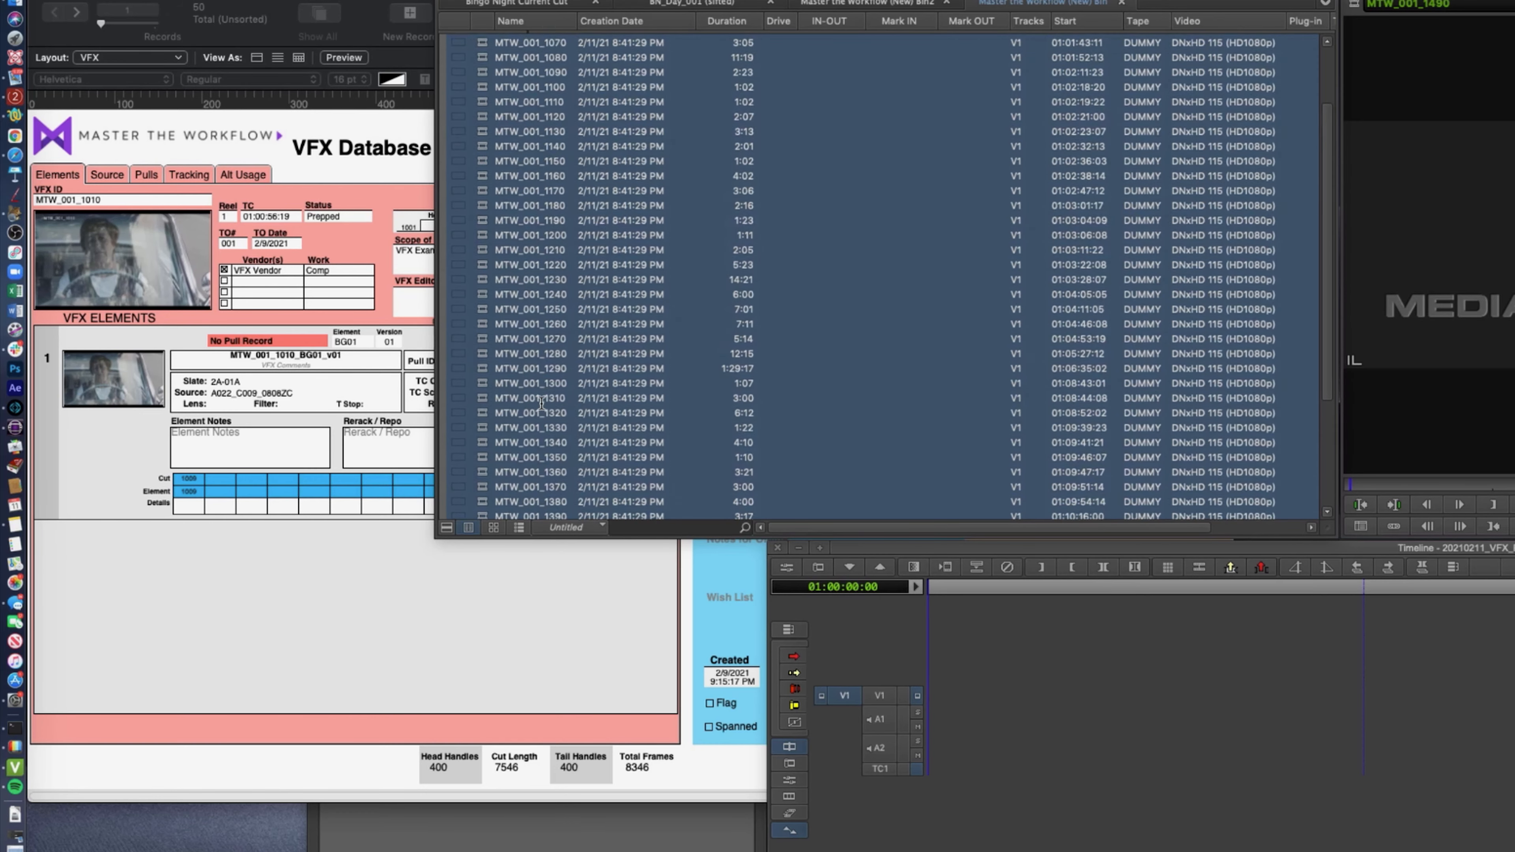
left_click(273, 1)
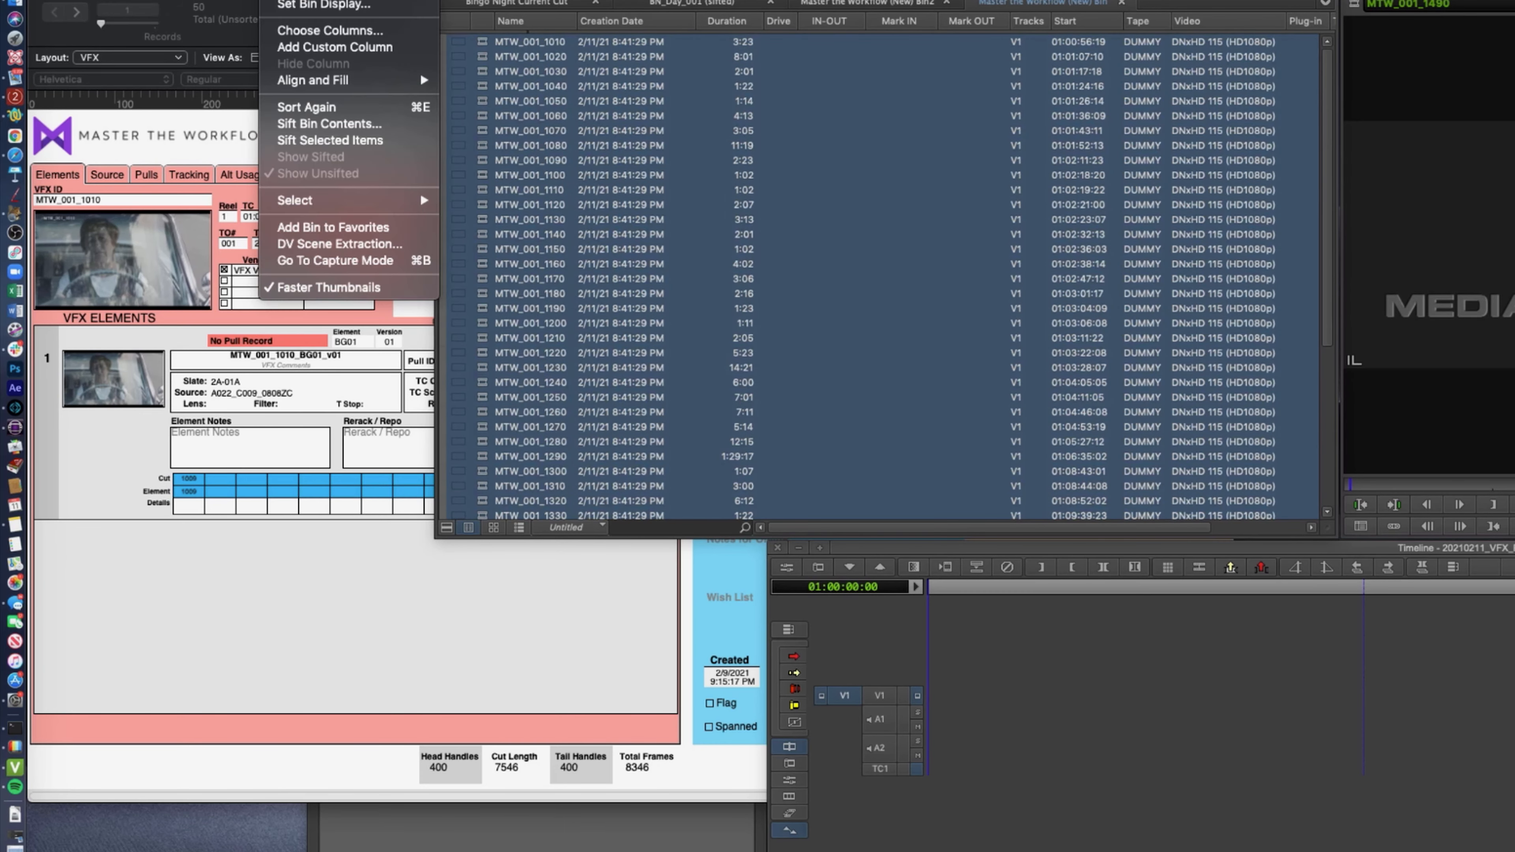
mouse_move(308, 1)
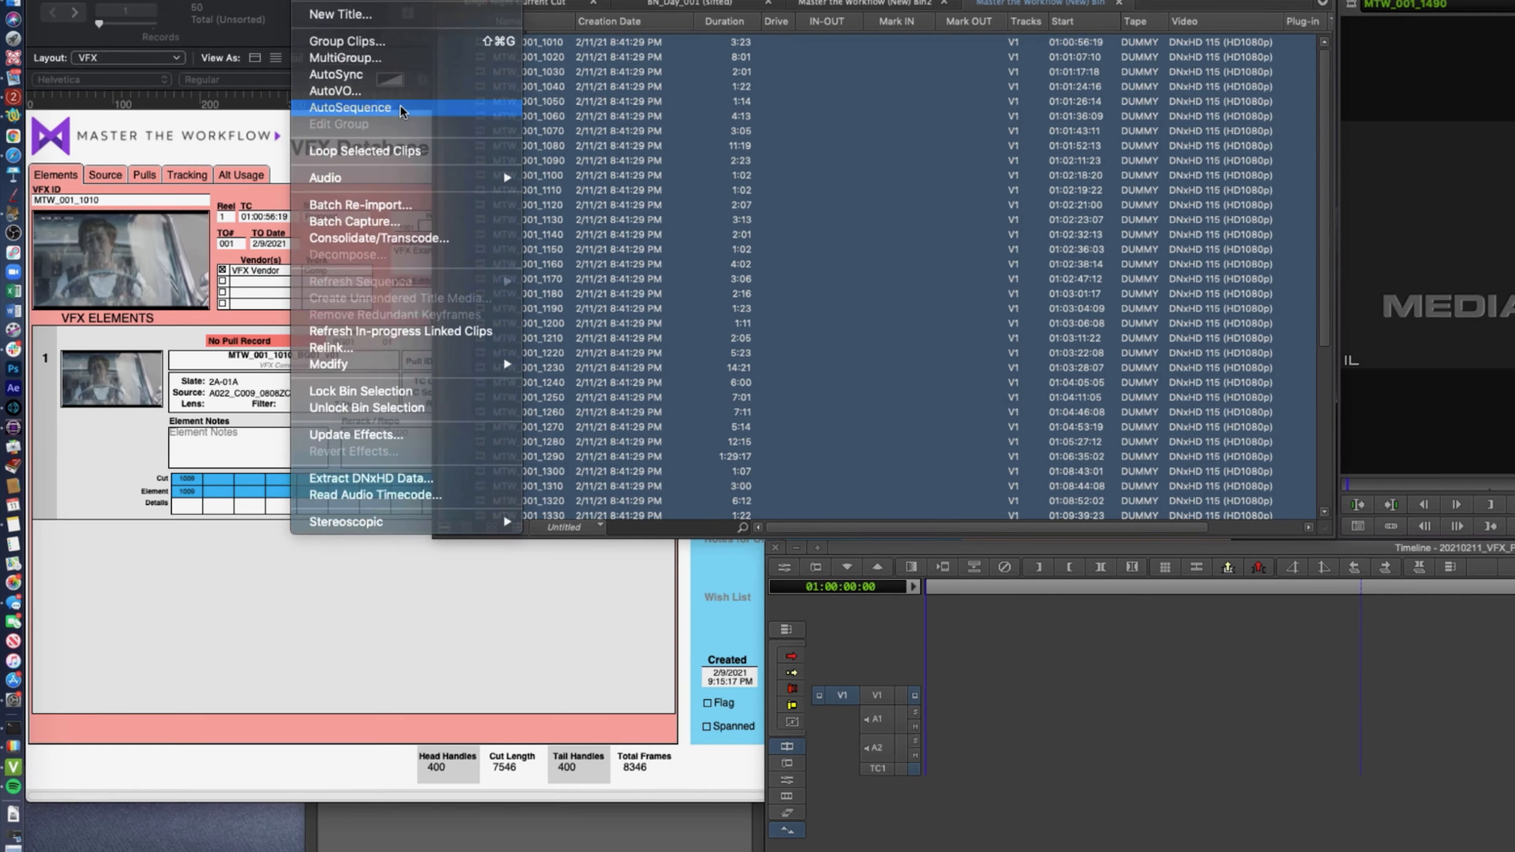
left_click(353, 107)
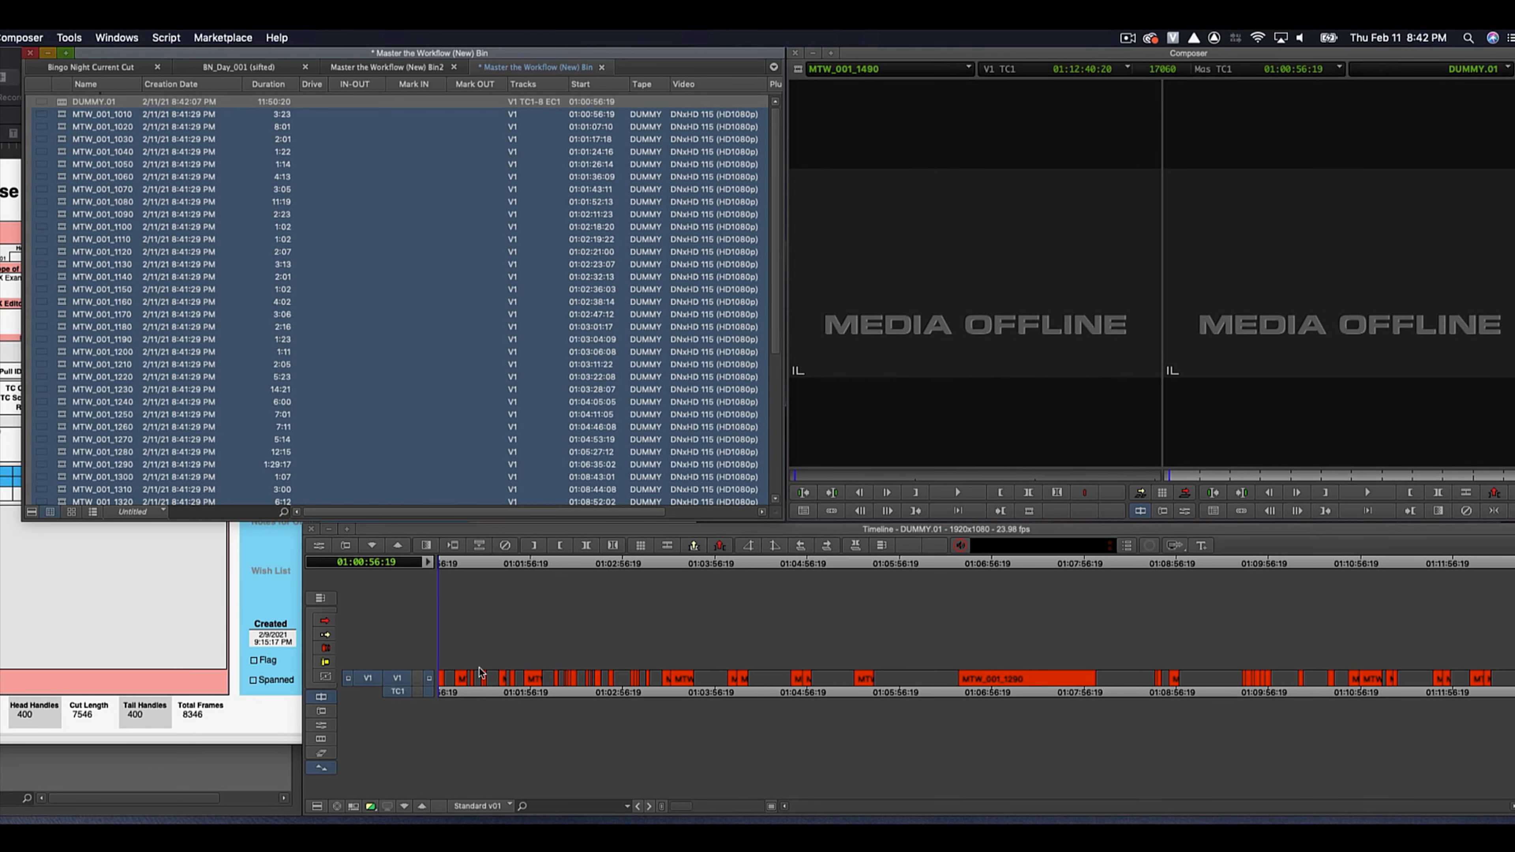
left_click(465, 683)
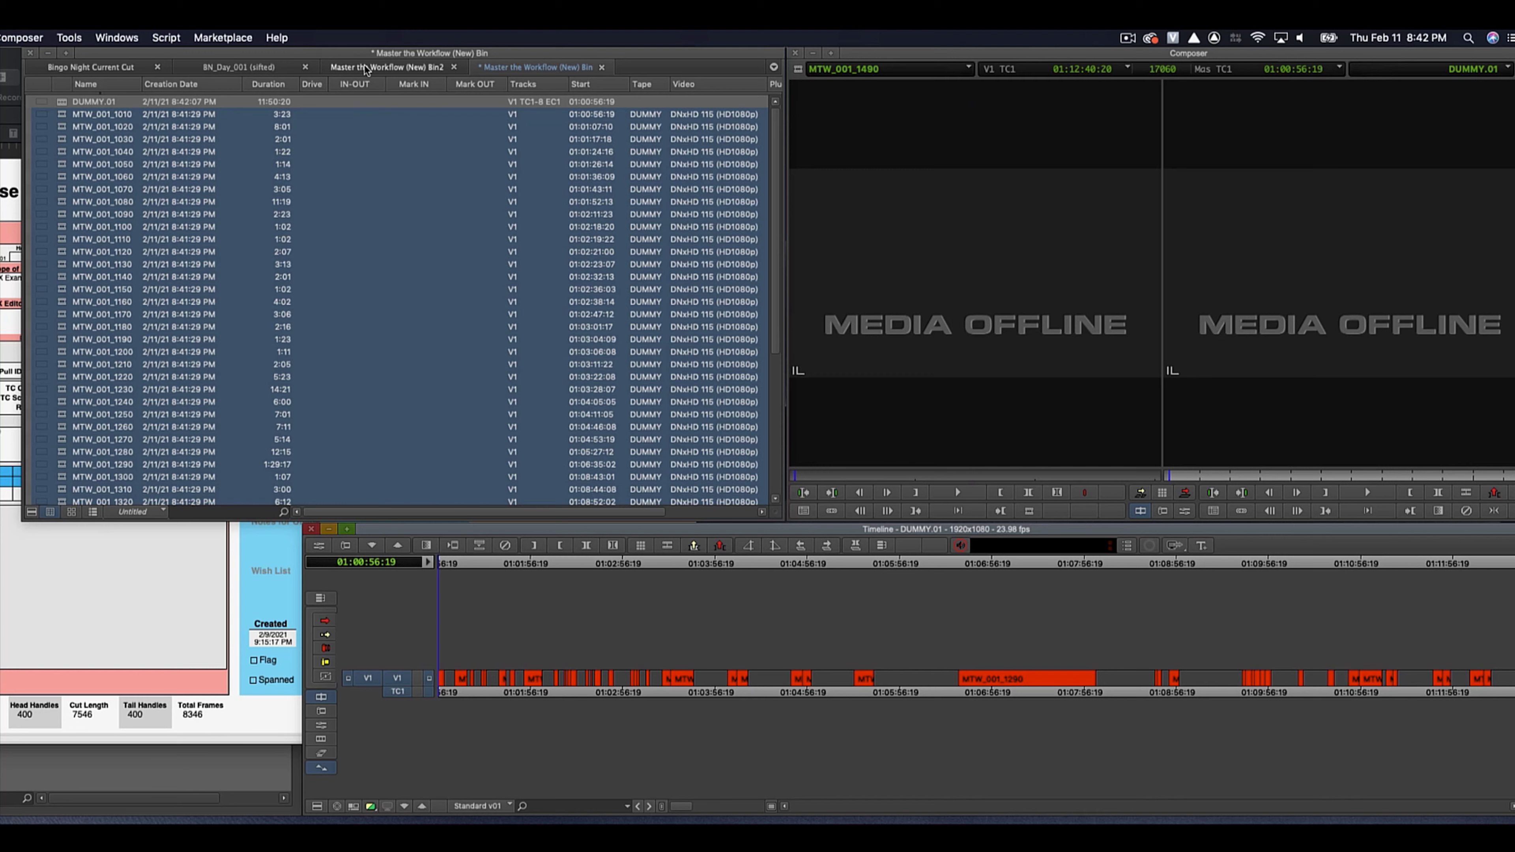
Load Bingo Night R1v1111 ALE DEMO from the Bingo Night Current Cut bin into the timeline and clear its in and out marks
left_click(266, 66)
left_click(101, 68)
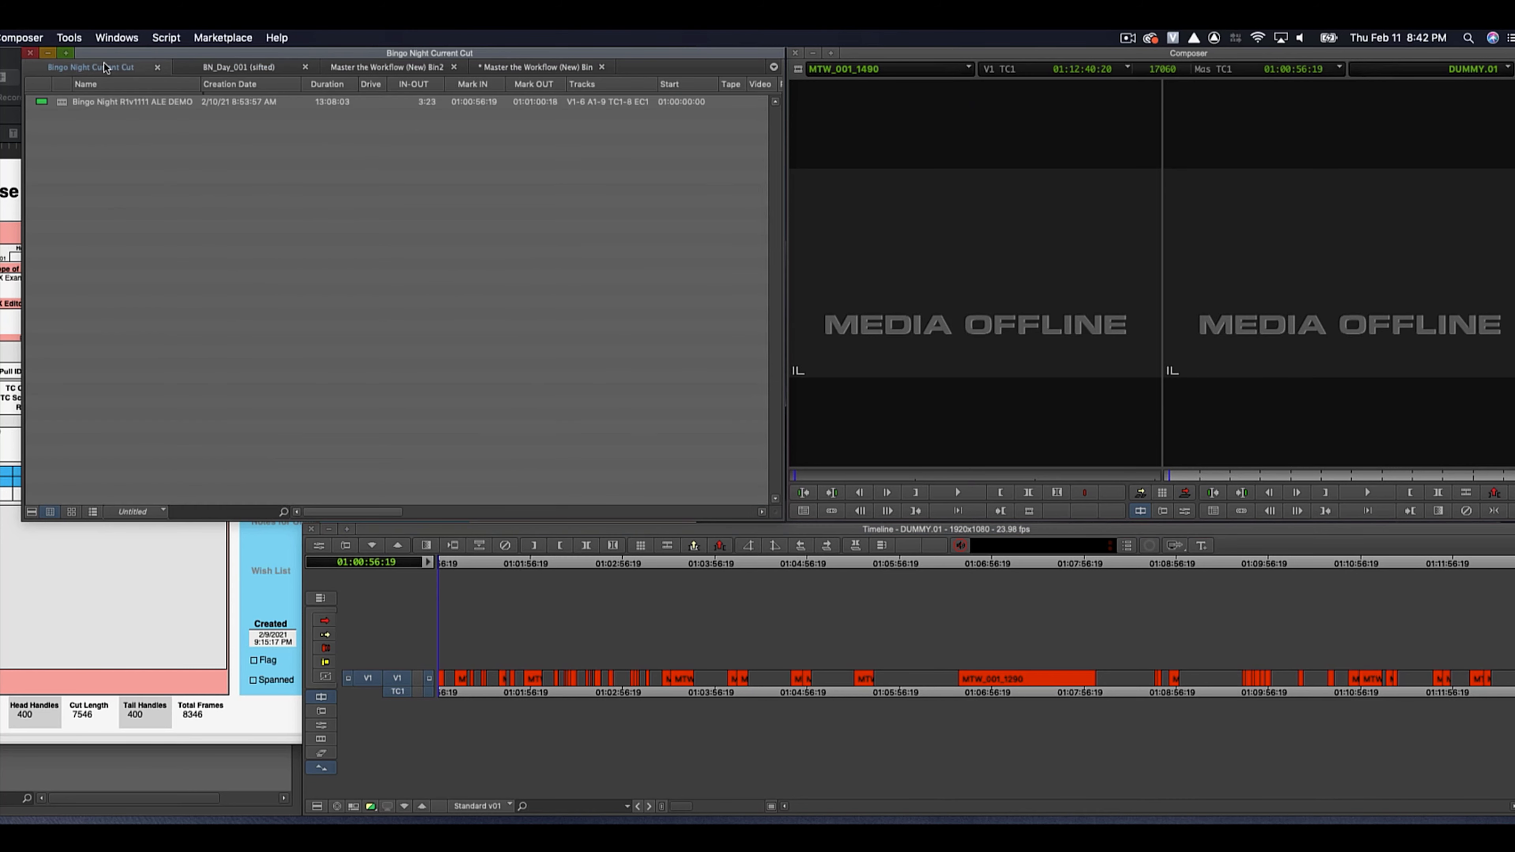
left_click(61, 104)
double_click(62, 105)
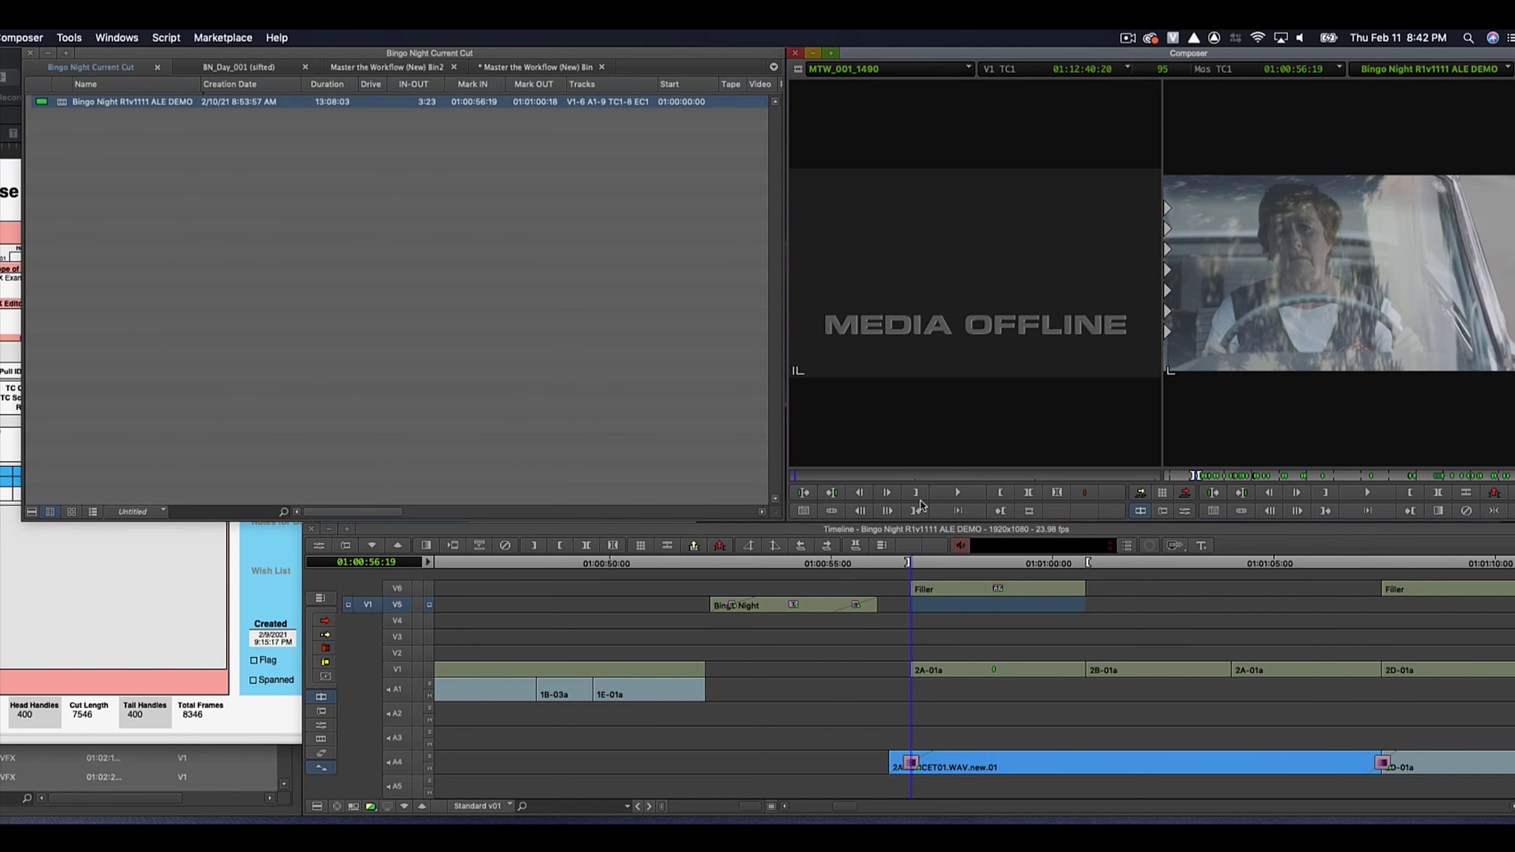
key("g")
key("super+slash")
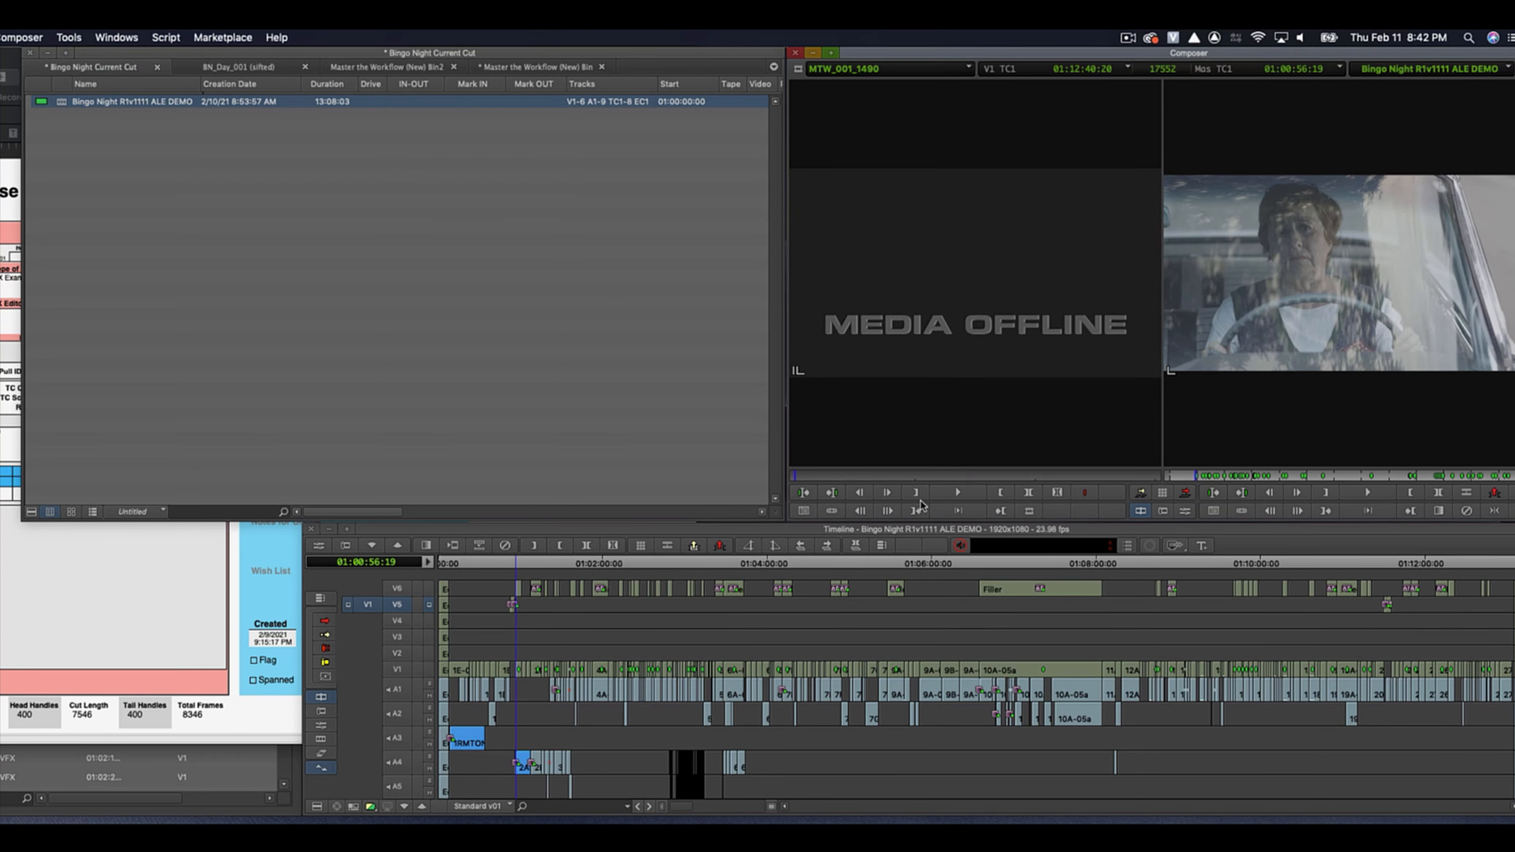
Add video track V7 to the Bingo Night sequence, above the VFX ID titles
key("super+y")
key("super+bracketright")
key("super+bracketright")
key("super+bracketright")
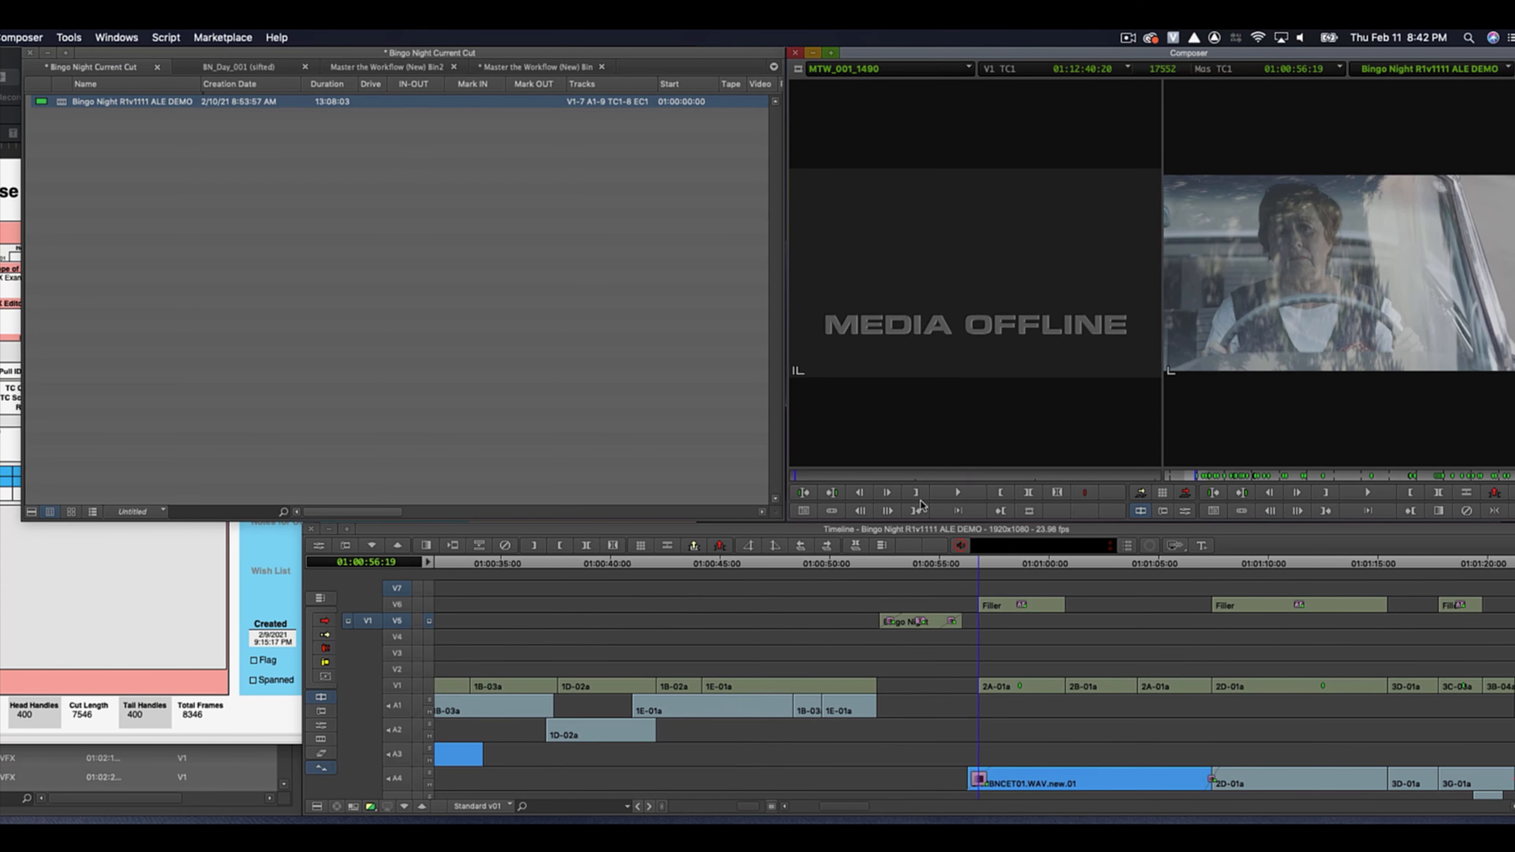
left_click(1031, 608)
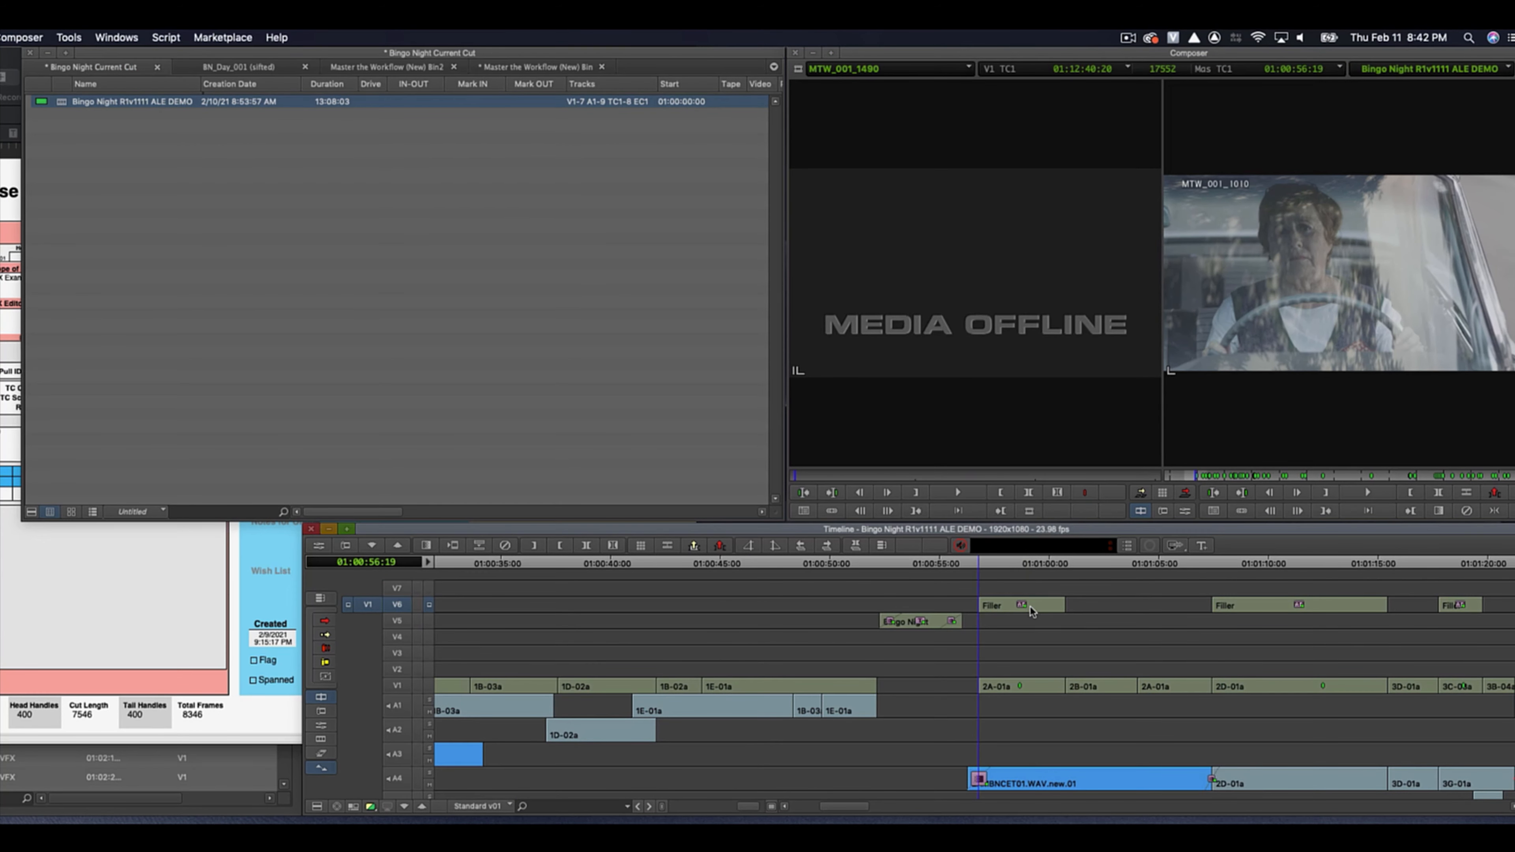
Mark an in point at 01:00:56:19 in the cut and patch source track V1 to V7
key("i")
left_click(400, 589)
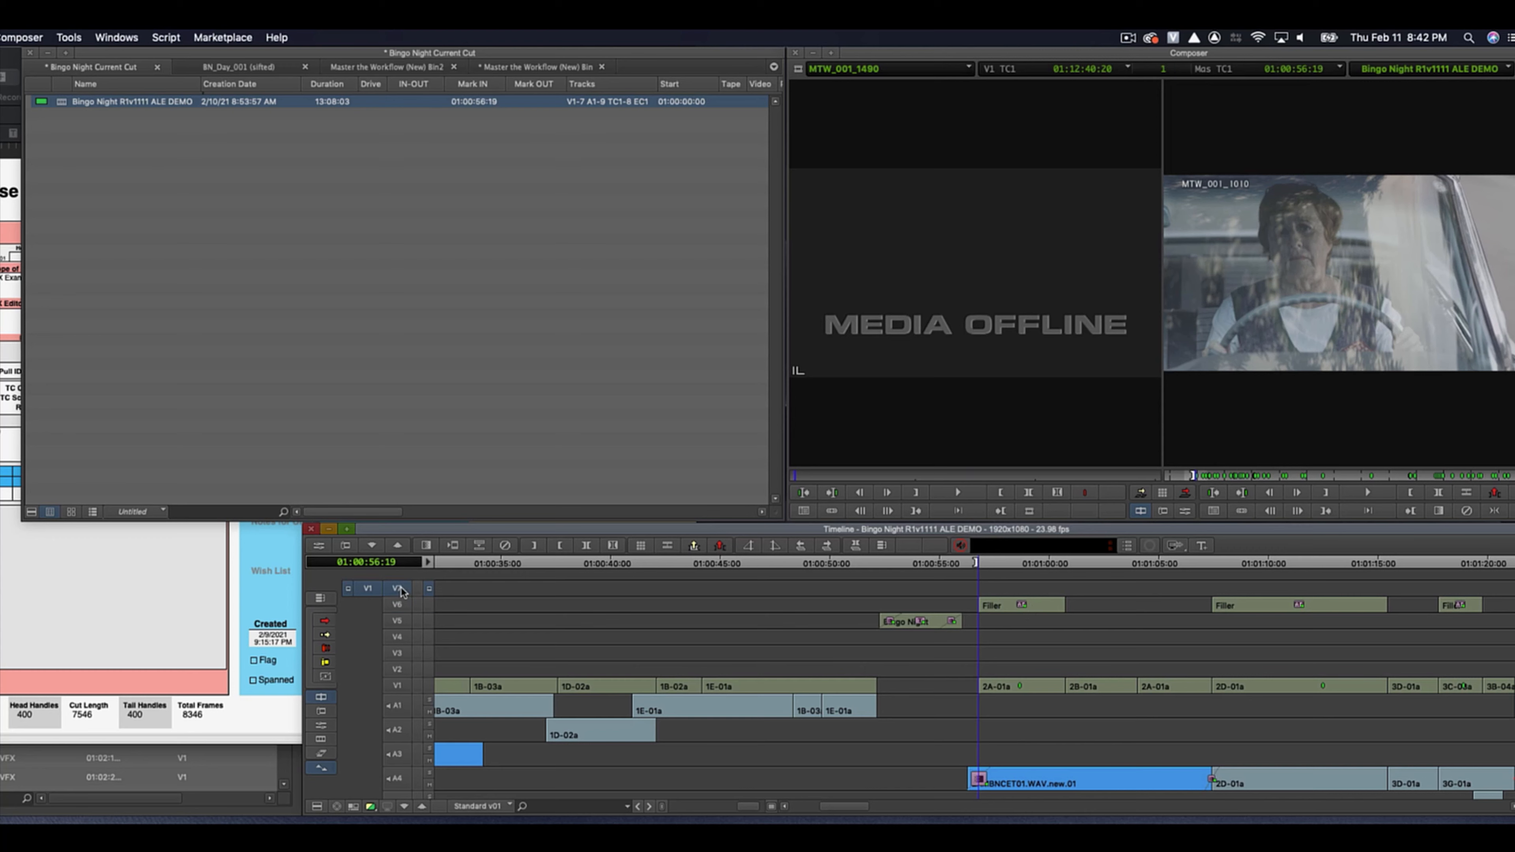
key("super+bracketleft")
key("super+bracketleft")
key("super+bracketleft")
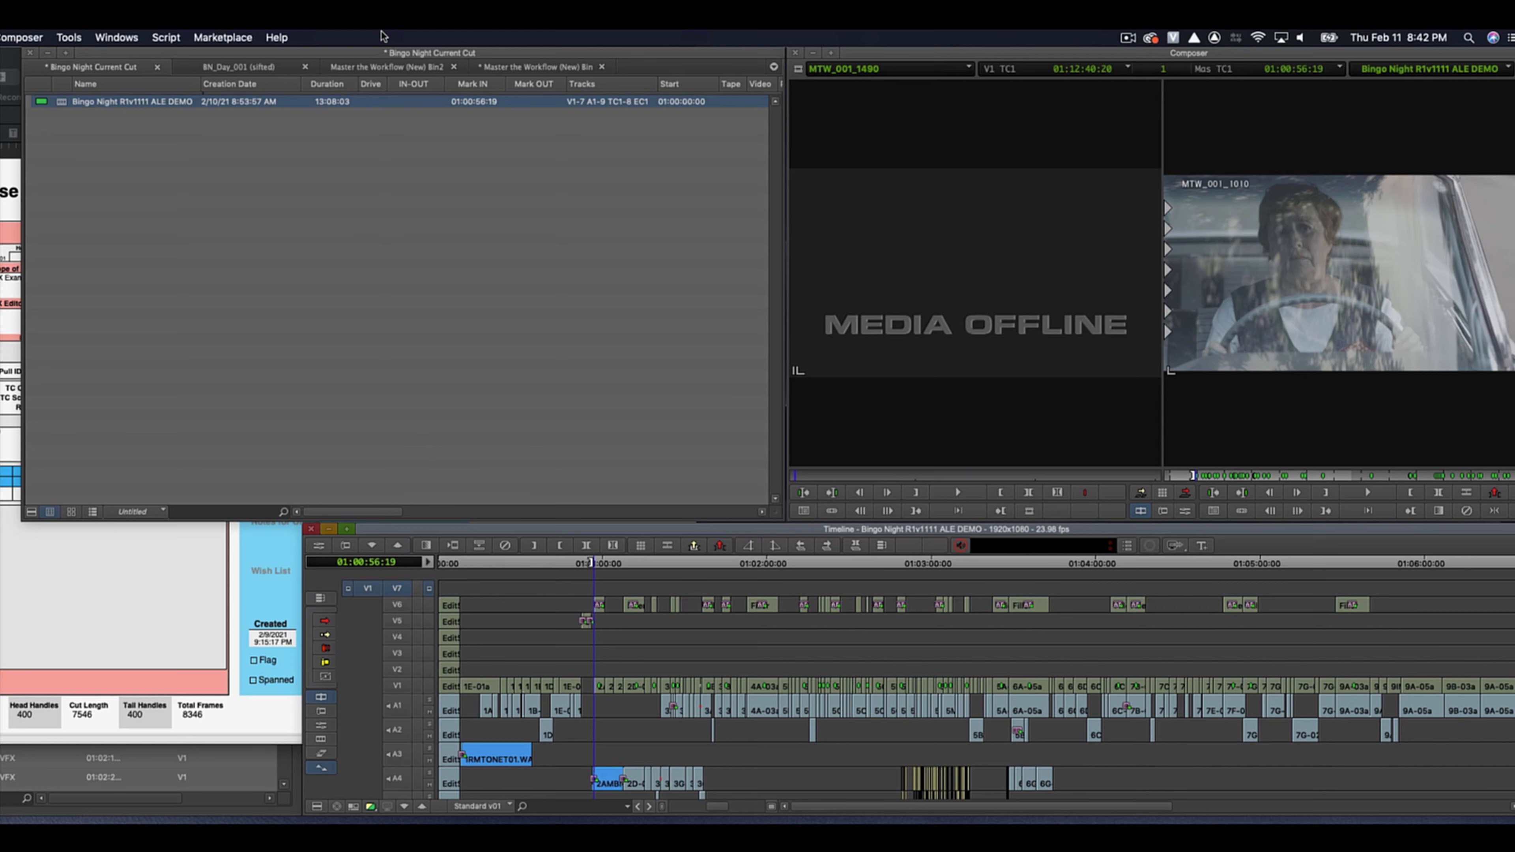
Load DUMMY.01 from the new bin into the source monitor and mark its full length from first to last frame
left_click(489, 66)
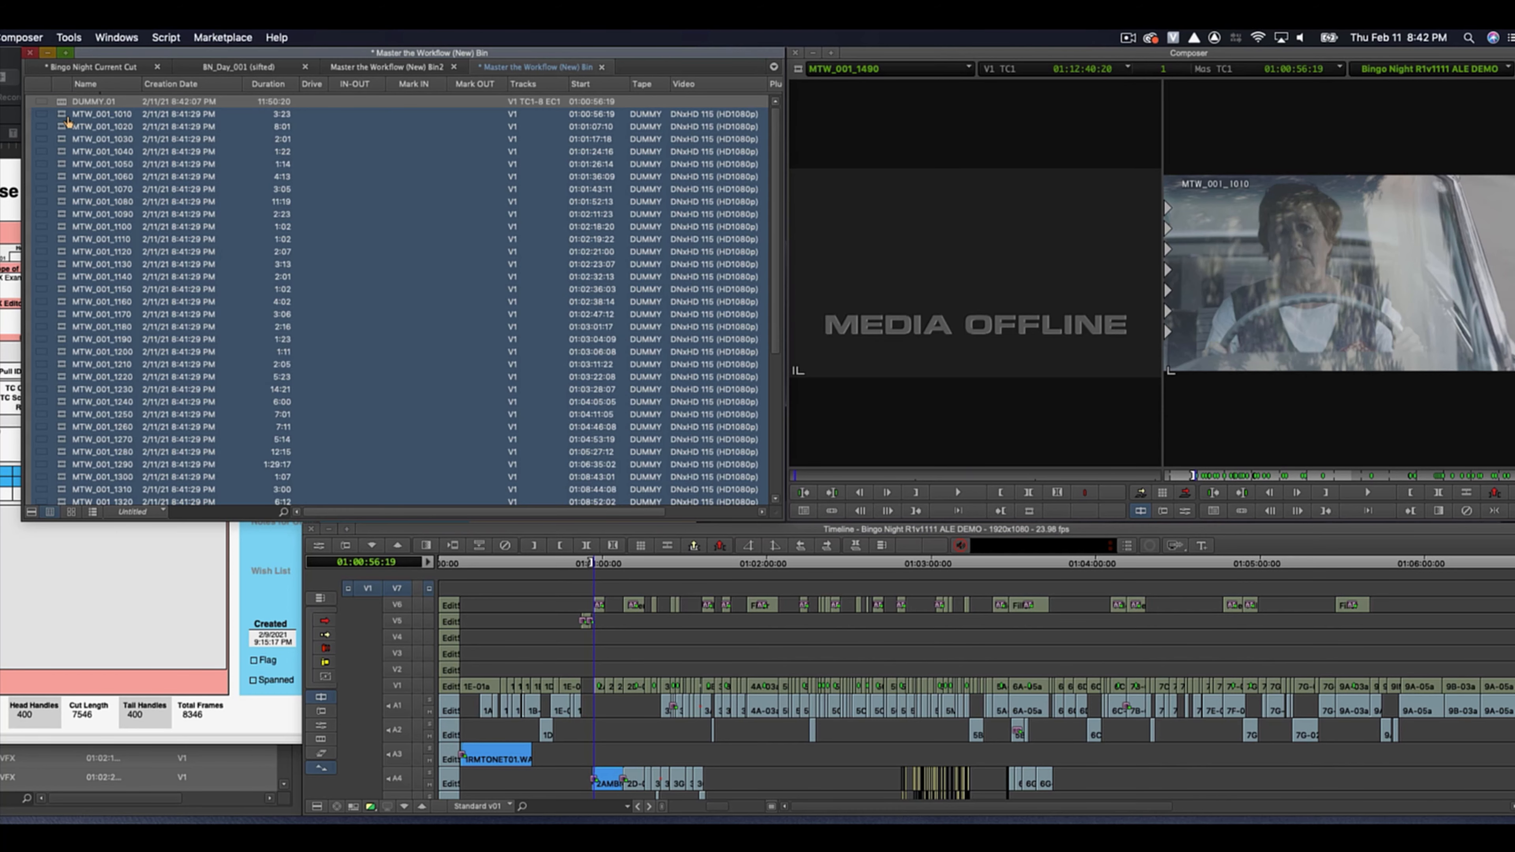
left_click(64, 103)
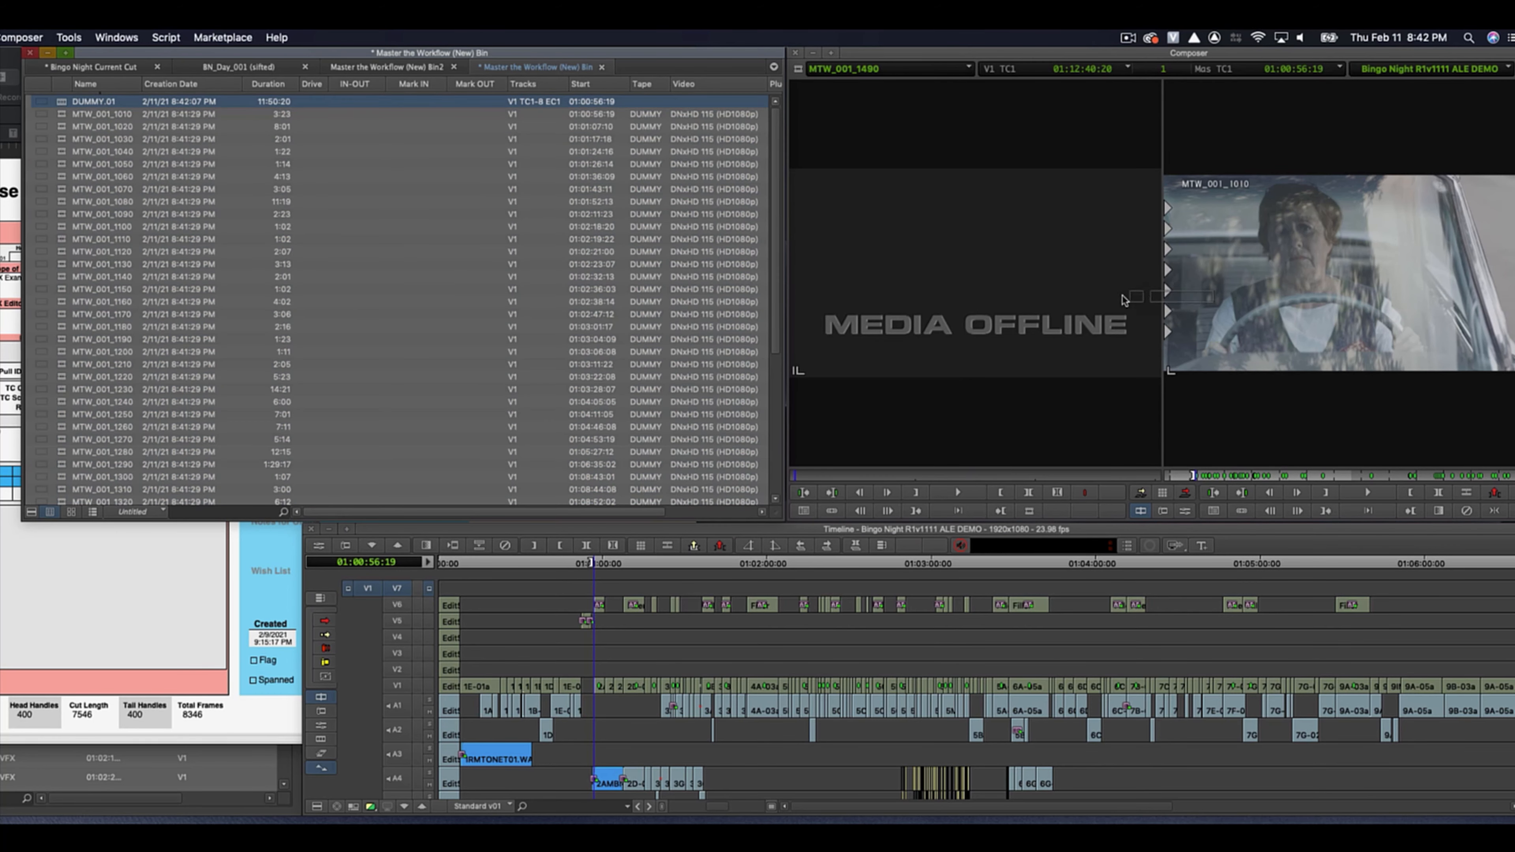
left_click_drag(1019, 293, 1016, 293)
key("Escape")
key("i")
key("End")
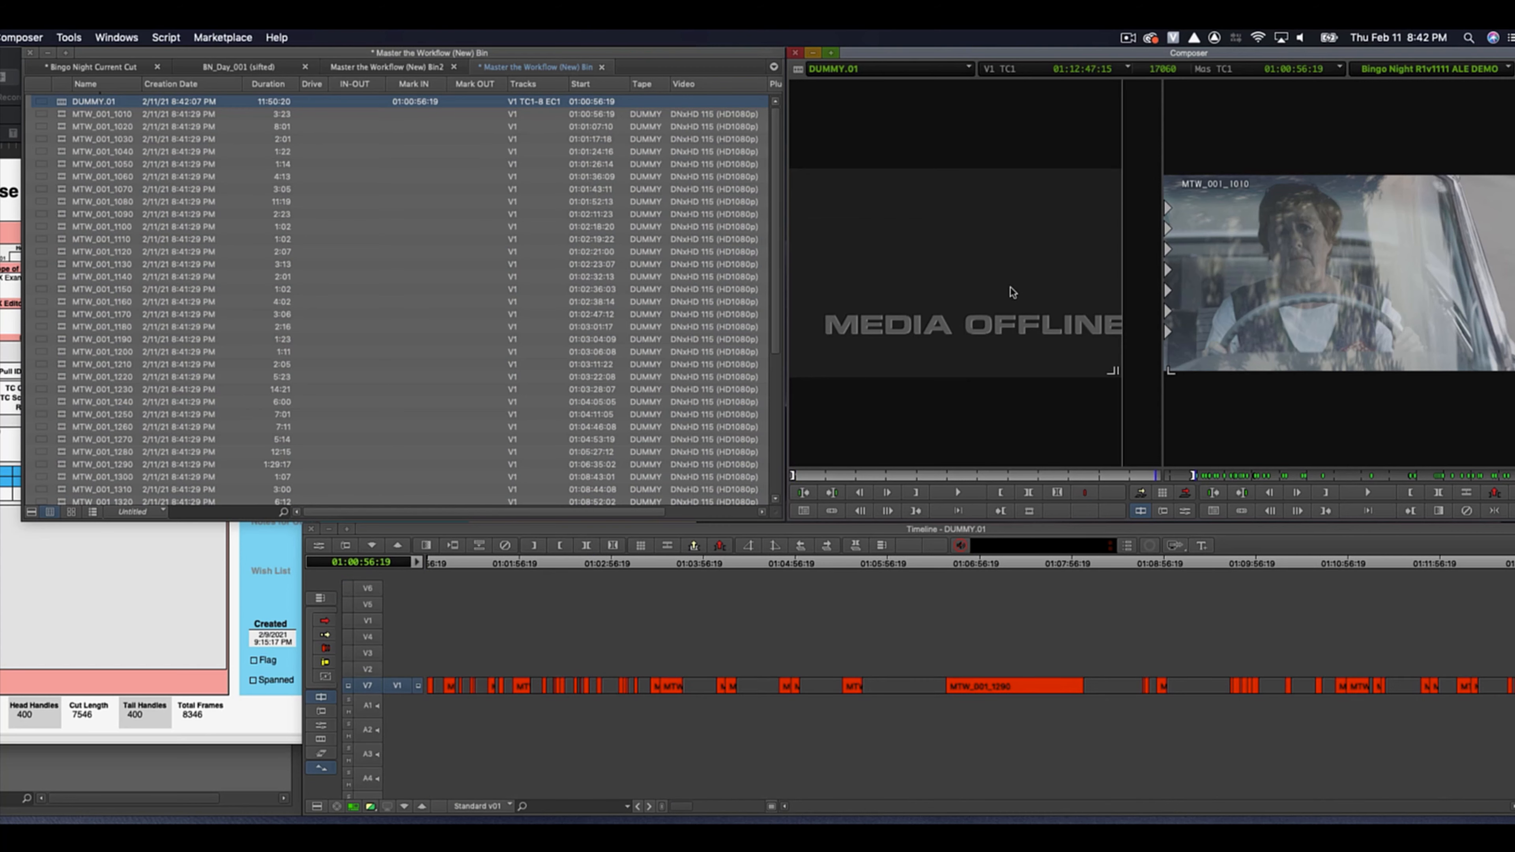
key("o")
key("Home")
key("Escape")
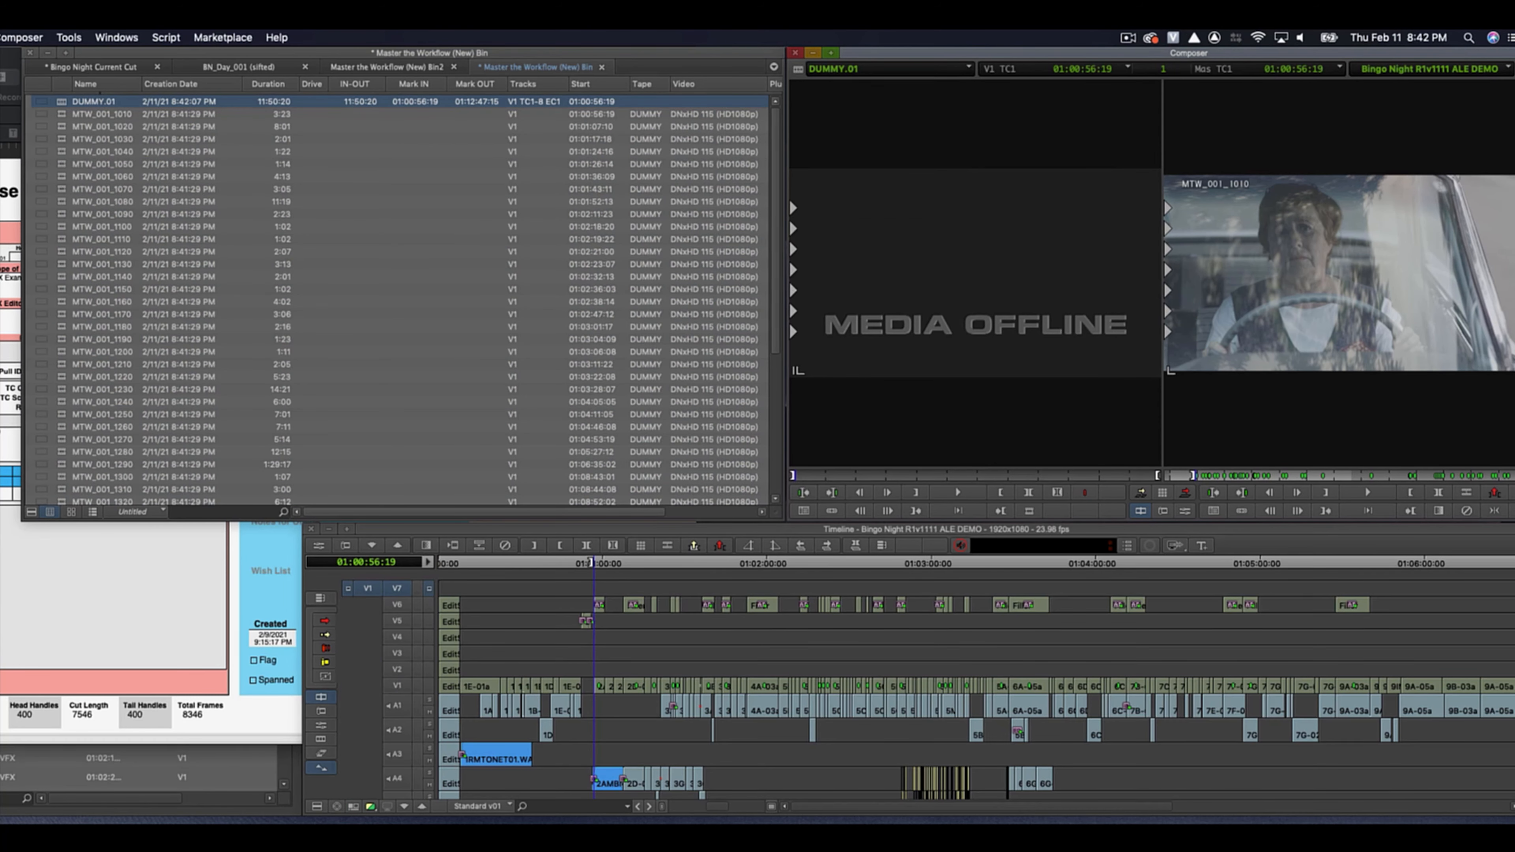
Overwrite the marked DUMMY.01 sequence onto V7 of the cut and zoom in around MTW_001_1470
key("b")
left_click(885, 605)
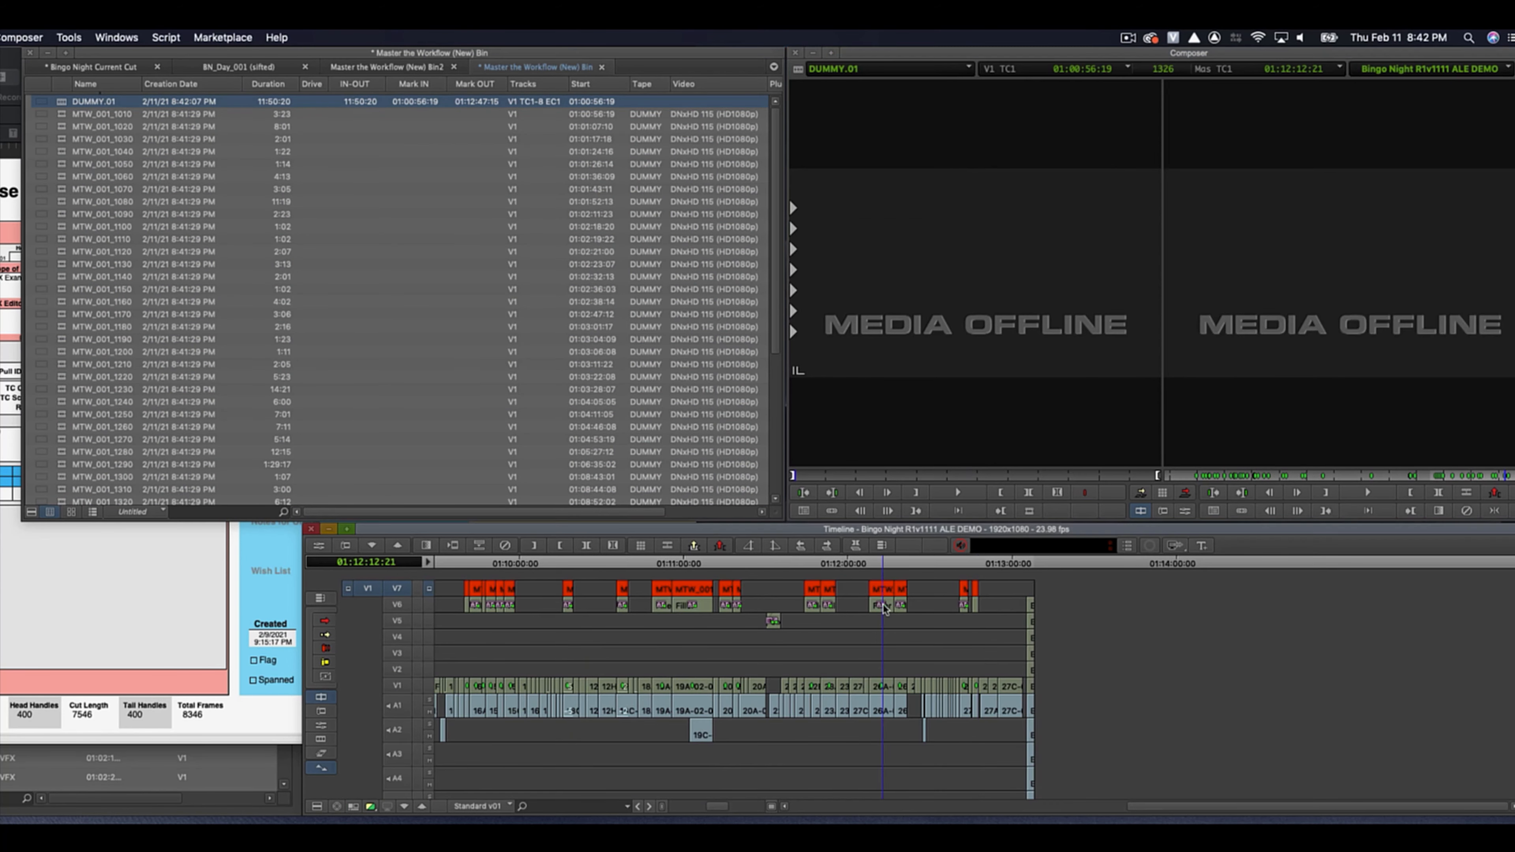
key("super+]")
key("super+]")
key("super+]")
key("super+]")
left_click(886, 615)
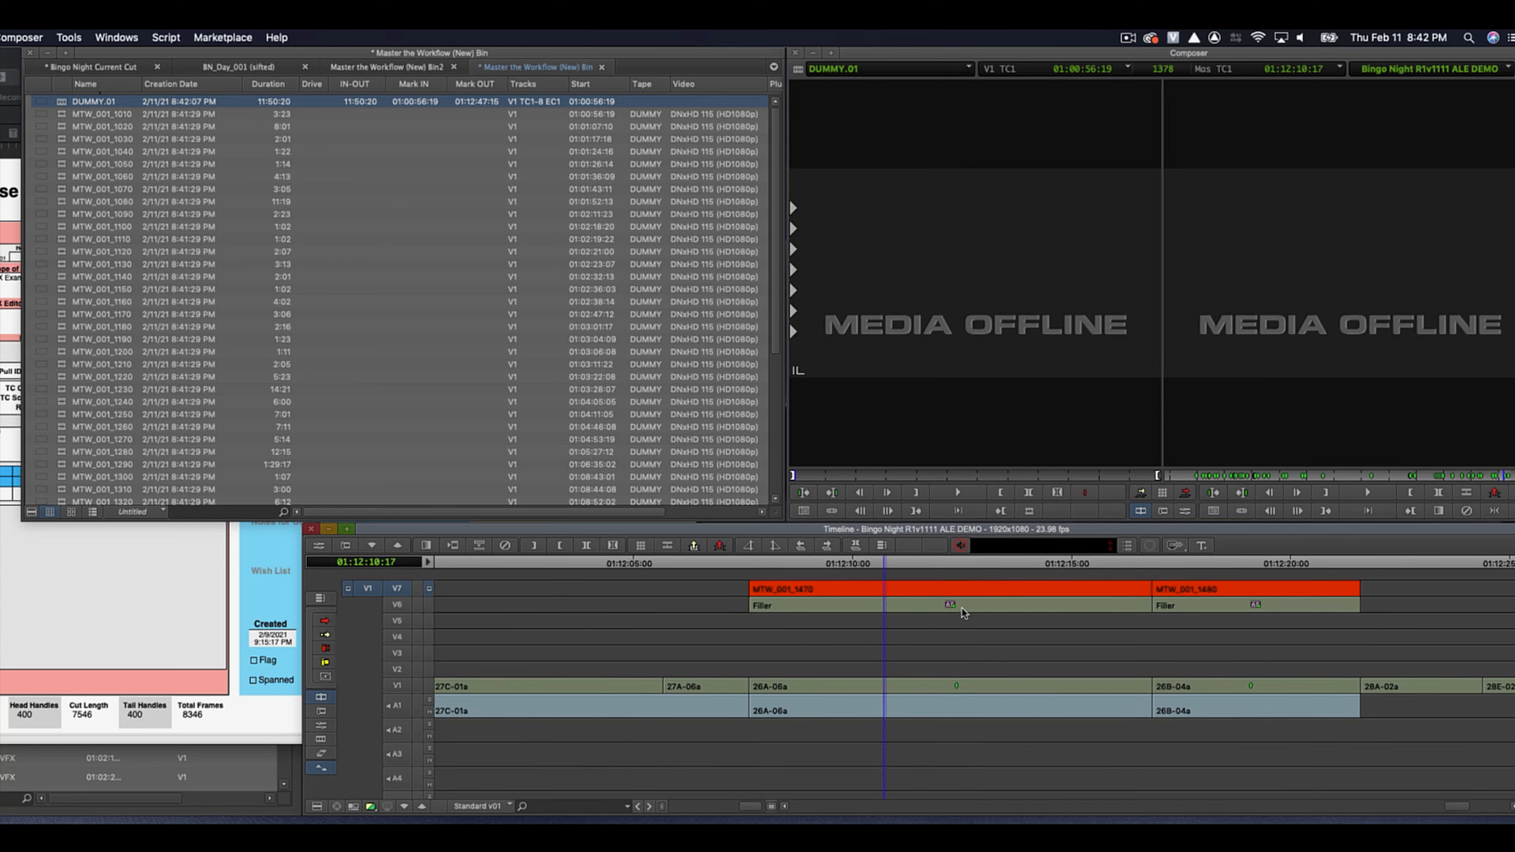
Compare dummy clip MTW_001_1470 on V7 with the VFX ID title on V6 by switching the monitored track
left_click(986, 608)
left_click(429, 604)
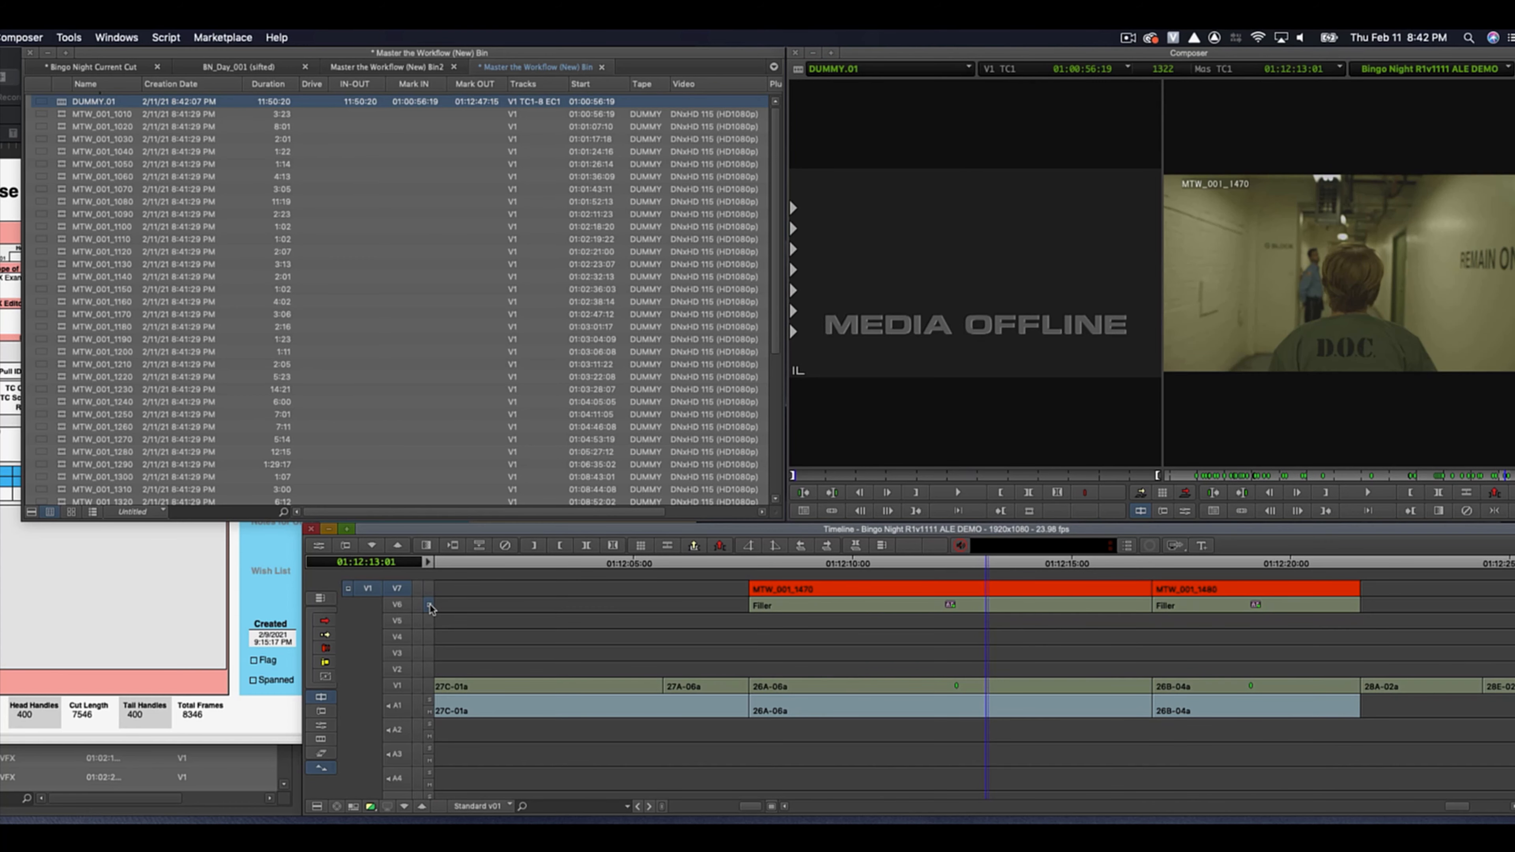
left_click(833, 591)
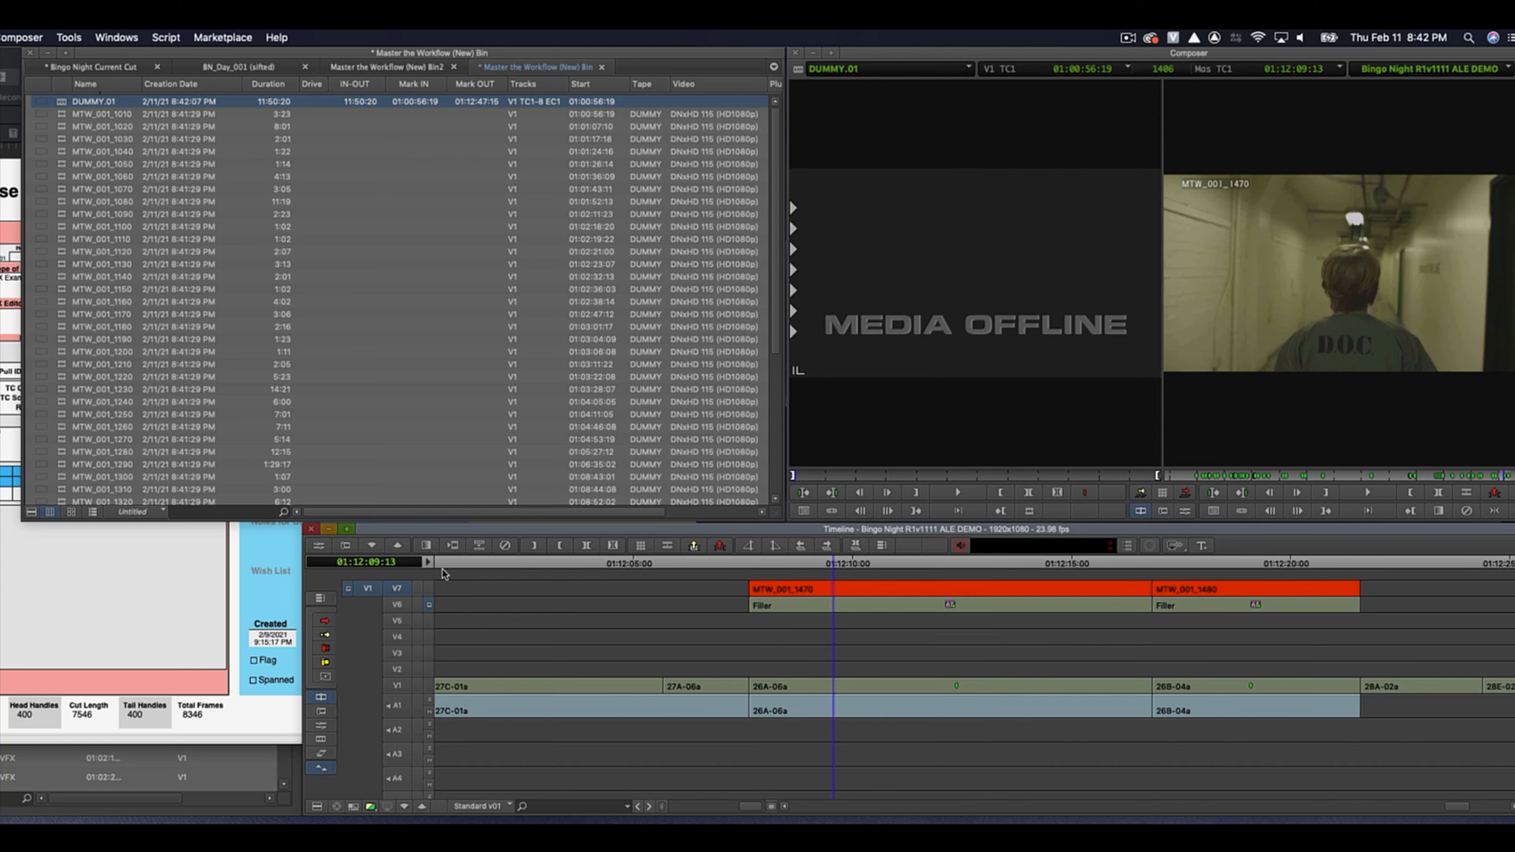
left_click(429, 588)
left_click_drag(838, 611, 936, 620)
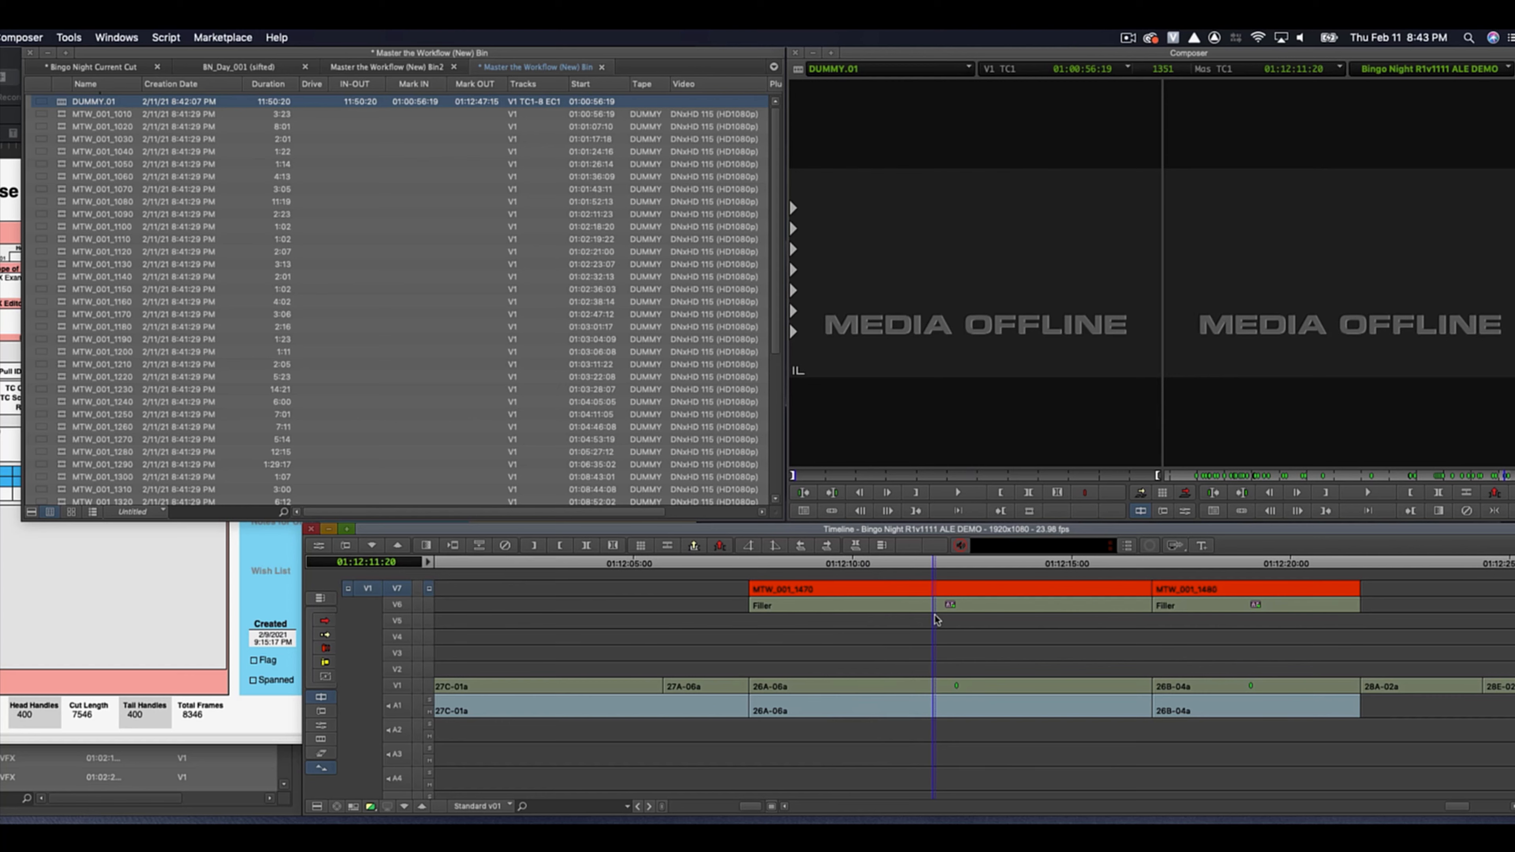
Go to the first dummy clip at 01:00:56:19 and load MTW_001_1010_BG01_v01 from Master the Workflow (New) Bin2 as source
key("super+slash")
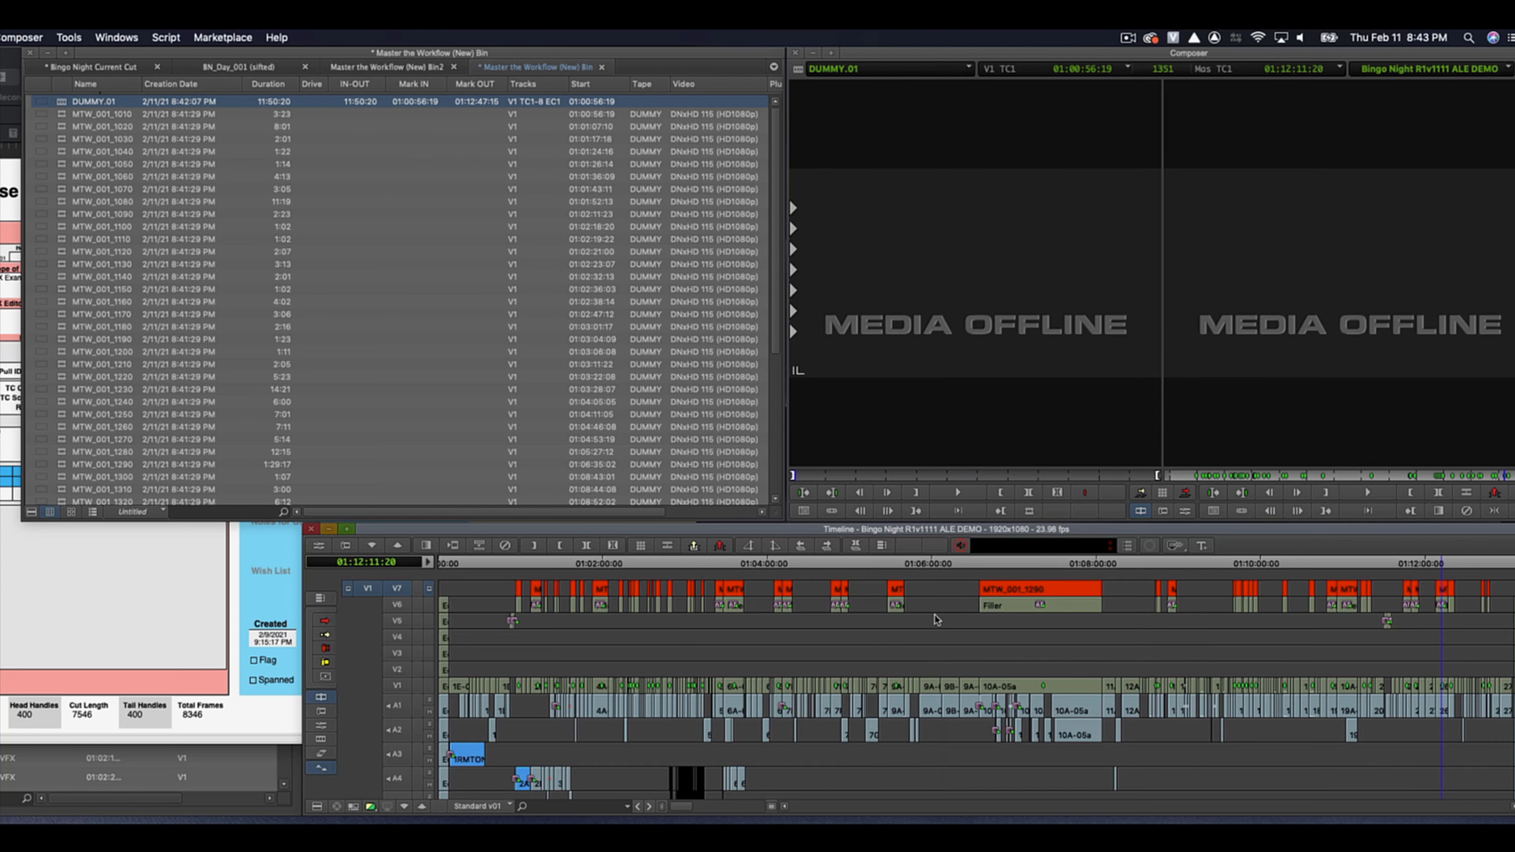
left_click_drag(470, 641, 503, 615)
key("super+bracketright")
key("super+bracketright")
key("super+bracketright")
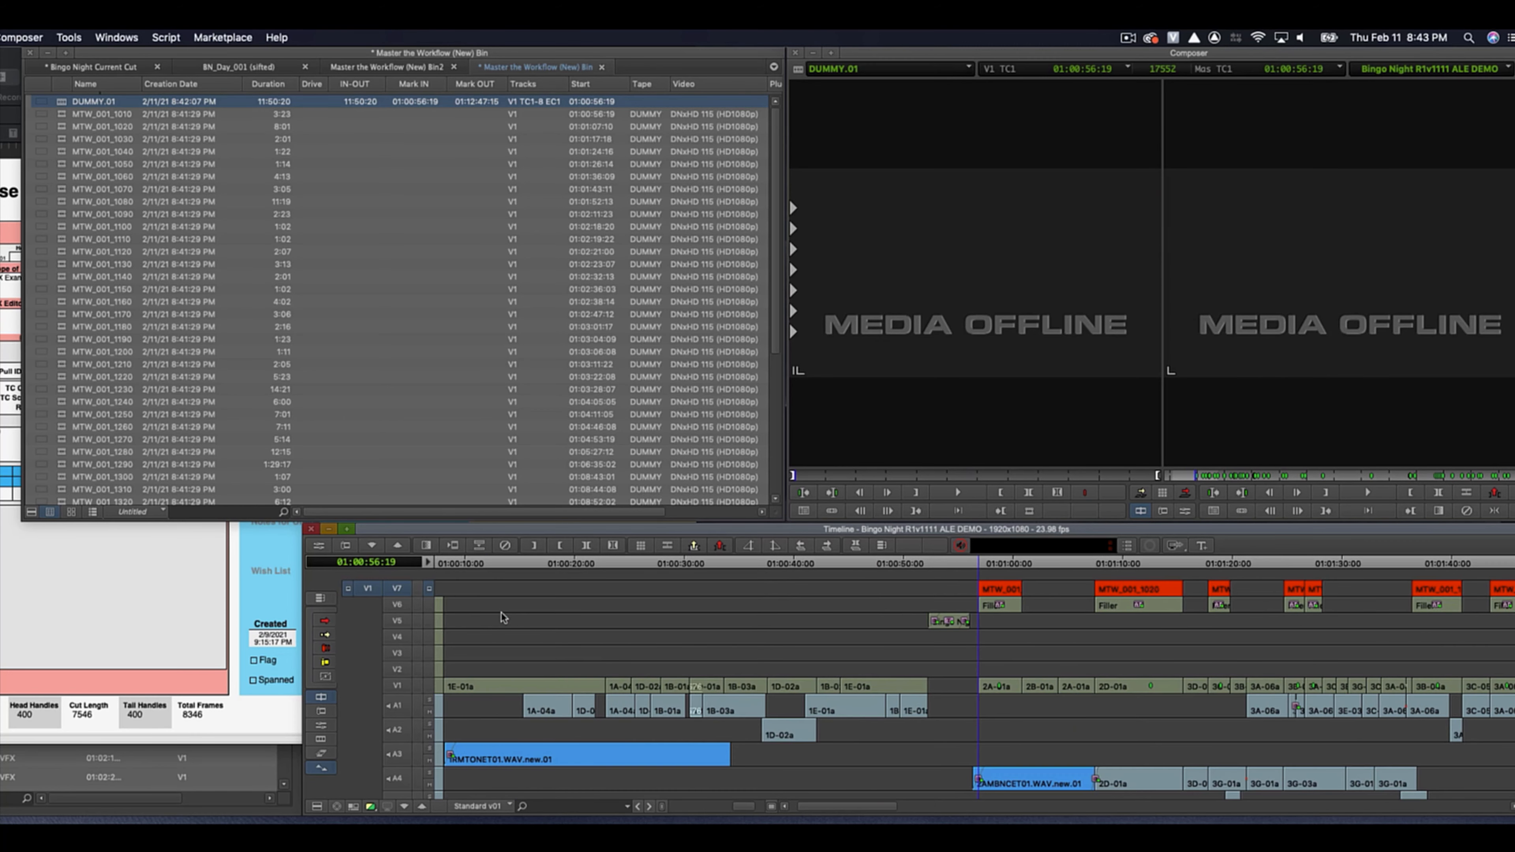
left_click(409, 67)
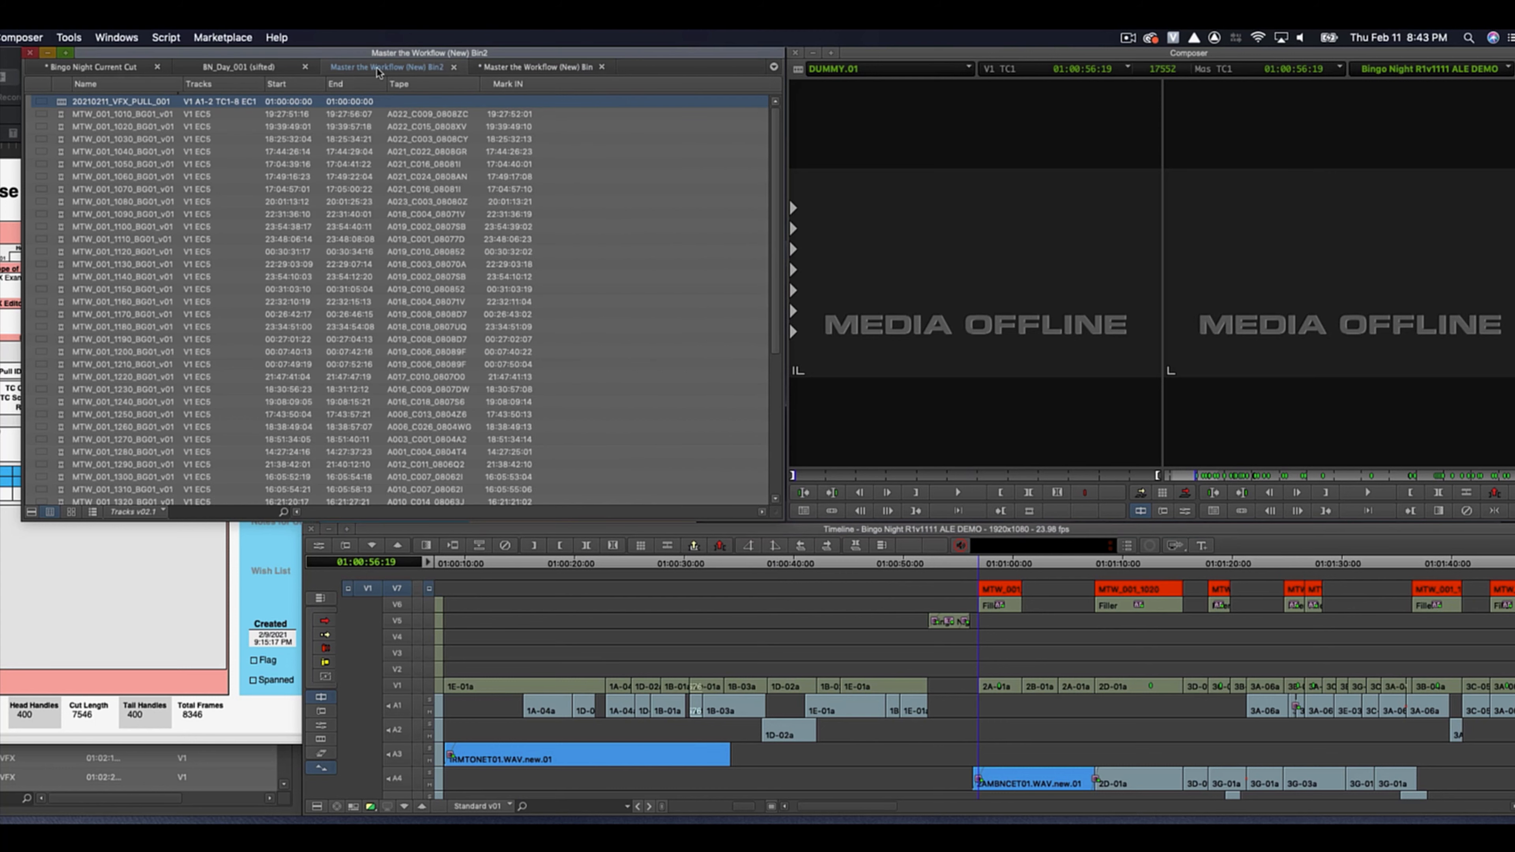
double_click(62, 115)
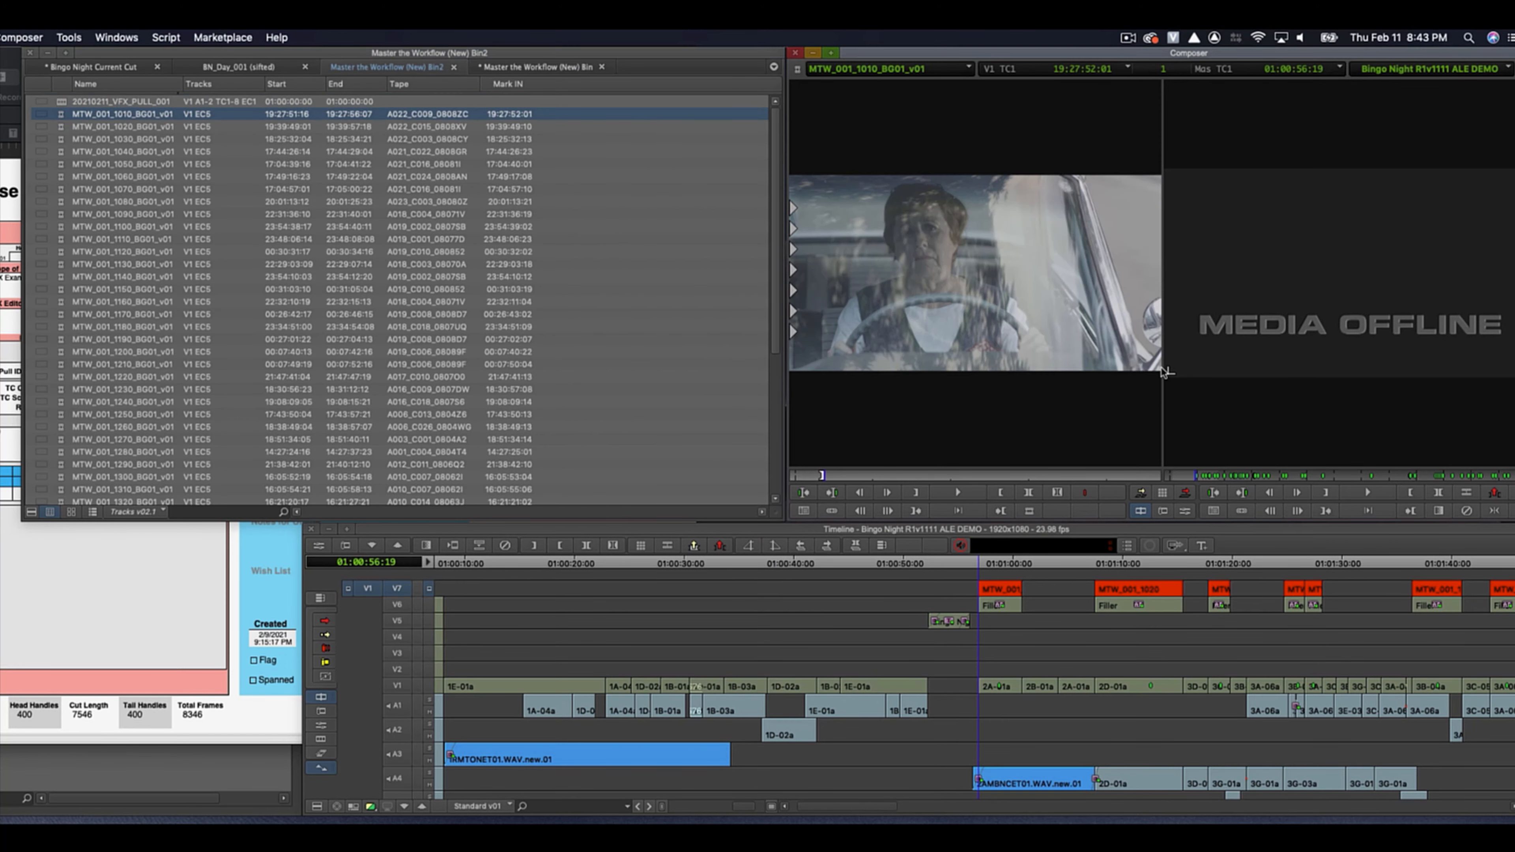
Mark dummy clip MTW_001_1010 on V7, overwrite it with the loaded BG01 subclip, and check the result
left_click(949, 620)
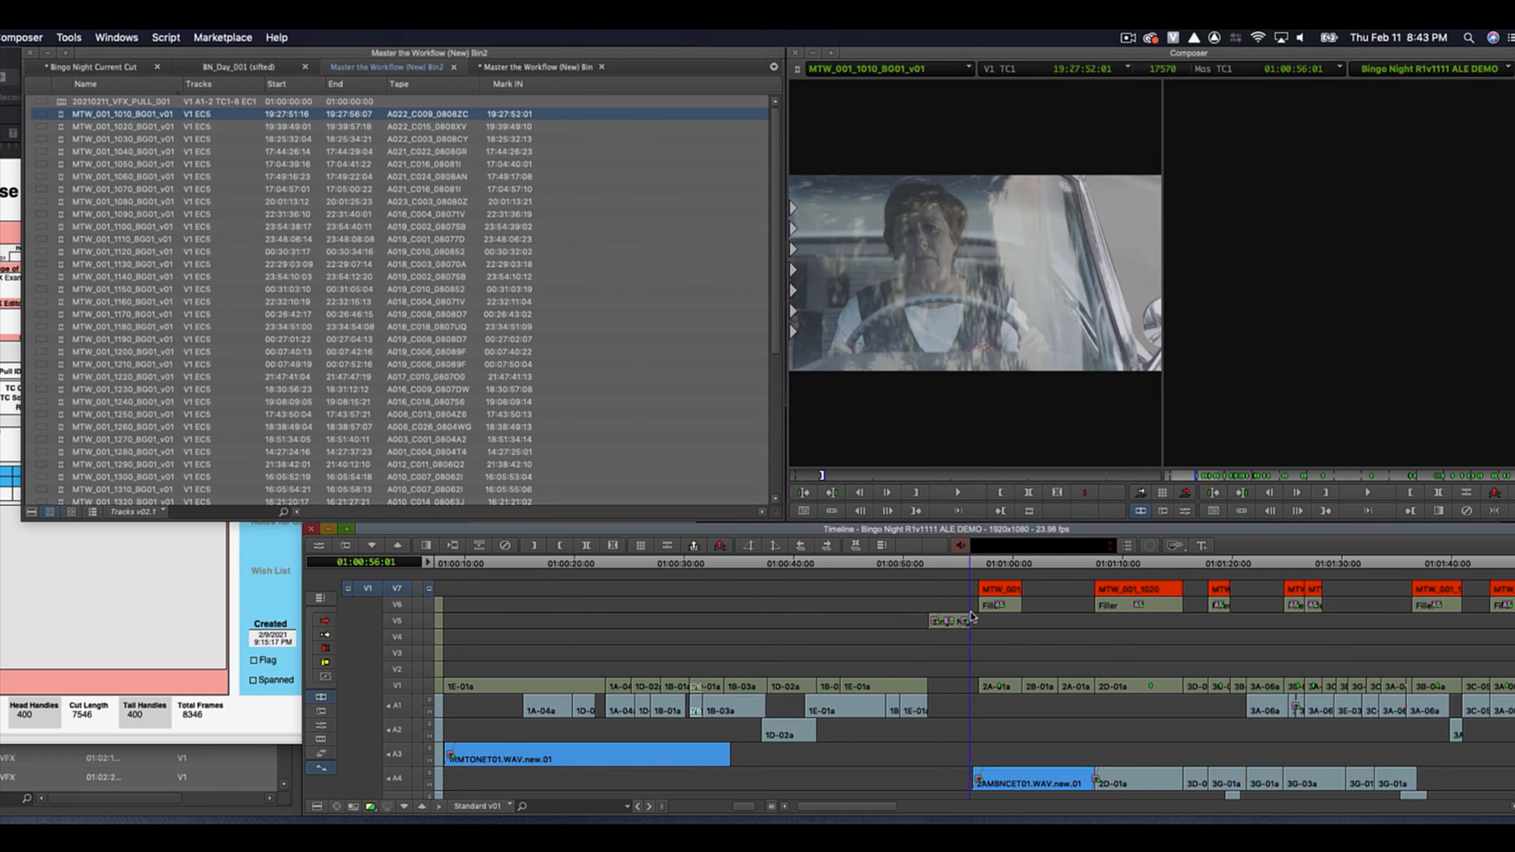
left_click(978, 618)
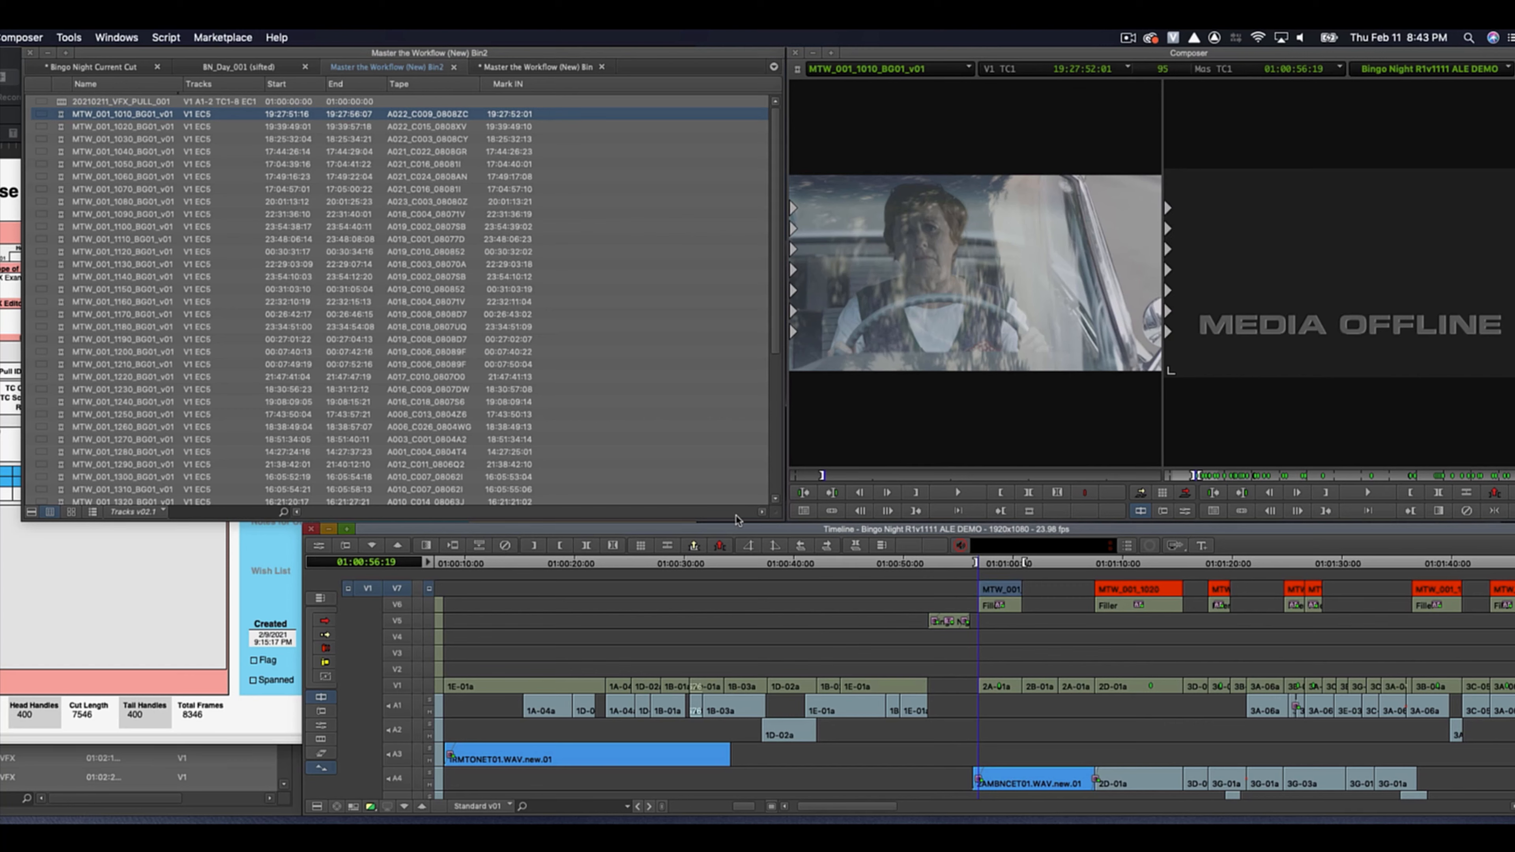
left_click(1001, 590)
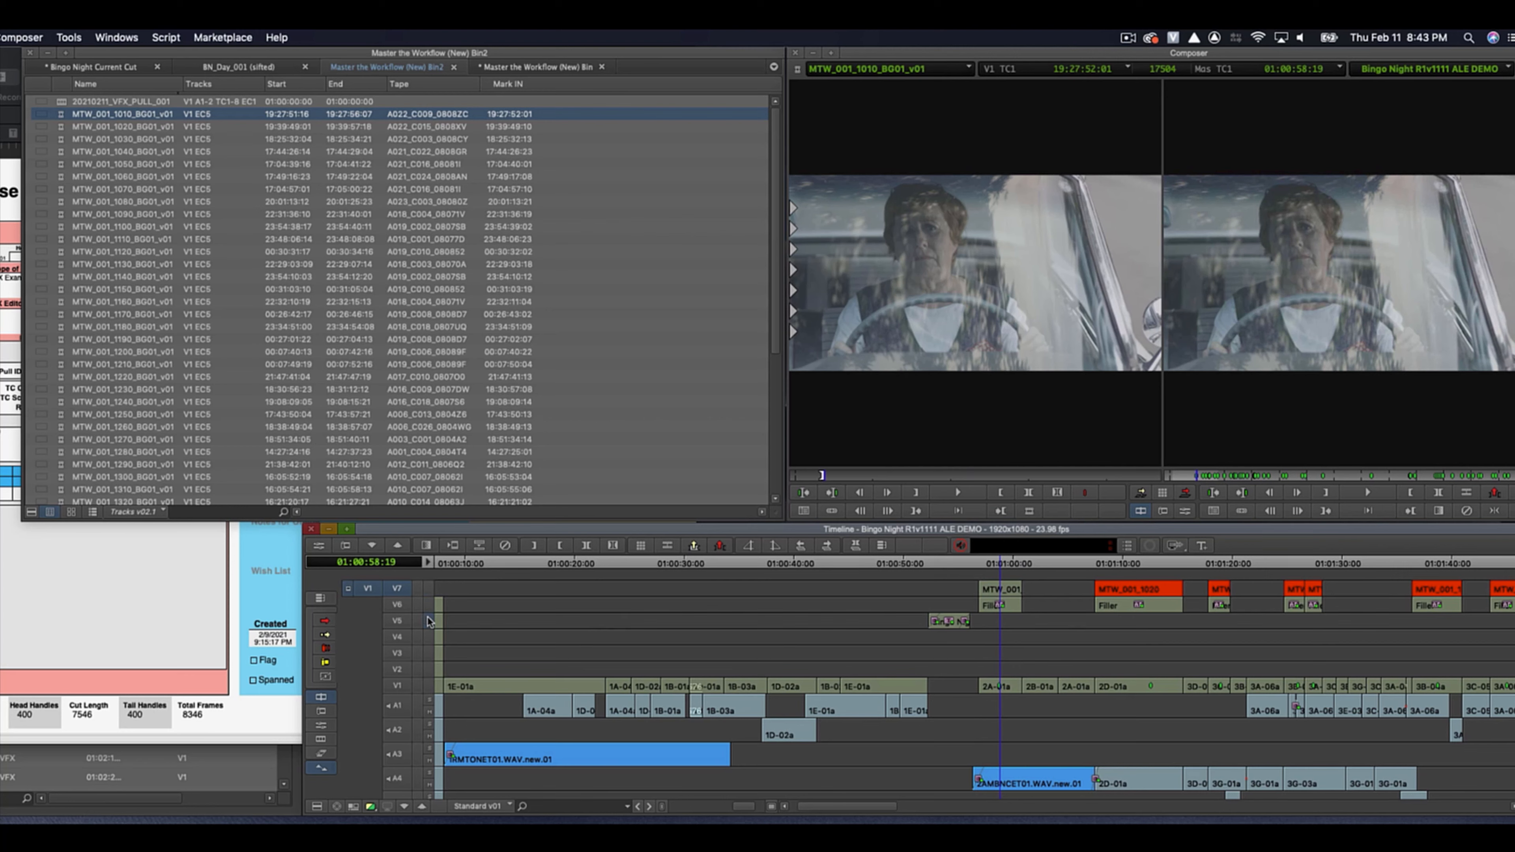
left_click(430, 589)
left_click(1008, 586)
Replace dummy clip MTW_001_1020 on V7 with the subclip MTW_001_1020_BG01_v01, marking the dummy clip's full length
key("s")
key("s")
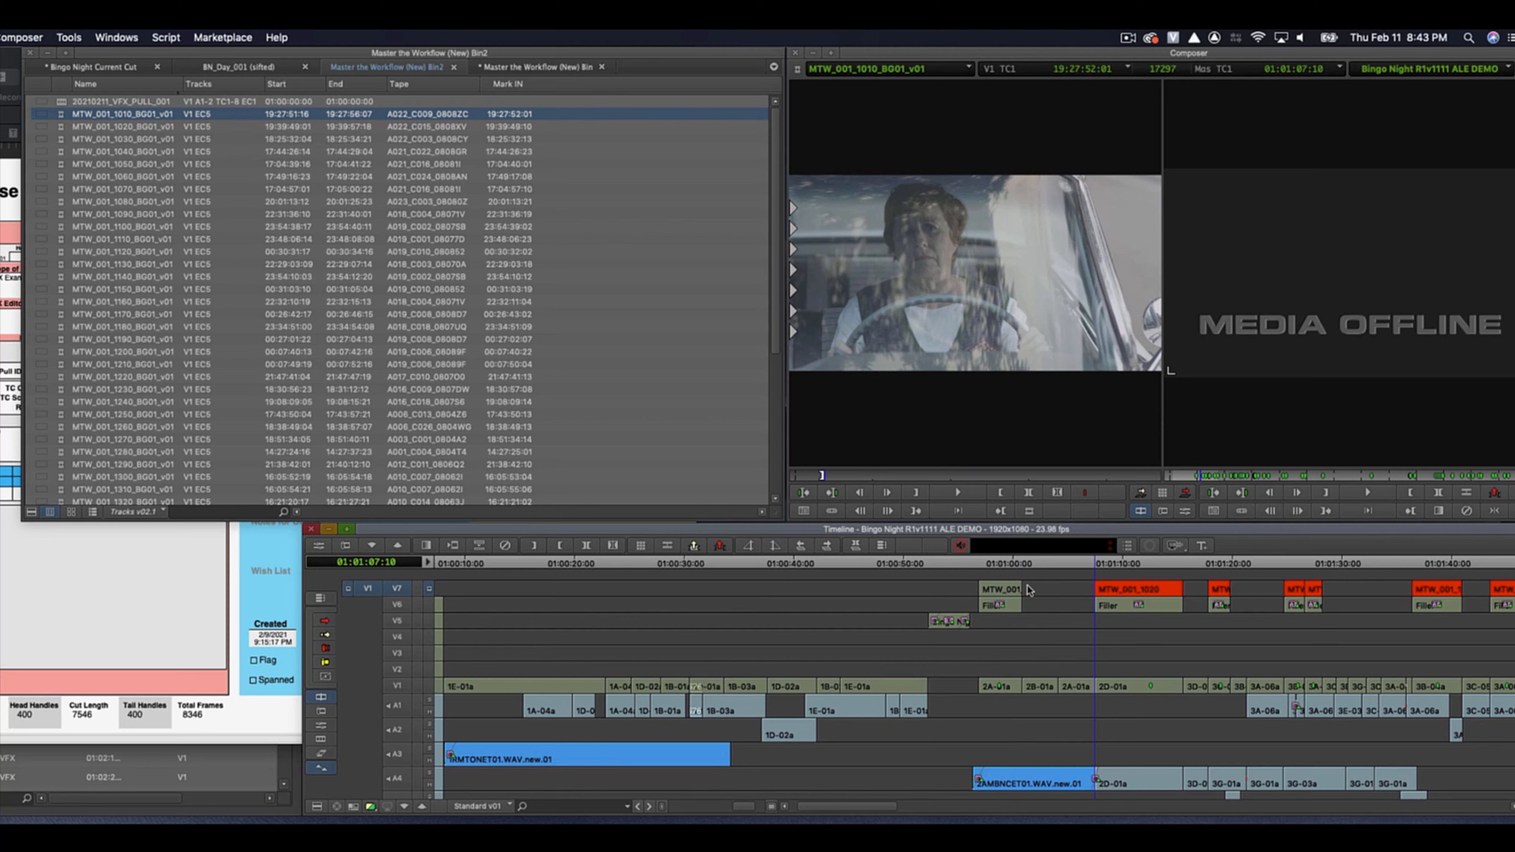
double_click(63, 139)
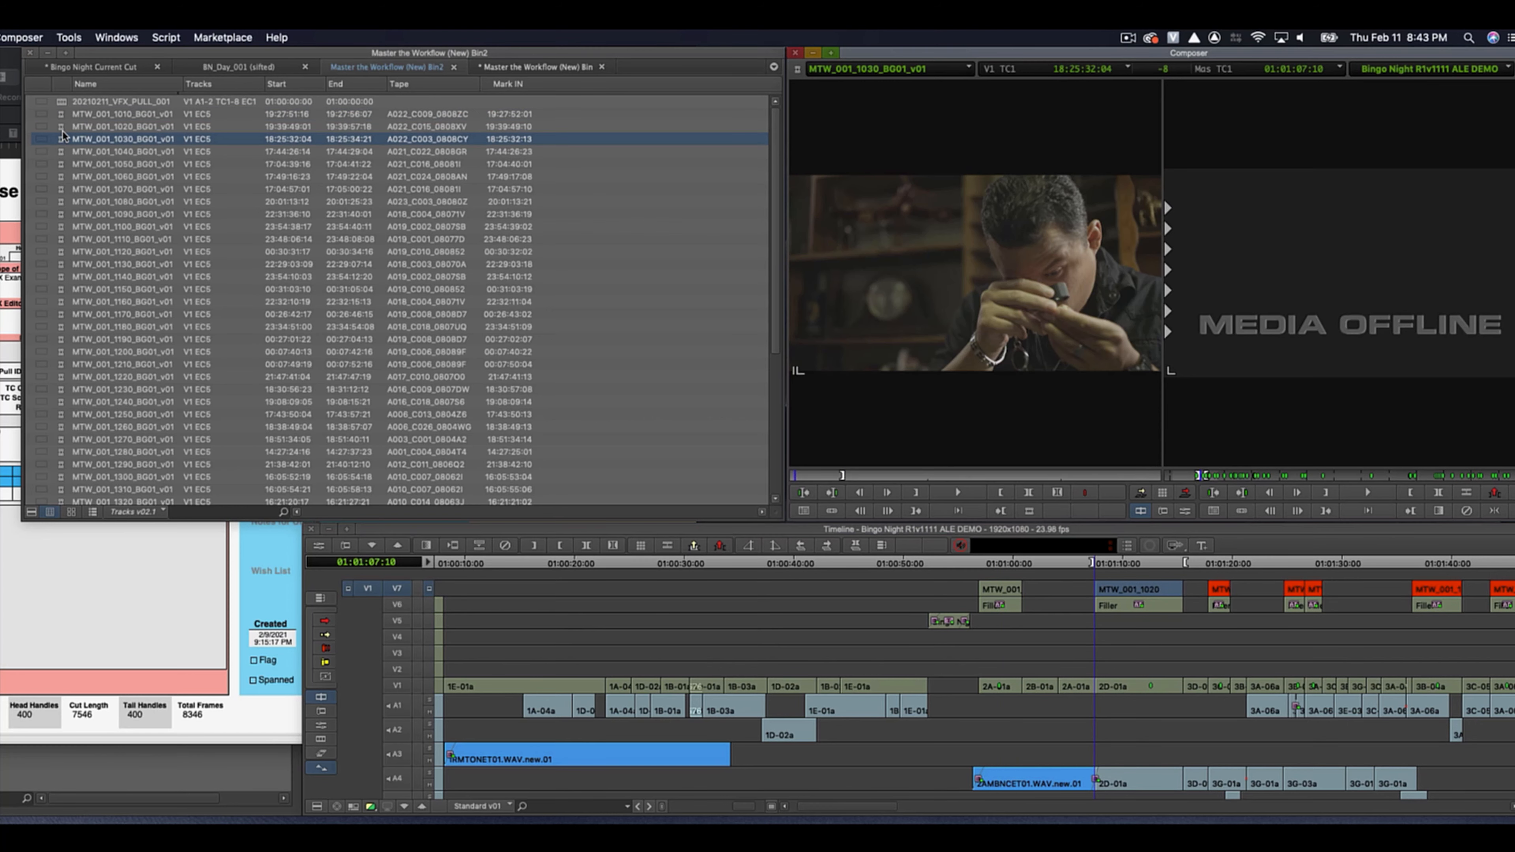
left_click(76, 127)
double_click(64, 132)
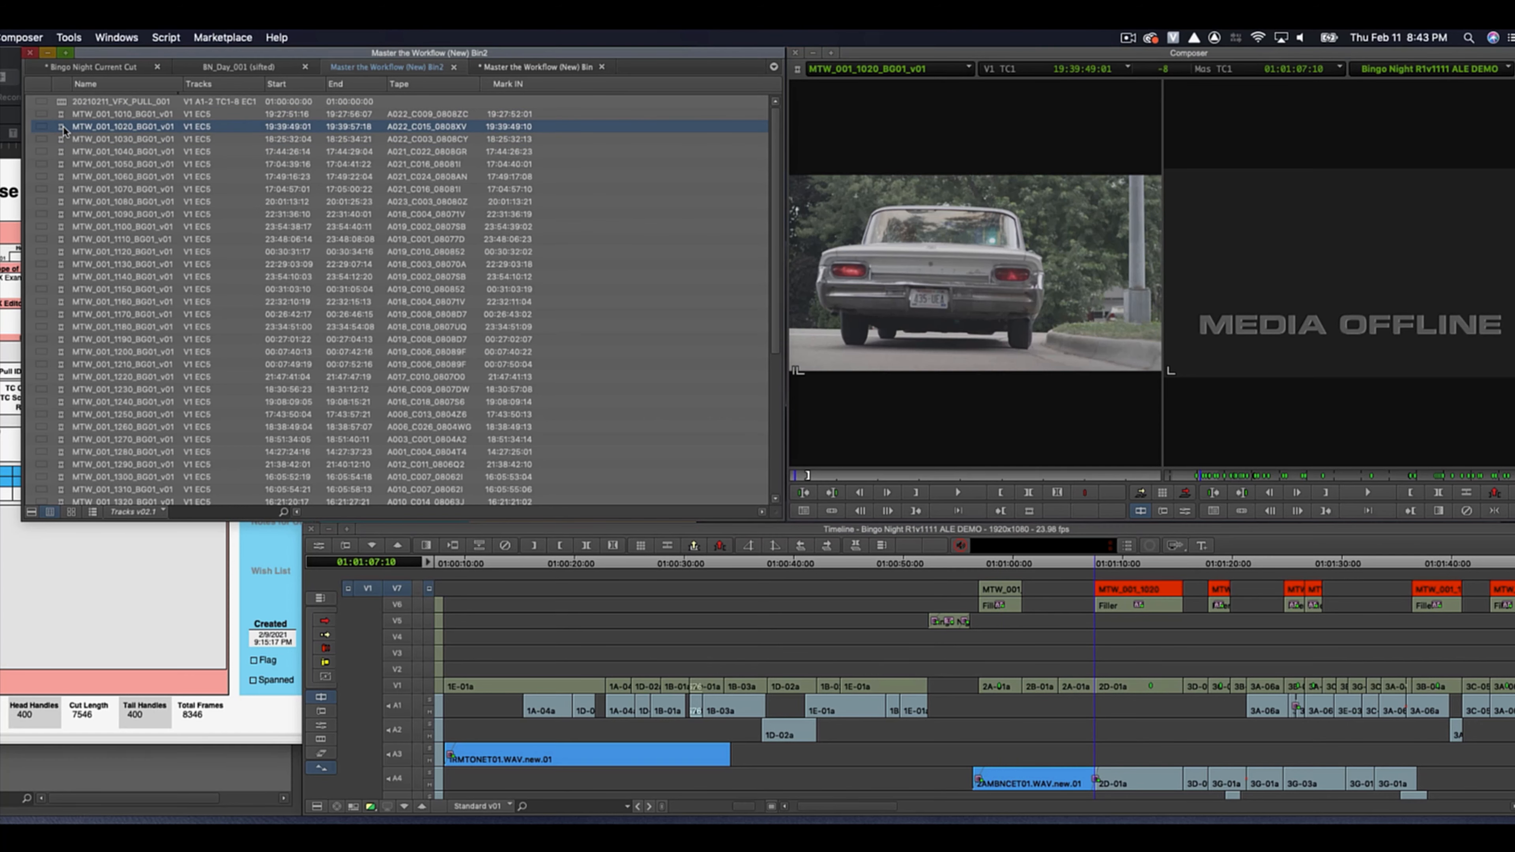
left_click(1154, 605)
key("t")
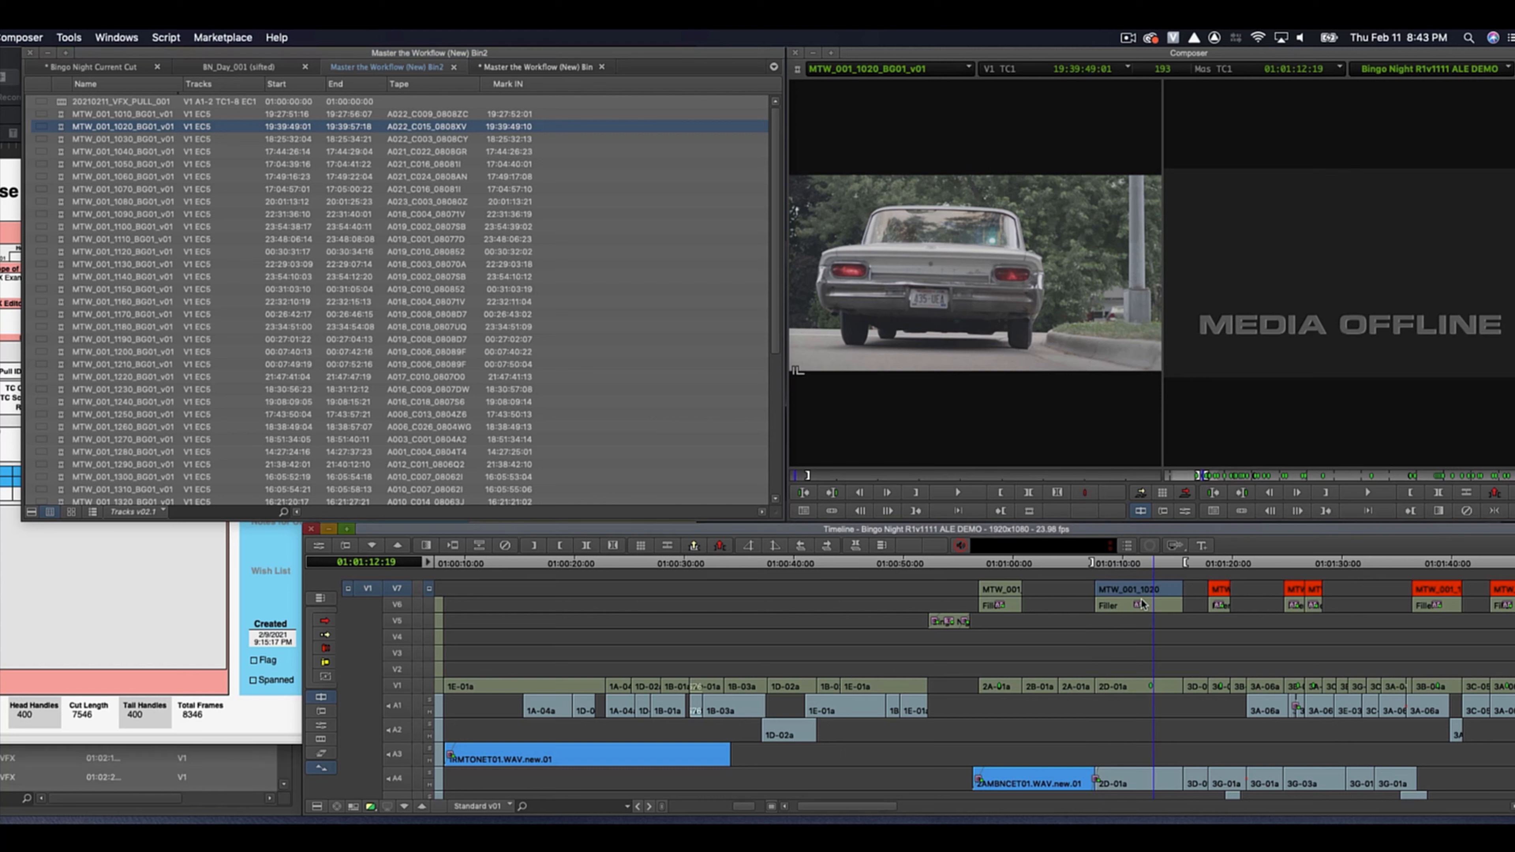
left_click(1140, 606)
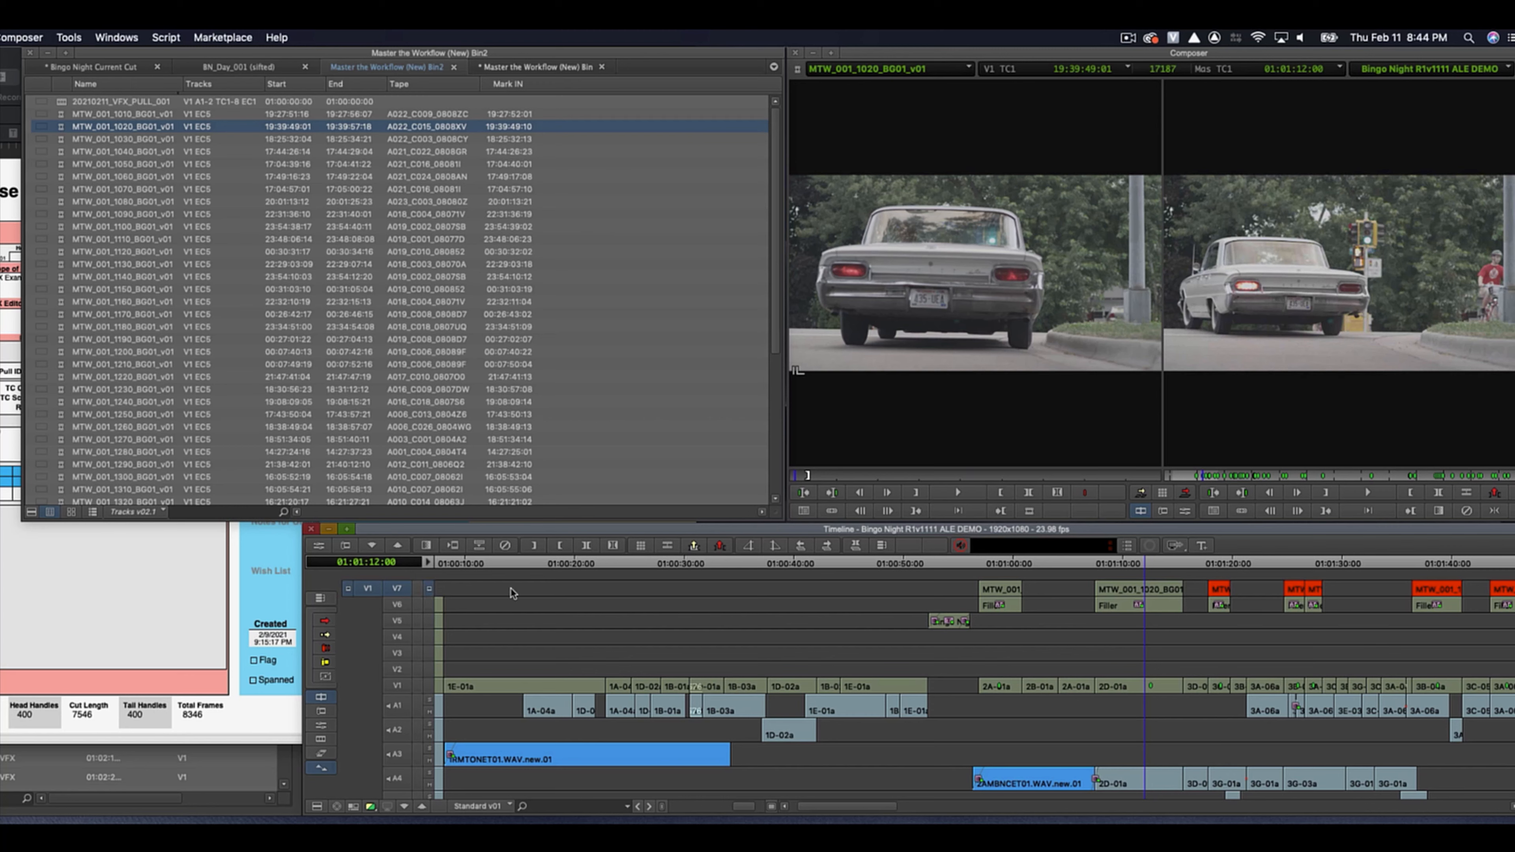
left_click(428, 621)
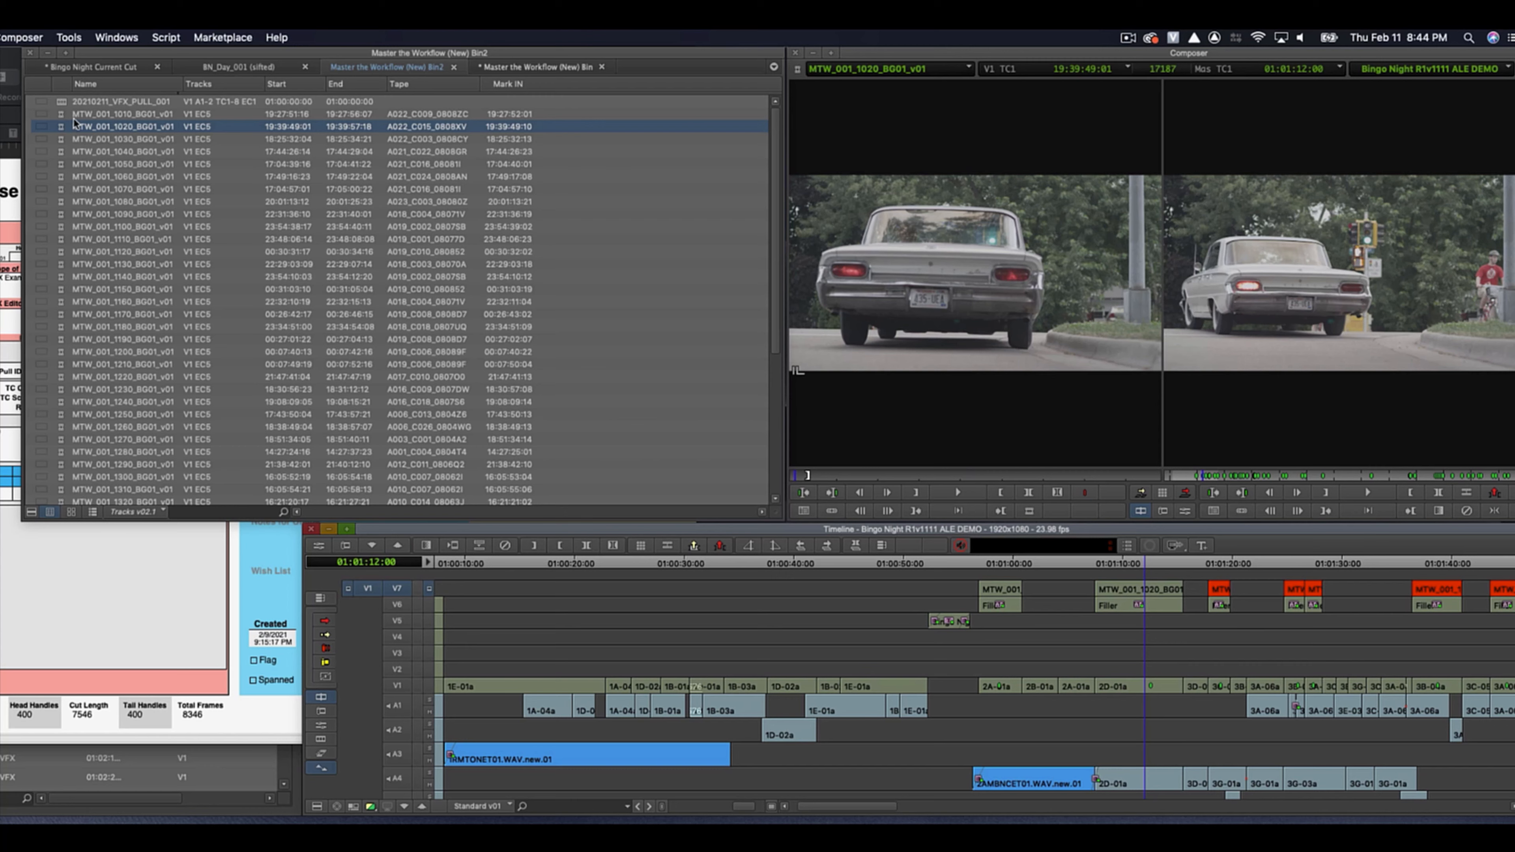
Replace dummy clip MTW_001_1030 on V7 with the subclip MTW_001_1030_BG01_v01 and check the result in the timeline
left_click(1218, 591)
left_click(1226, 608)
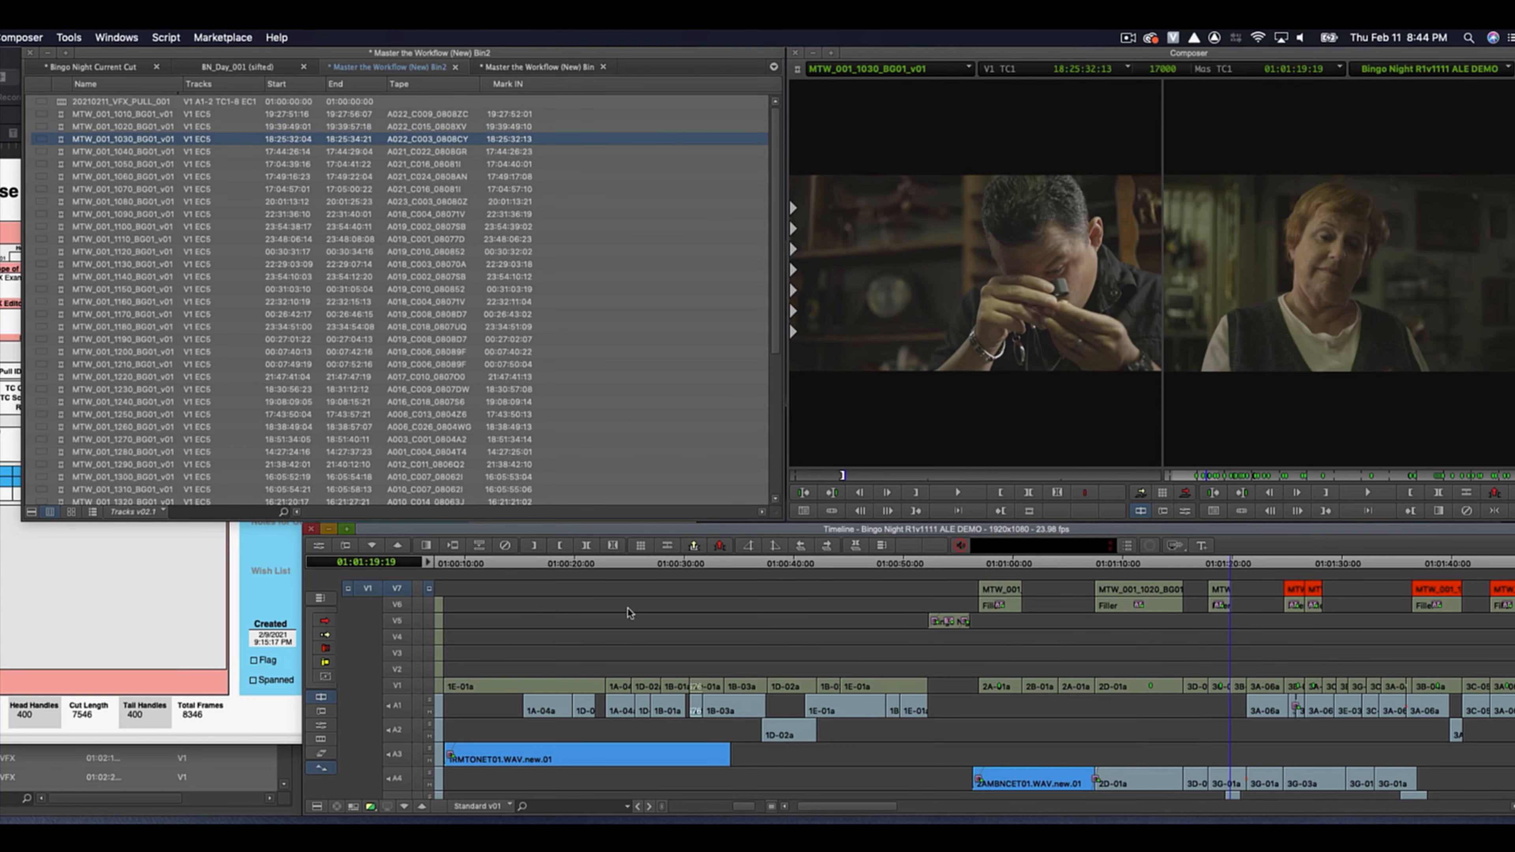
left_click_drag(1226, 608, 1221, 607)
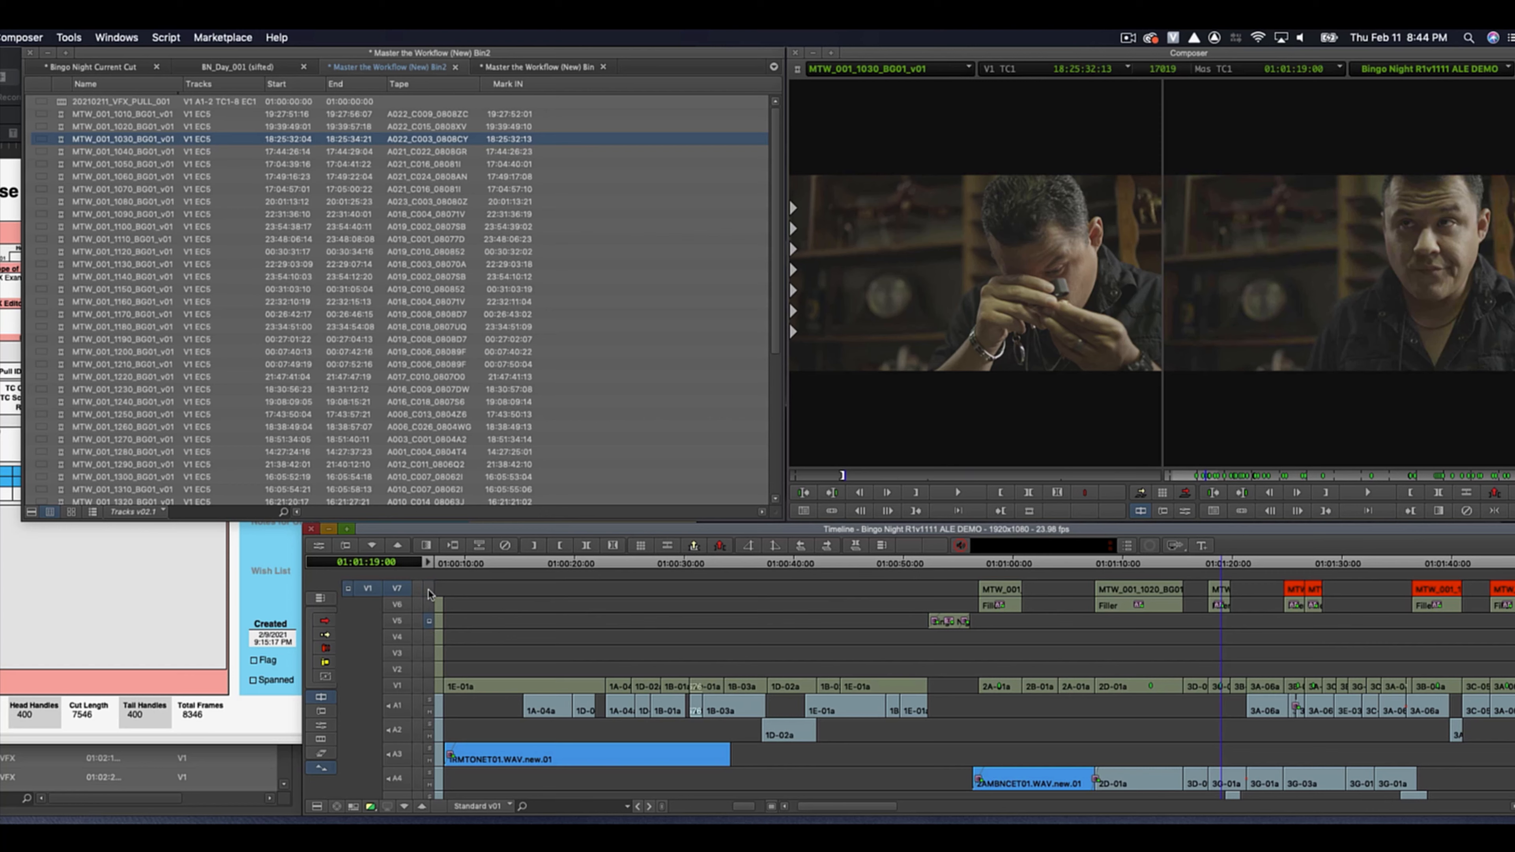
Go to dummy clip MTW_001_1040 on V7 and overwrite it with the subclip MTW_001_1040_BG01_v01
left_click_drag(1315, 588, 1296, 592)
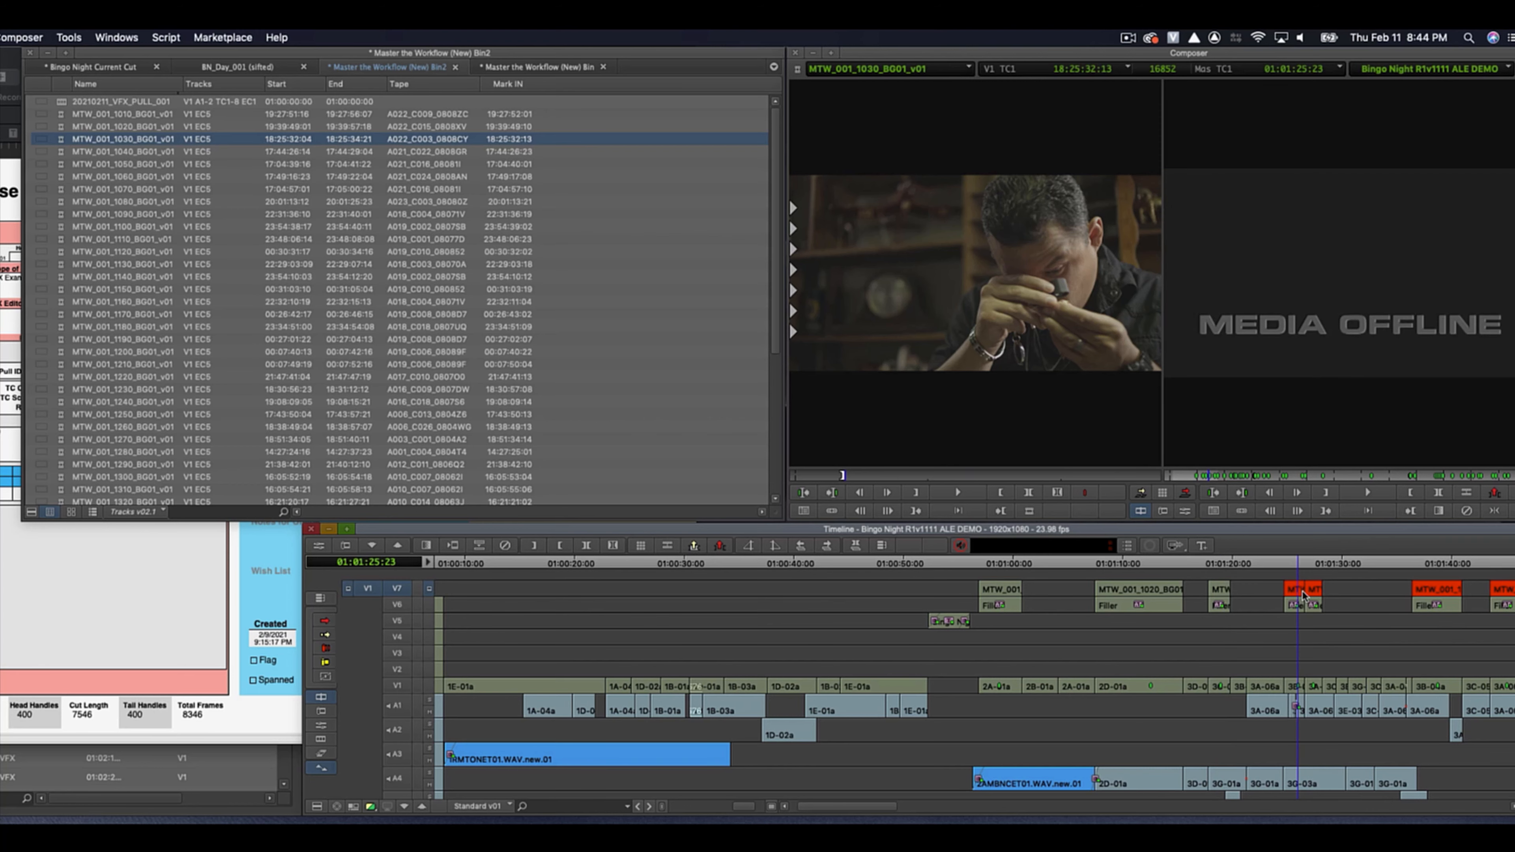
key("Down")
key("Return")
key("b")
left_click(1294, 618)
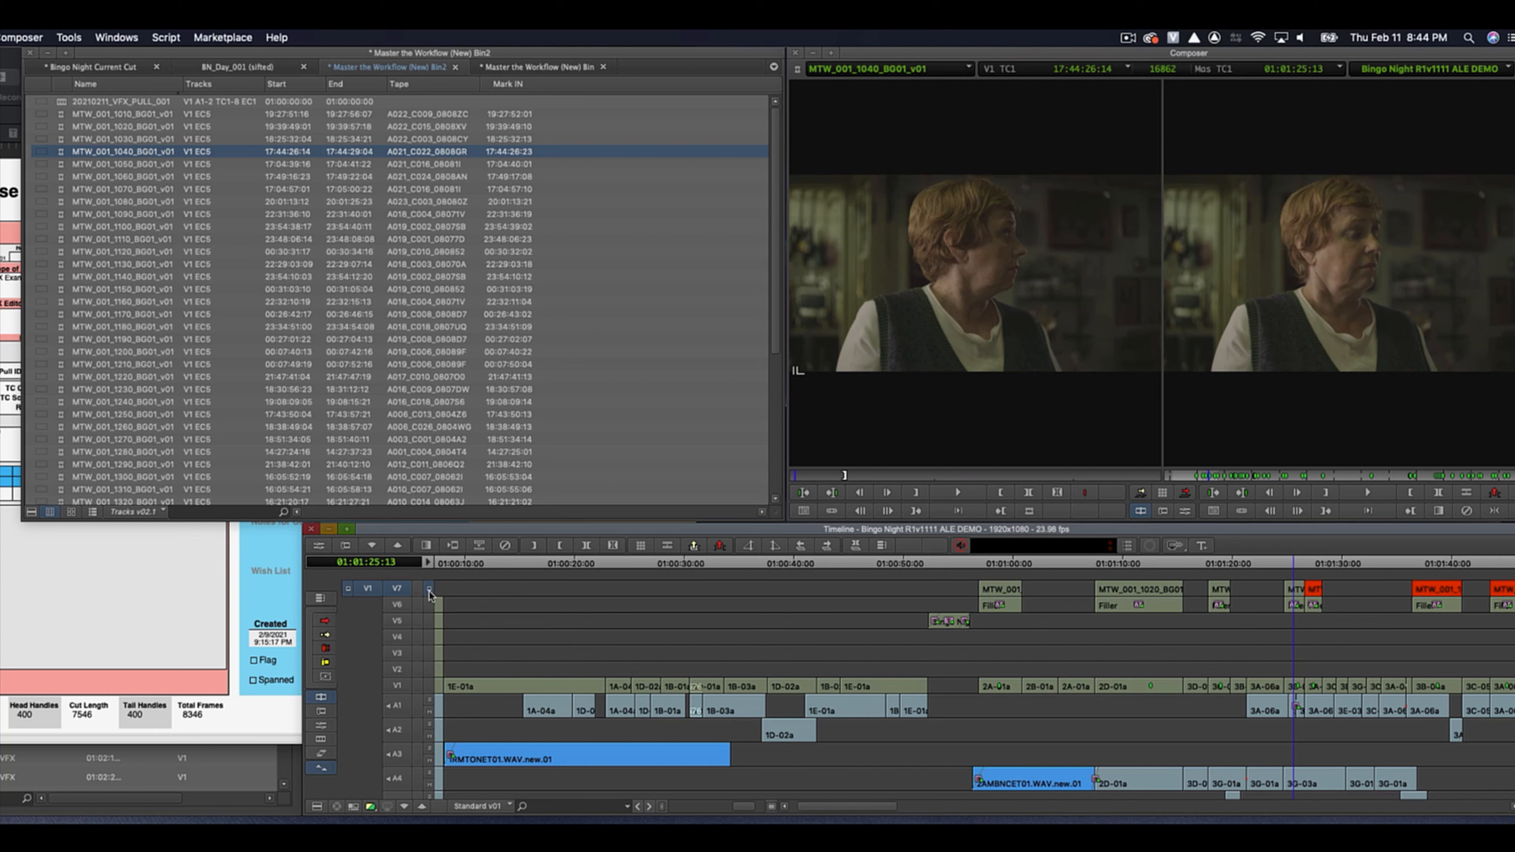
Compare the MTW_001_1040 subclip on V7 with the cut below it by switching the monitored track
left_click(429, 621)
left_click(1300, 594)
left_click_drag(1300, 593, 1297, 597)
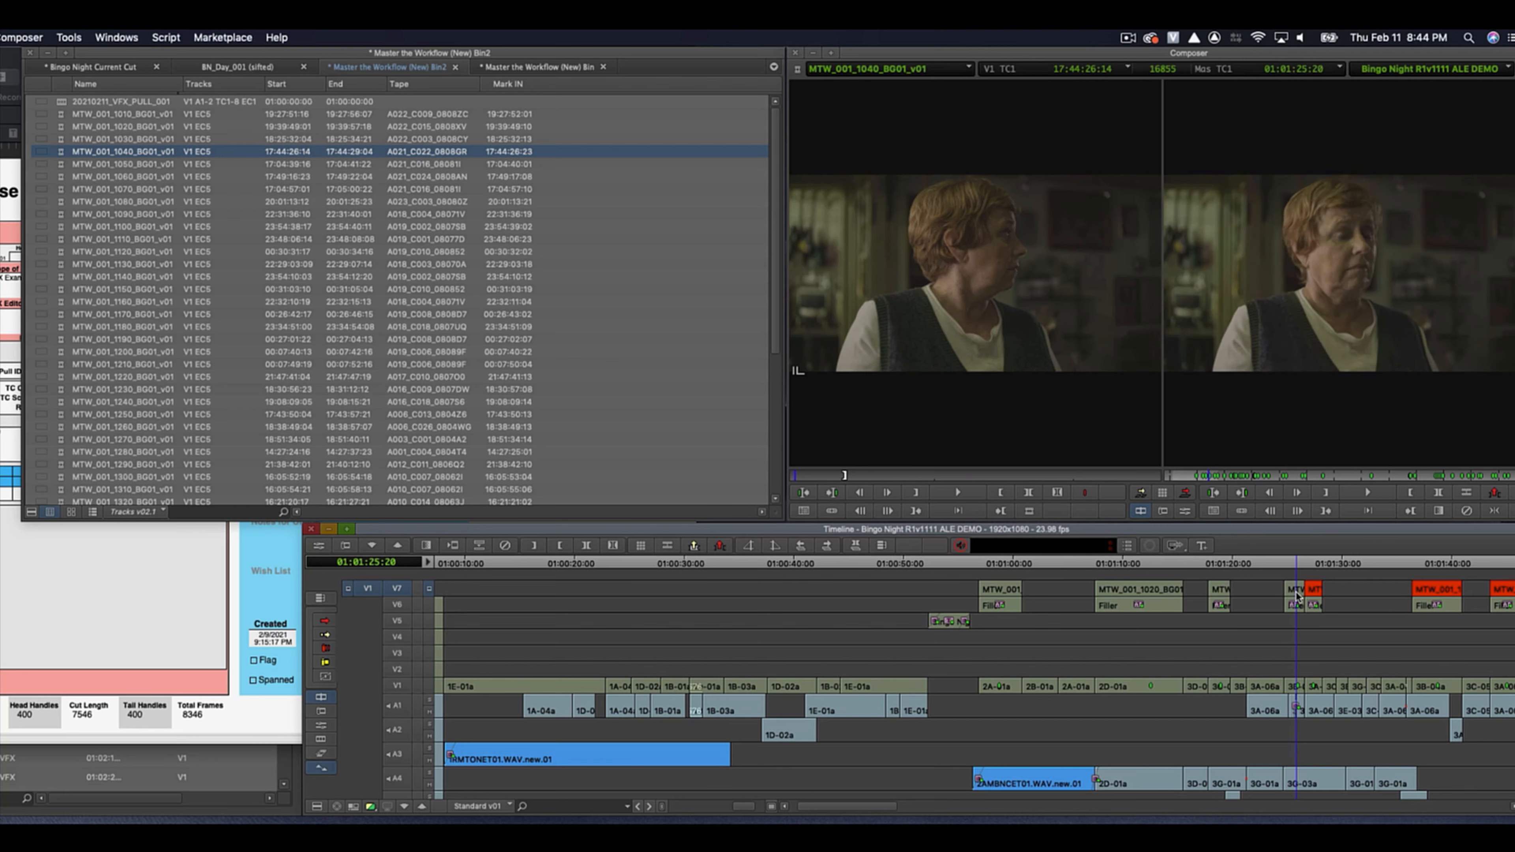
left_click(429, 622)
left_click(430, 606)
left_click(430, 589)
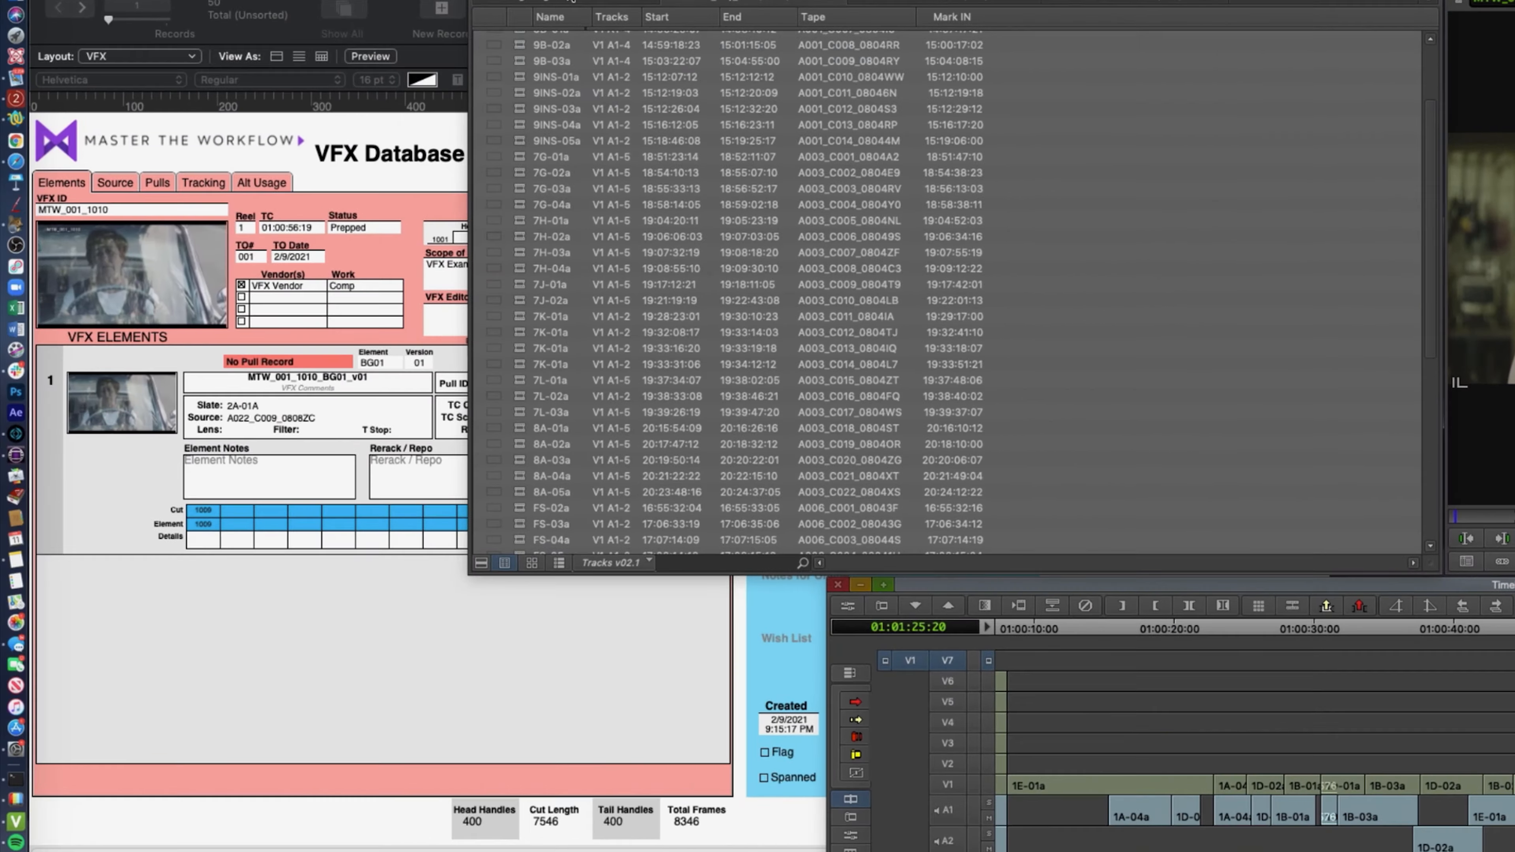
Minimize the VFX database window and bring up the BN_Day_001 bin
left_click(281, 7)
key("super+m")
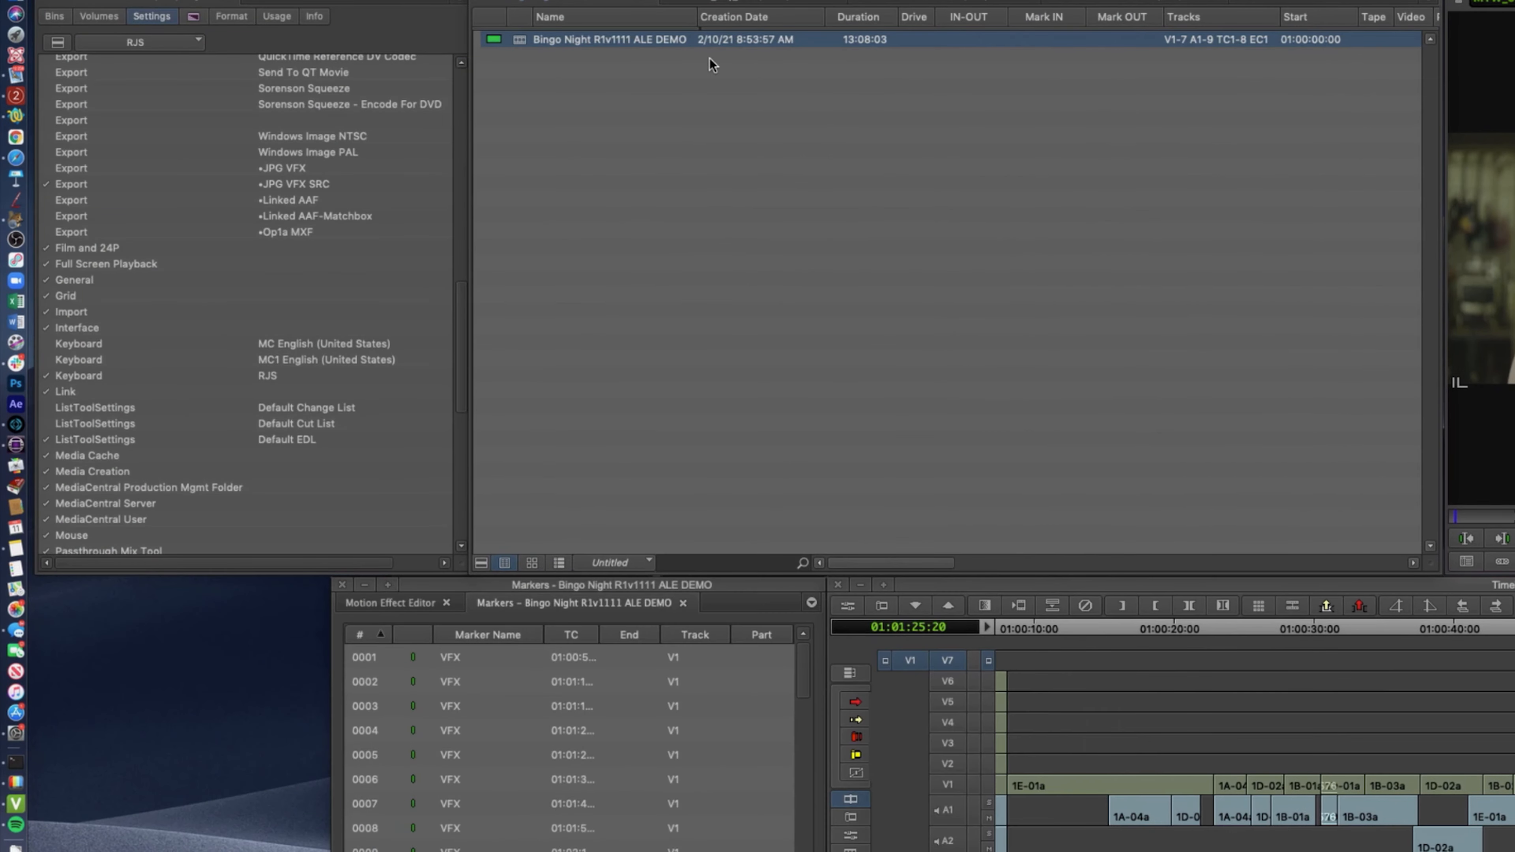
left_click(744, 2)
left_click(933, 4)
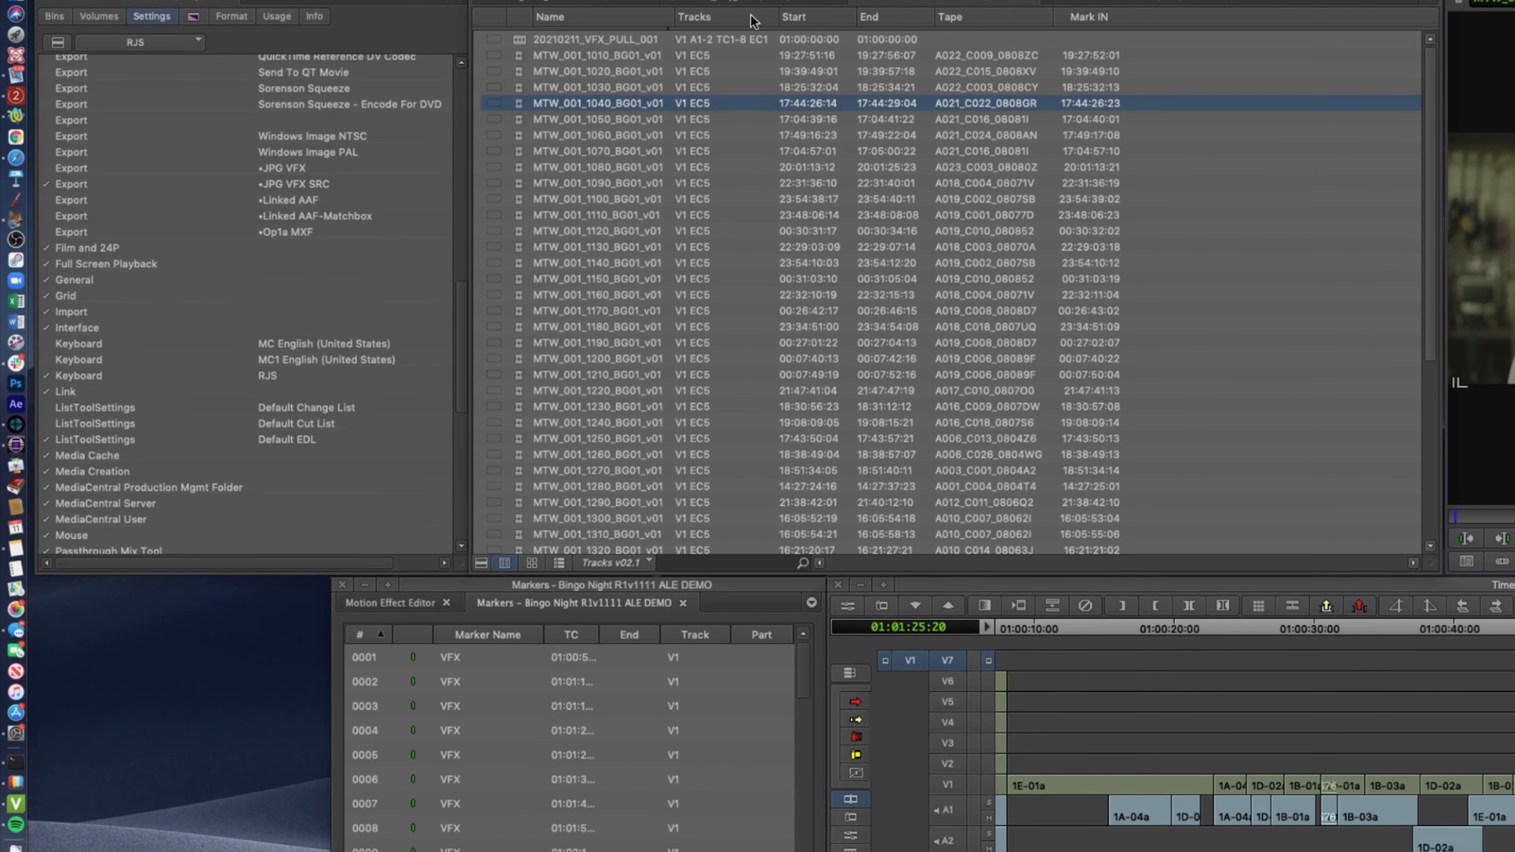
left_click(744, 3)
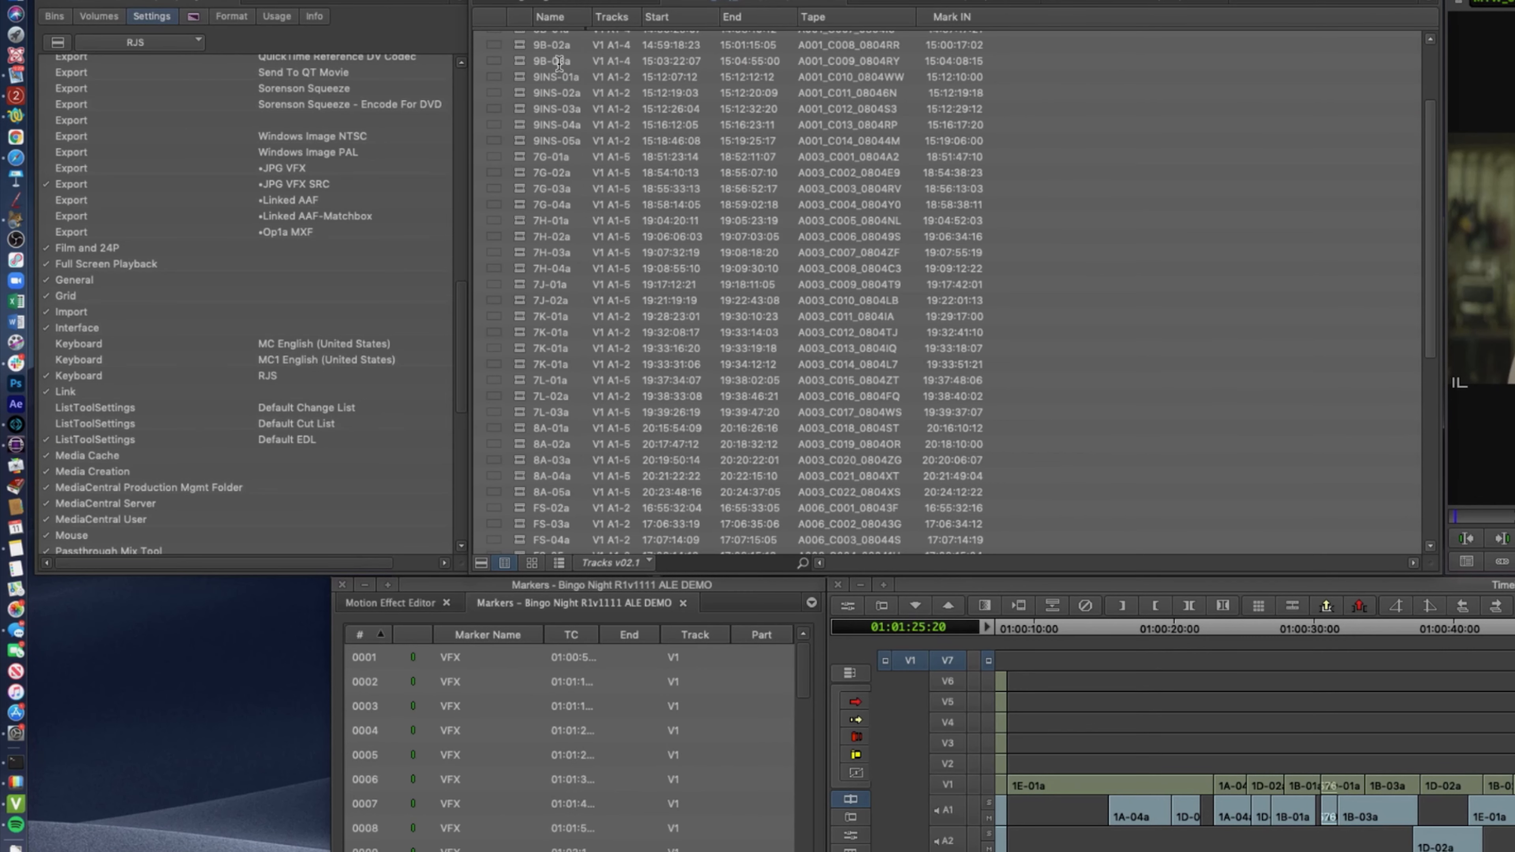
scroll(509, 82, "up", 1)
left_click(509, 81)
left_click(515, 164, "shift")
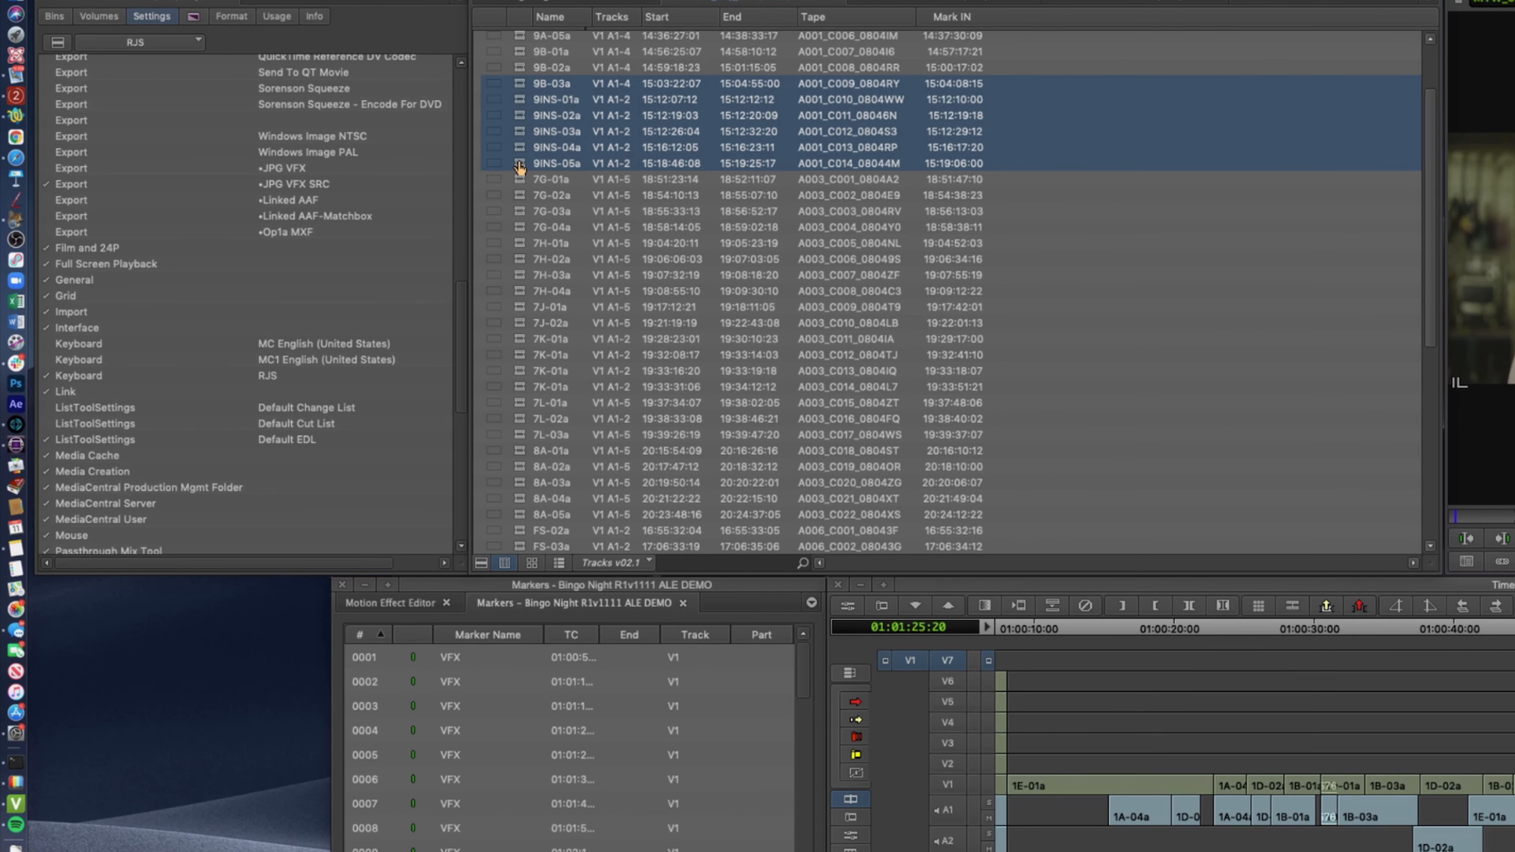
Create a new bin in the project and move its window clear of the top clips in the BN_Day_001 bin
left_click(54, 16)
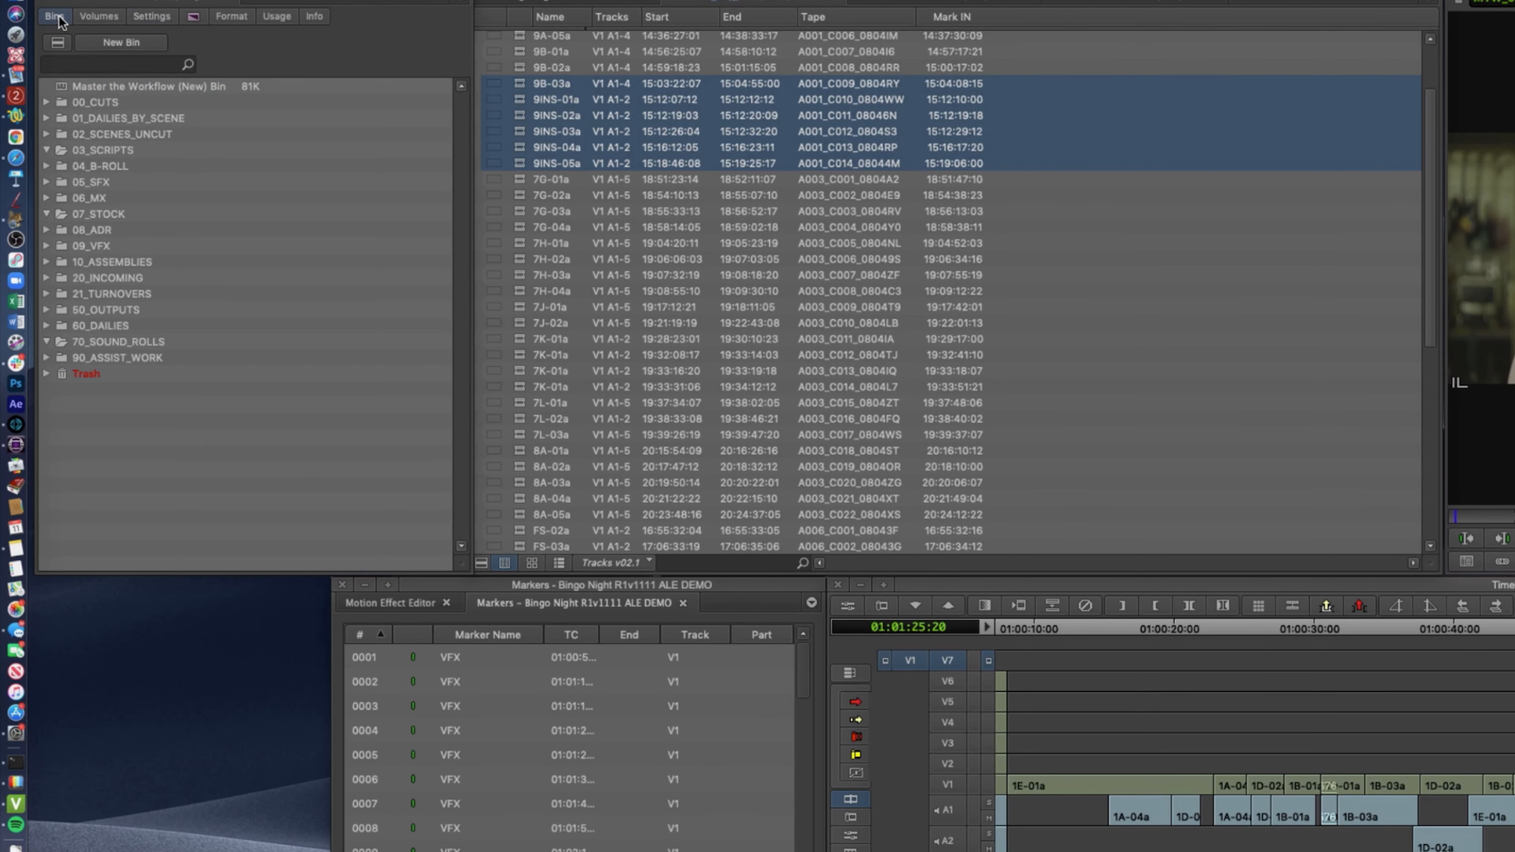
left_click(105, 40)
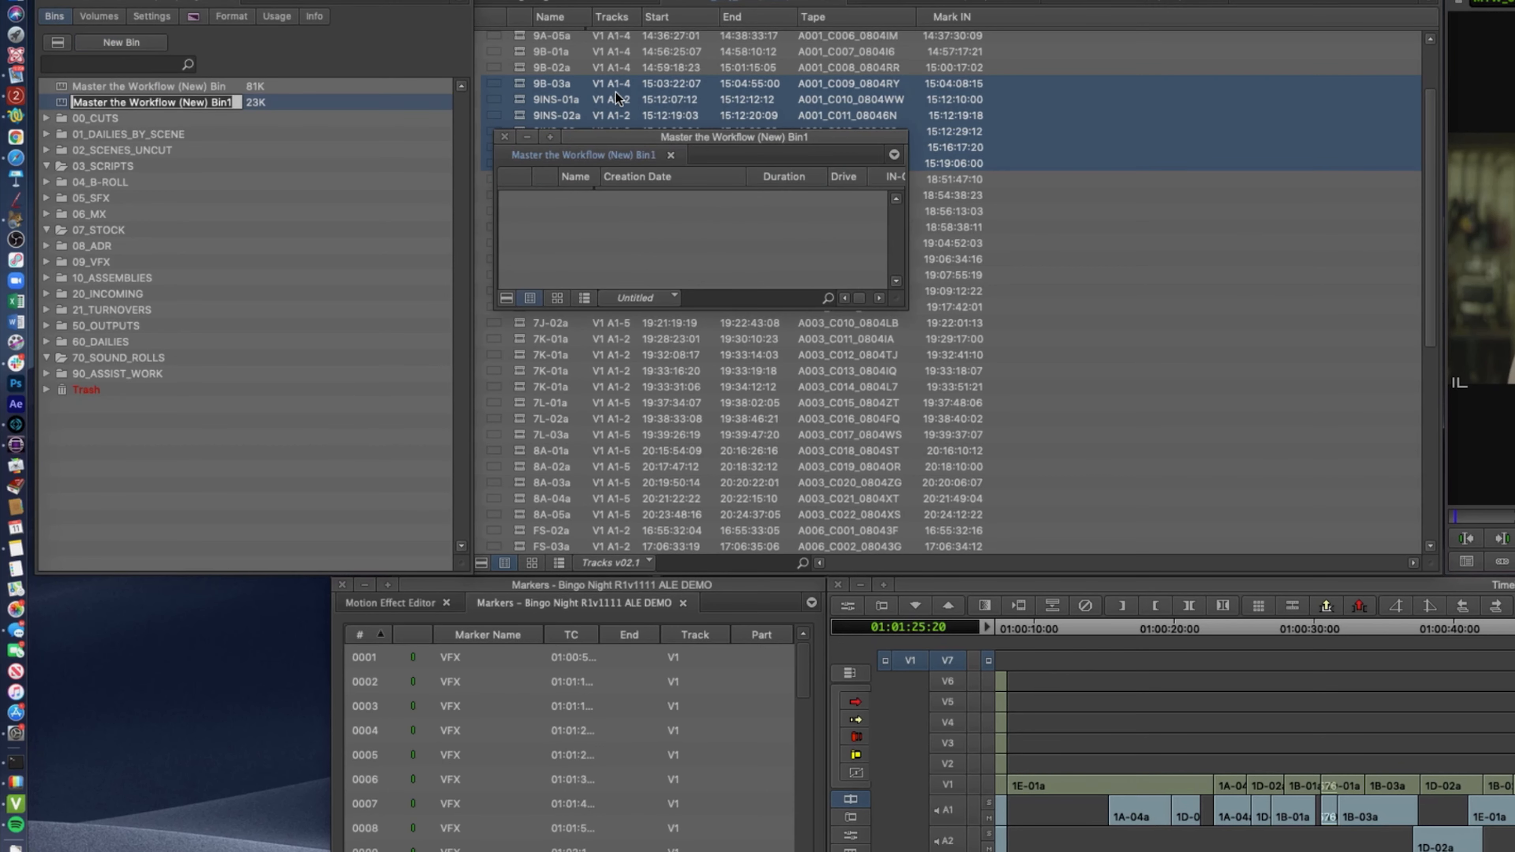
left_click_drag(591, 124, 720, 345)
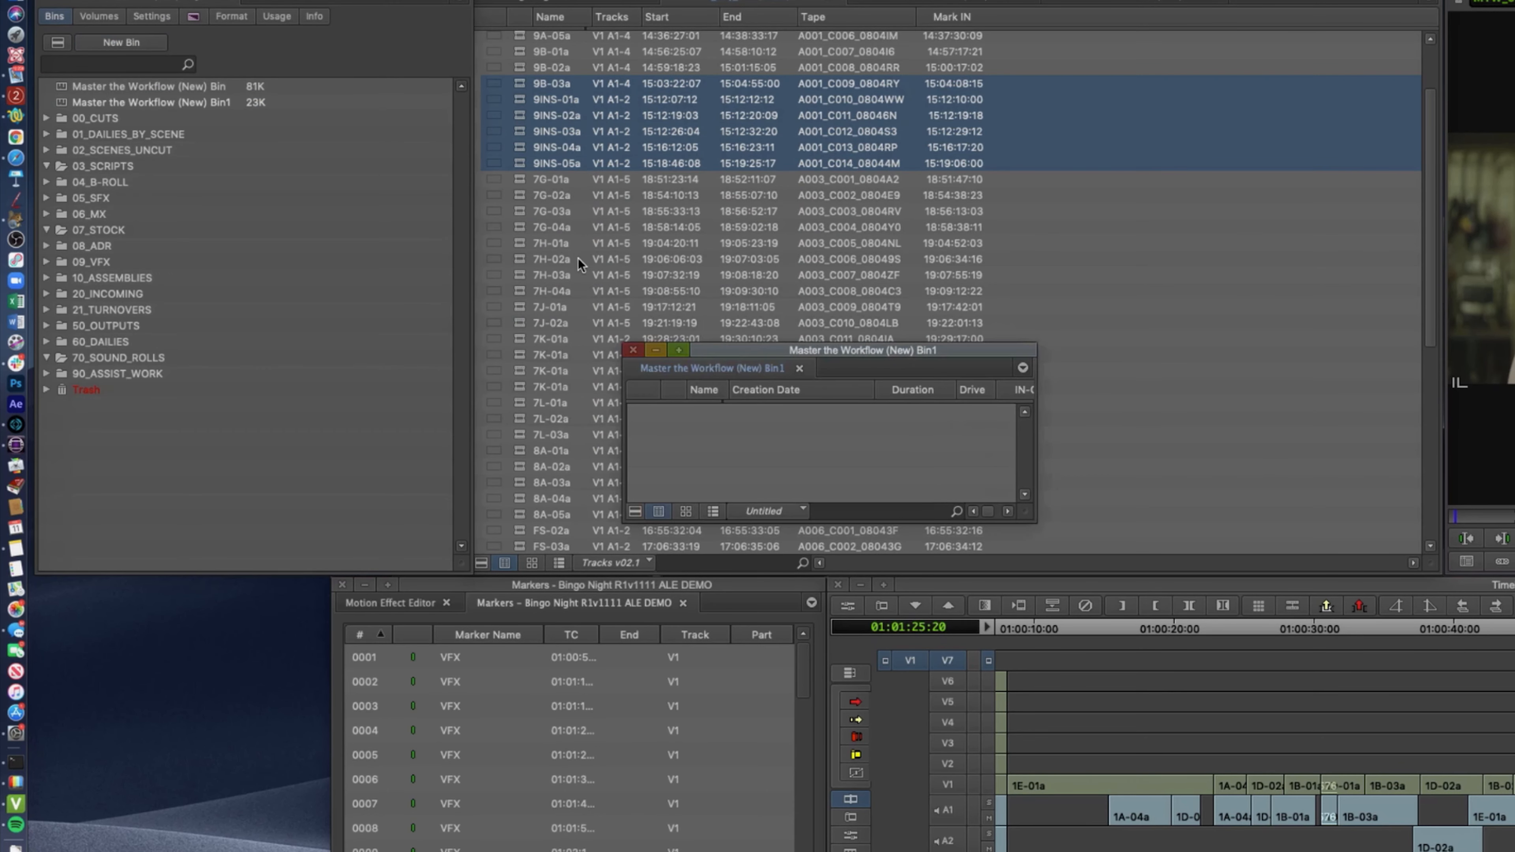
Duplicate all clips in the BN_Day_001 bin and select every resulting copy
left_click(522, 52)
scroll(523, 59, "up", 5)
left_click(522, 75)
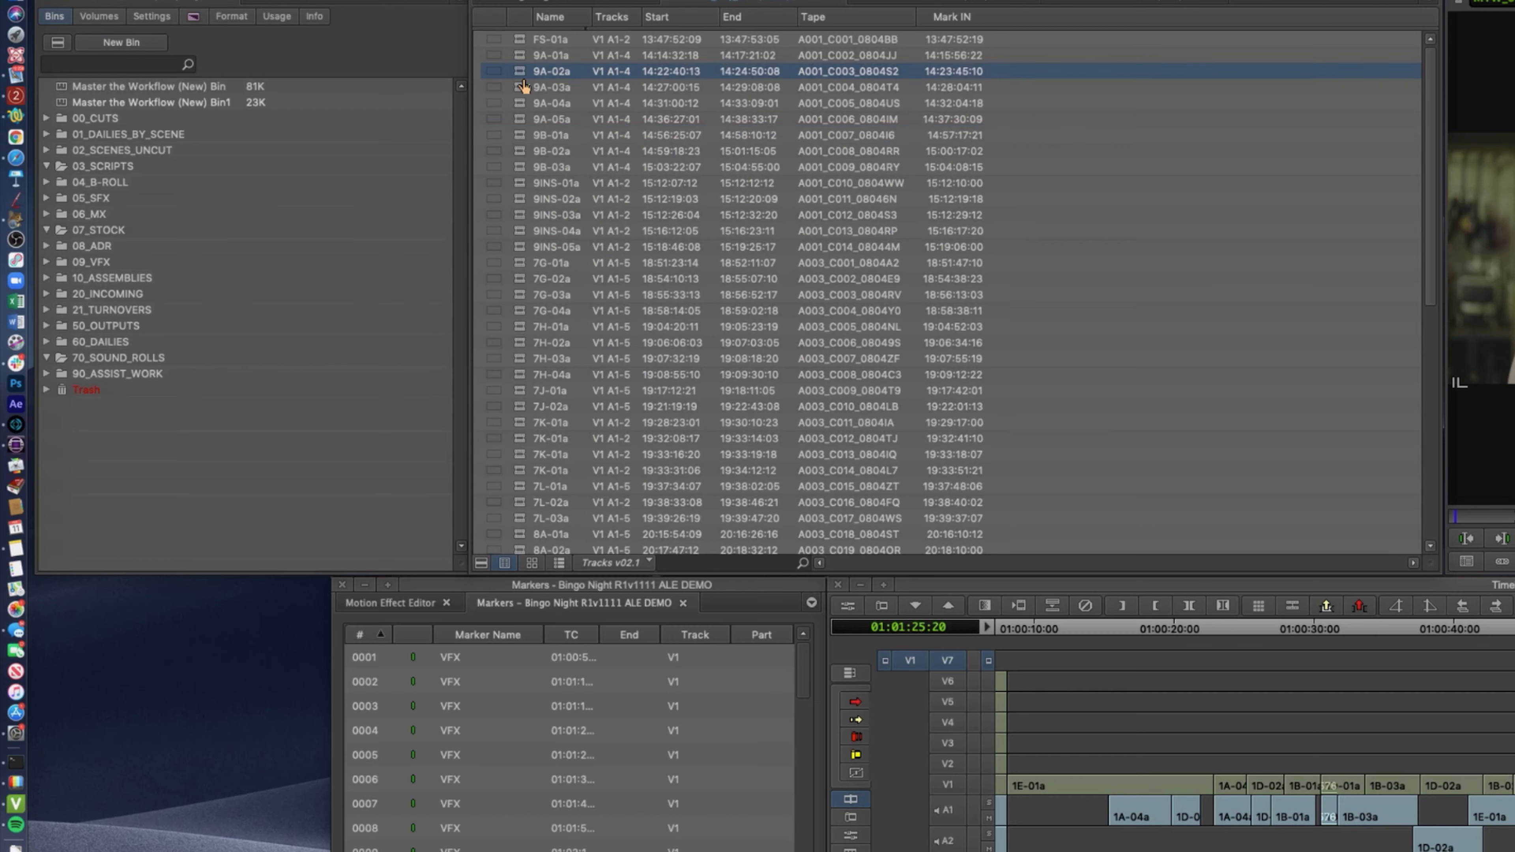
key("super+a")
key("super+d")
left_click(524, 46)
scroll(542, 254, "down", 10)
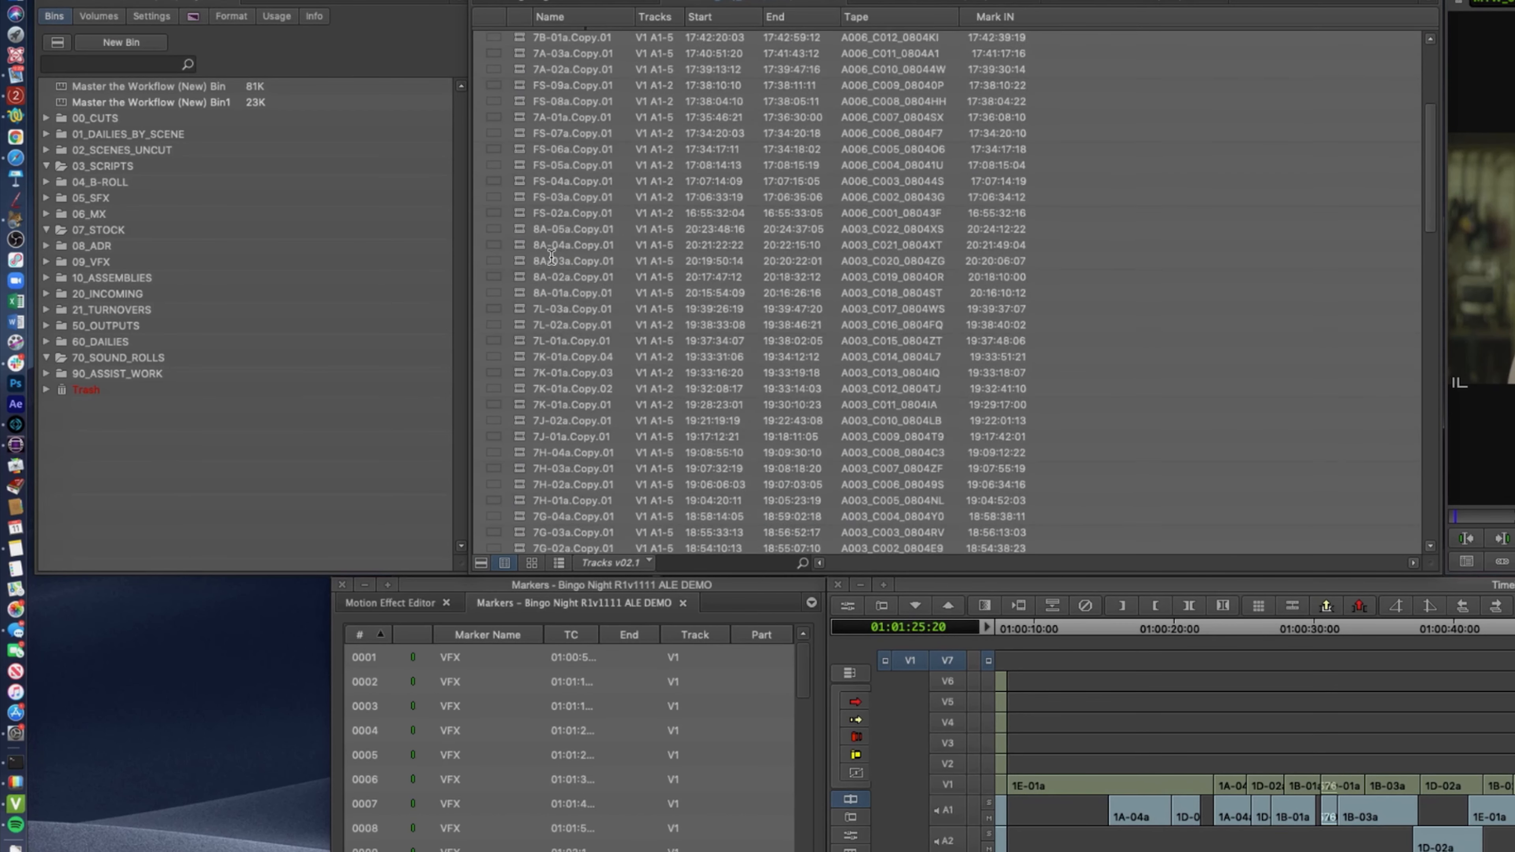
left_click(524, 315, "shift")
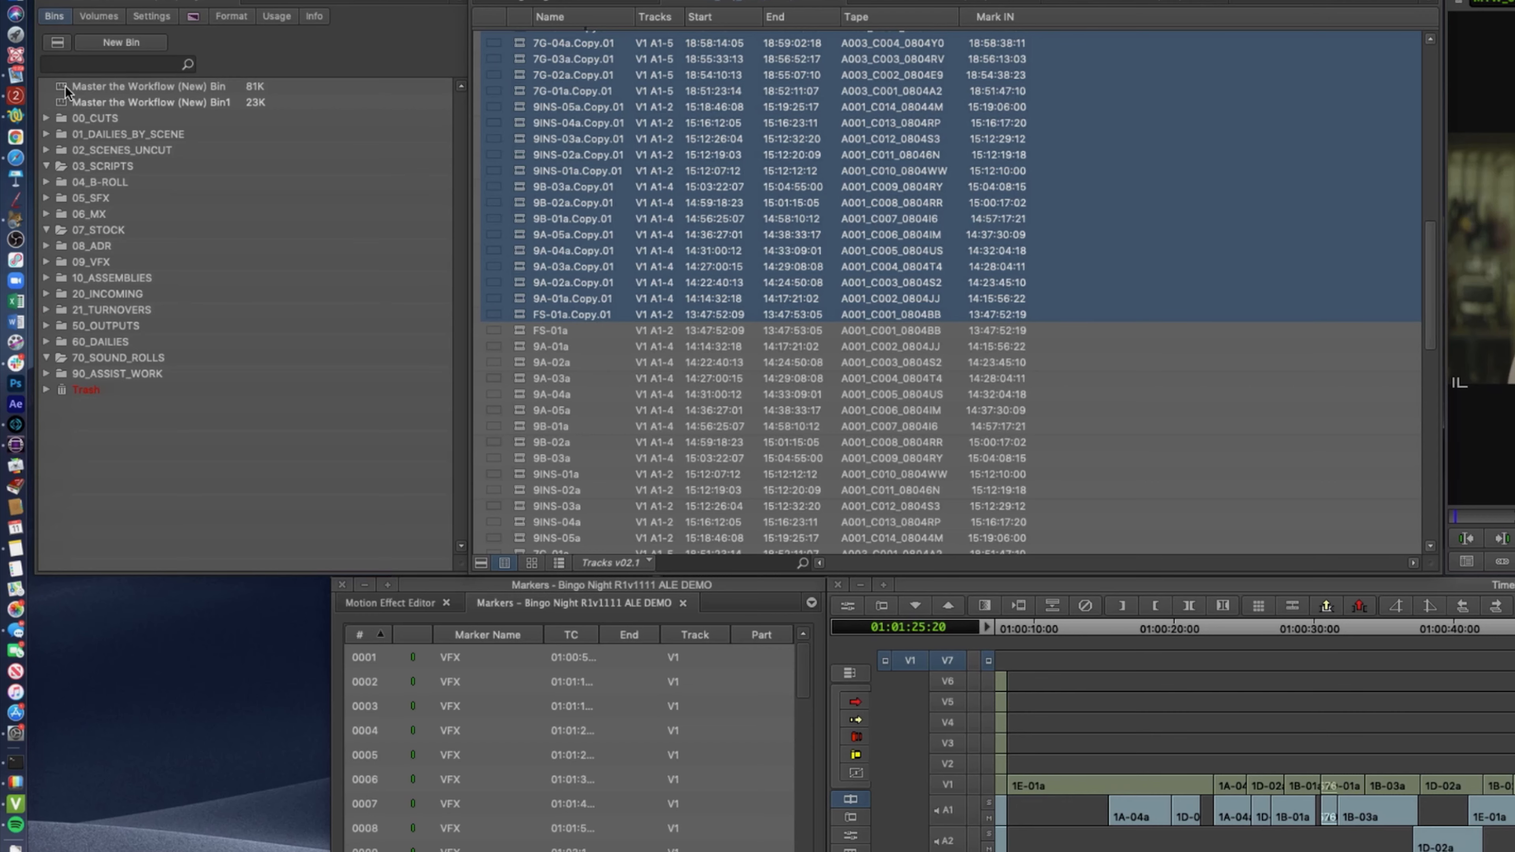
Dock Master the Workflow (New) Bin1 with the other open bins and move the selected clip copies into it
left_click(60, 100)
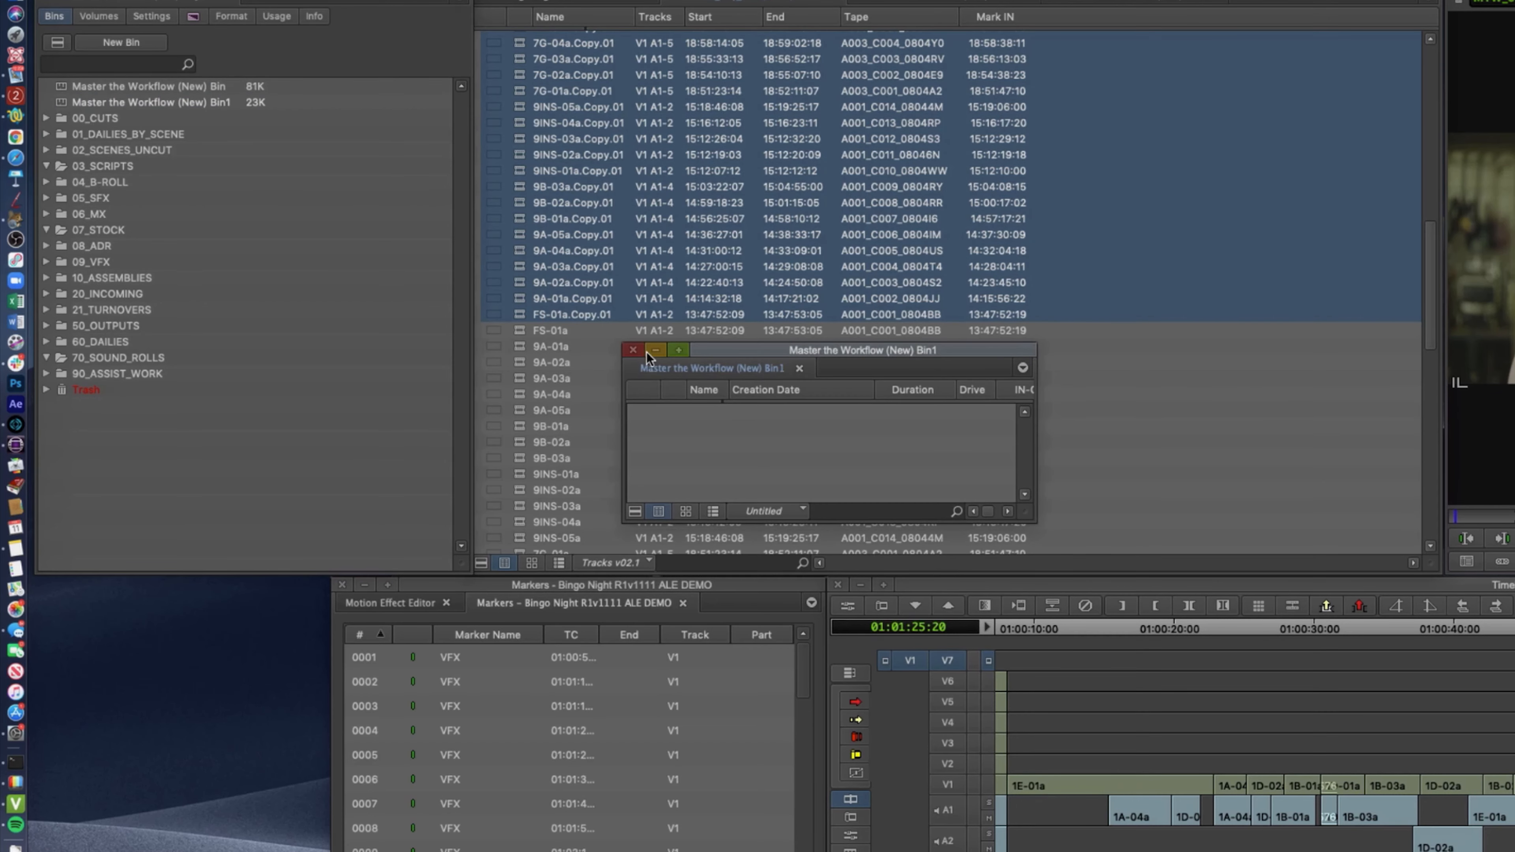
left_click_drag(683, 368, 1241, 1)
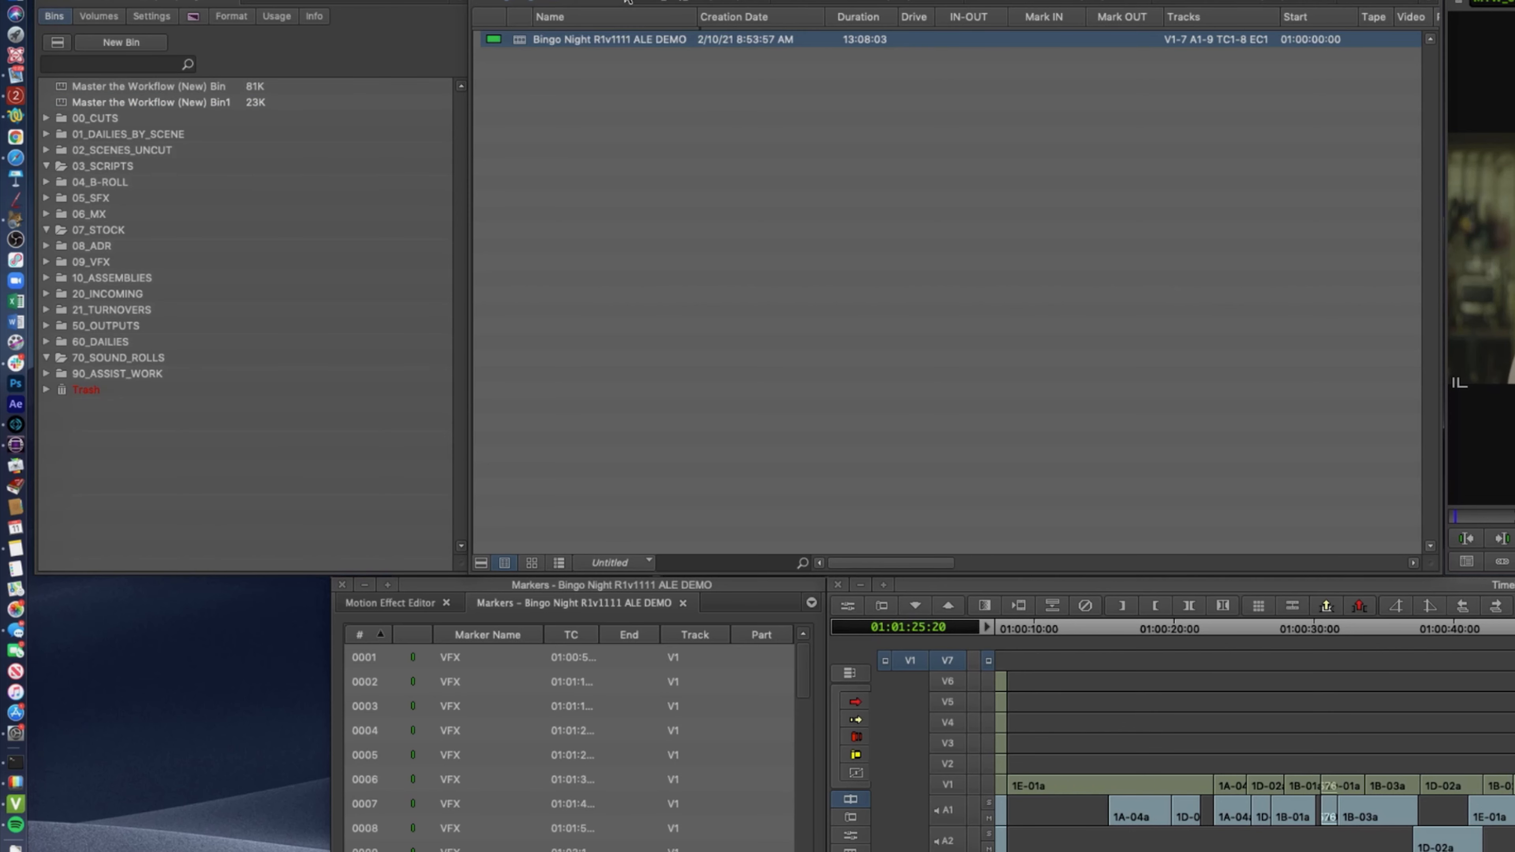
left_click(721, 3)
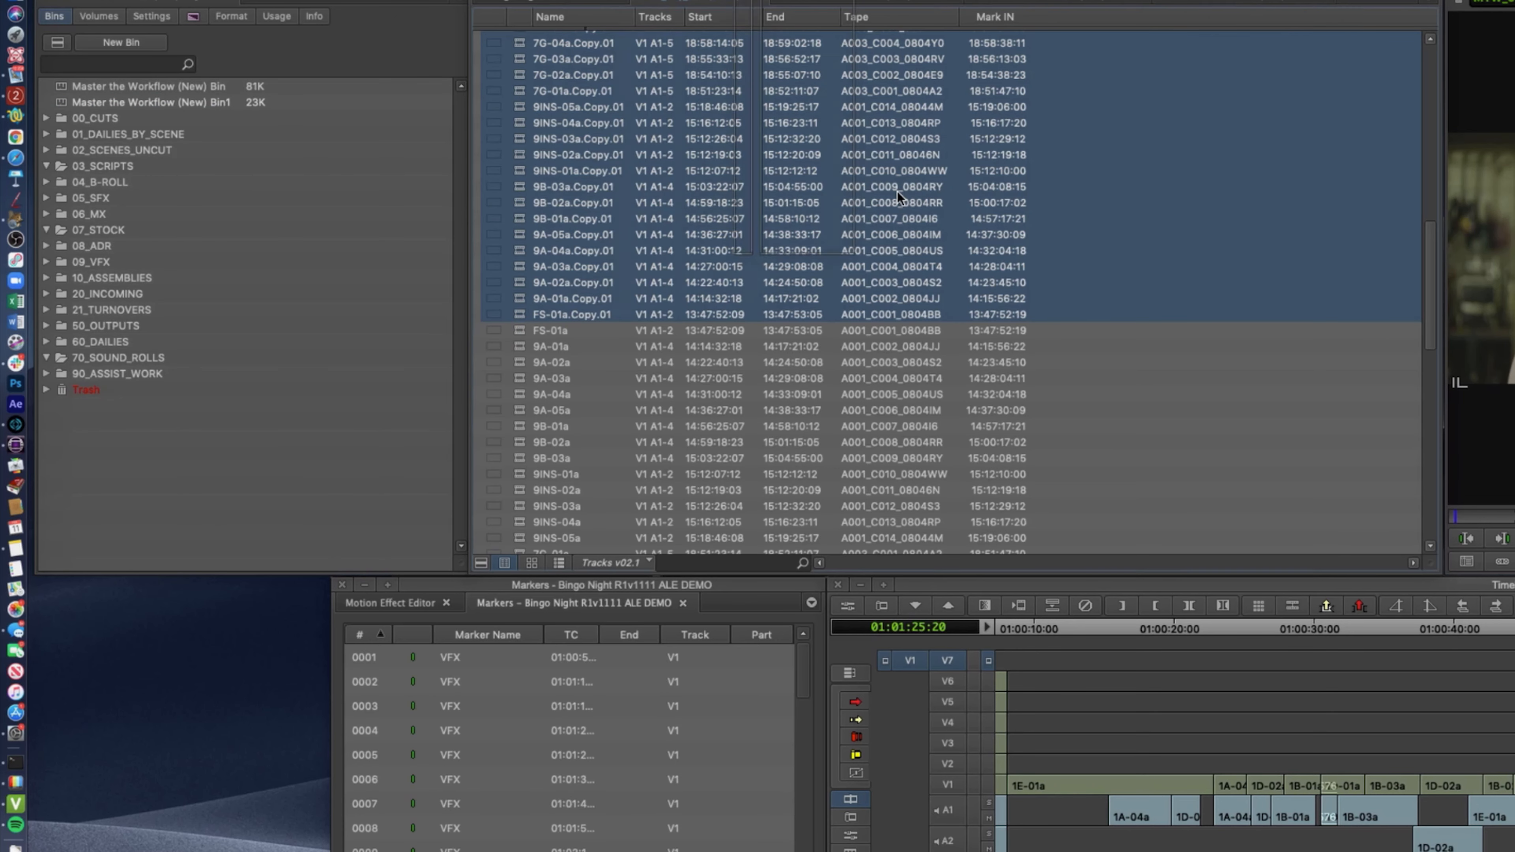
left_click_drag(1233, 2, 940, 245)
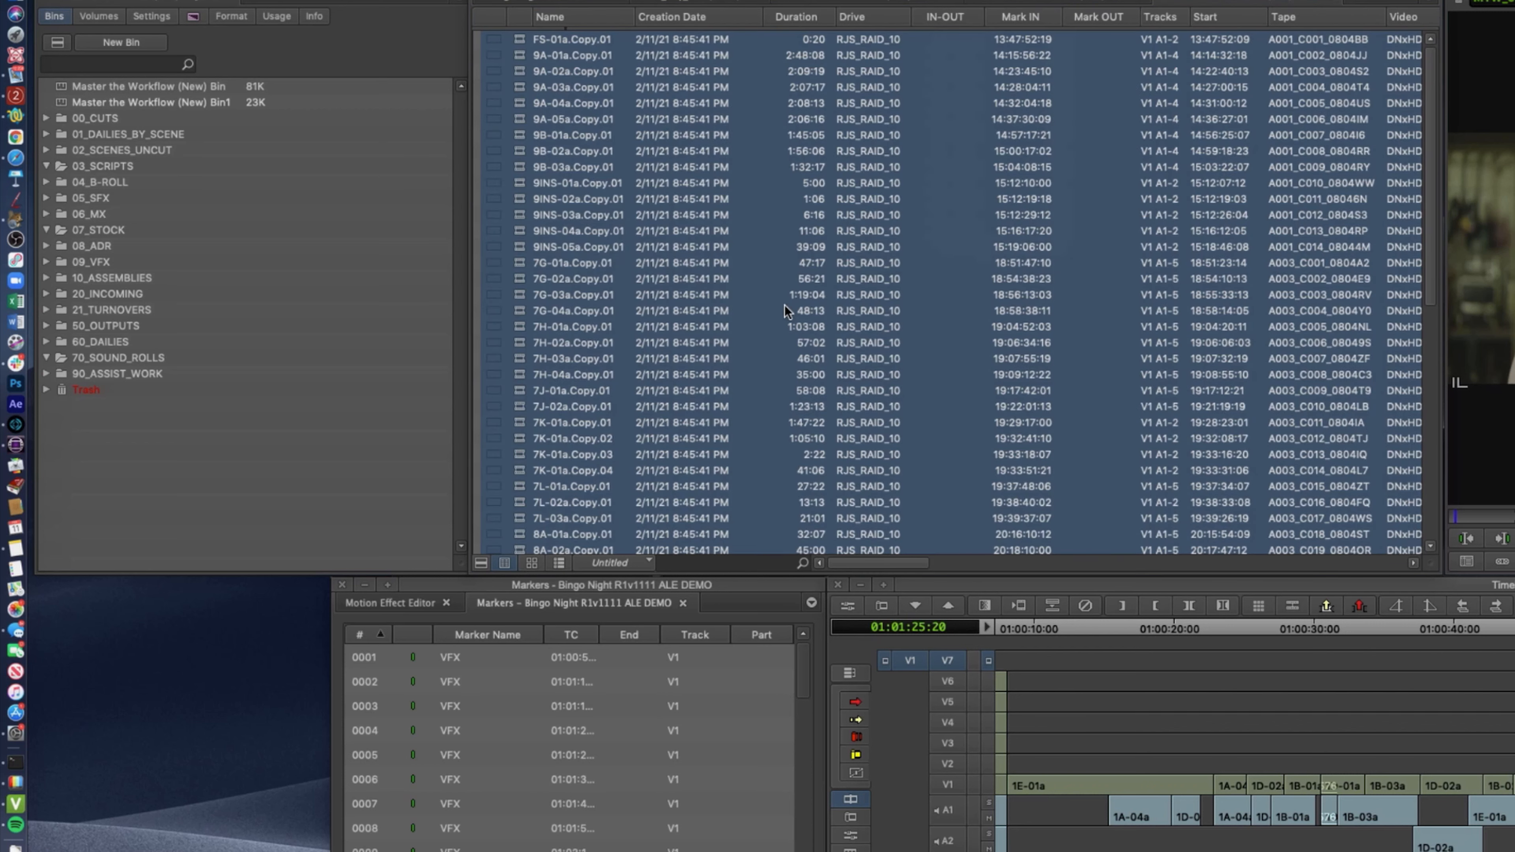
Export Master the Workflow (New) Bin1 as an ALE file to the Desktop and open the file in the text editor
left_click(479, 309)
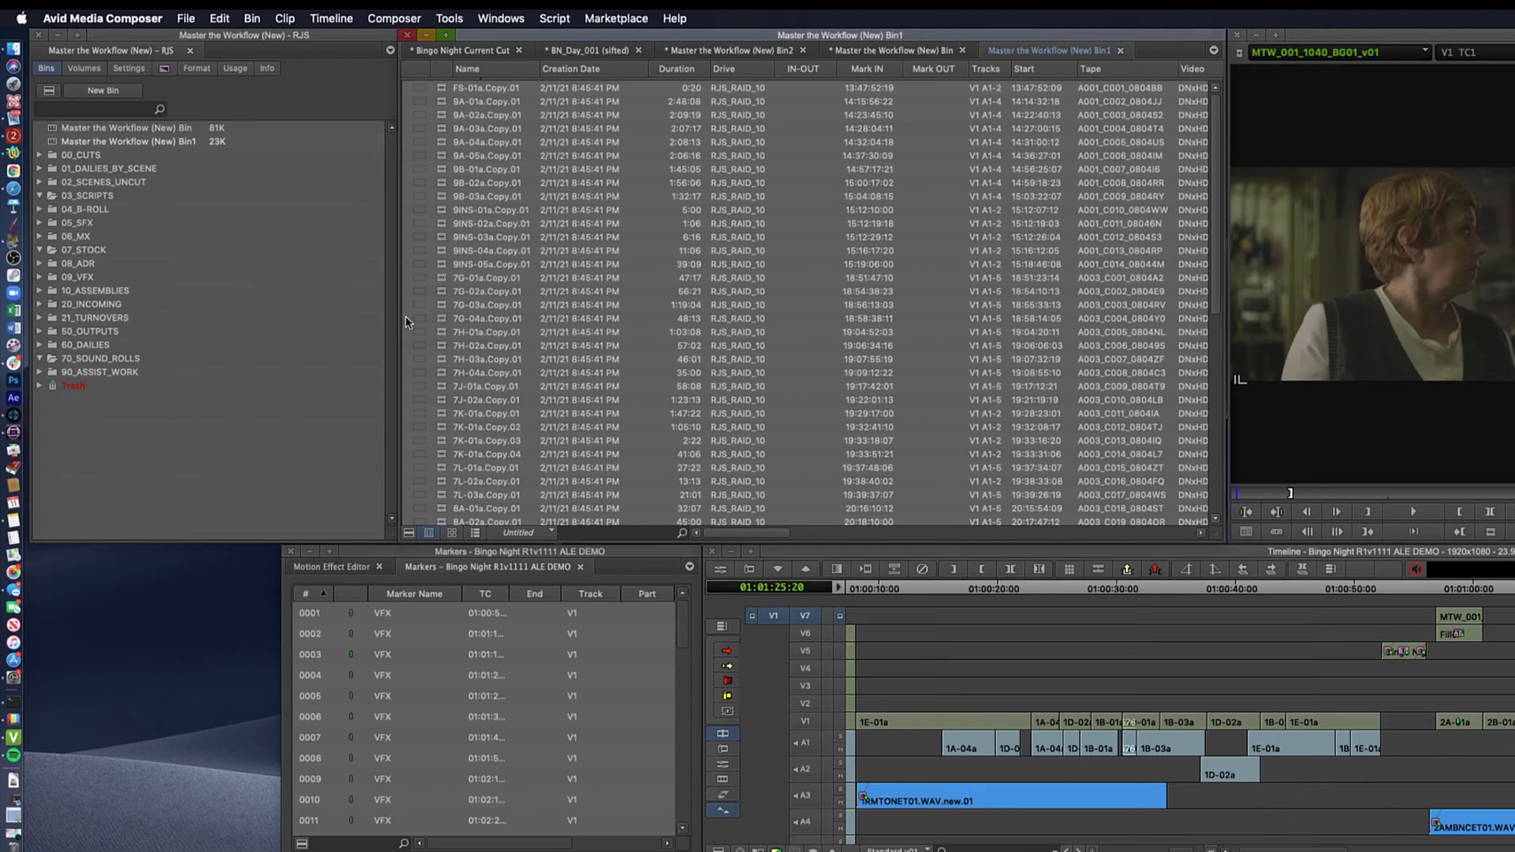
key("super+e")
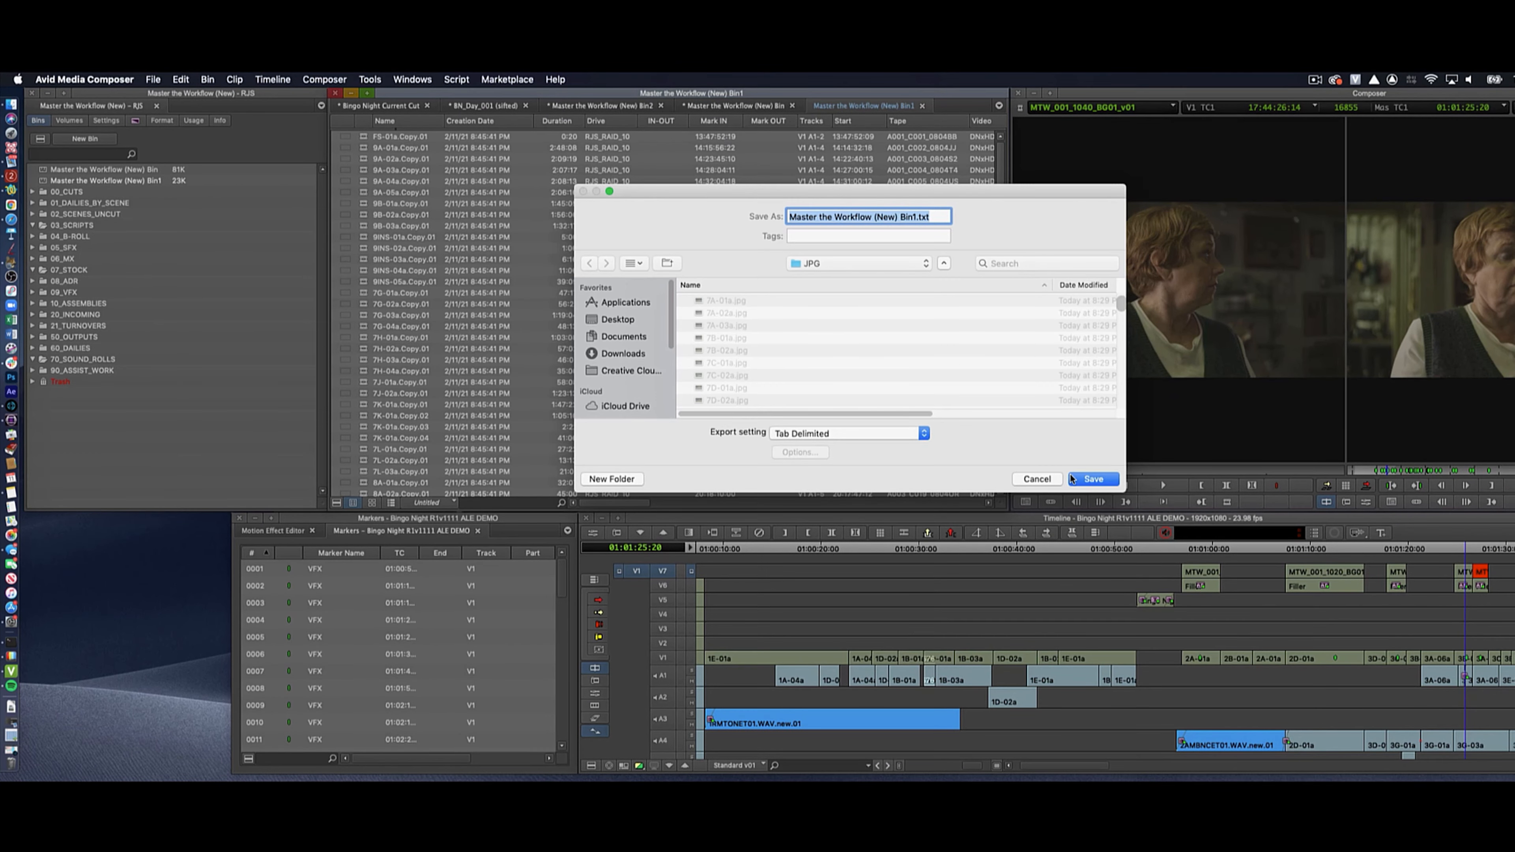
left_click(860, 433)
left_click(847, 423)
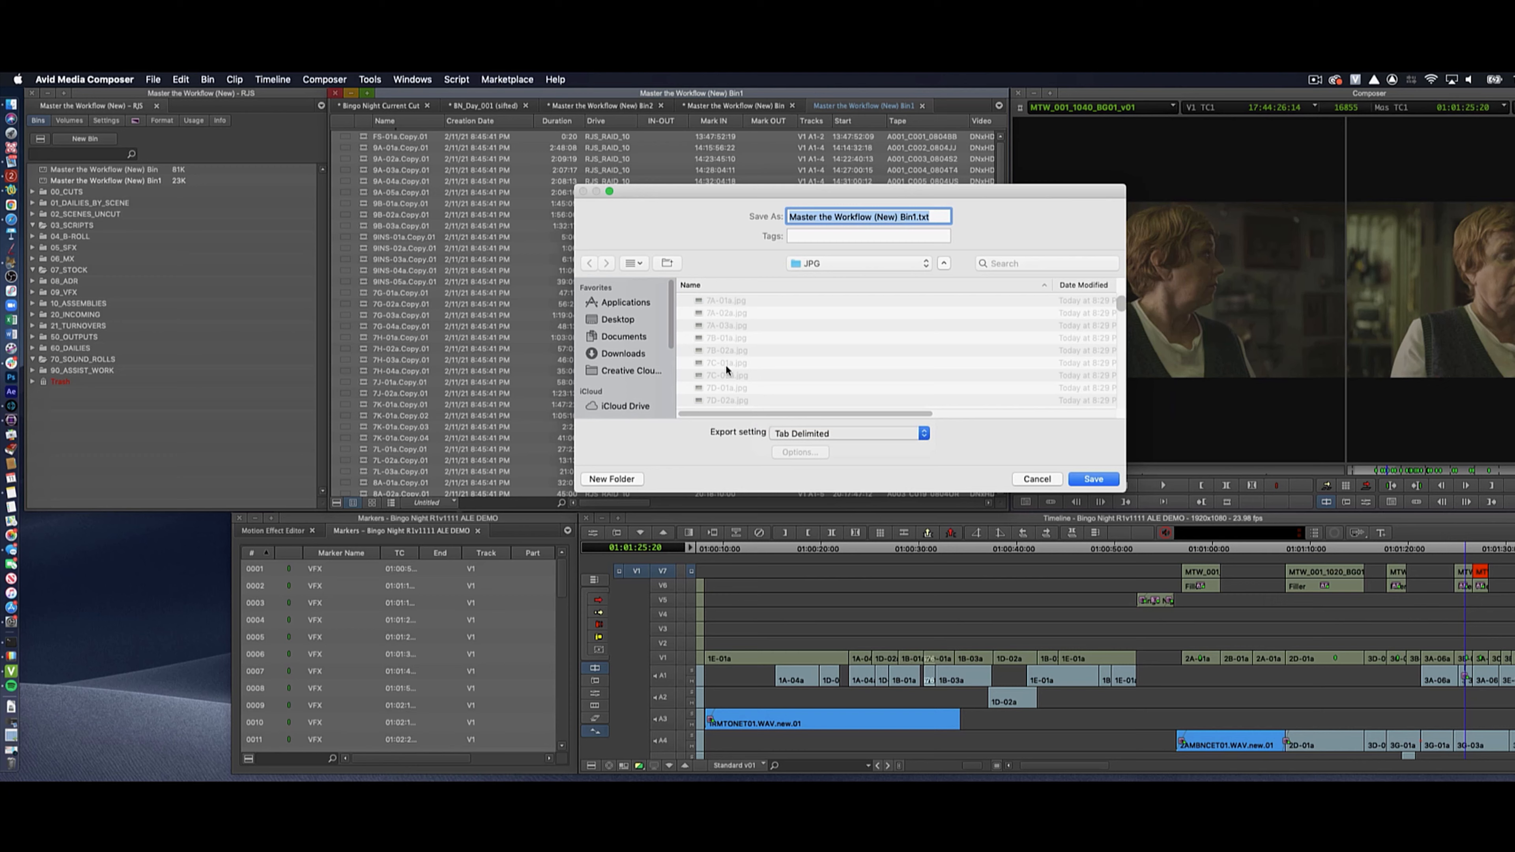
left_click(623, 321)
left_click(1093, 480)
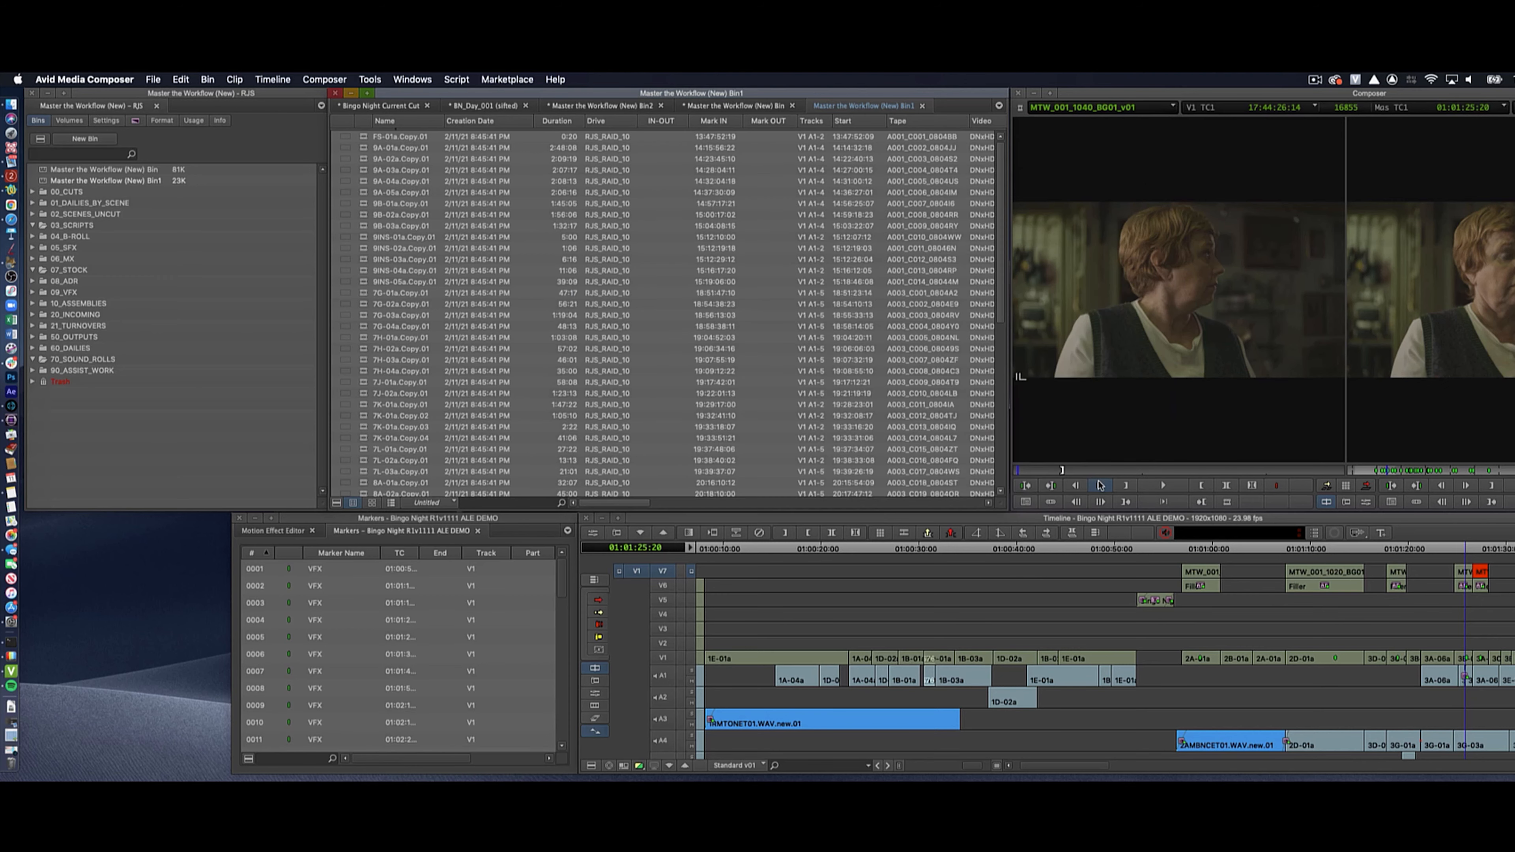
left_click(12, 105)
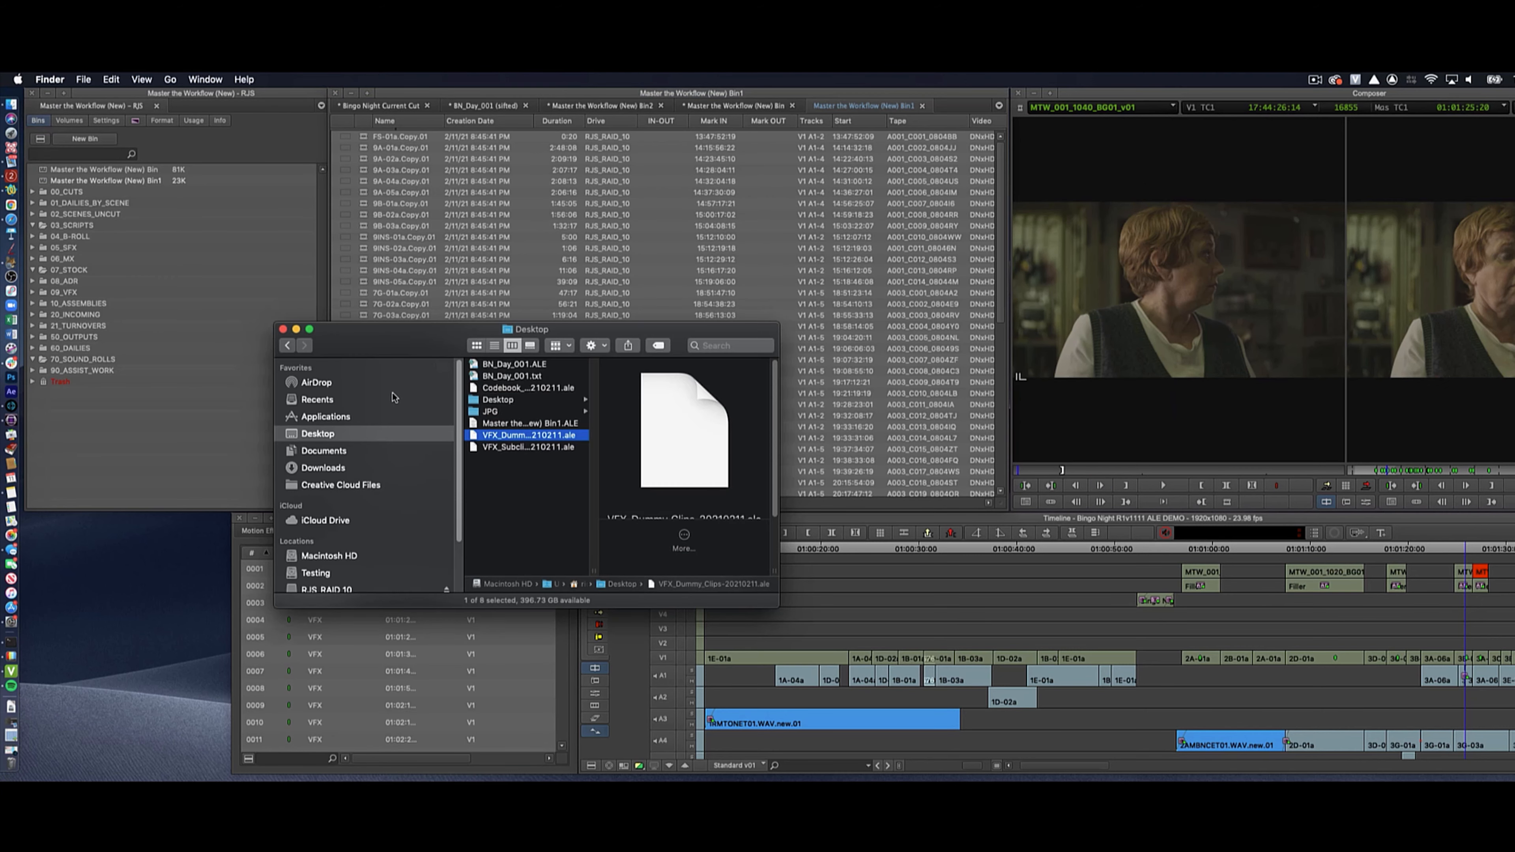
double_click(534, 423)
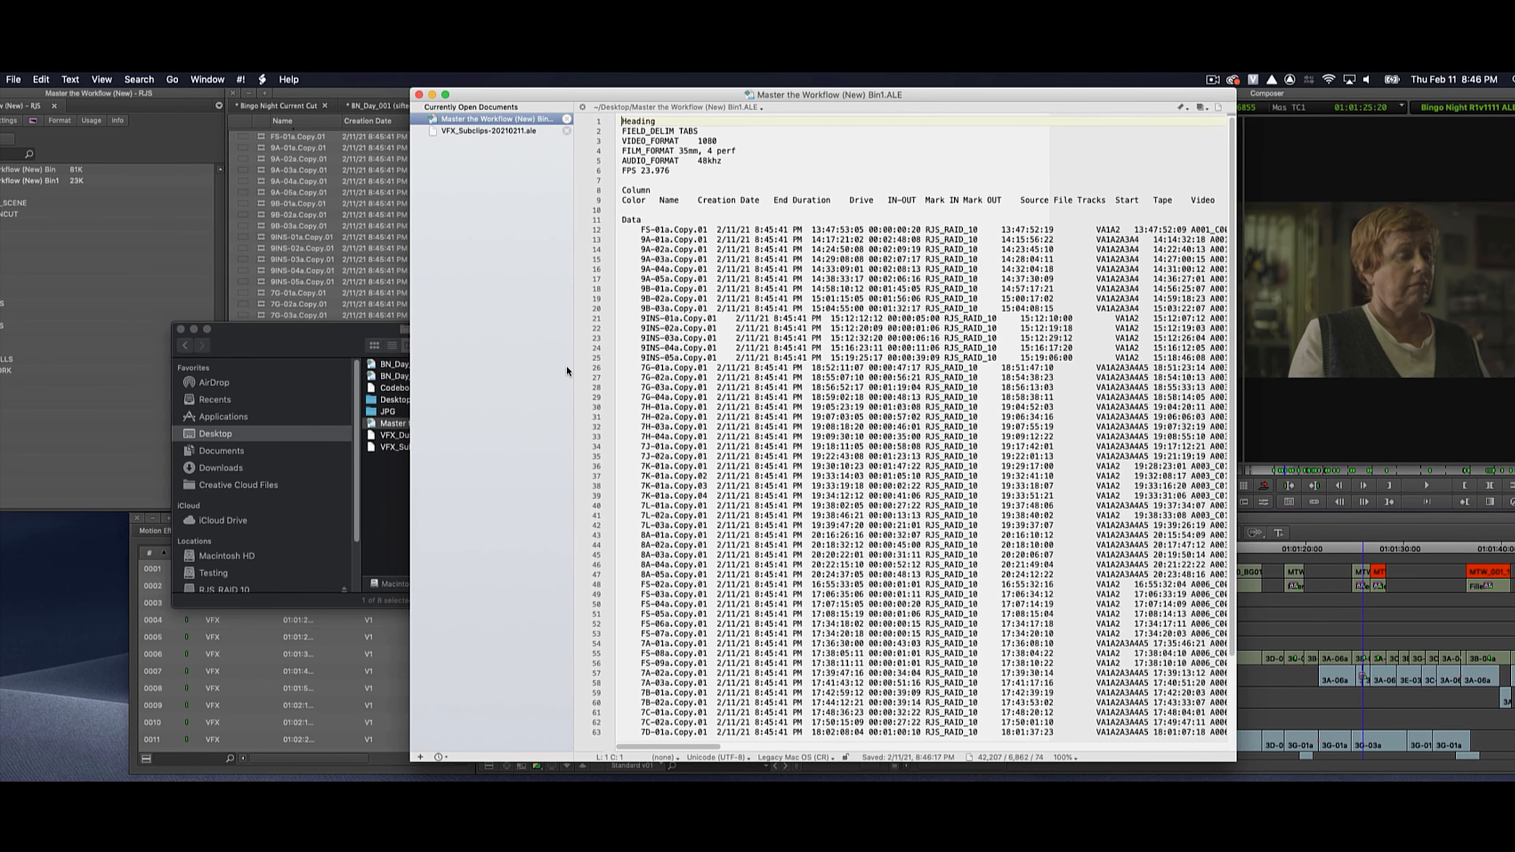
Find .Copy.01 in the ALE file and replace all occurrences with nothing
key("super+f")
left_click(1268, 366)
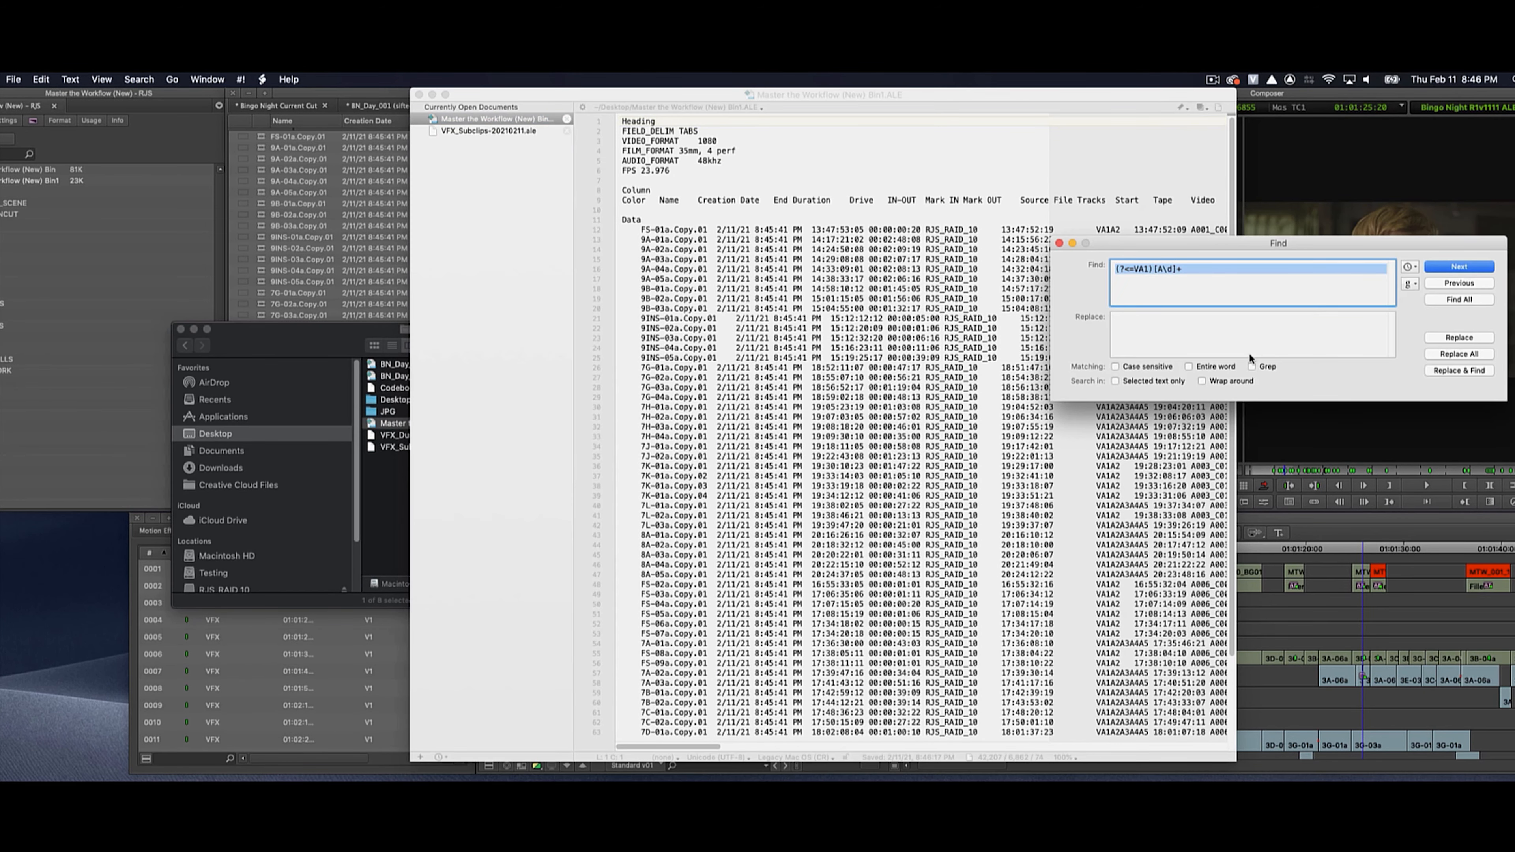
type(".Co")
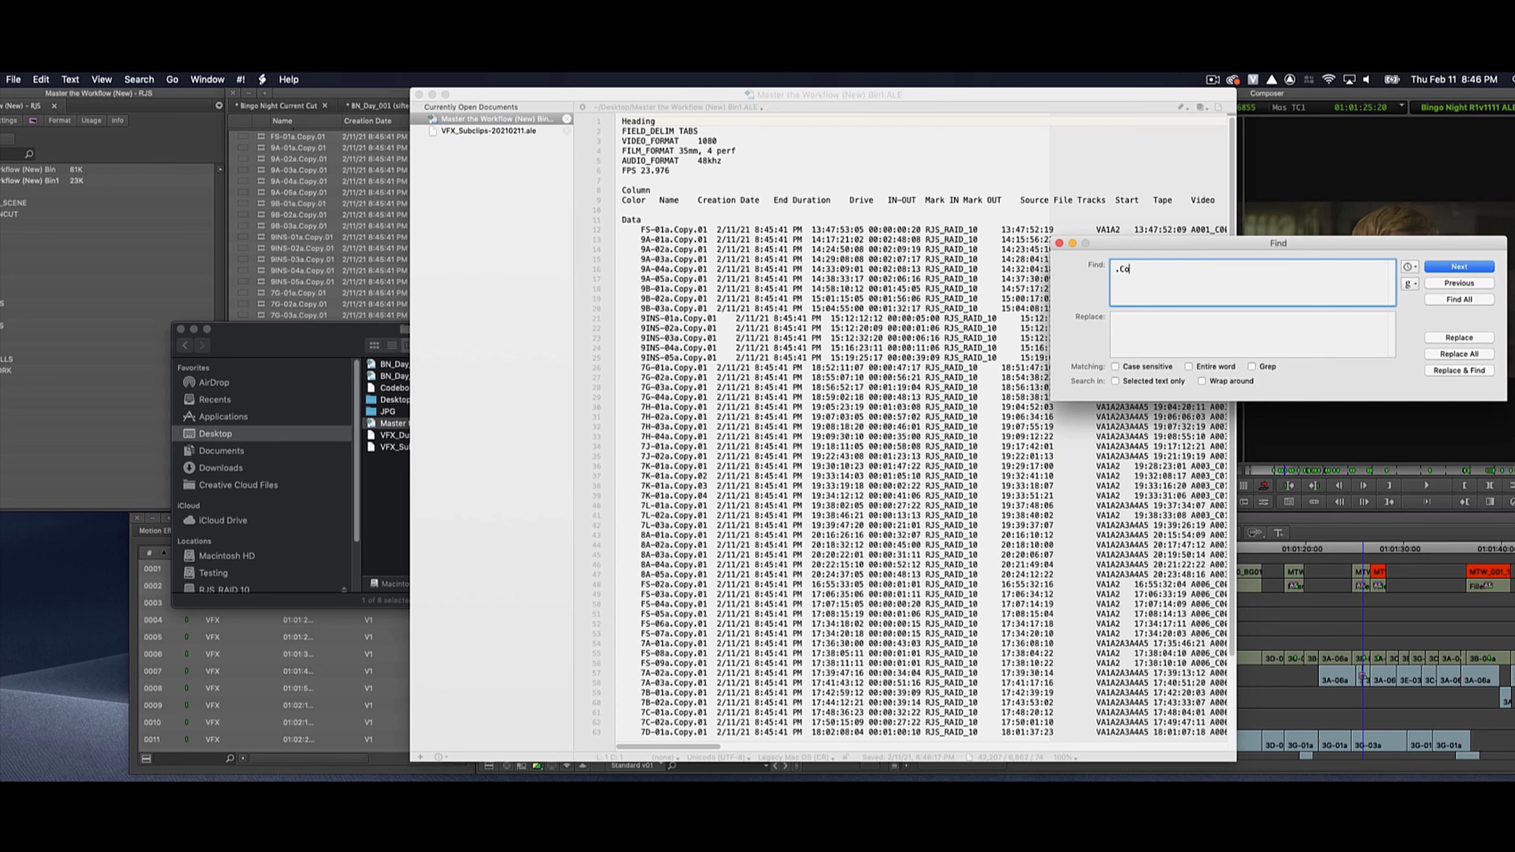
type("py.01")
left_click(1466, 269)
triple_click(1466, 268)
double_click(1466, 269)
double_click(1466, 269)
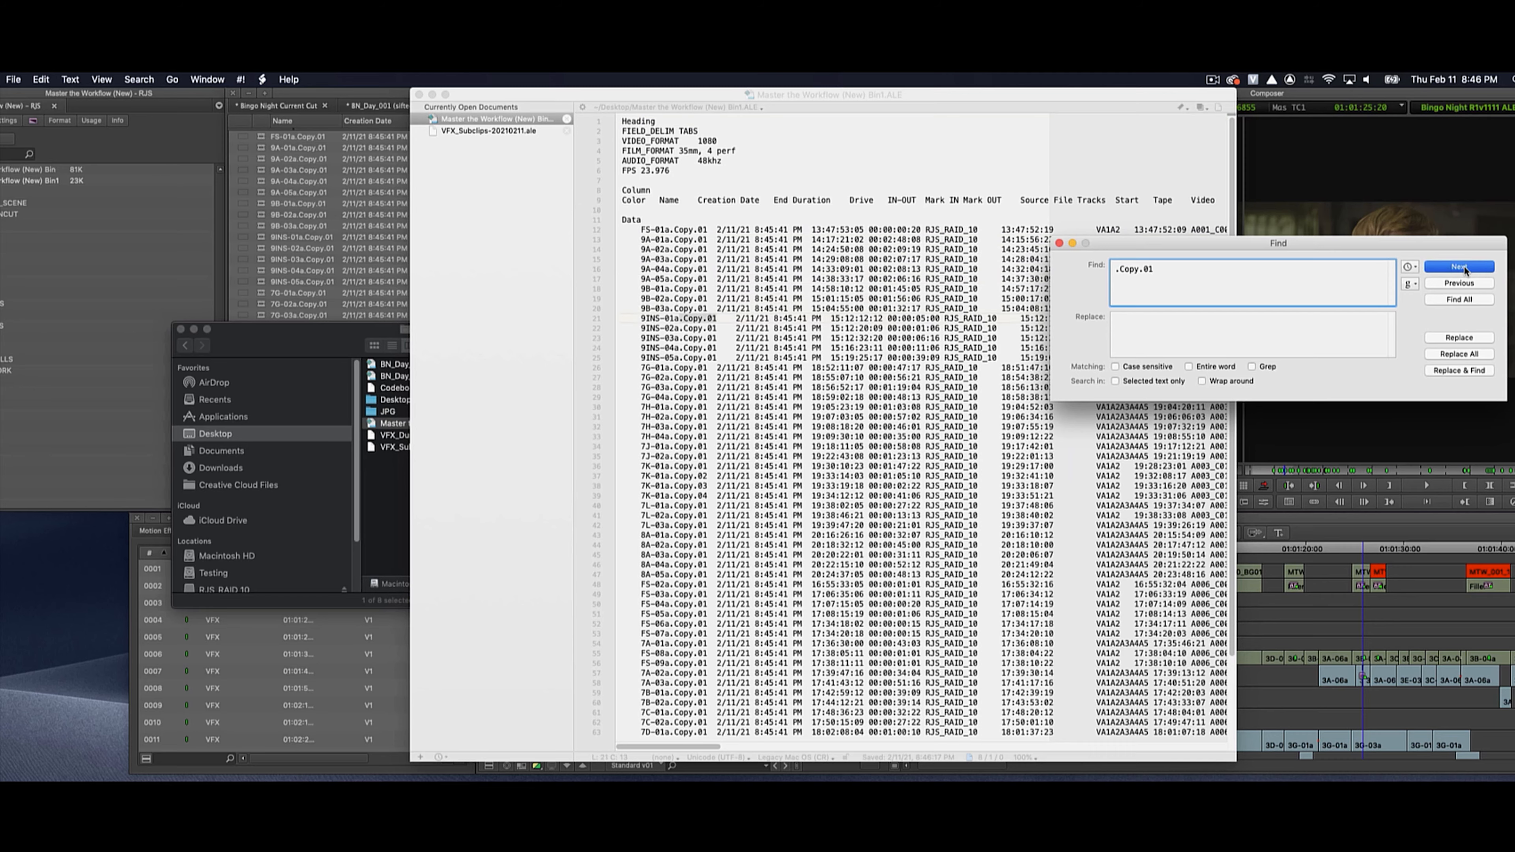
double_click(1466, 268)
double_click(1466, 269)
triple_click(1466, 269)
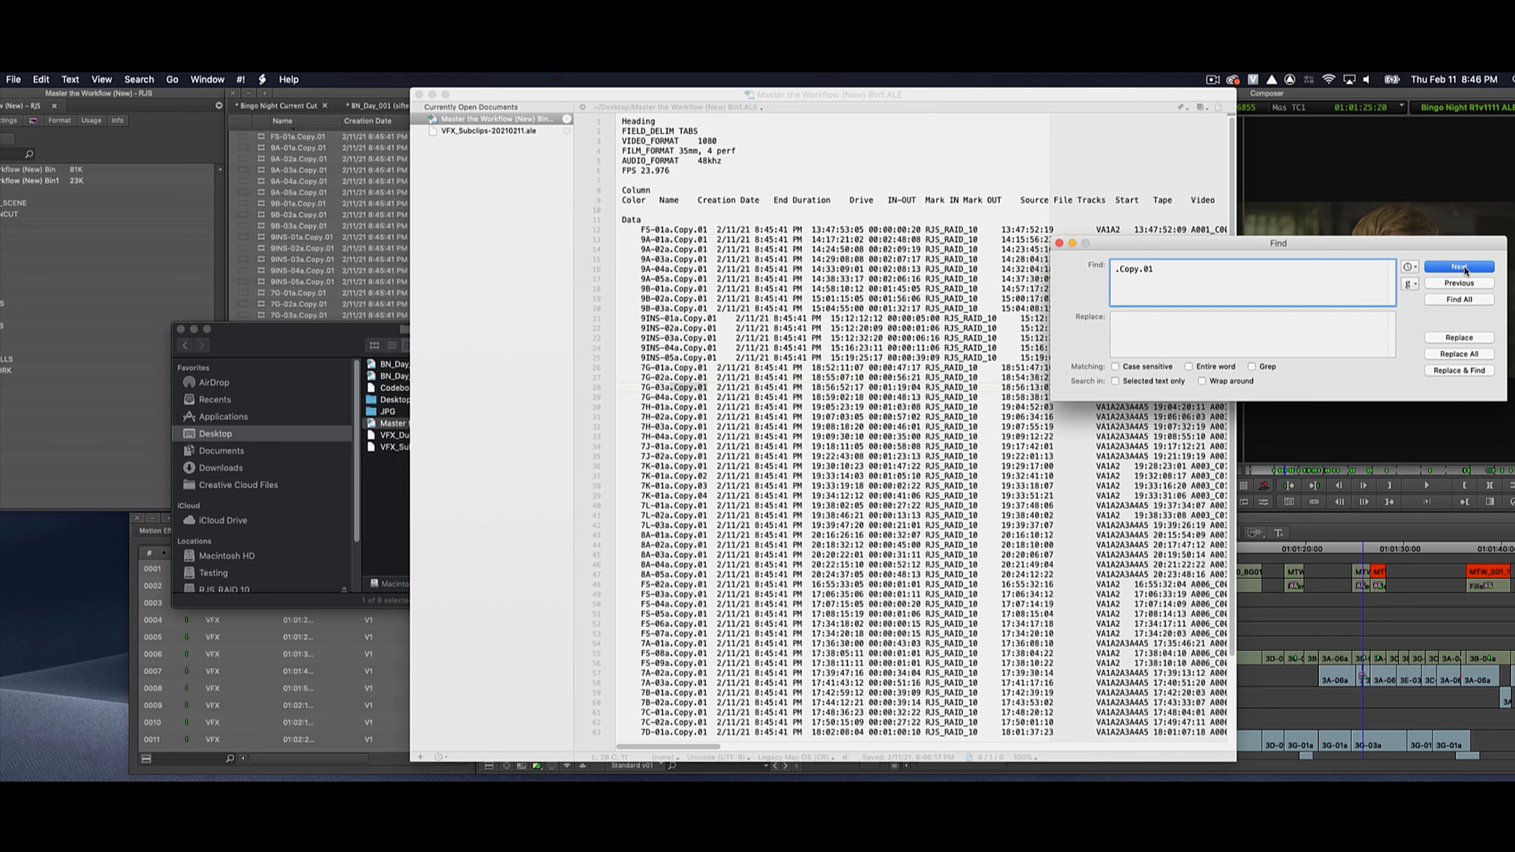
left_click(1460, 354)
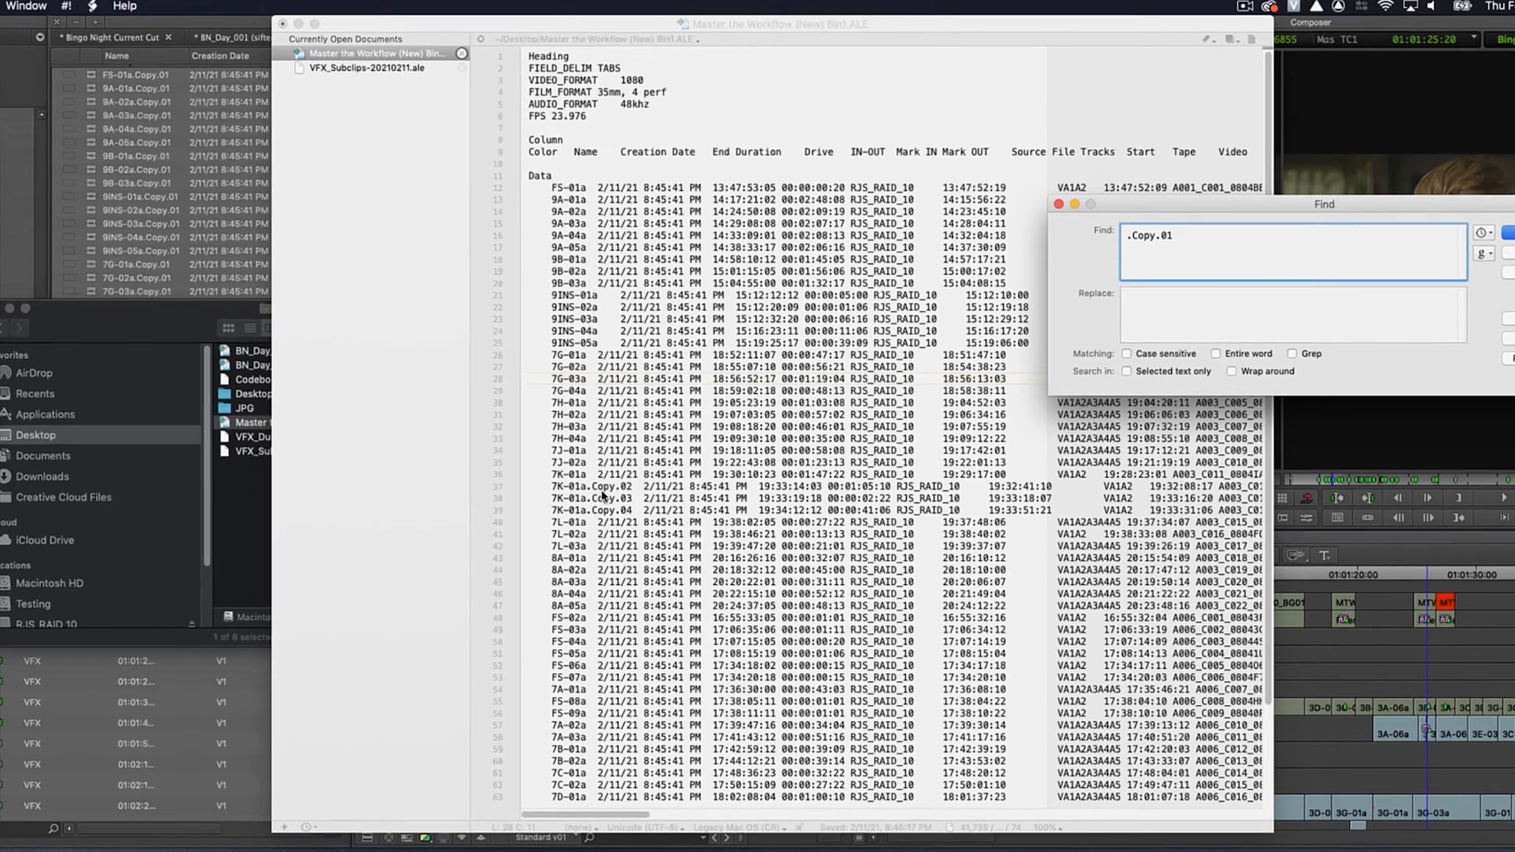
Delete the remaining .Copy.02, .Copy.03 and .Copy.04 suffixes from the three 7K-01a clip names
left_click(589, 486)
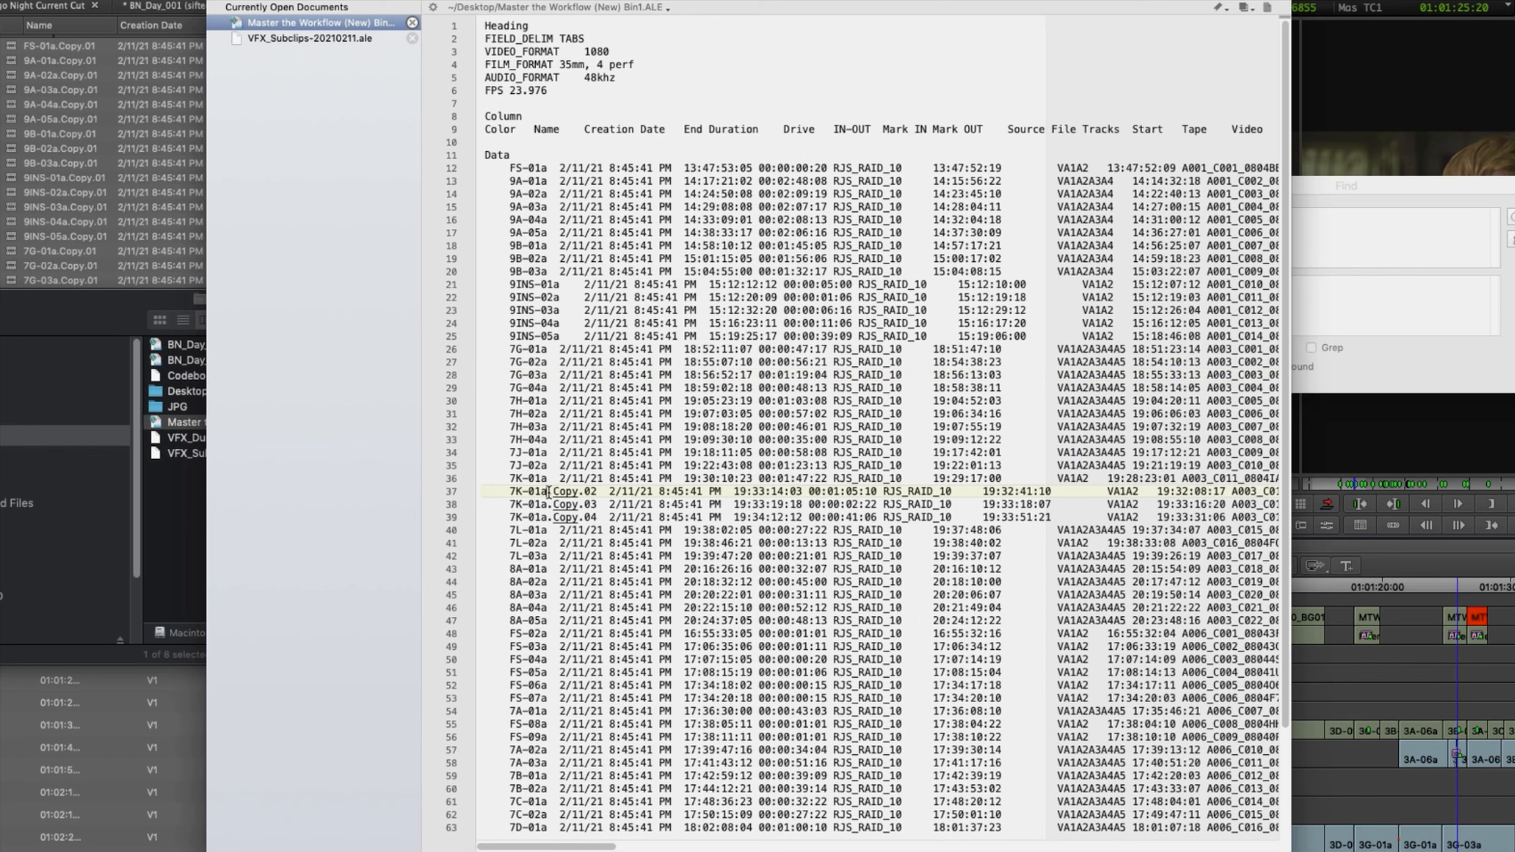
left_click_drag(548, 492, 597, 492)
key("BackSpace")
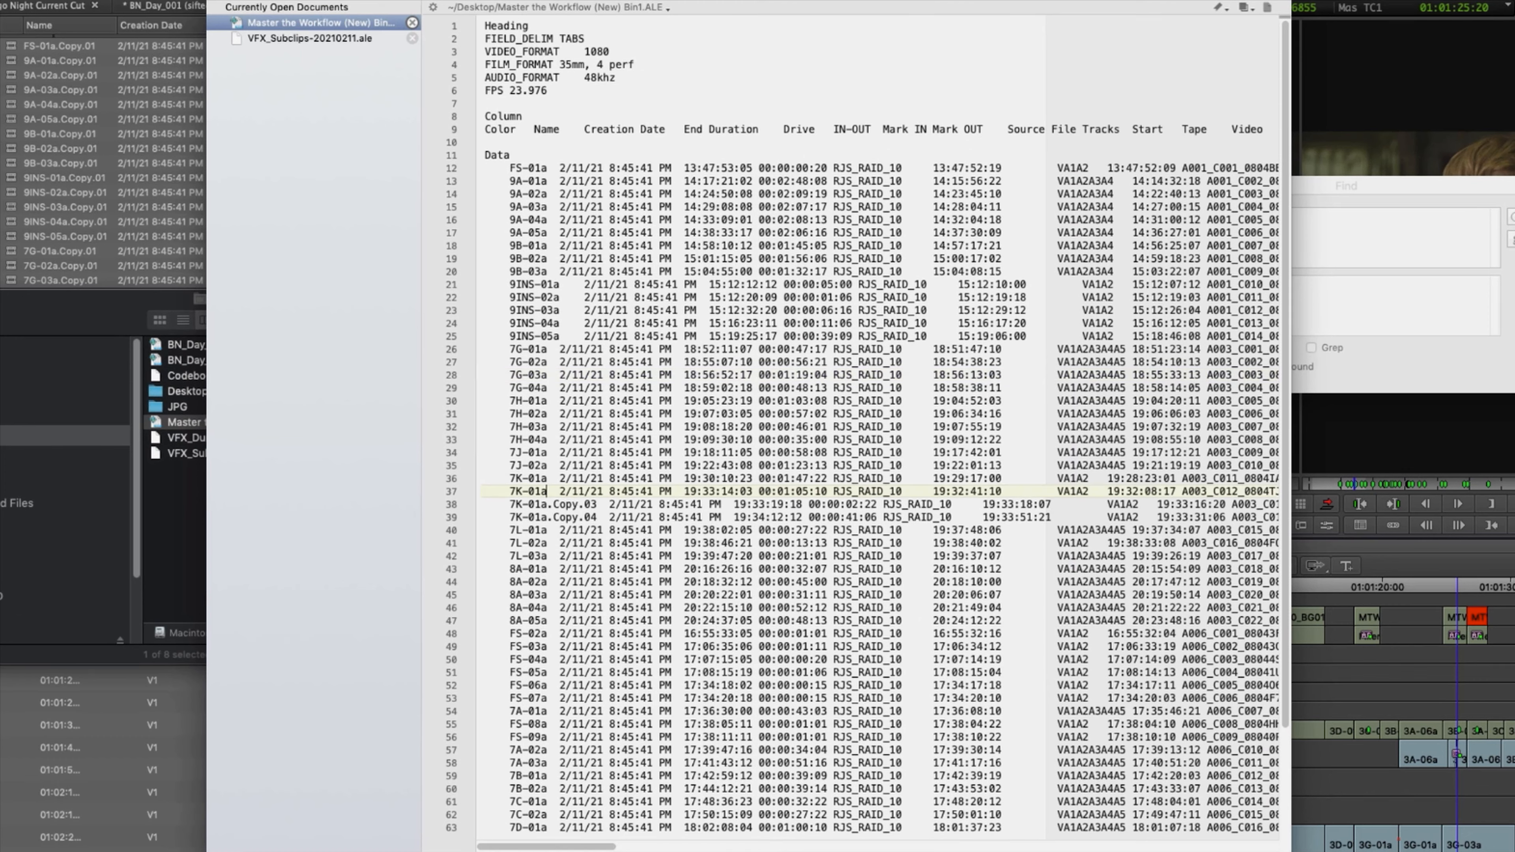
key("Down")
key("Delete")
key("Delete")
key("Delete")
key("Delete")
key("Delete")
key("Delete")
key("Delete")
key("Delete")
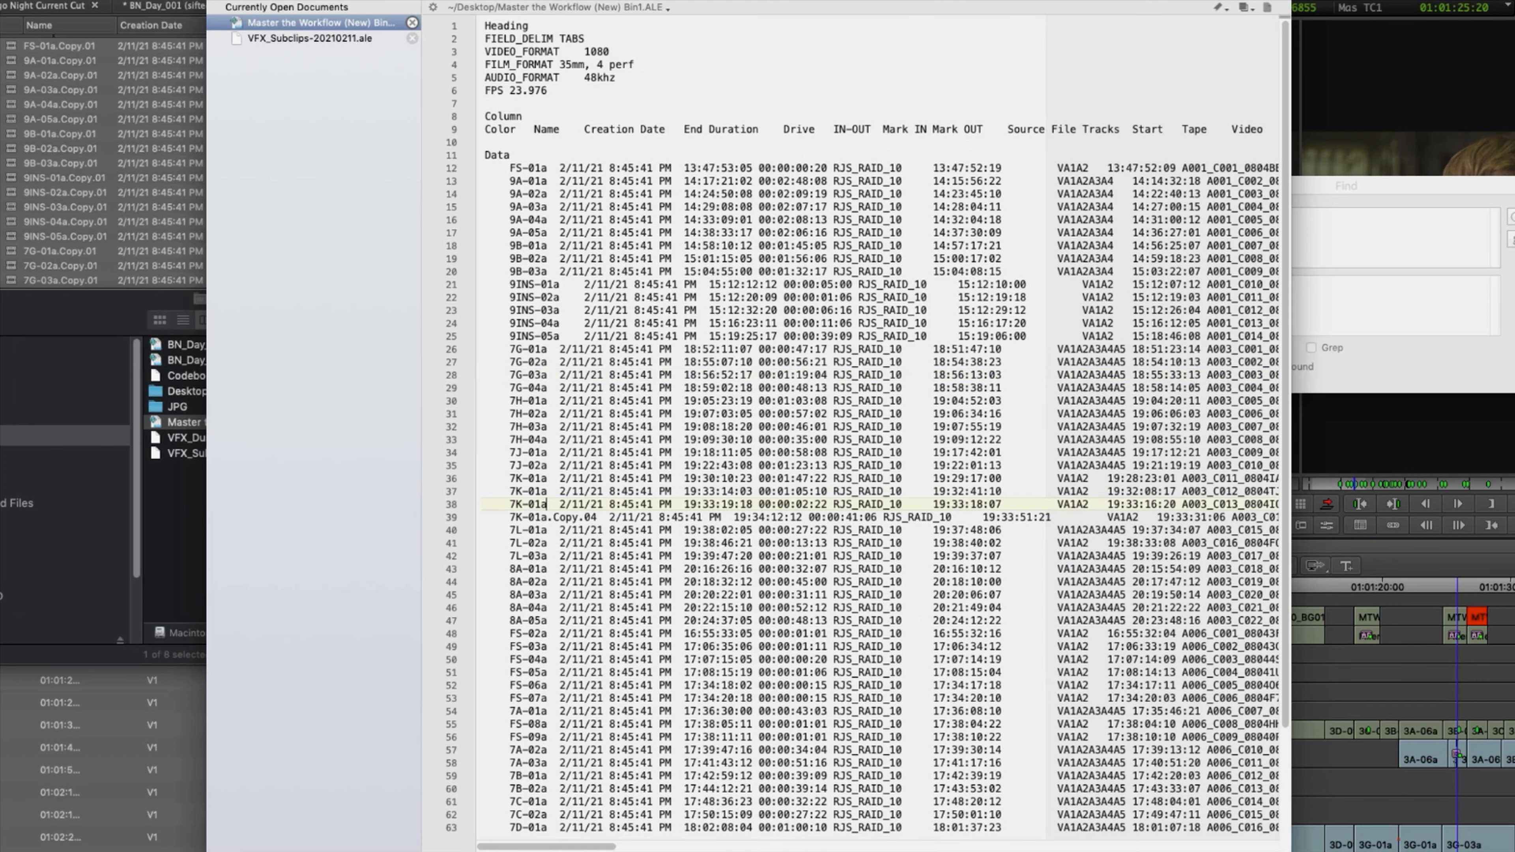
key("Down")
key("Delete")
key("Delete")
key("Delete")
key("Delete")
key("Delete")
key("Delete")
key("Delete")
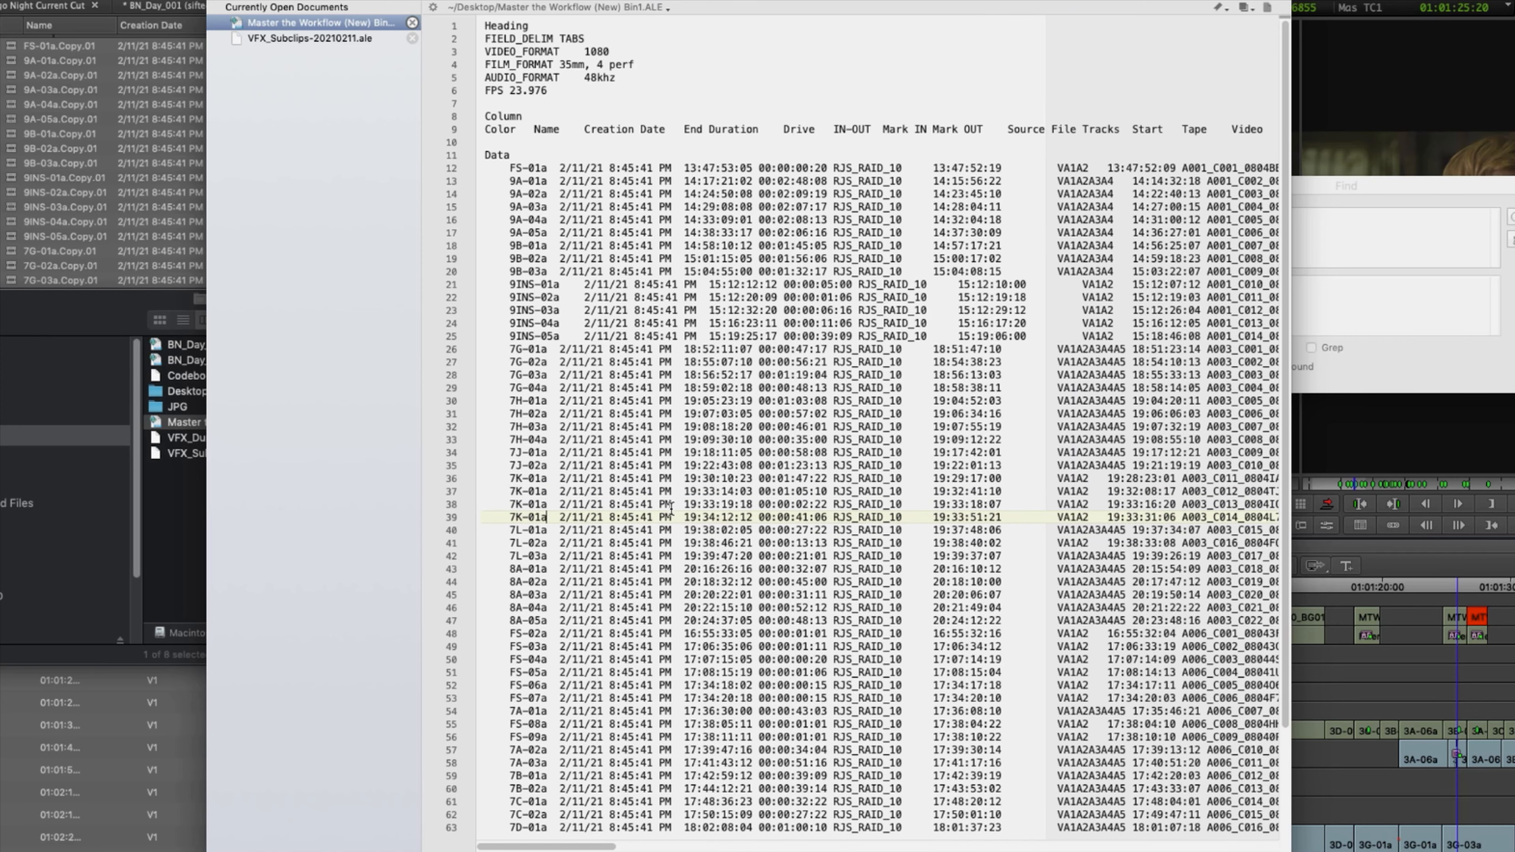
Close the edited Master the Workflow (New) Bin1 ALE document and put the text editor window with the VFX subclips file away
scroll(673, 509, "down", 5)
scroll(673, 508, "up", 5)
key("super+w")
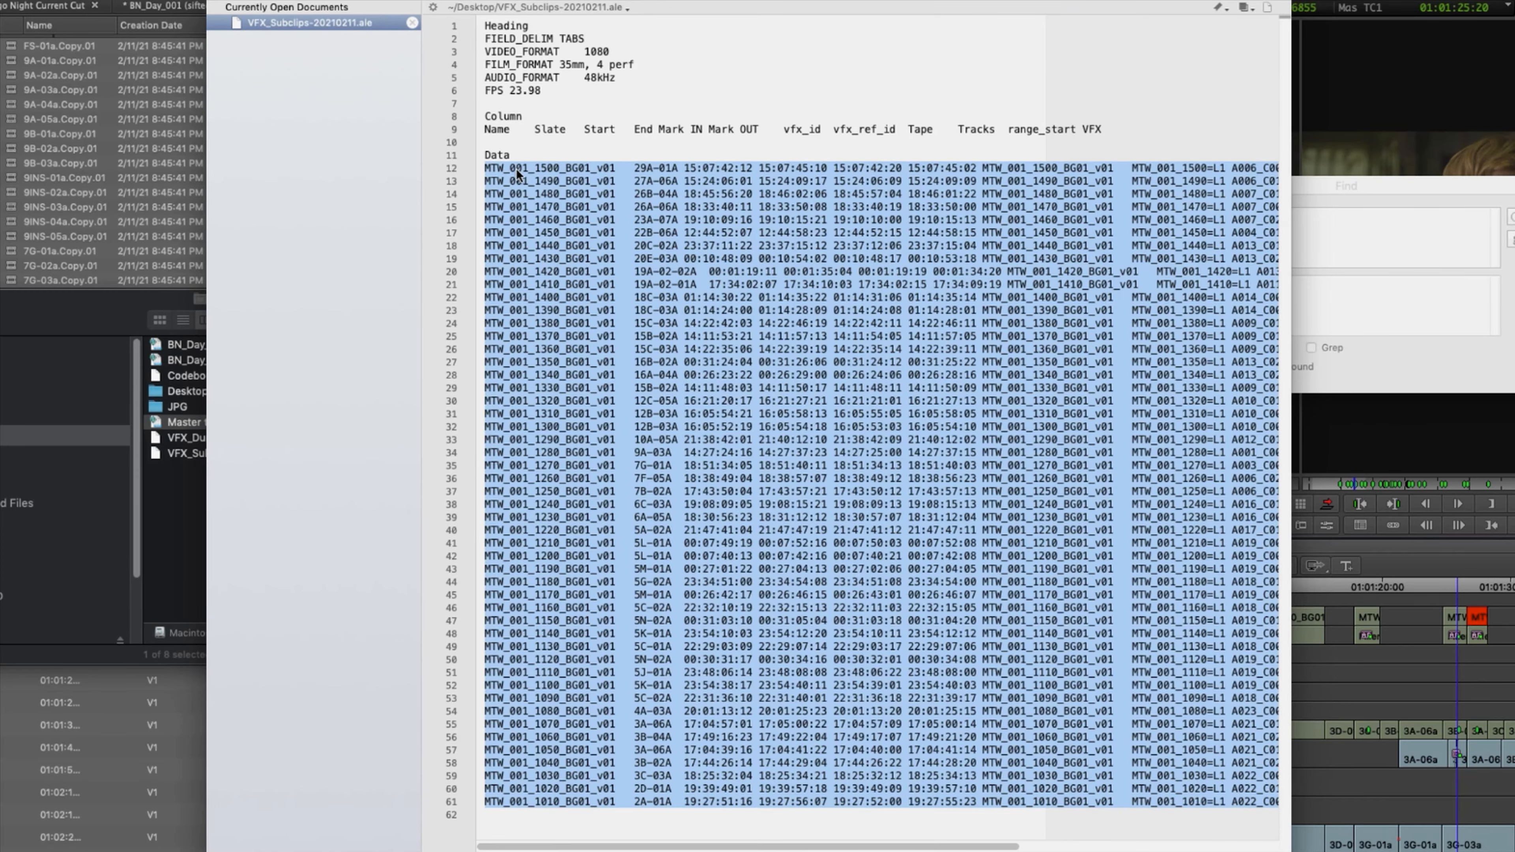
left_click(517, 129)
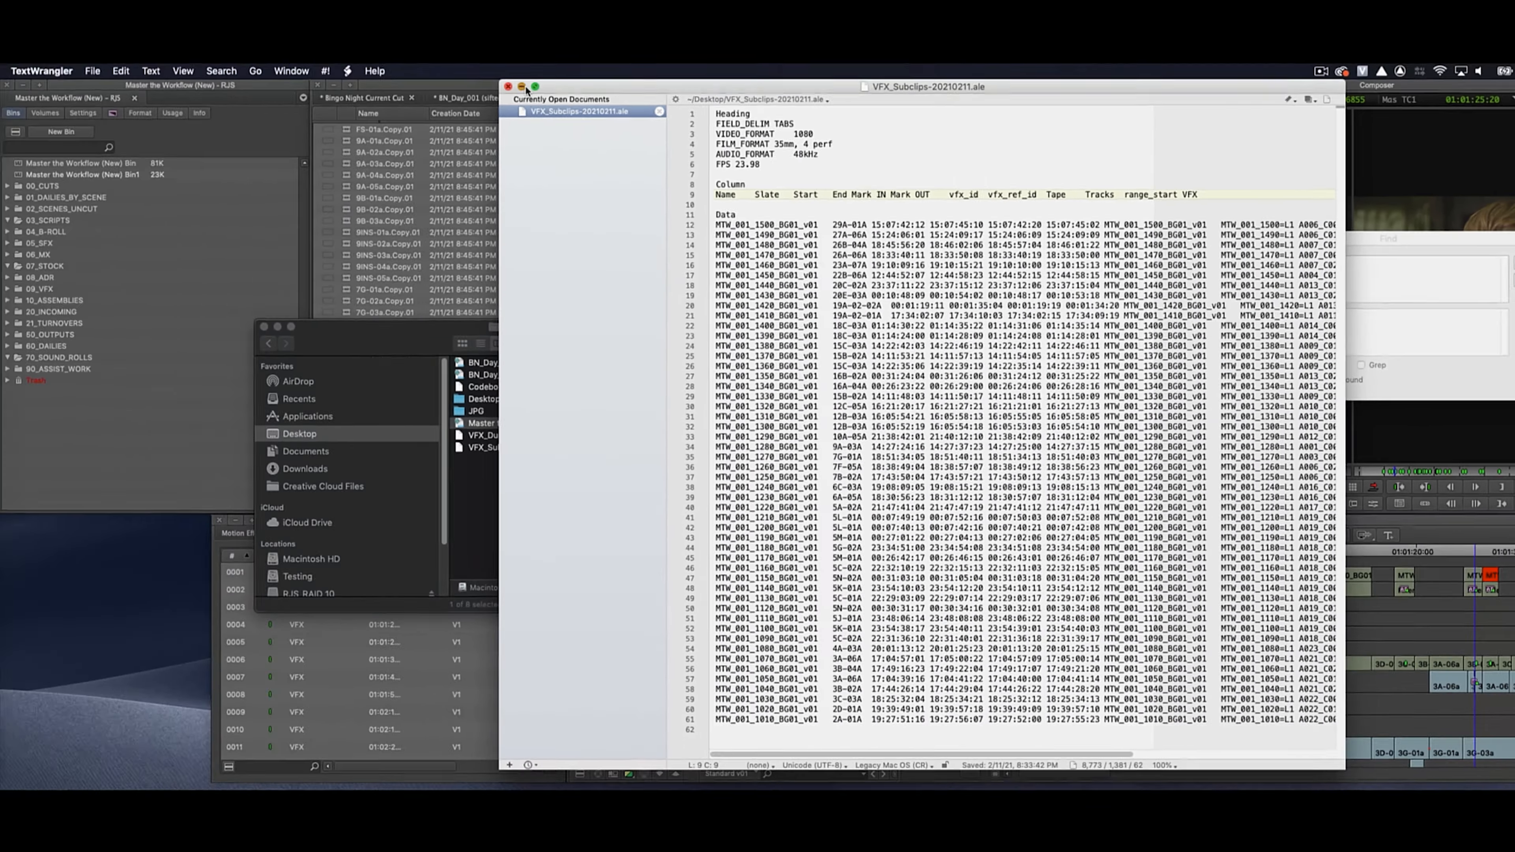
key("super+w")
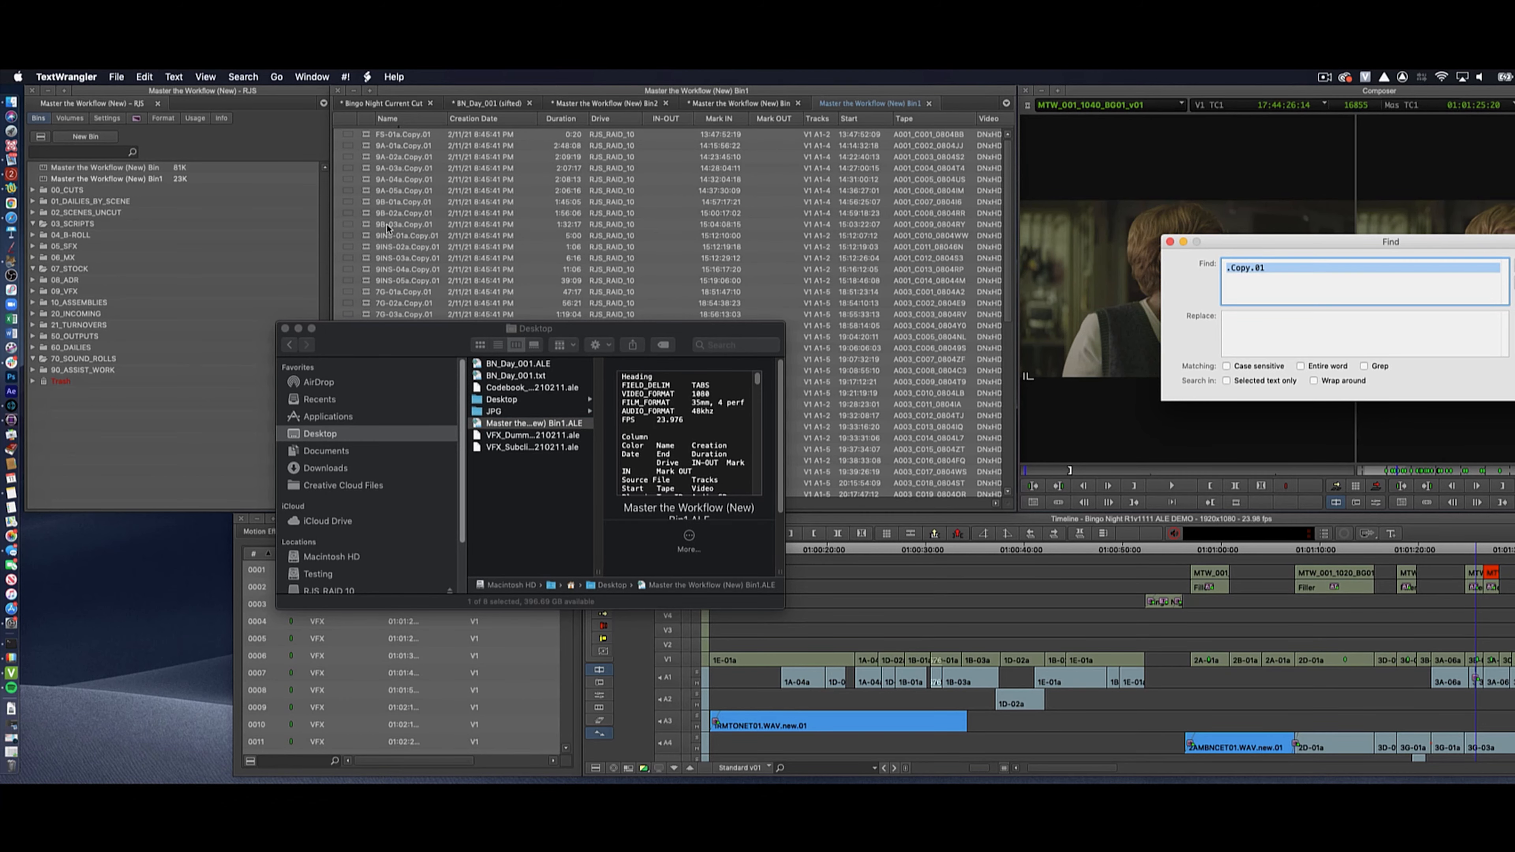
Switch to Media Composer and set the Shot Log import option to Merge events with known master clips
left_click(387, 228)
left_click(376, 258)
left_click(111, 119)
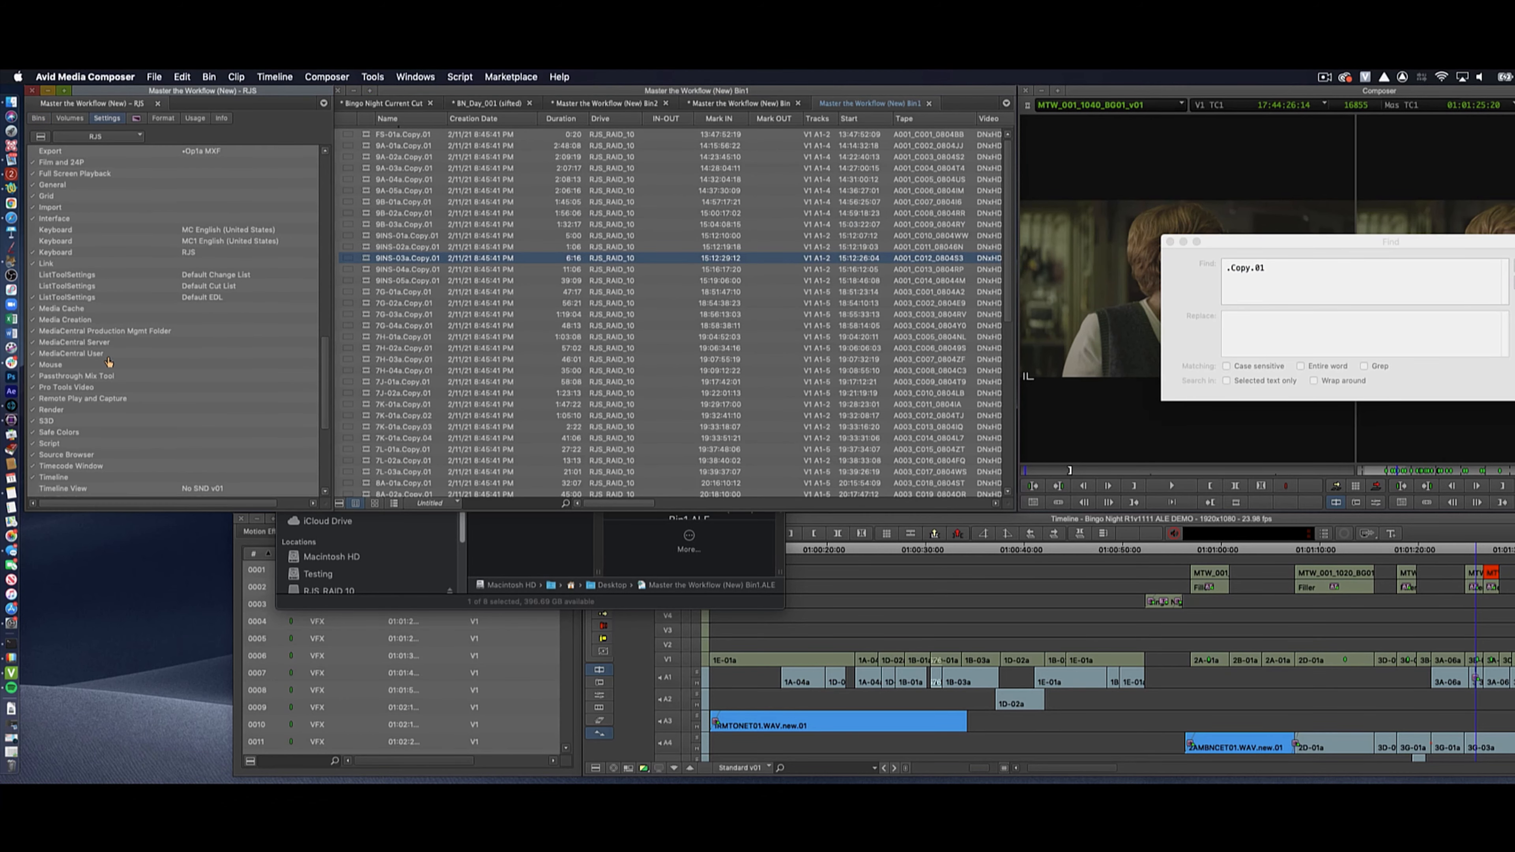
scroll(108, 359, "up", 4)
double_click(53, 299)
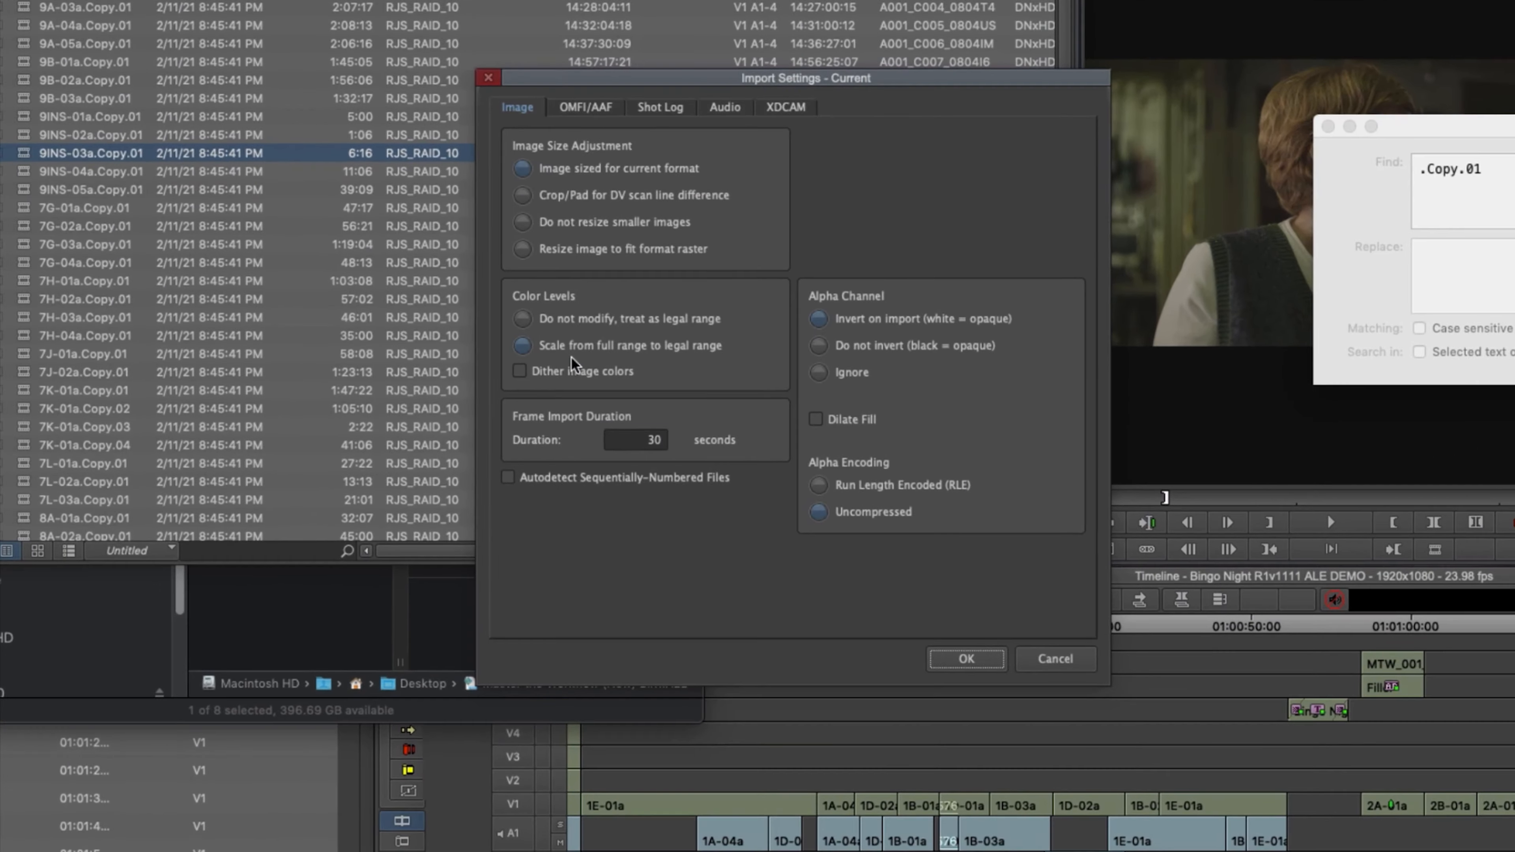
left_click(662, 108)
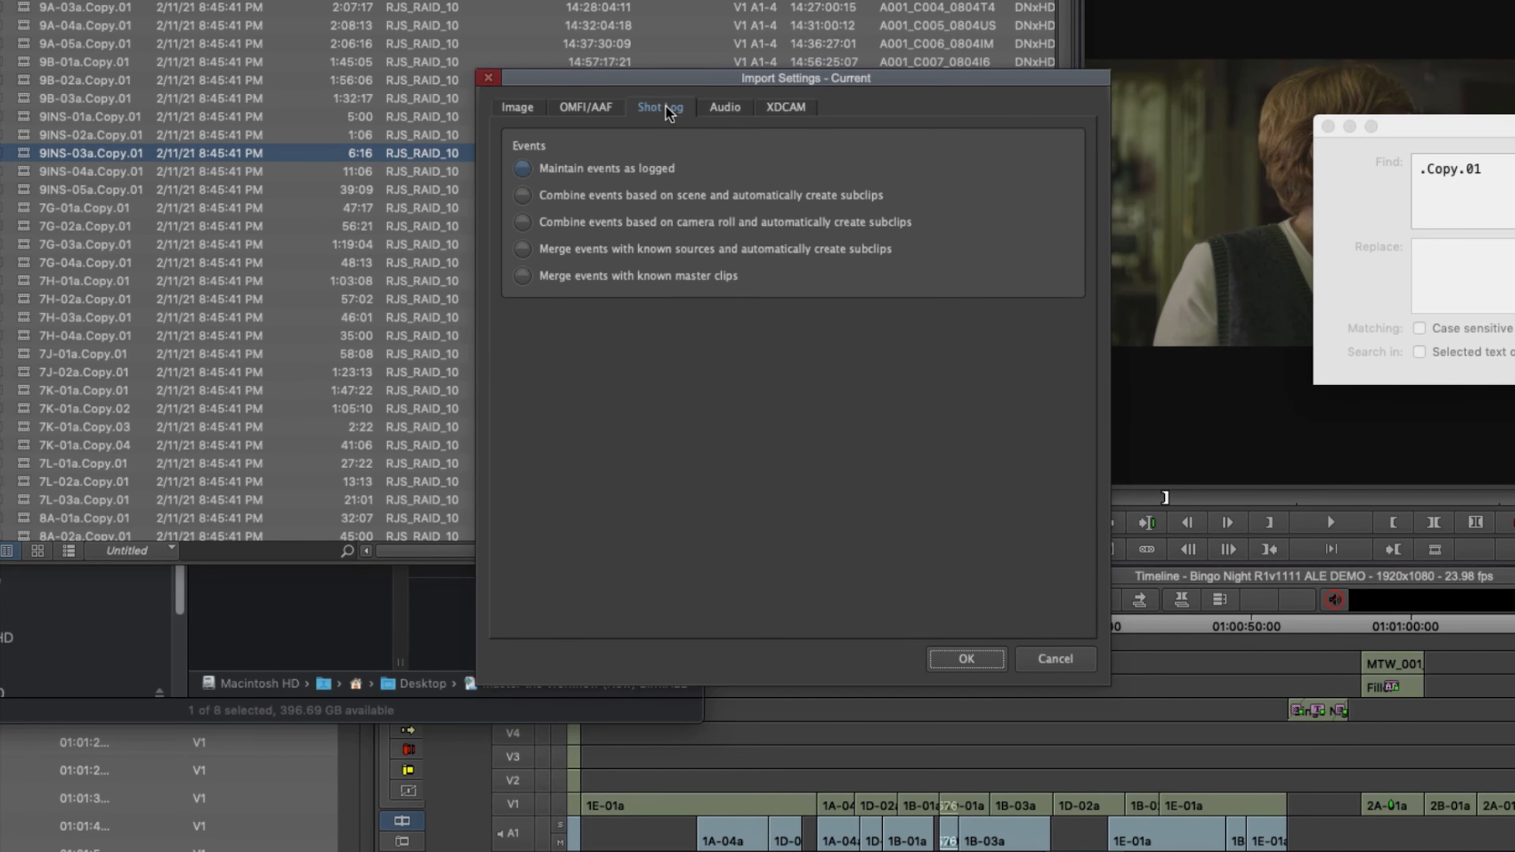
left_click(603, 279)
left_click(966, 658)
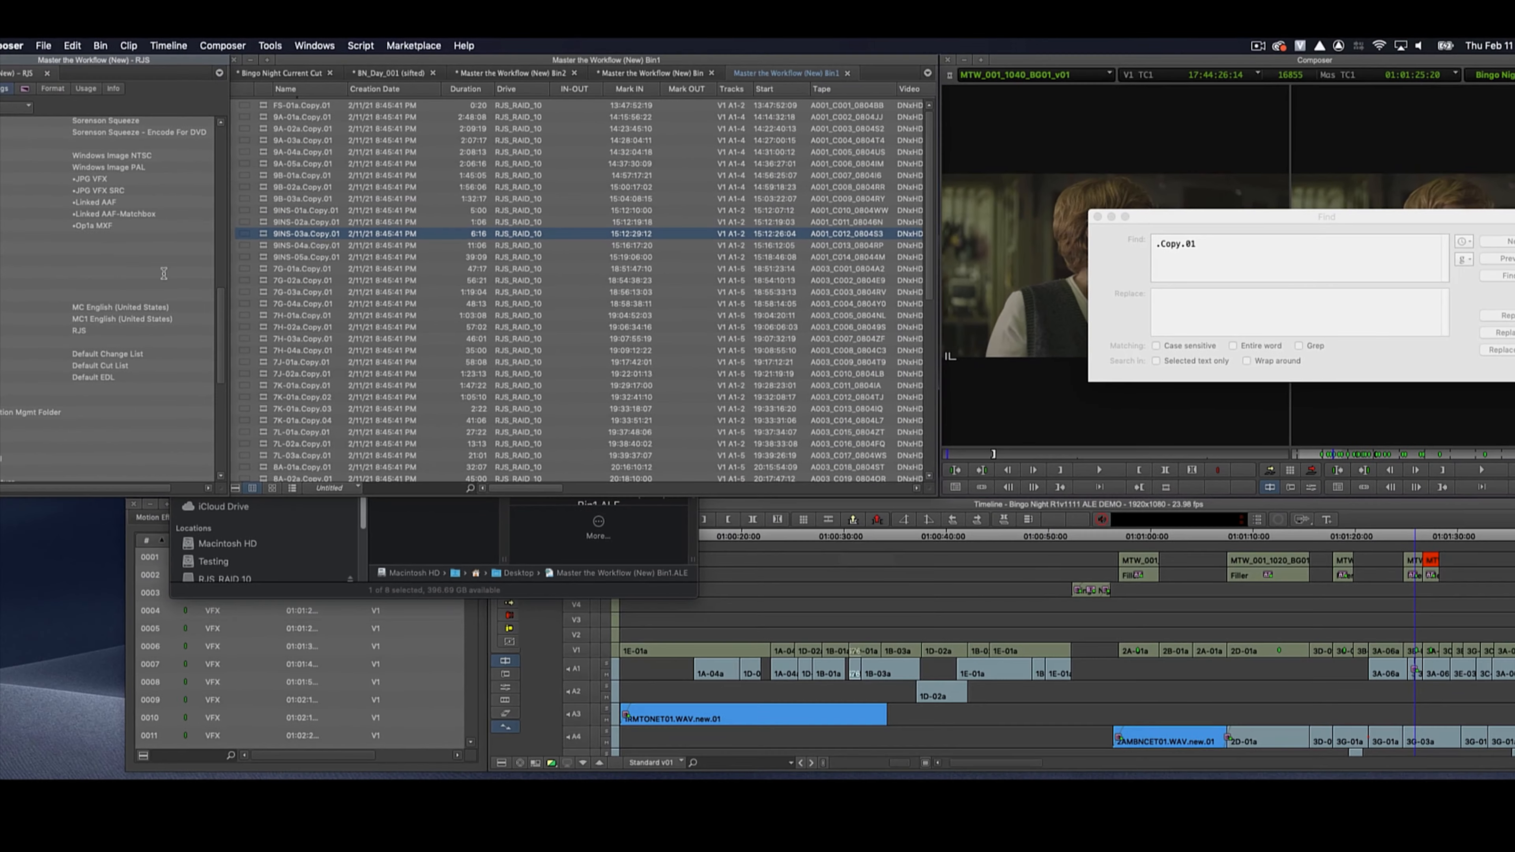
Select all clips in Master the Workflow (New) Bin1 and import the edited ALE of the same name from the Desktop onto them
left_click(262, 319)
key("super+a")
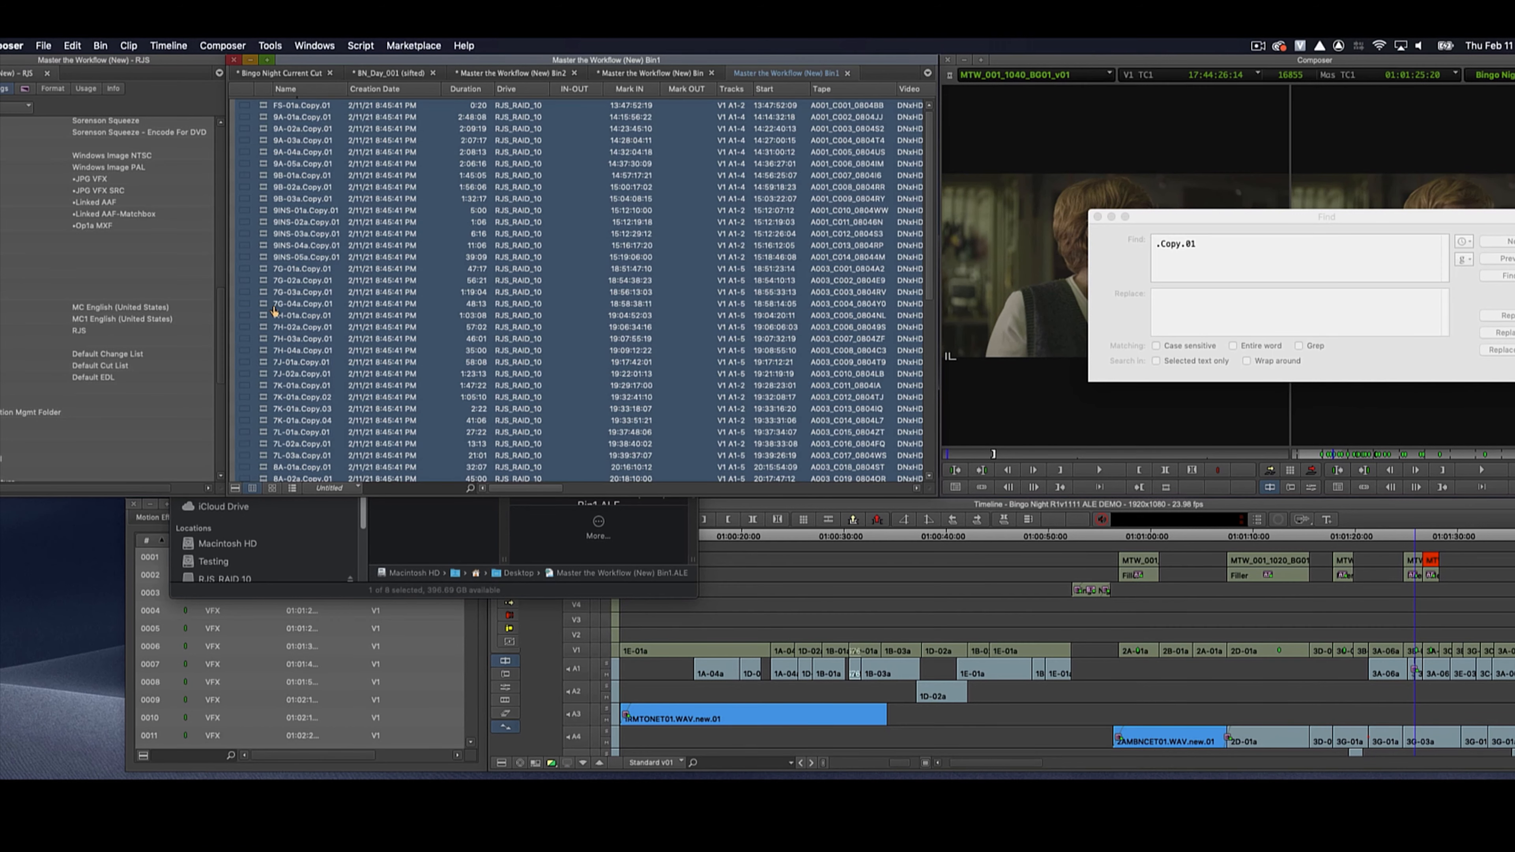
left_click(451, 530)
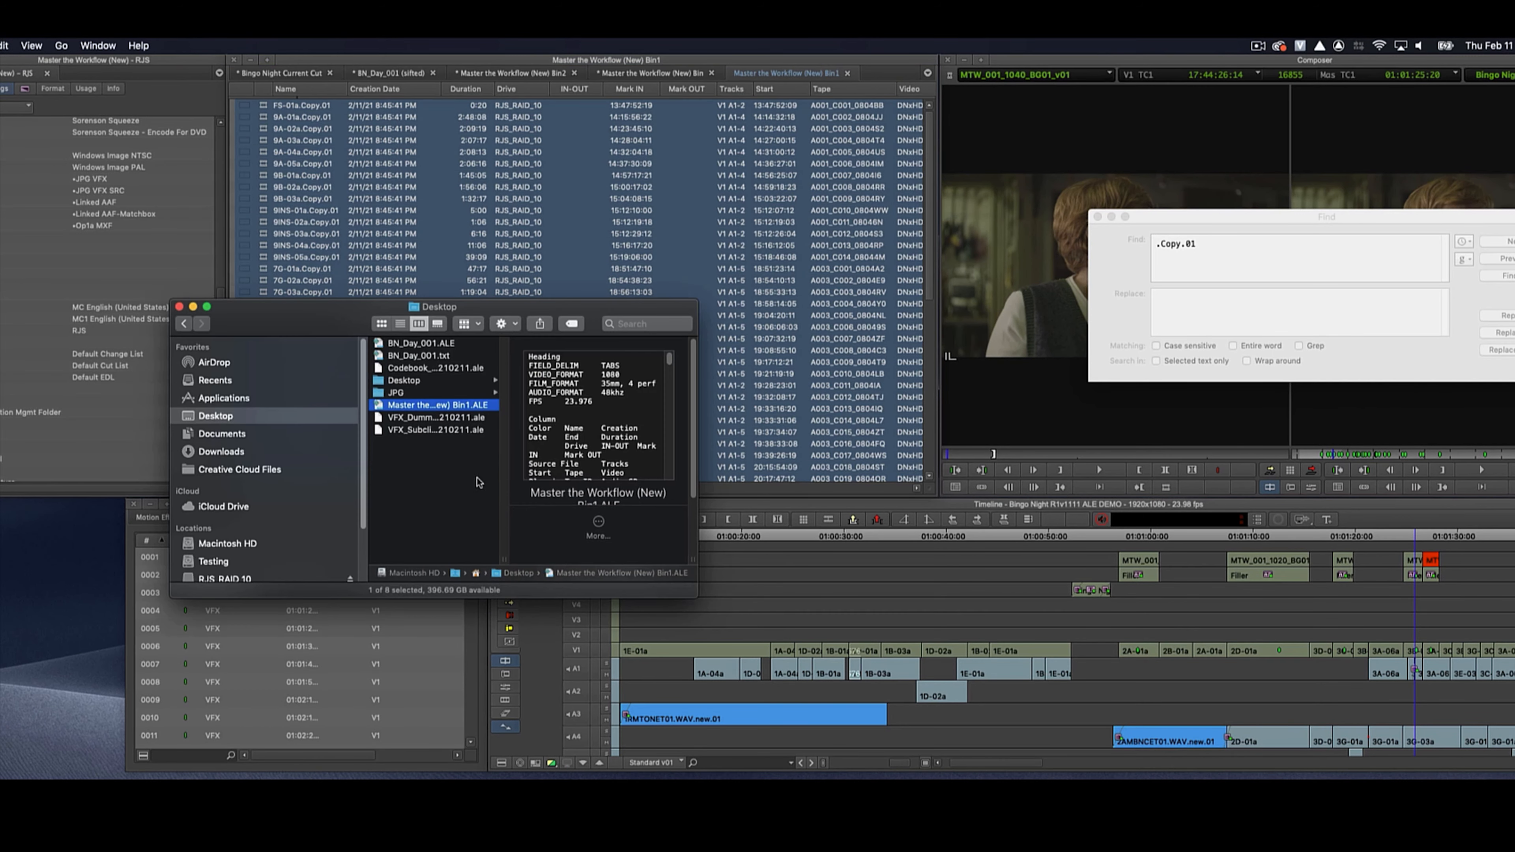
left_click_drag(417, 407, 314, 250)
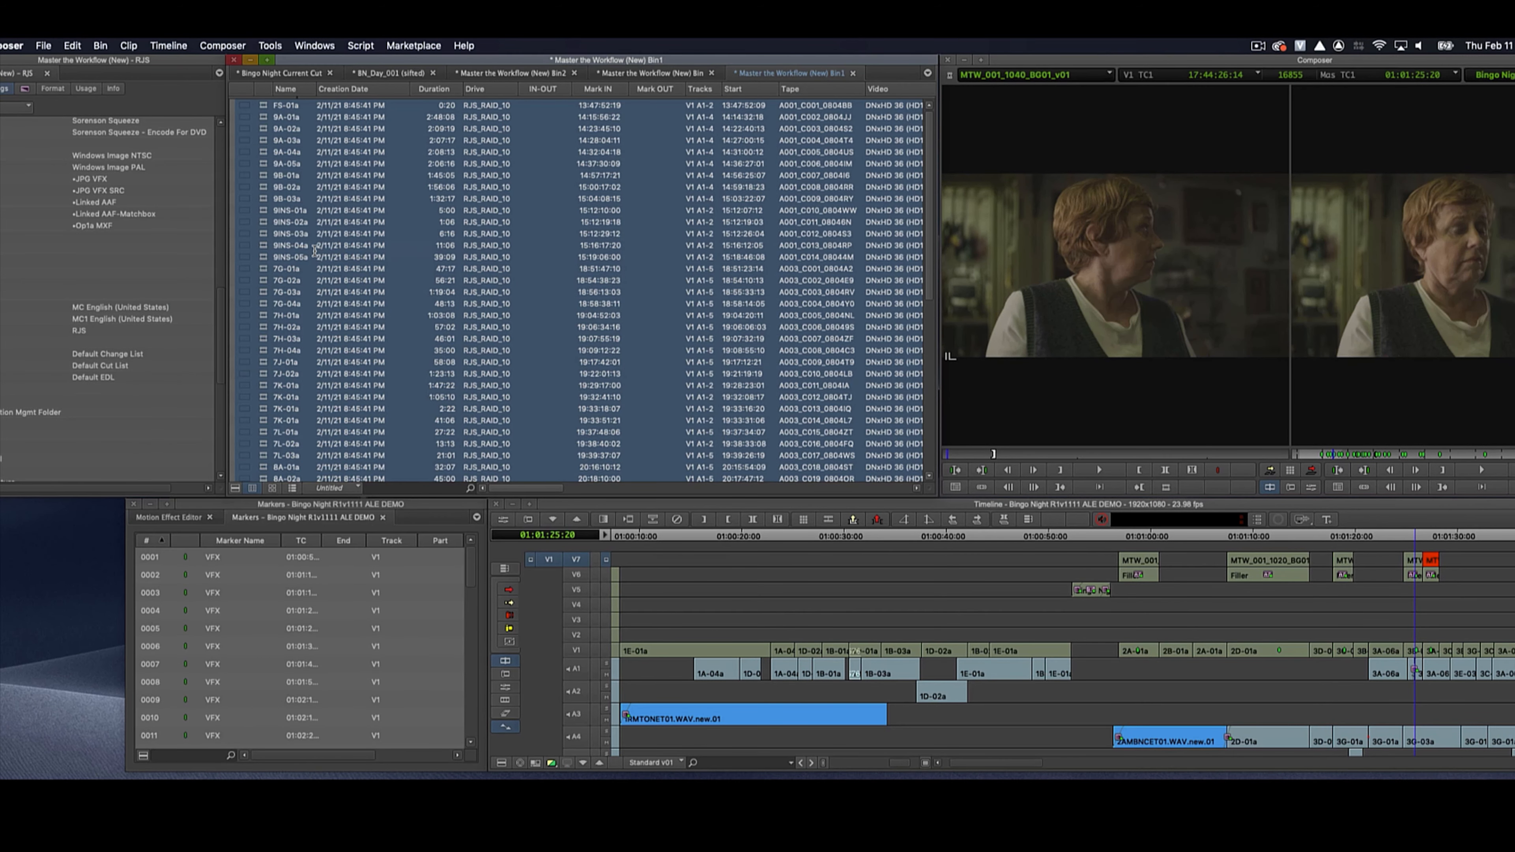
left_click(234, 362)
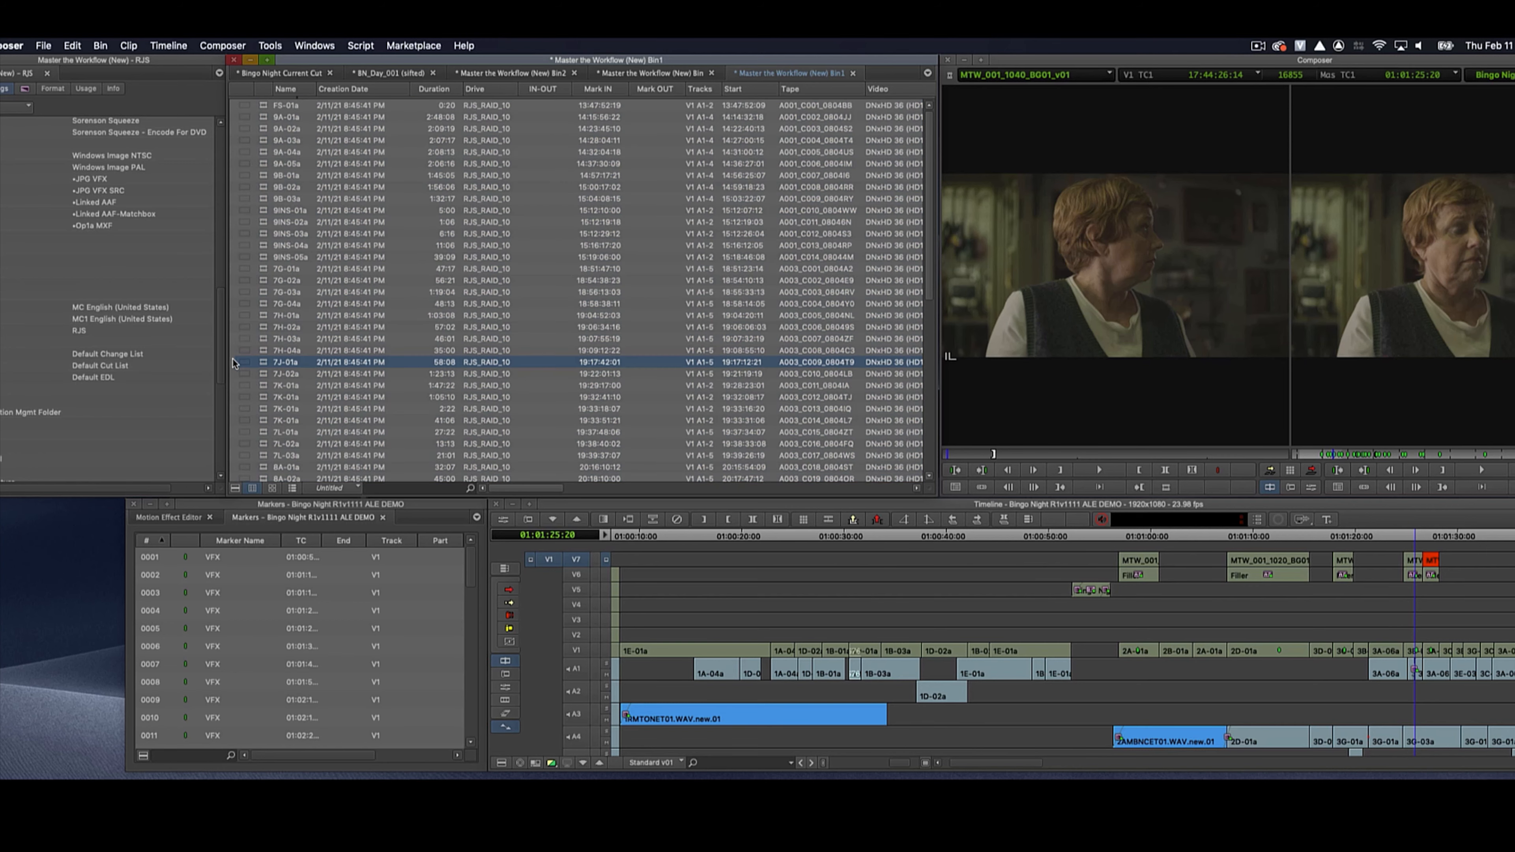
left_click(231, 374)
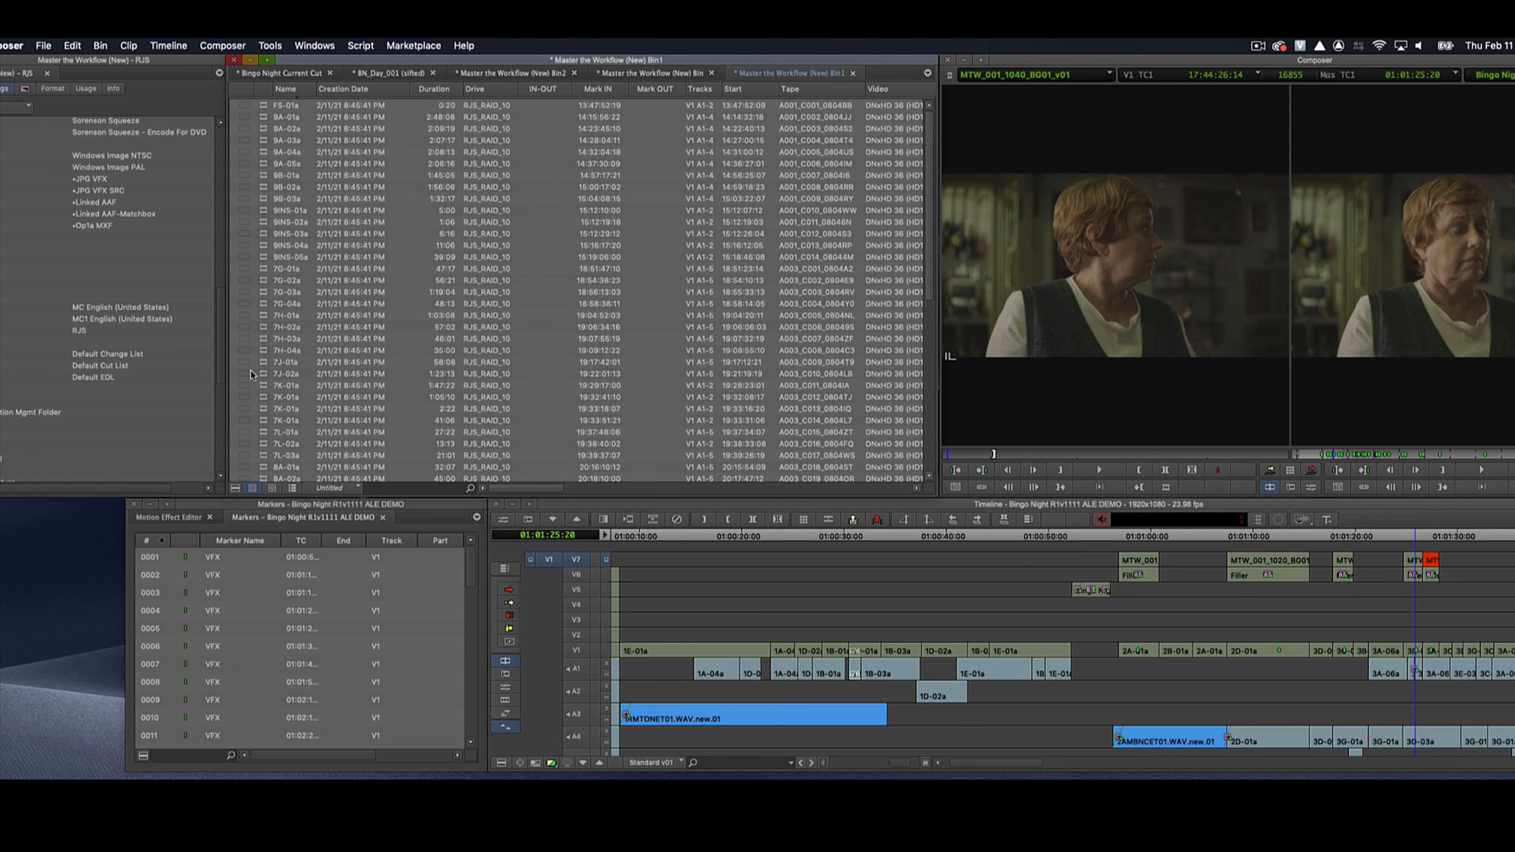
Apply the Tracks v02 bin view and export the bin as an Avid Log Exchange file, replacing the existing ALE on the Desktop
left_click(345, 490)
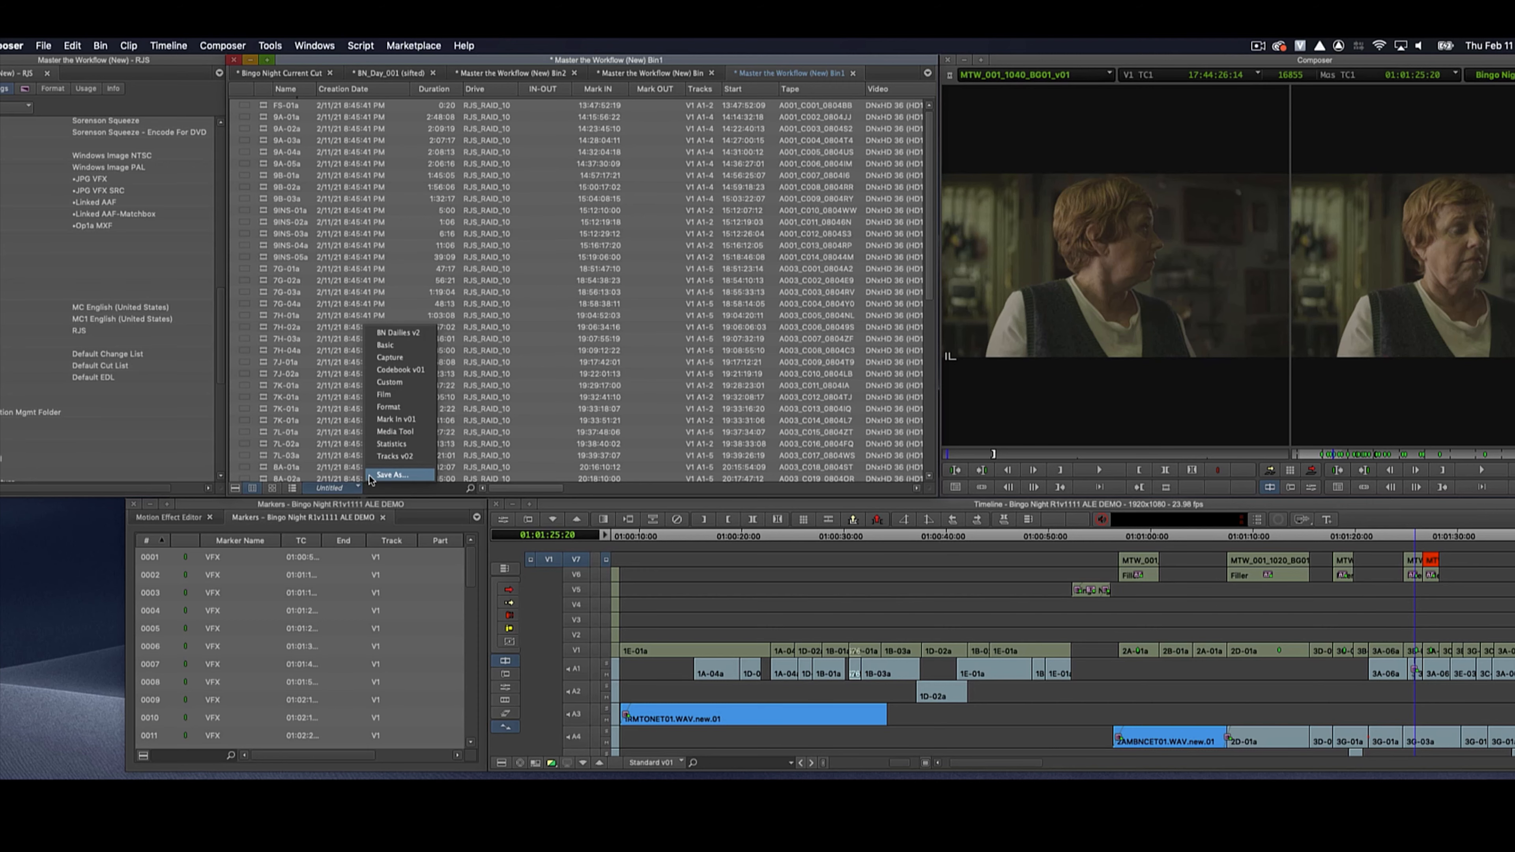
left_click(397, 456)
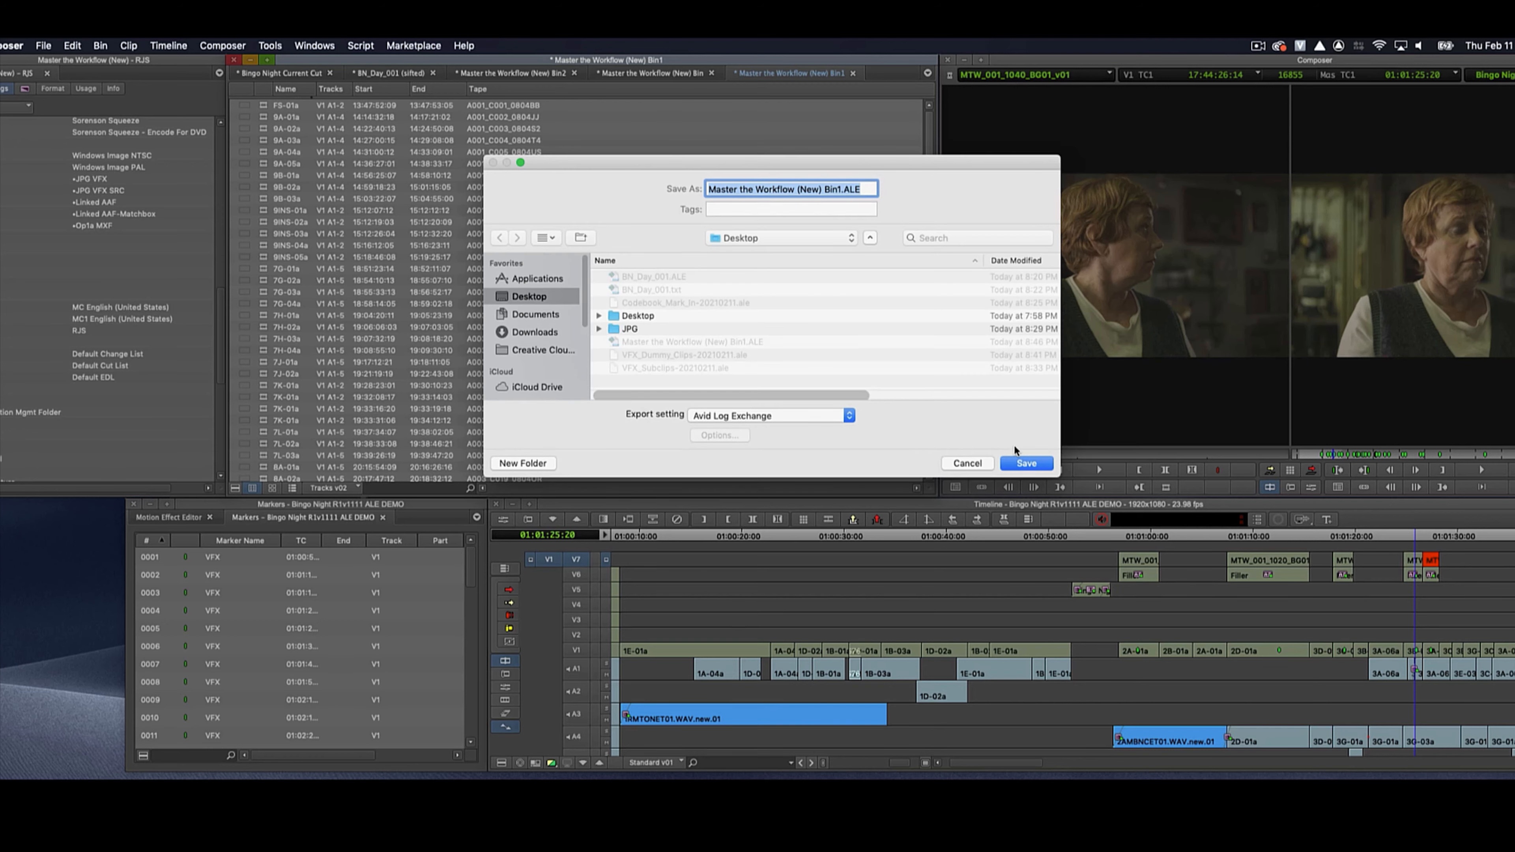
left_click(1026, 464)
left_click(874, 254)
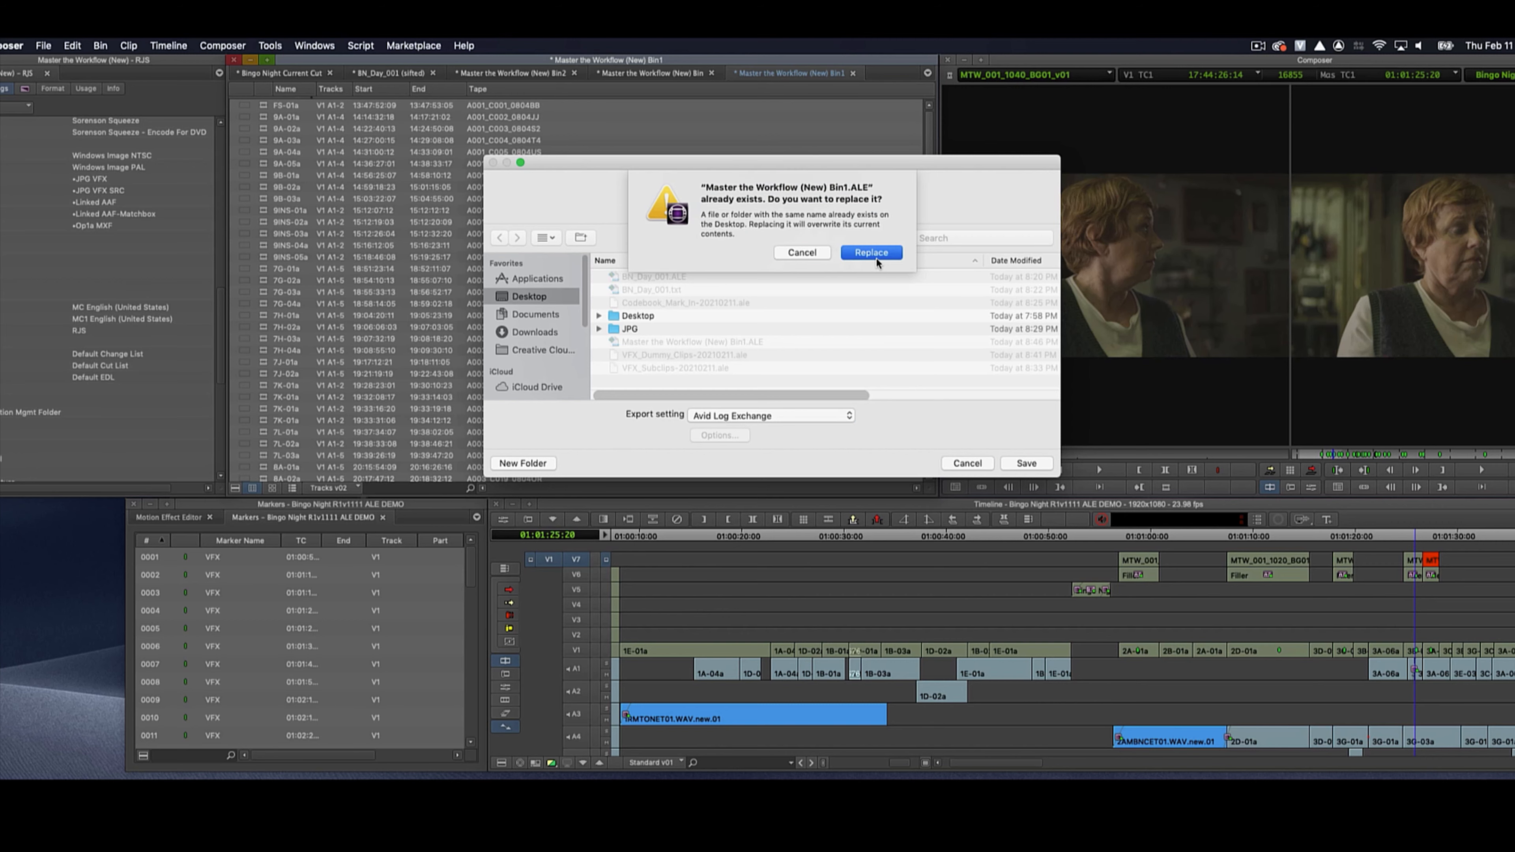
Open the newly exported Master the Workflow (New) Bin1.ALE from the Desktop in the text editor
key("super+Tab")
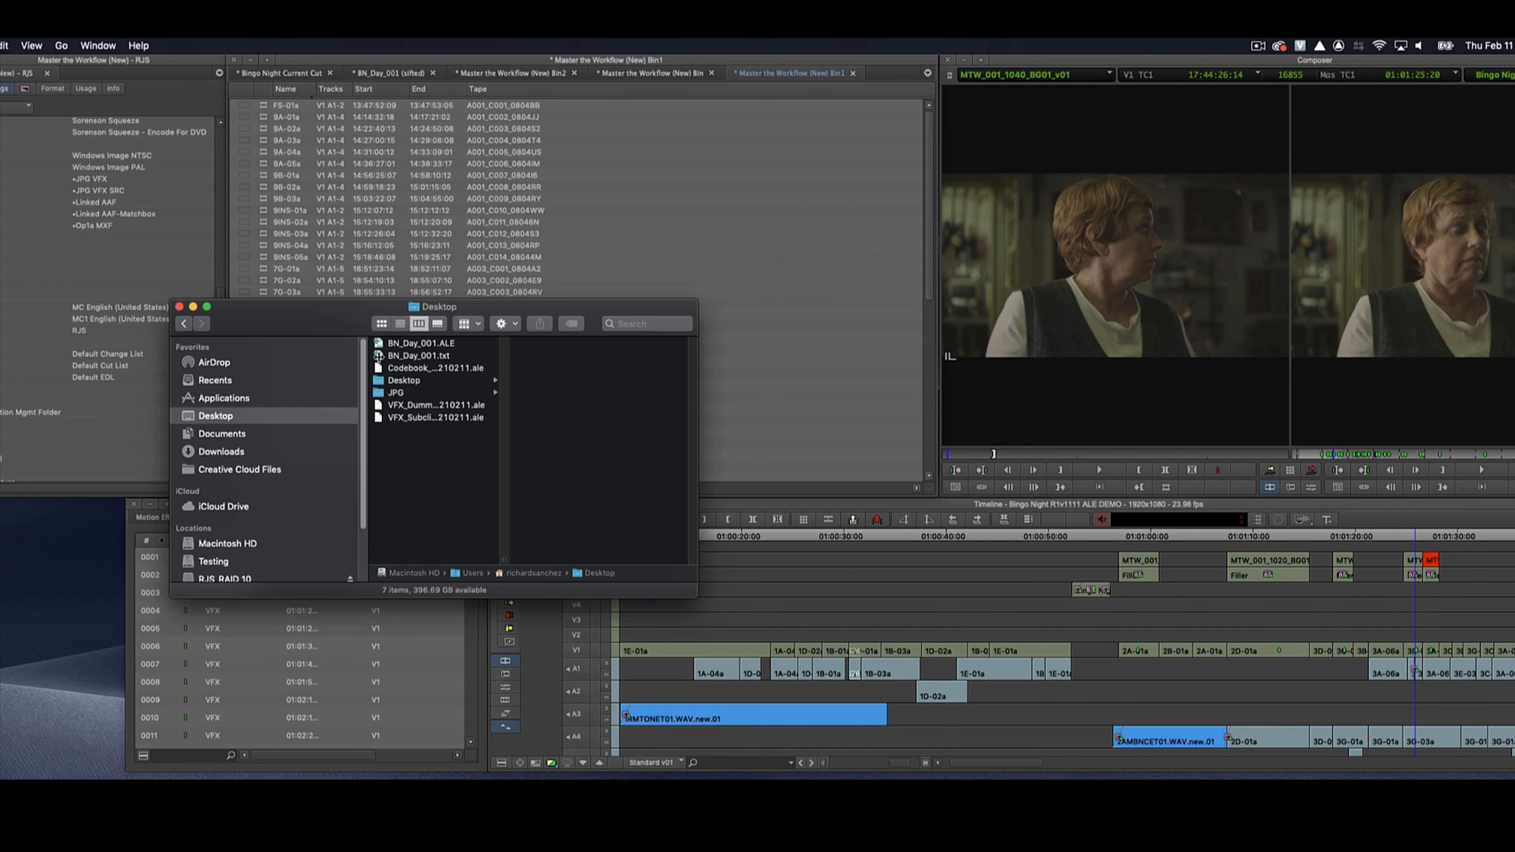
left_click(440, 415)
left_click(442, 407)
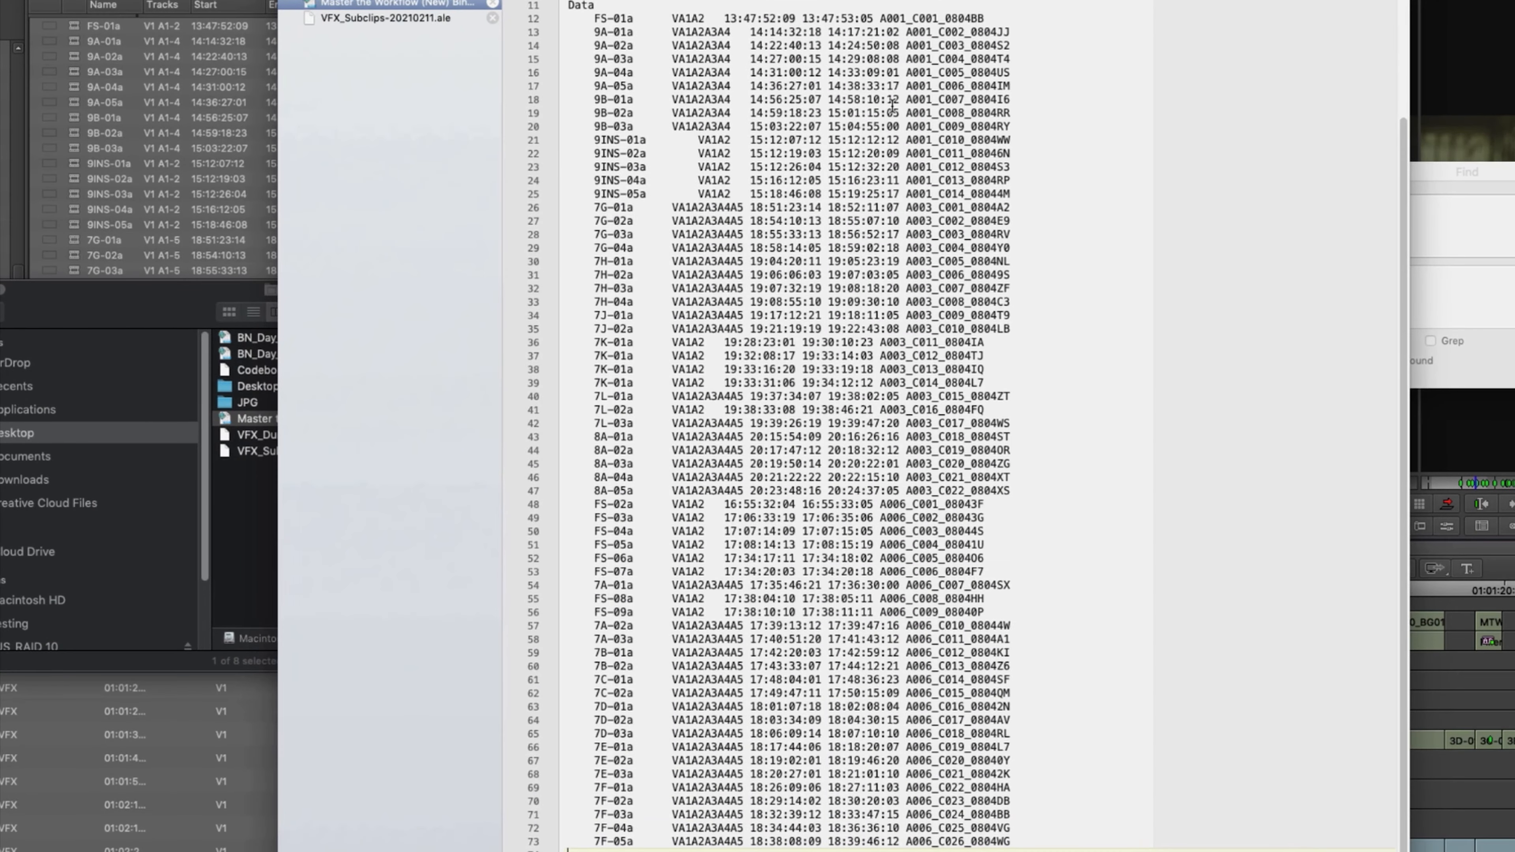
Add a tab-separated CustCol heading after Tape in the ALE's column row
scroll(995, 51, "up", 3)
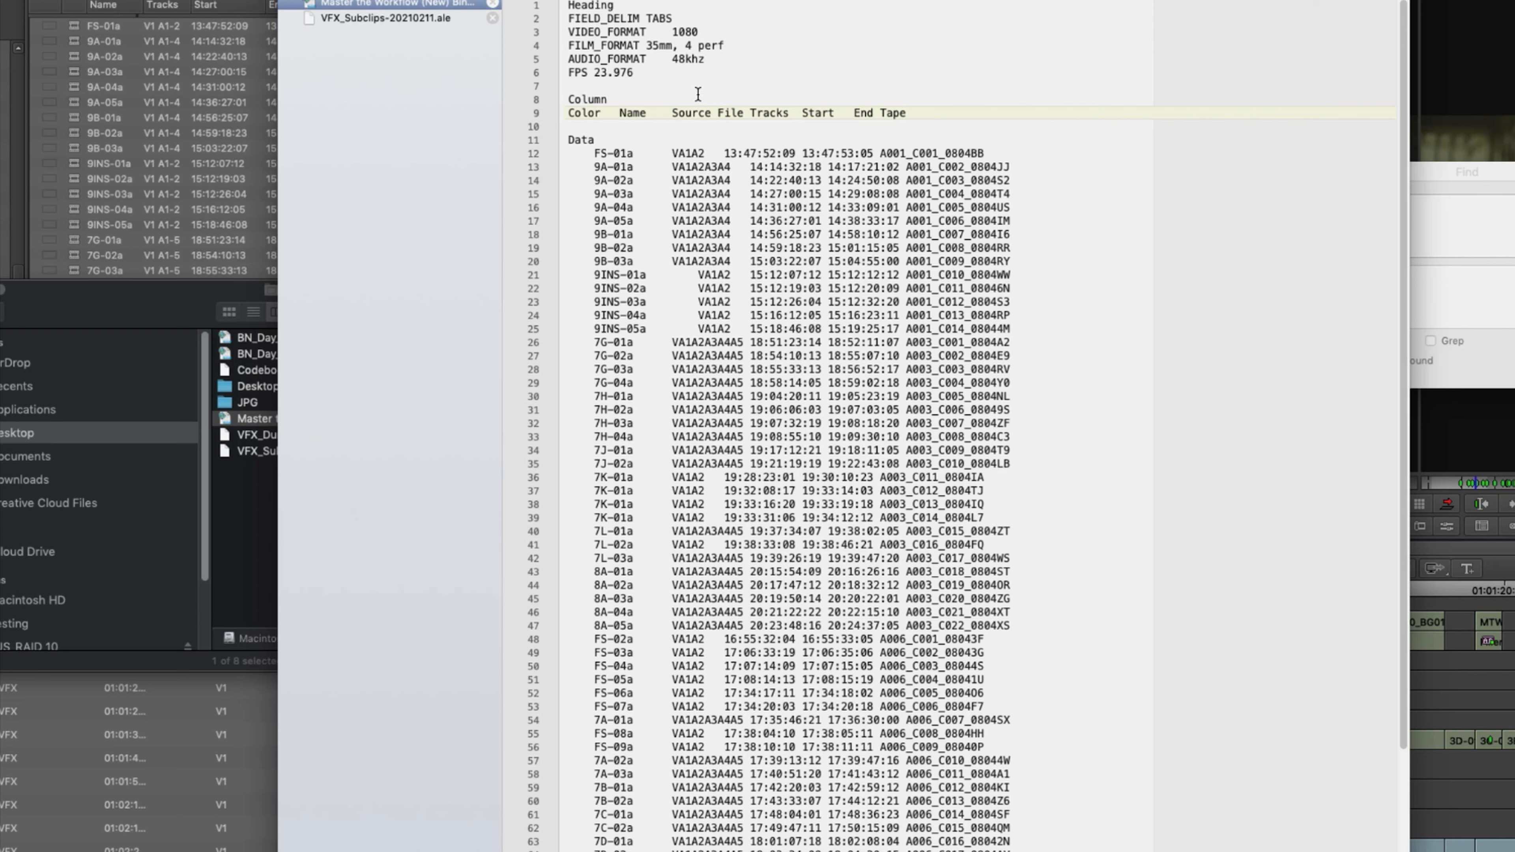
key("Right")
key("Right")
key("Right")
key("Right")
key("Right")
key("Tab")
type("CustCol")
Append the tab-separated values Custom Data, Custom Data 2 and Custom Data 3 to the FS-01a, 9A-01a and 9A-02a rows
left_click(1026, 149)
type("Custom Data")
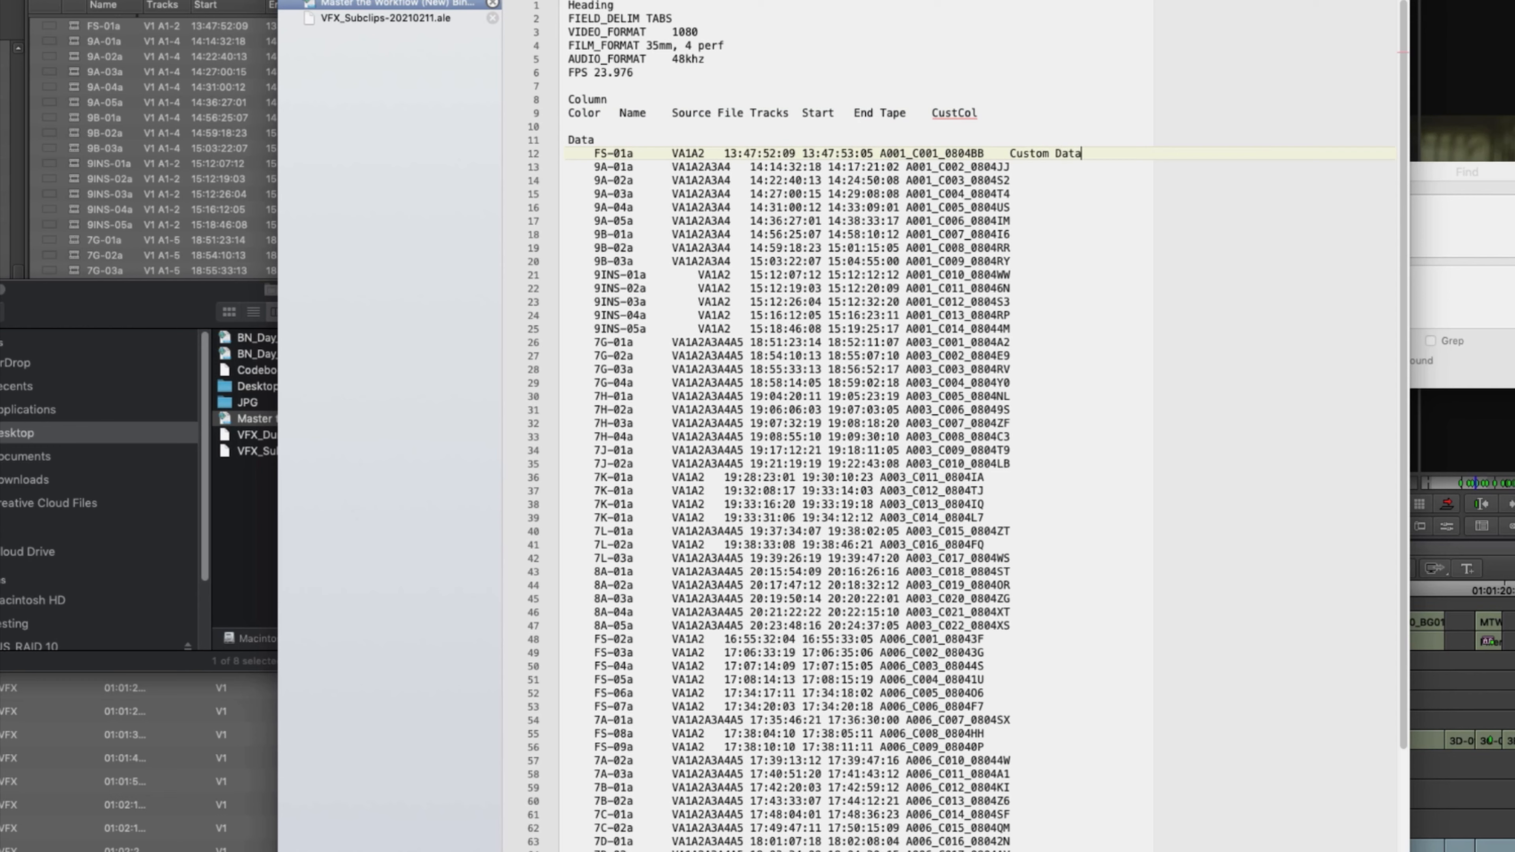
key("Down")
key("Tab")
type("Custom Date ")
type(" 2")
key("Down")
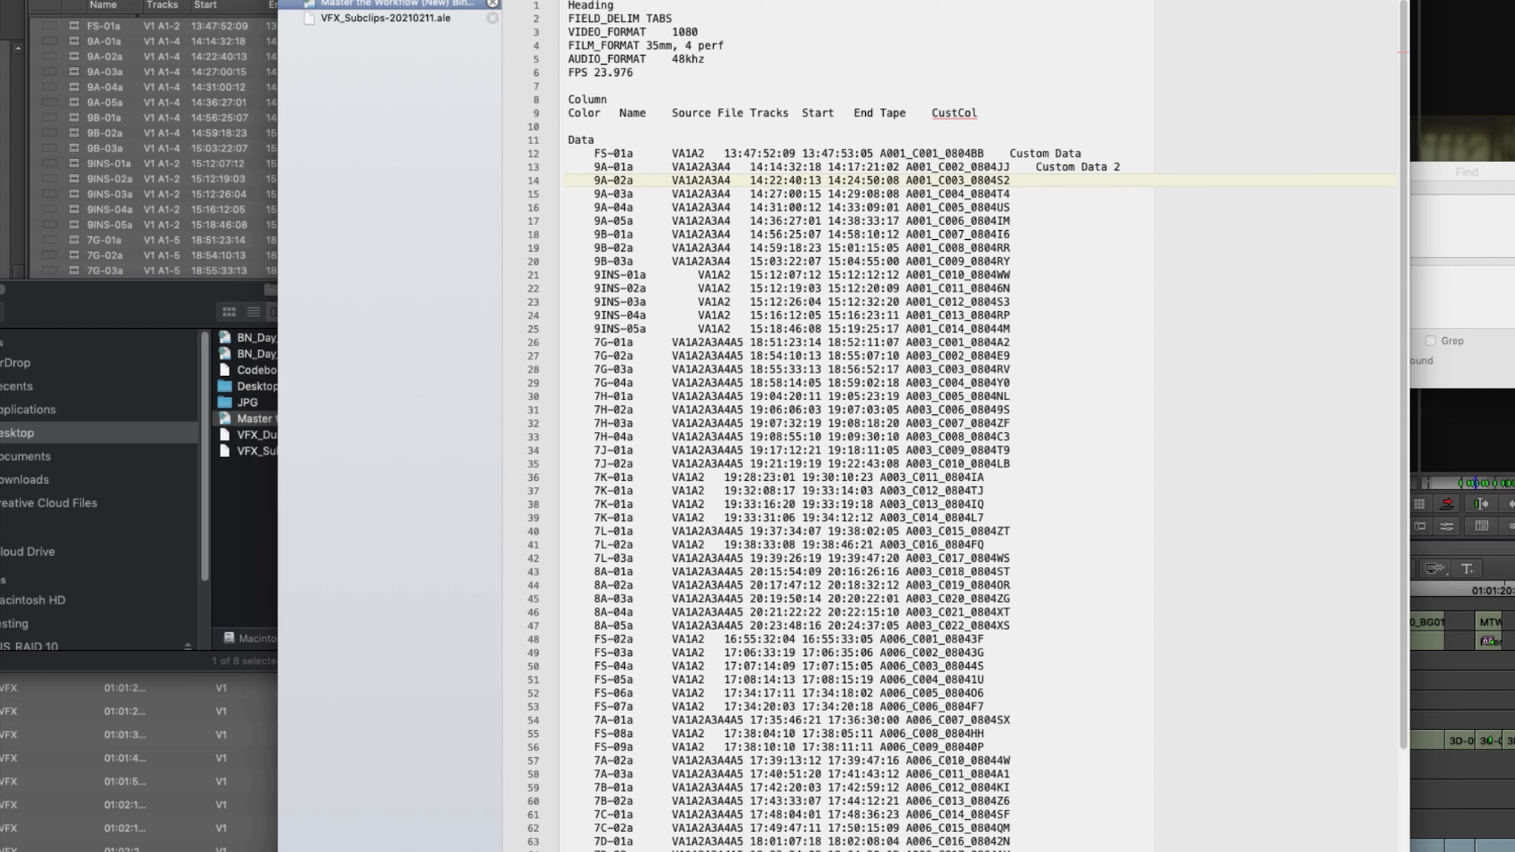
key("Tab")
type("Custome Data 3")
key("BackSpace")
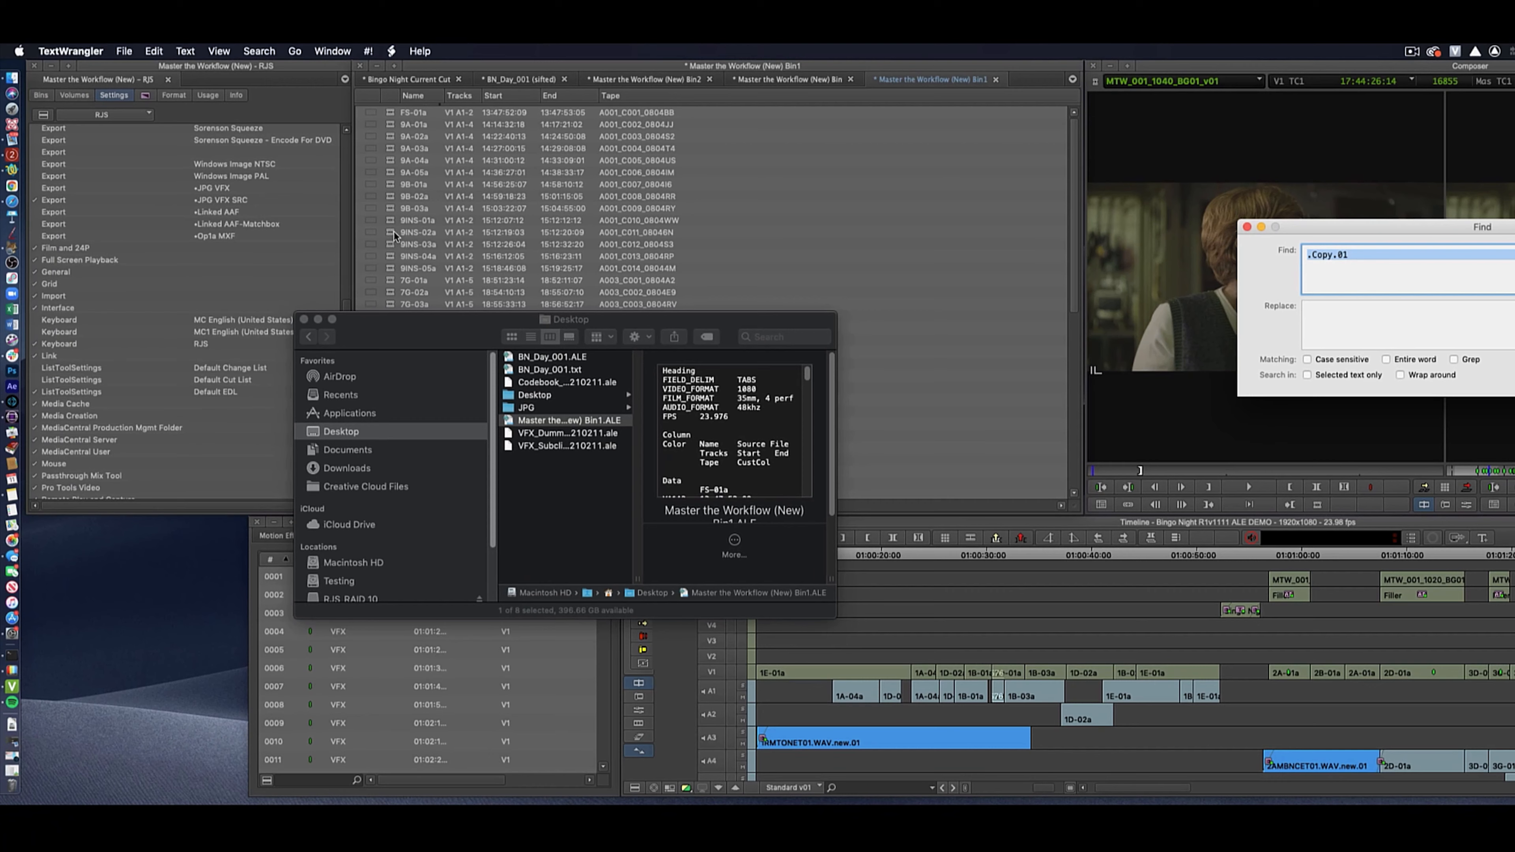
Return to Media Composer, review the import settings for the shot log option and accept them
left_click(76, 179)
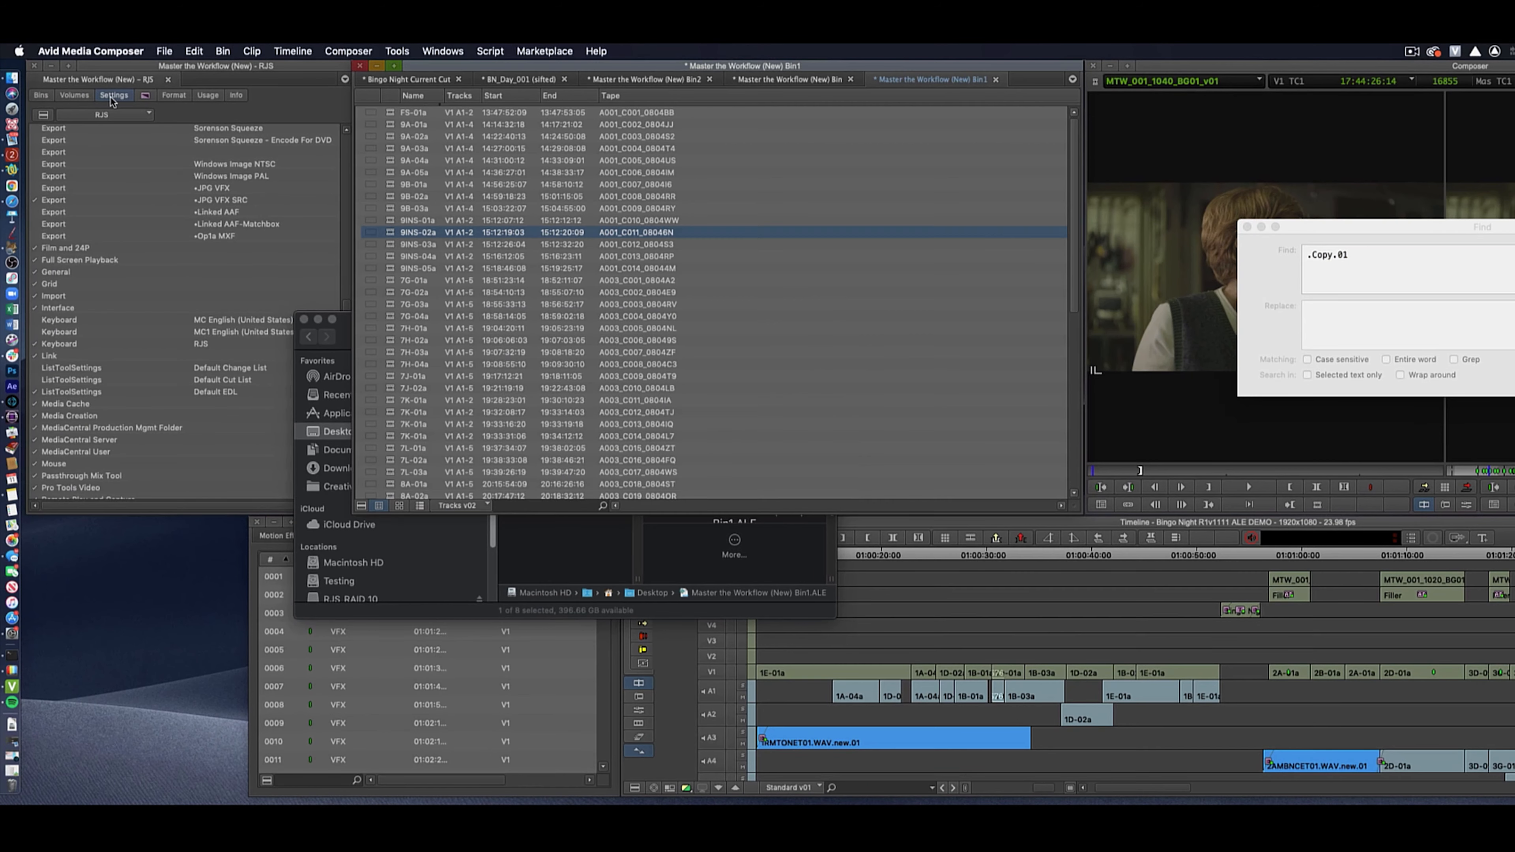
left_click(53, 297)
double_click(53, 297)
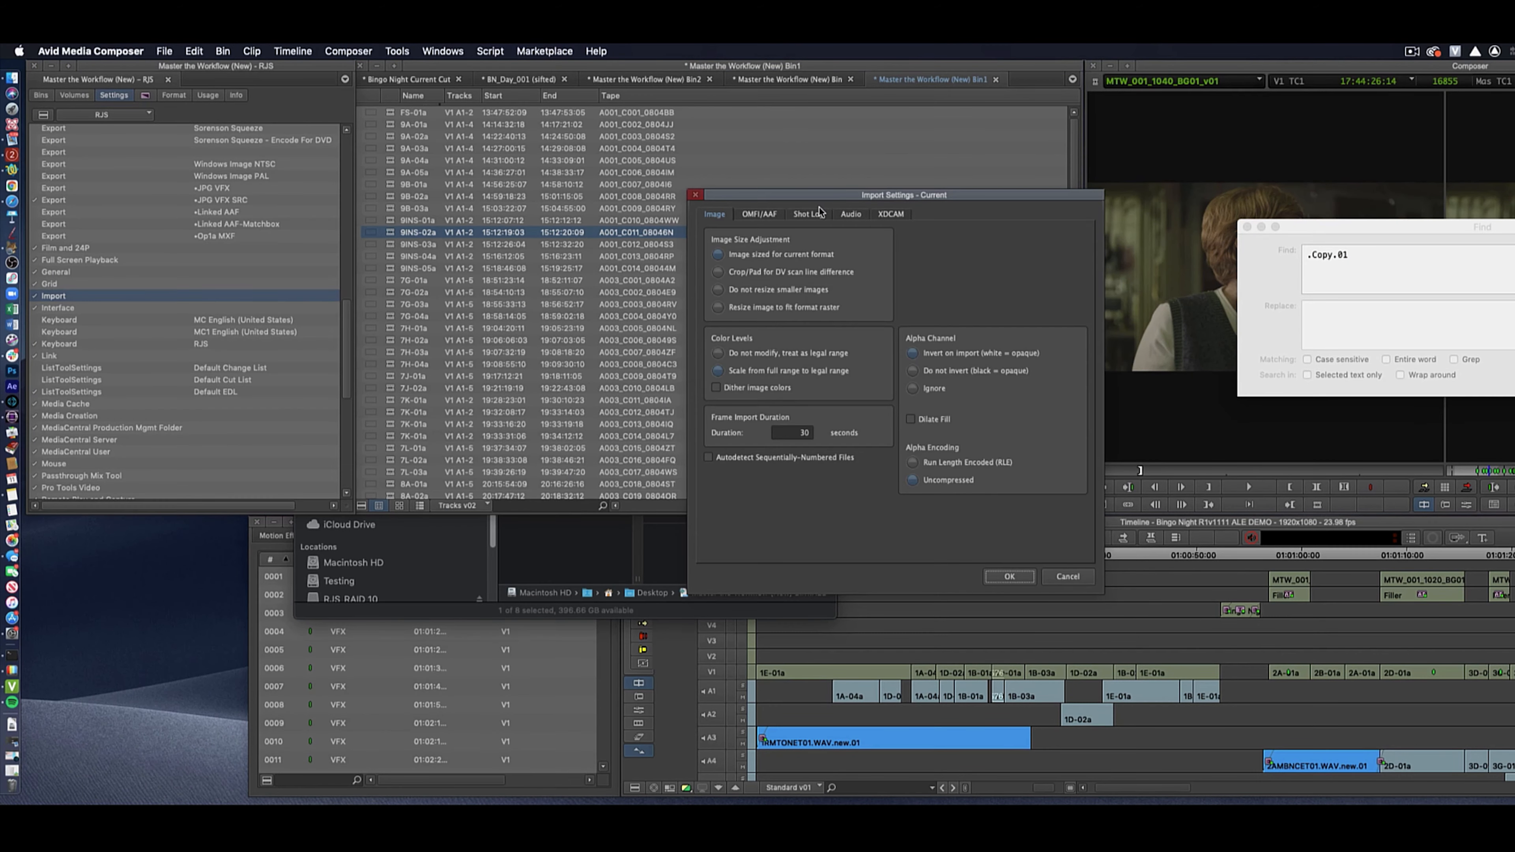
left_click(1010, 577)
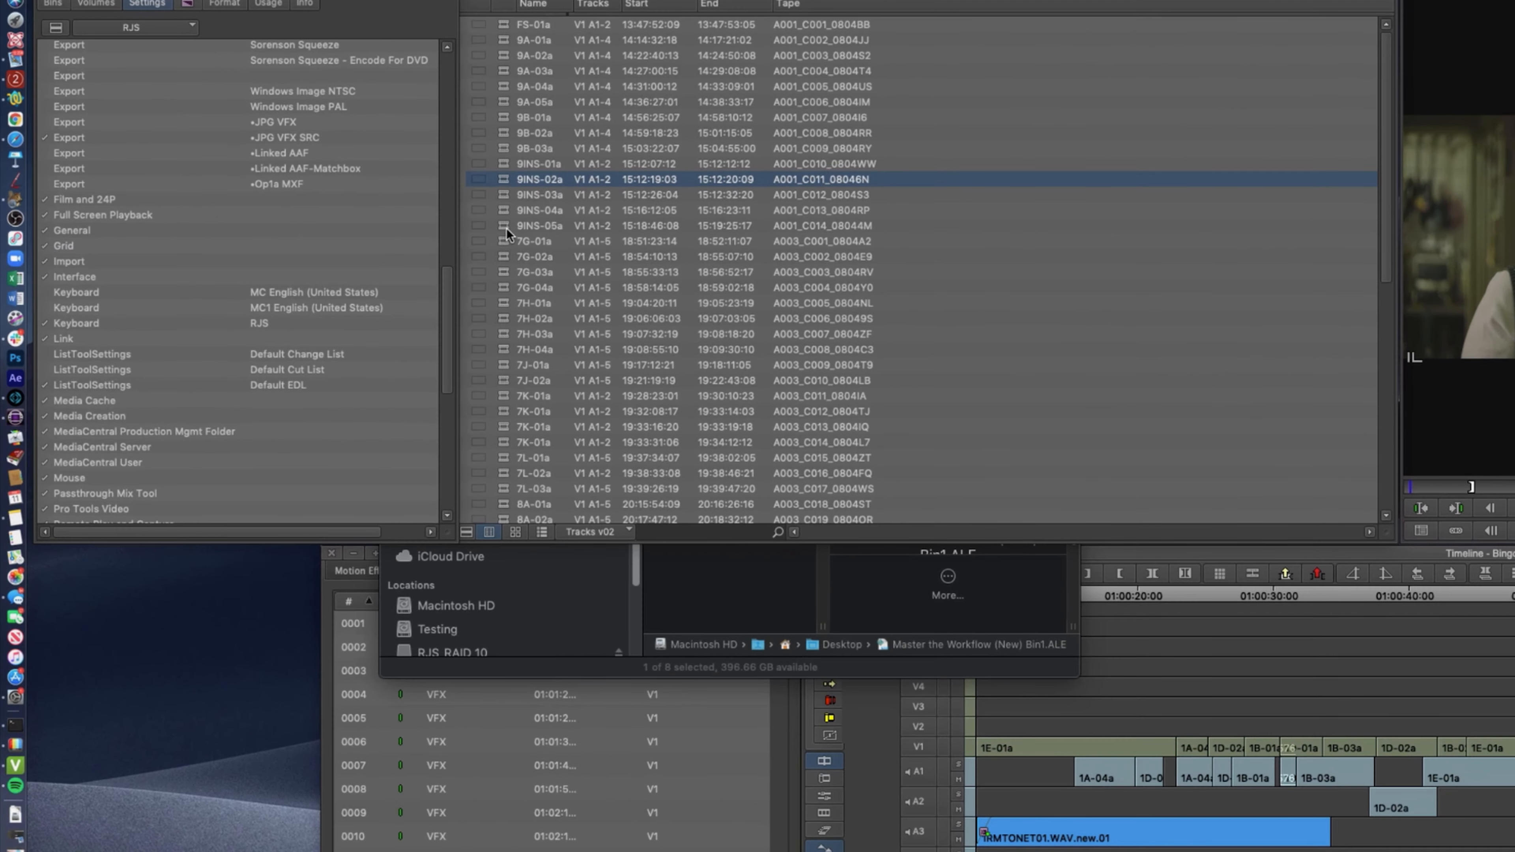
Select all clips in the bin and import the ALE containing CustCol from the Desktop, accepting each import message
left_click(443, 250)
key("super+a")
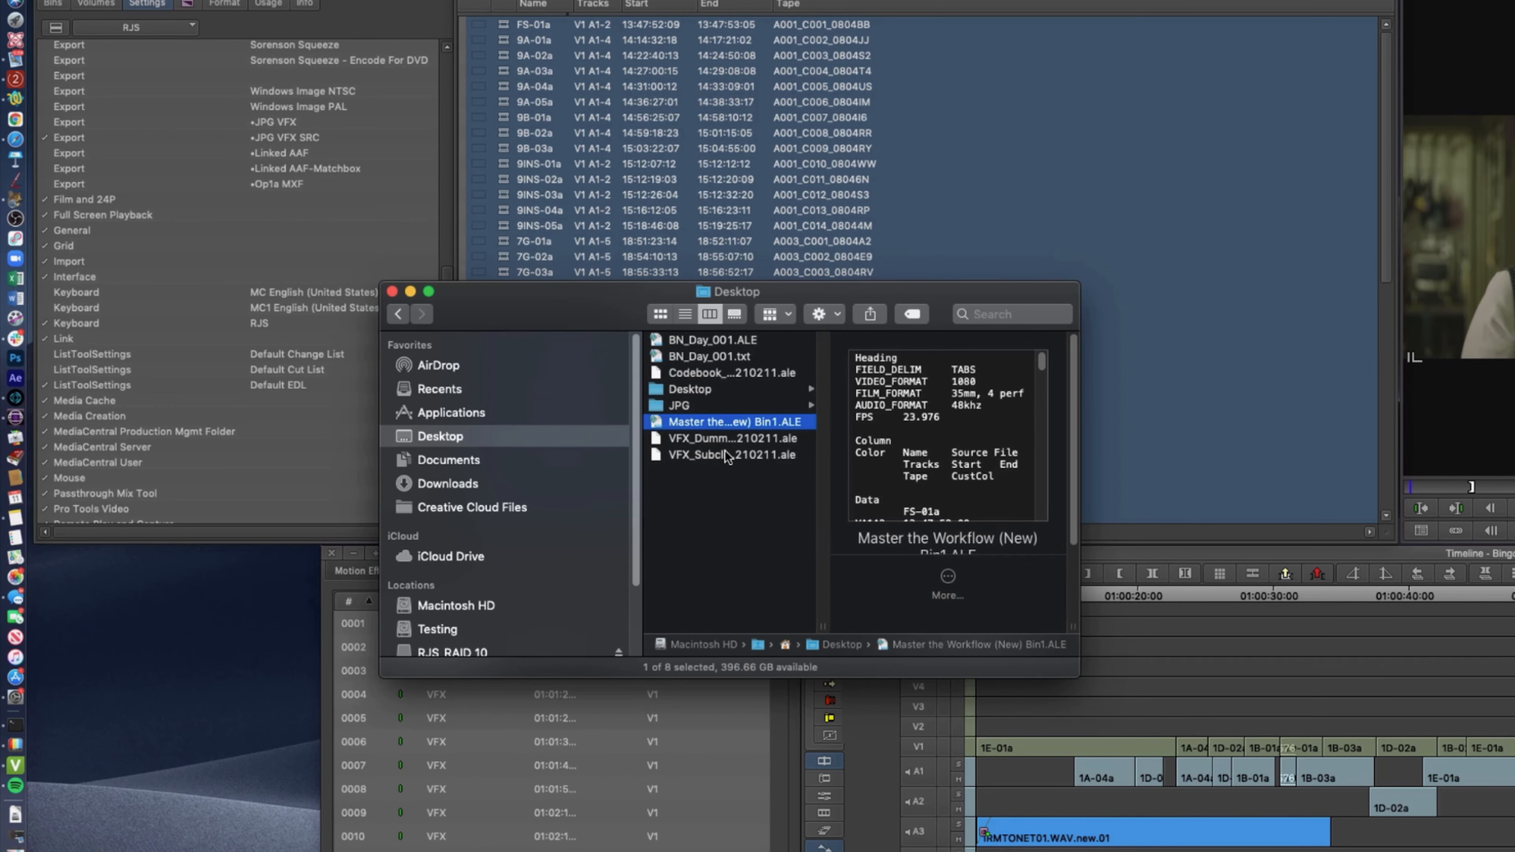
double_click(700, 422)
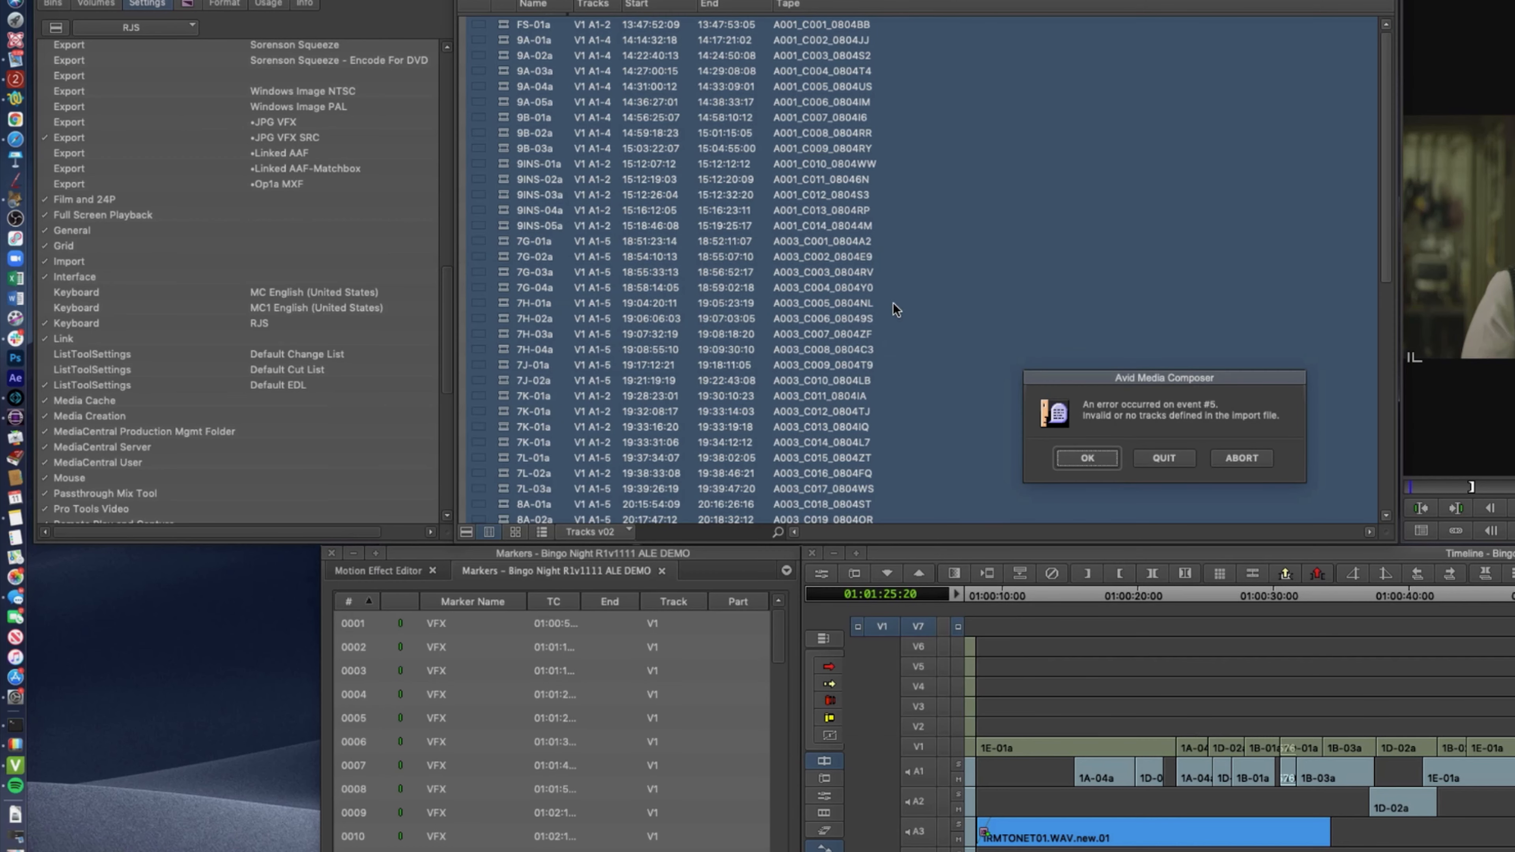
left_click(1097, 454)
left_click(1097, 454)
left_click(1098, 458)
left_click(1099, 457)
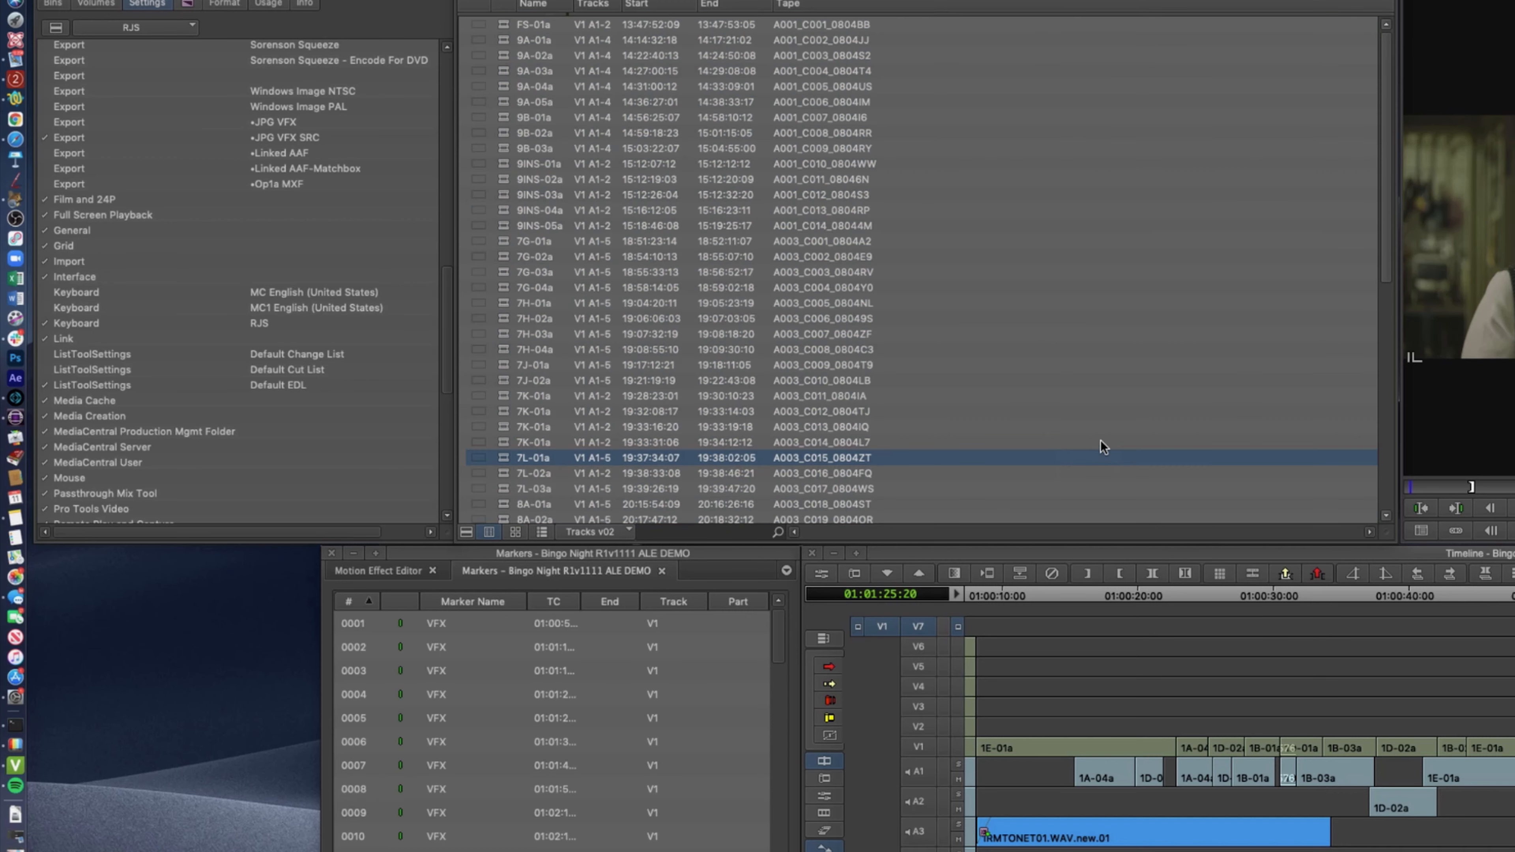
Show the Custcol column in the bin and select clip 9A-02a
scroll(1094, 454, "down", 10)
scroll(1095, 454, "up", 10)
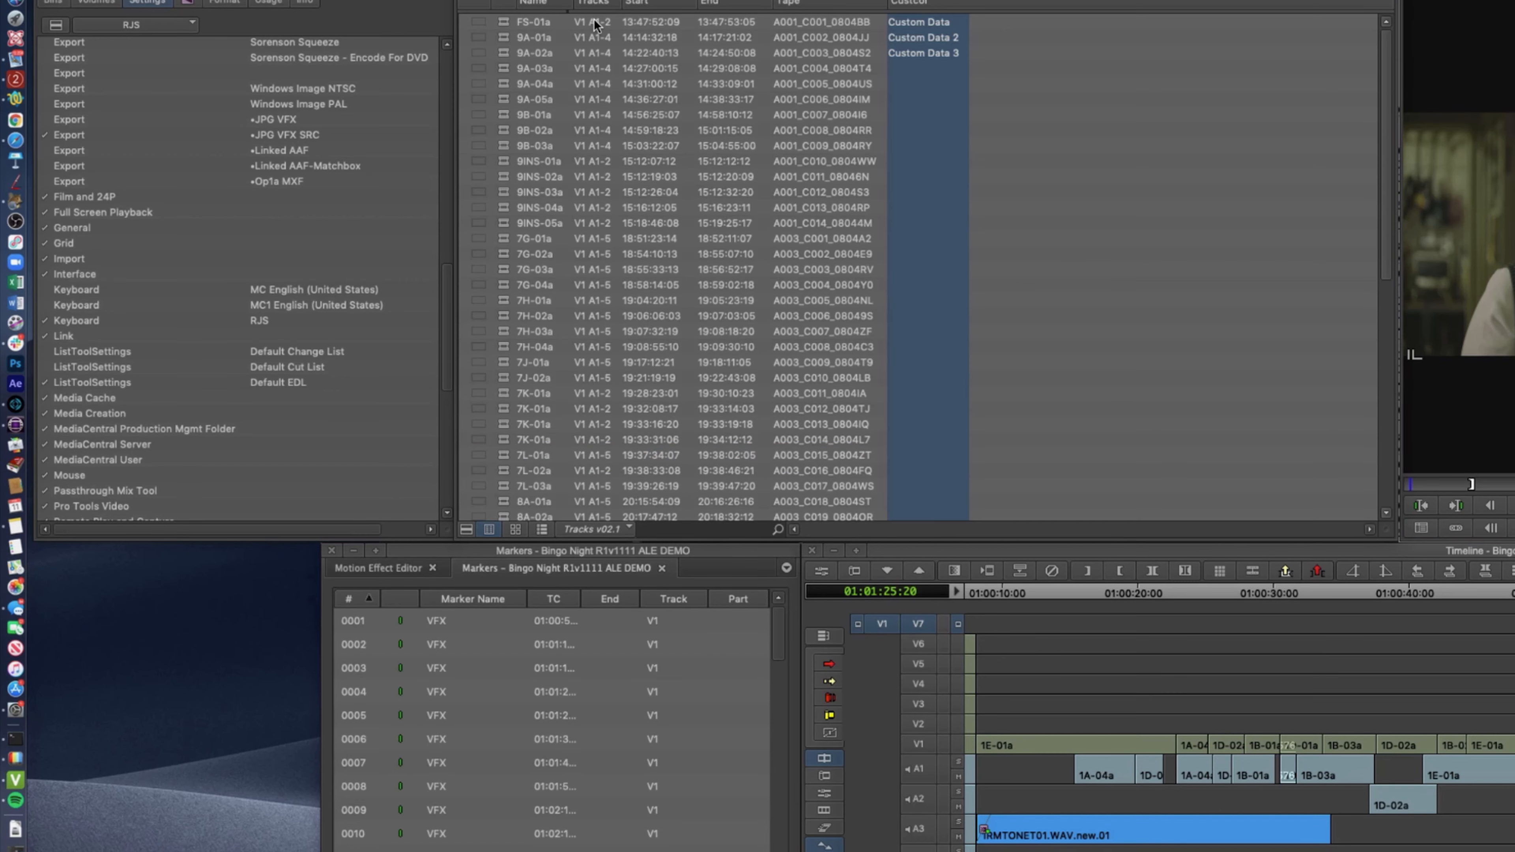
left_click(506, 56)
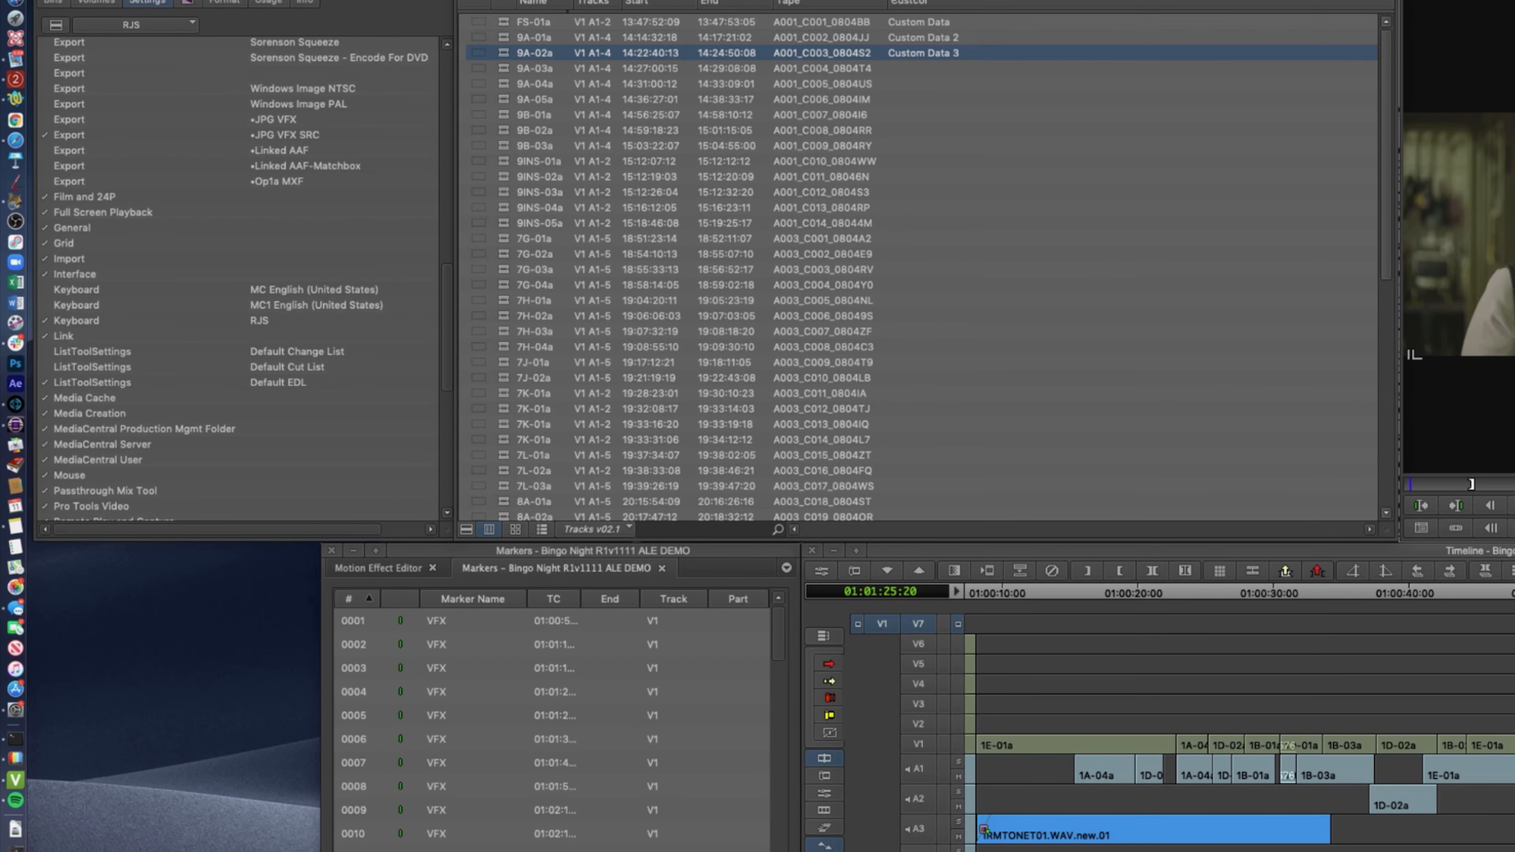
Look up Custcol among the custom entries in the bin's column selection, close the list and select clip 9A-01a
right_click(913, 5)
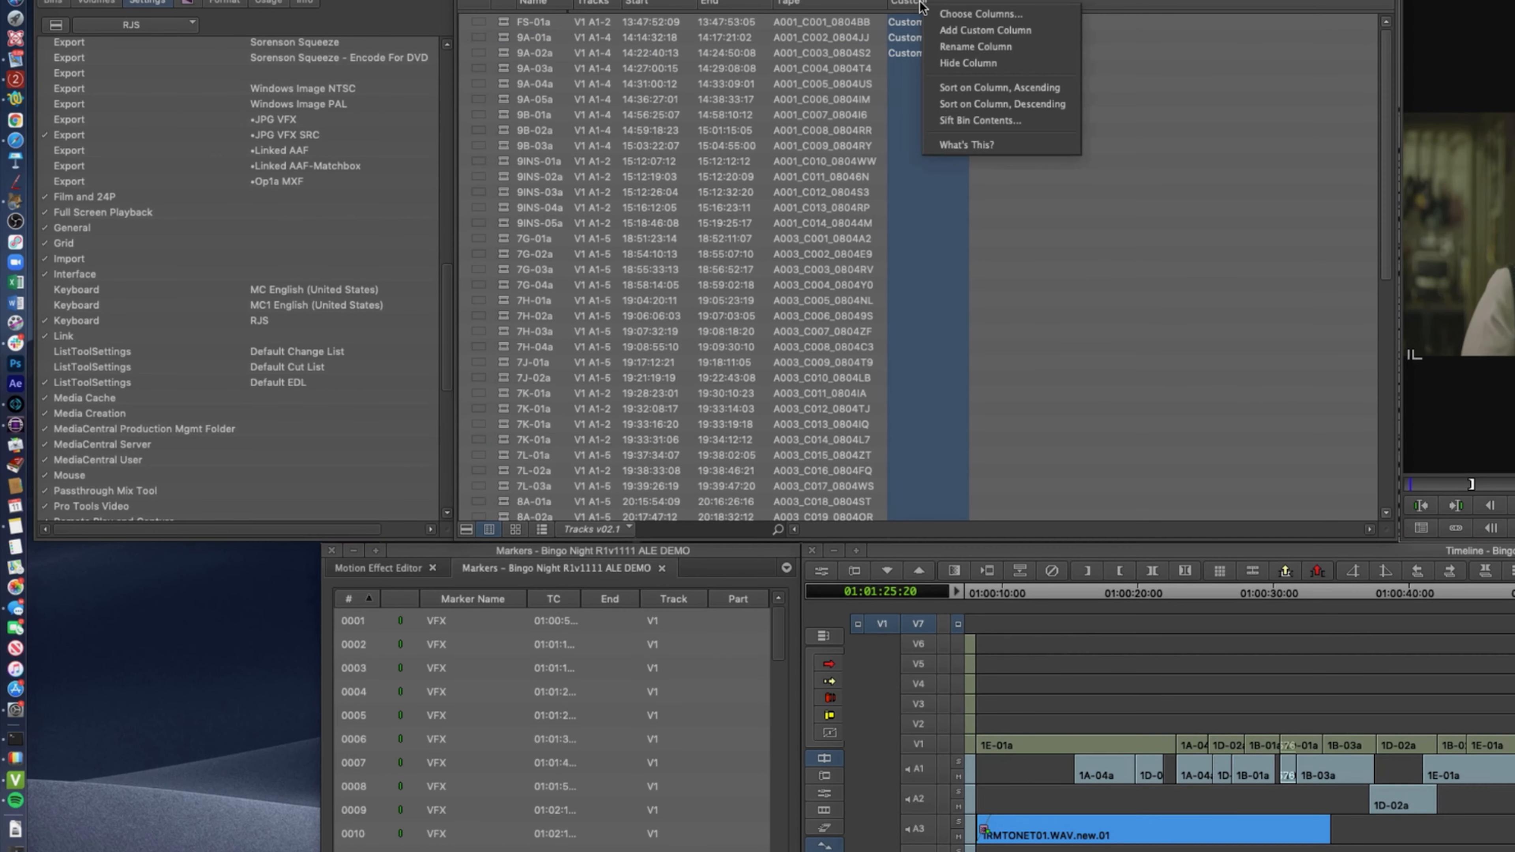
left_click(962, 15)
scroll(1211, 399, "down", 15)
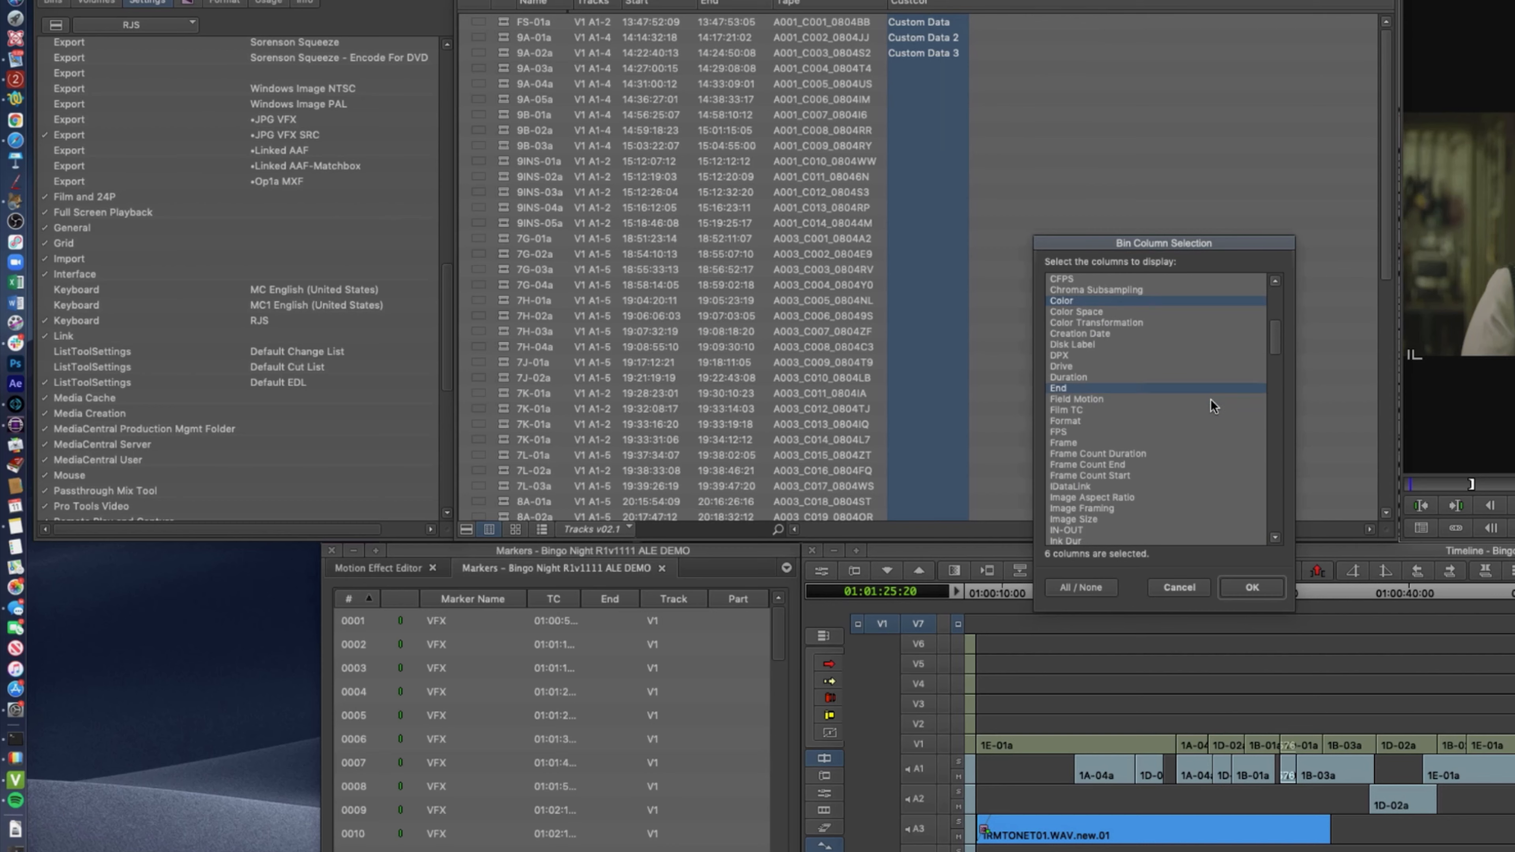
scroll(1218, 403, "down", 12)
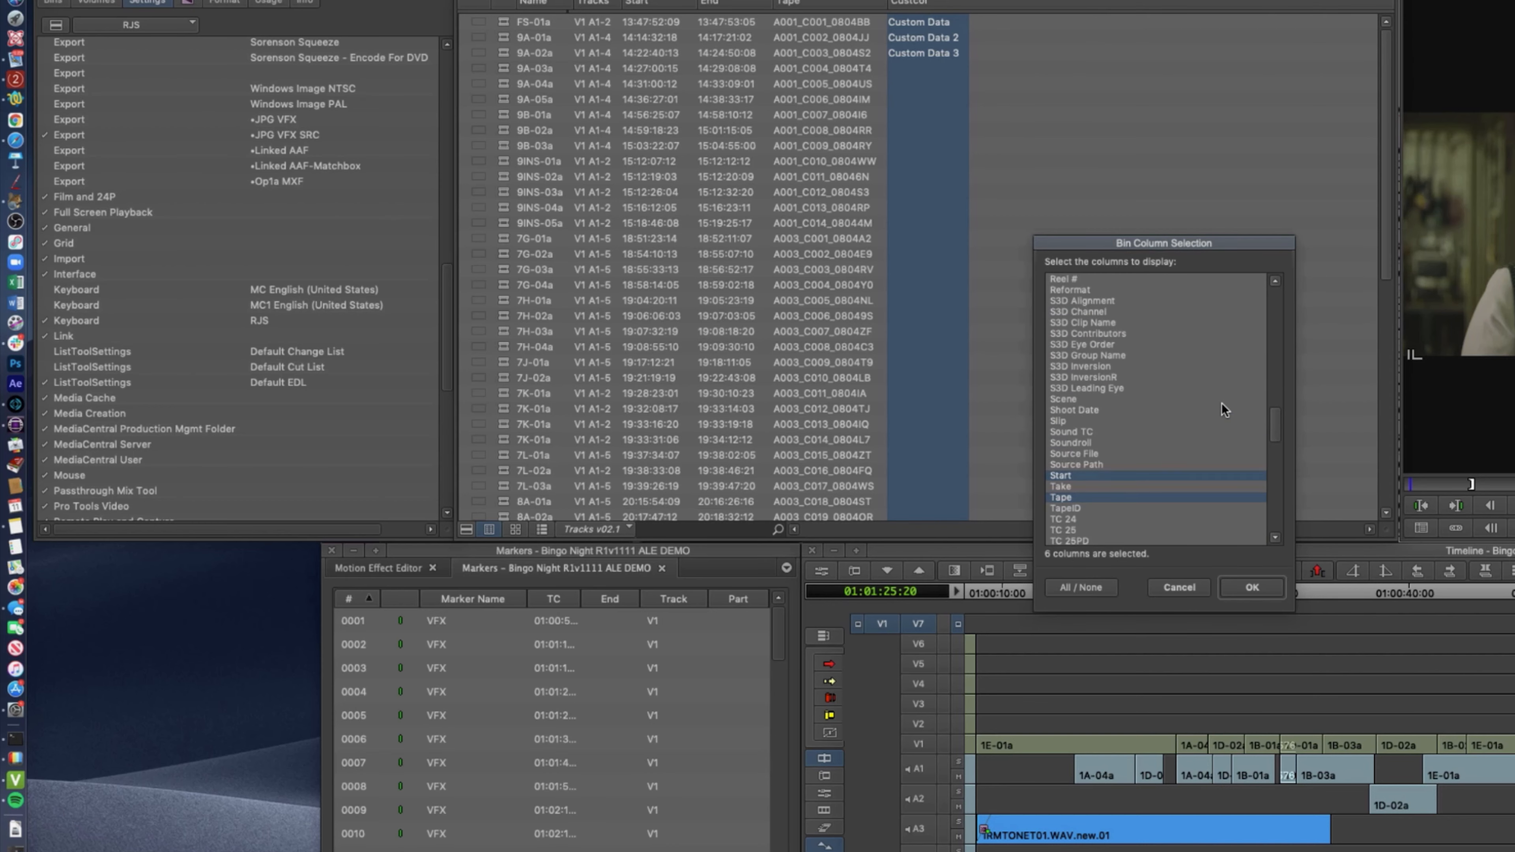
scroll(1224, 404, "down", 5)
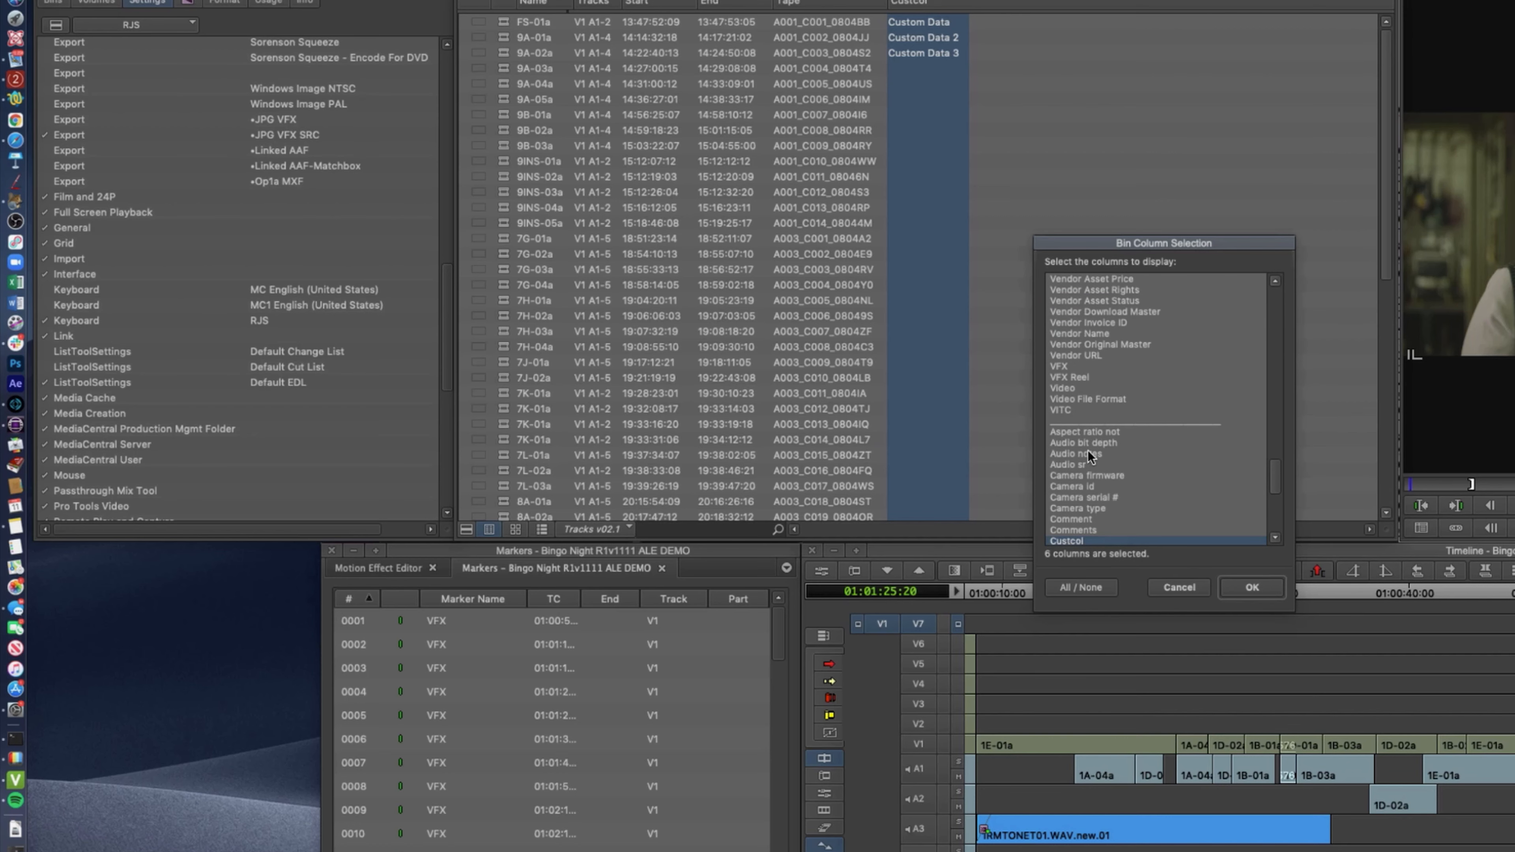
scroll(1097, 456, "down", 4)
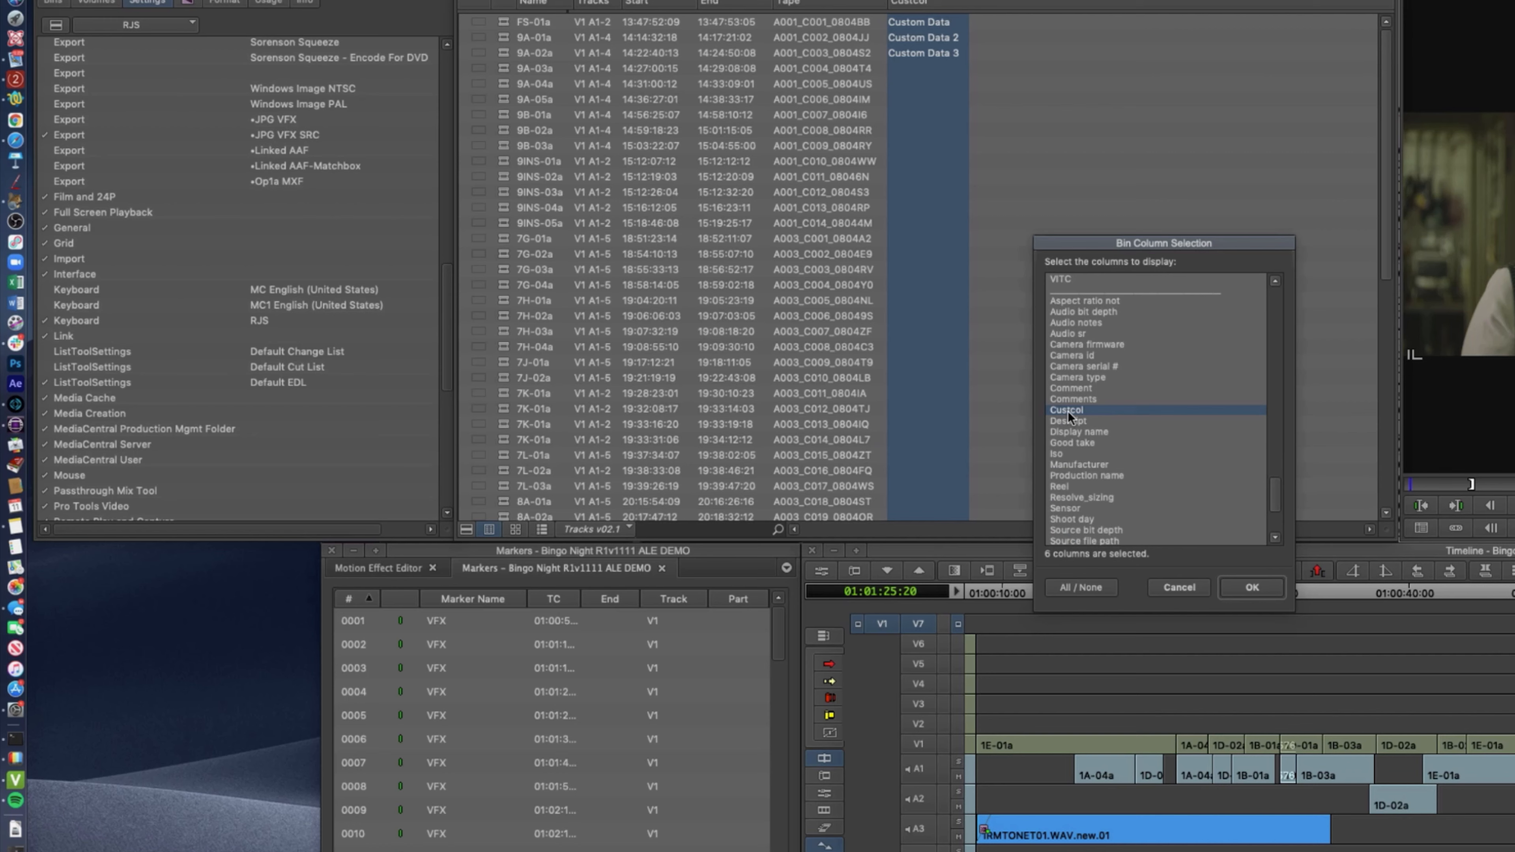
left_click(1227, 586)
left_click(701, 53)
left_click(522, 39)
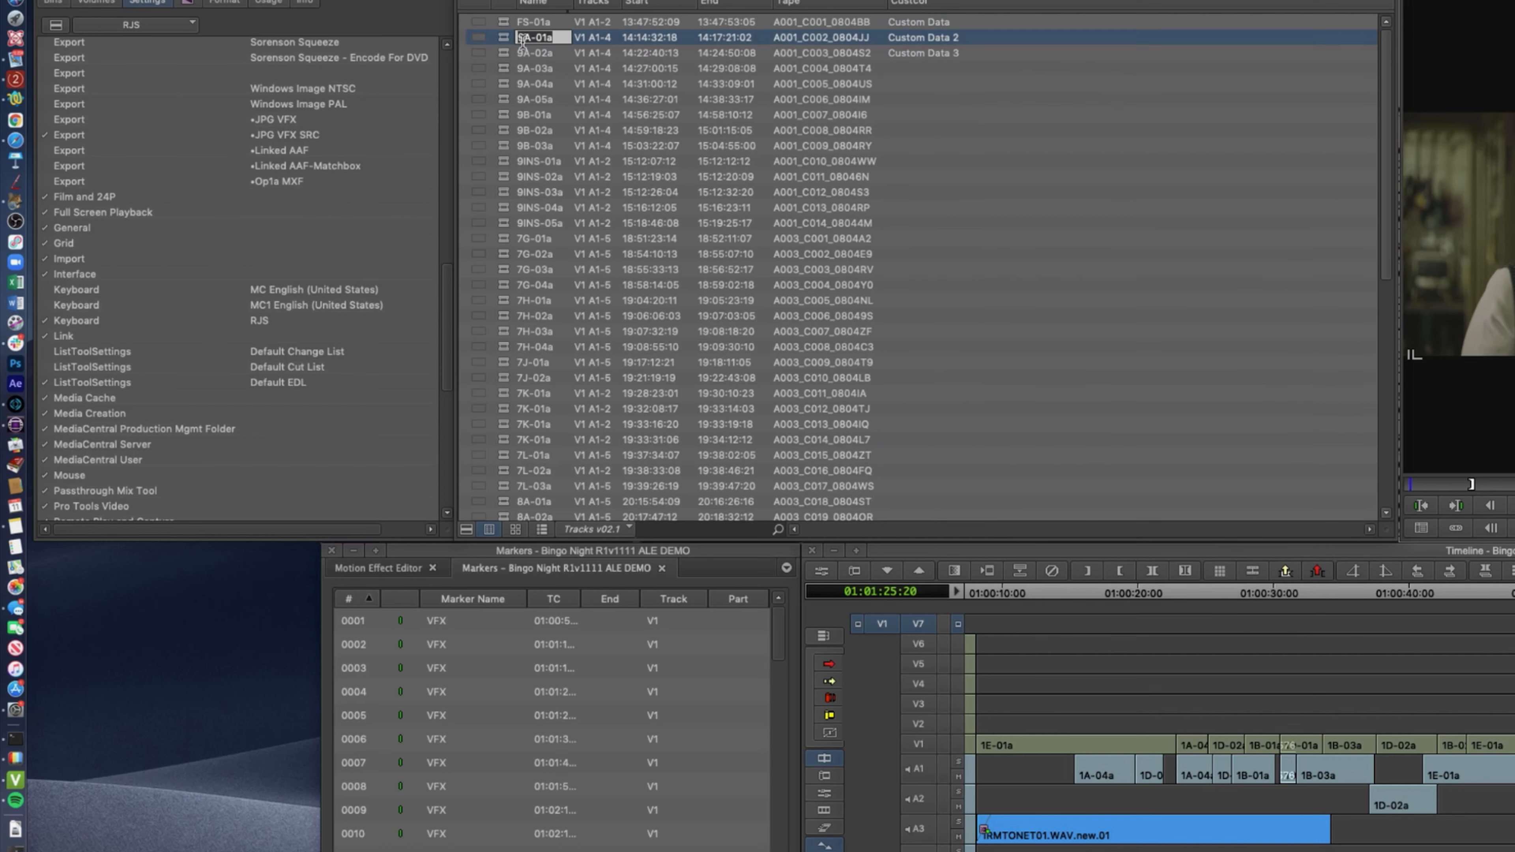
Switch to Finder and open Master the Workflow (New) Bin1.ALE from the Desktop in the text editor
left_click(504, 27)
left_click(508, 42)
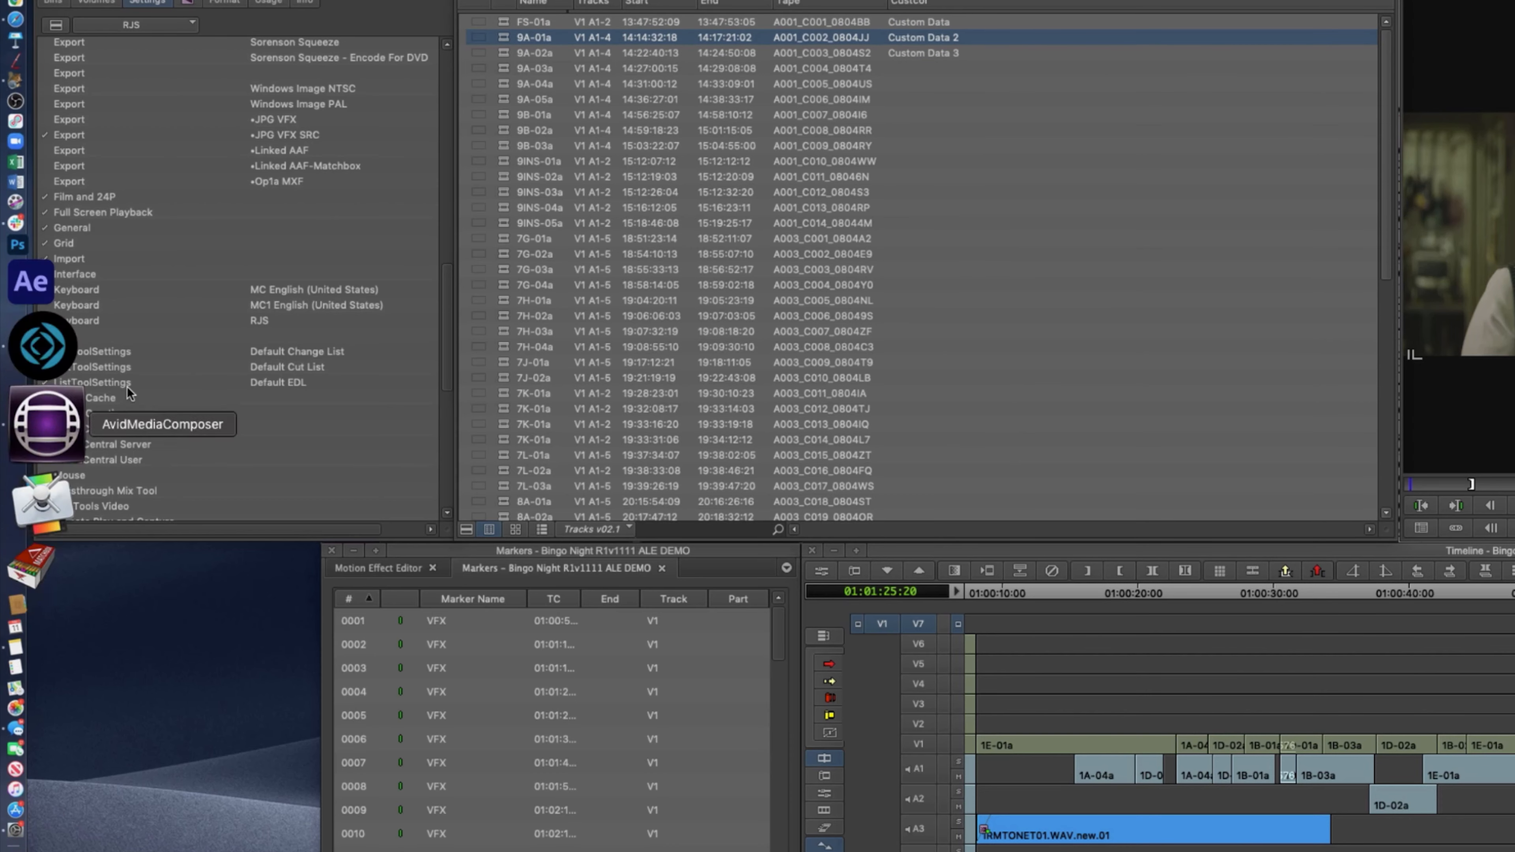
left_click(14, 12)
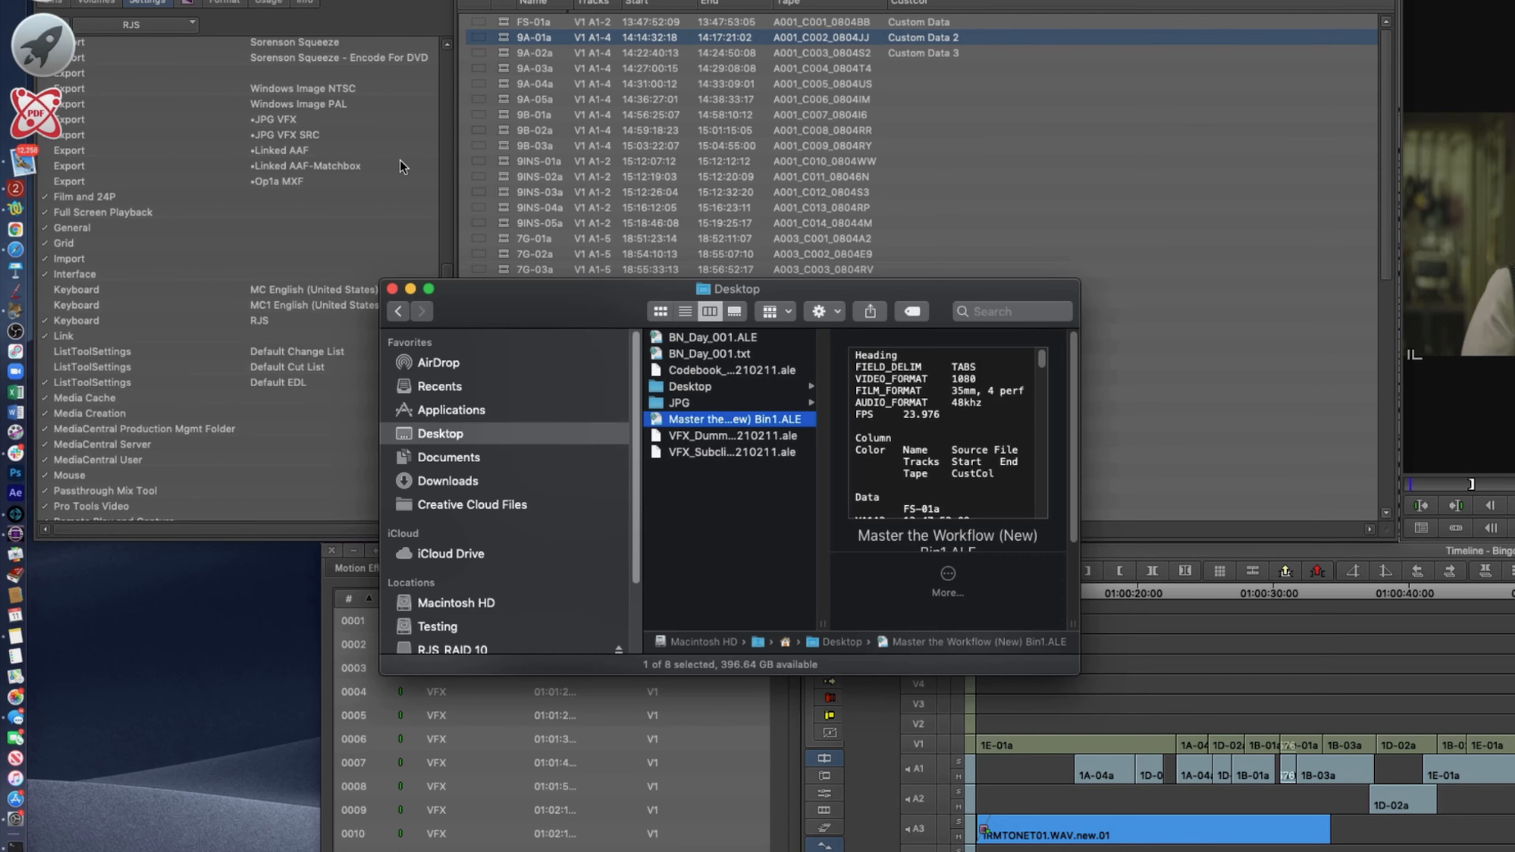
double_click(675, 420)
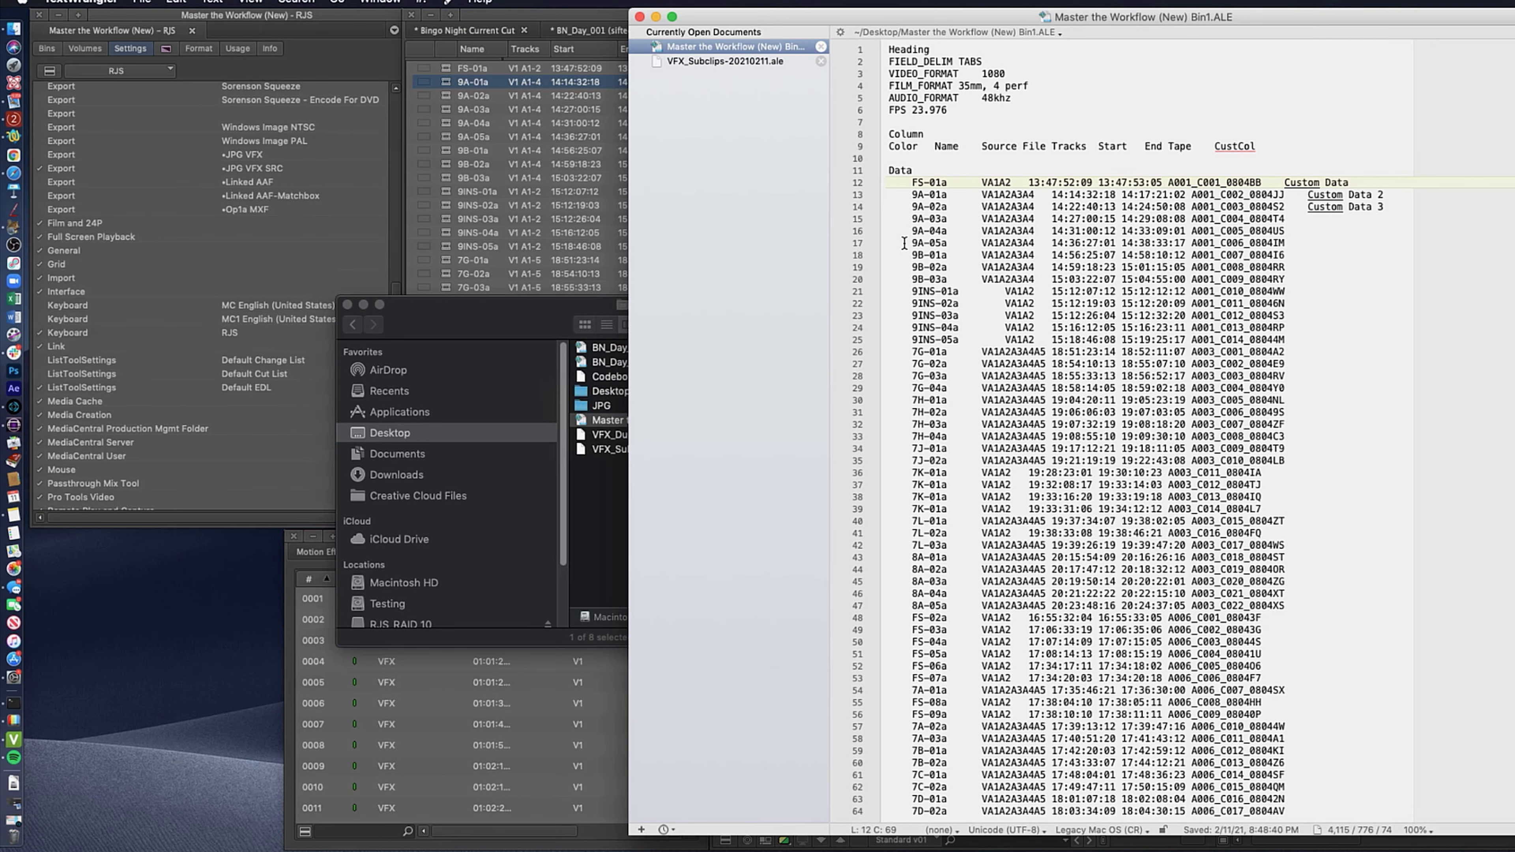
Copy all clip rows below the Data heading, lines 12 to 73, and move the text editor window aside
left_click(860, 184)
scroll(935, 423, "down", 4)
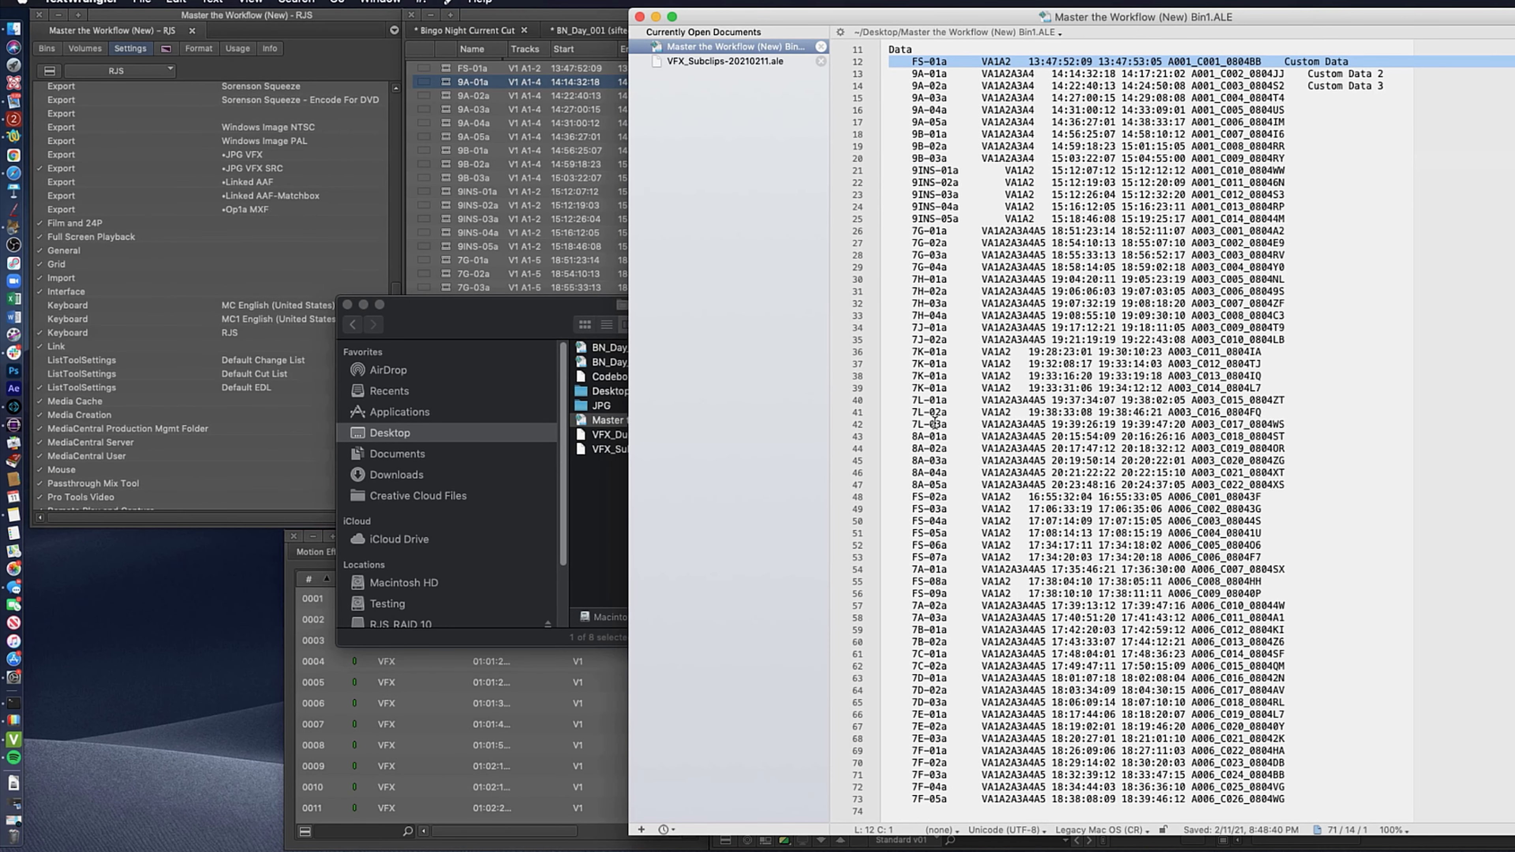
left_click(865, 802, "shift")
scroll(937, 651, "up", 3)
left_click_drag(931, 17, 335, 17)
Switch to Excel, create a blank workbook and paste the copied clip rows starting at cell A1
left_click(14, 298)
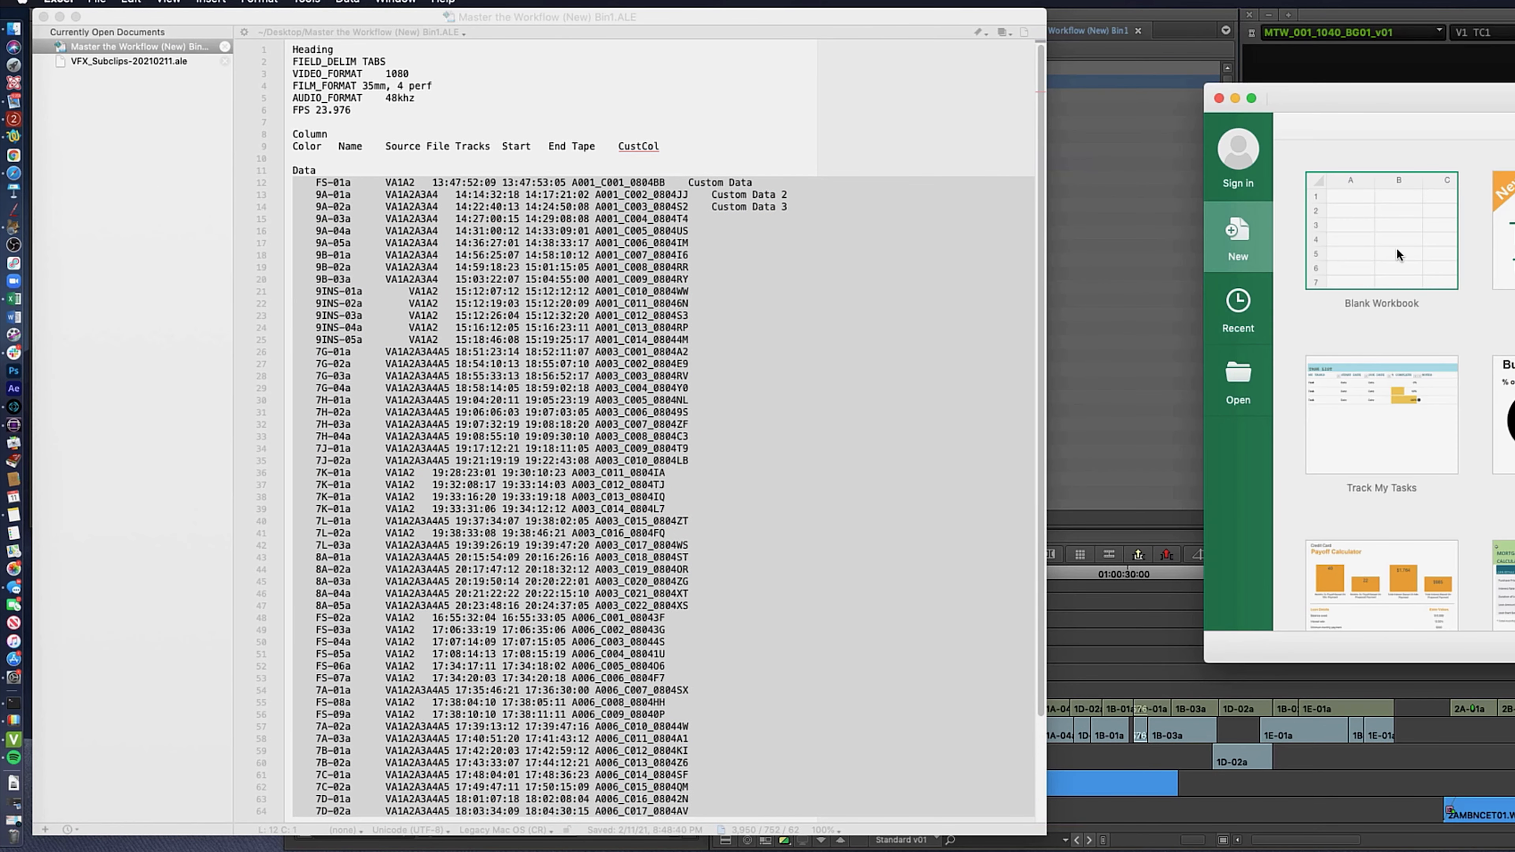
left_click(1395, 251)
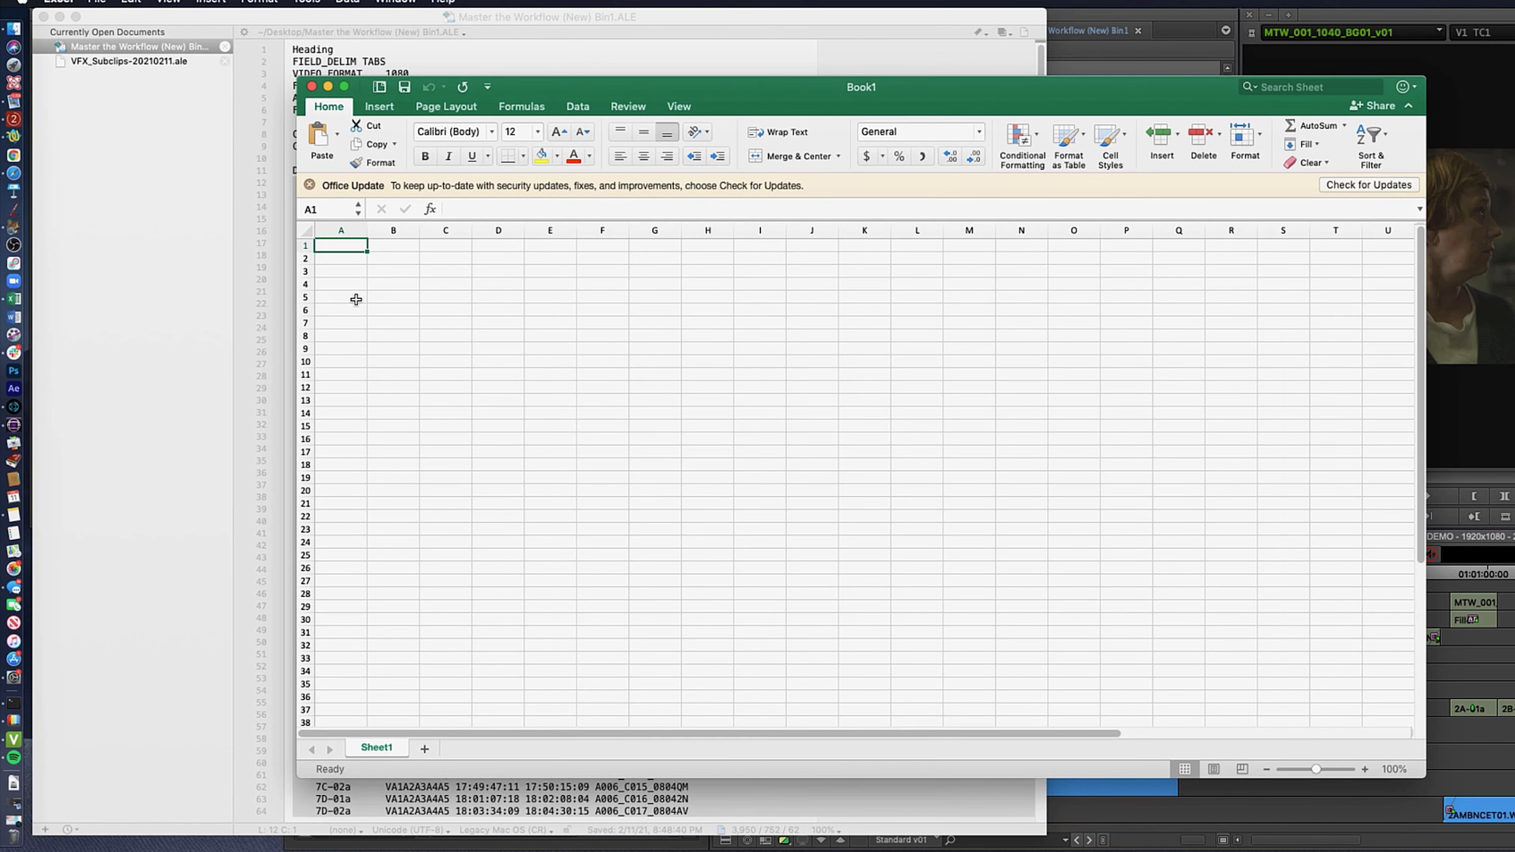
left_click(354, 292)
left_click(352, 247)
key("super+v")
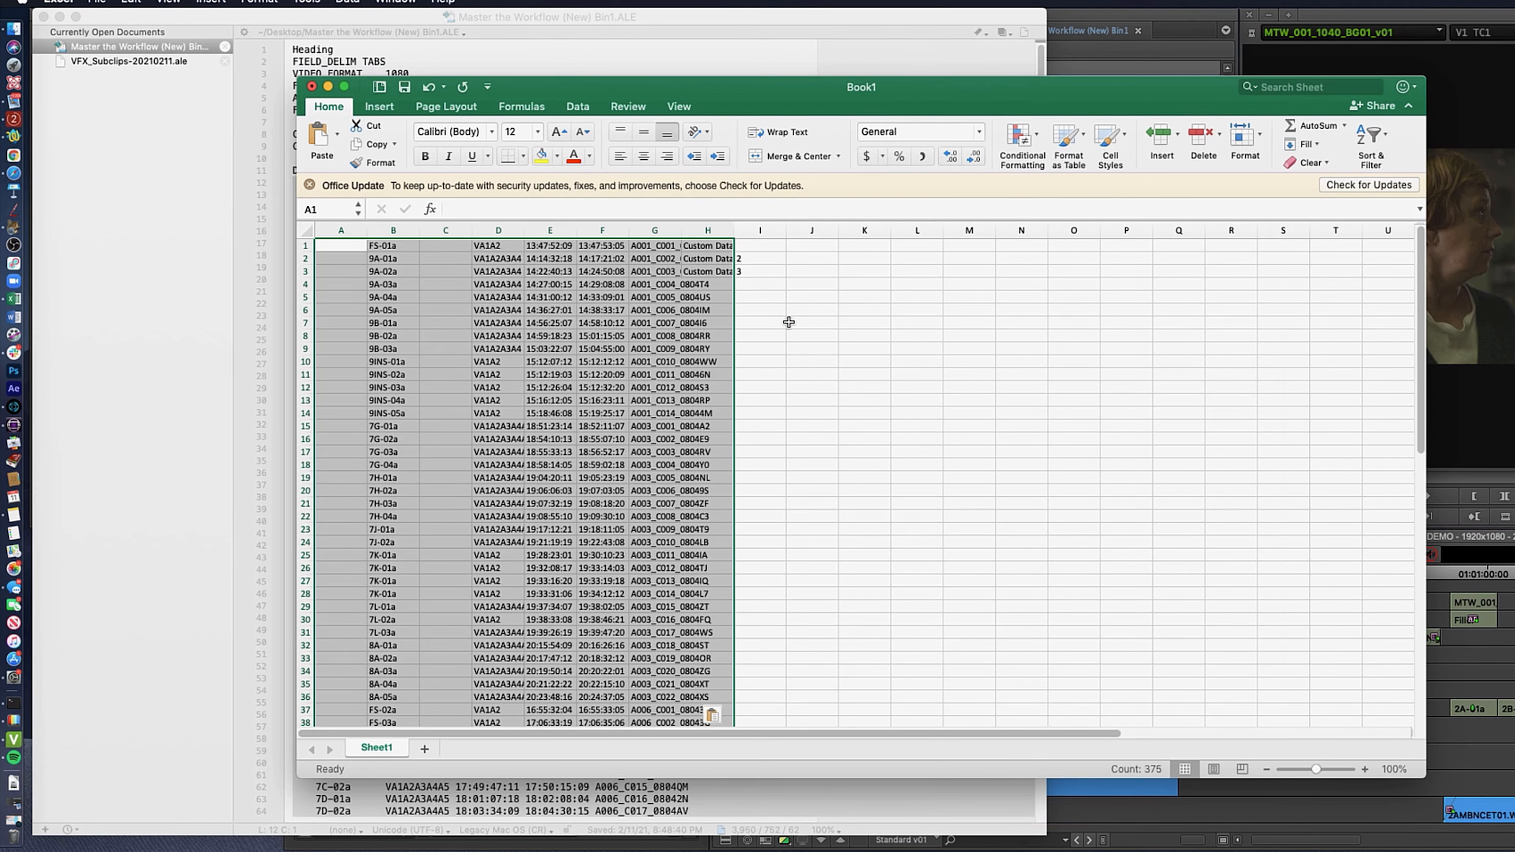
Enter Custom Data 4 in cell H4 for clip 9A-03a
left_click(789, 324)
left_click(709, 286)
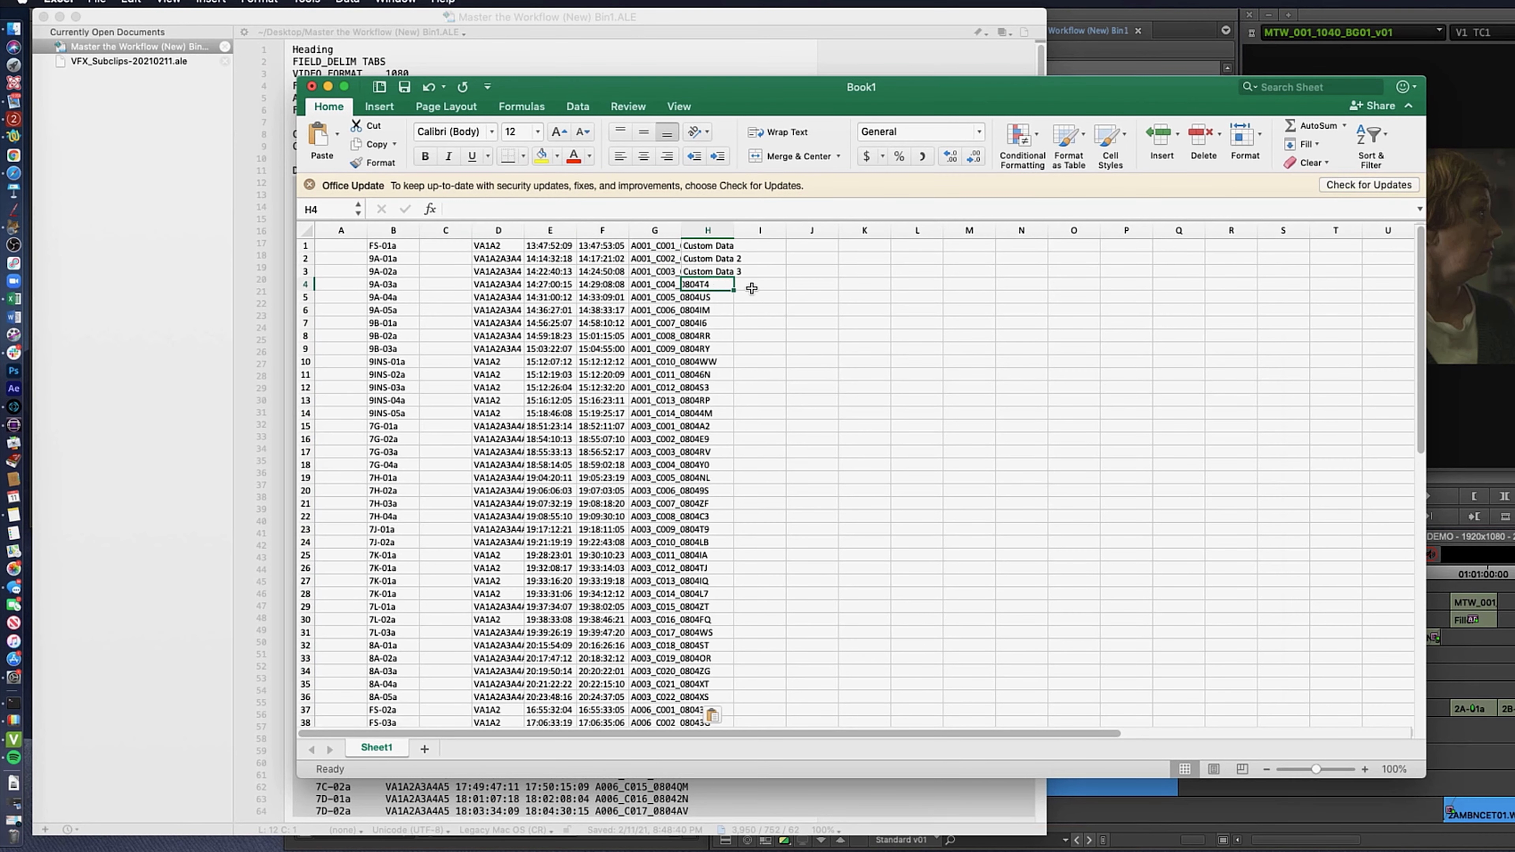
type("Custome")
key("BackSpace")
type("Dat")
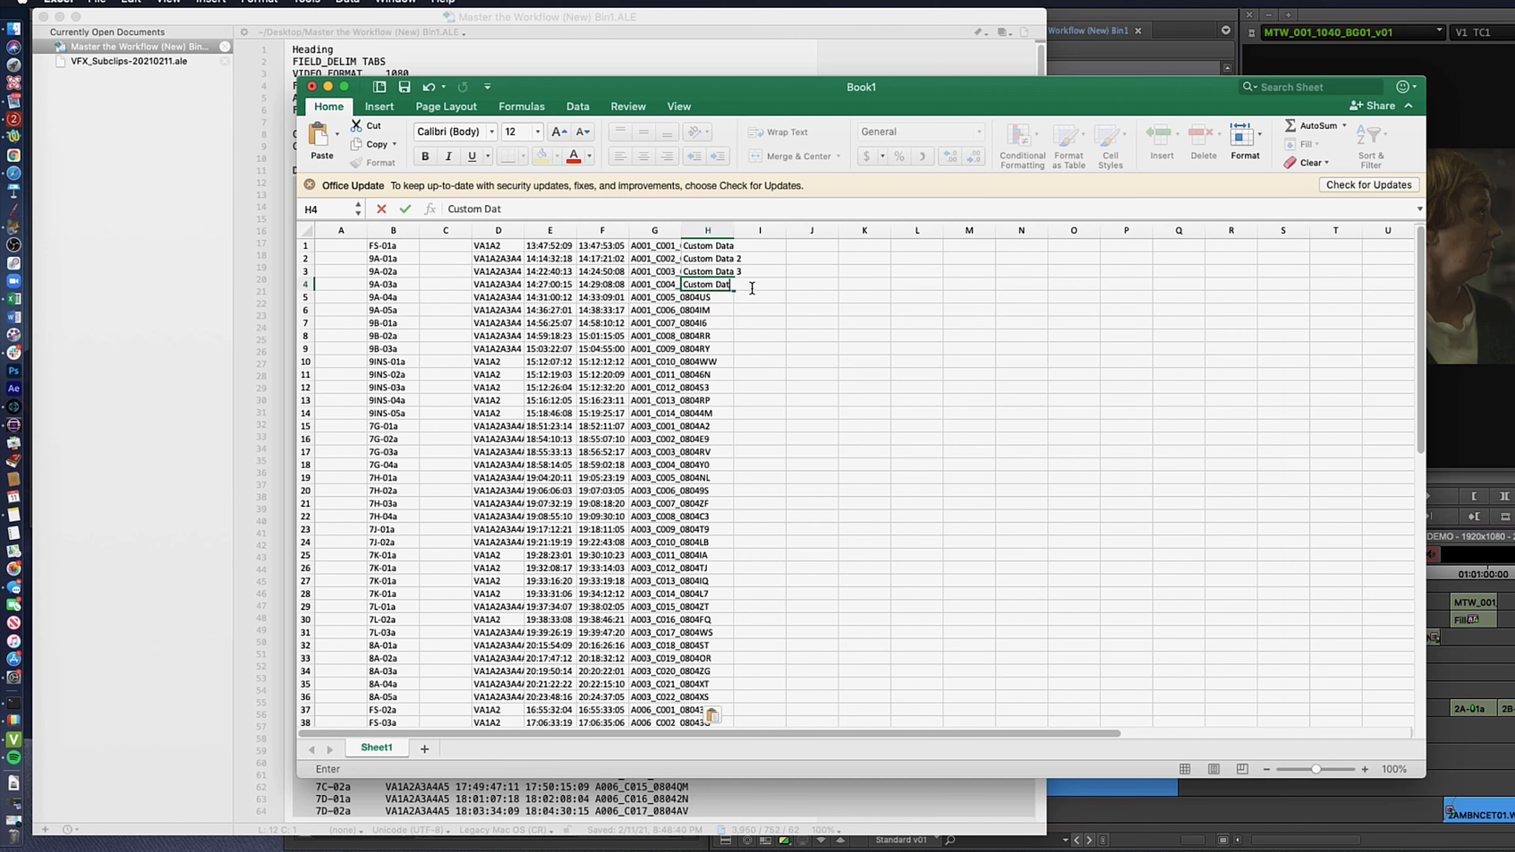
type("ea 4")
Fill the numbered Custom Data series from cell H3 down to the last clip row, H62
left_click(770, 297)
left_click(723, 275)
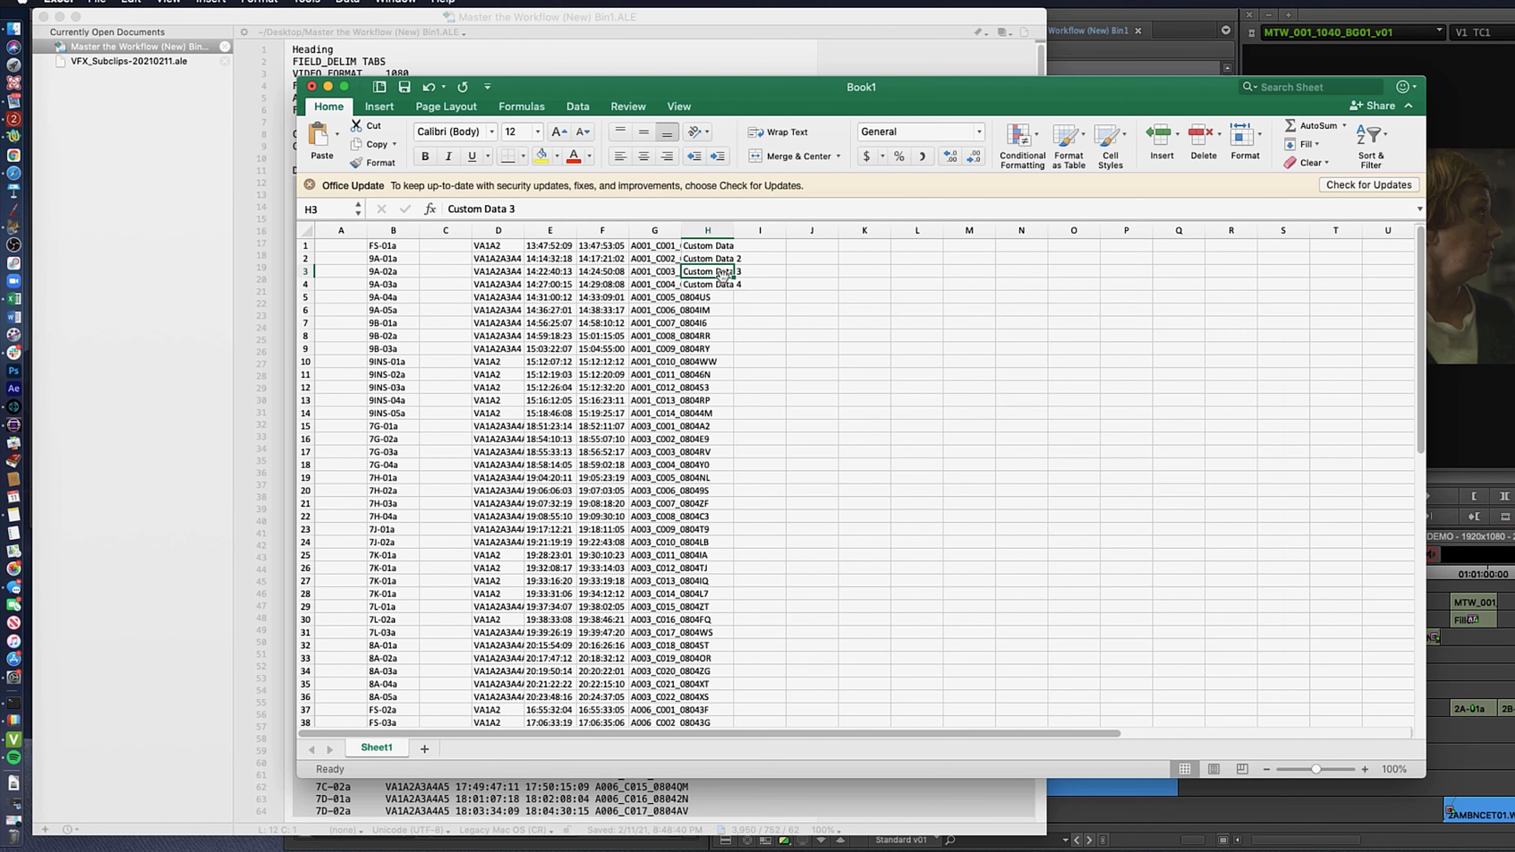
left_click_drag(723, 275, 709, 687)
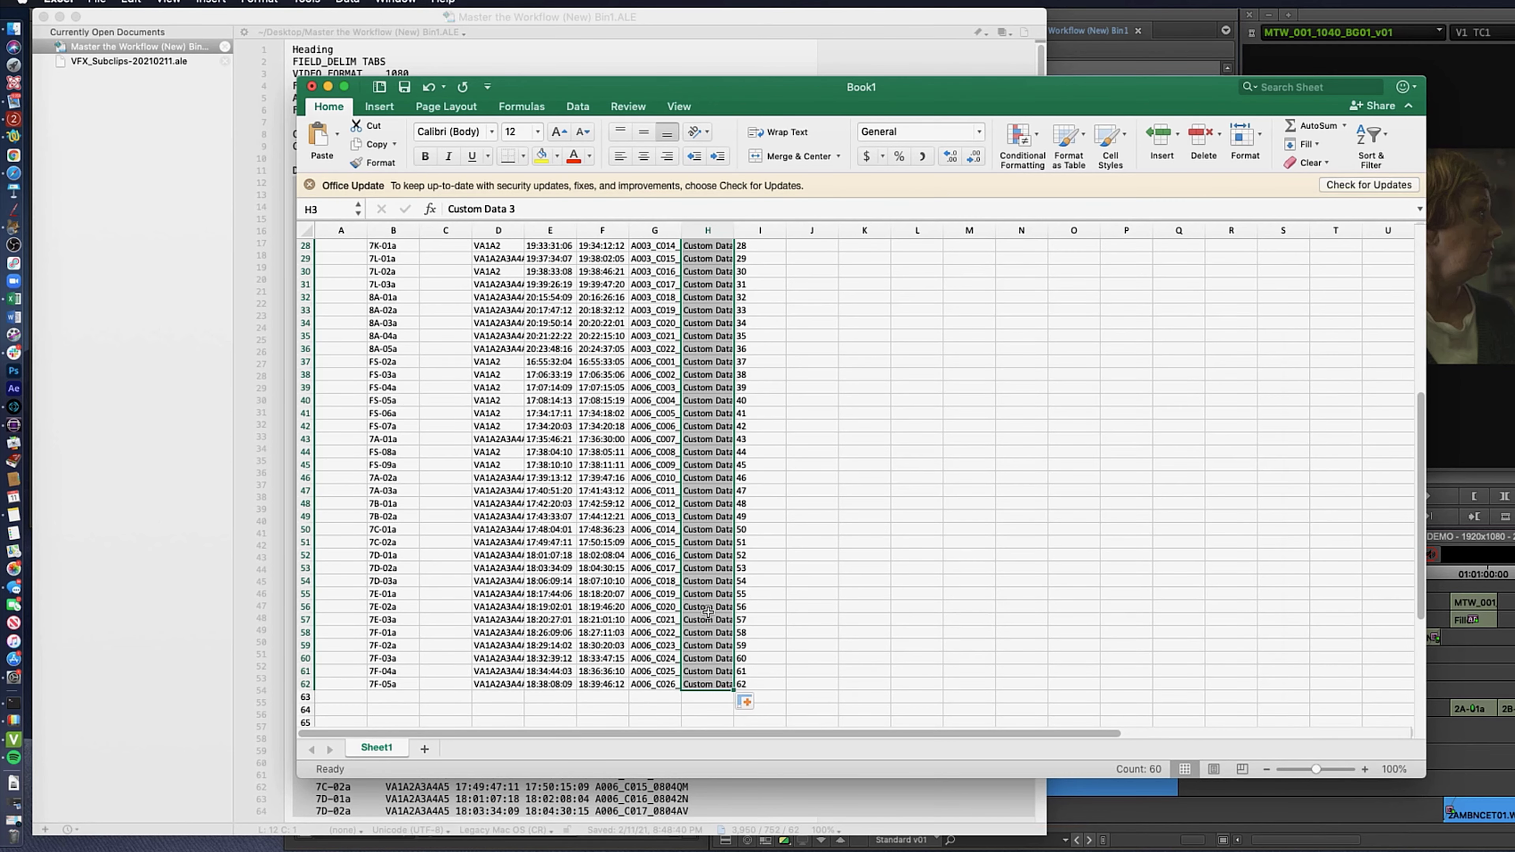
scroll(716, 590, "up", 9)
left_click(564, 413)
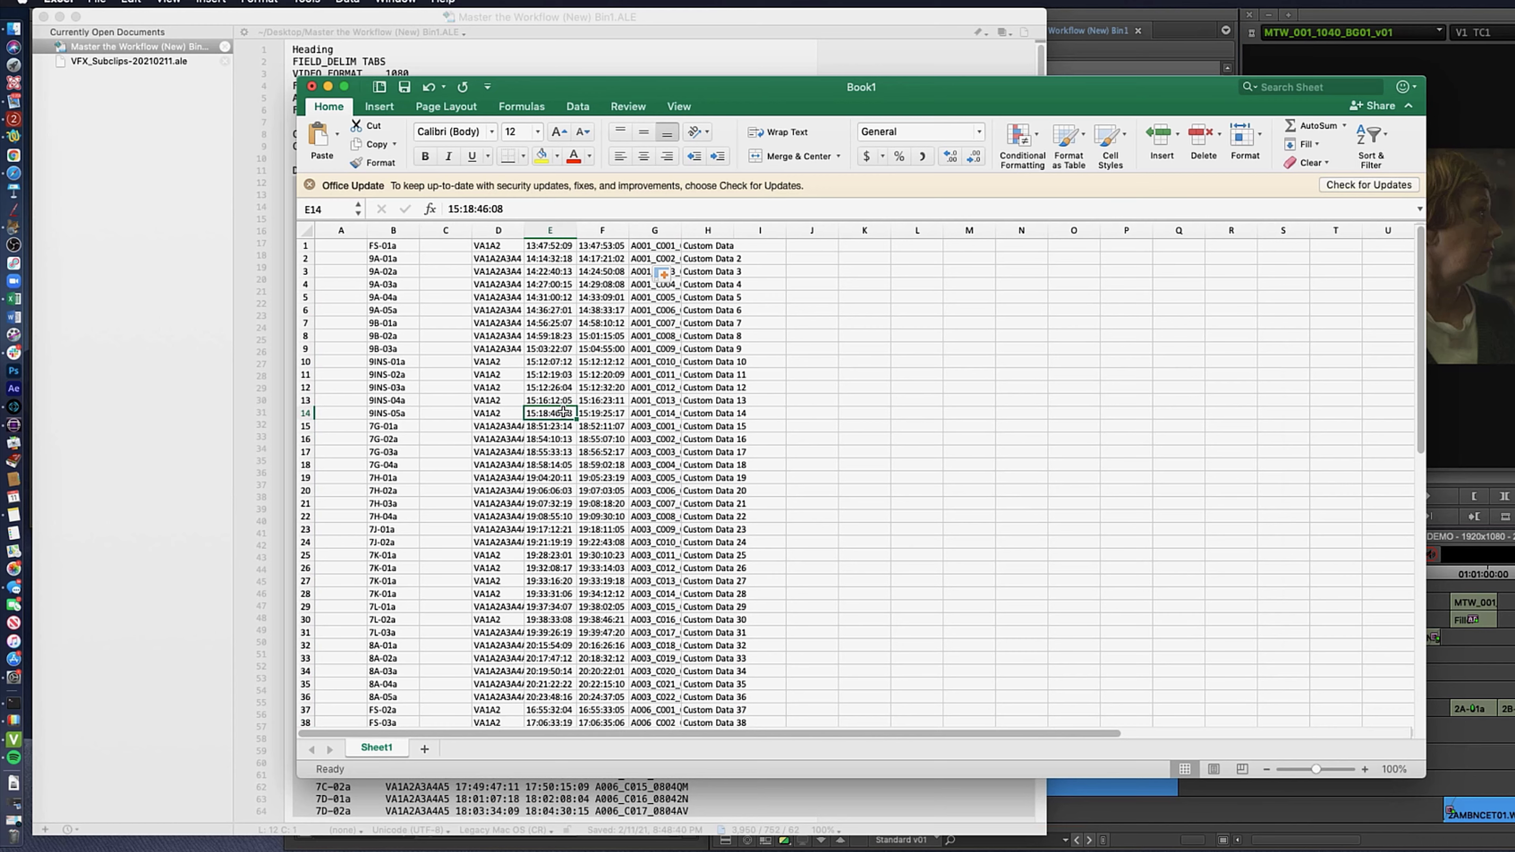
Dismiss saving the workbook and copy the full clip range A1:H62
key("super+s")
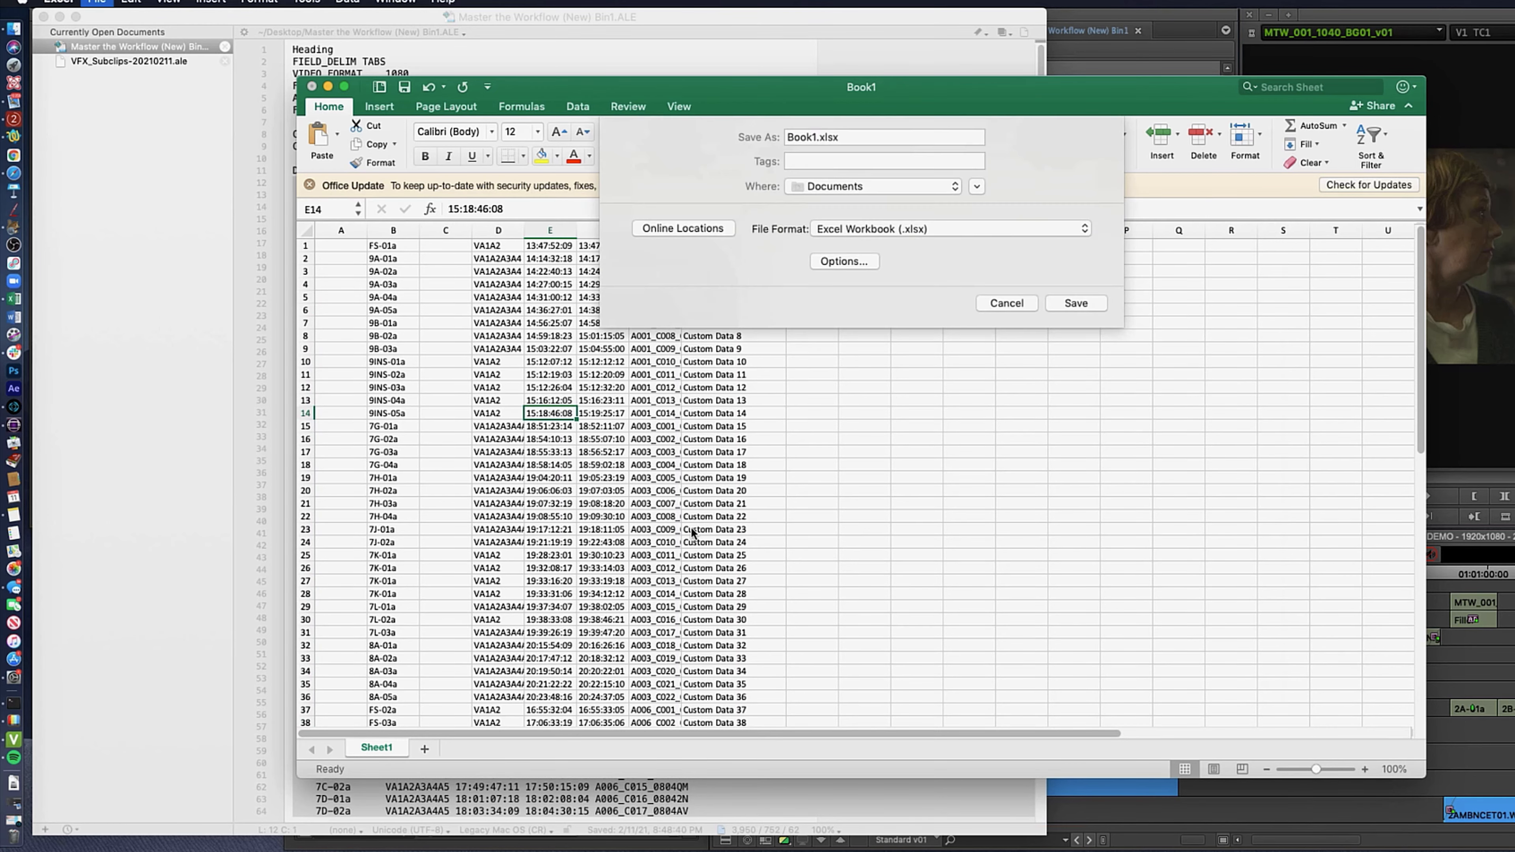
key("Escape")
scroll(729, 600, "down", 13)
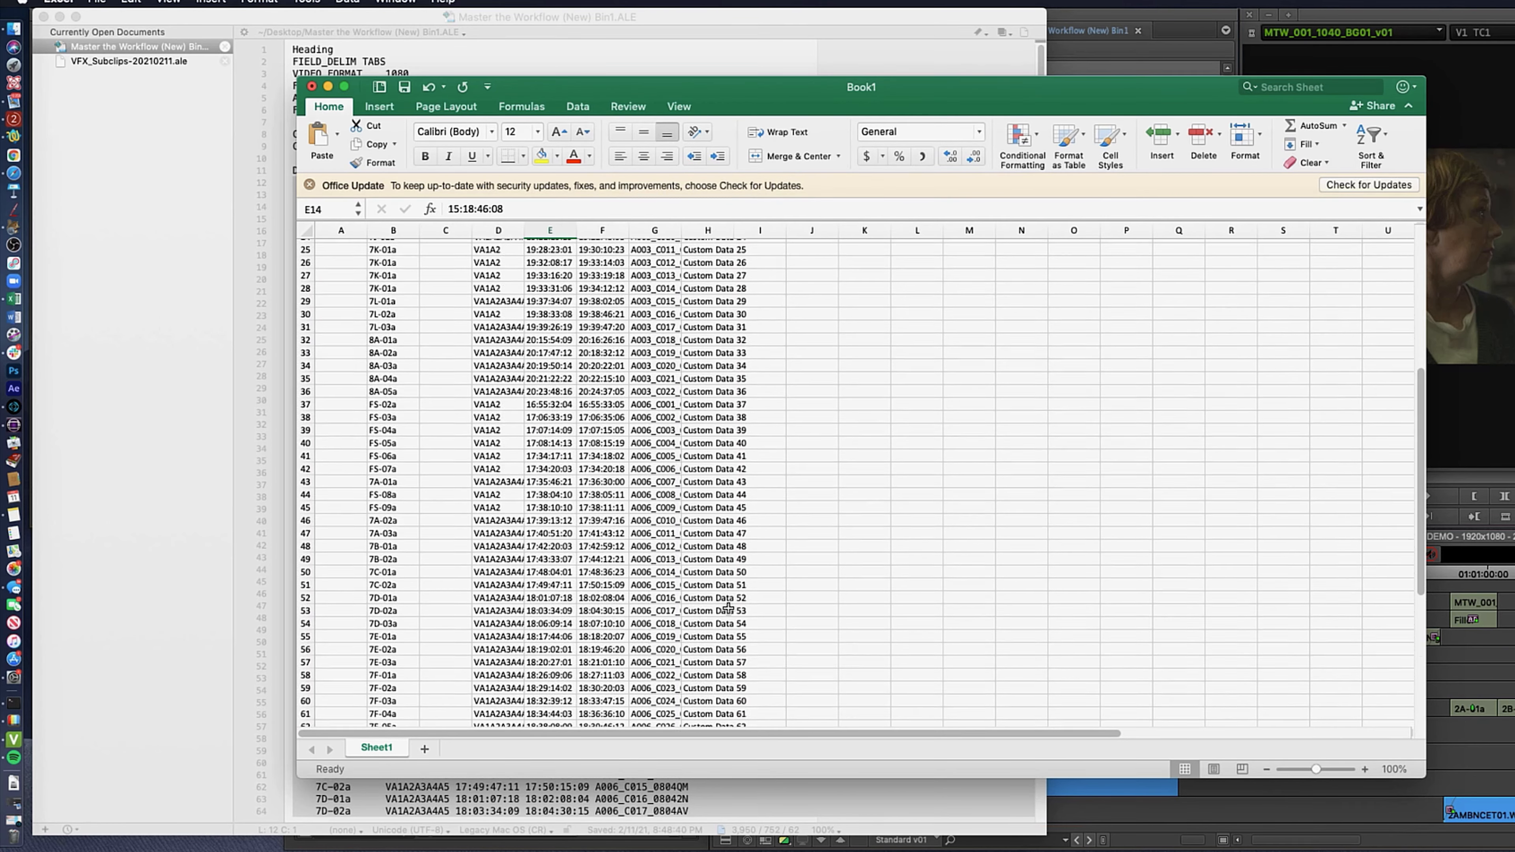
left_click(704, 519)
scroll(397, 496, "up", 13)
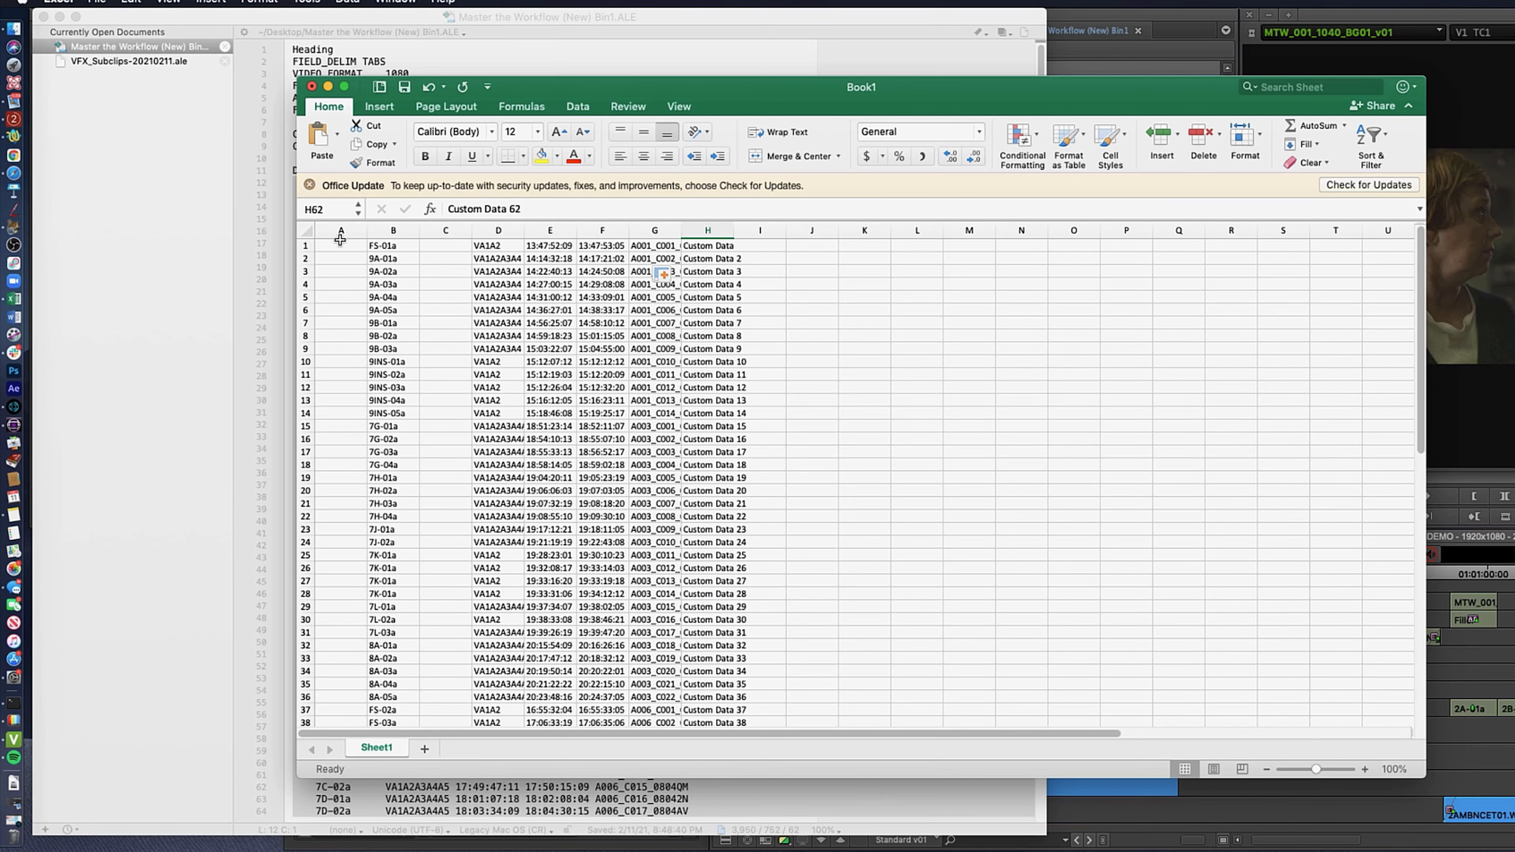
left_click(343, 245, "shift")
key("super+c")
scroll(346, 245, "down", 13)
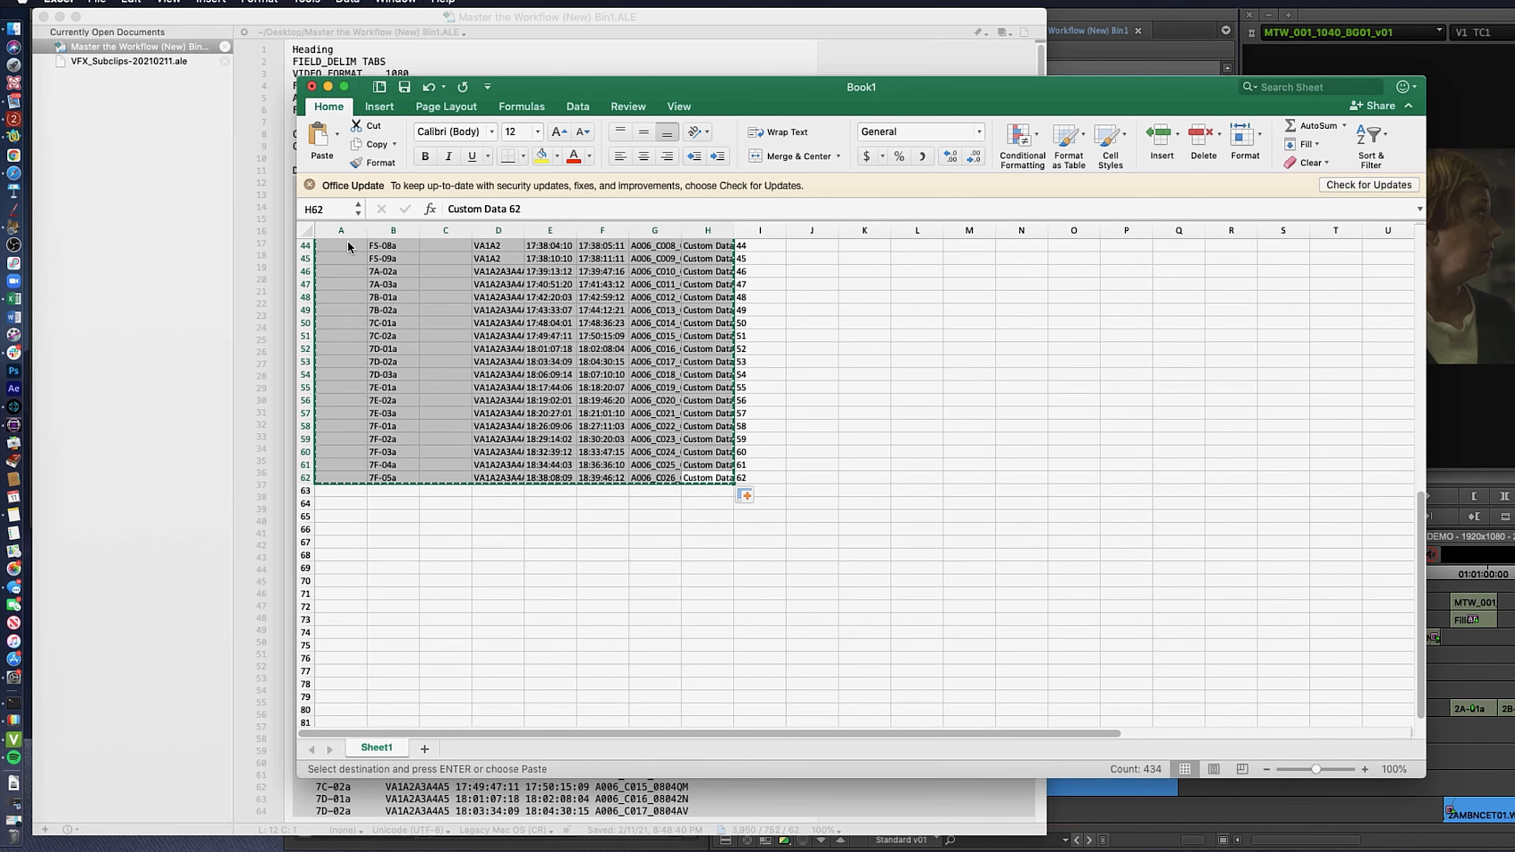
Return to the ALE text file, replace all rows under Data with the copied Excel rows and add an empty final line
left_click(525, 52)
left_click(264, 184)
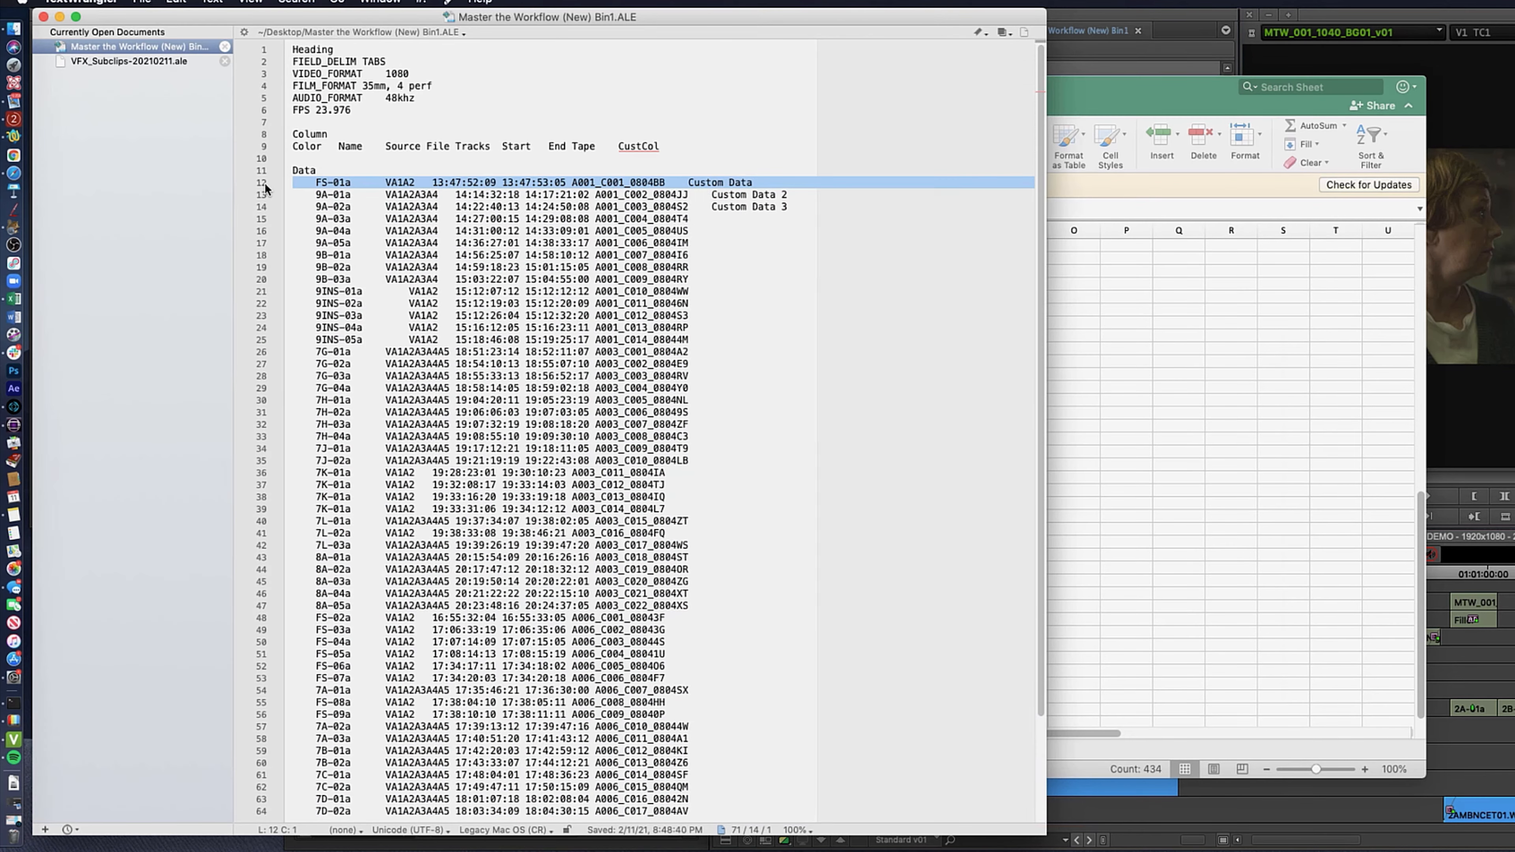
scroll(318, 777, "down", 5)
left_click(260, 800, "shift")
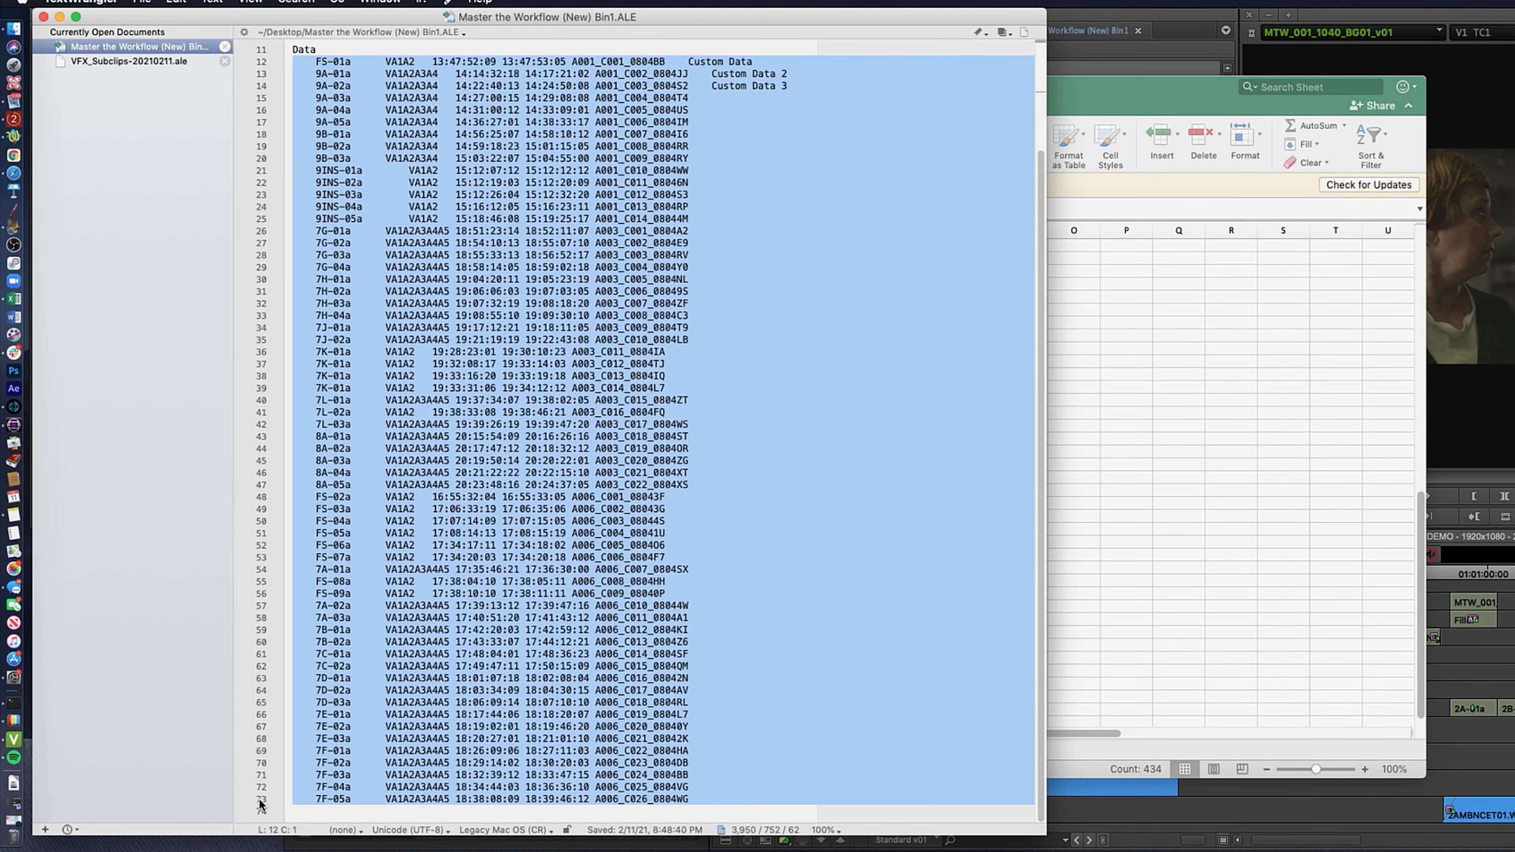
key("super+v")
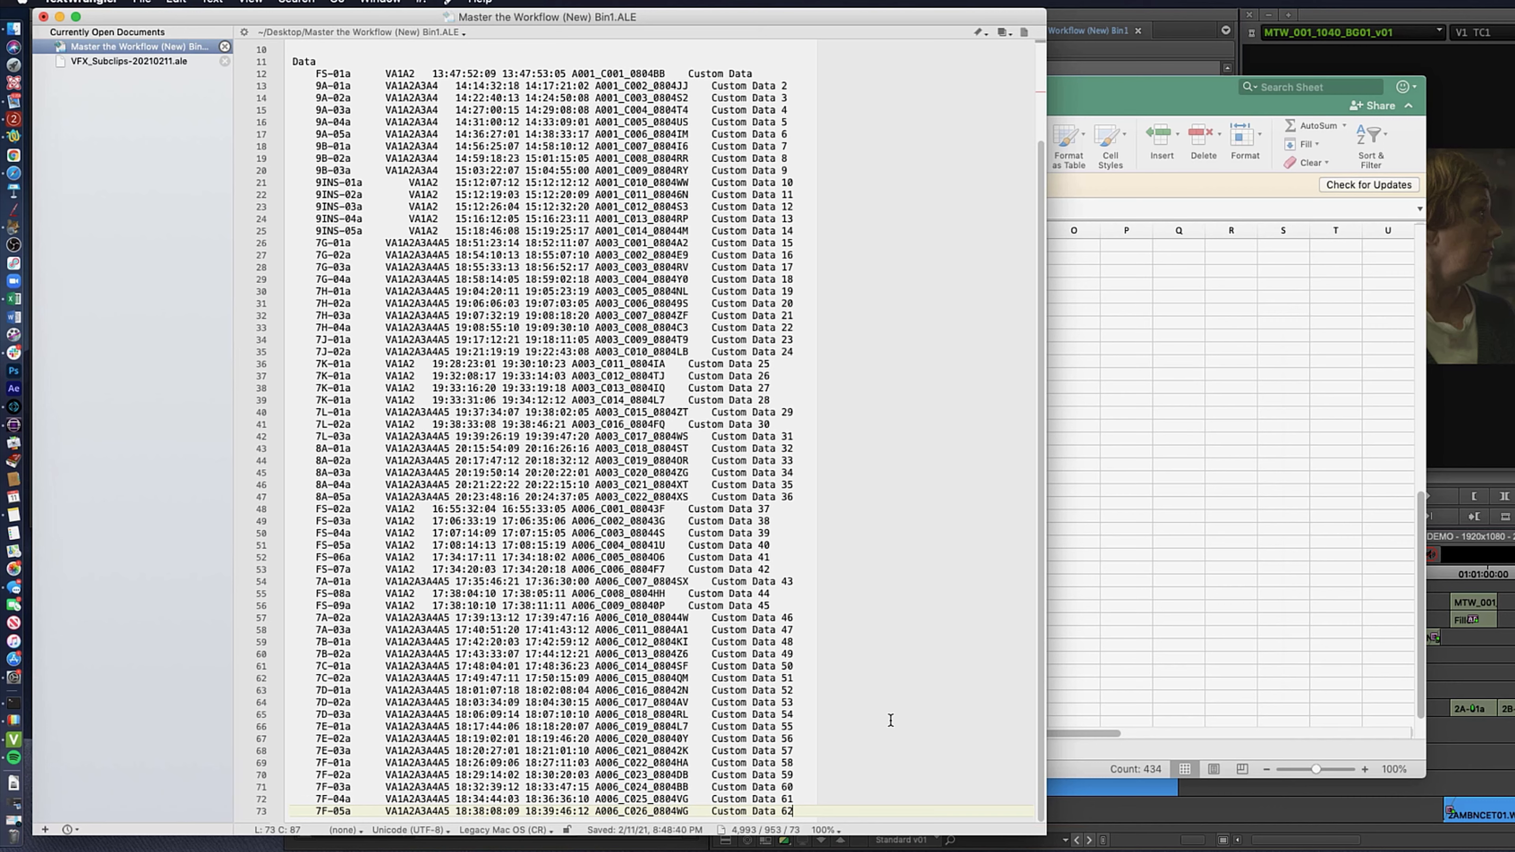
key("Return")
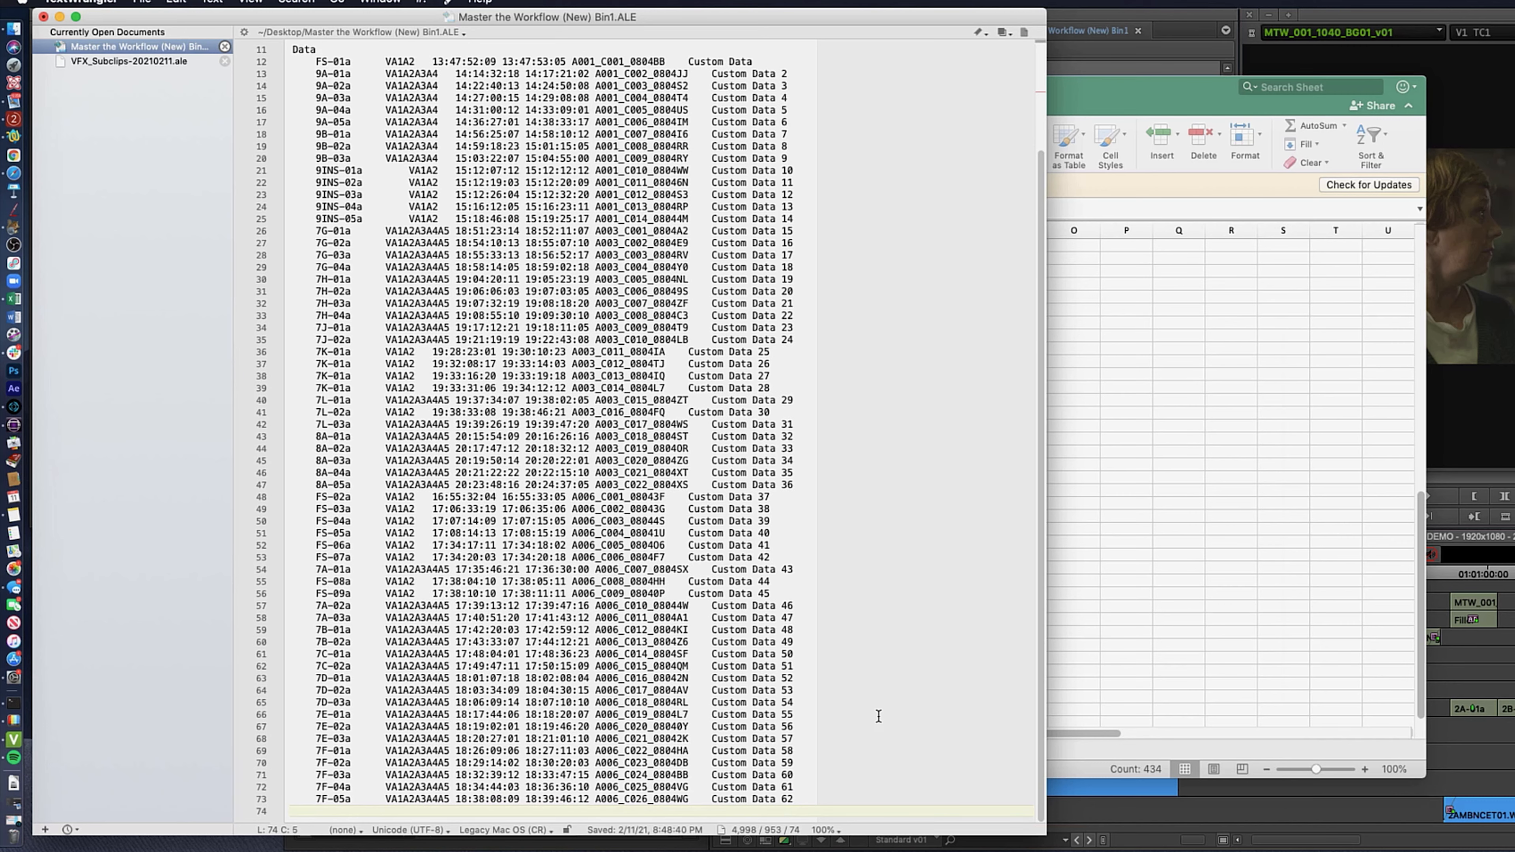
Save the edited ALE file and minimize the text editor and Excel windows
key("super+s")
left_click(693, 128)
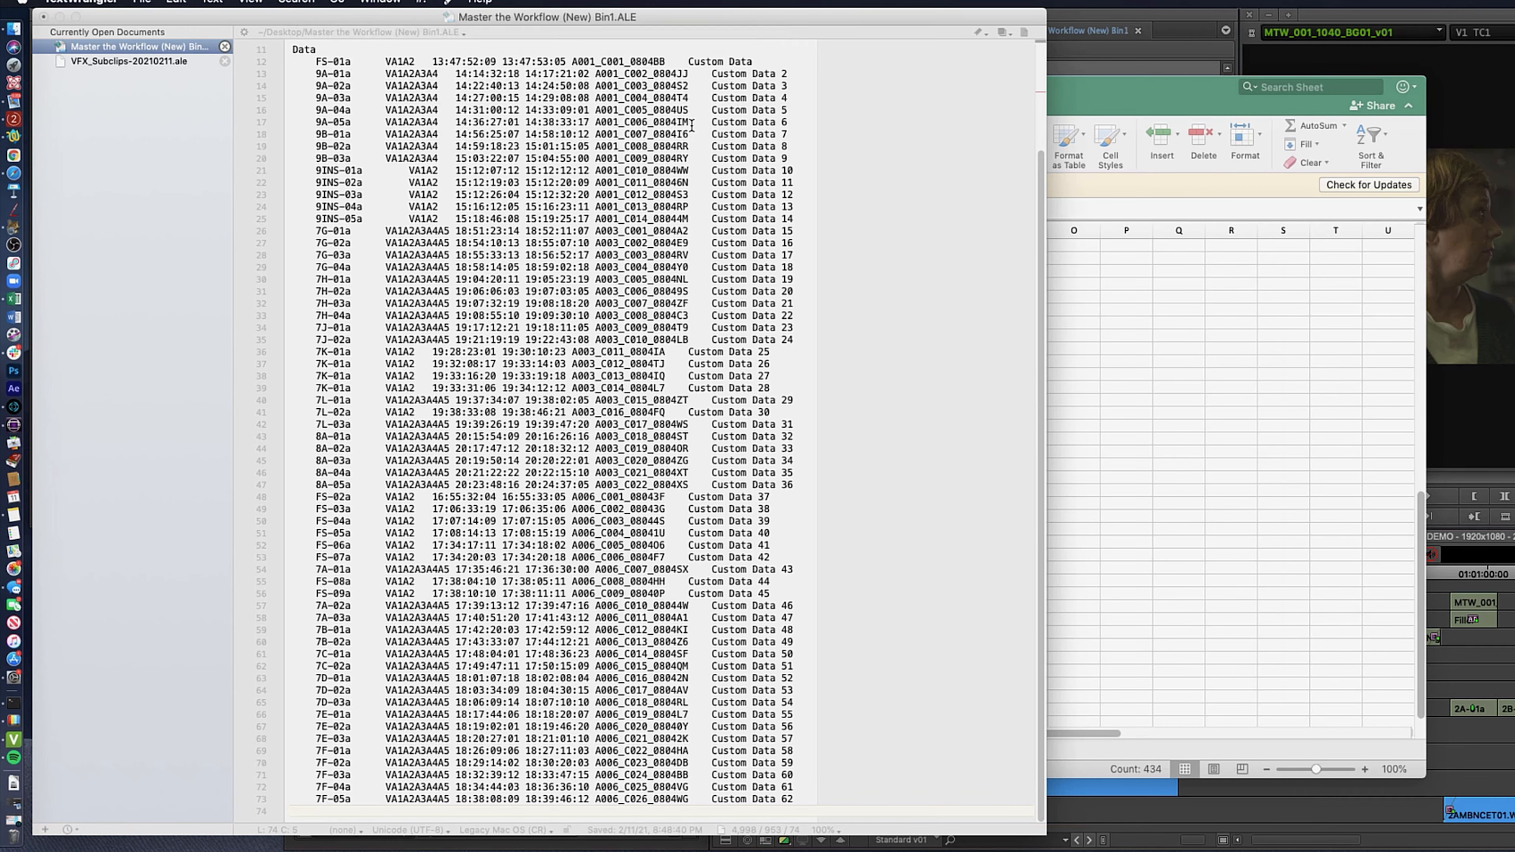
left_click(60, 17)
left_click(326, 85)
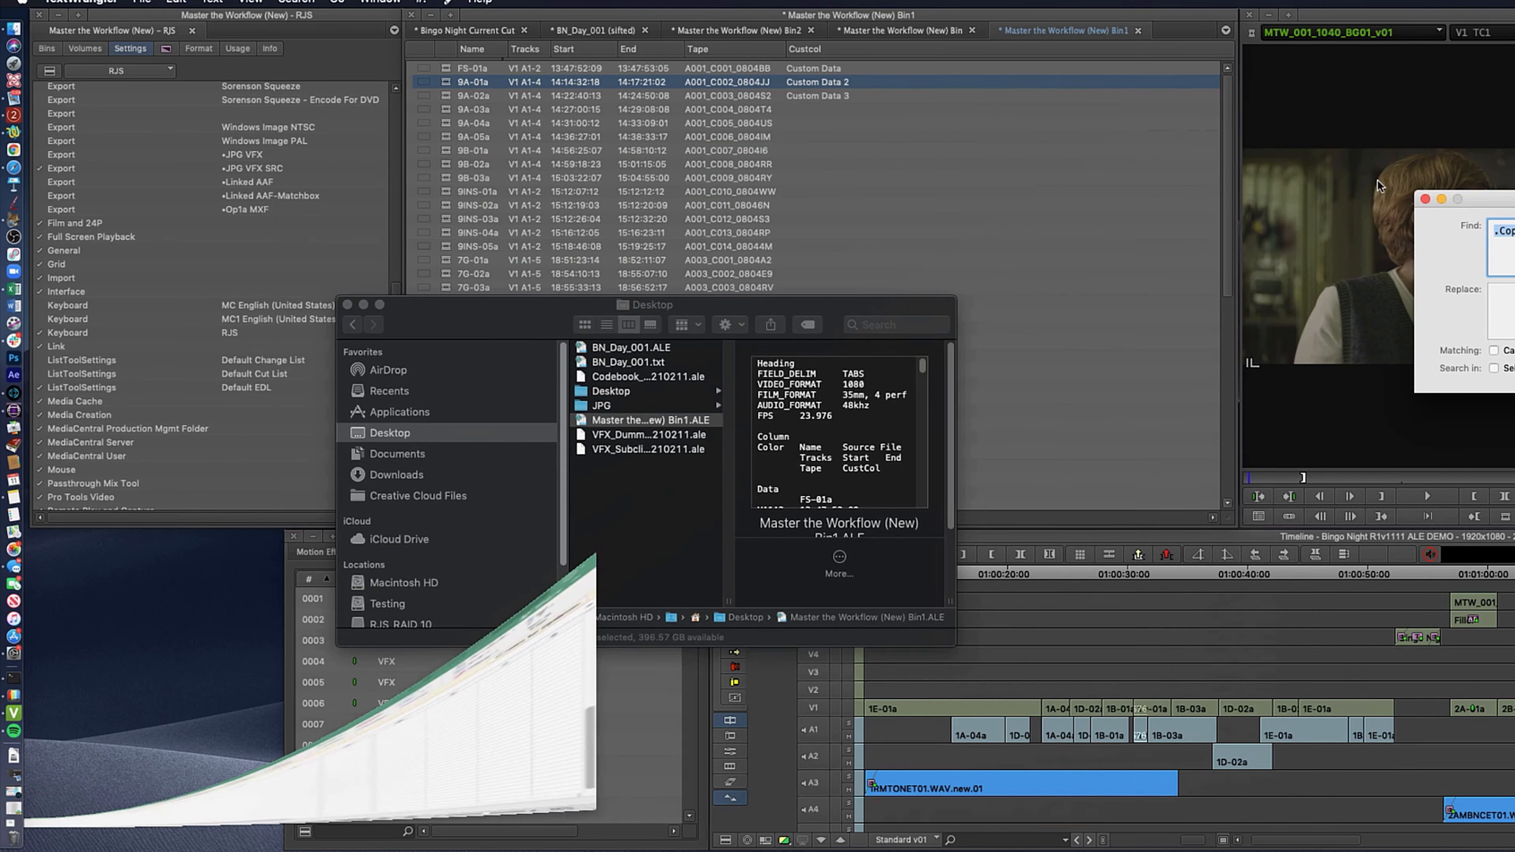
Switch to Media Composer, select all clips in the bin and bring the Finder window forward
left_click(454, 122)
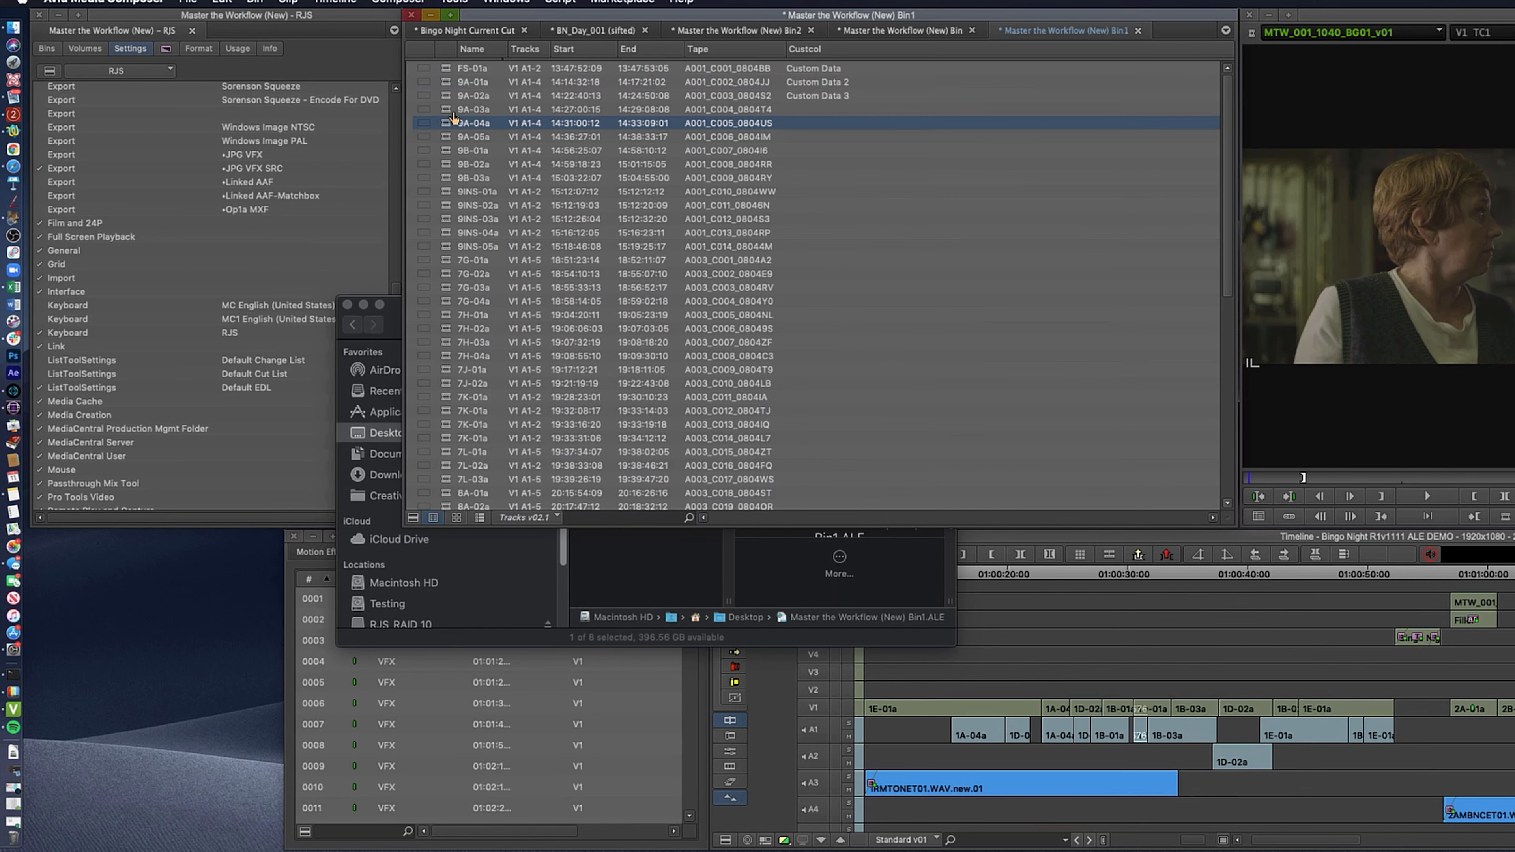
left_click(451, 95)
key("super+a")
left_click(649, 558)
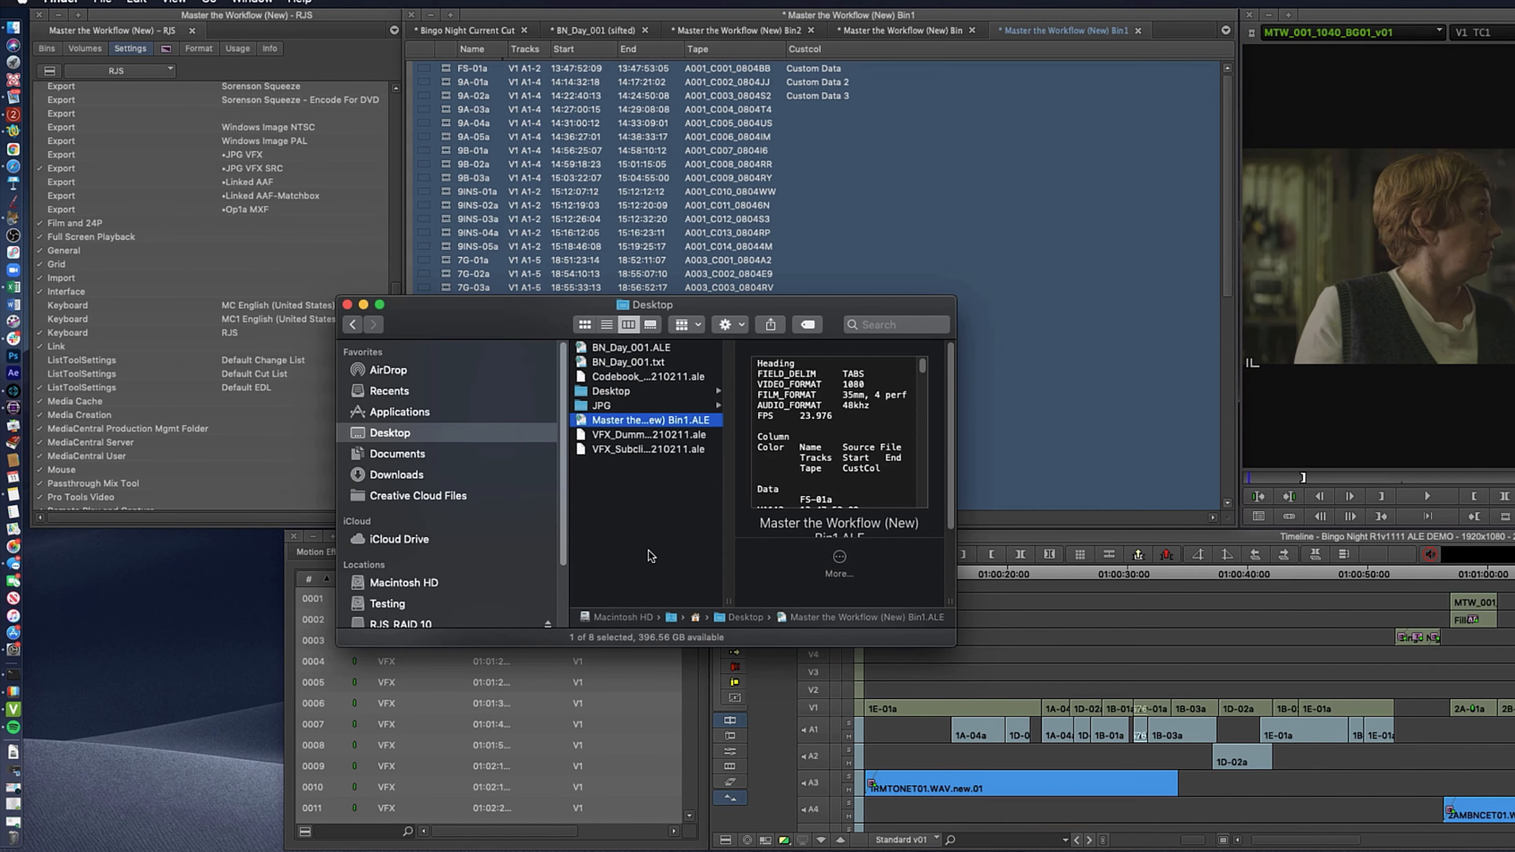
Check the Shot Log import settings for Merge events with known master clips and accept them
left_click(61, 279)
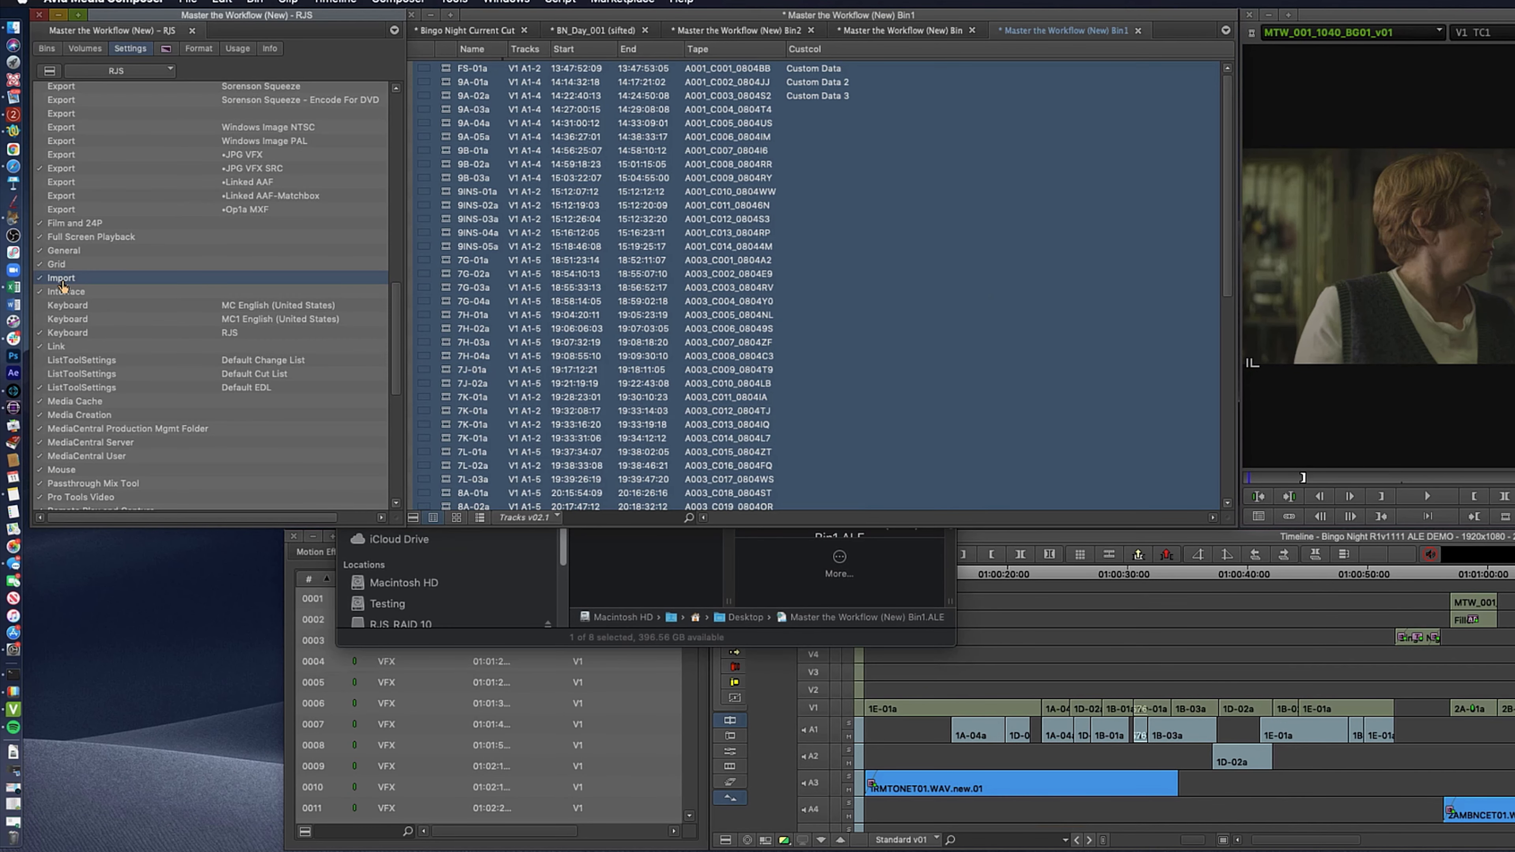
double_click(62, 280)
left_click(931, 186)
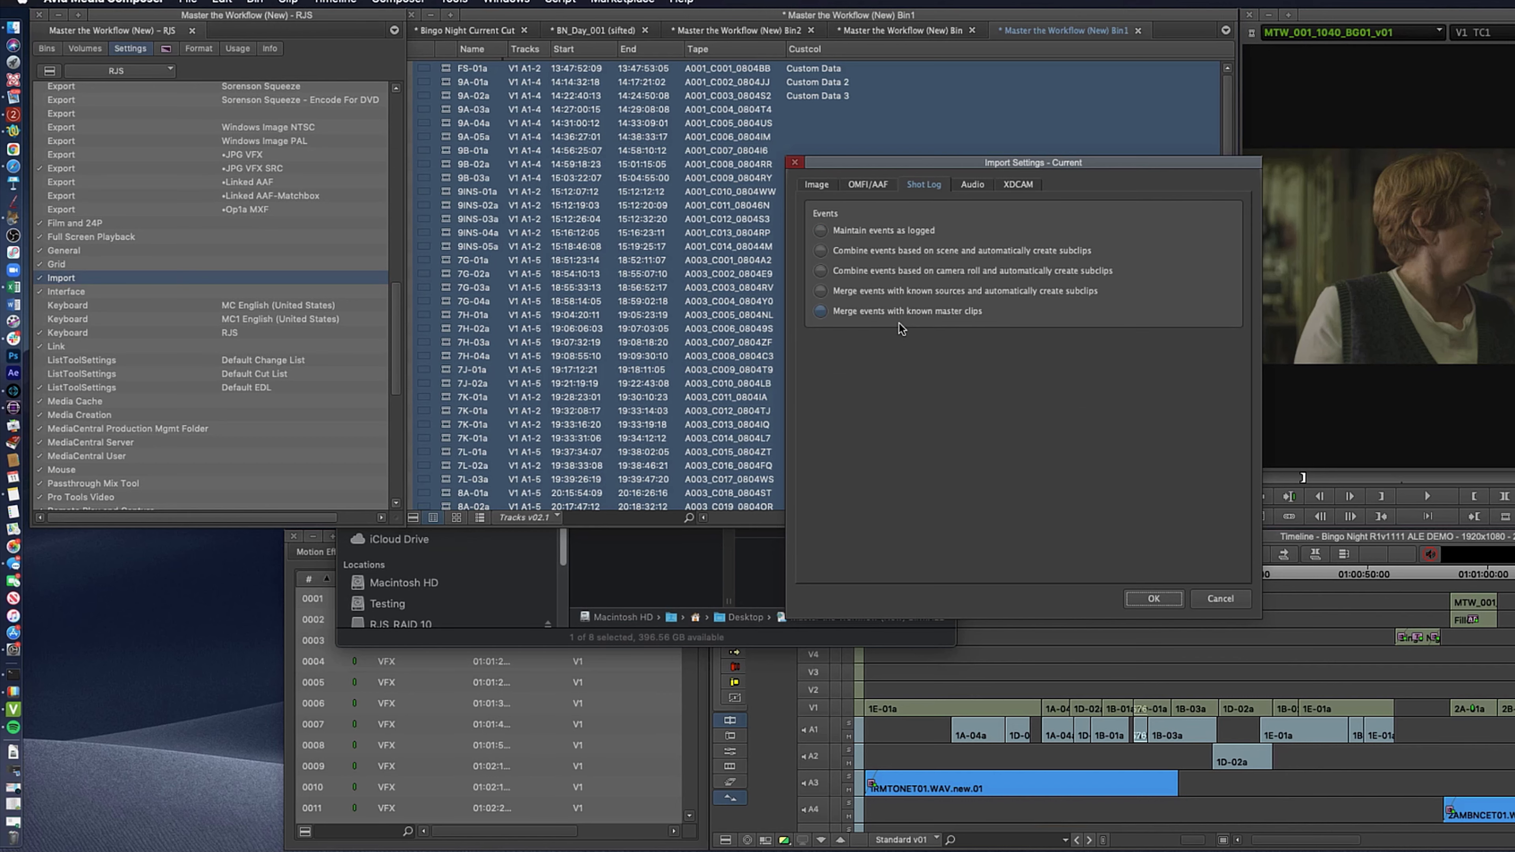
left_click(1171, 599)
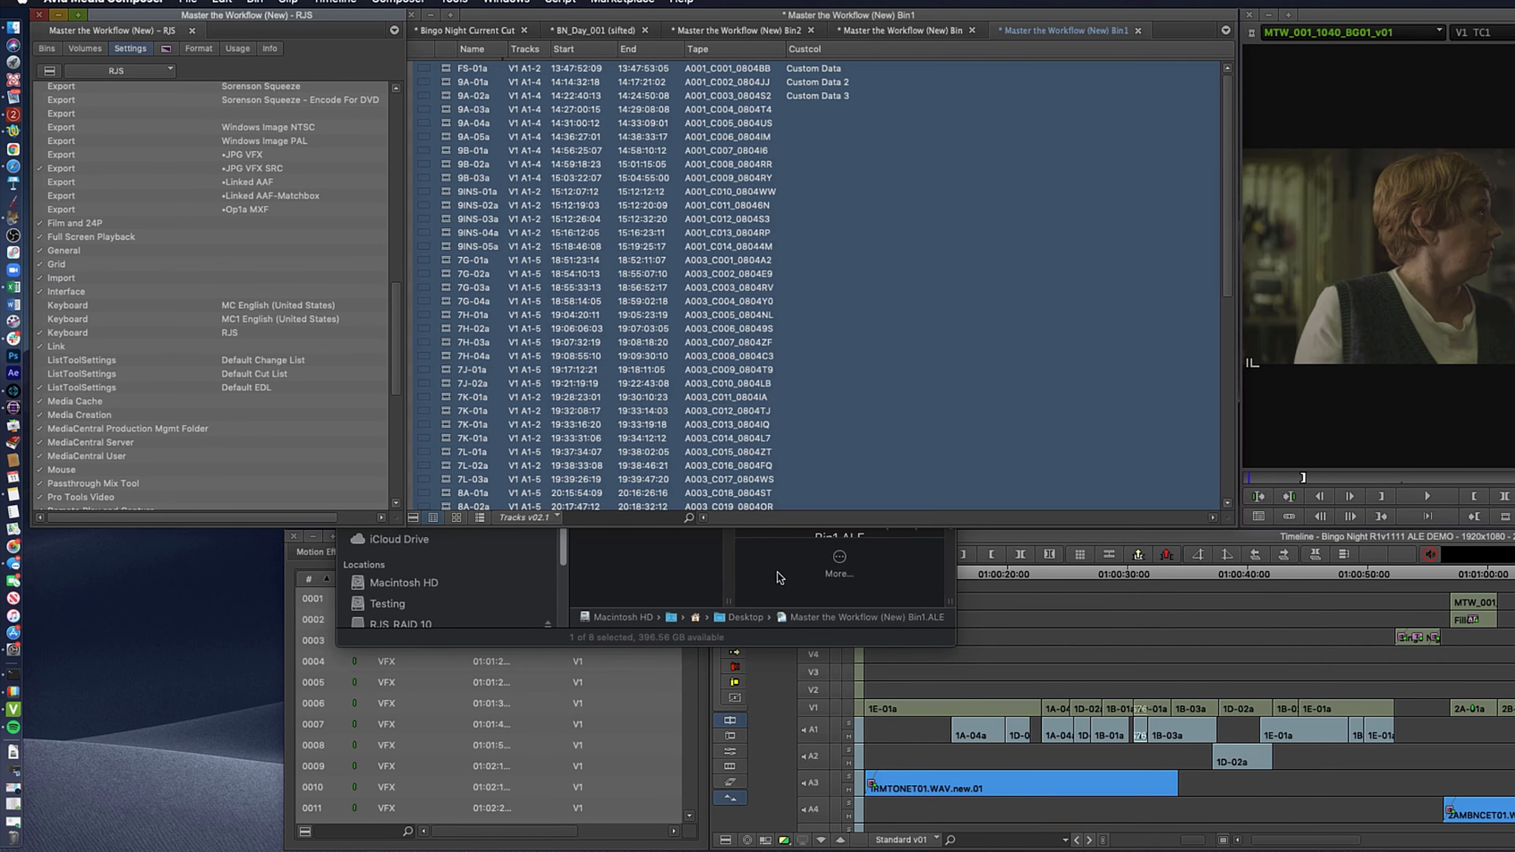
Import Master the Workflow (New) Bin1.ALE from the Desktop into the bin and review the Custcol values
left_click(704, 564)
left_click_drag(654, 304, 691, 600)
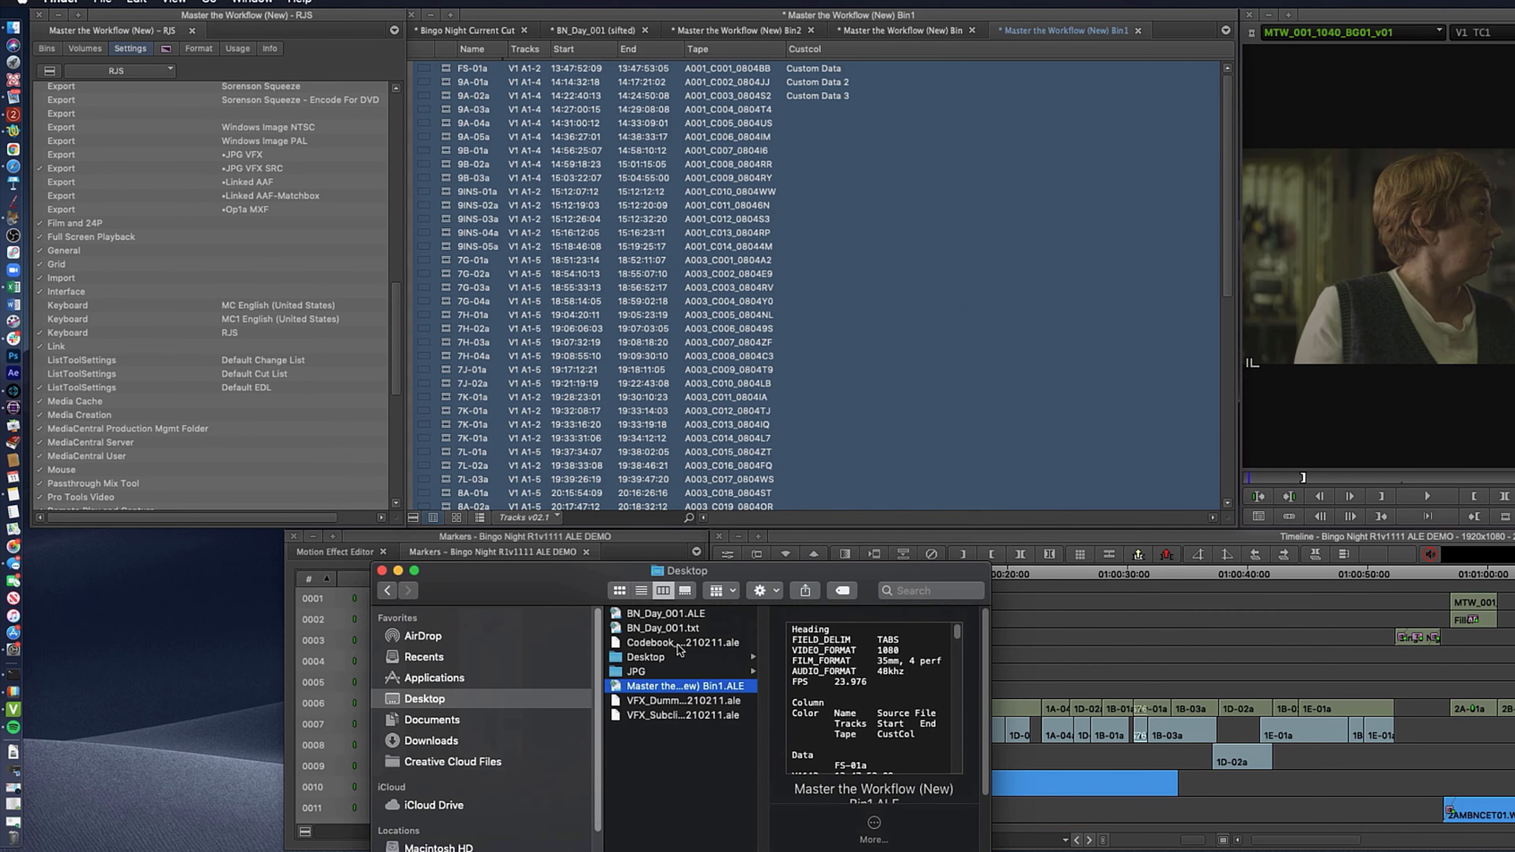
left_click_drag(625, 693, 480, 352)
scroll(836, 251, "down", 10)
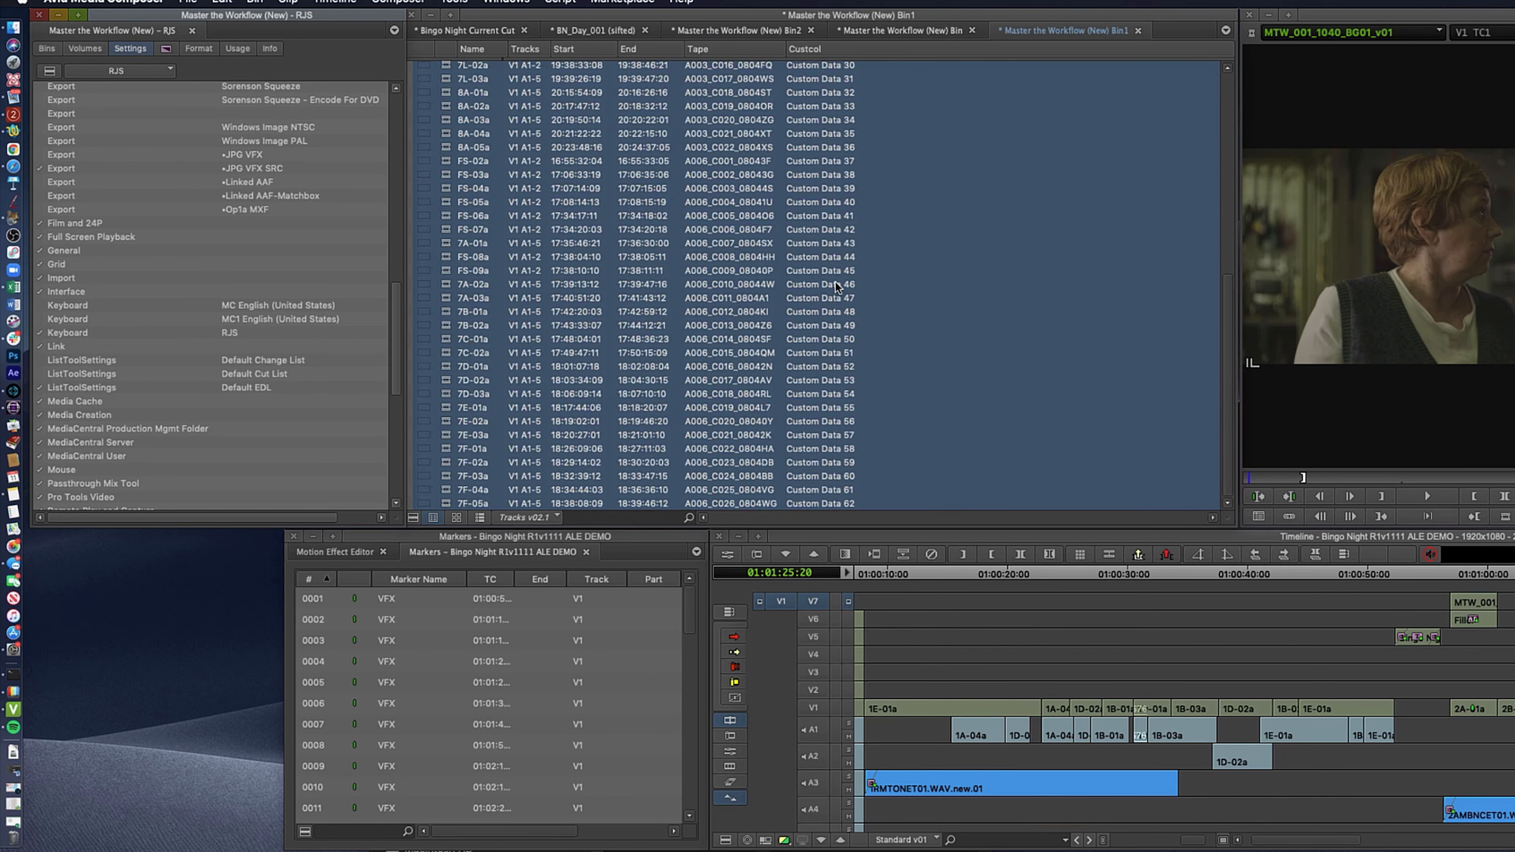
scroll(829, 263, "up", 10)
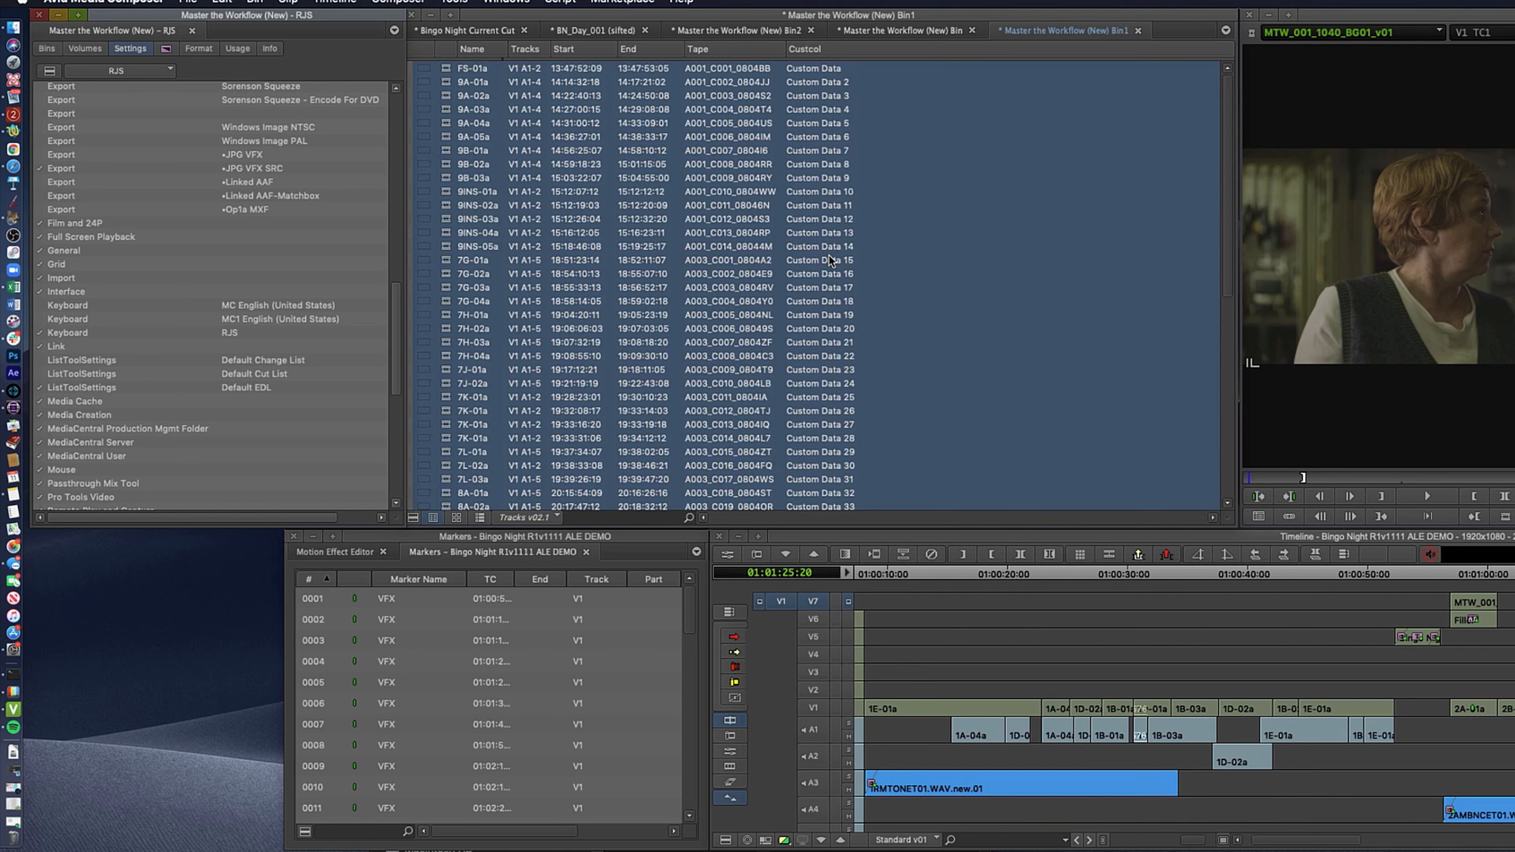